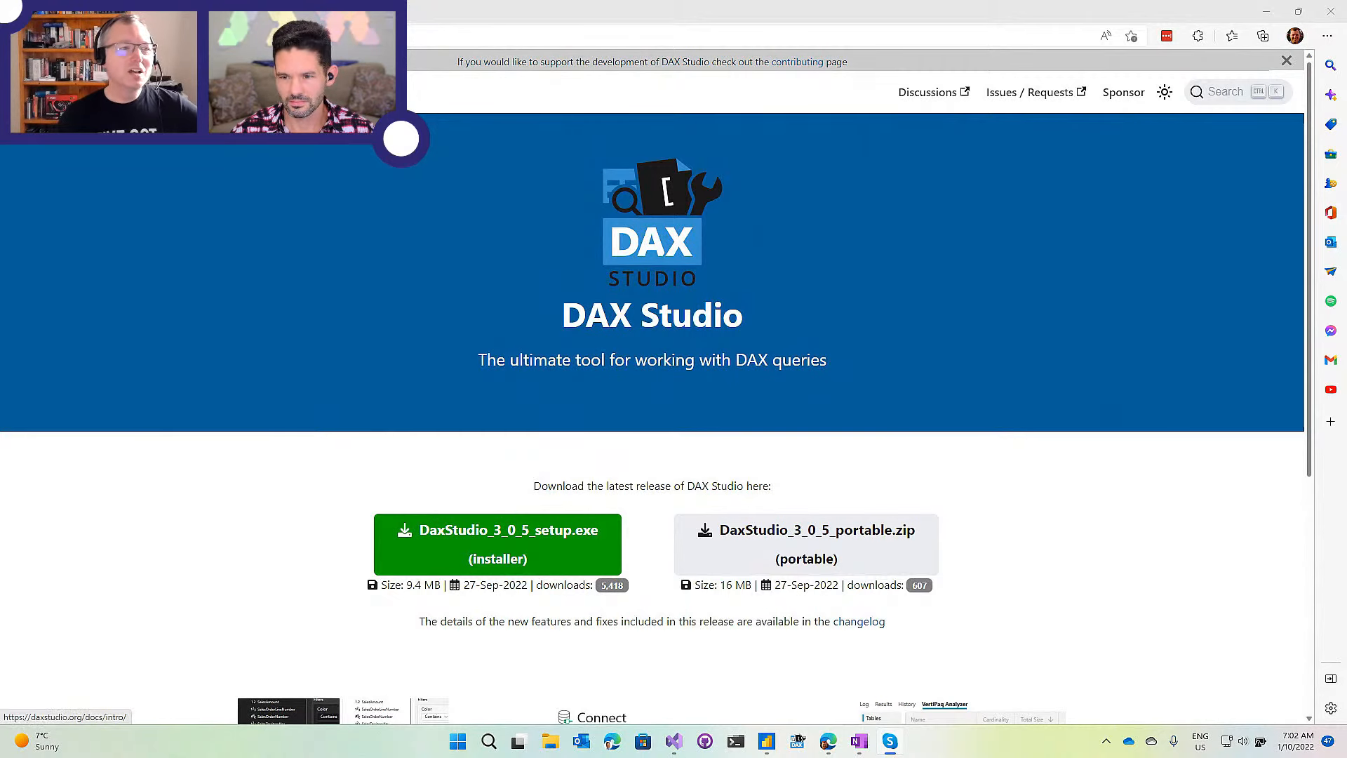
Open Documentation > Installation > Installation Options to show the All Users, Current User and Portable matrix.
left_click(150, 92)
left_click(59, 163)
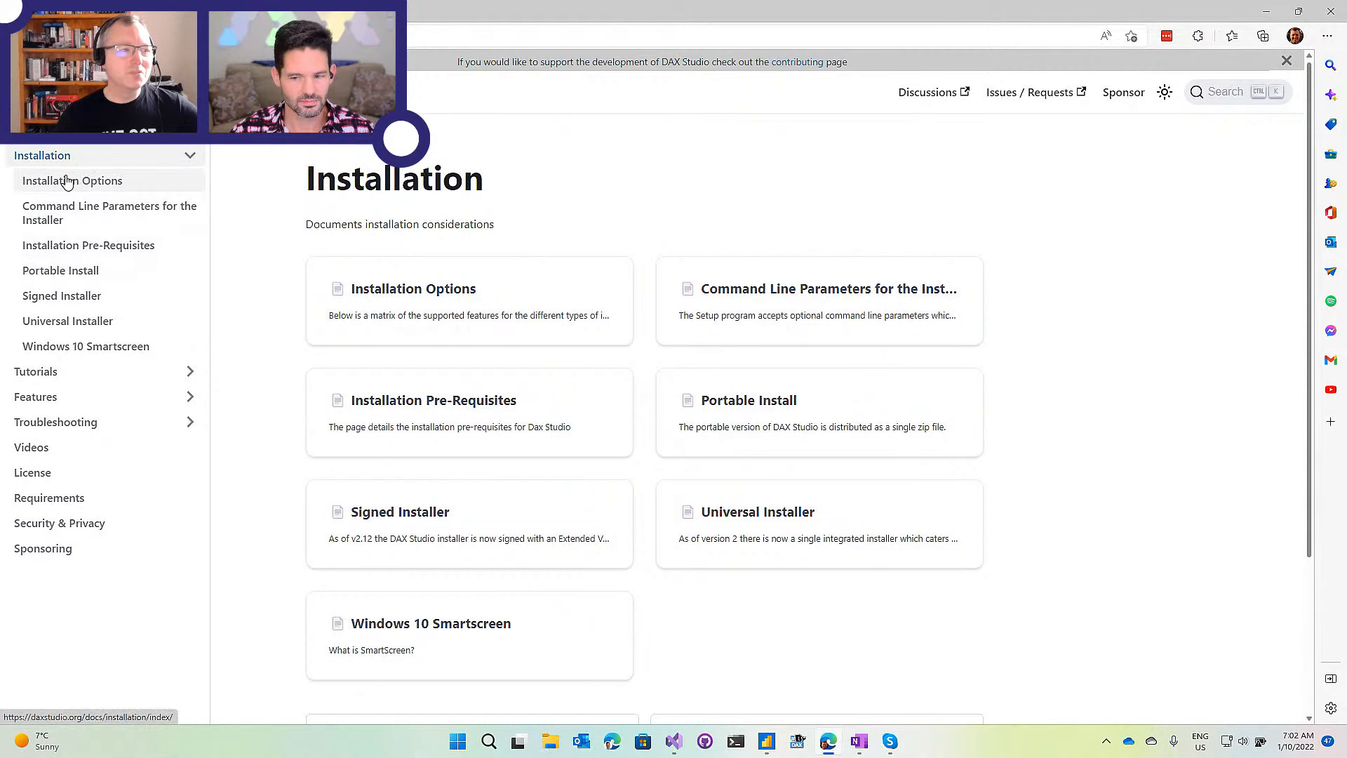
left_click(67, 184)
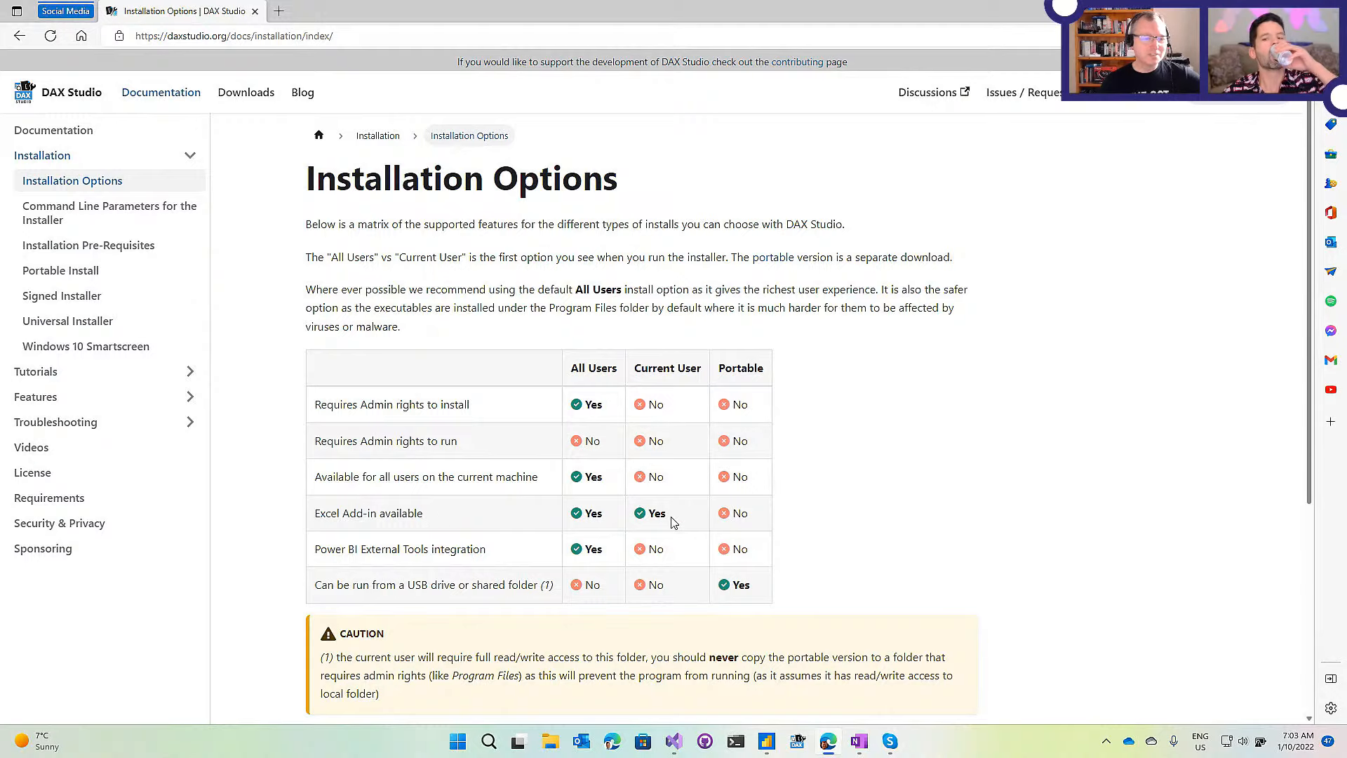
Select the 'Excel Add-in available' row label in the installation options table.
left_click_drag(481, 523, 312, 514)
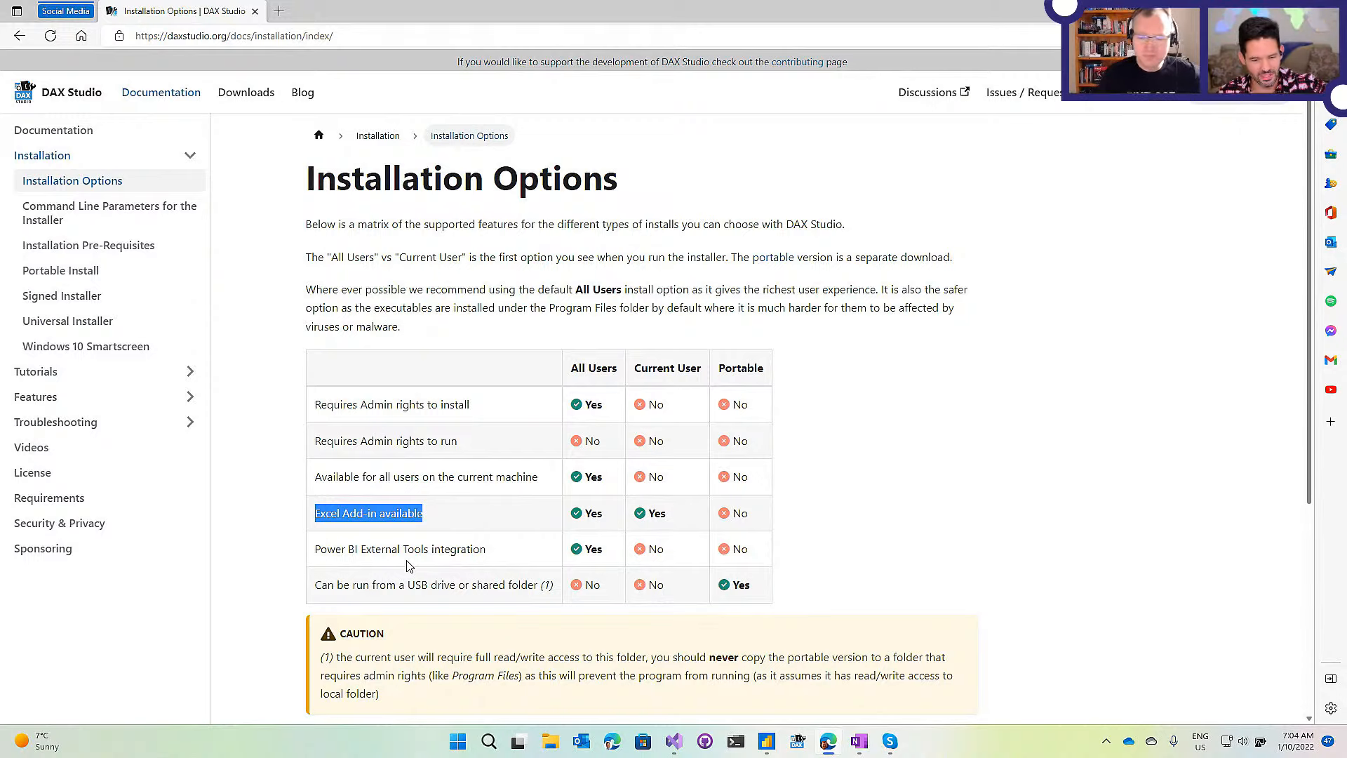
Deselect the 'Excel Add-in available' text so the table has no highlight.
left_click(441, 547)
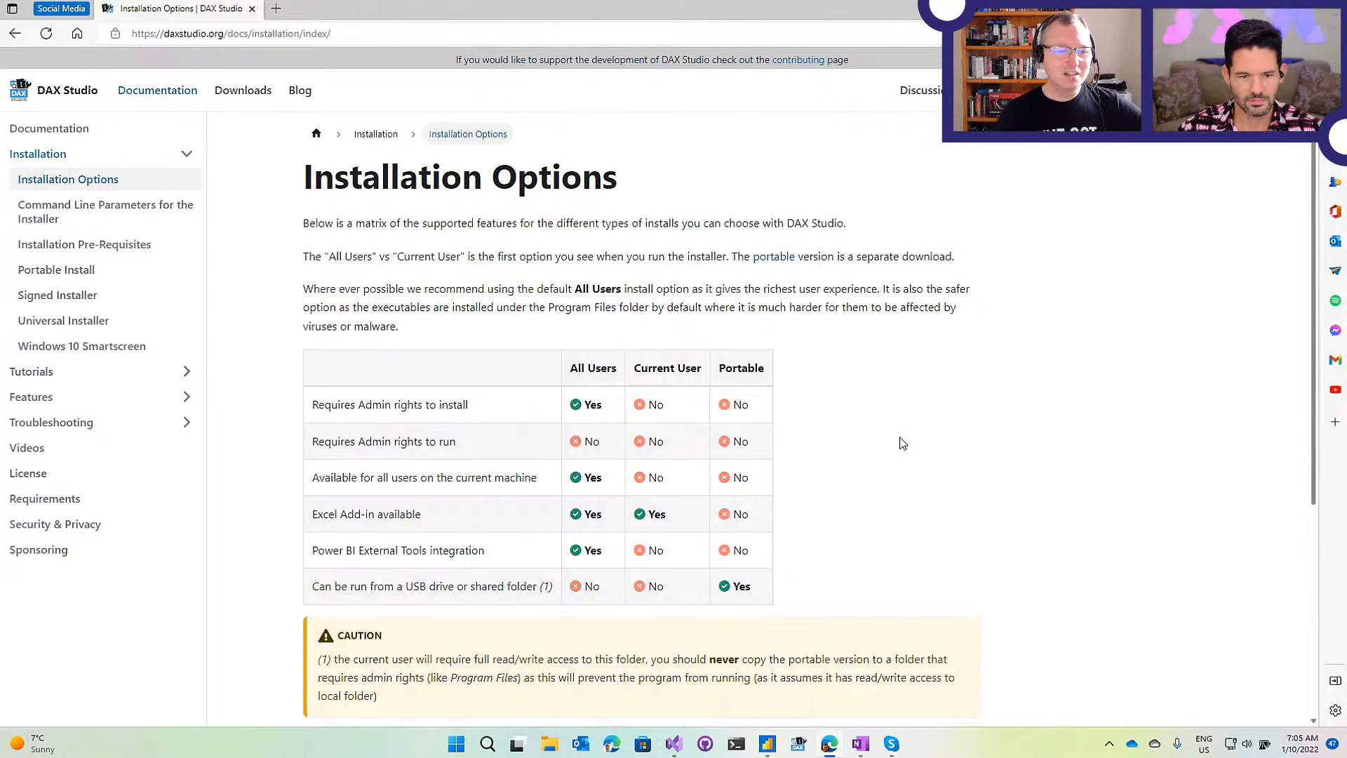
scroll(397, 378, "down", 1)
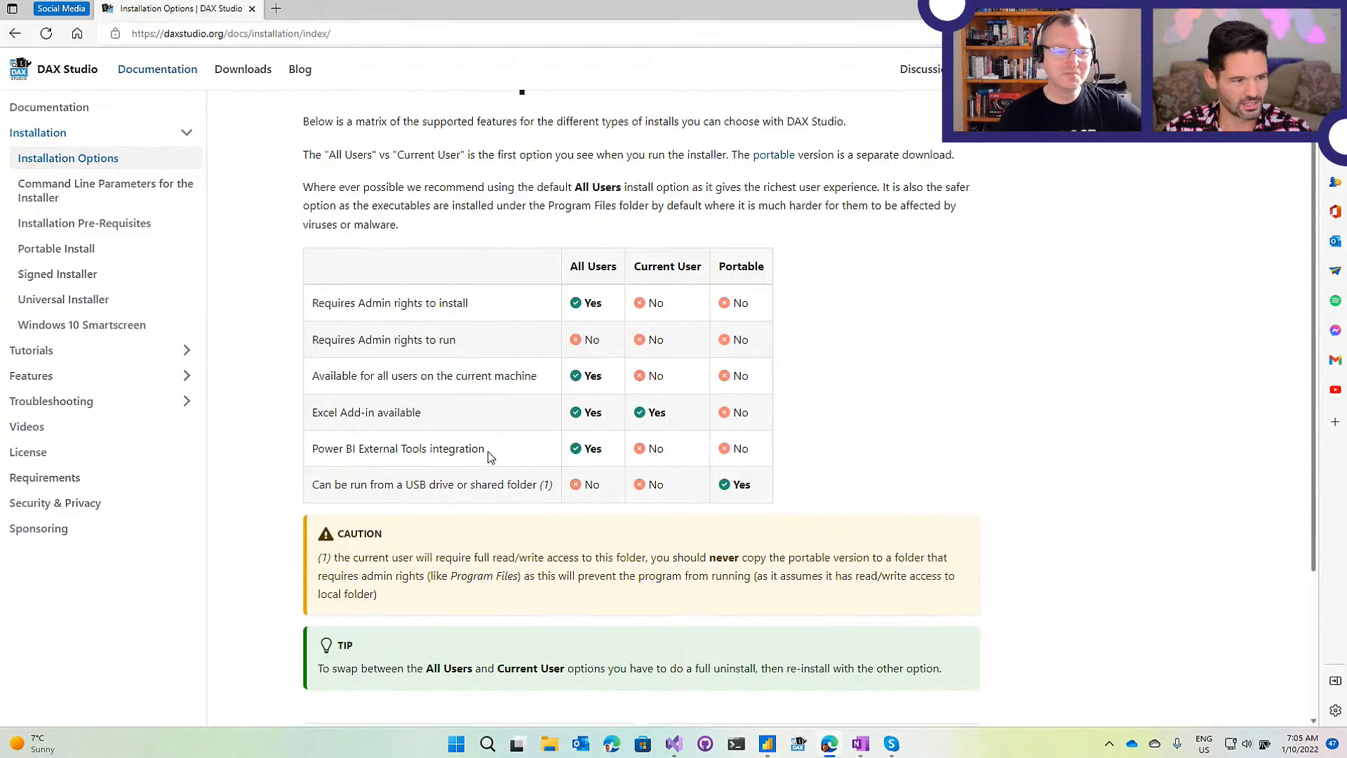
left_click_drag(493, 452, 312, 439)
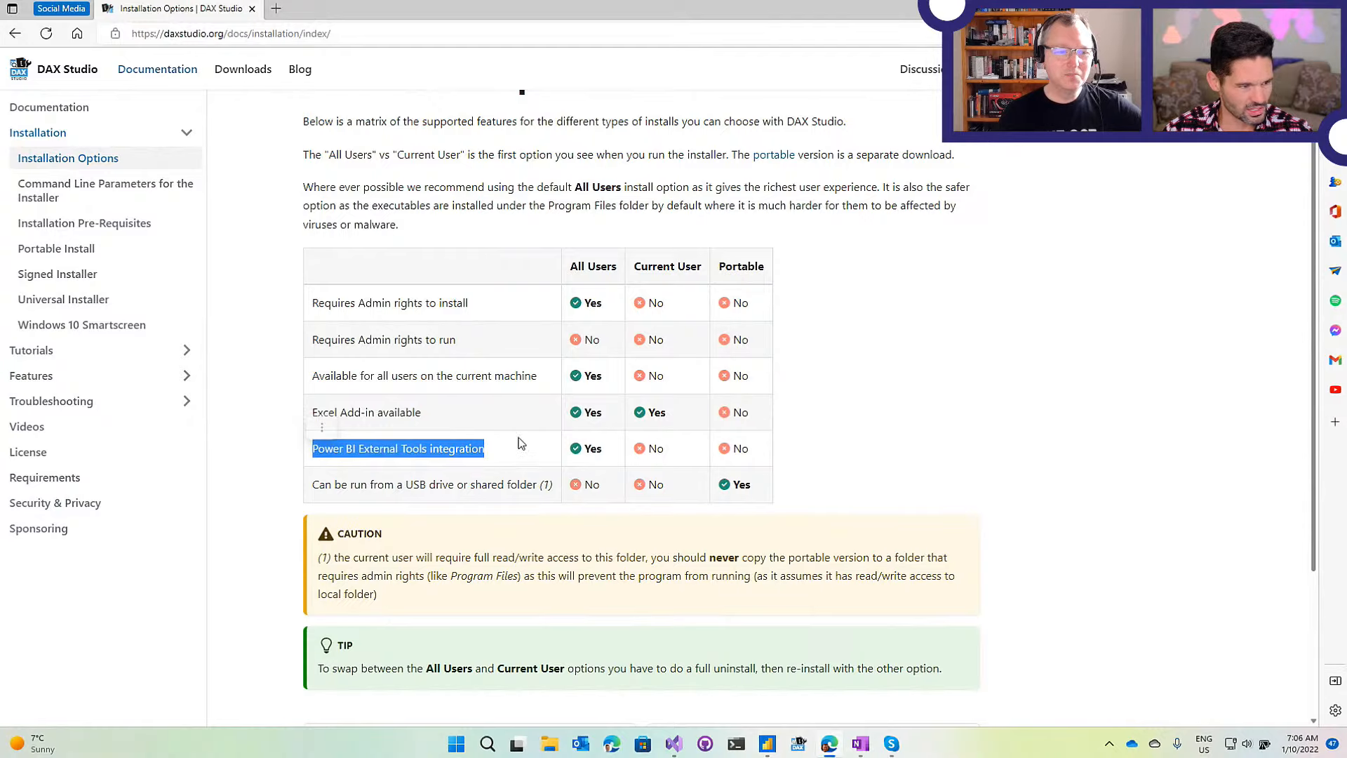
left_click(521, 456)
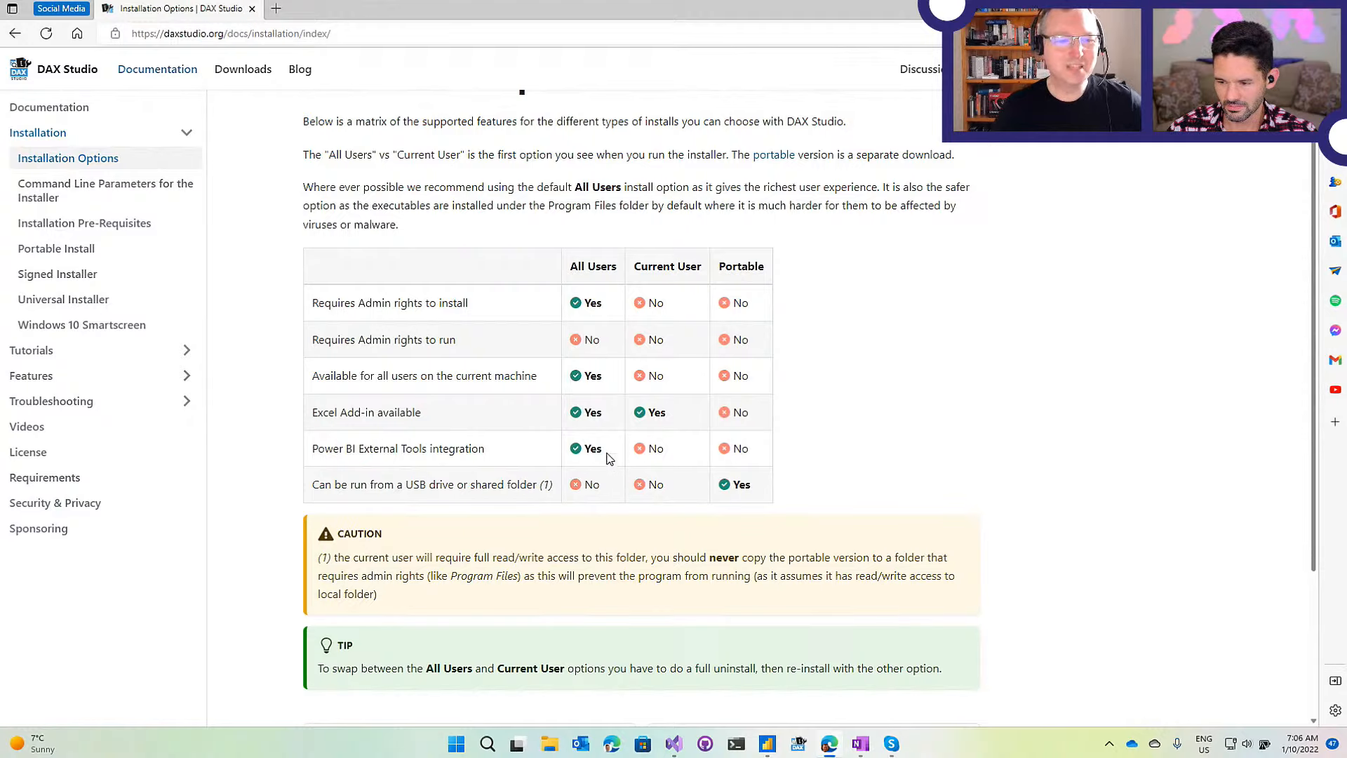
left_click_drag(619, 270, 570, 269)
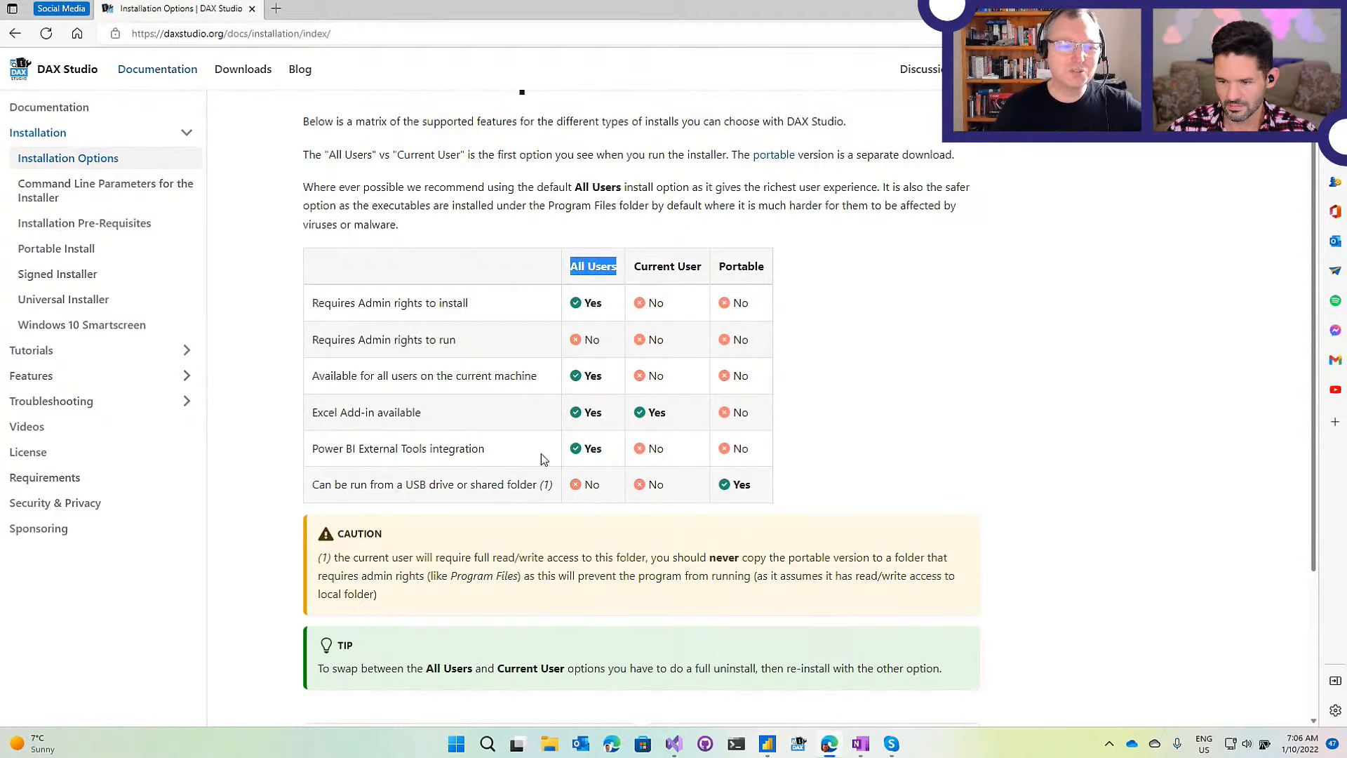
left_click_drag(508, 459, 322, 452)
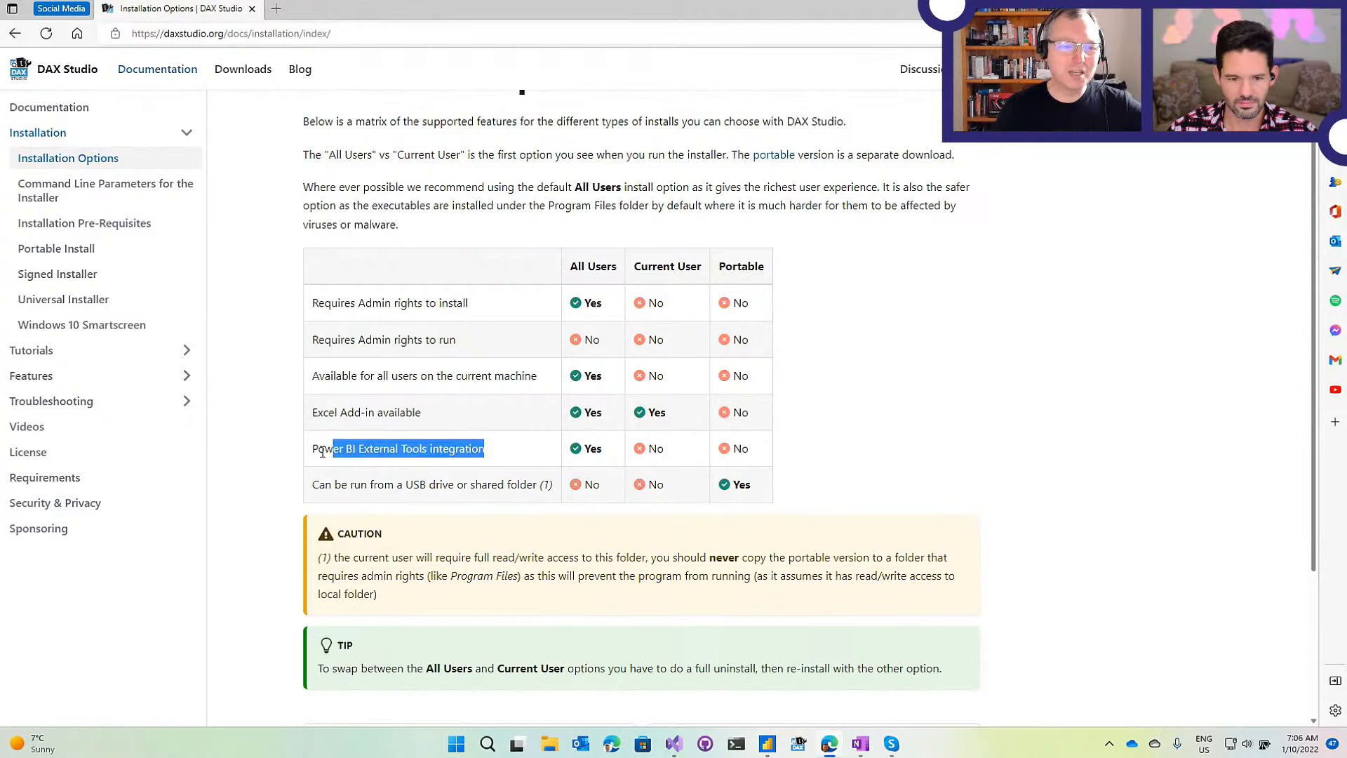
left_click(401, 464)
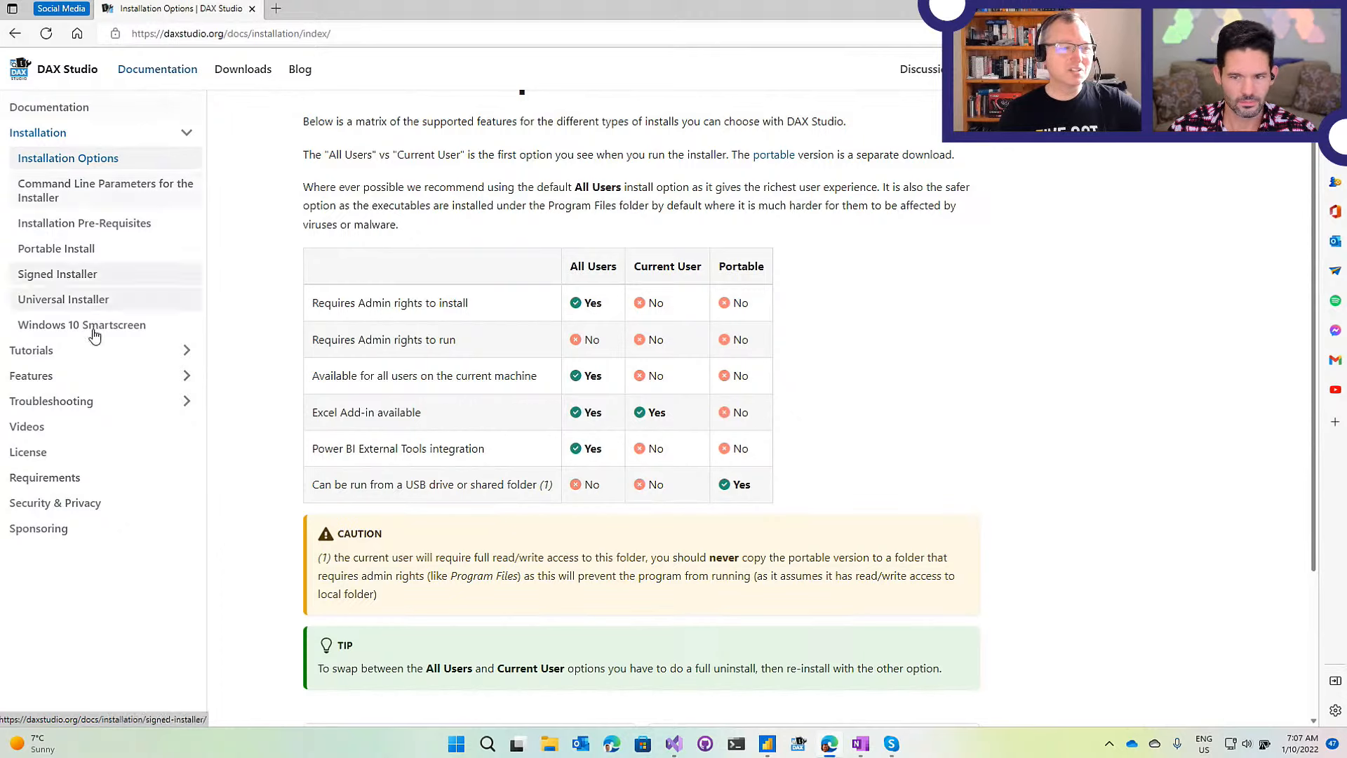
Browse the Tutorials and Features pages, ending on Features with that sidebar section collapsed.
left_click(32, 377)
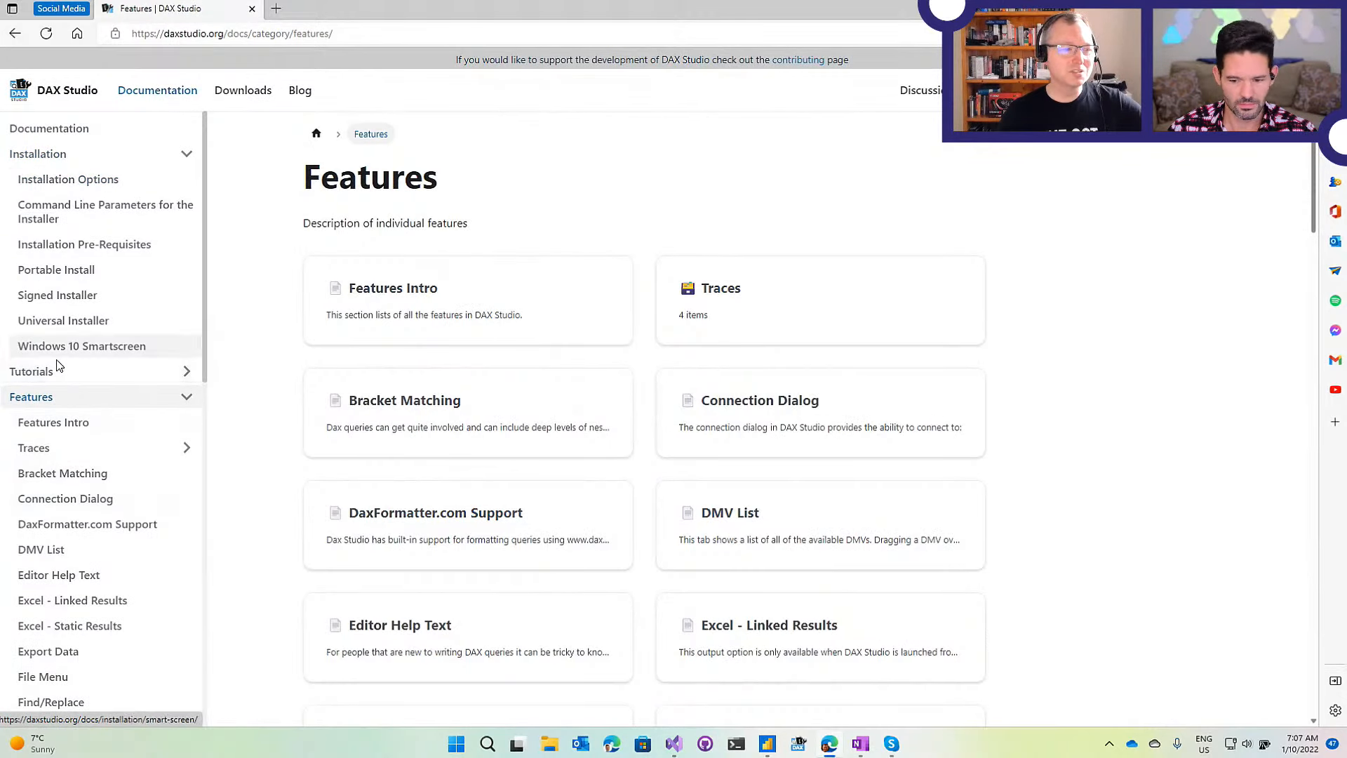
left_click(57, 370)
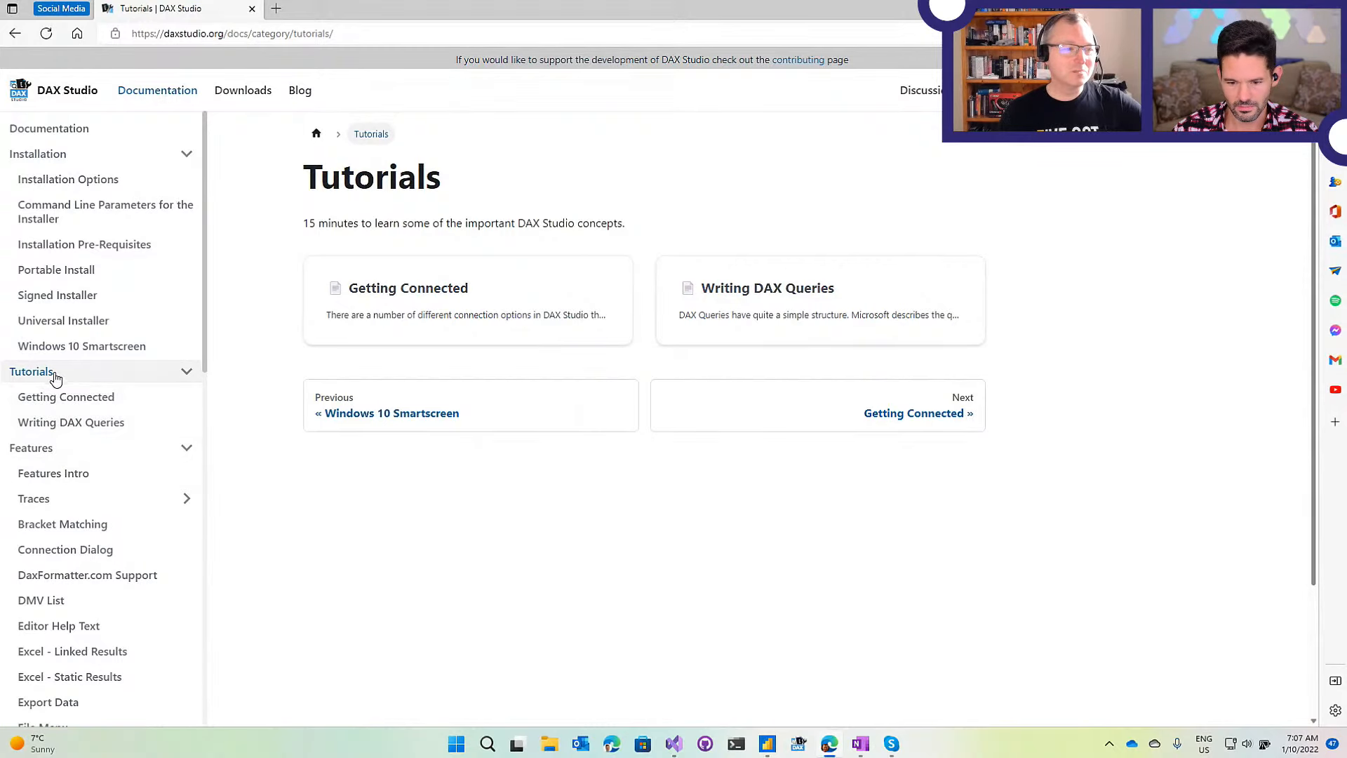
left_click(49, 450)
scroll(77, 390, "down", 3)
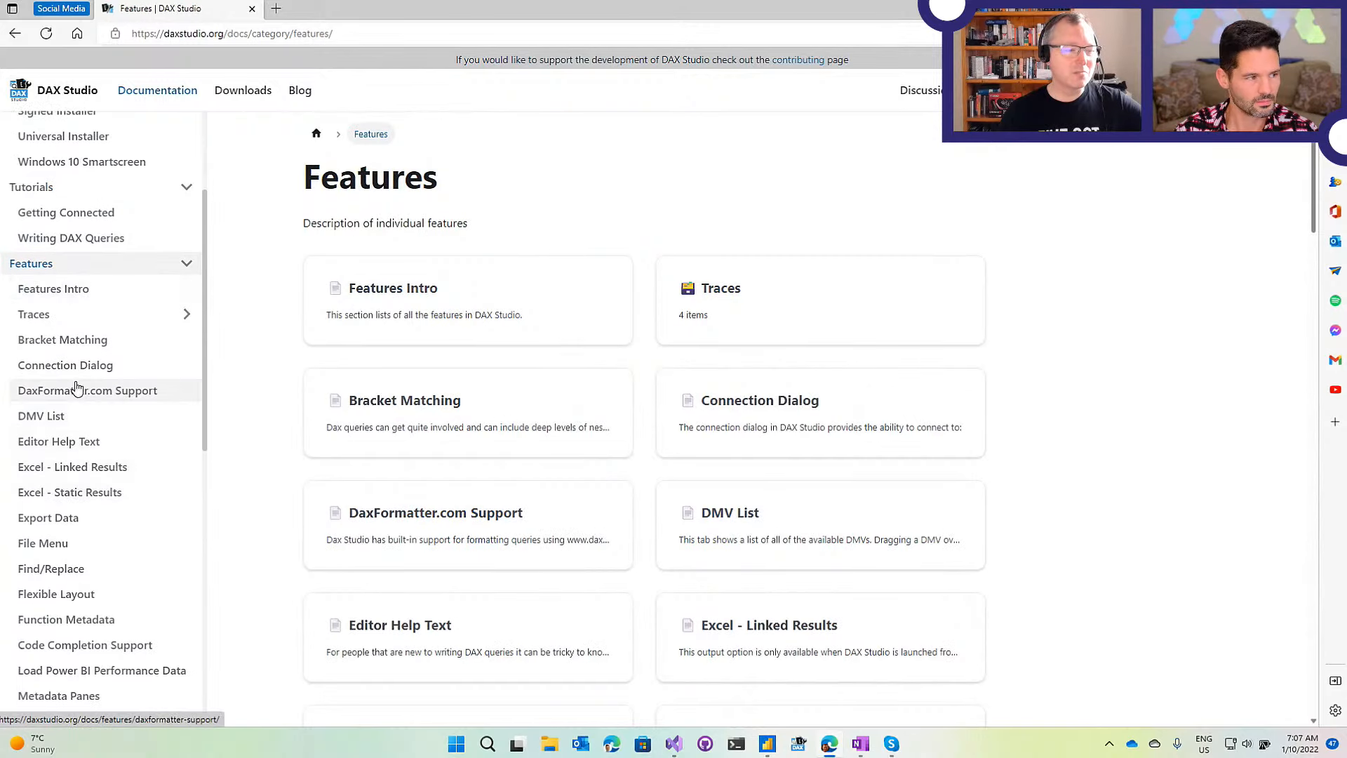
scroll(75, 420, "down", 3)
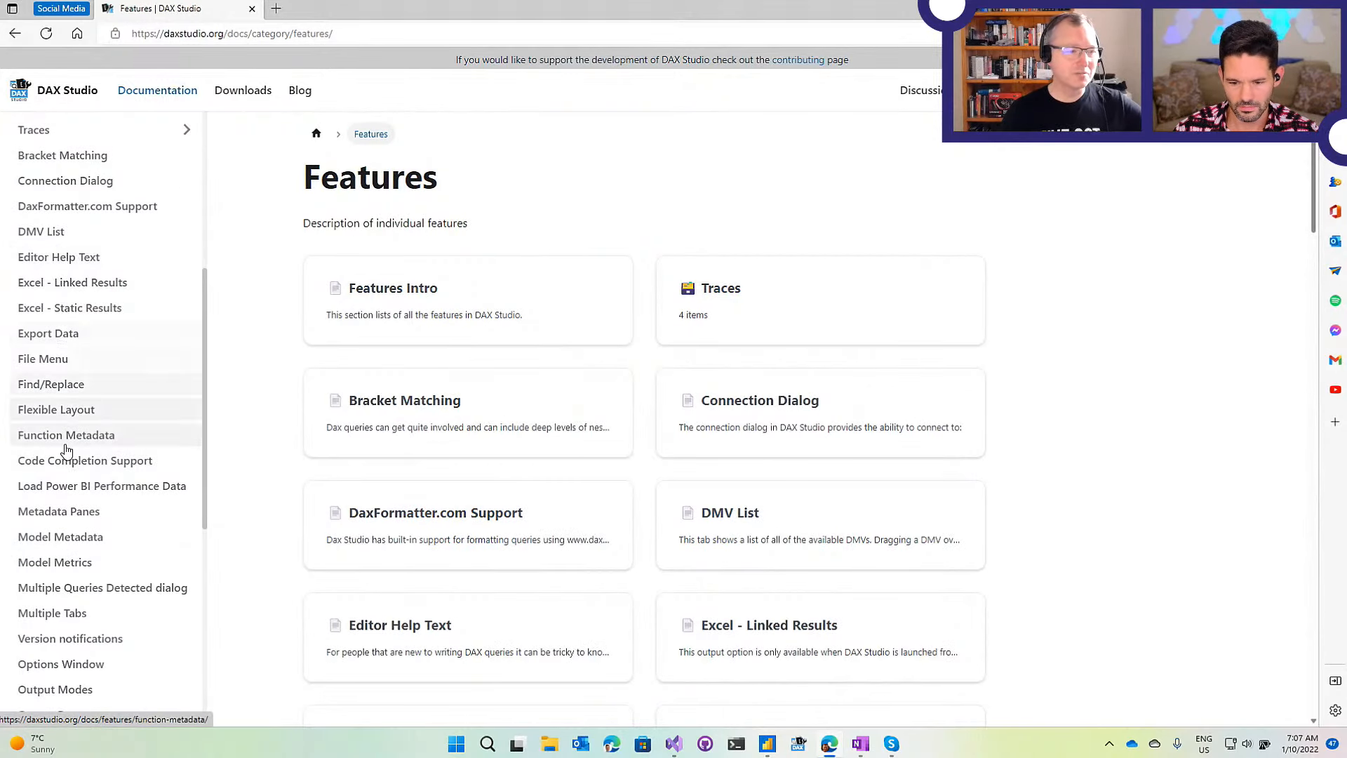
scroll(72, 414, "down", 7)
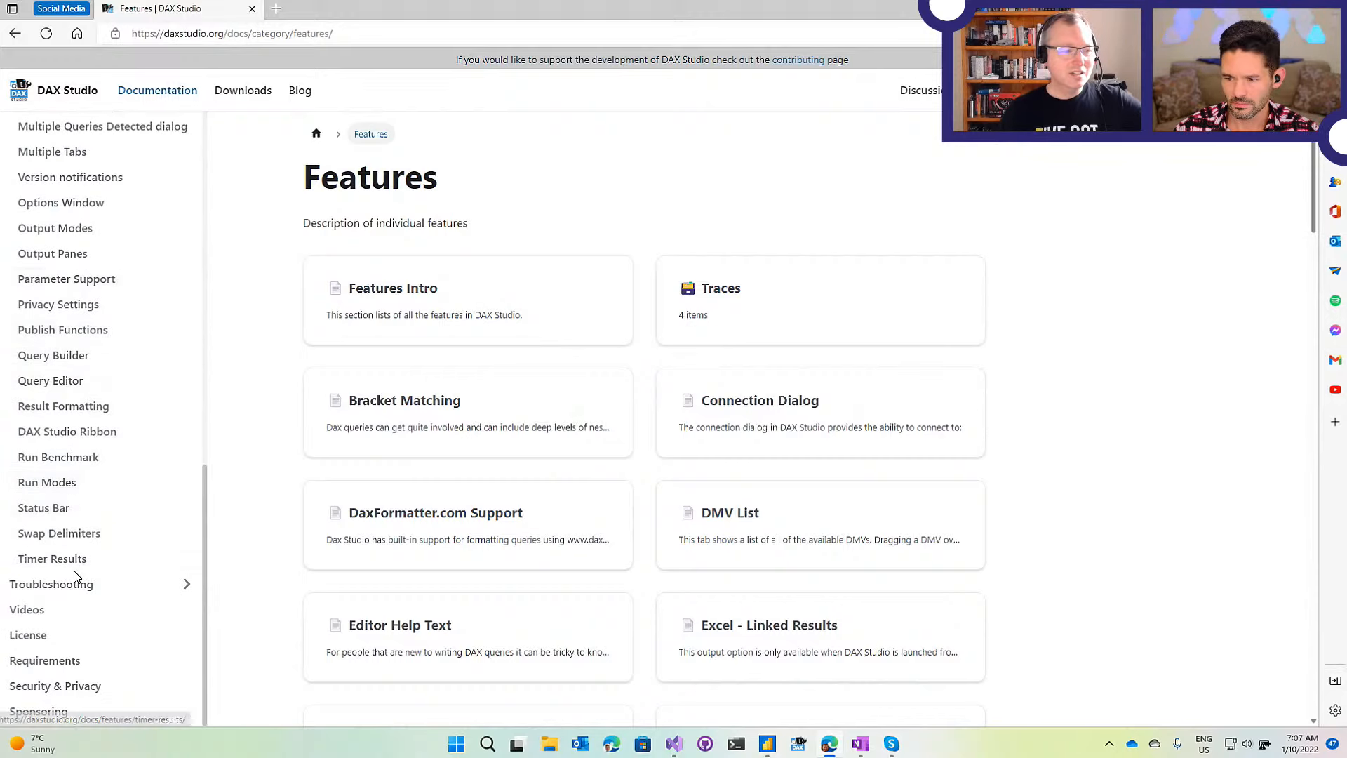
scroll(78, 442, "up", 4)
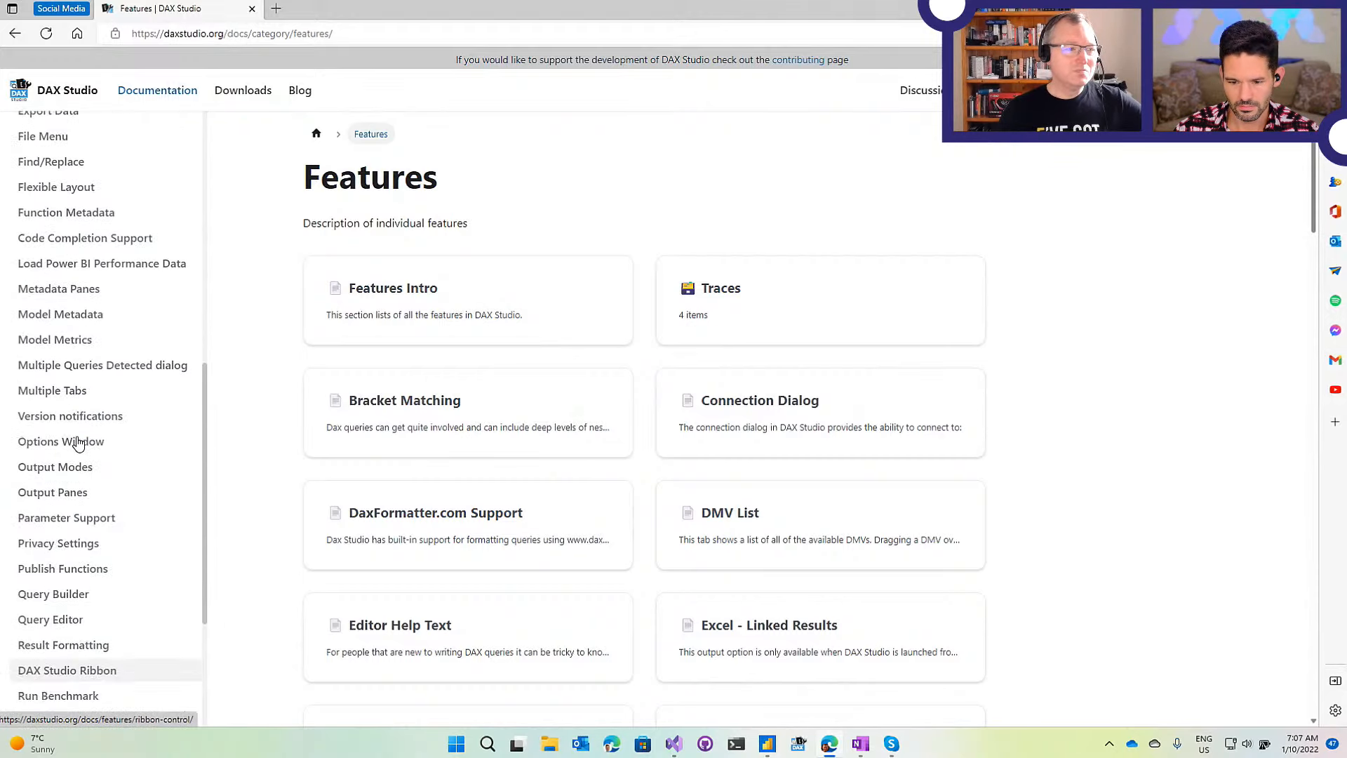
scroll(79, 362, "up", 3)
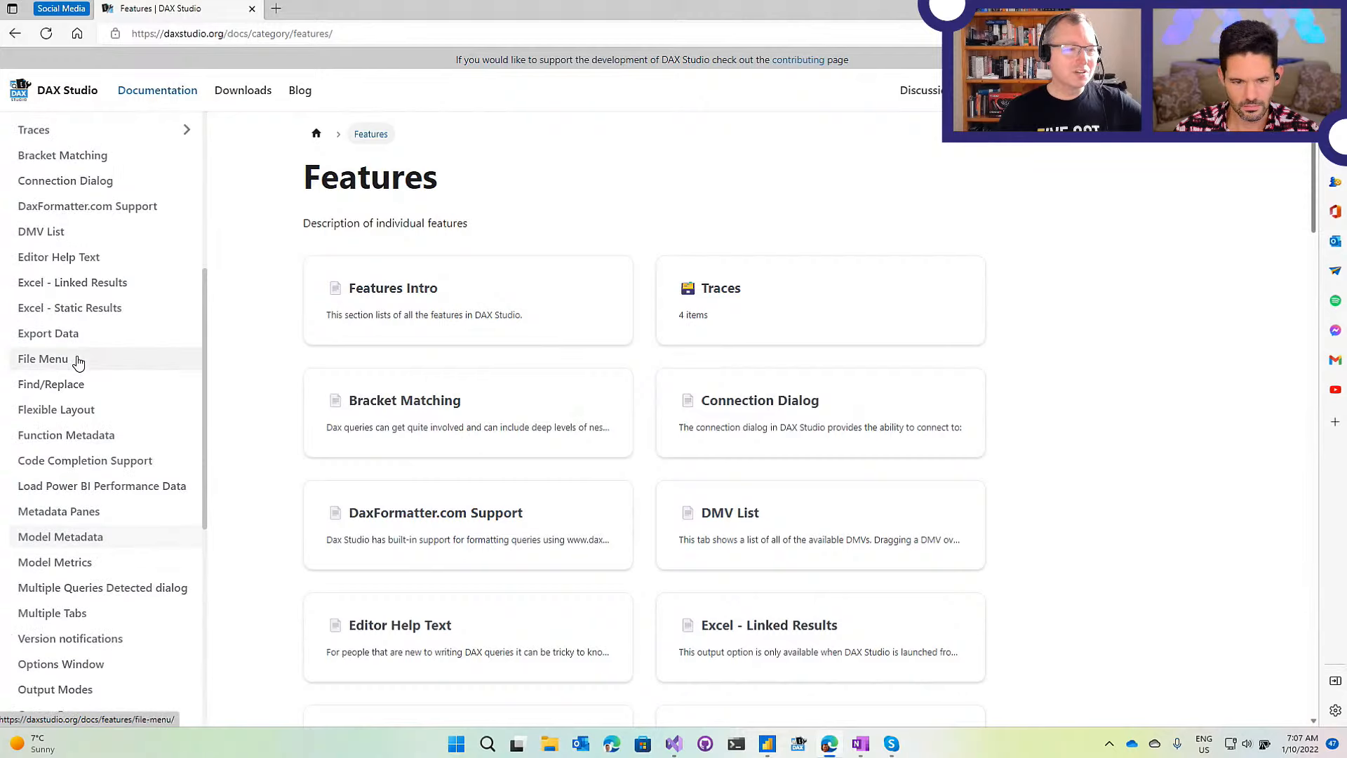
scroll(78, 361, "up", 1)
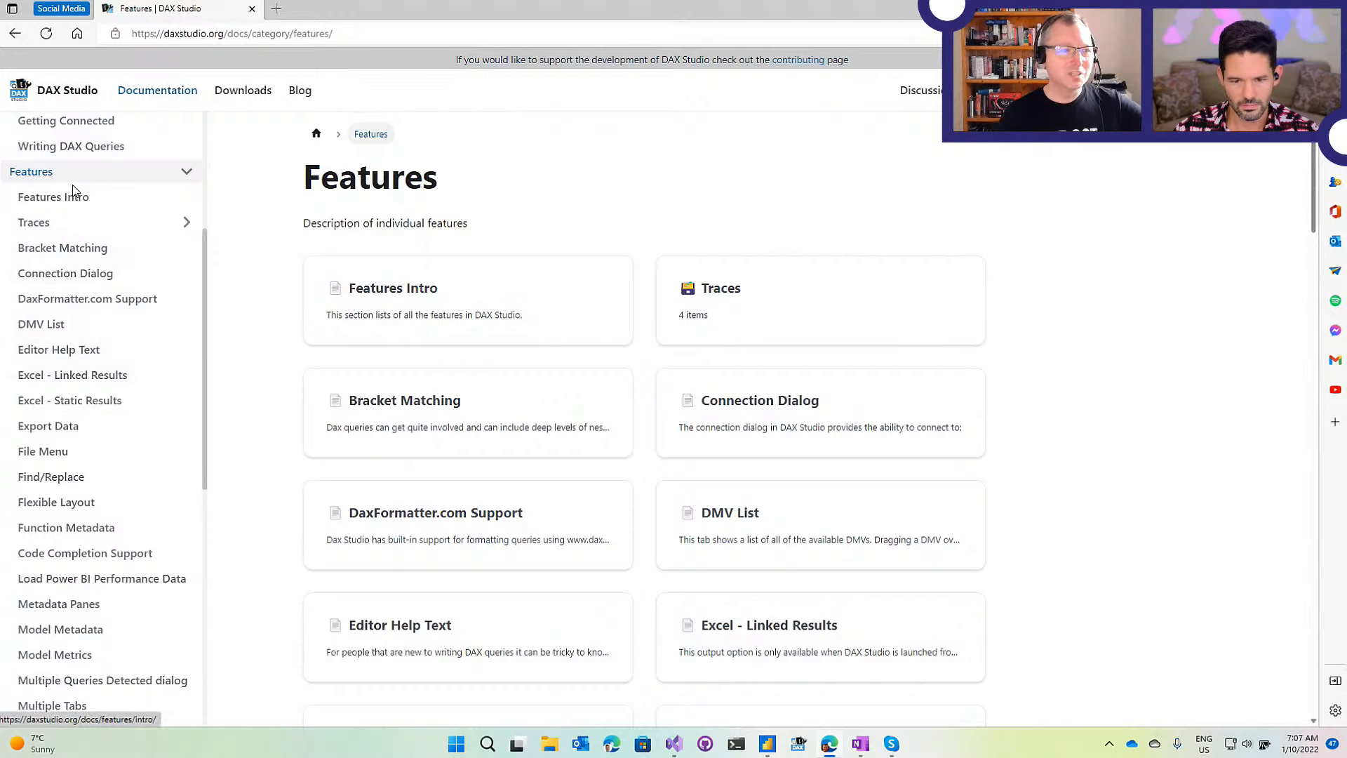
left_click(184, 175)
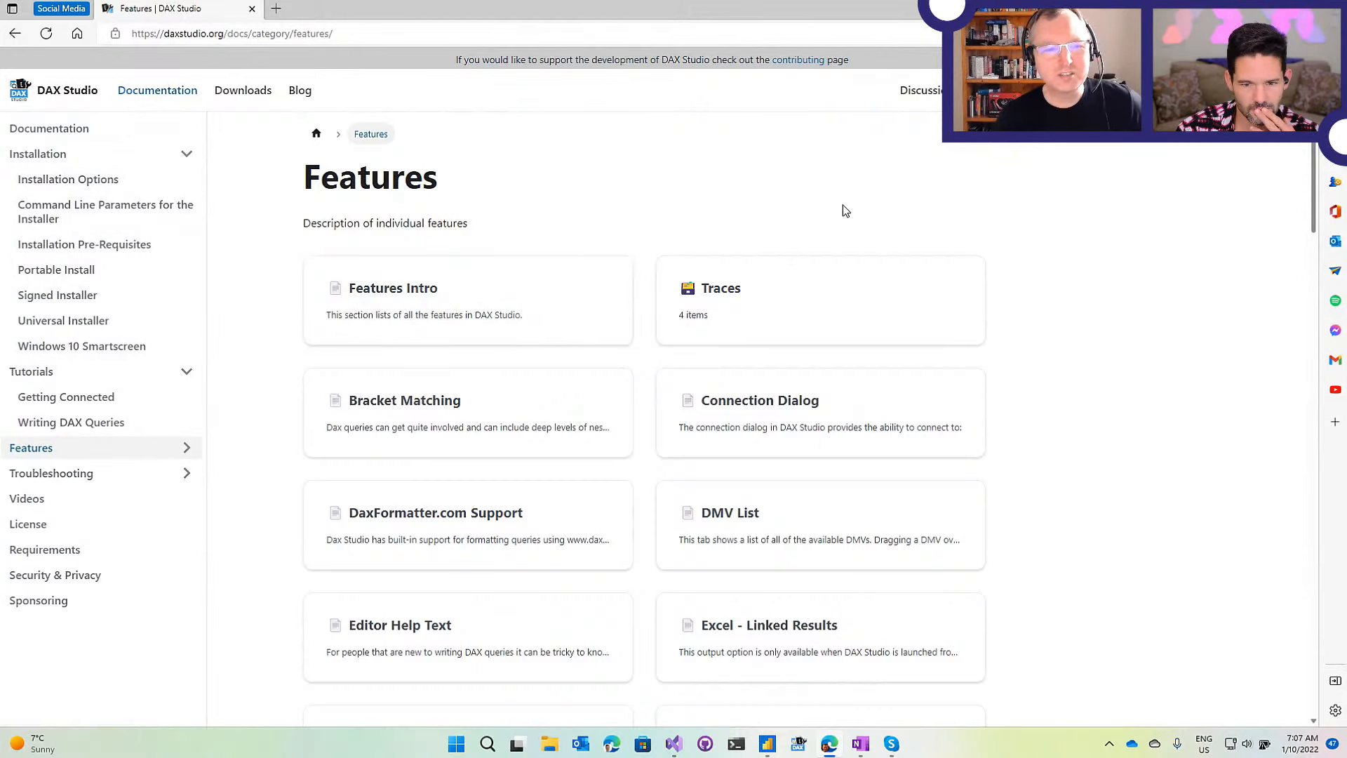
Look through previous releases on Downloads, then return to the 3.0.5 home page.
left_click(53, 94)
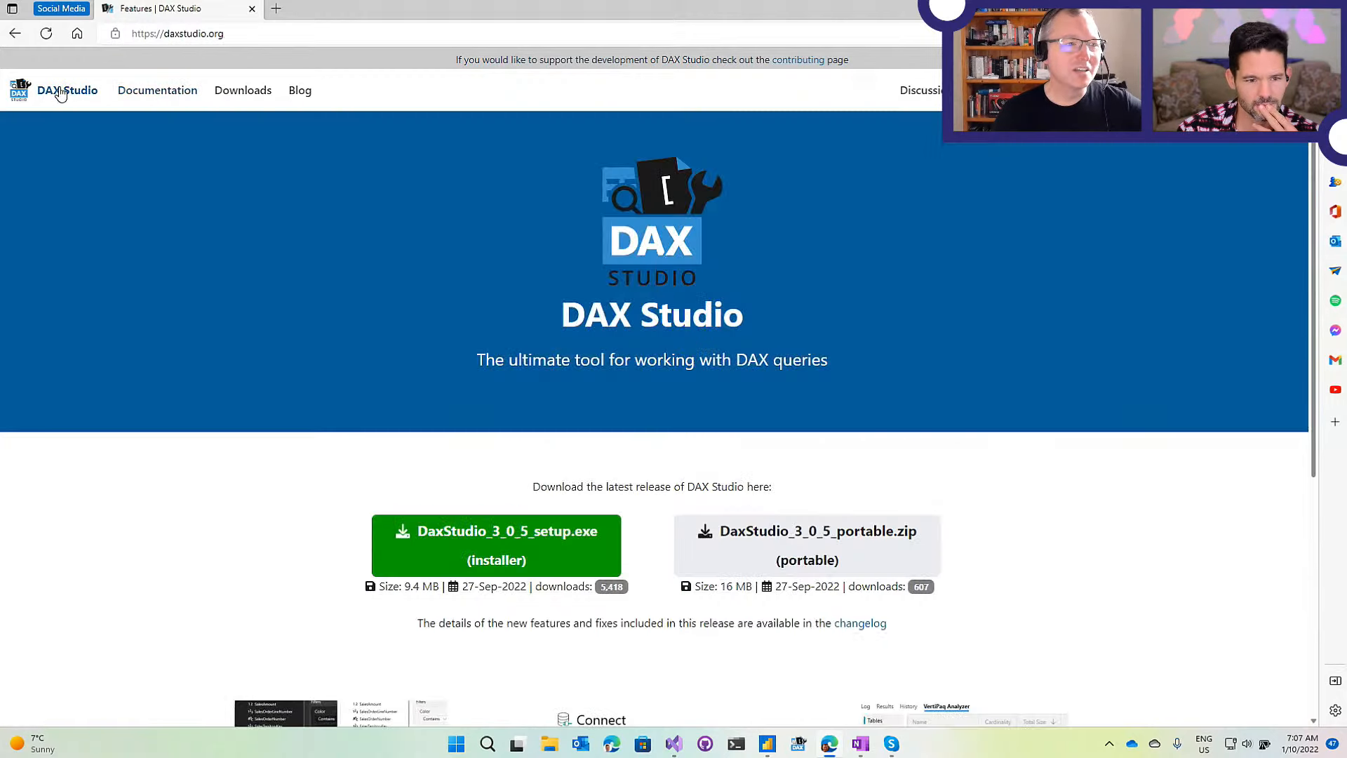
left_click(245, 93)
scroll(449, 274, "down", 3)
scroll(470, 282, "down", 14)
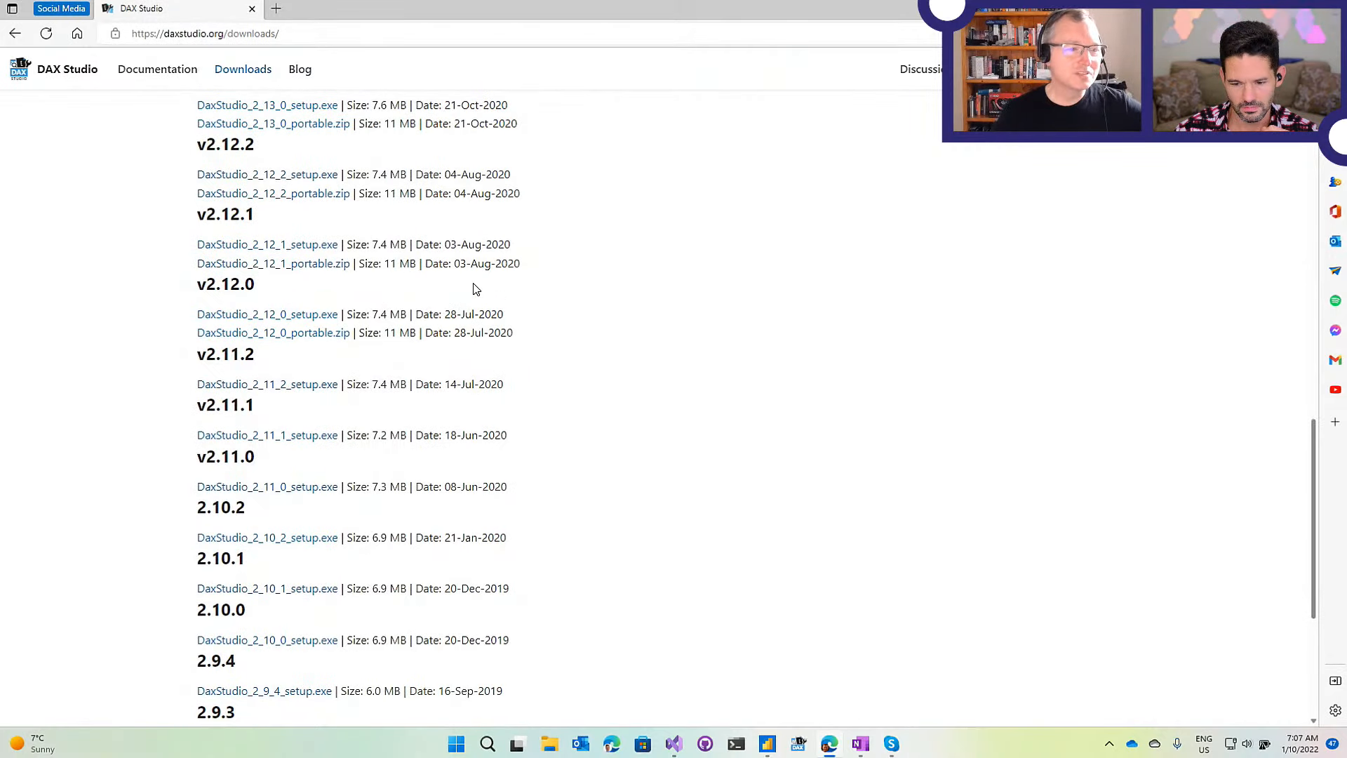
scroll(474, 288, "up", 15)
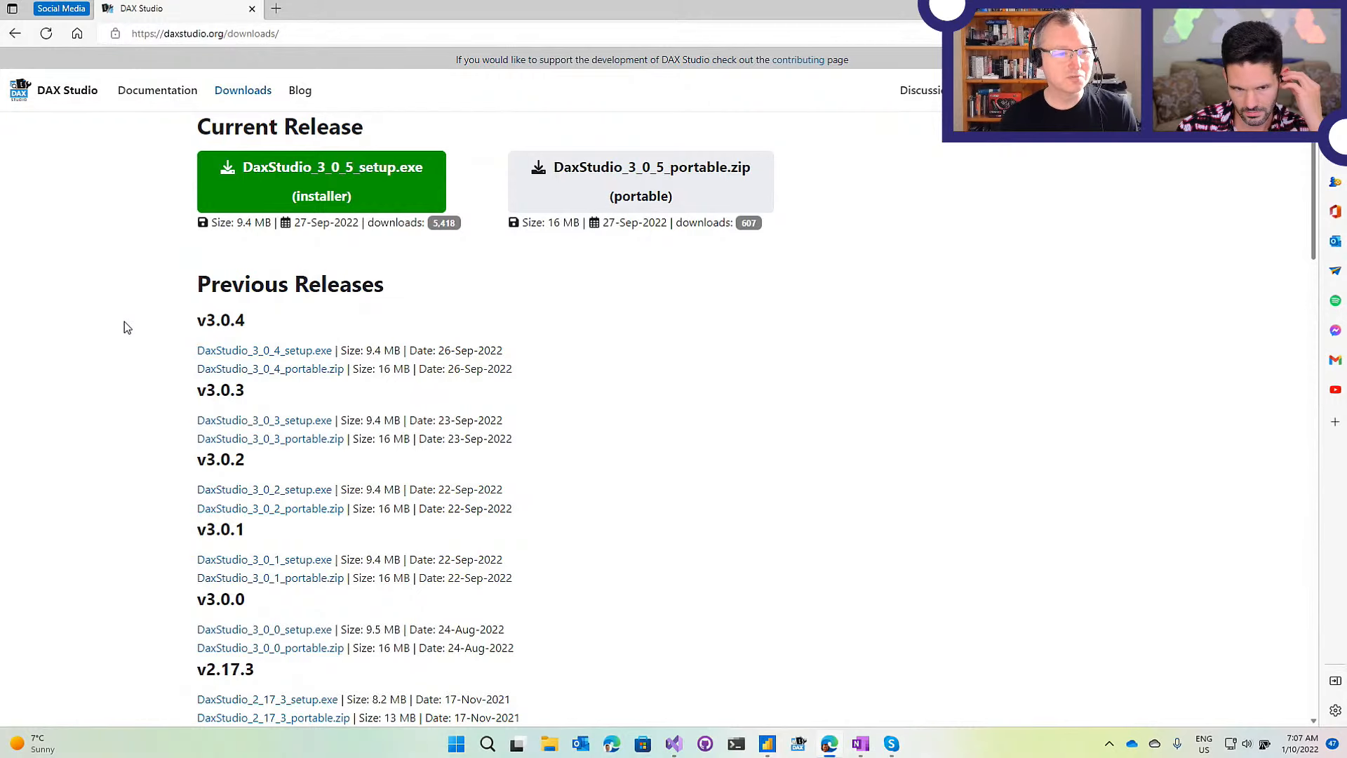
scroll(124, 323, "down", 3)
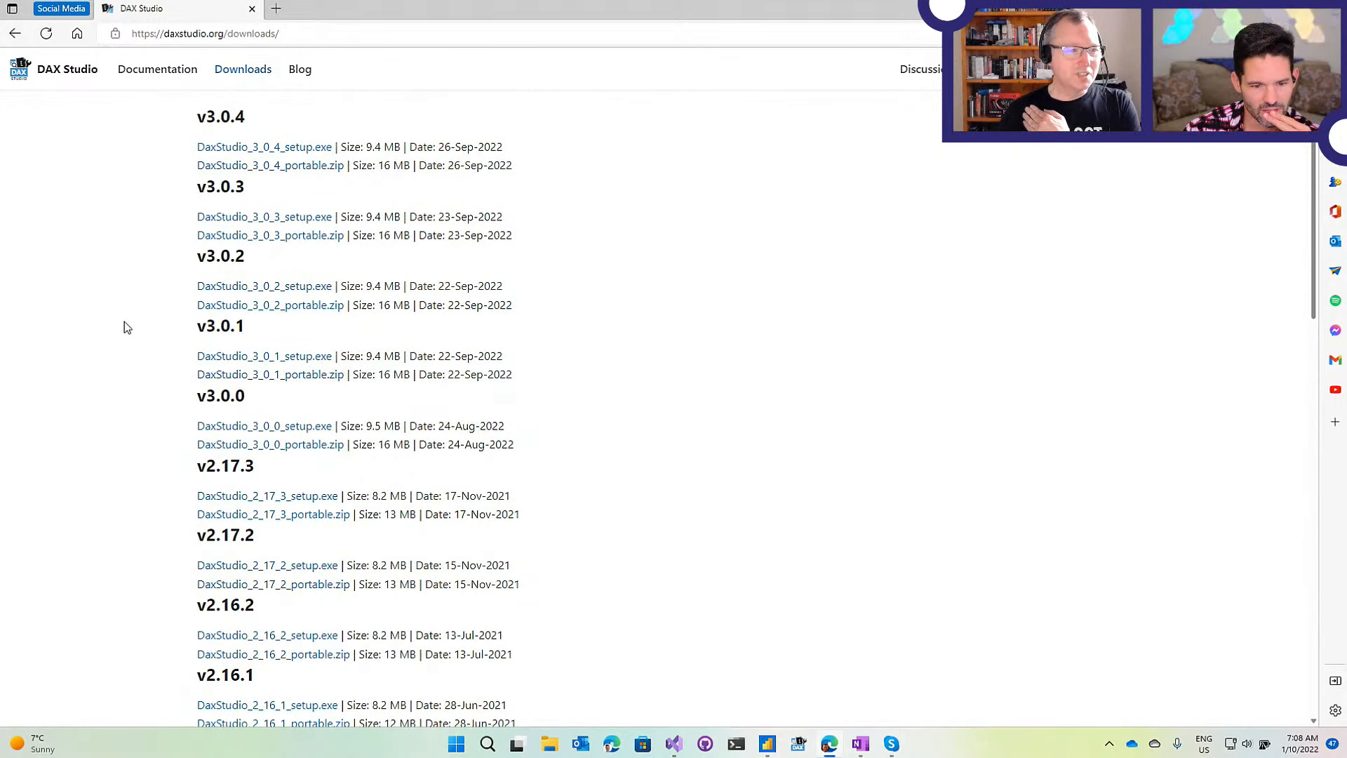
scroll(124, 323, "up", 3)
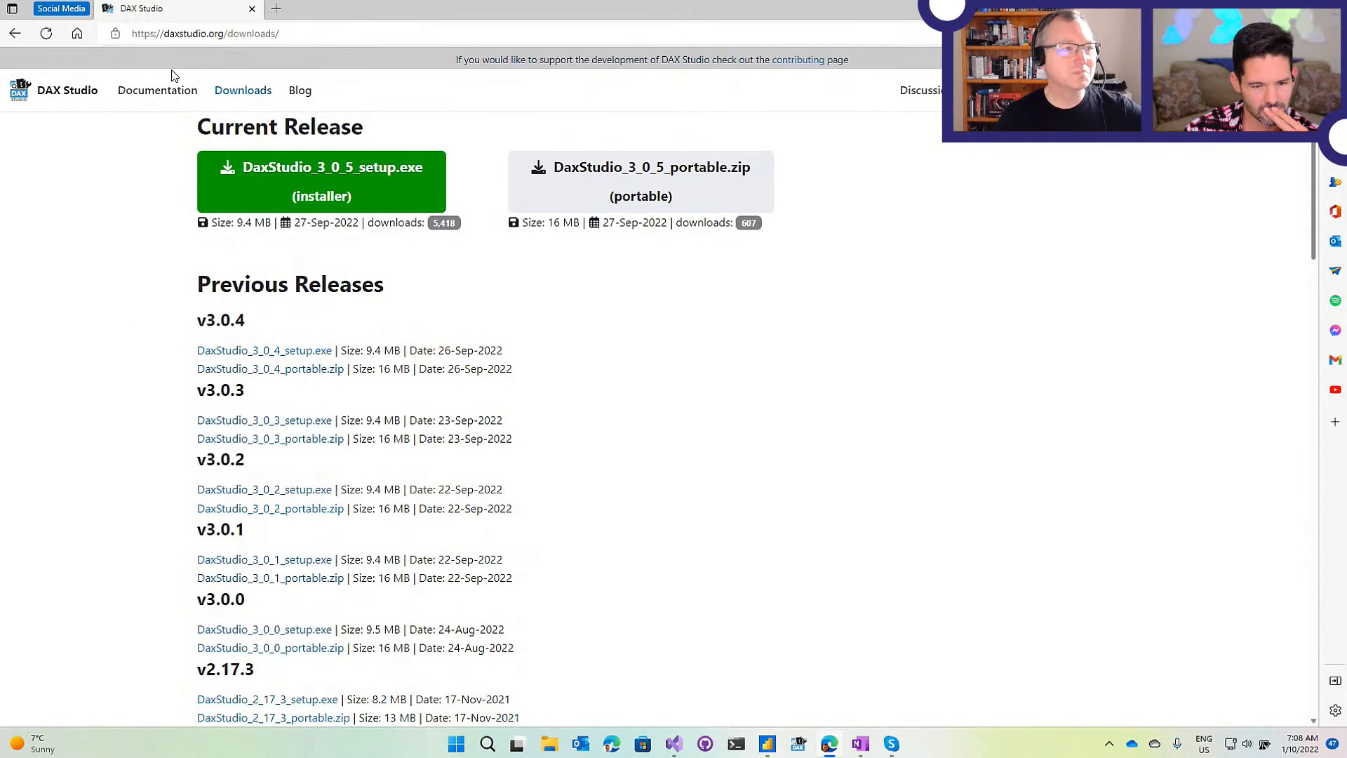
left_click(71, 90)
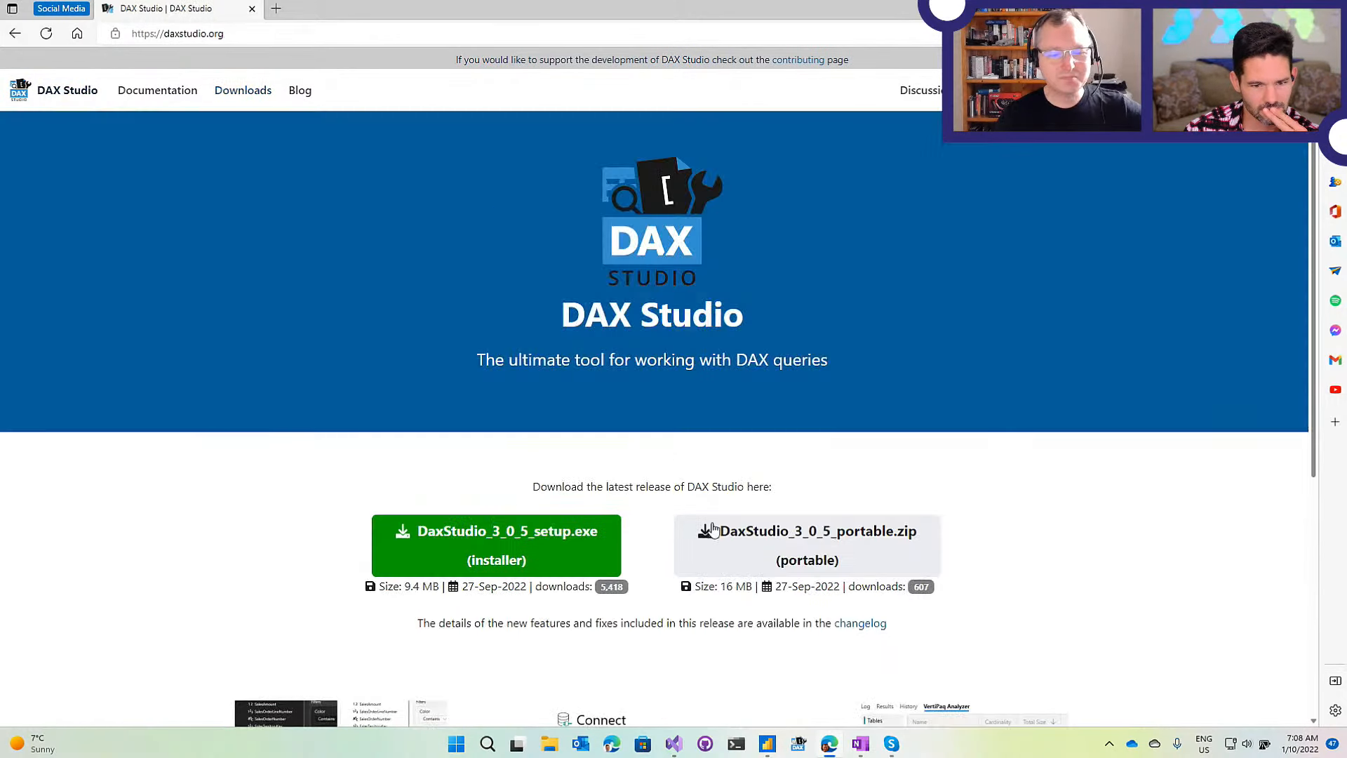
Bring up the NYTaxi 2 Power BI report and show its External Tools ribbon.
left_click(768, 743)
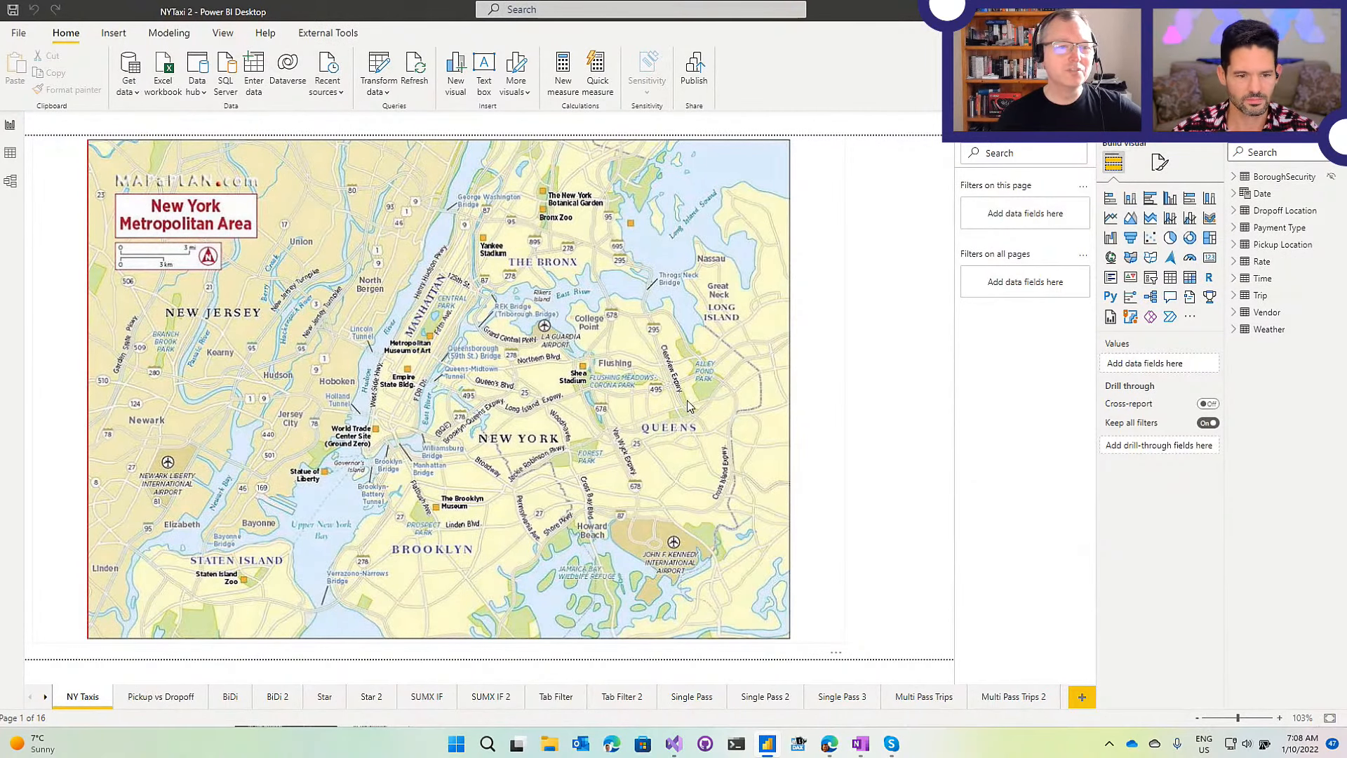
left_click(328, 33)
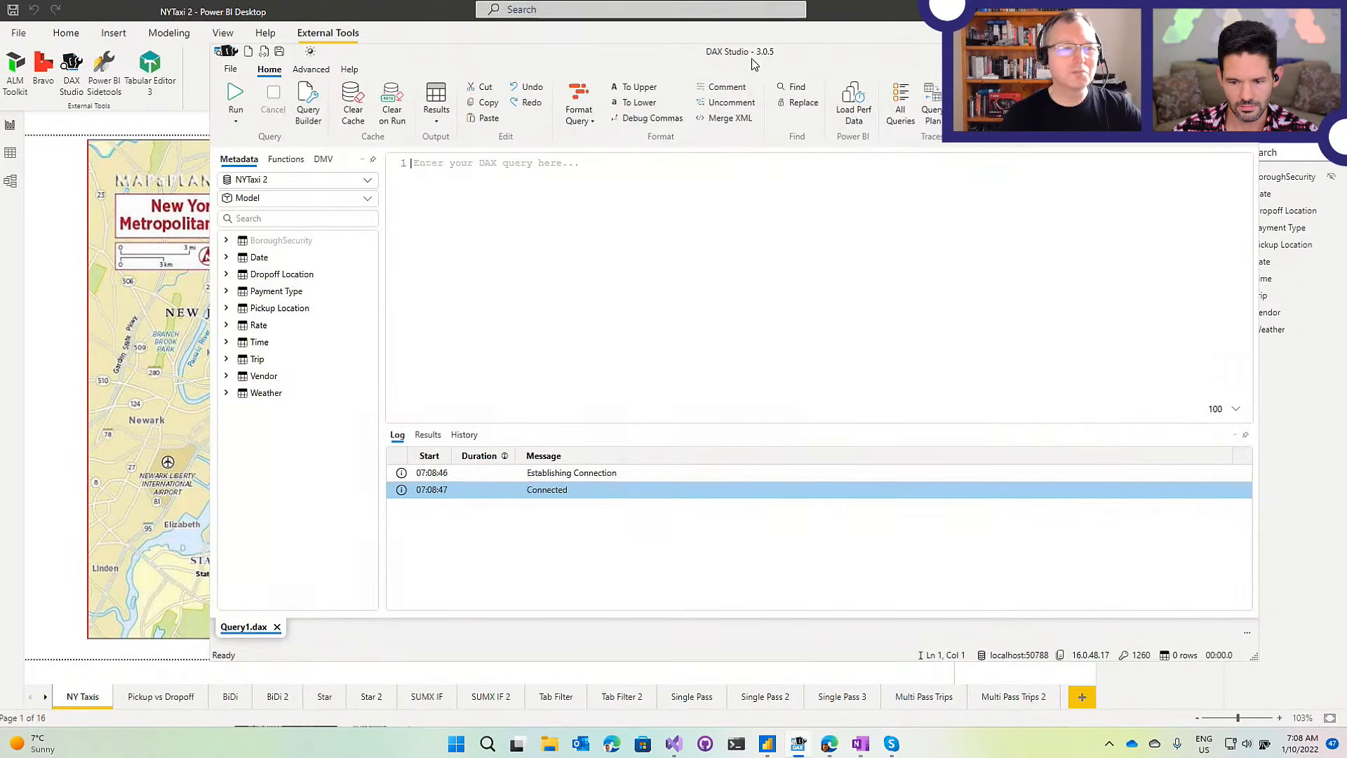
Move DAX Studio aside, then close it to return to the NYTaxi 2 report.
left_click_drag(566, 51, 528, 54)
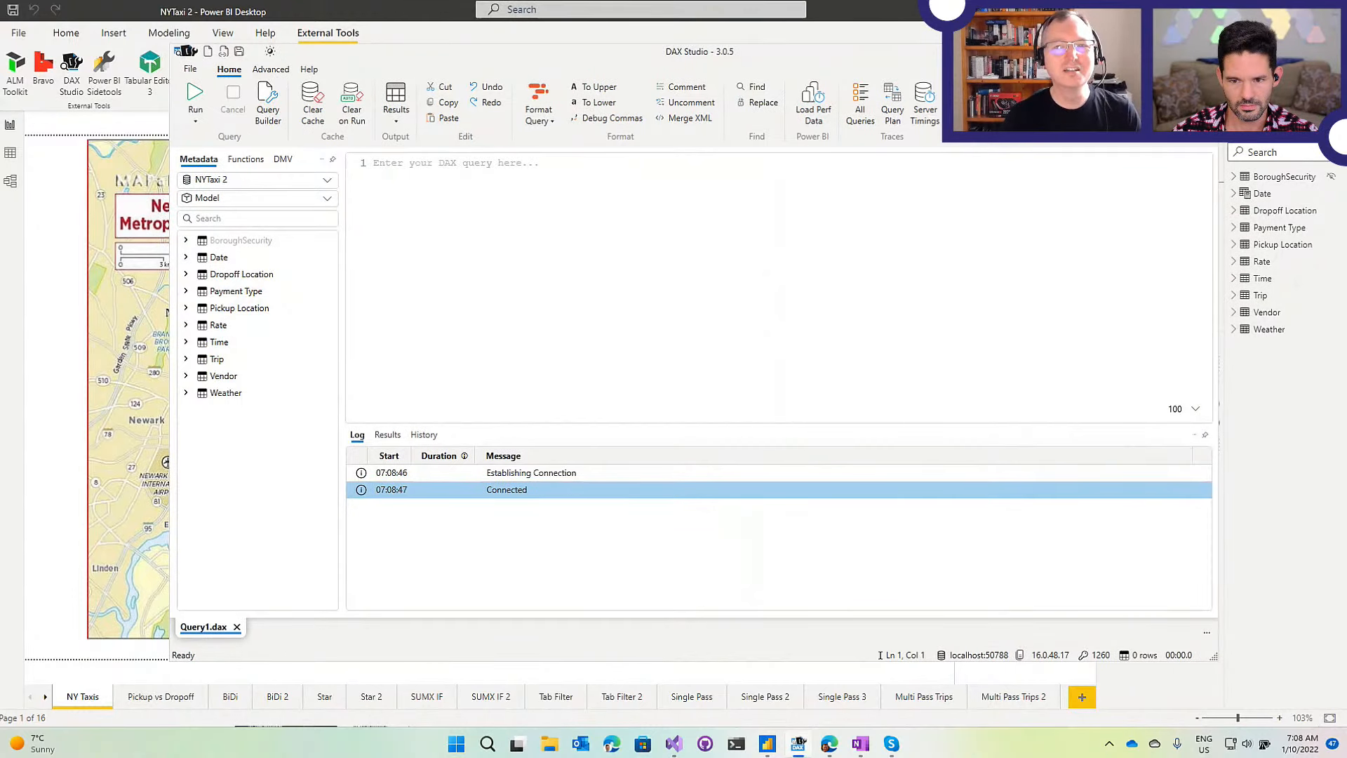
left_click(1202, 52)
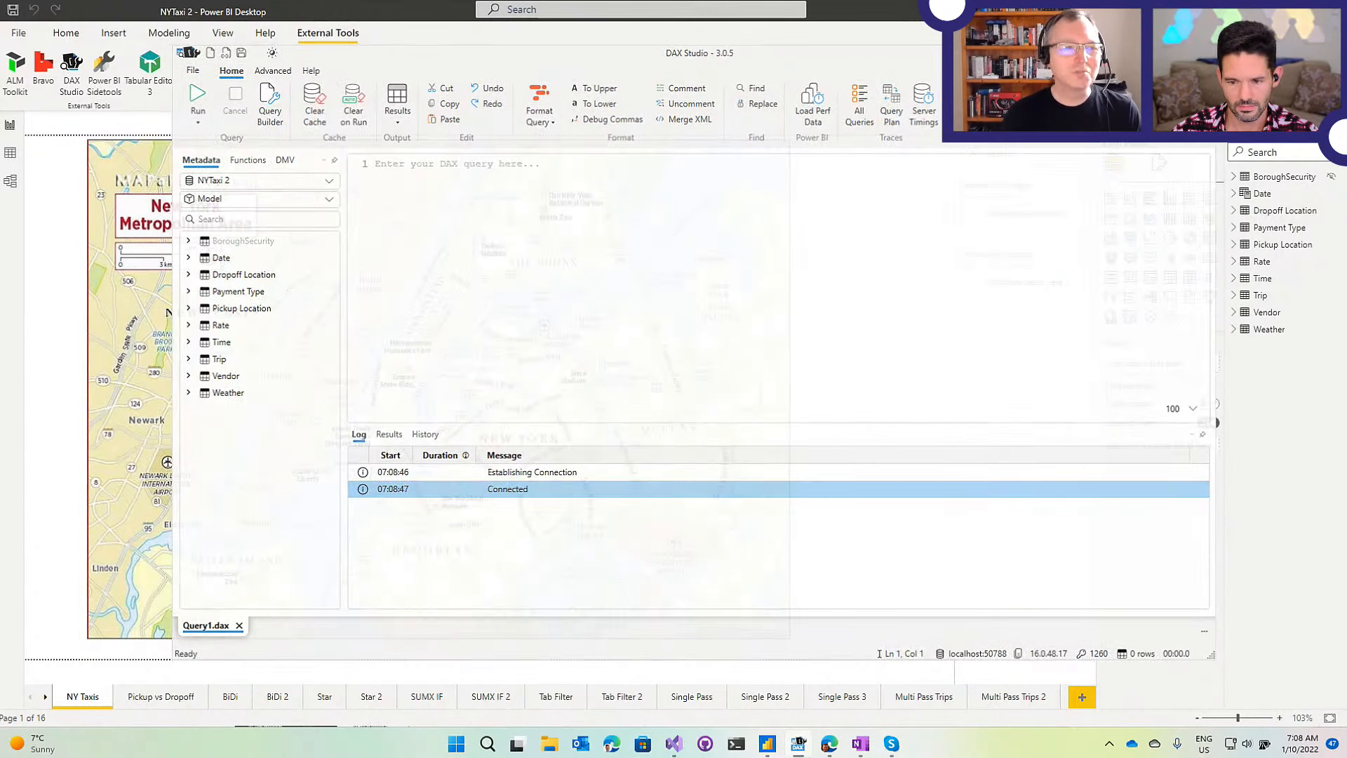
left_click(85, 68)
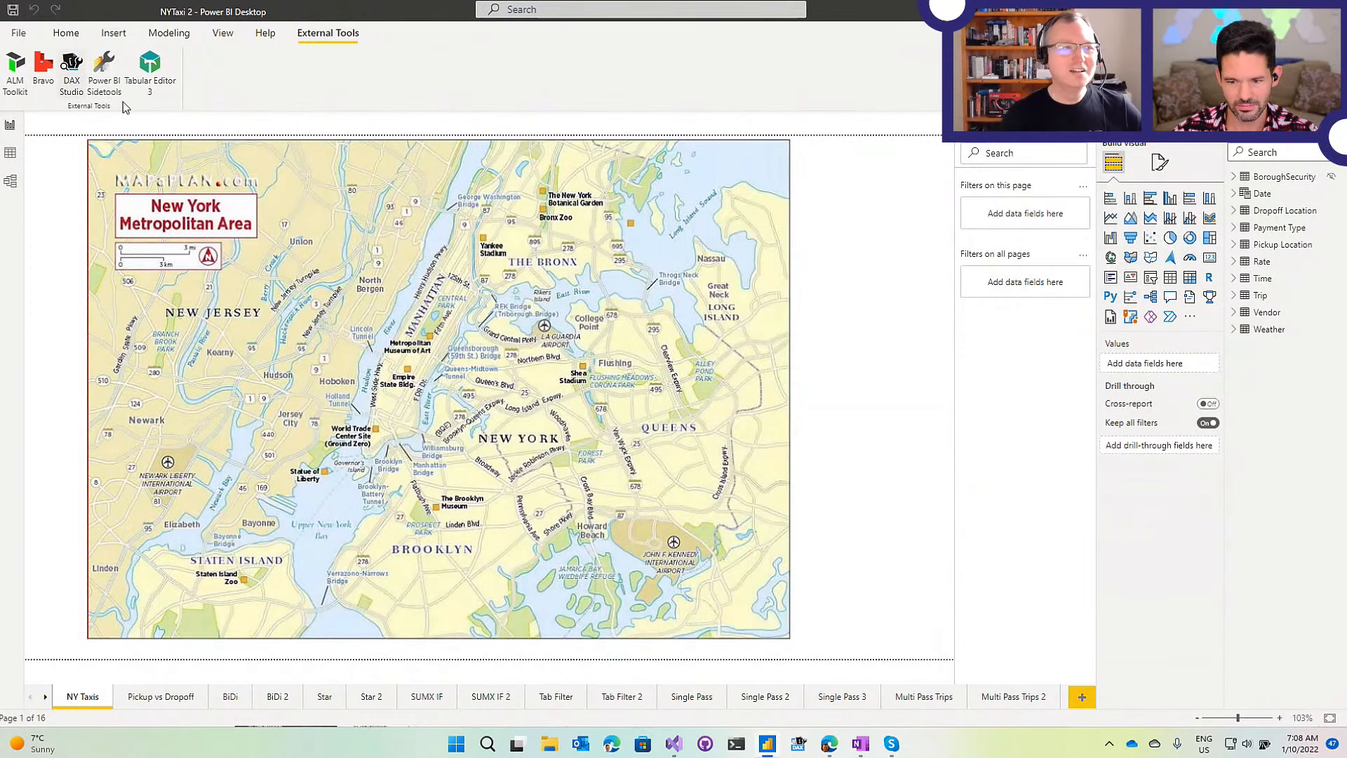
Launch DAX Studio on the NYTaxi 2 model and dismiss the 'Start typing your query' tip.
left_click(69, 65)
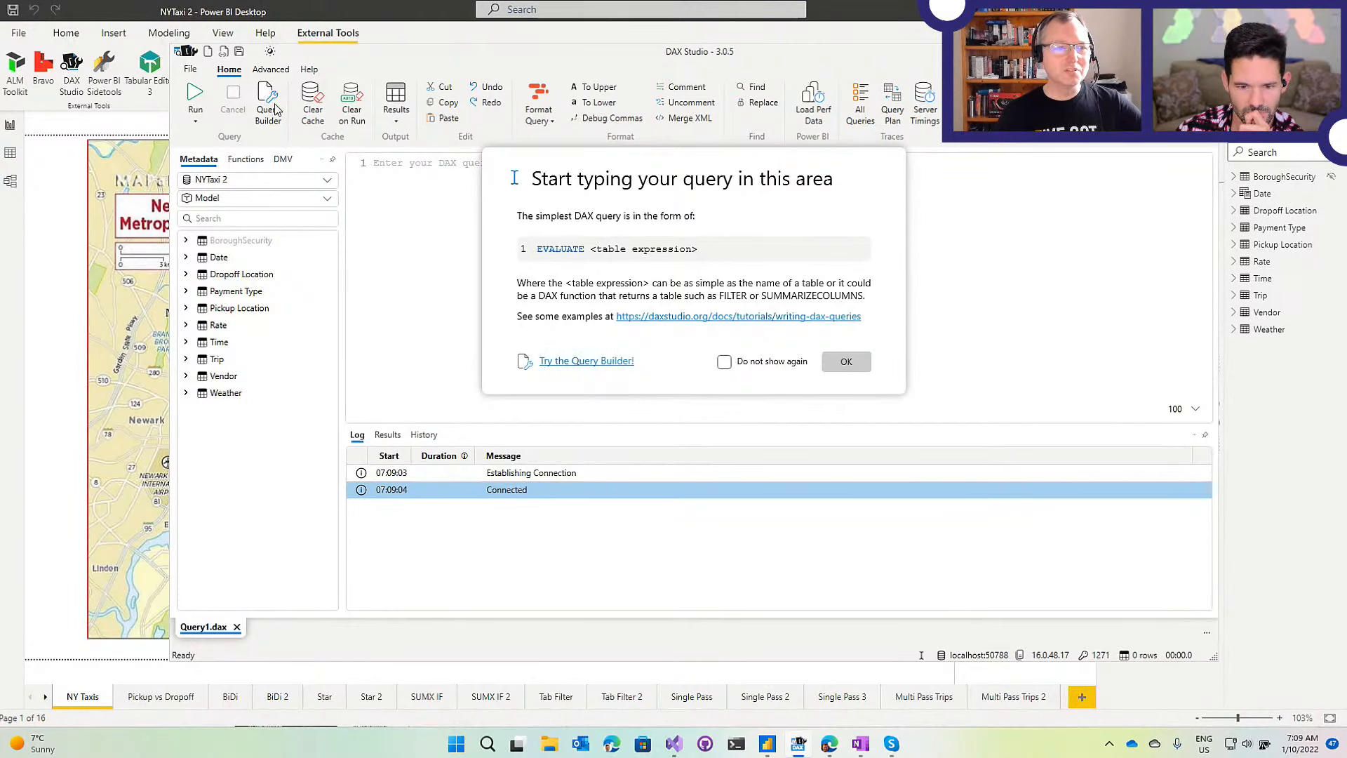
left_click(845, 362)
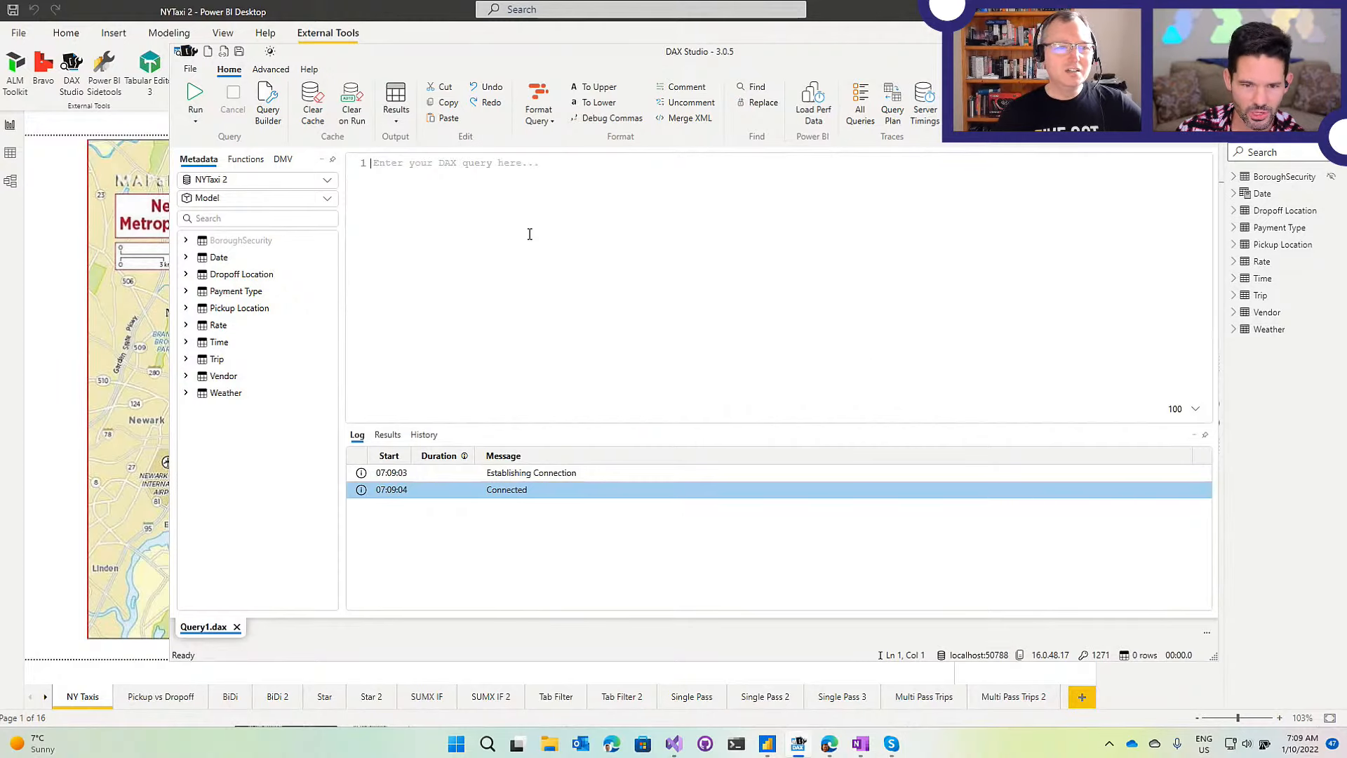
Maximize DAX Studio and zoom the editor and metadata text to 184%.
double_click(580, 58)
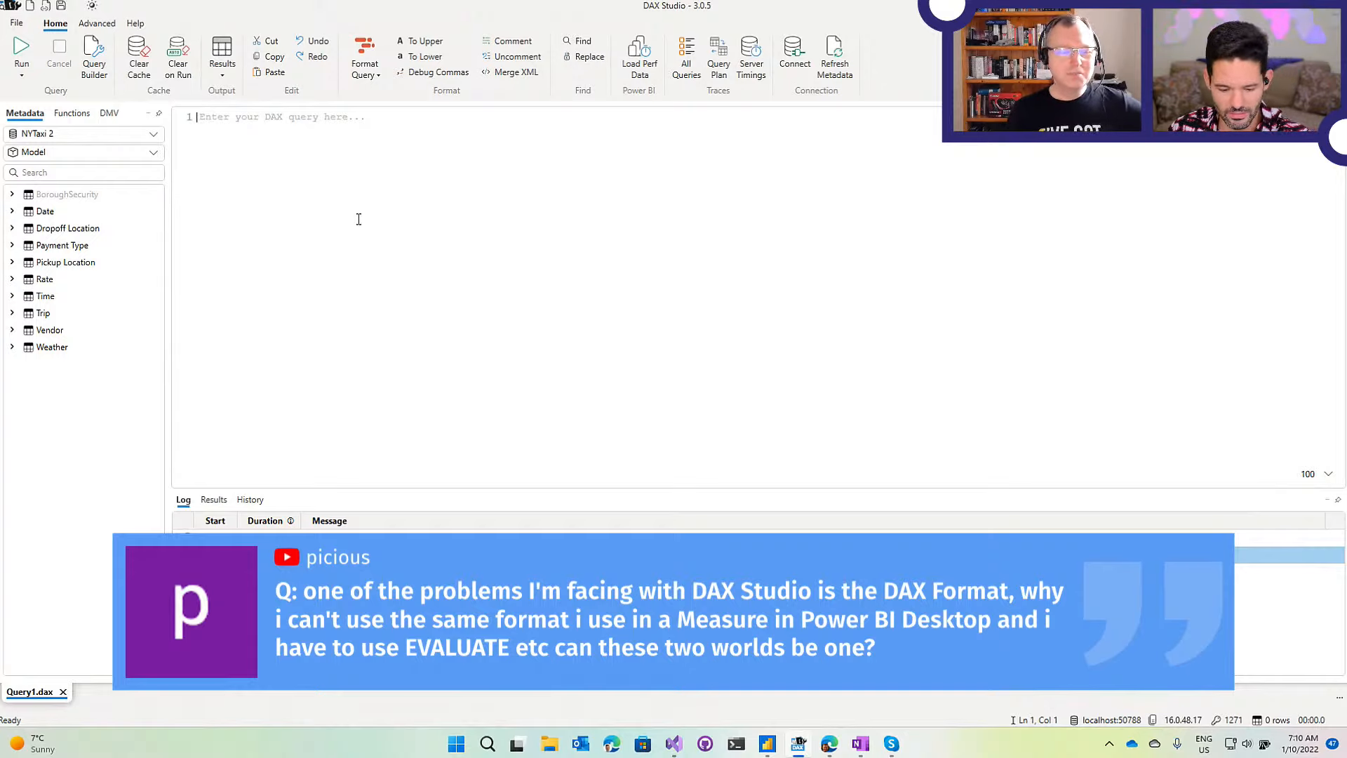
scroll(357, 218, "up", 5, "ctrl")
scroll(99, 354, "up", 3, "ctrl")
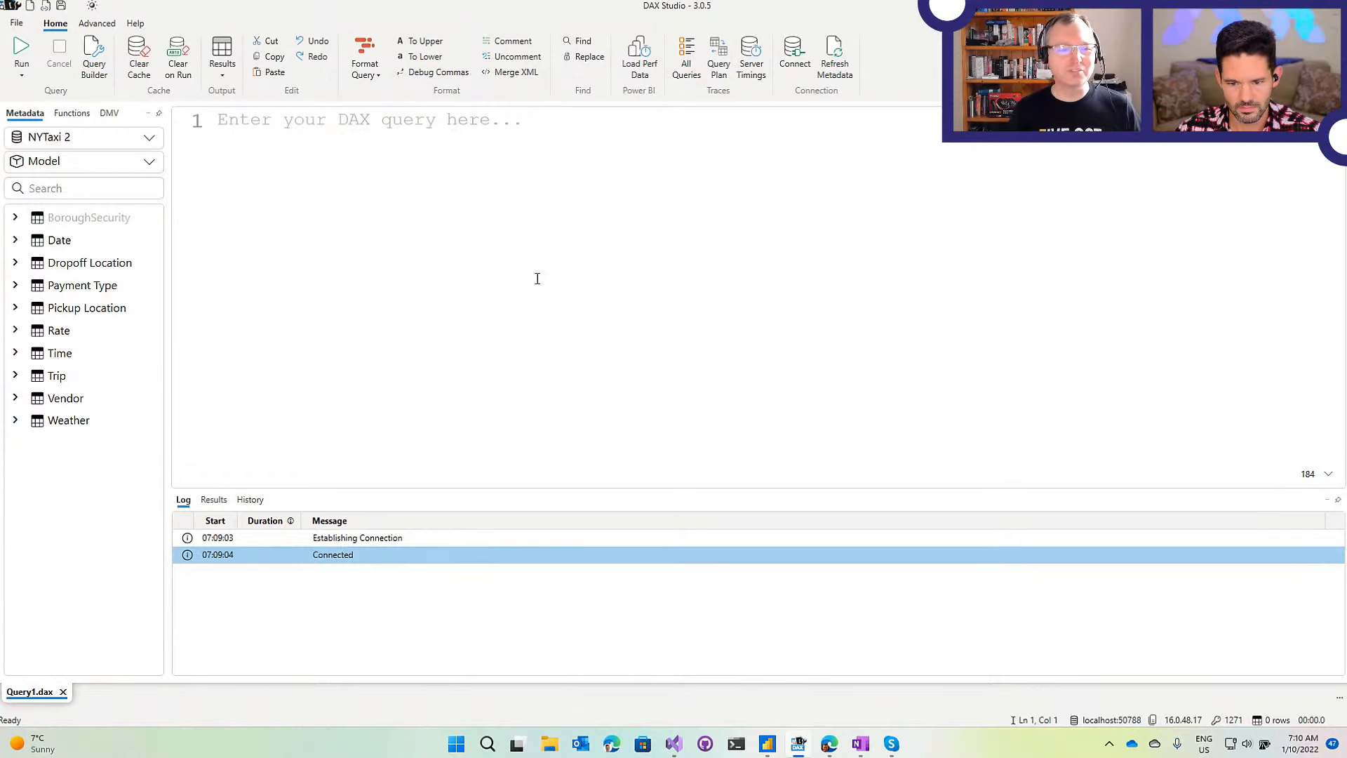
Write EVALUATE 'Dropoff Location' with autocomplete and run it against the model.
type("EVA")
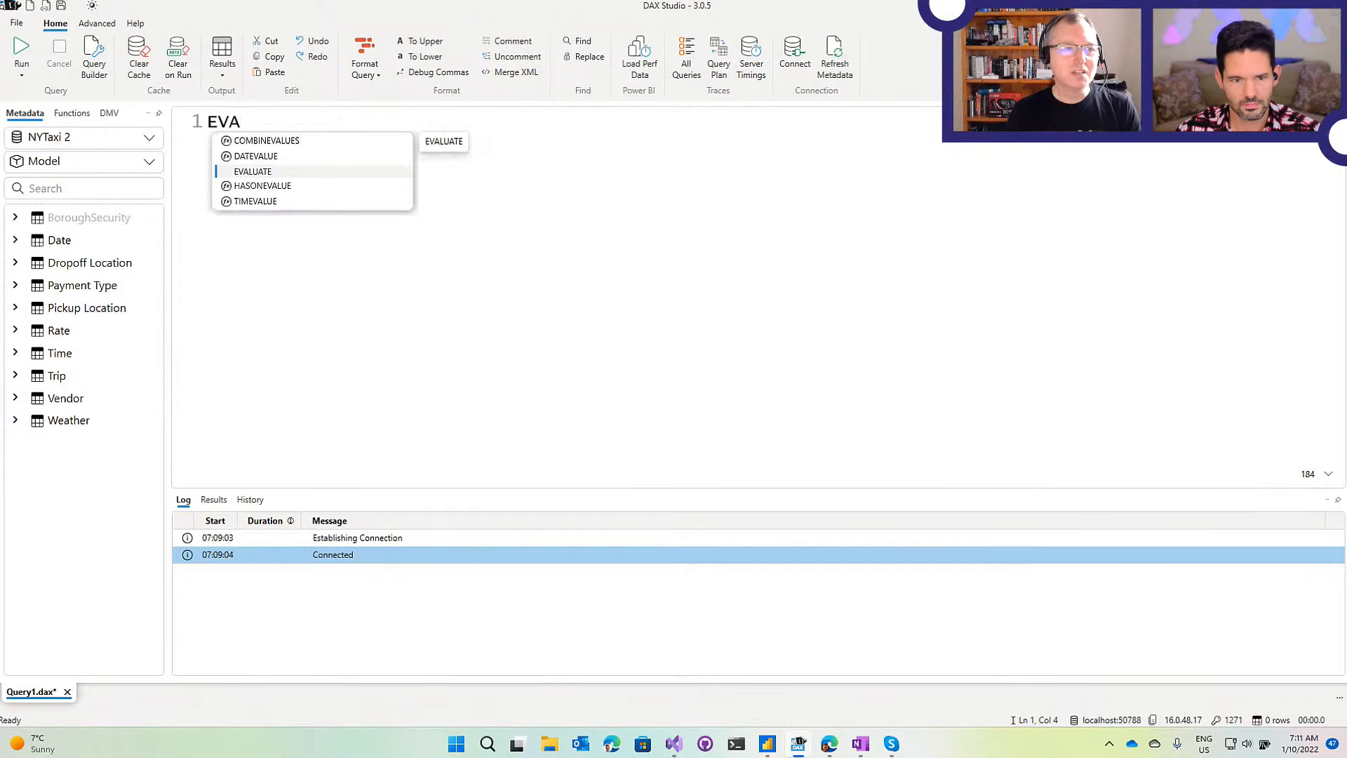
key("Tab")
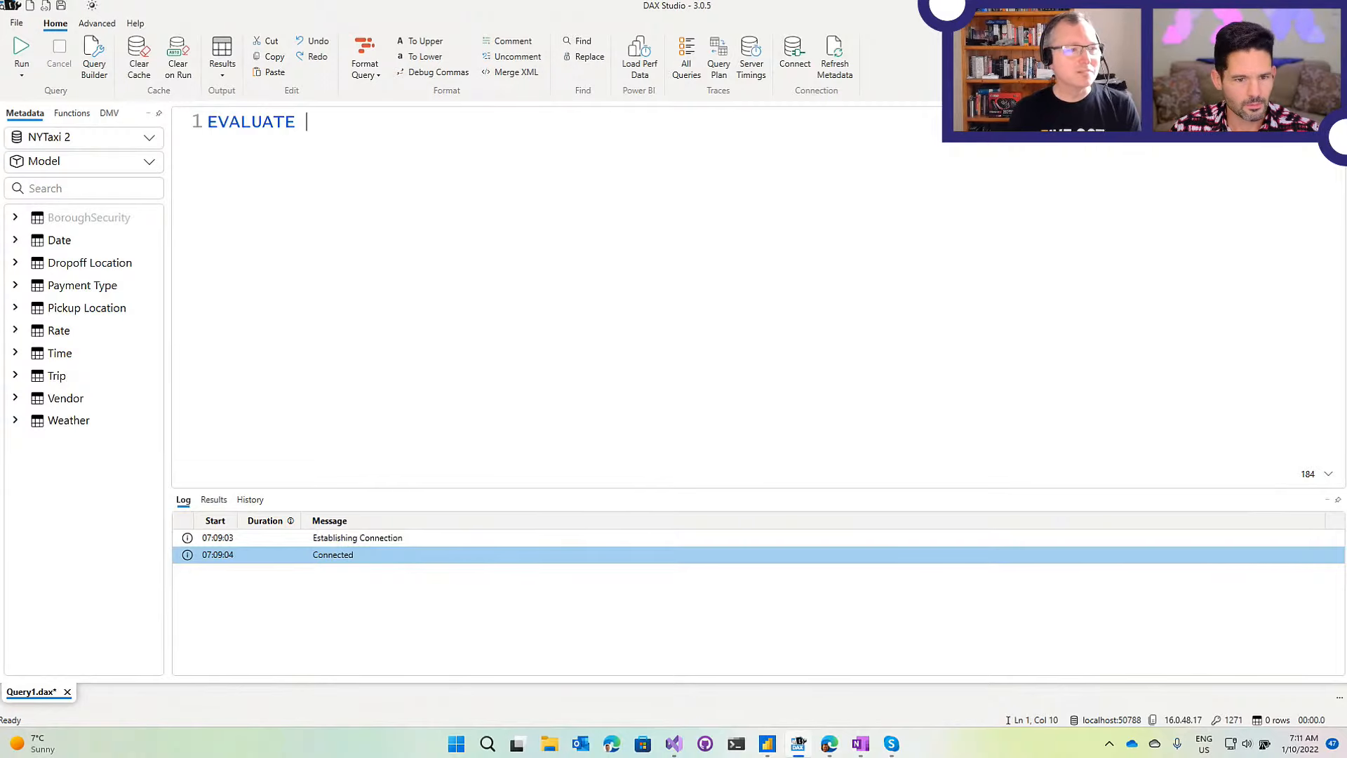
type("Drop")
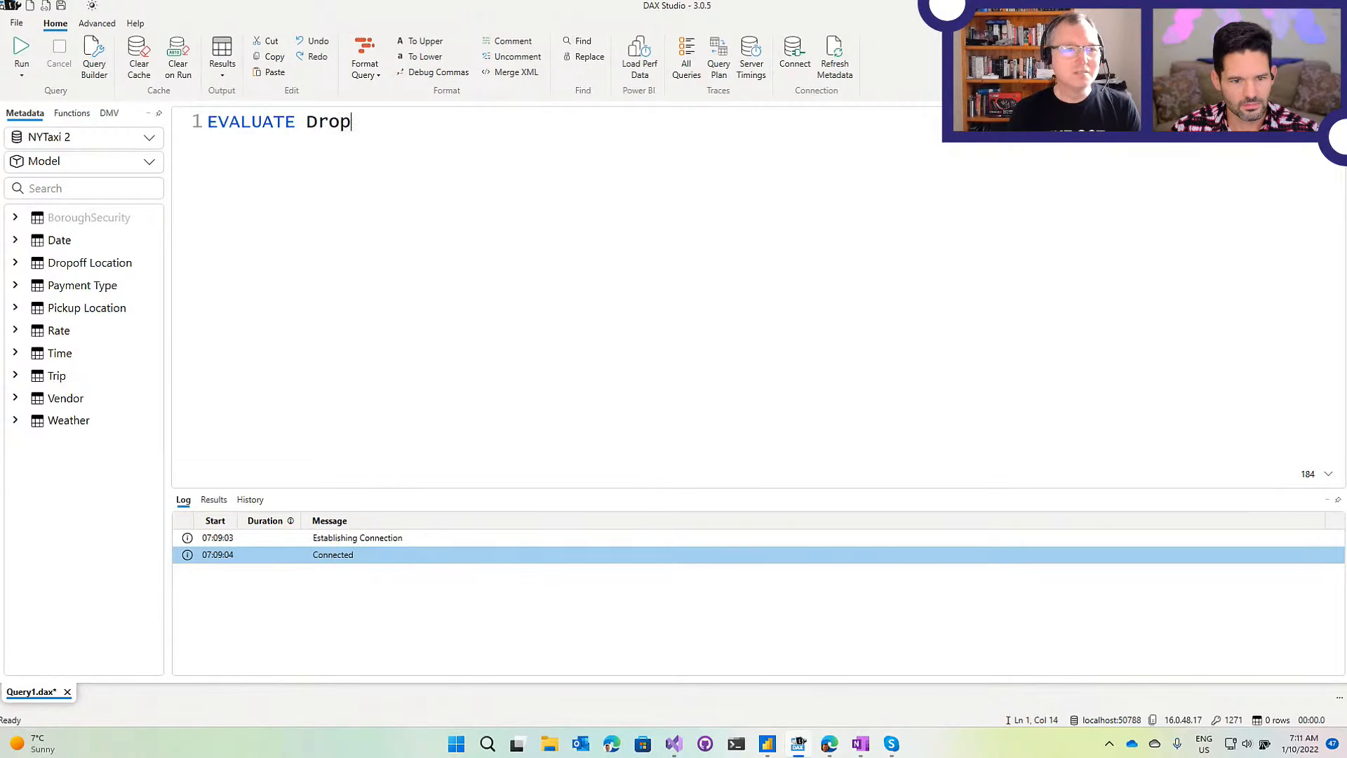
key("Tab")
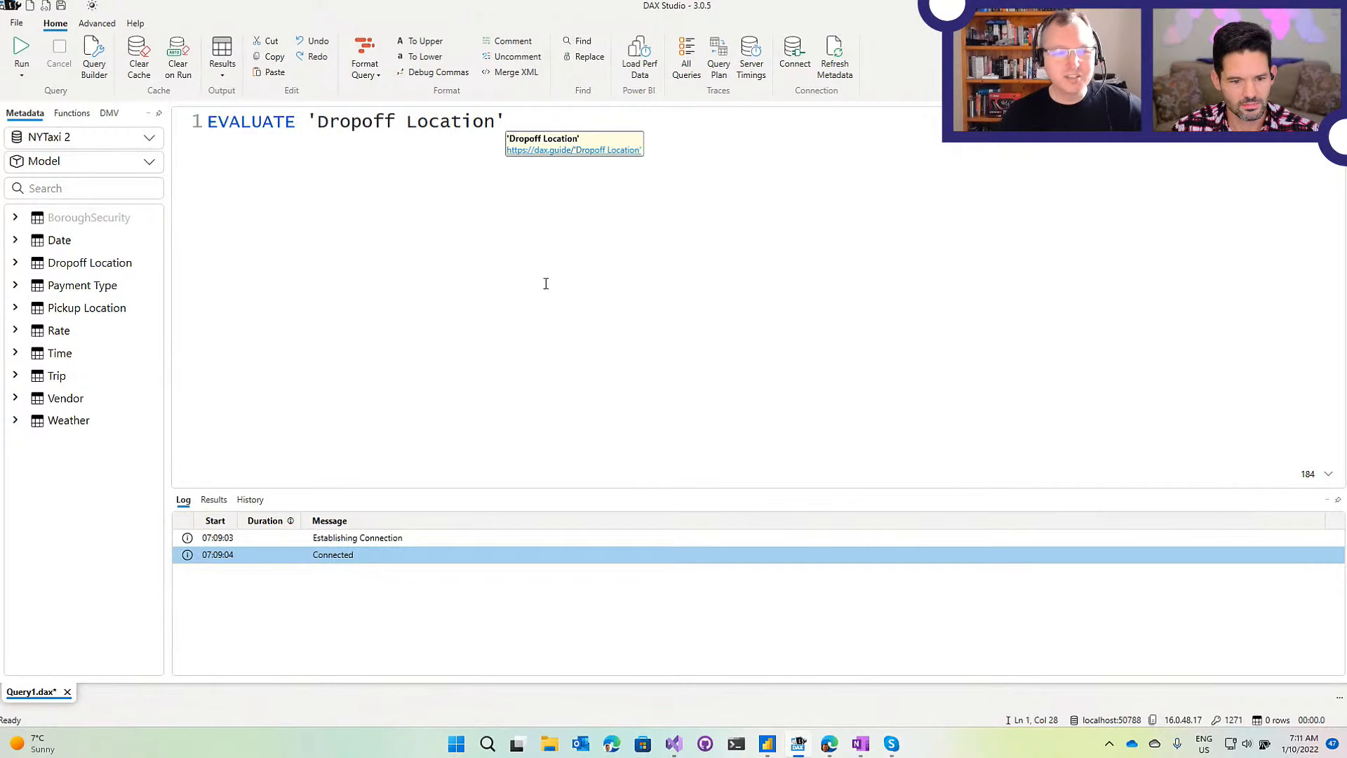
left_click_drag(308, 121, 511, 122)
left_click(546, 133)
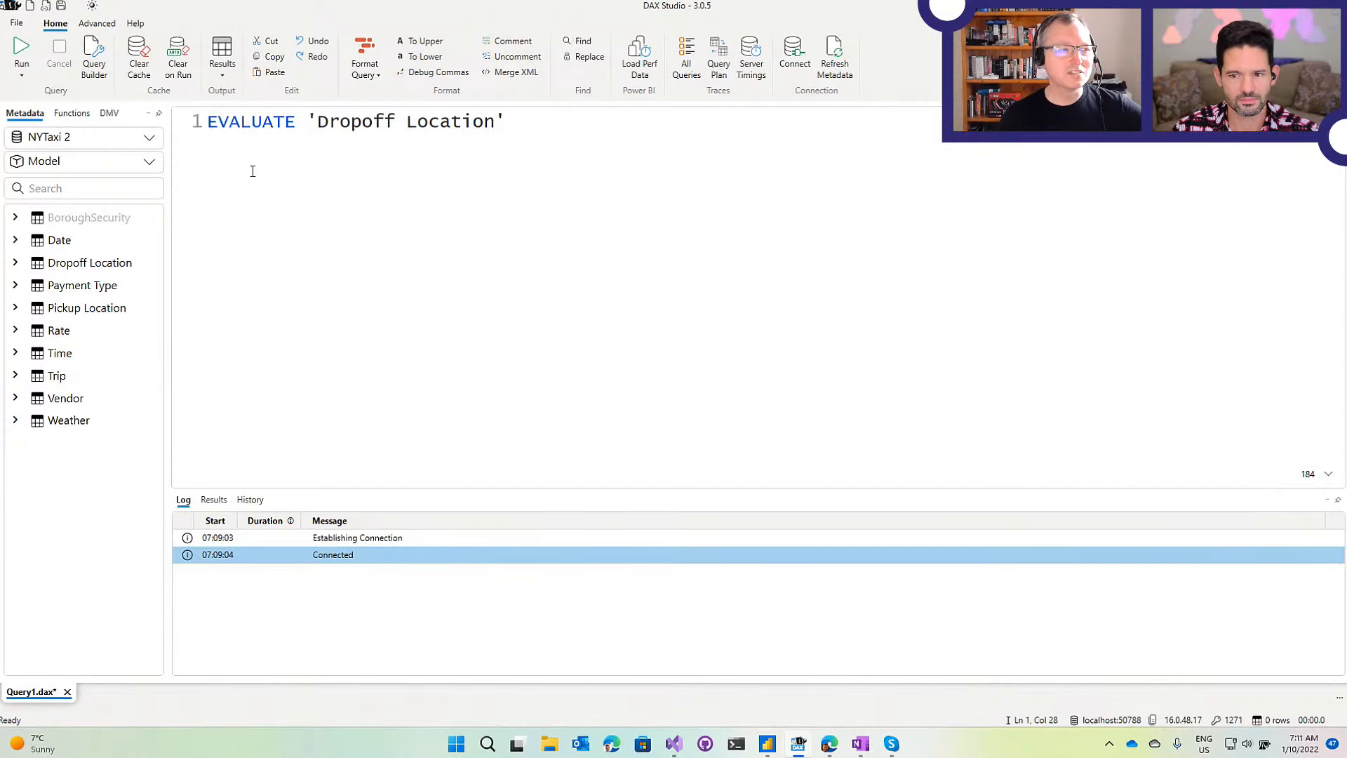
left_click(23, 50)
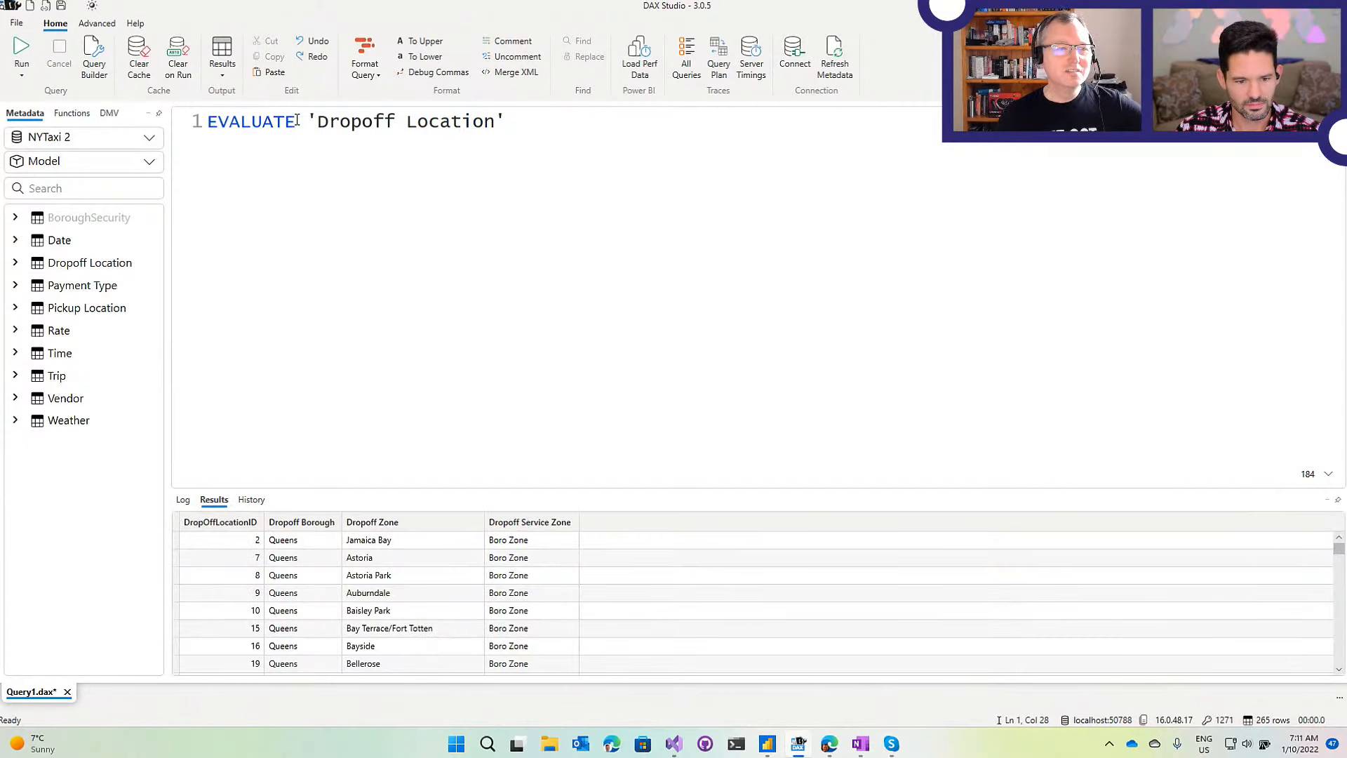
Highlight the query's keyword and table, enlarge the results pane, then select the whole query.
left_click_drag(300, 121, 205, 122)
left_click_drag(307, 121, 517, 129)
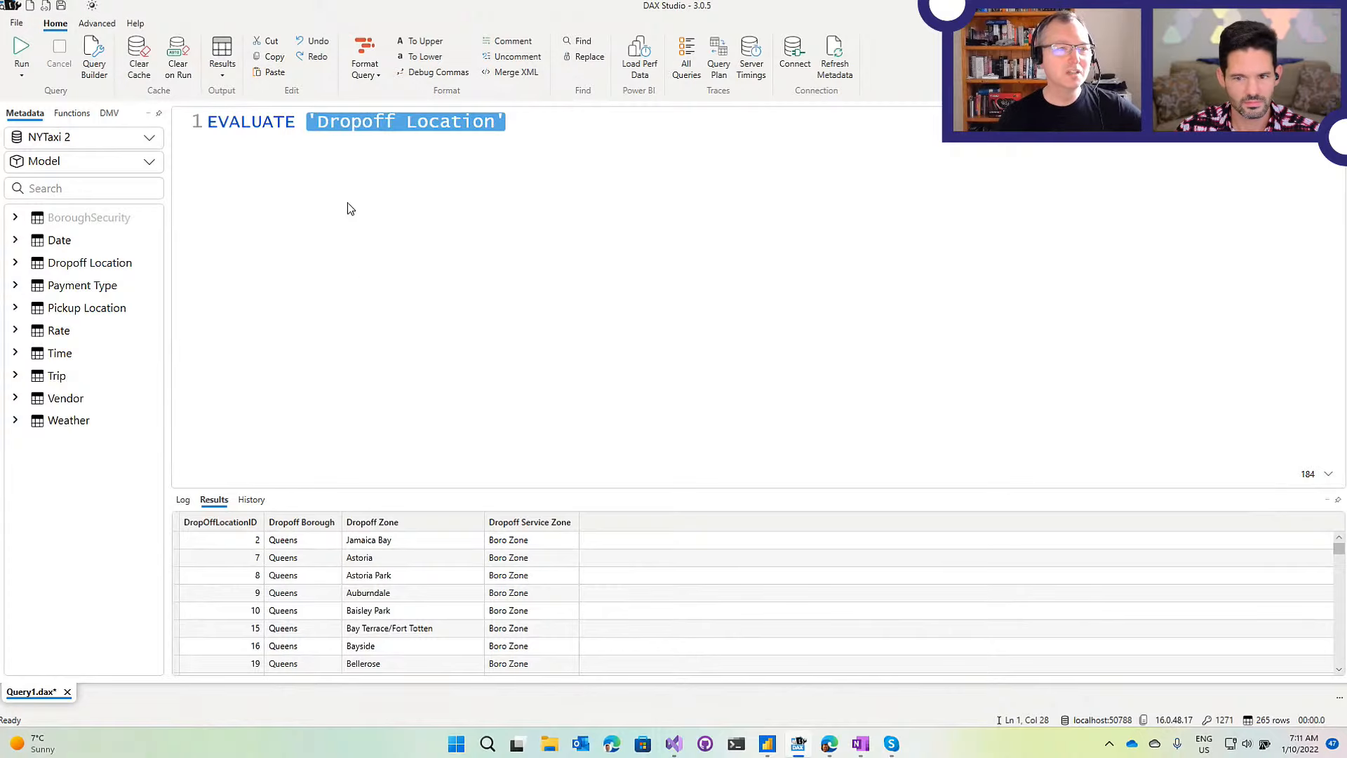
left_click(349, 182)
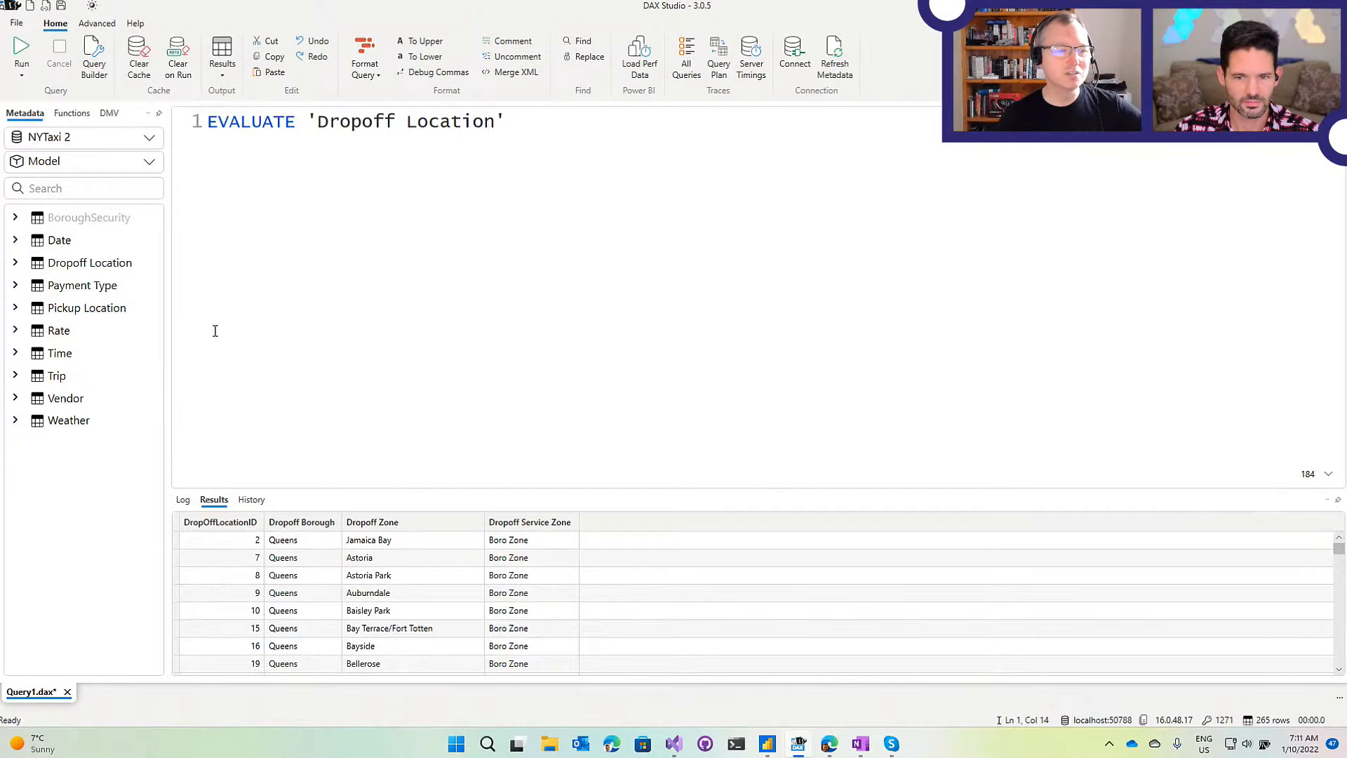
left_click_drag(292, 469, 297, 386)
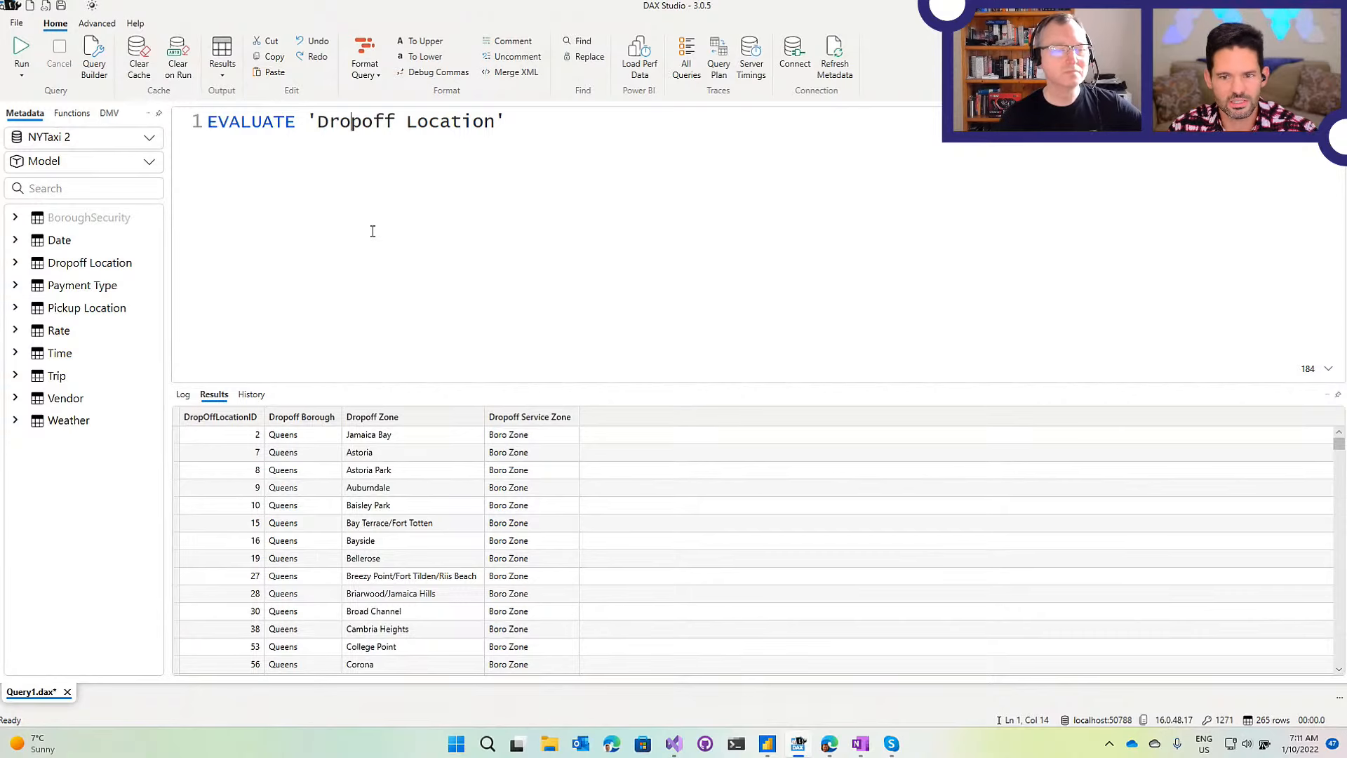
left_click(529, 125)
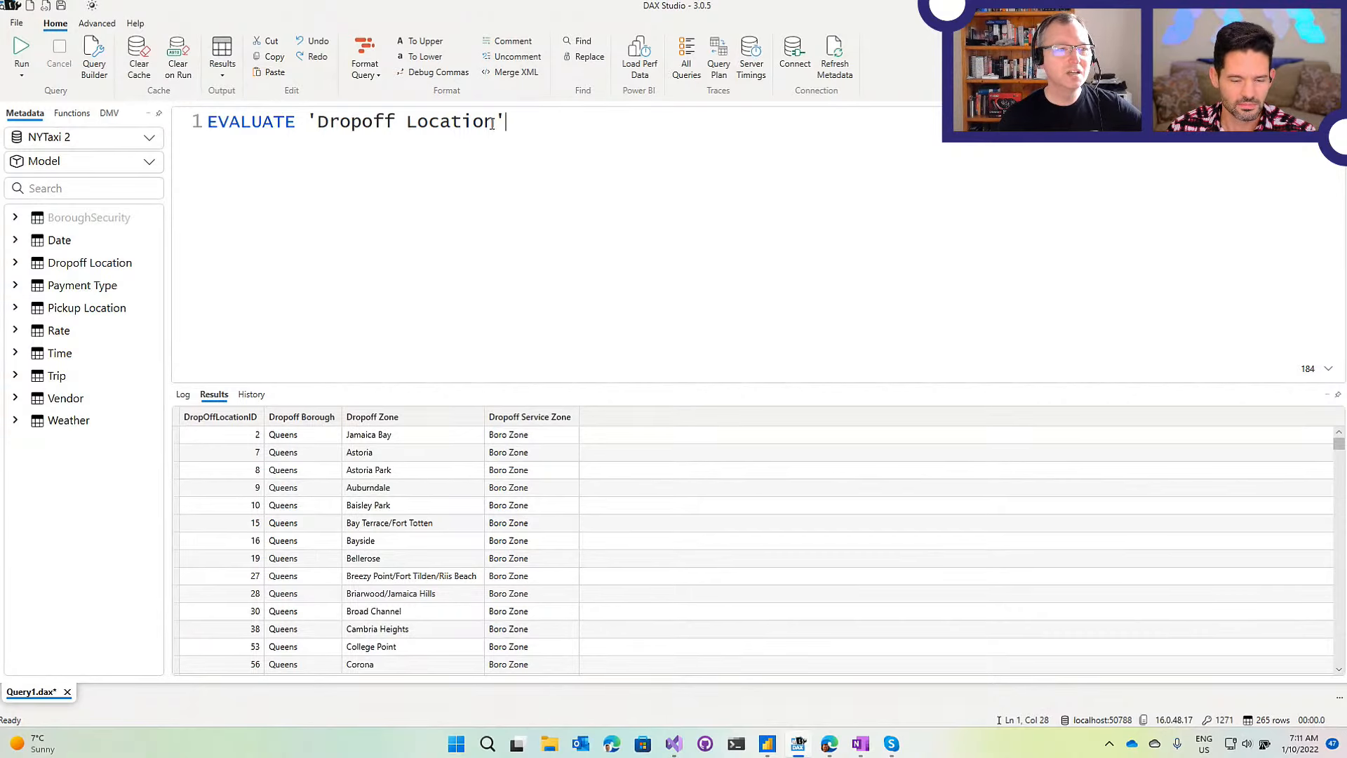
left_click_drag(493, 125, 209, 120)
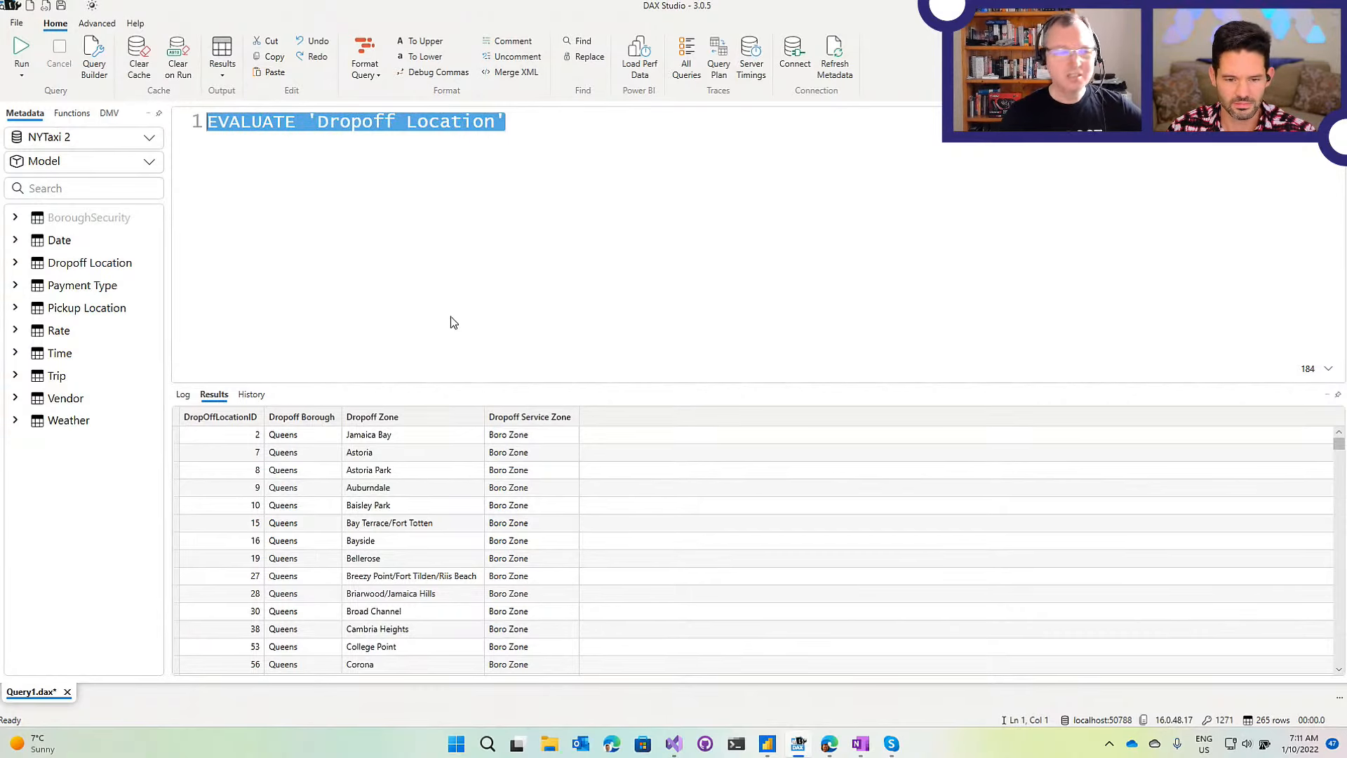
Delete the query text so the editor is empty, and bring up the Query Builder panel.
key("Delete")
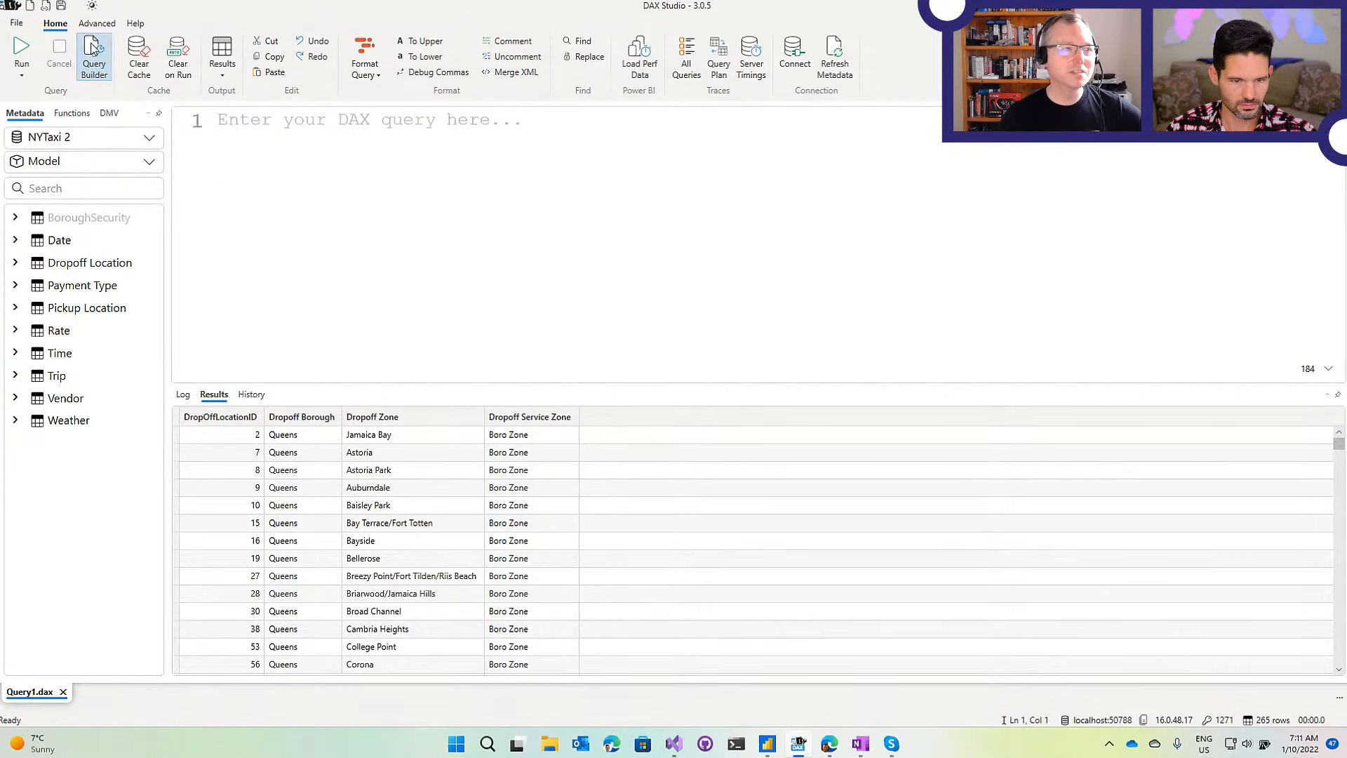
left_click(94, 57)
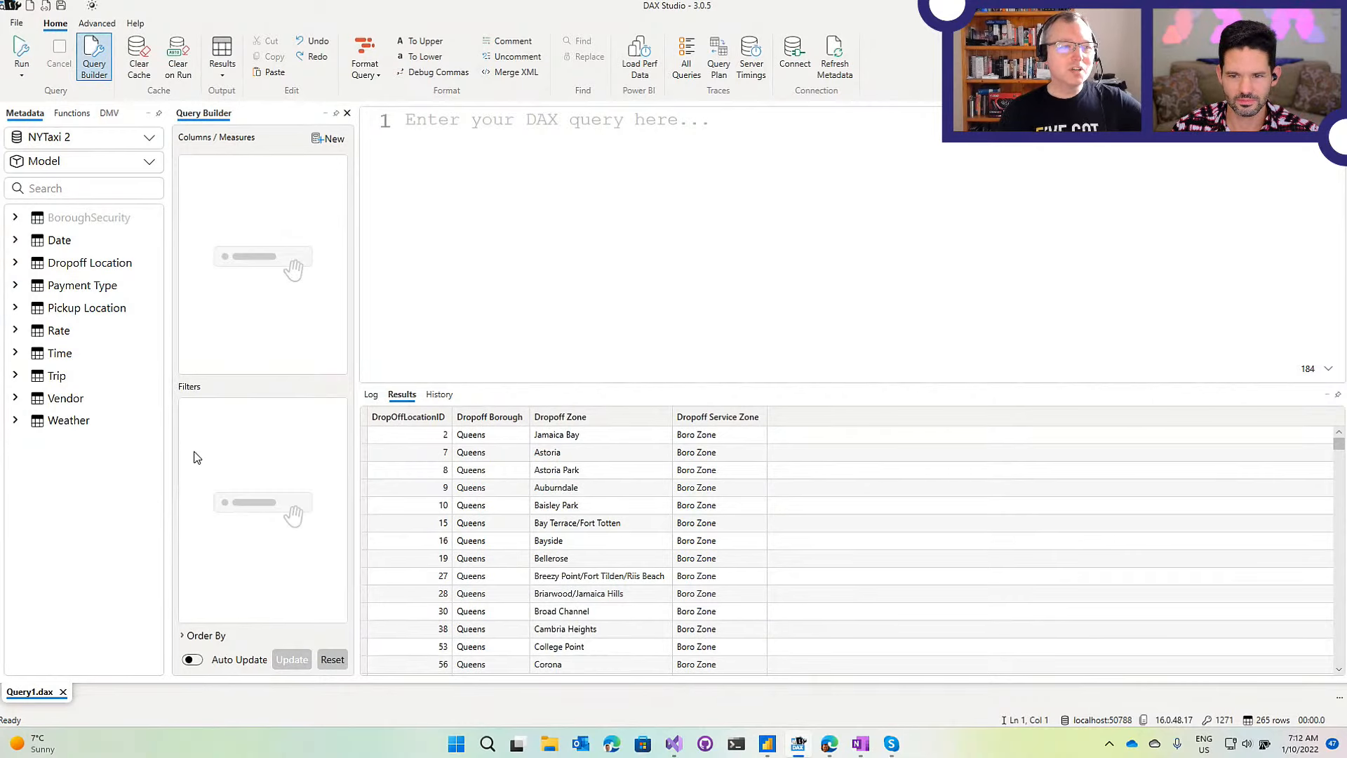
Drag Dropoff Borough from Dropoff Location and Avg Distance from Trip into Columns / Measures.
left_click(16, 263)
left_click_drag(99, 289, 221, 184)
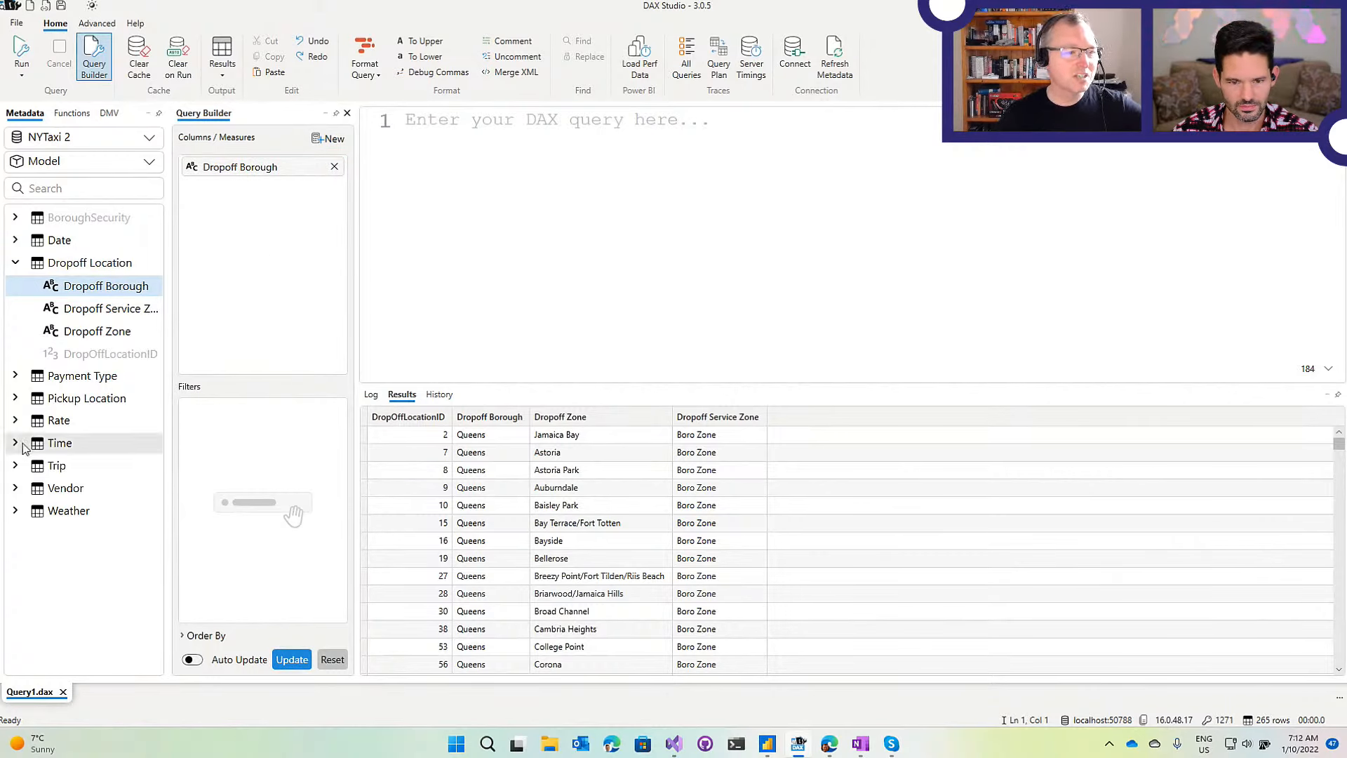
left_click(16, 466)
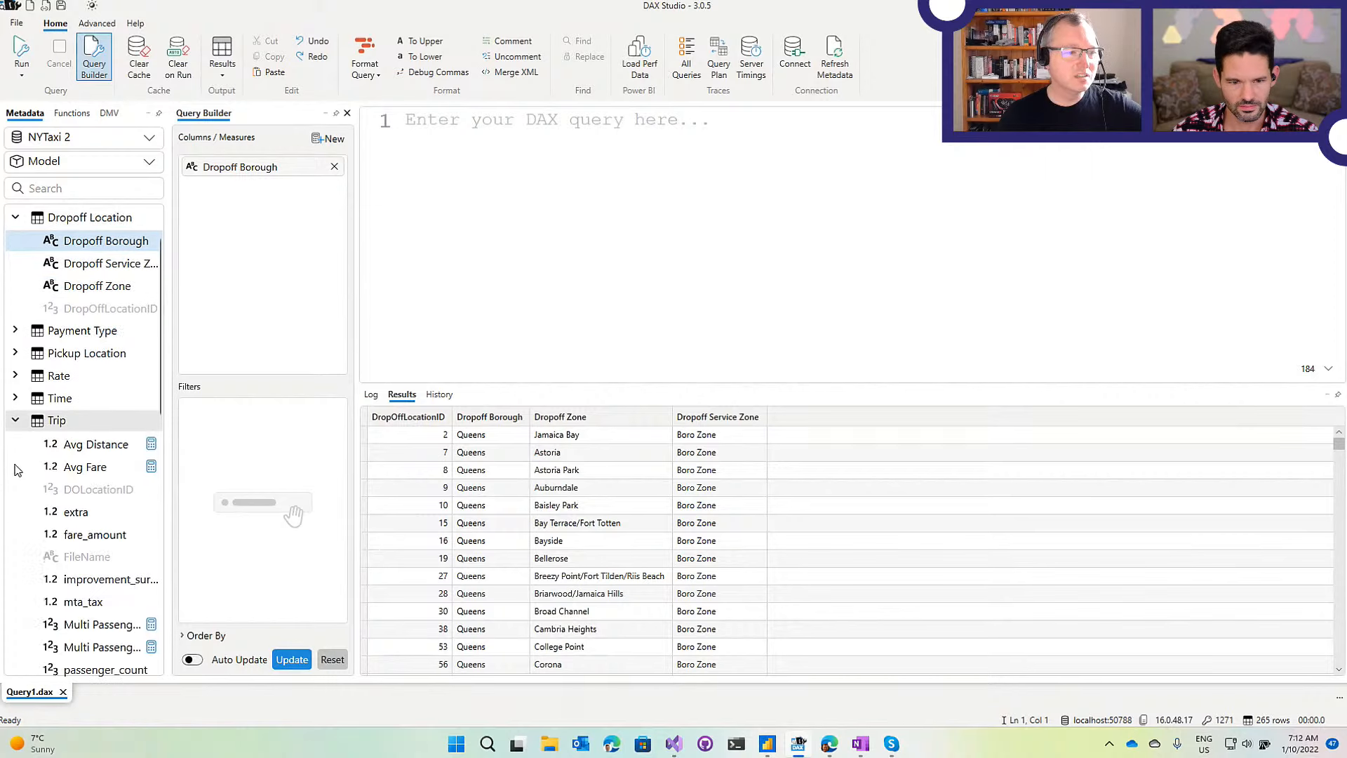
left_click(77, 447)
left_click_drag(78, 447, 235, 256)
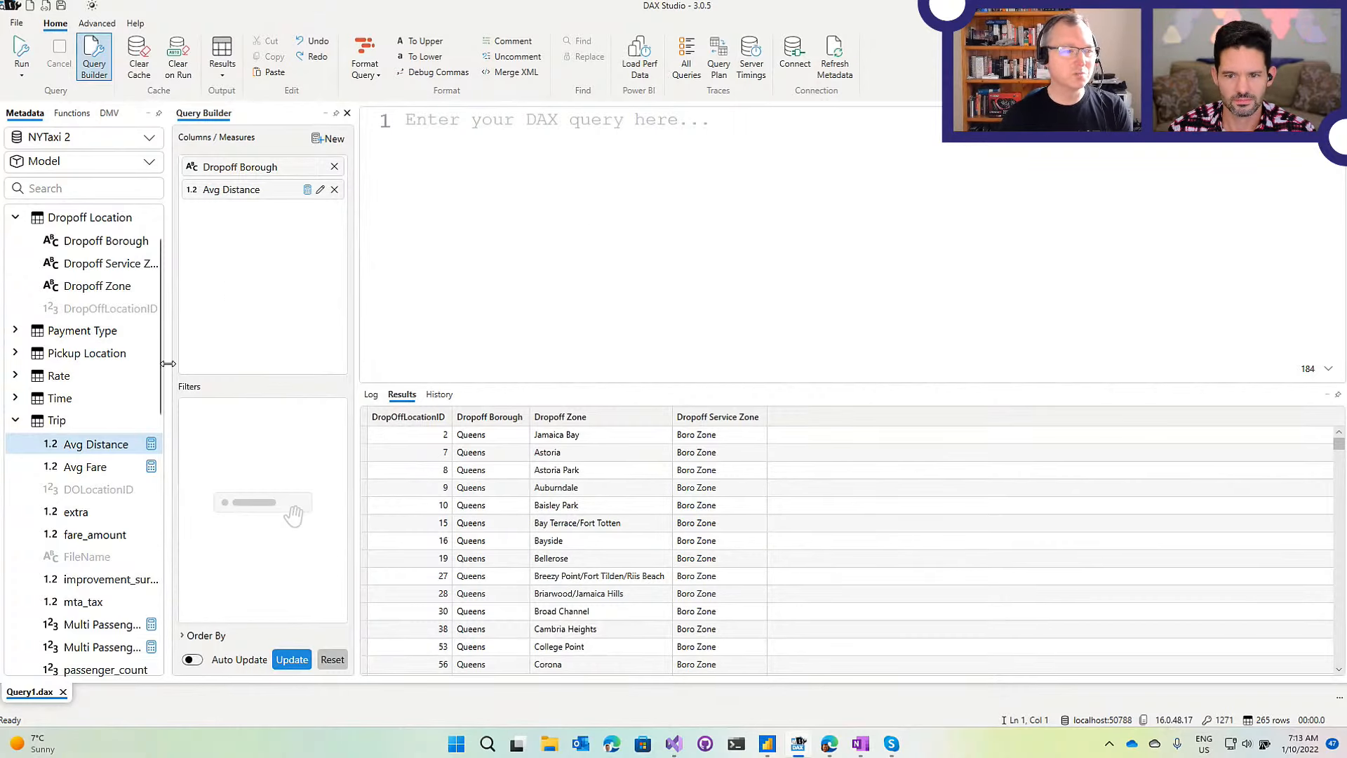
left_click(74, 189)
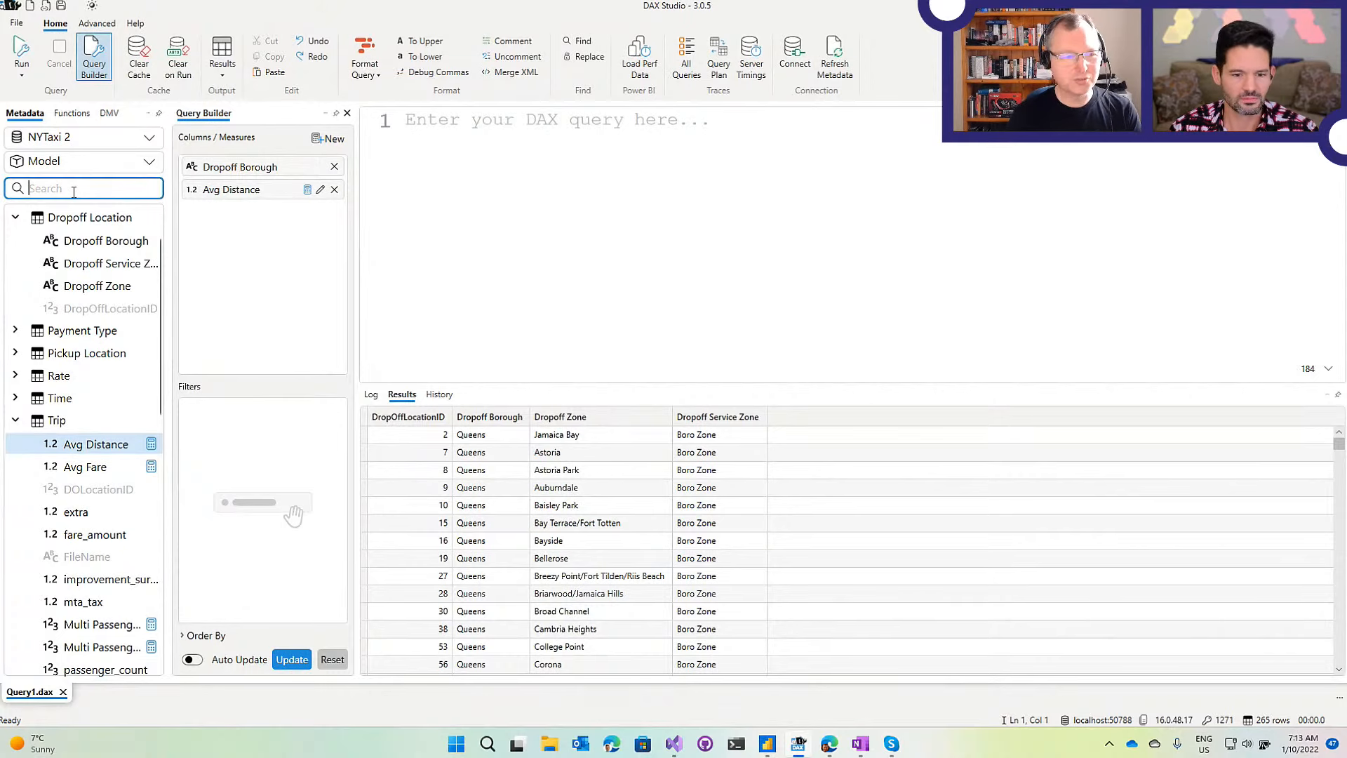
Search the metadata for 'zone' and add Dropoff Zone as a third query column.
type("zone")
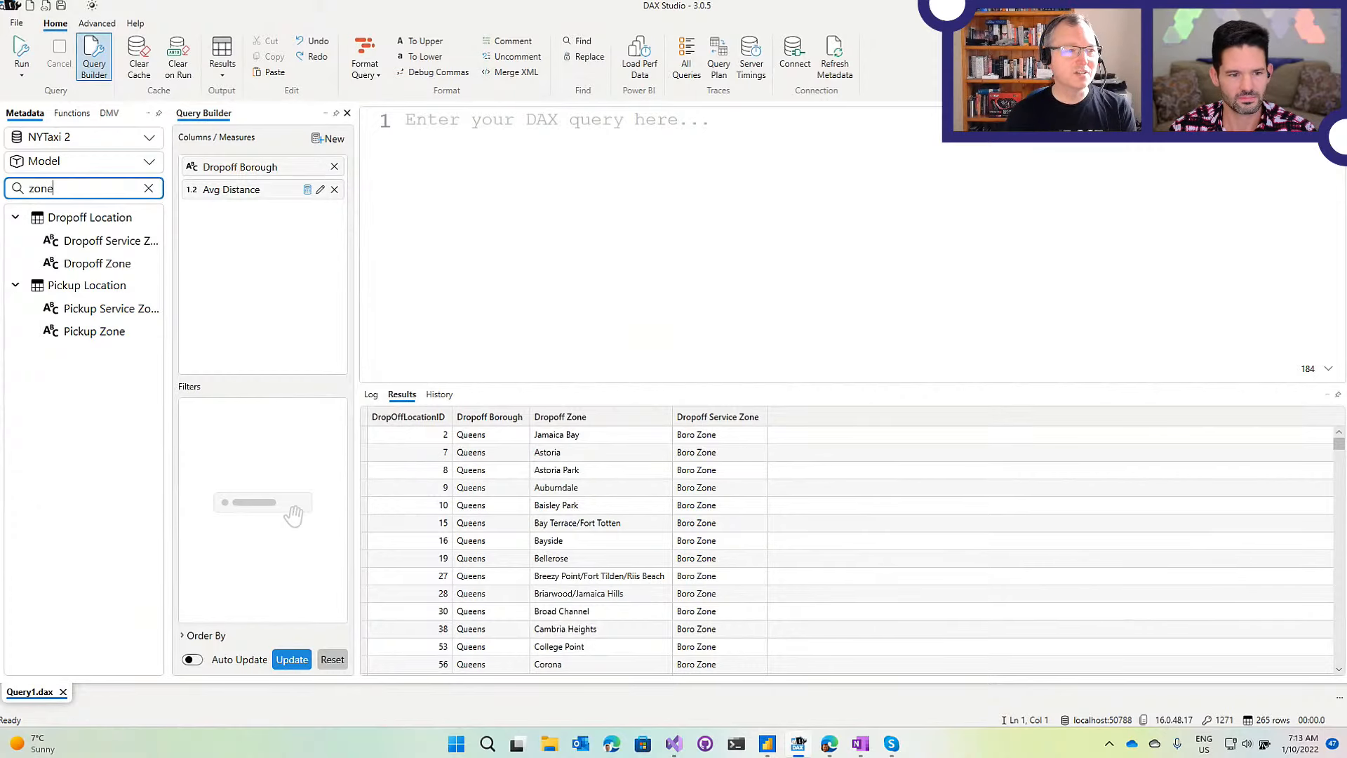
key("Tab")
key("Down")
key("Down")
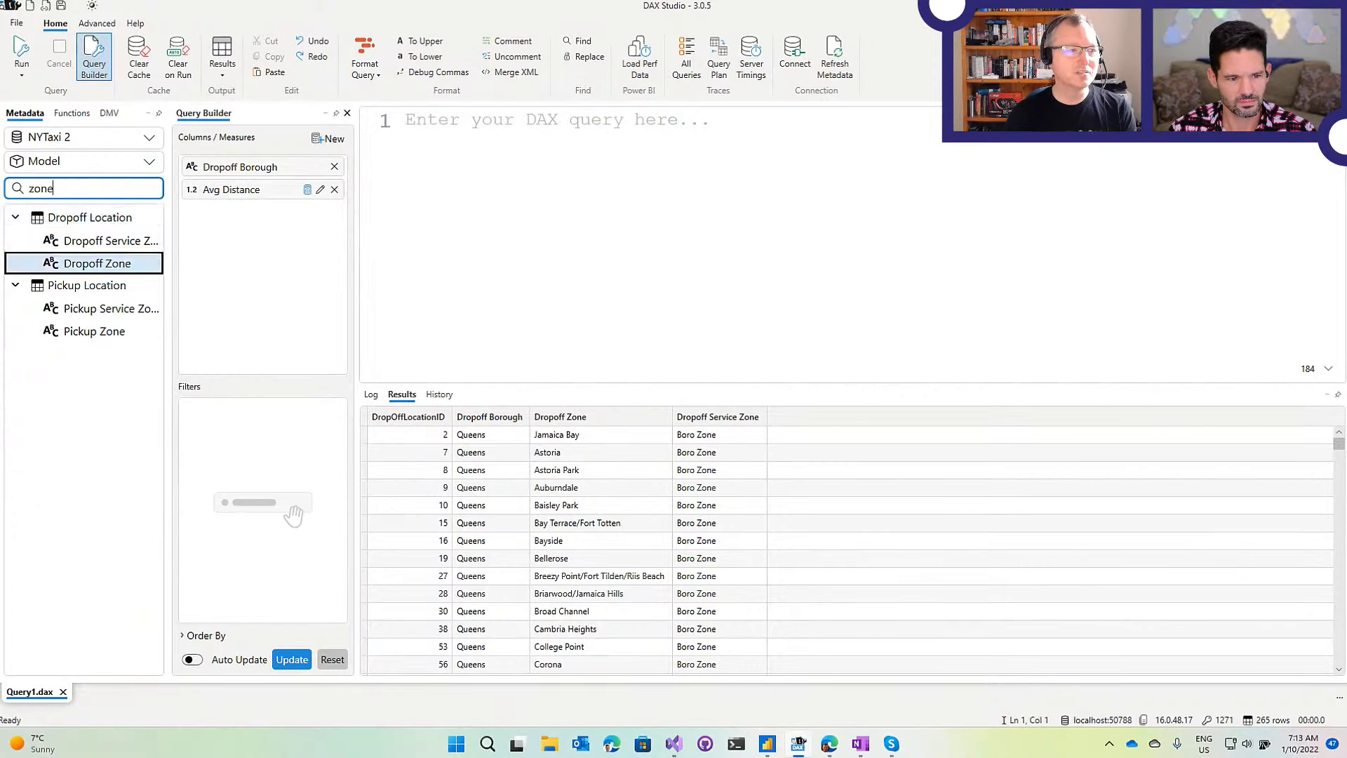
key("Down")
key("Up")
key("Up")
key("Down")
key("Down")
key("Up")
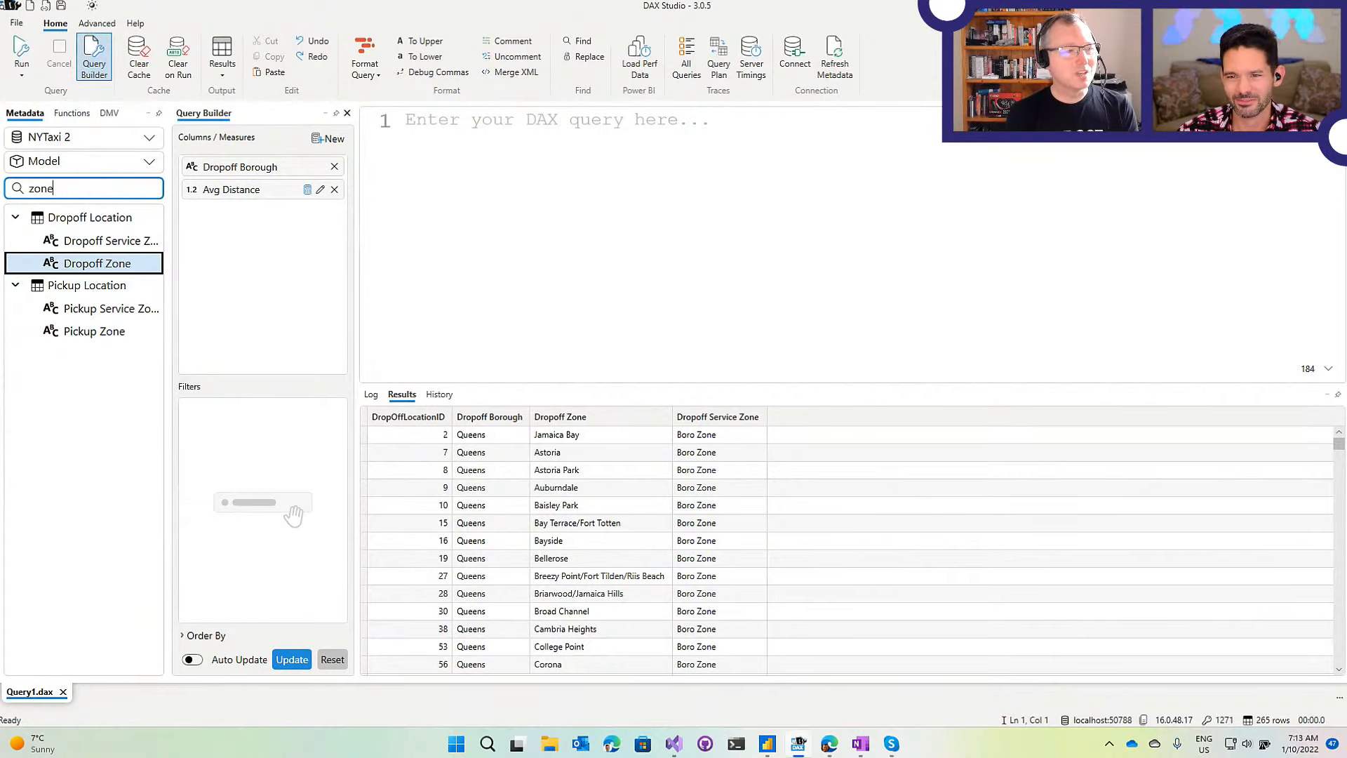
key("Return")
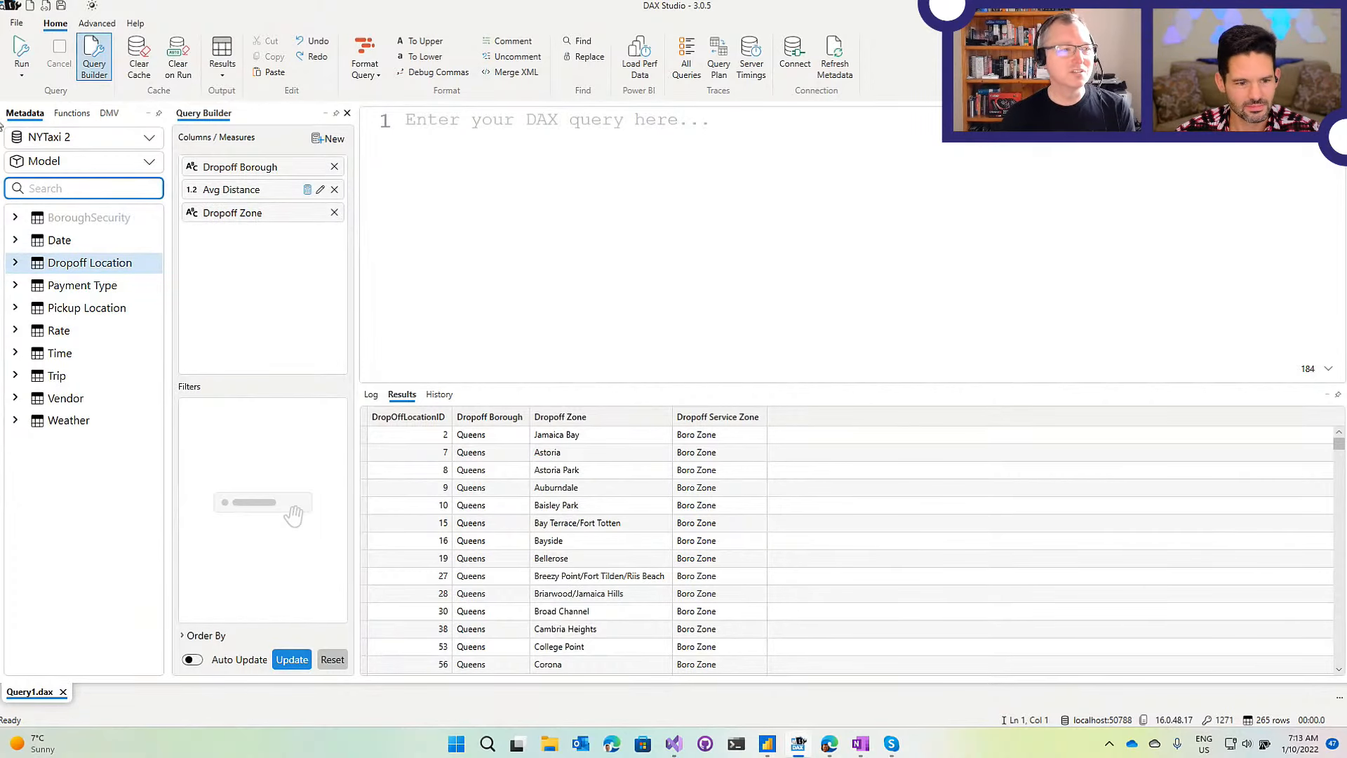
Try field searches for 'tip' and 'di', then filter to 'pick' and select Pickup Borough.
type("tip")
key("BackSpace")
key("BackSpace")
key("BackSpace")
type("d")
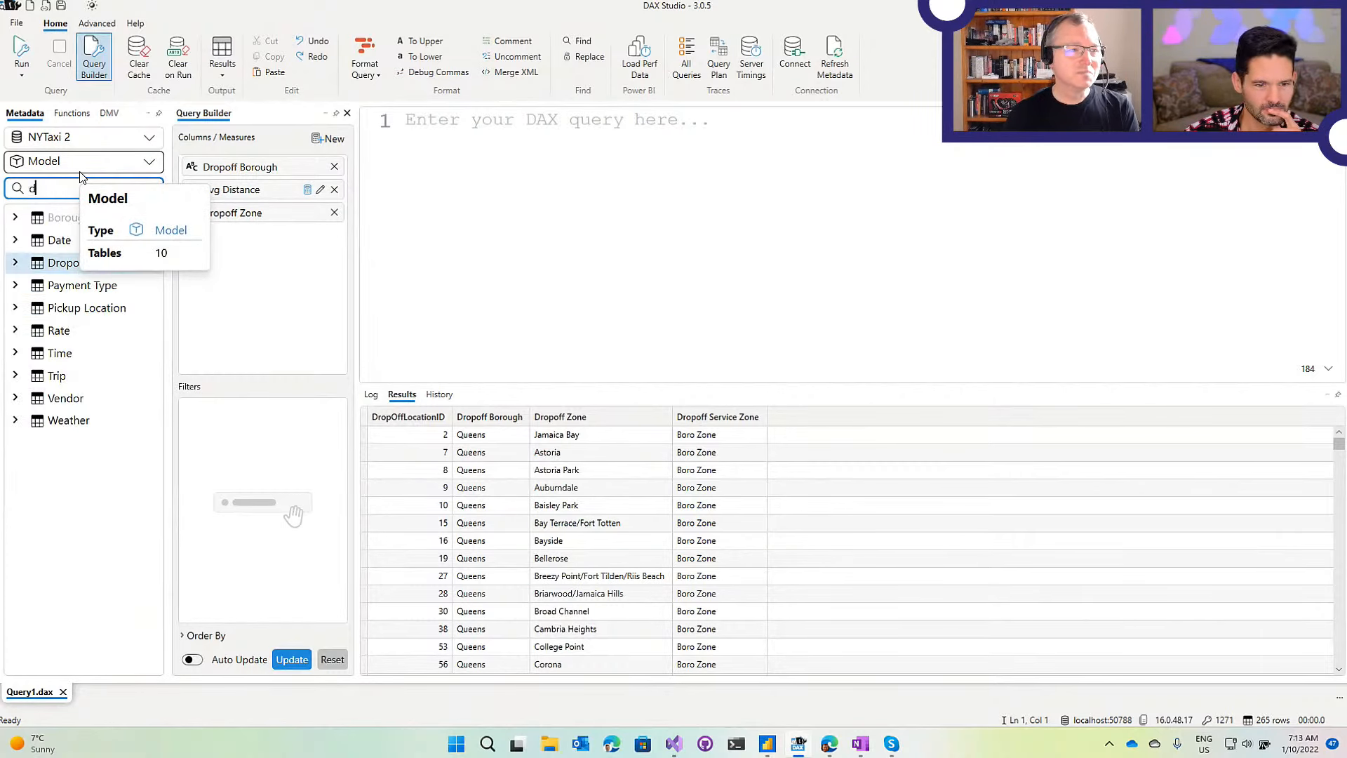
type("i")
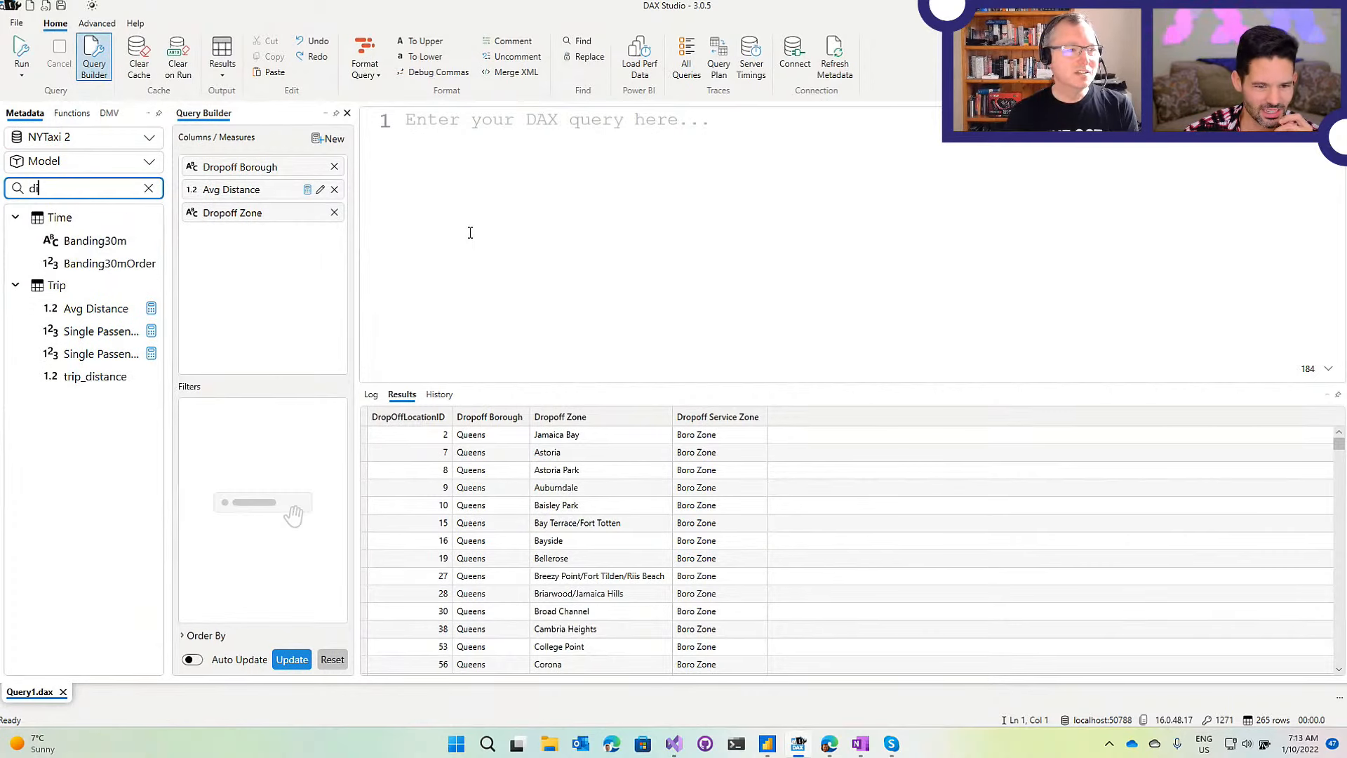
key("BackSpace")
key("BackSpace")
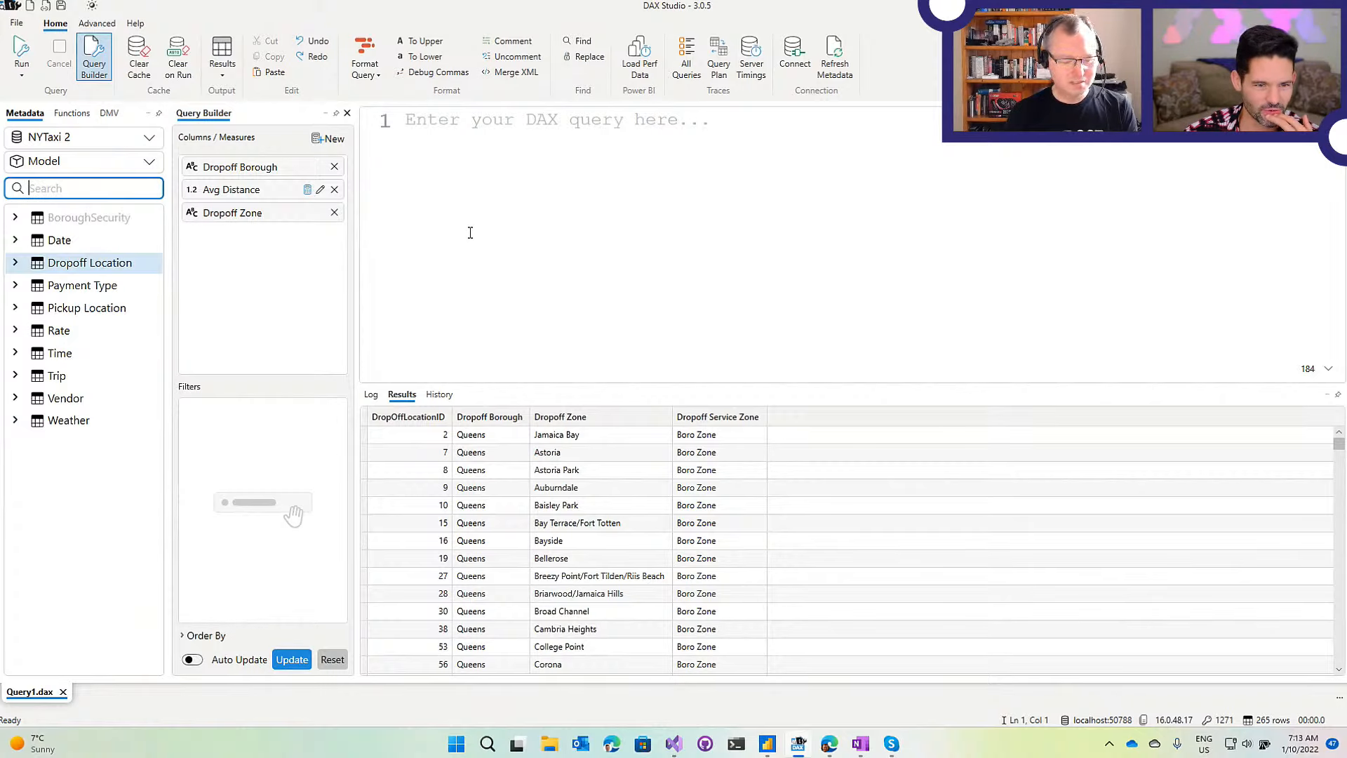
type("pick")
key("Down")
key("Down")
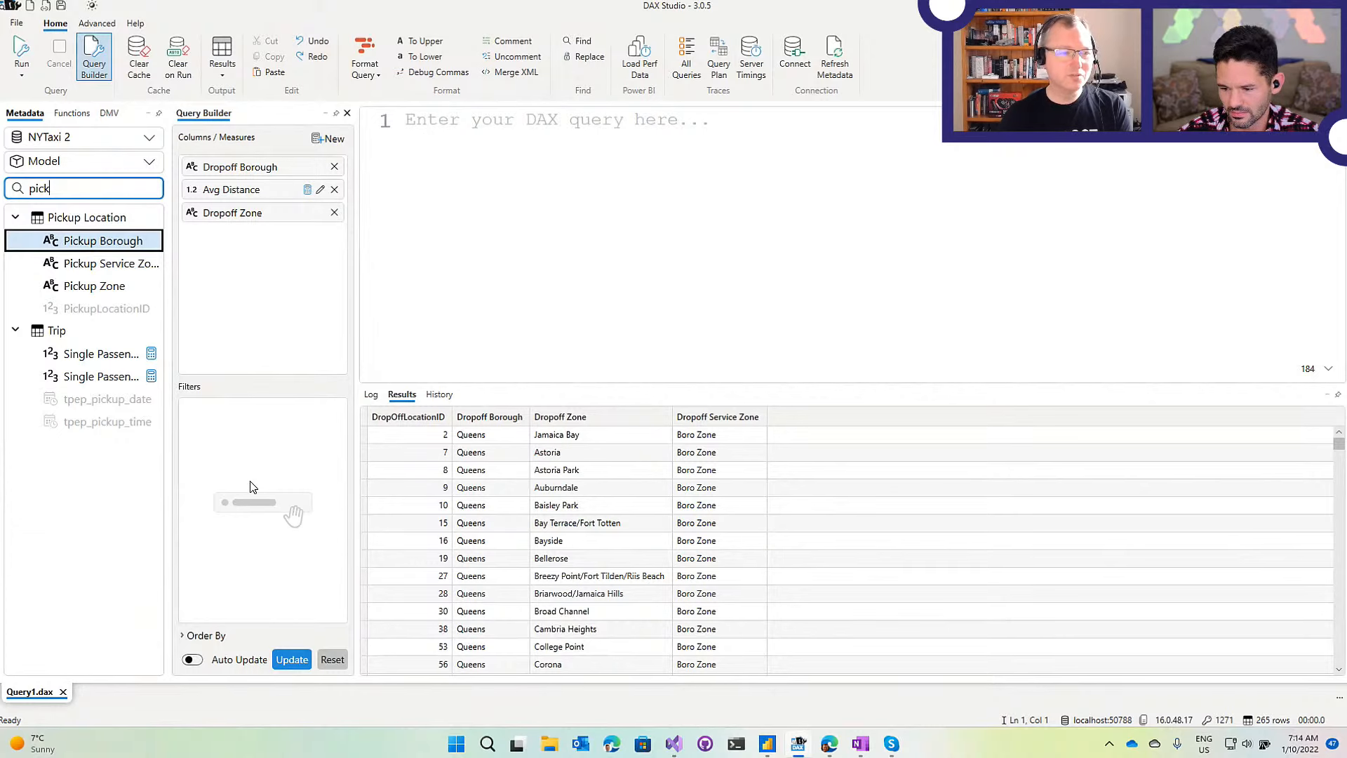
Add a Pickup Borough filter, browse its operator choices, then remove the filter.
left_click_drag(252, 486, 254, 484)
left_click(250, 425)
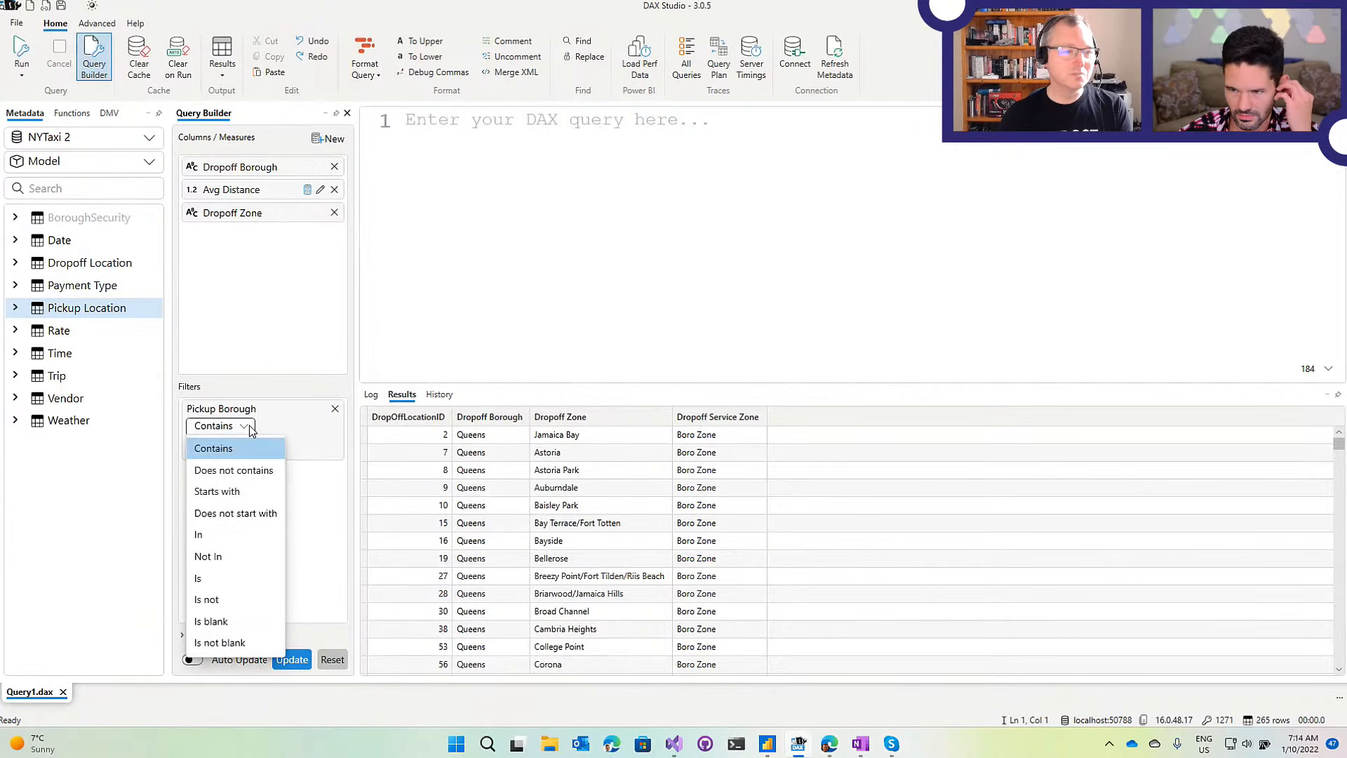
left_click(245, 425)
left_click(242, 425)
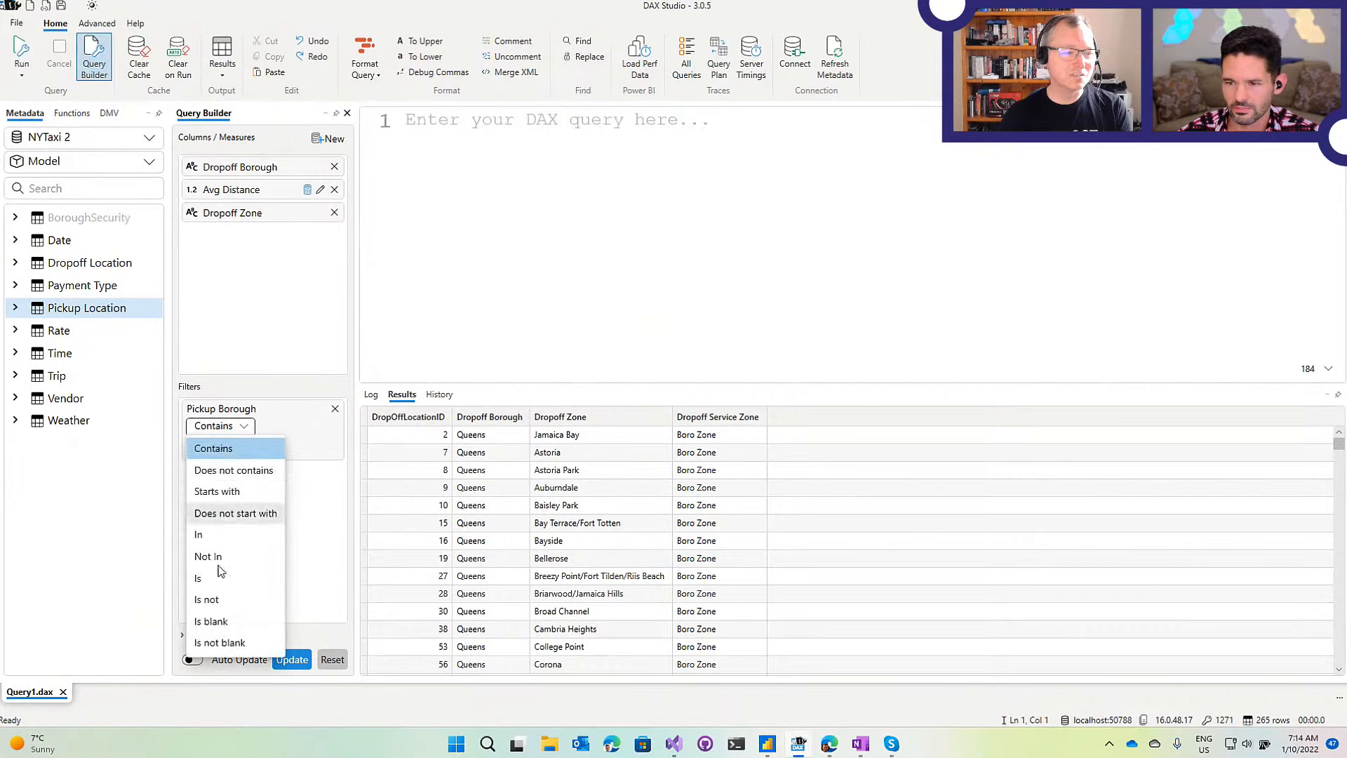
left_click(275, 423)
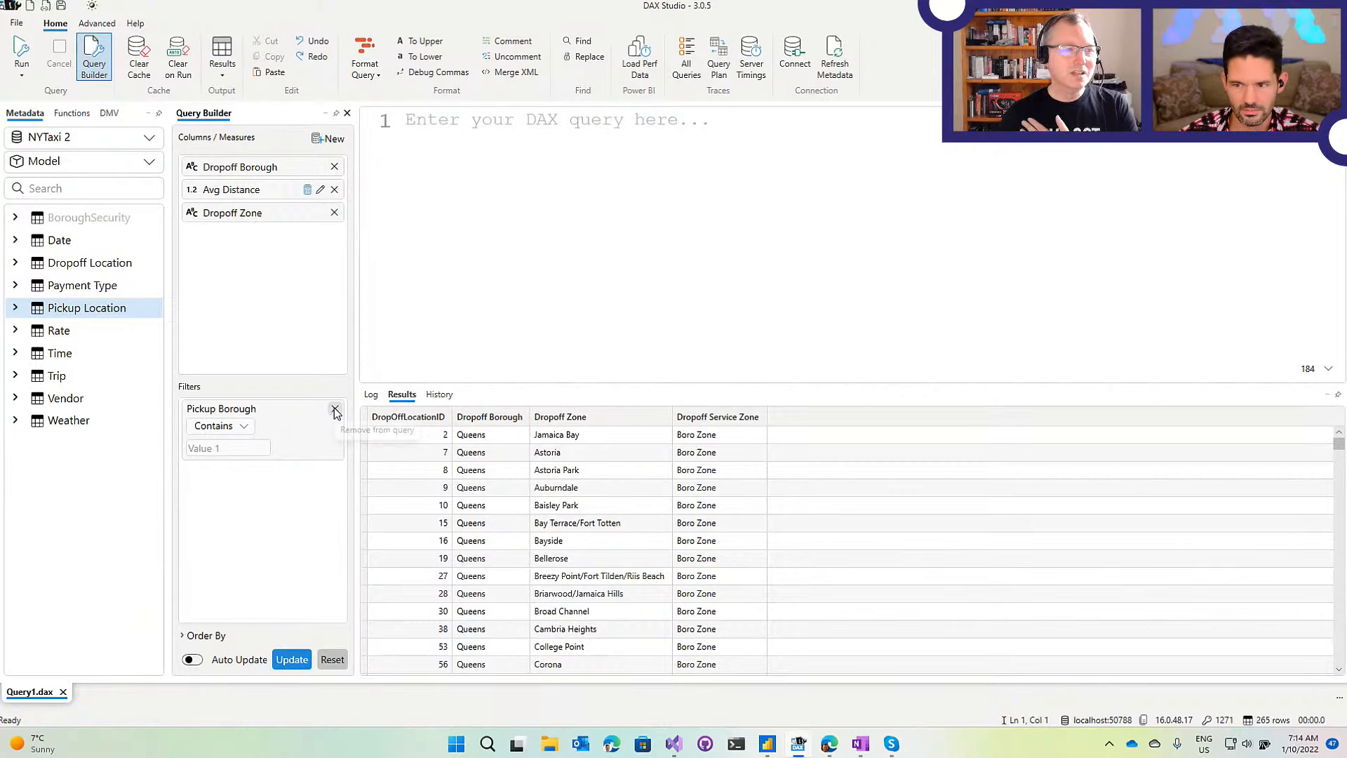
left_click(337, 410)
Search 'amou' and add tip_amount as a fourth column and an 'Is' filter.
left_click(96, 186)
type("amou")
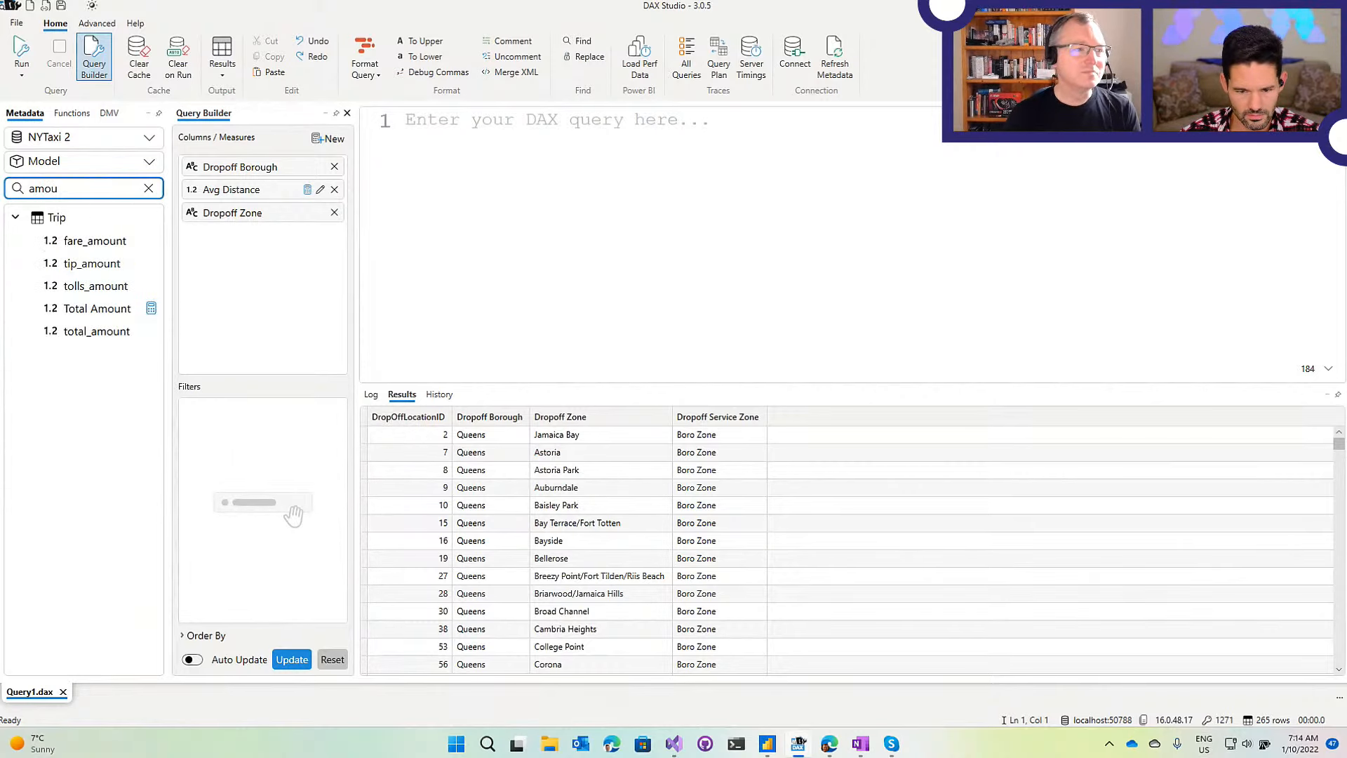
left_click_drag(105, 263, 232, 421)
left_click(220, 427)
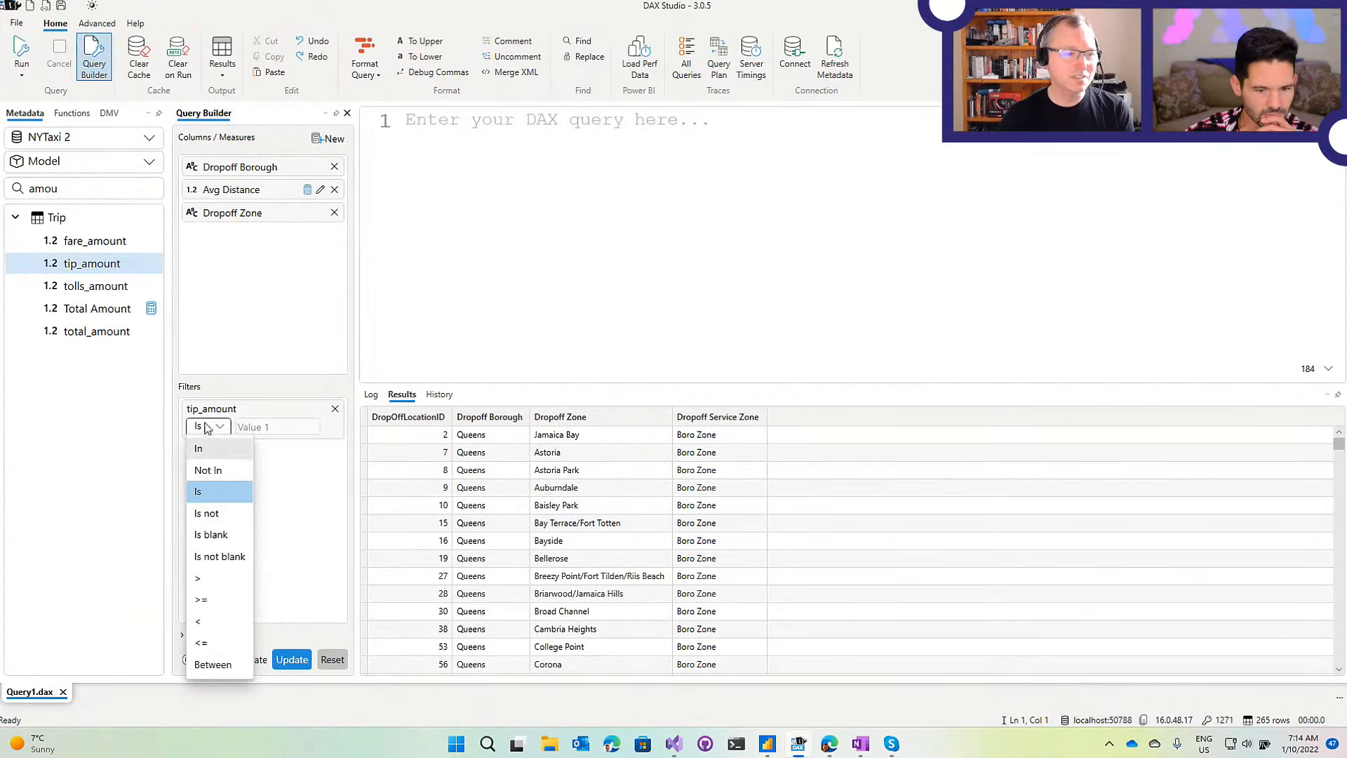
left_click(247, 288)
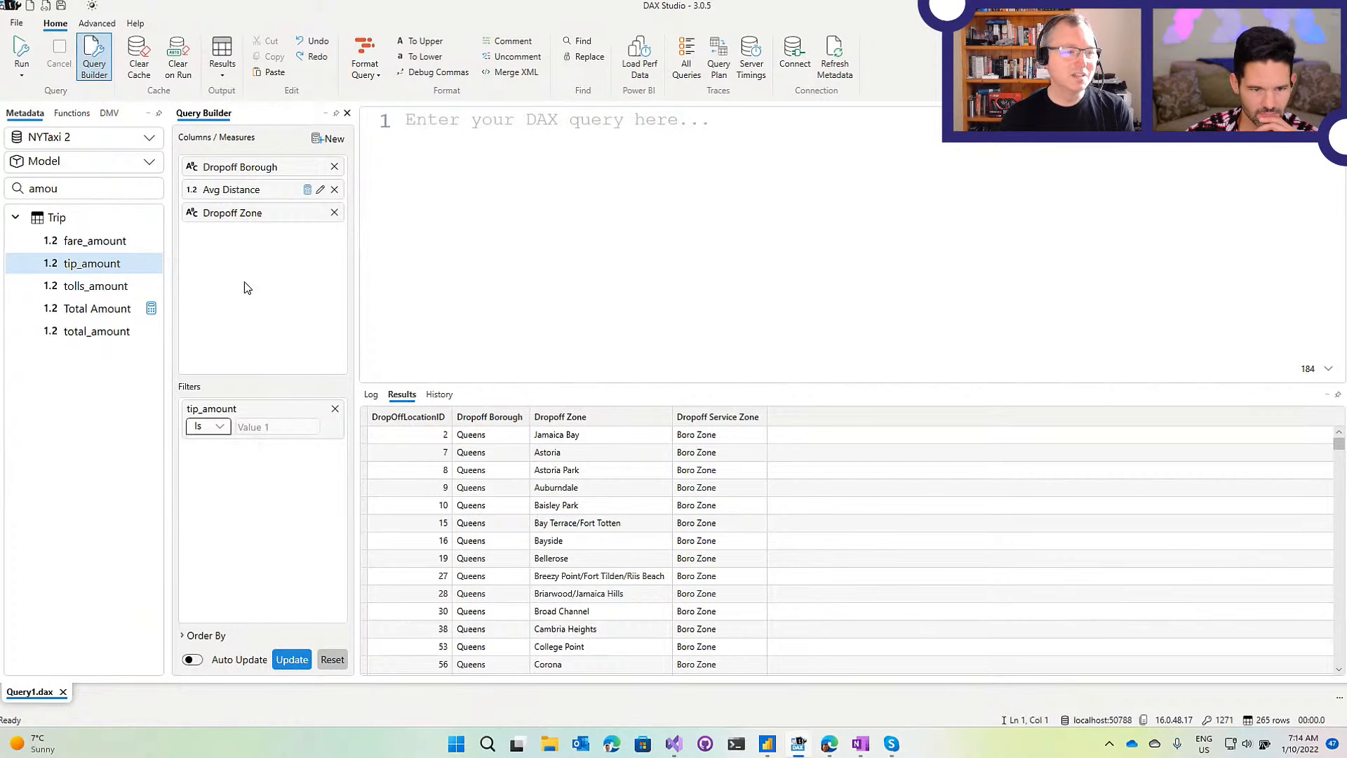
left_click(335, 410)
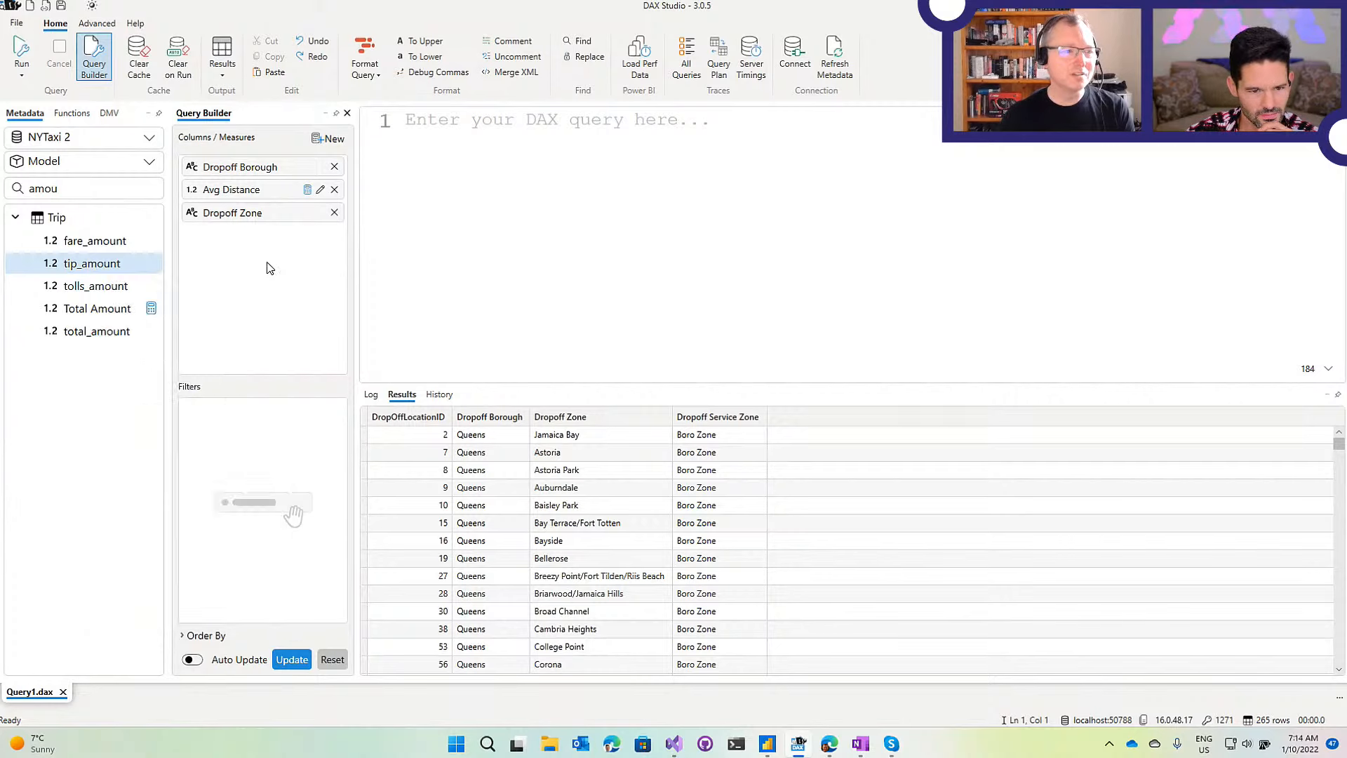
left_click_drag(141, 264, 169, 263)
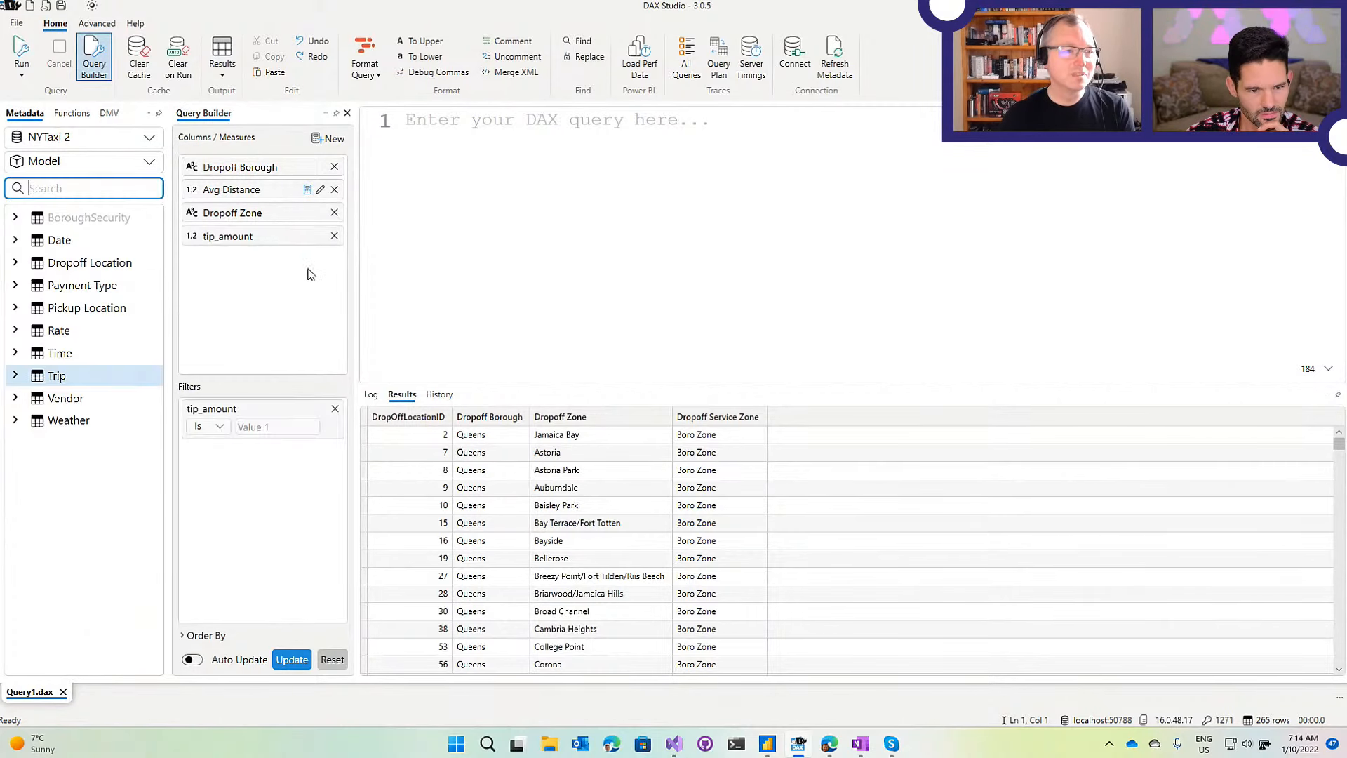
Send the generated query into the enlarged editor, then drop the tip_amount column and regenerate.
left_click(258, 427)
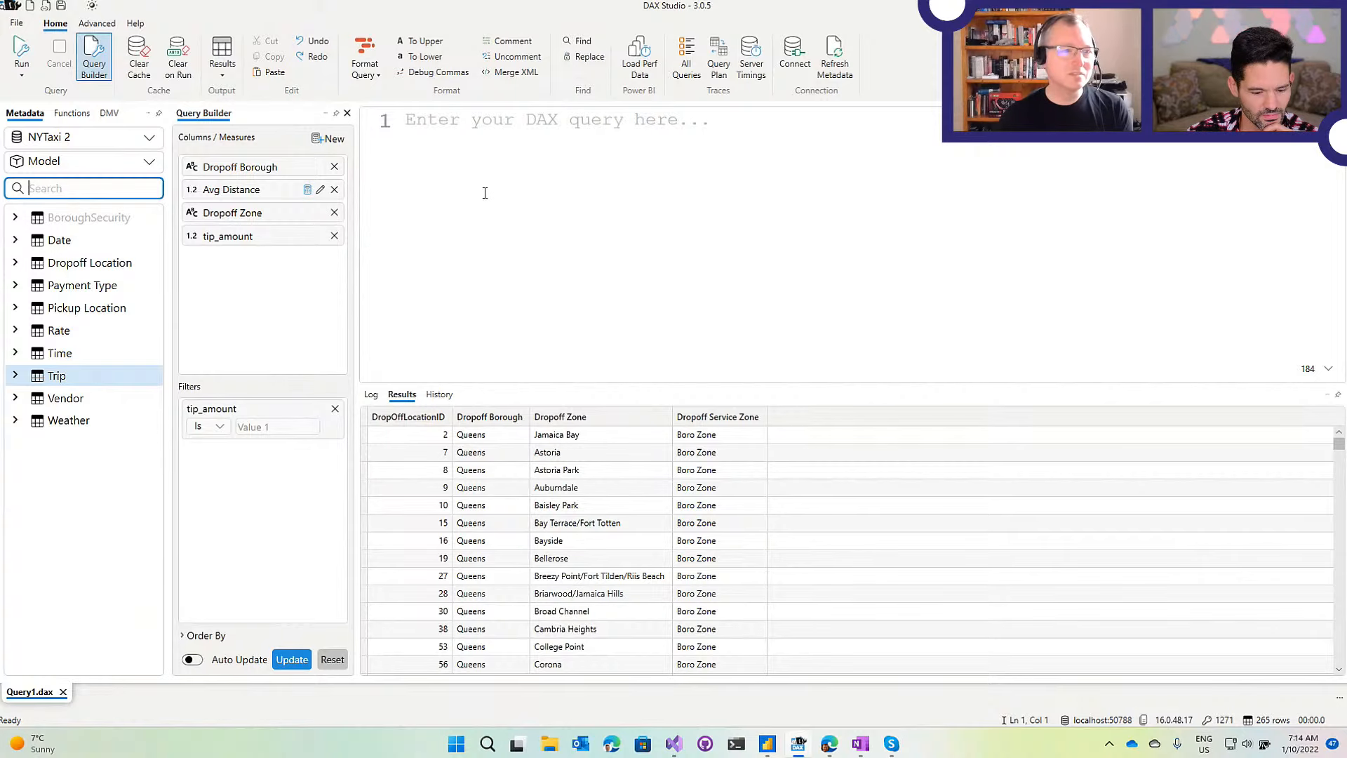
left_click(291, 659)
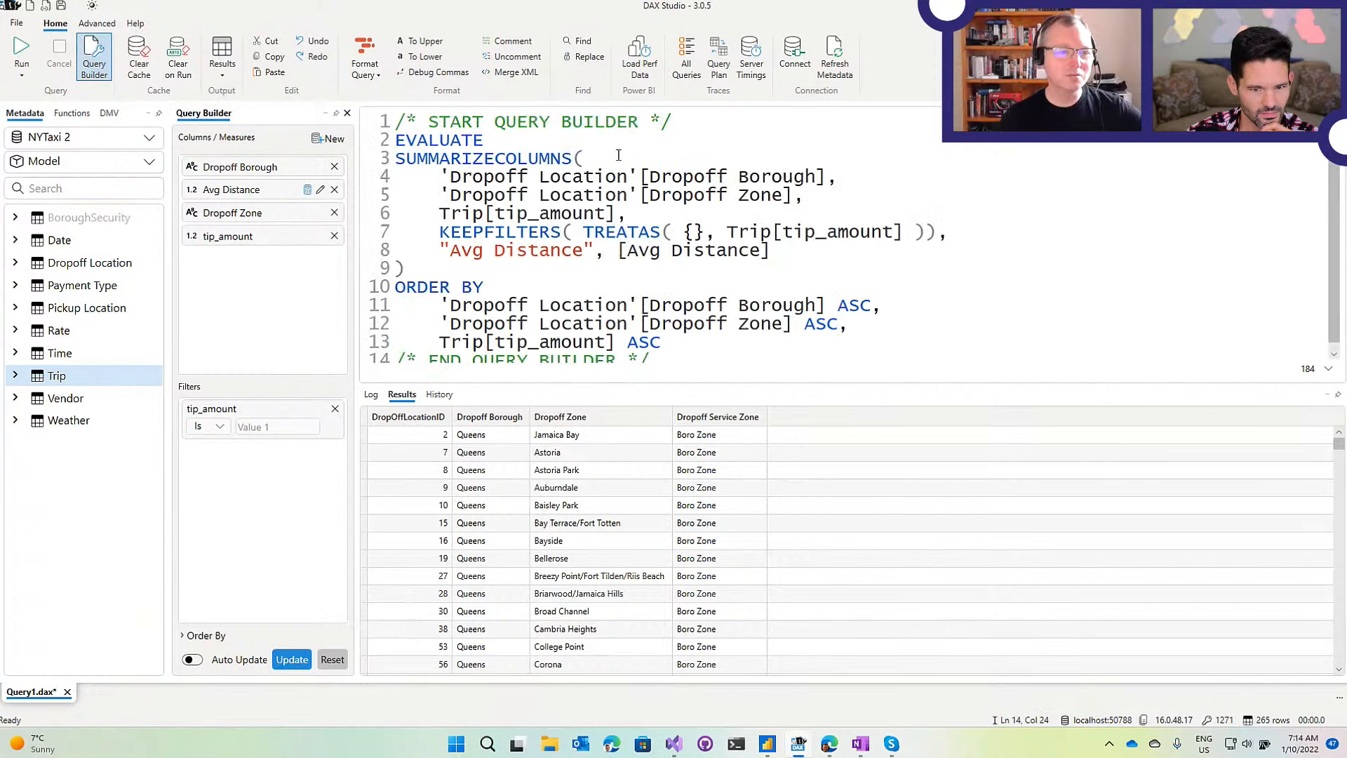
left_click_drag(577, 384, 577, 499)
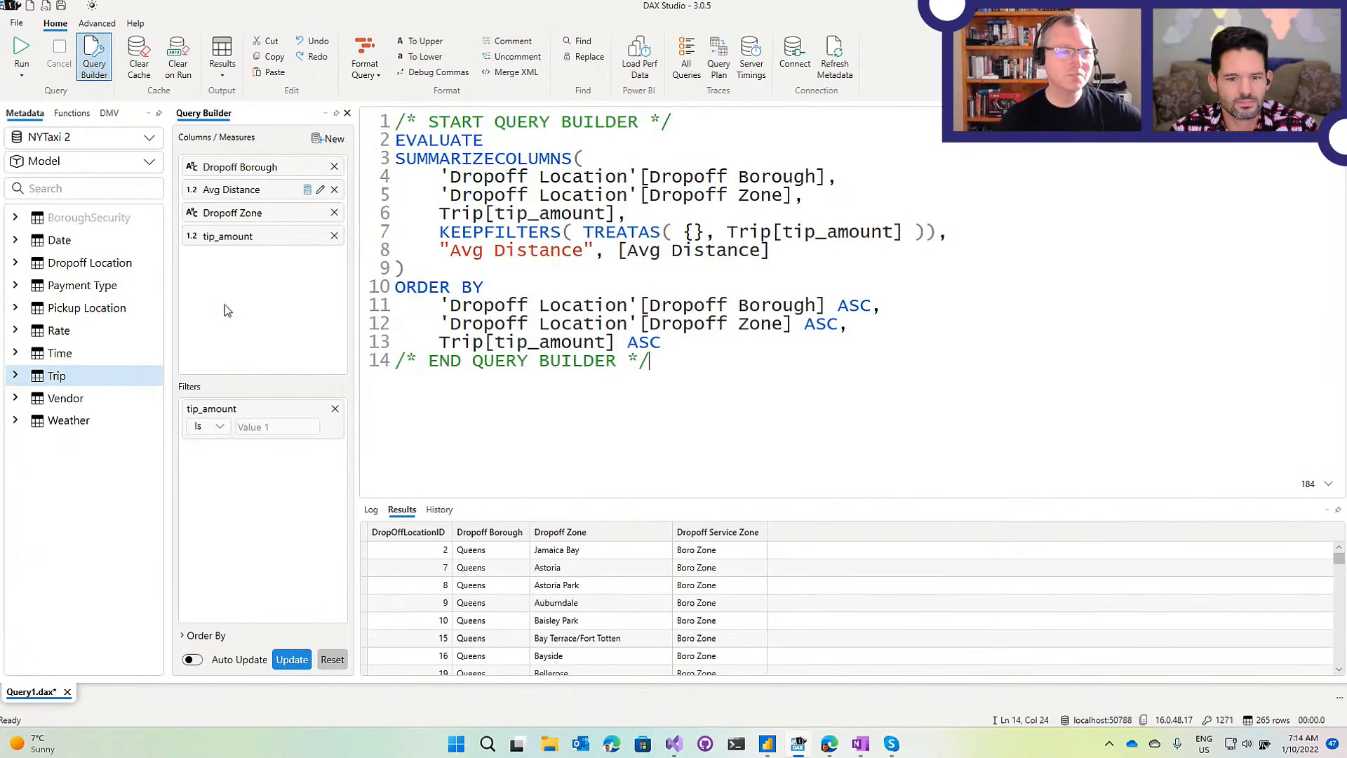
left_click(335, 236)
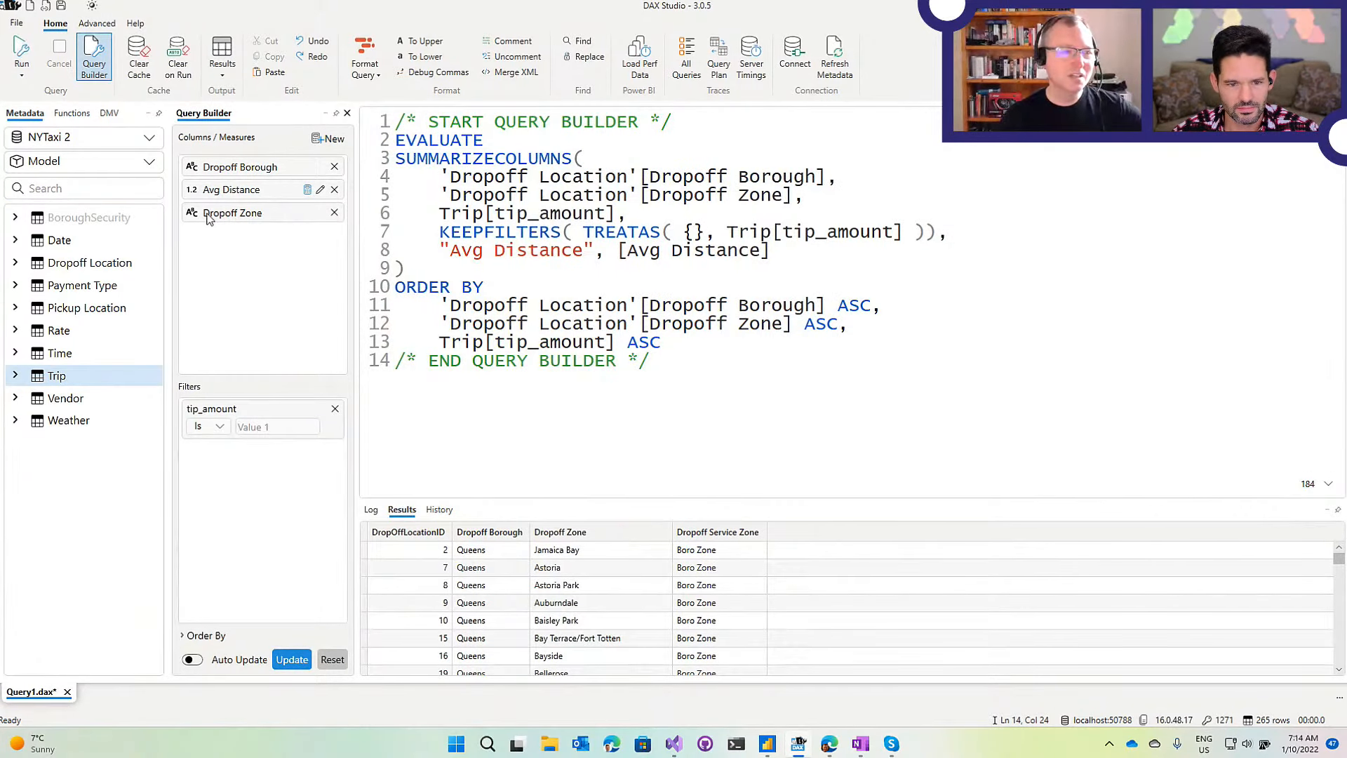
left_click(290, 661)
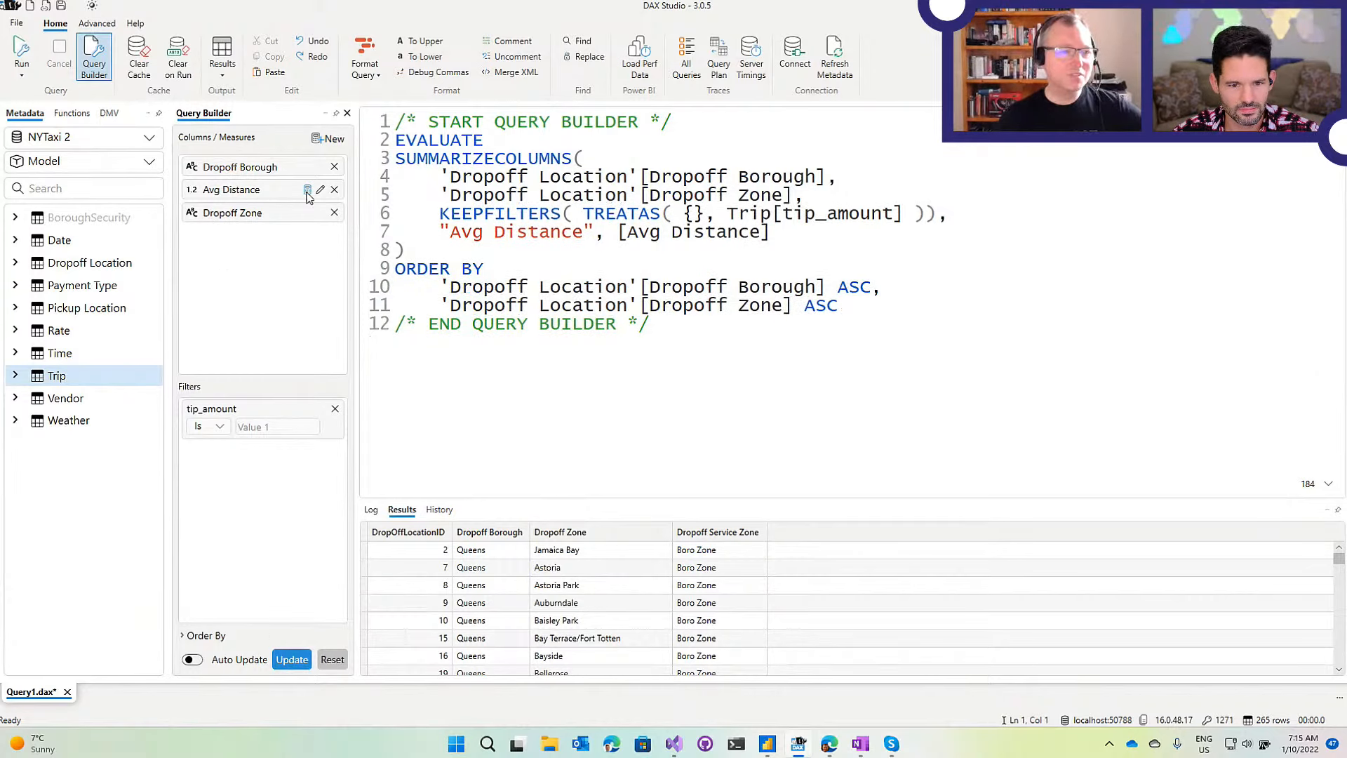
Turn on Auto Update, remove Dropoff Zone, and sort Dropoff Borough descending.
left_click(190, 660)
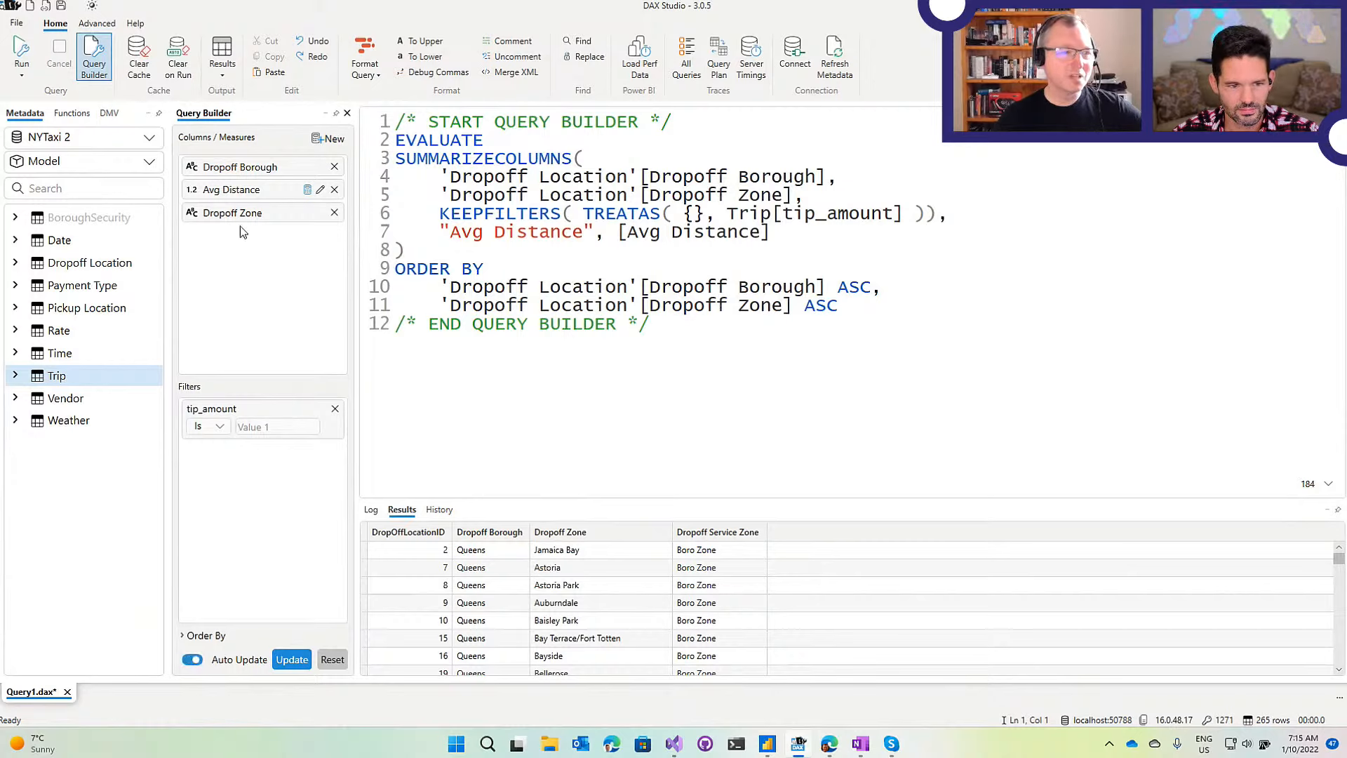
left_click(334, 213)
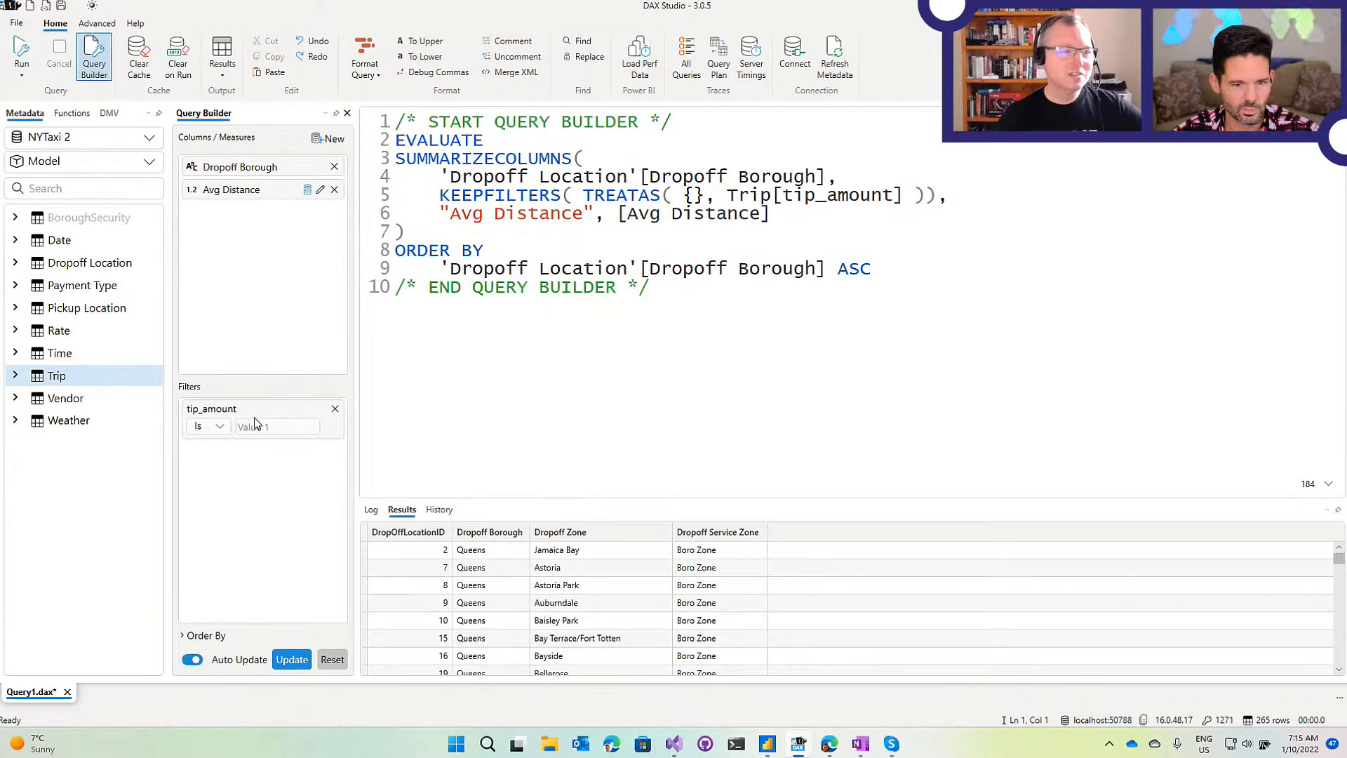
left_click(205, 635)
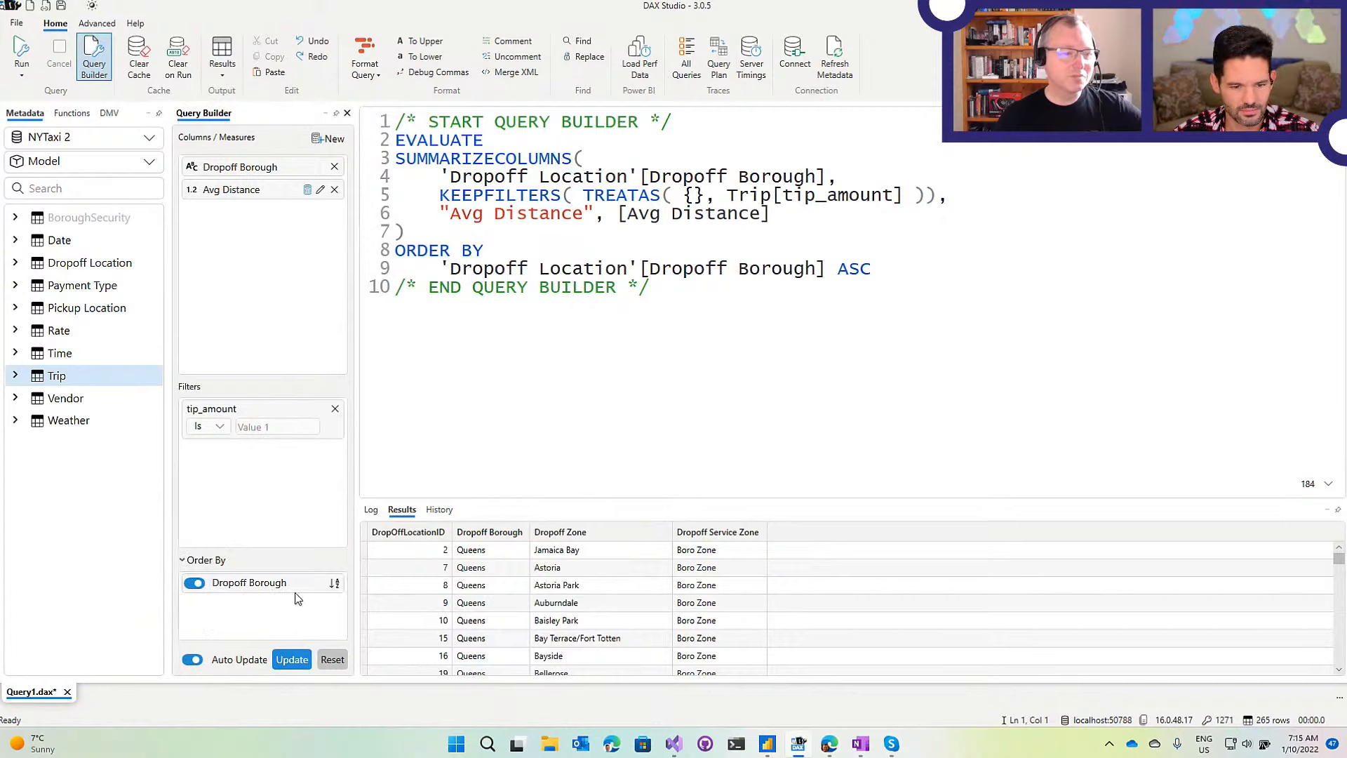
left_click(335, 583)
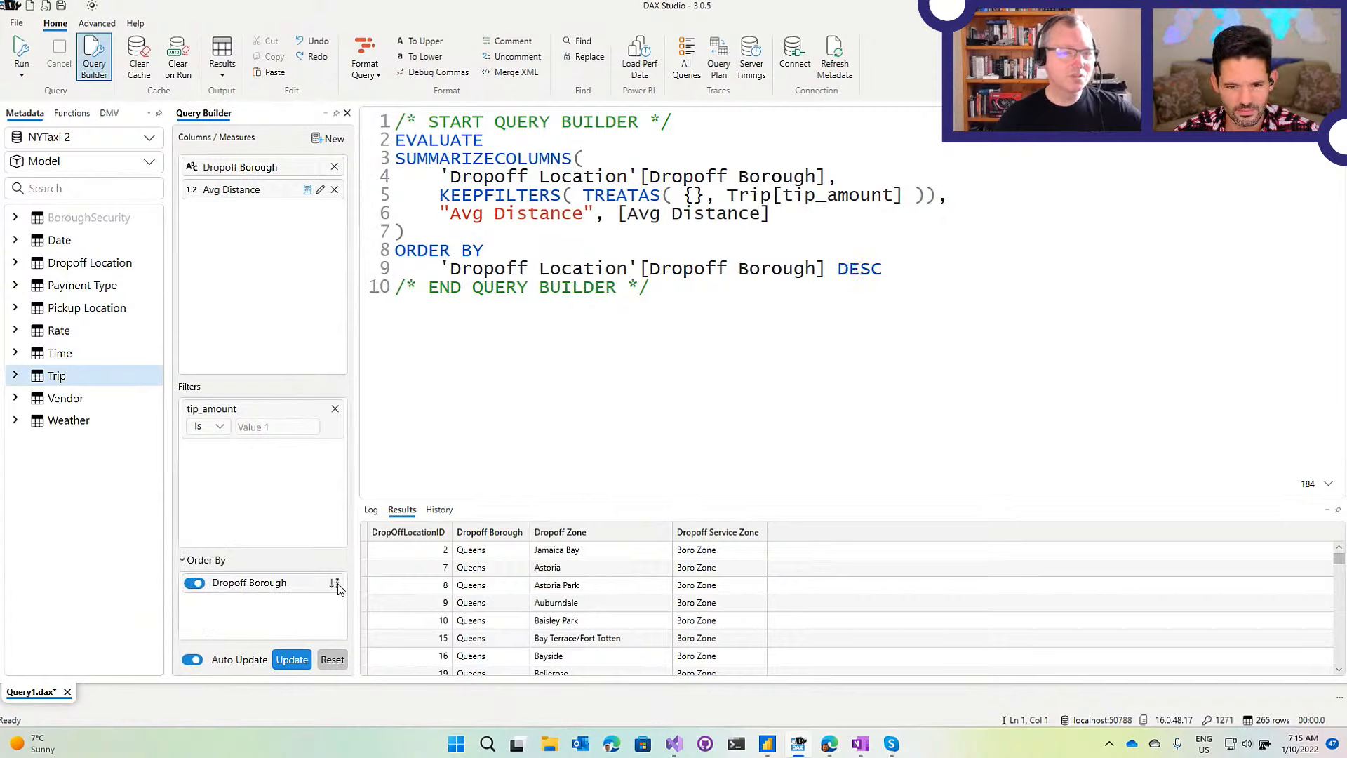
Flip the Dropoff Borough Order By from DESC to ASC, toggling its sort off and on.
left_click_drag(903, 277, 850, 271)
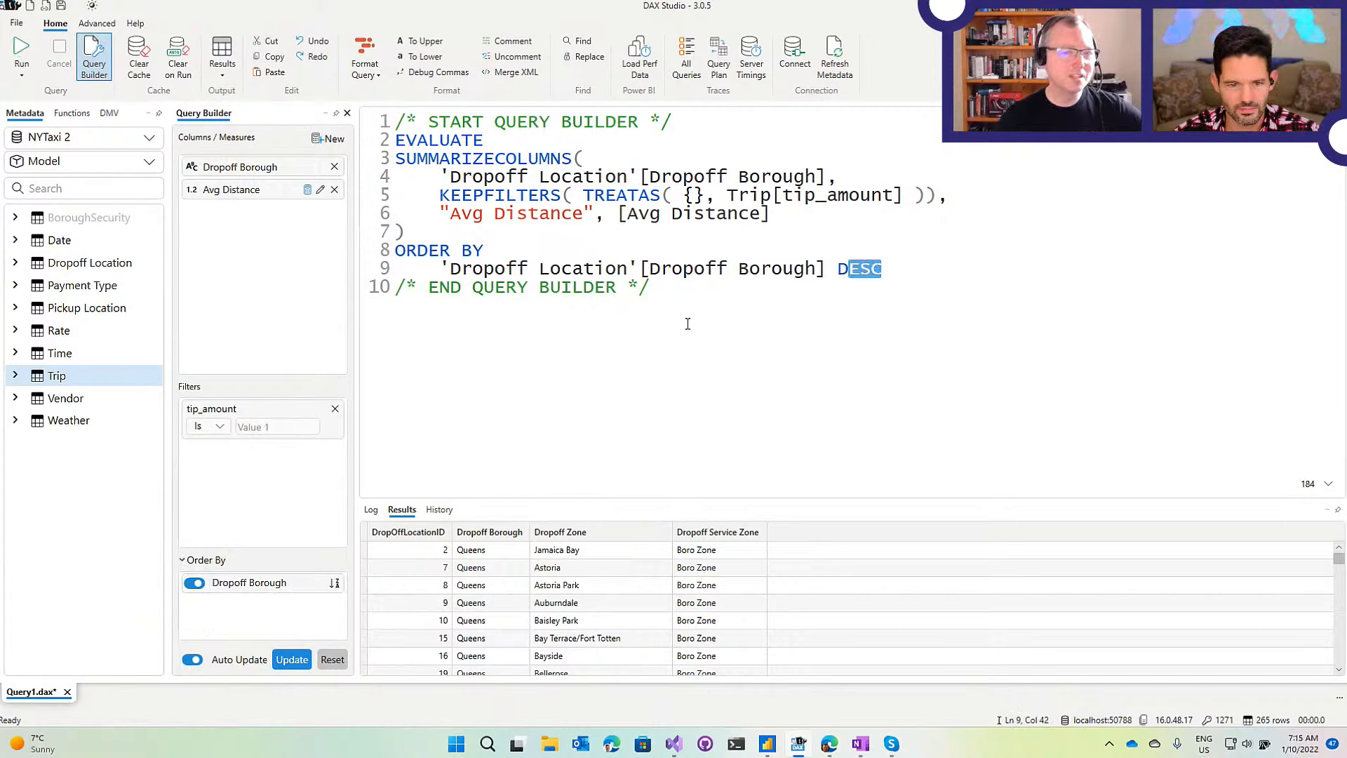
left_click(335, 584)
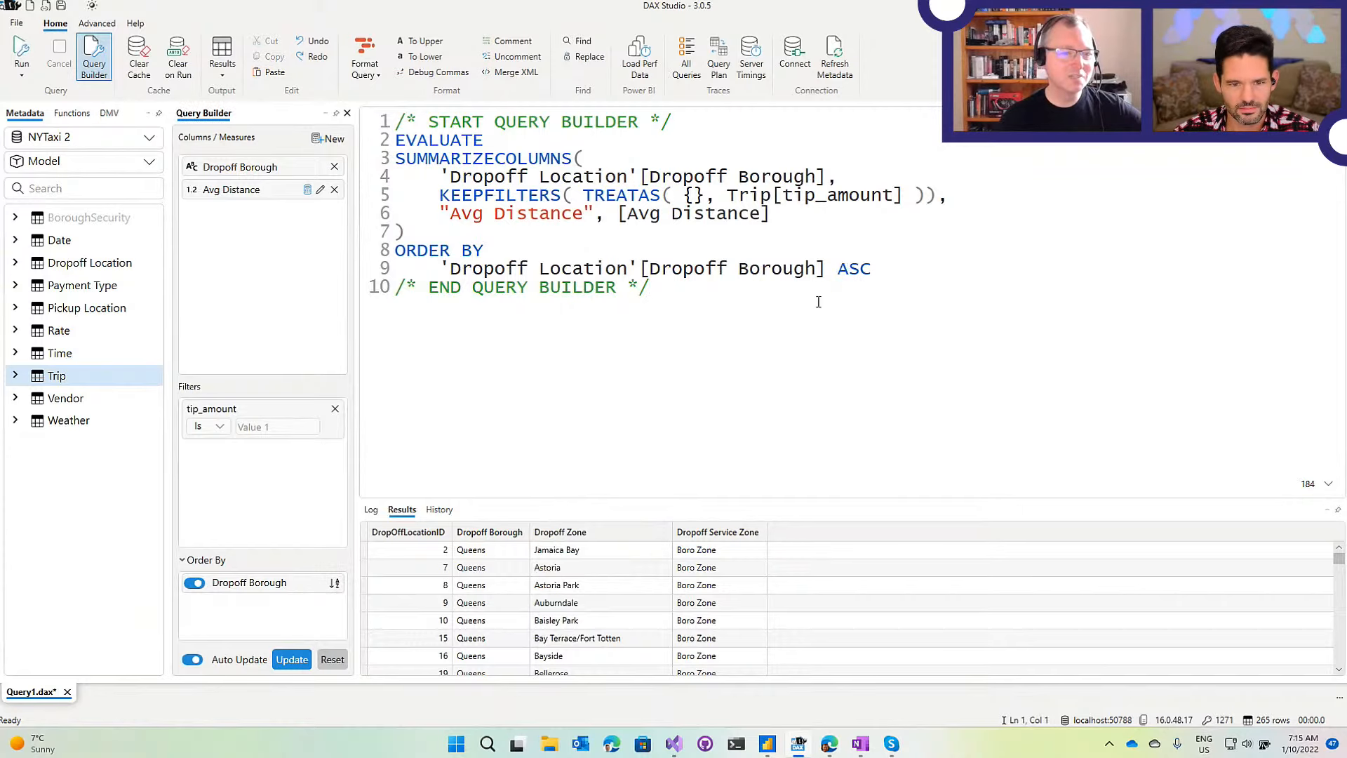
left_click(194, 584)
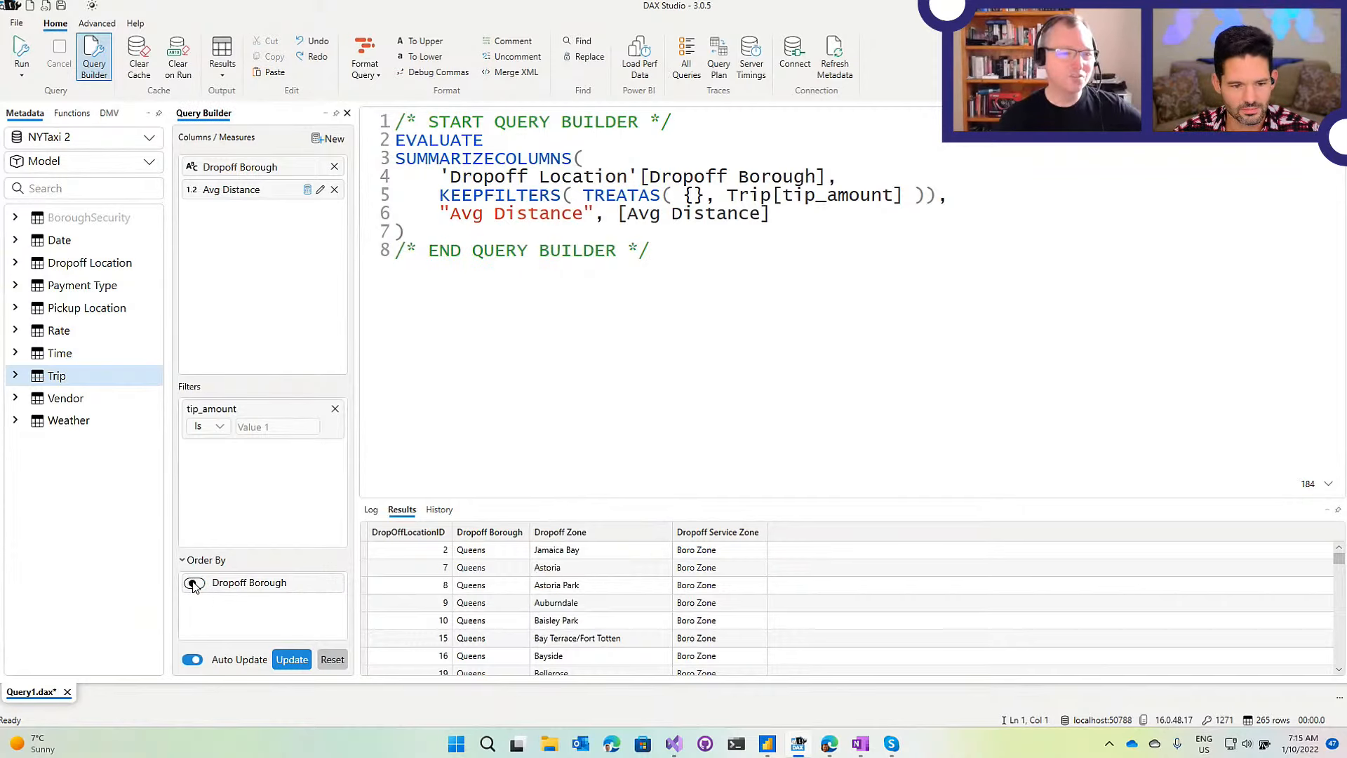
left_click(195, 583)
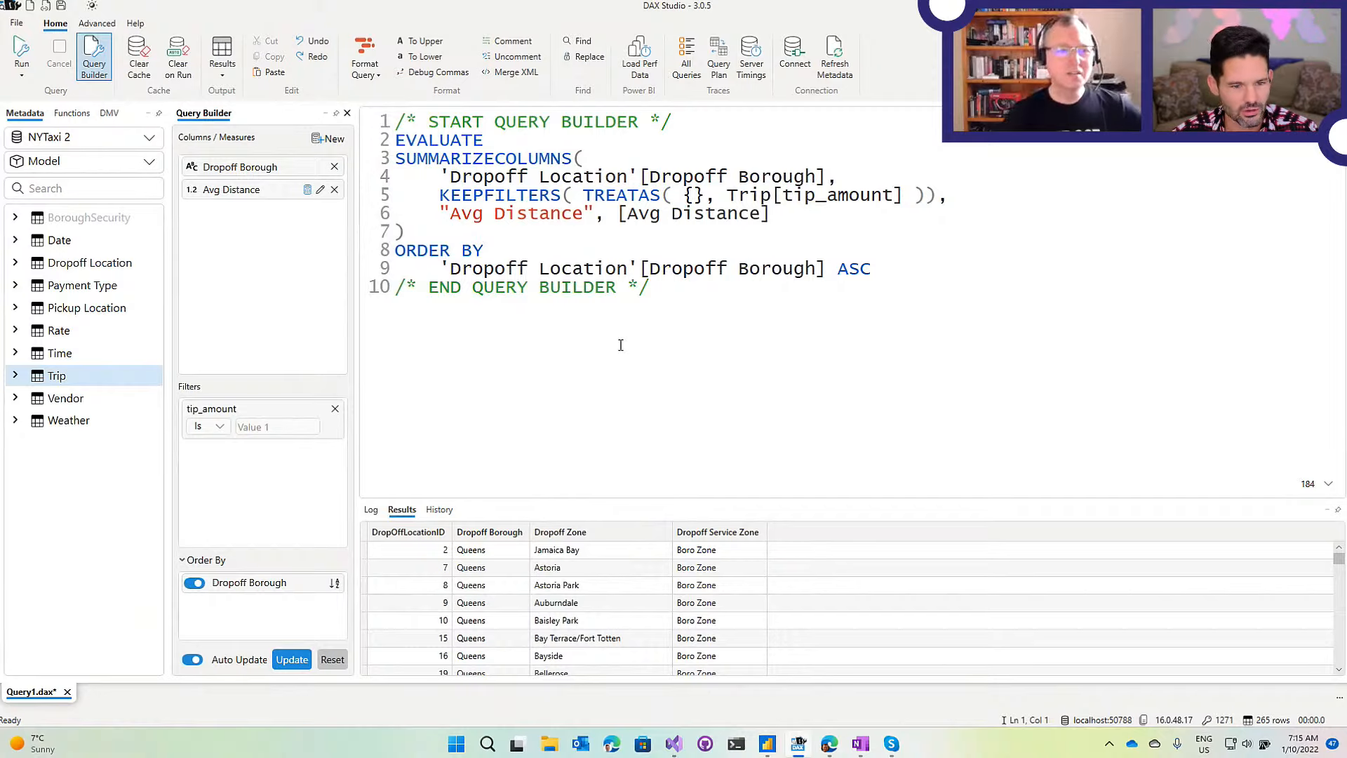
Enter 25 as the tip_amount filter value and remove the Avg Distance measure.
left_click(277, 426)
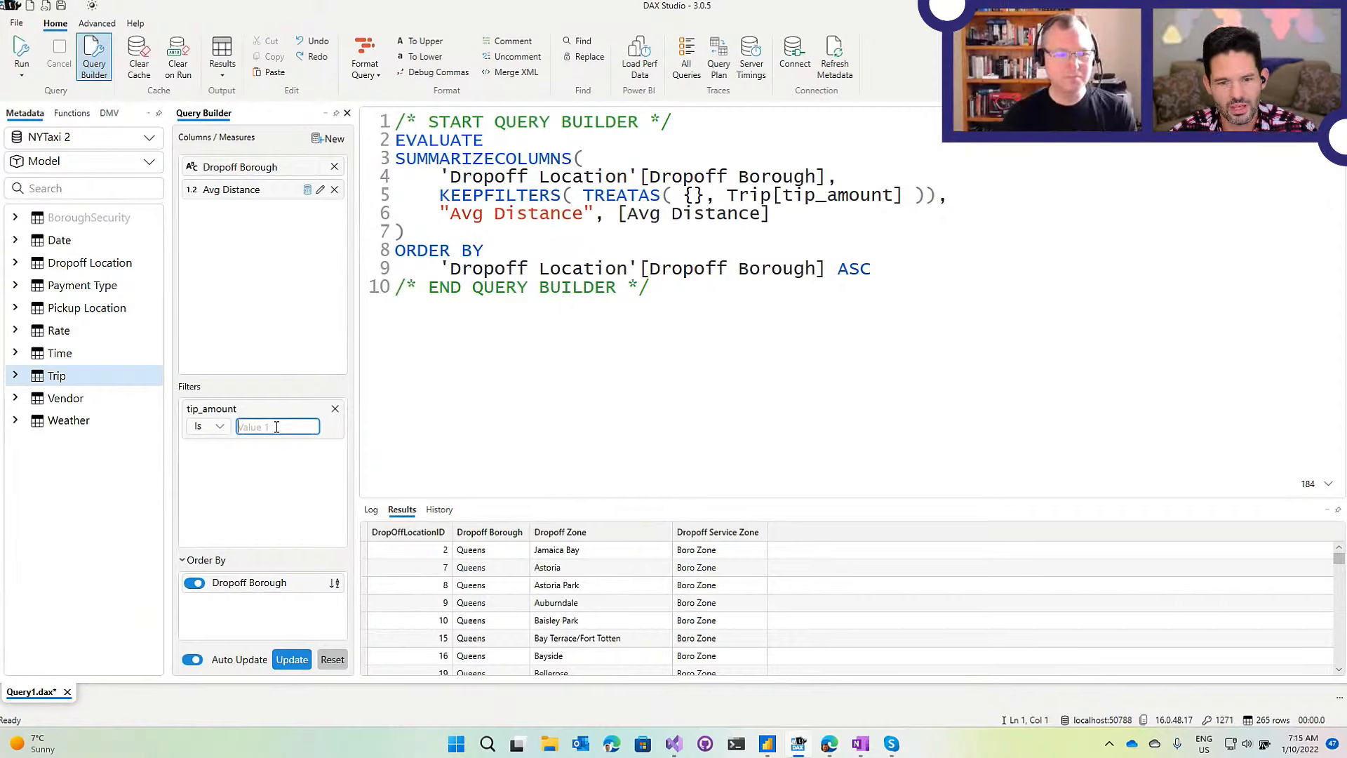
type("25")
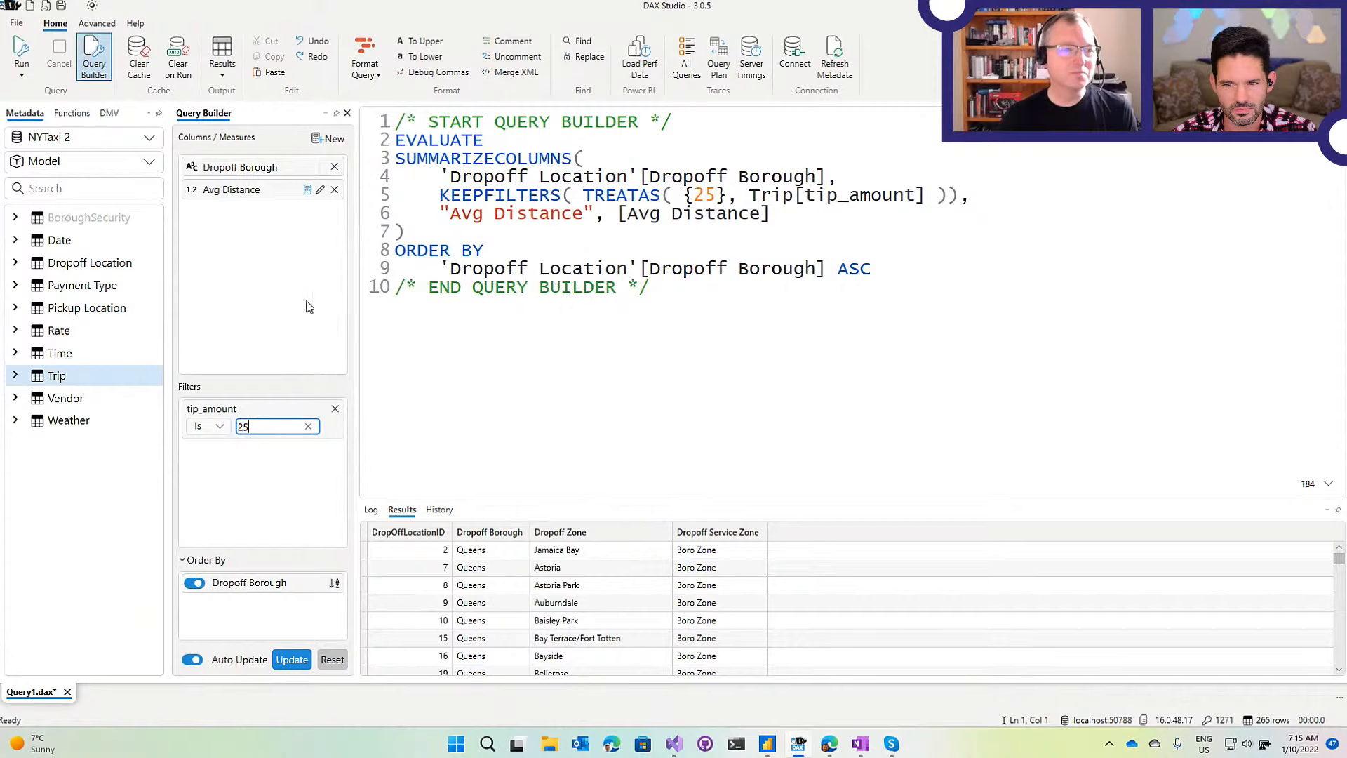
left_click(334, 189)
Remove the tip_amount filter, add MyMeasure as COUNTROWS(trip), and clear the editor text.
left_click(335, 409)
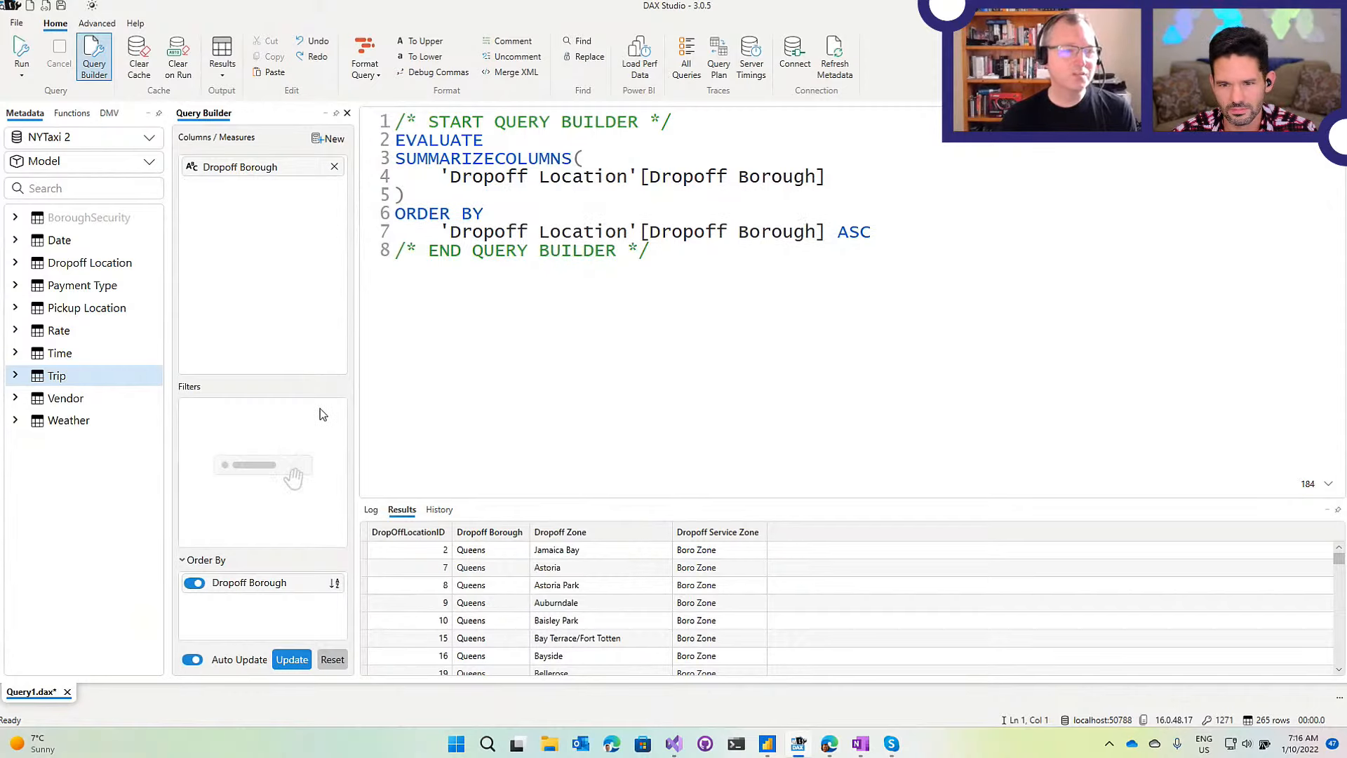
left_click(328, 138)
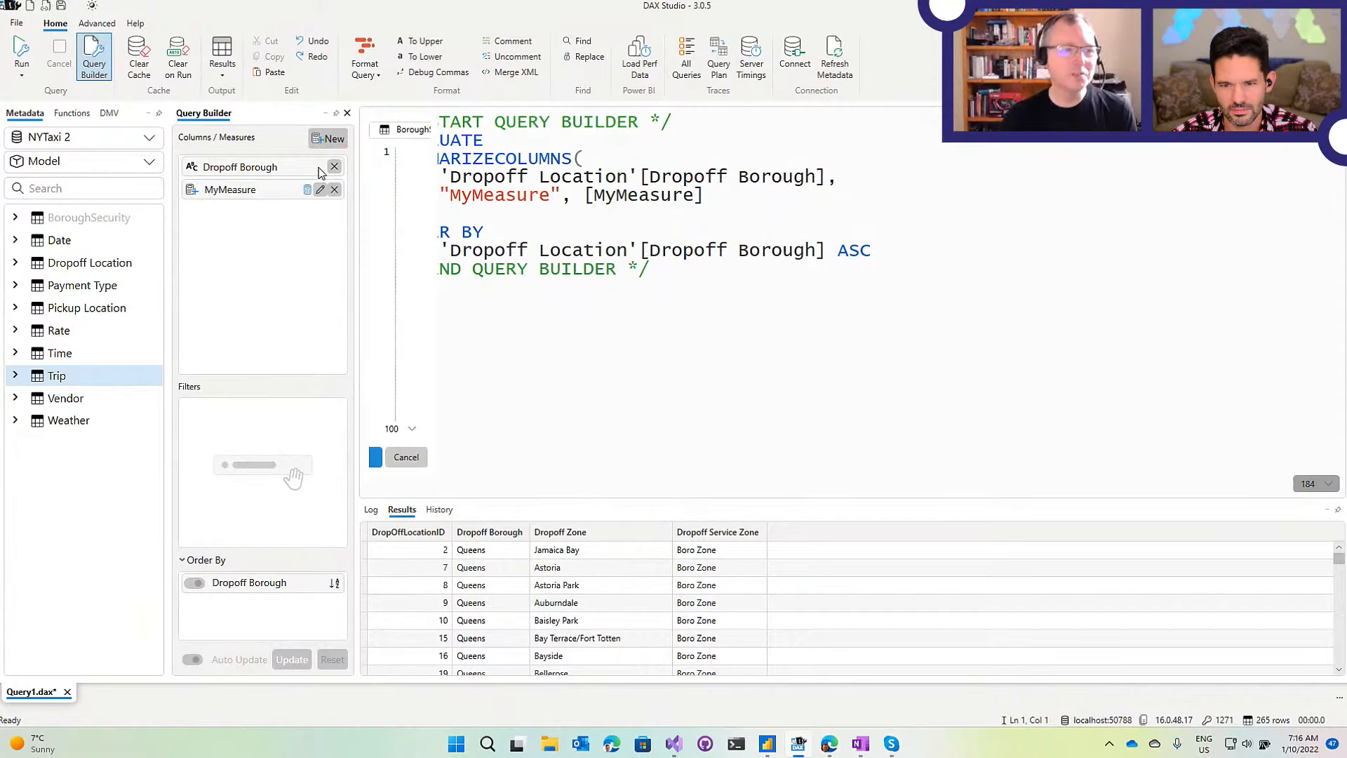
left_click(643, 201)
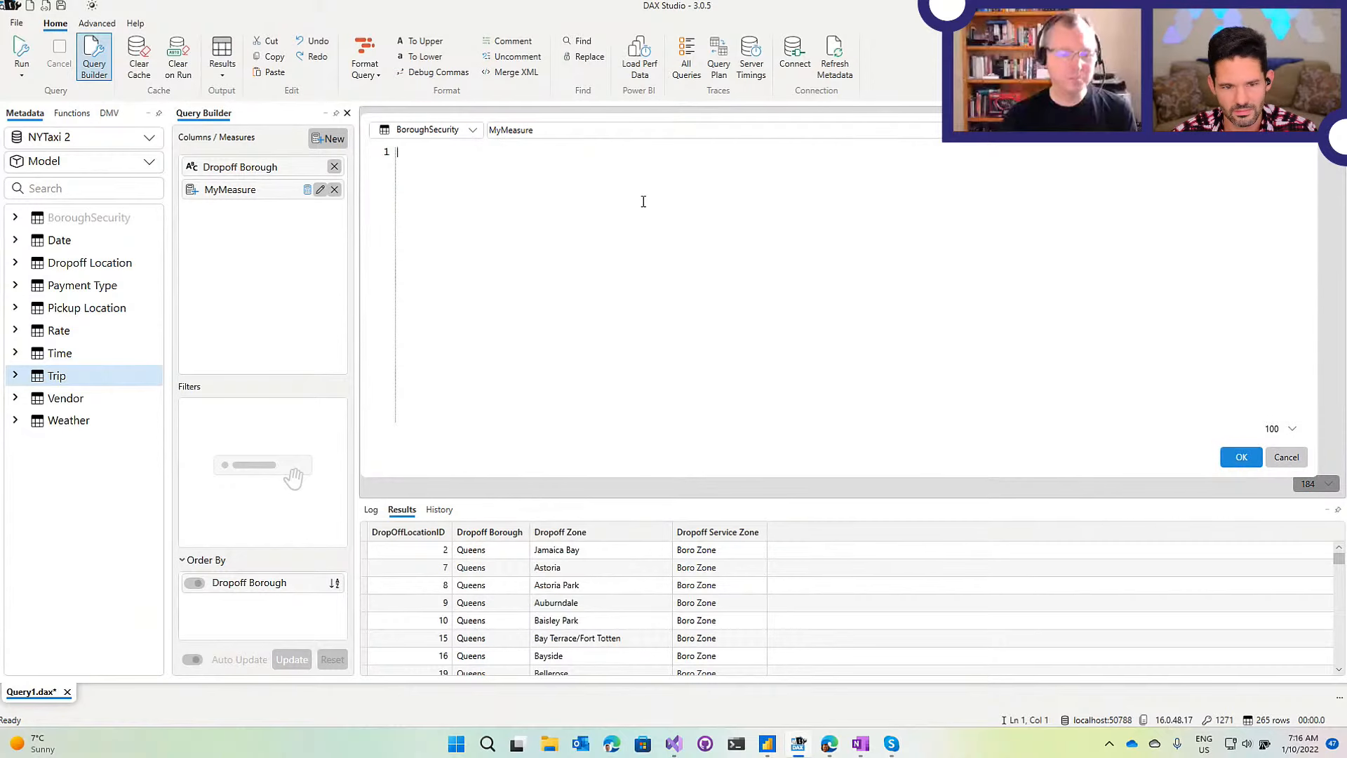
type("COUNTROWS(trip)")
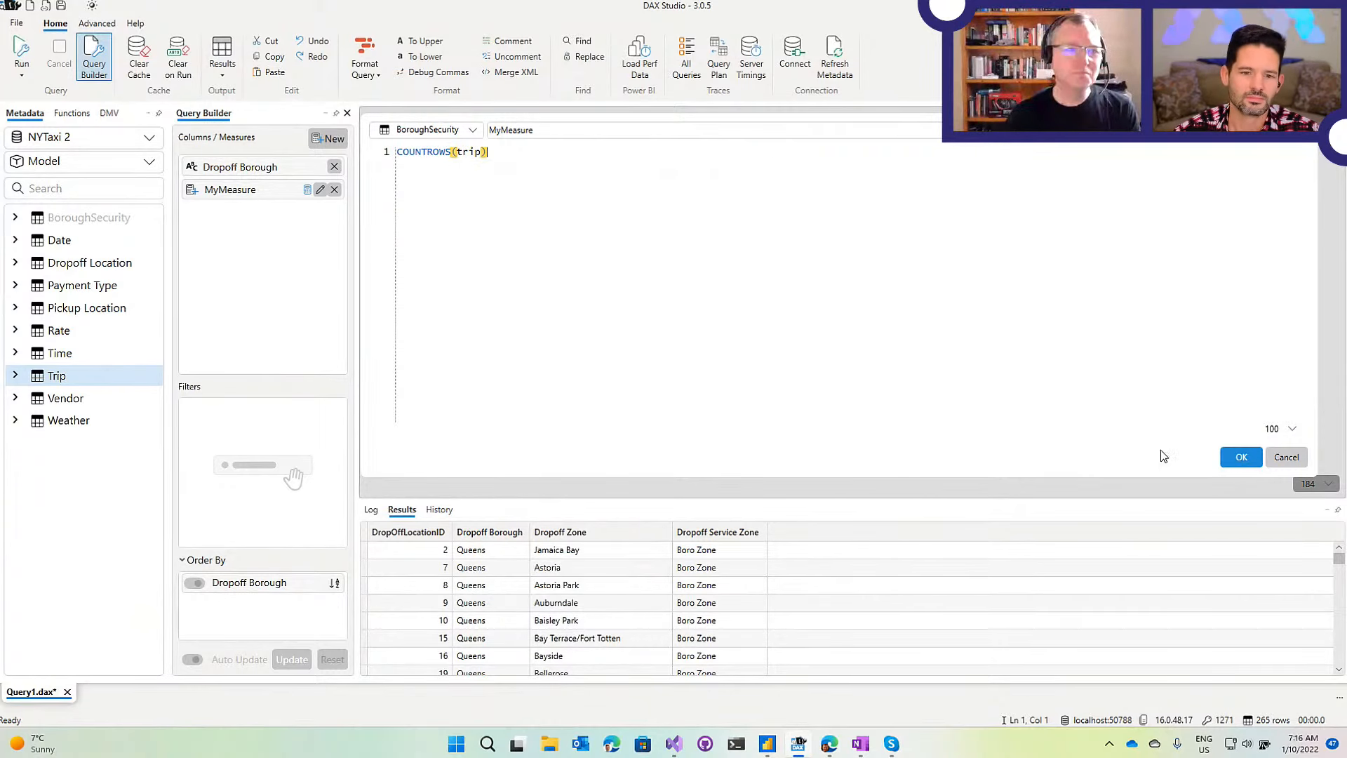
left_click(1241, 457)
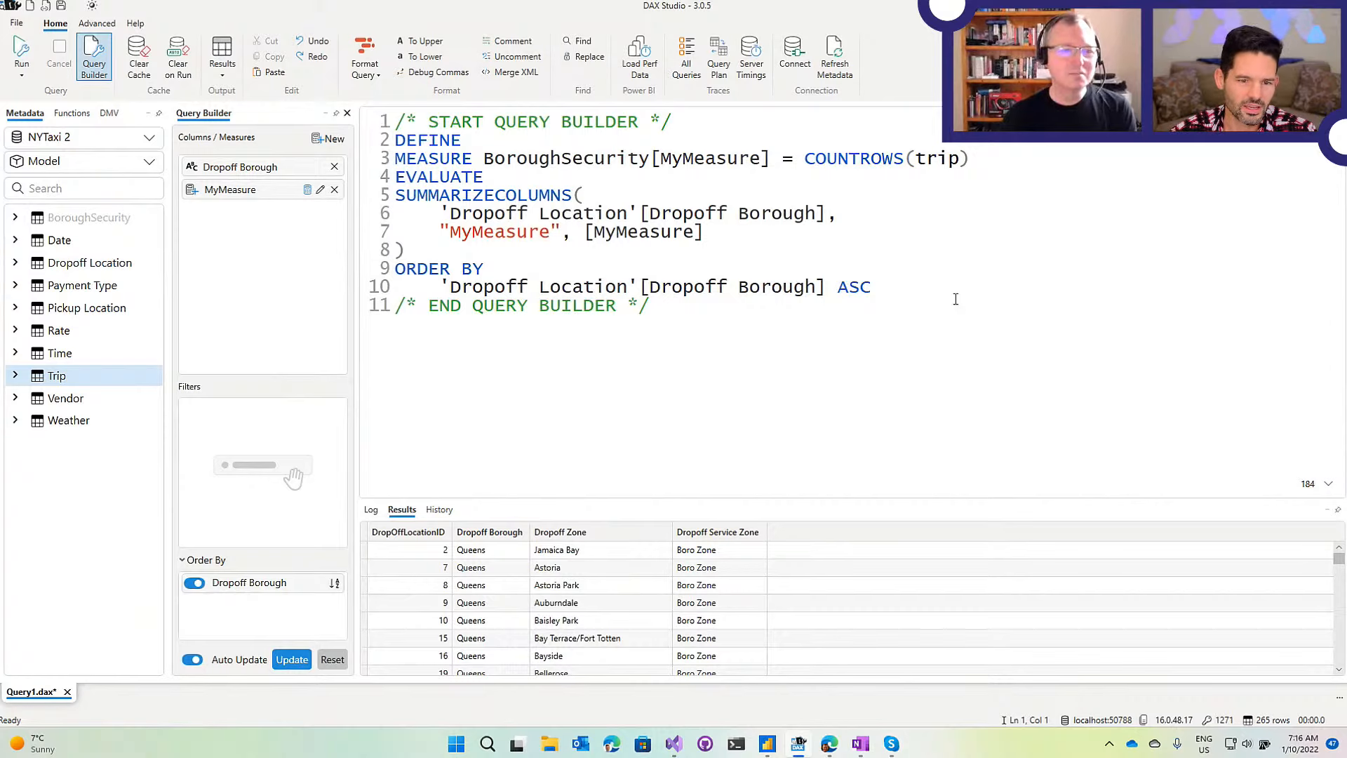
key("ctrl+a")
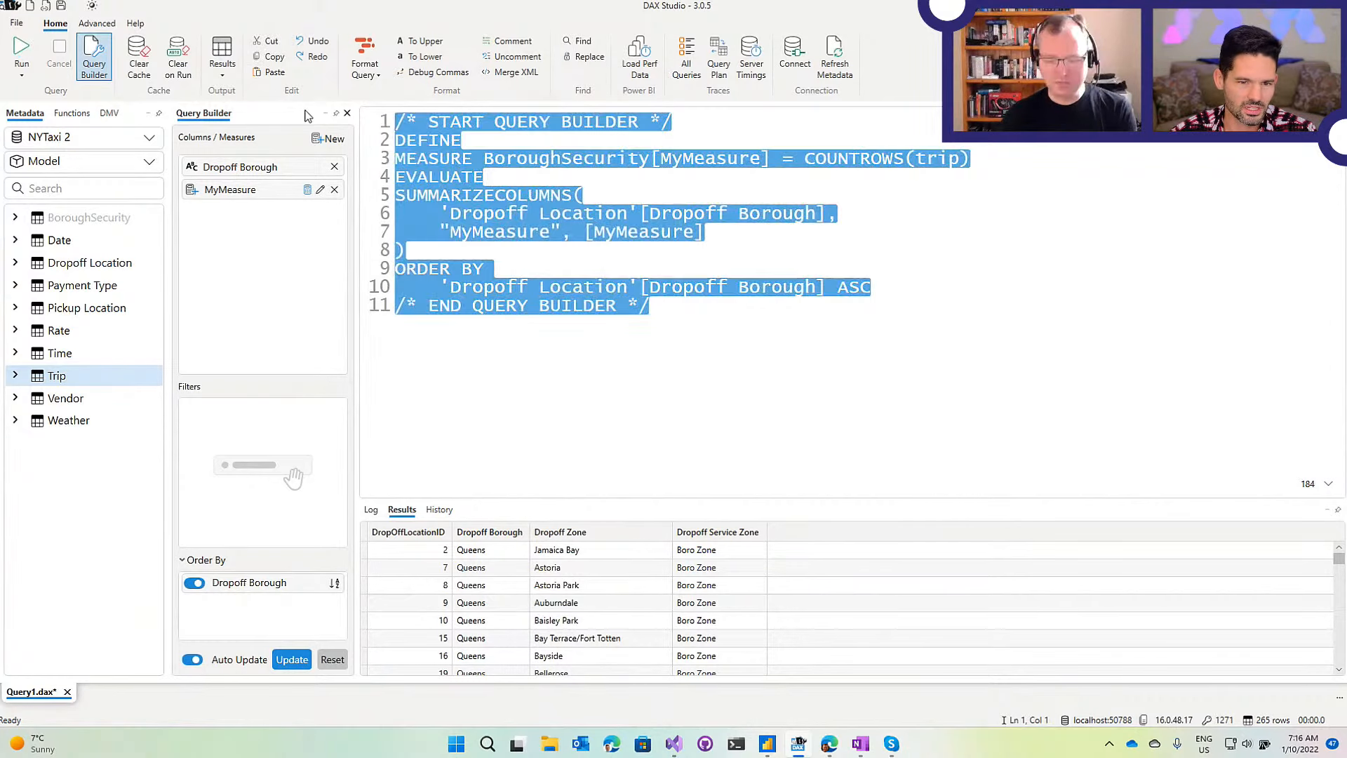
key("Delete")
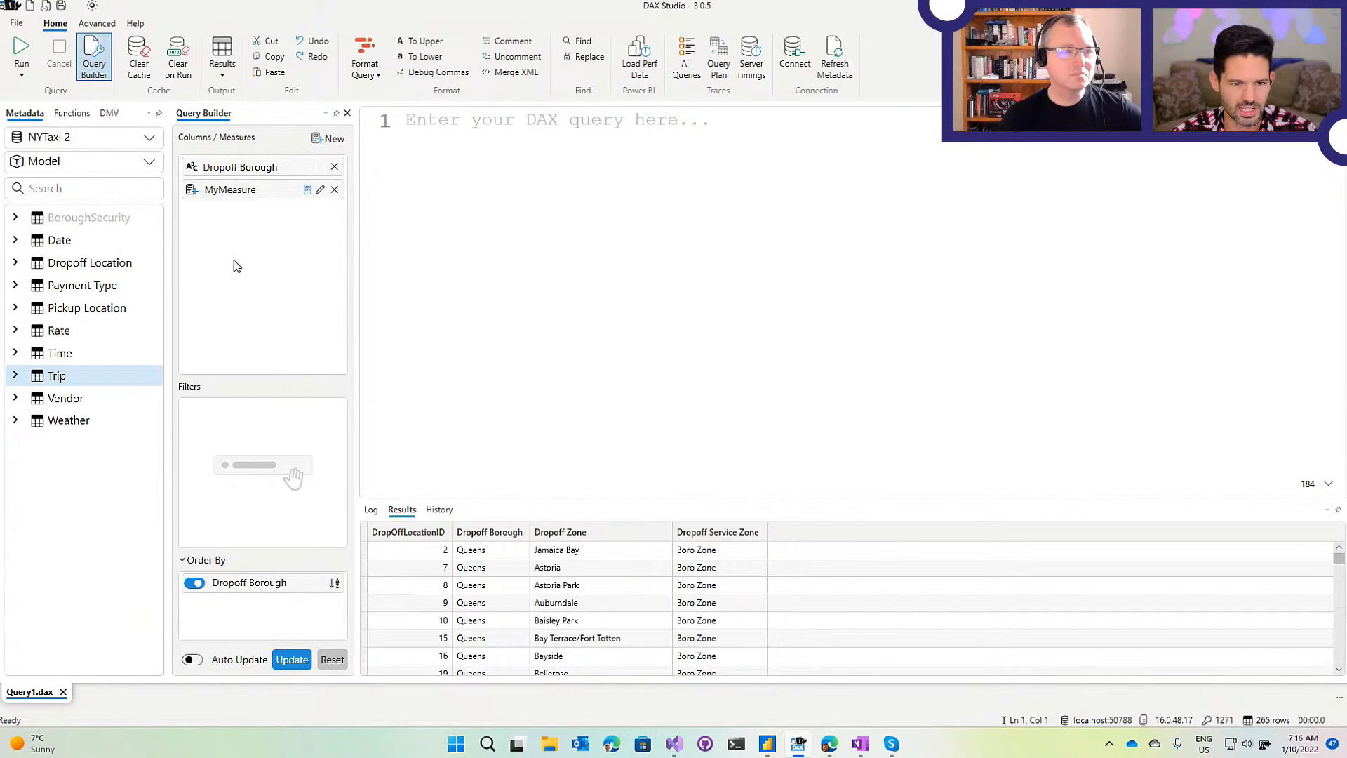
Run the query, regenerate the builder's DAX with its DEFINE MEASURE lines, and expand the Trip table.
left_click(18, 51)
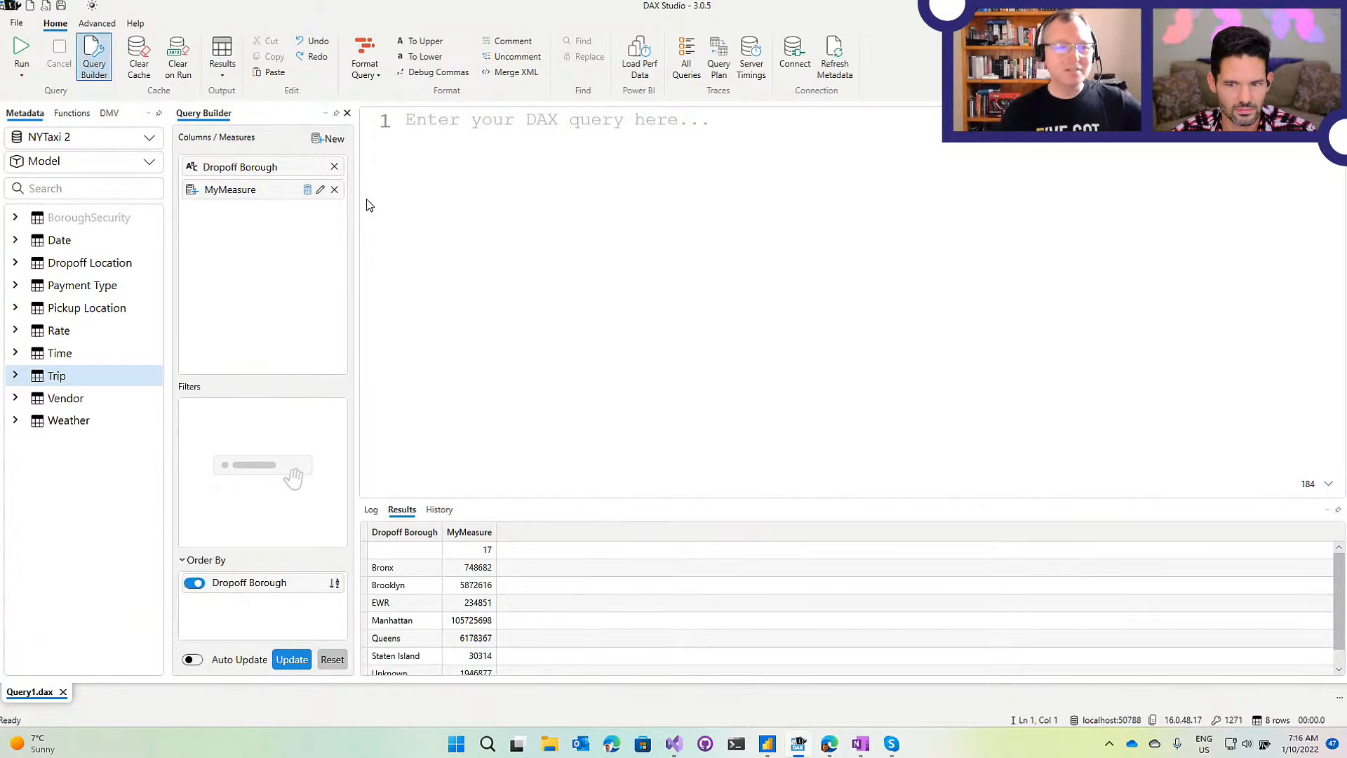
left_click(298, 666)
left_click_drag(970, 158, 382, 140)
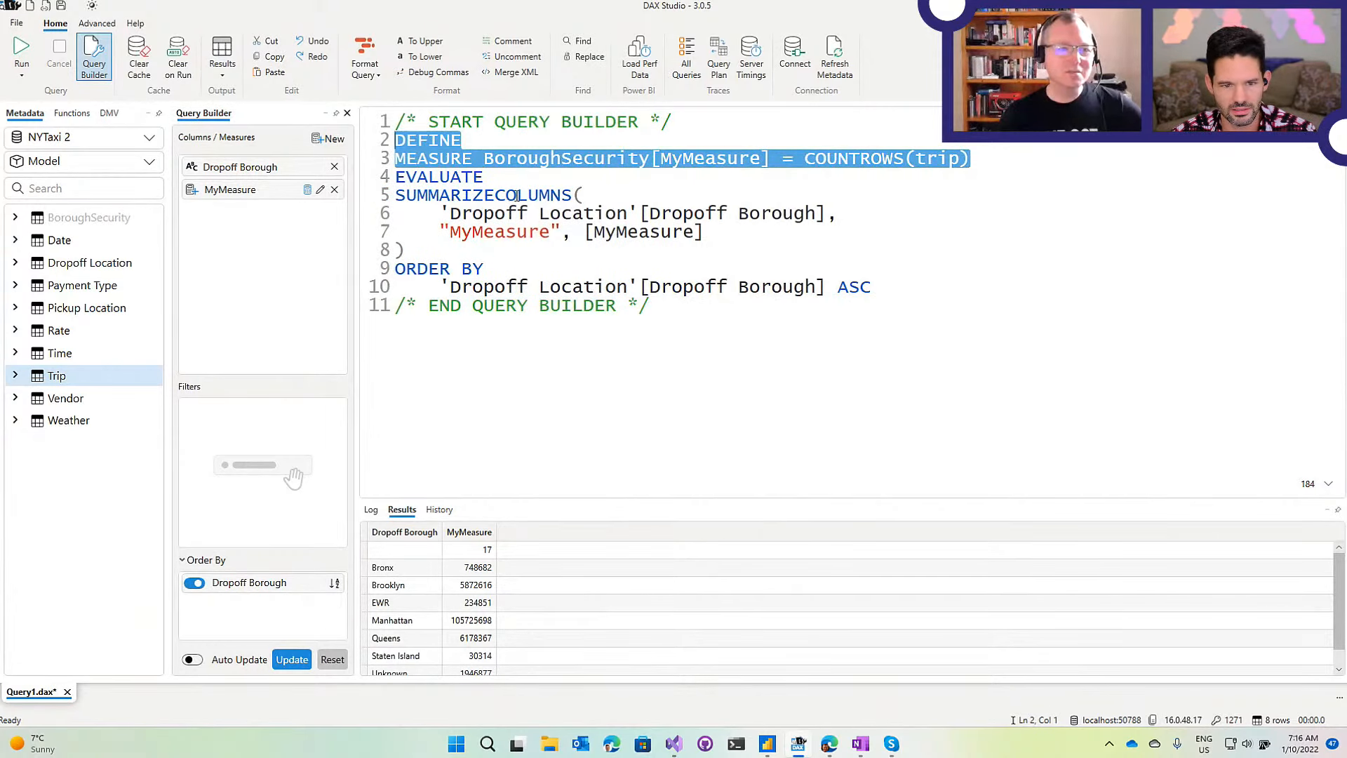
left_click(503, 178)
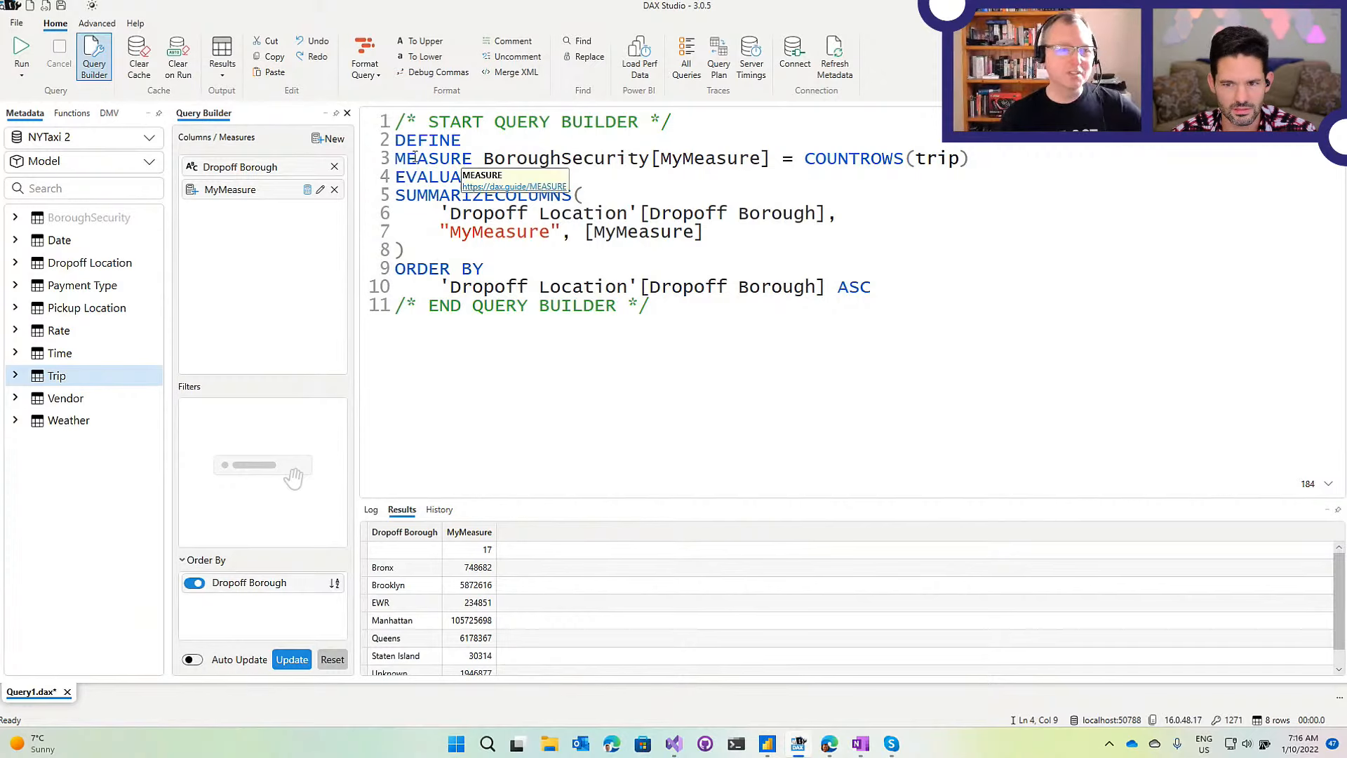
left_click_drag(397, 138, 992, 158)
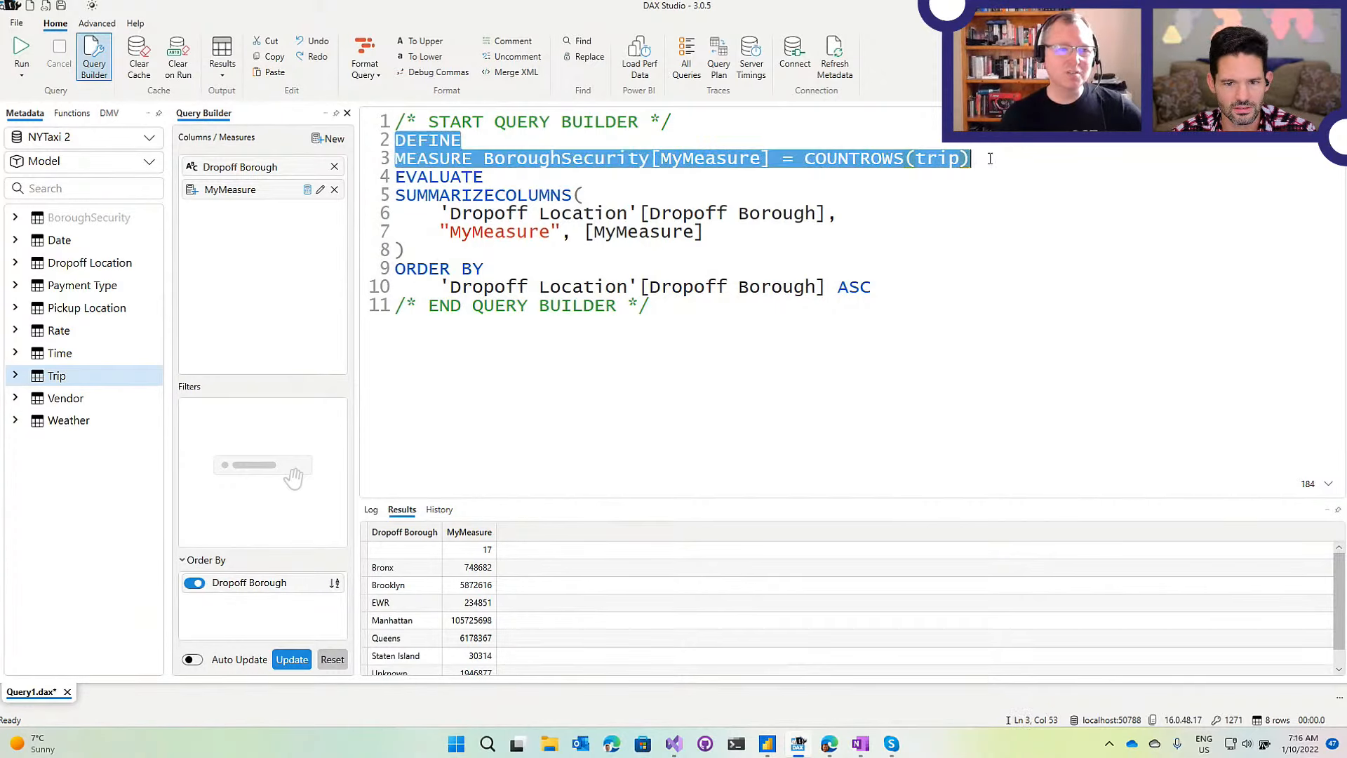
left_click(990, 212)
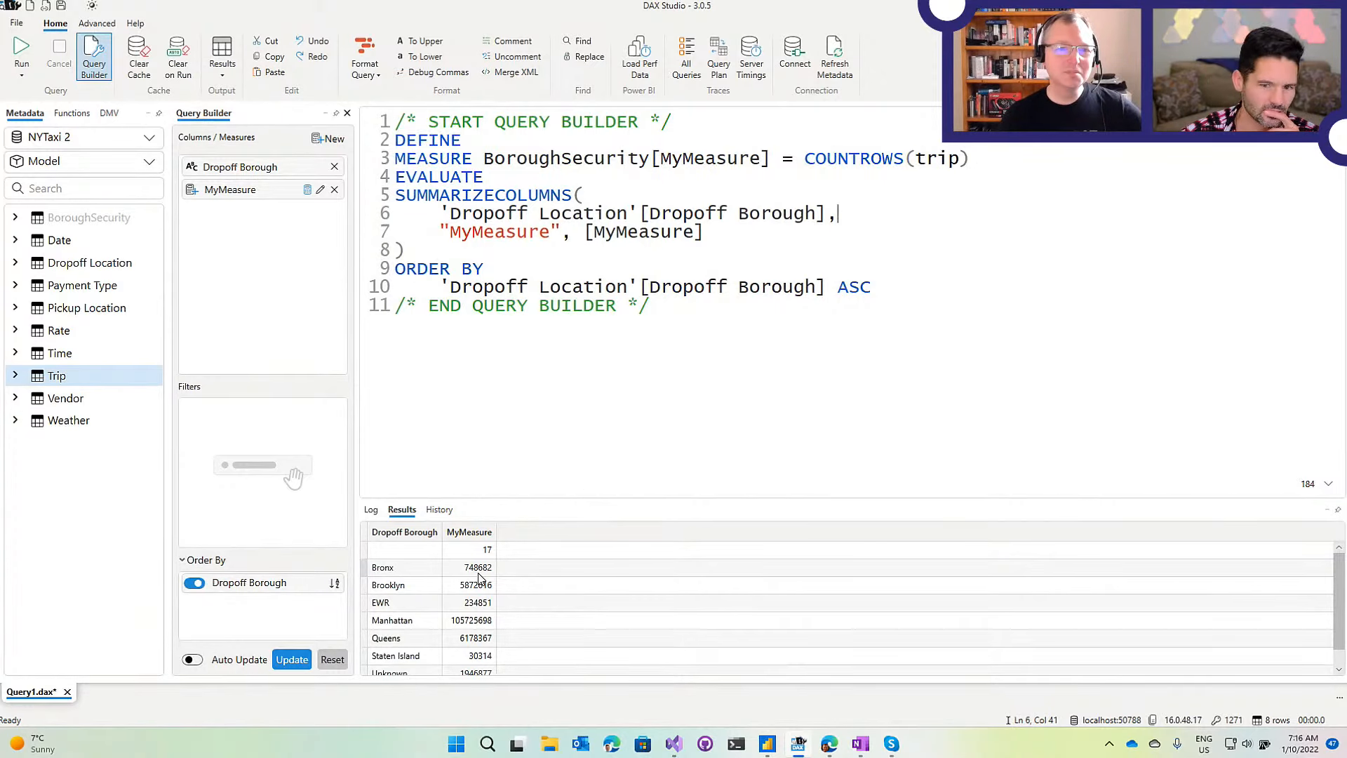
left_click_drag(547, 499, 545, 407)
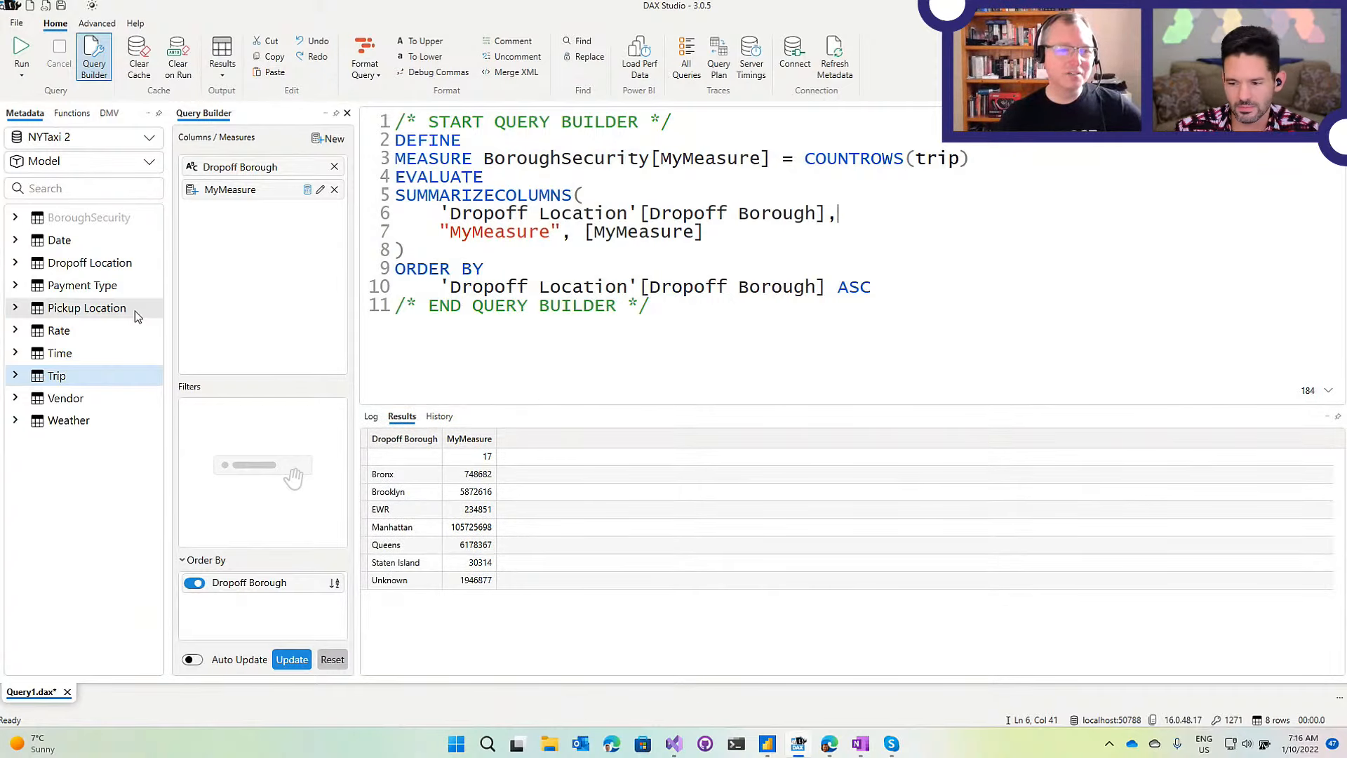
left_click(15, 375)
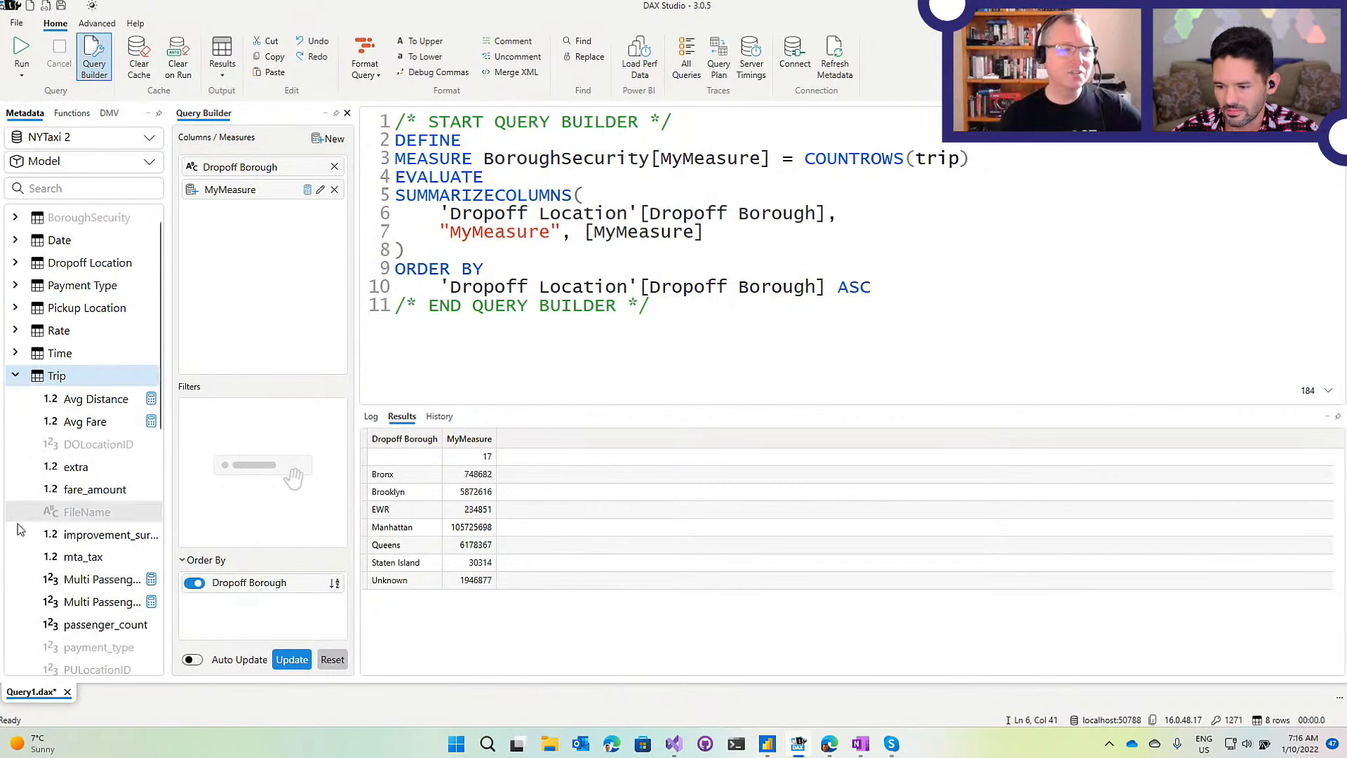
Add Avg Fare, change its expression to AVERAGE(Trip[fare_amount]) / 2, and regenerate the query.
left_click_drag(78, 421, 199, 300)
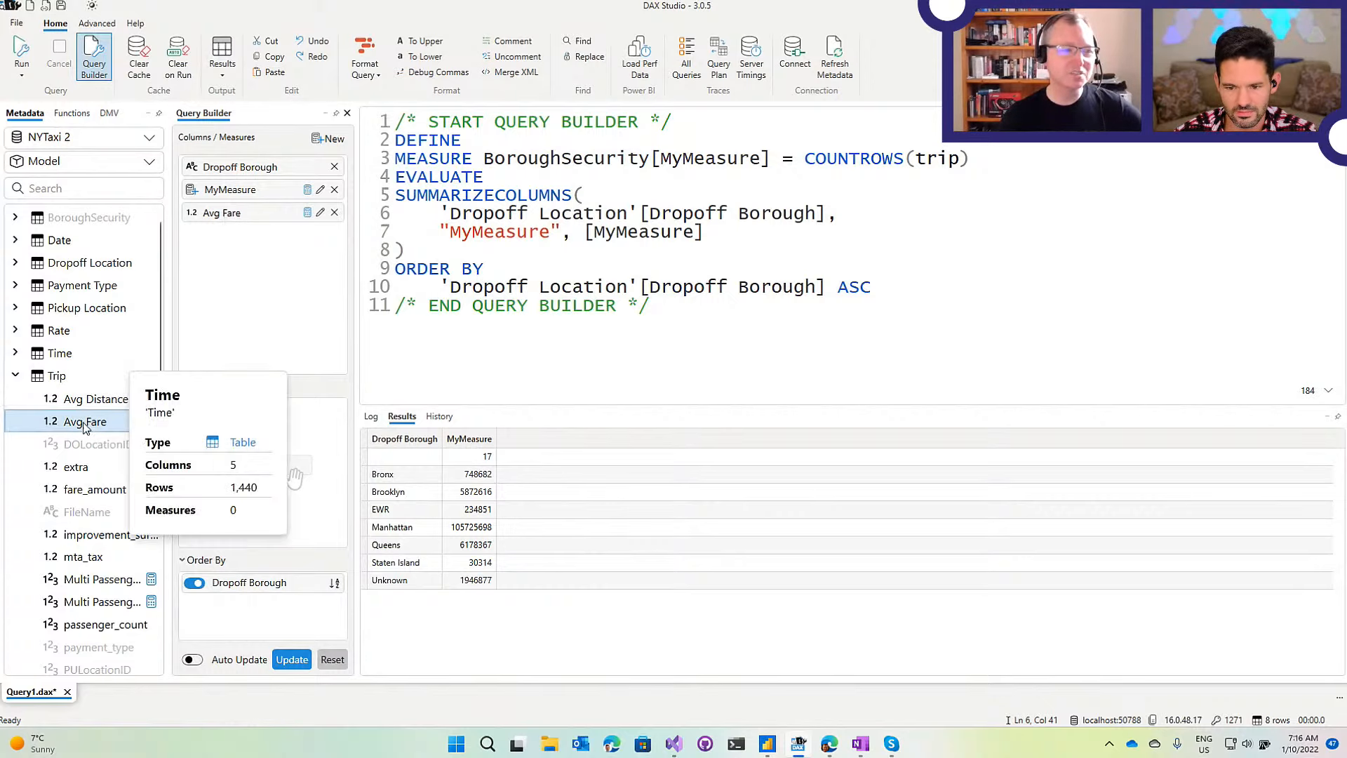
left_click(320, 214)
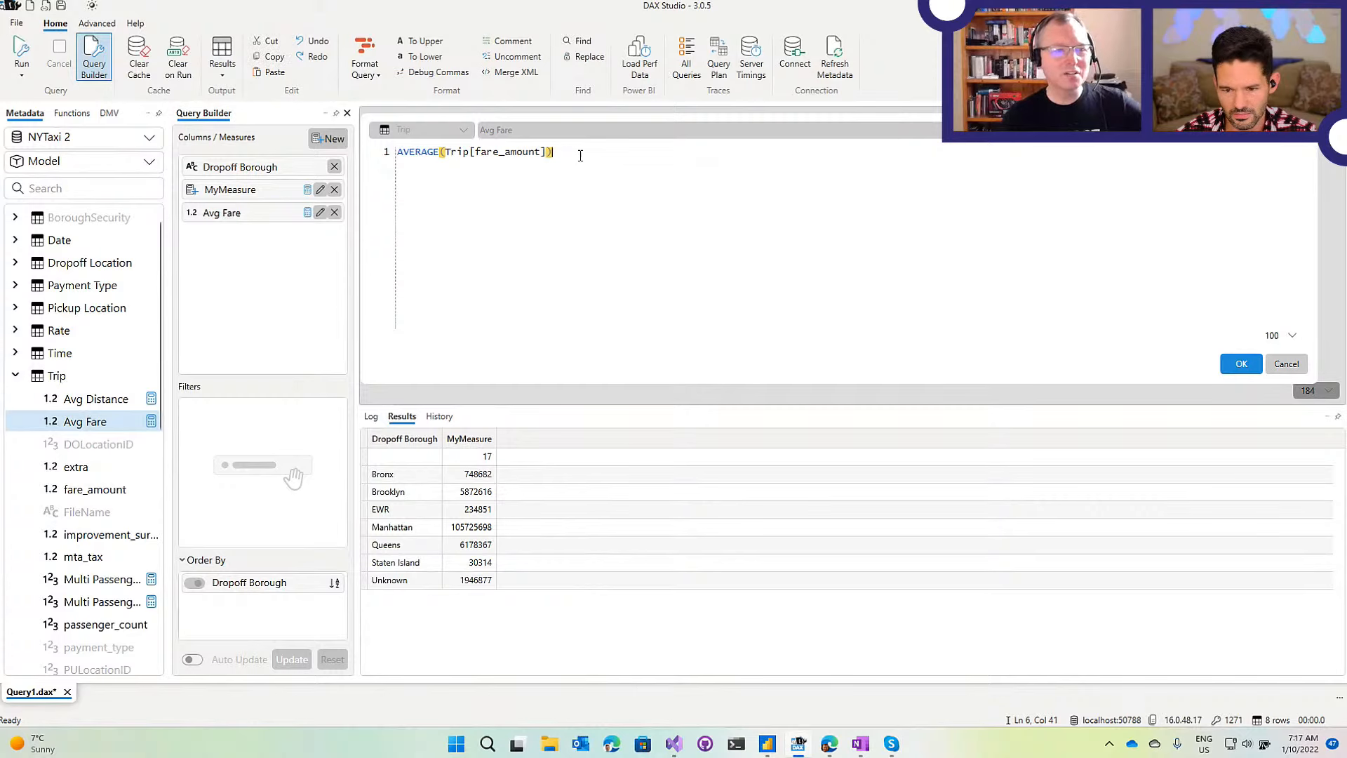
type("/2")
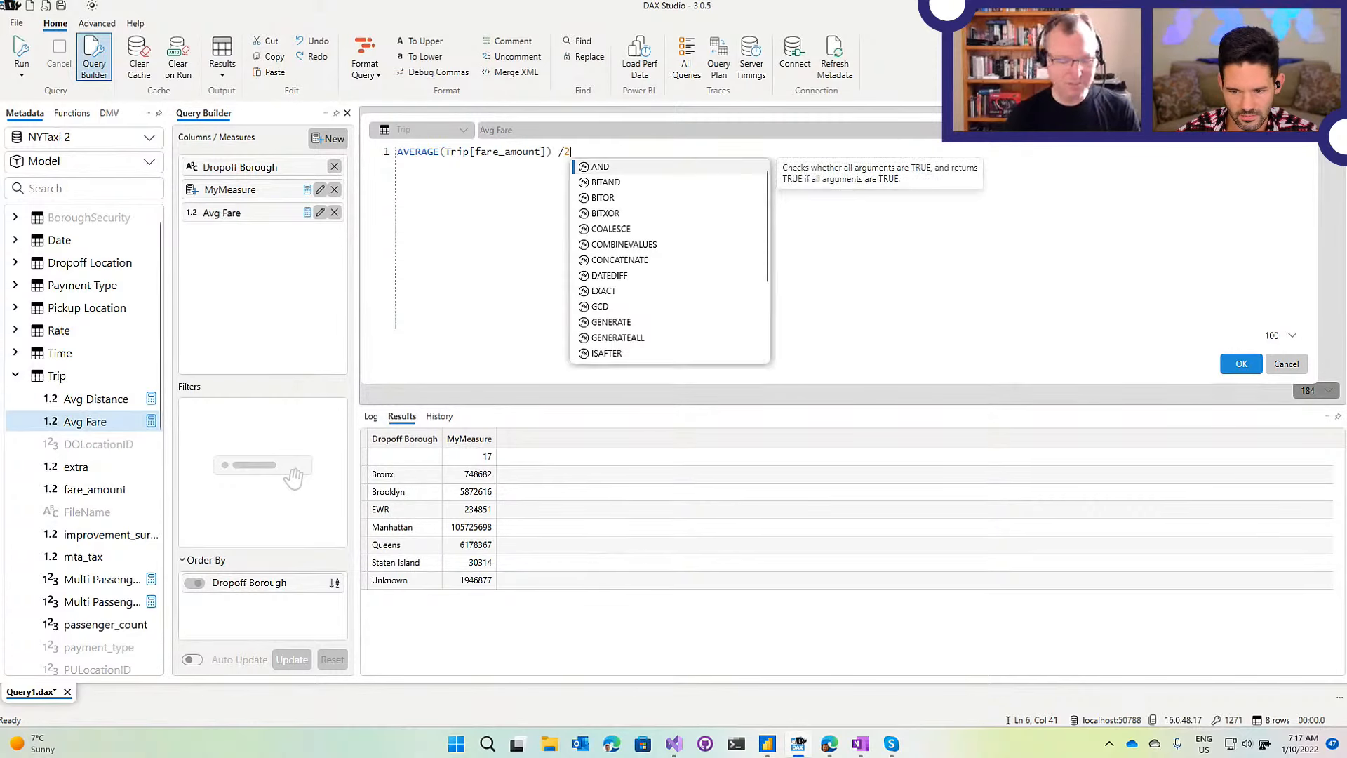
left_click(1241, 363)
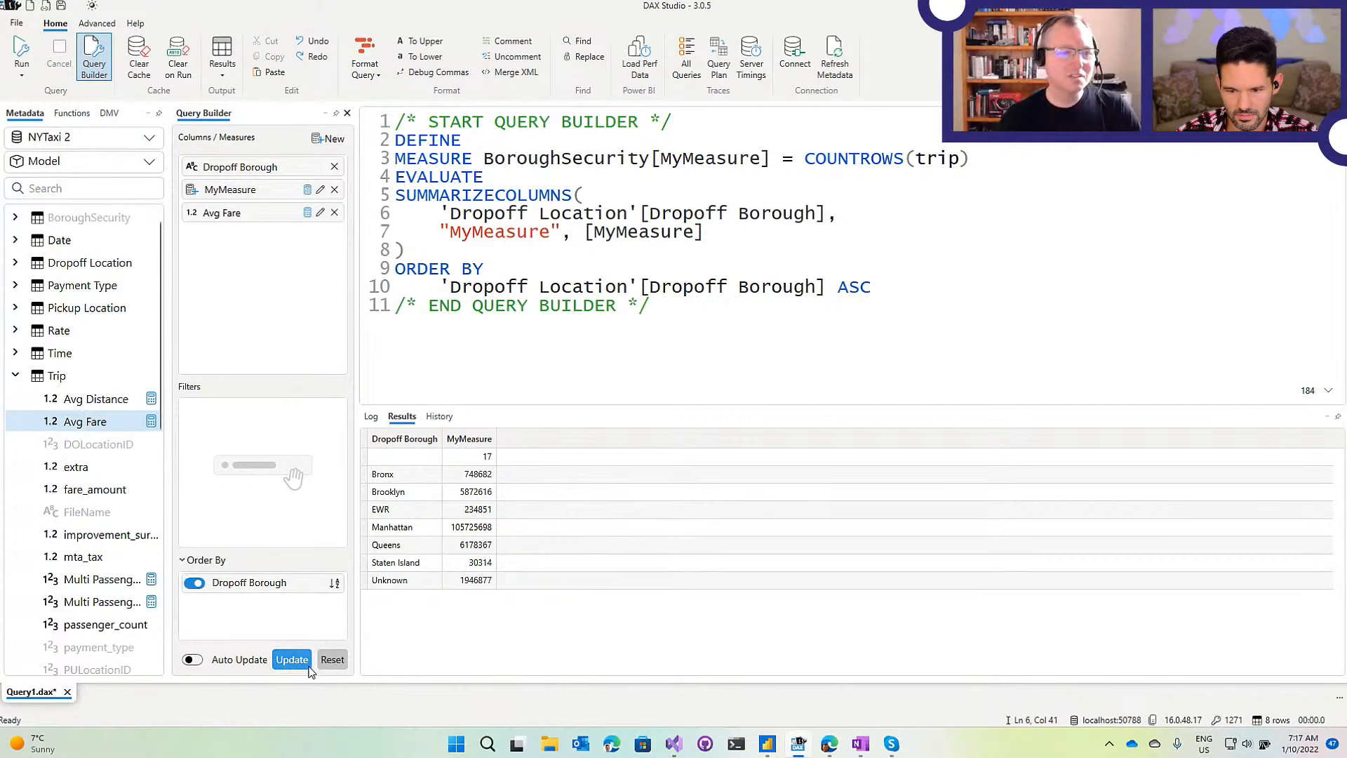
left_click(289, 663)
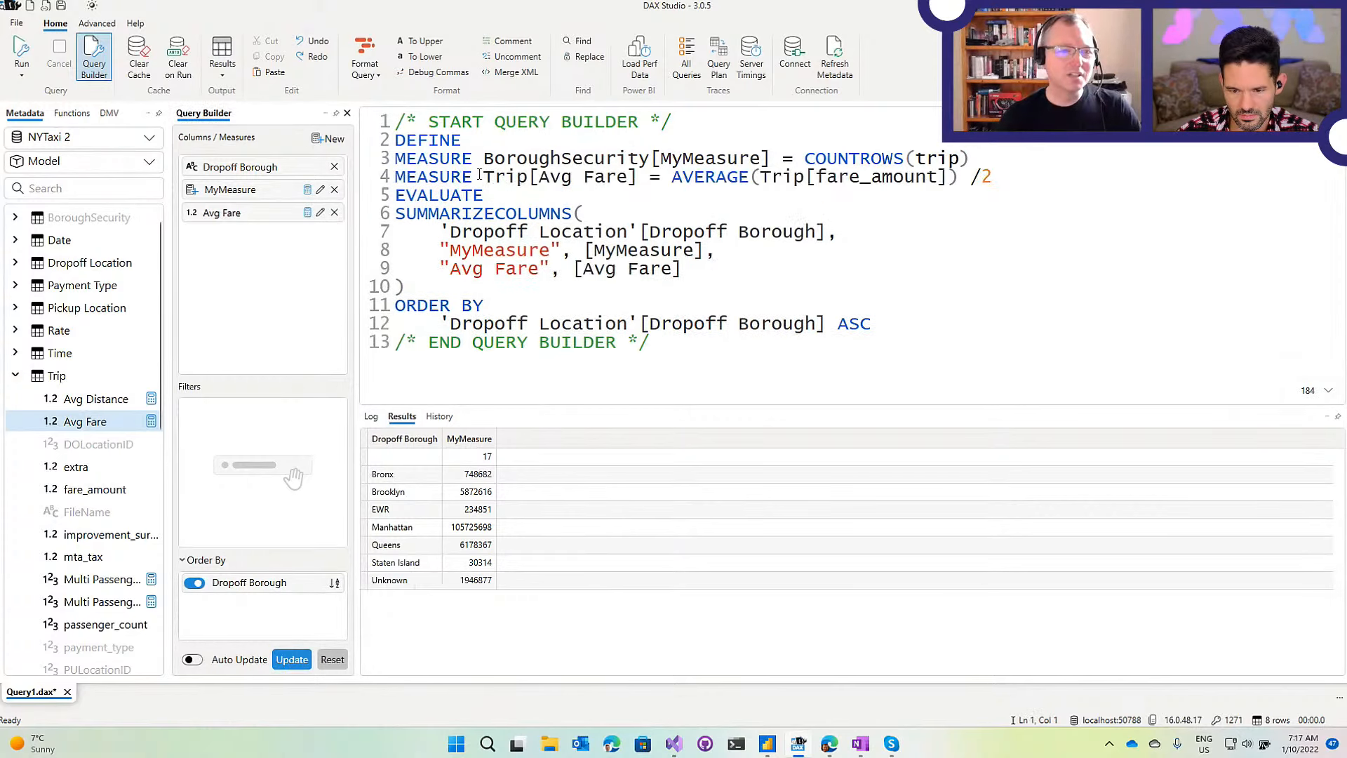
Review the [Avg Fare] references on lines 4 and 9, then duplicate the Avg Fare measure.
left_click_drag(404, 179, 532, 178)
left_click(637, 180)
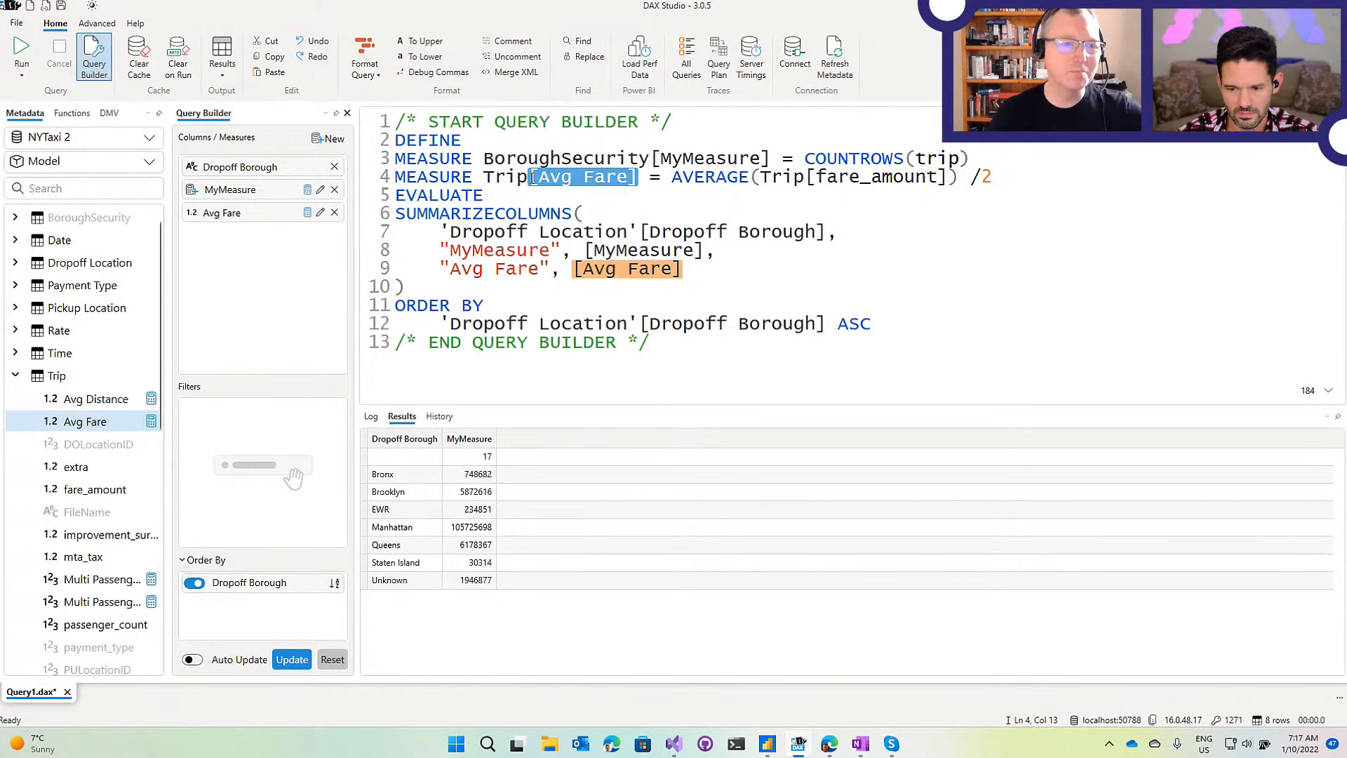
left_click(541, 178)
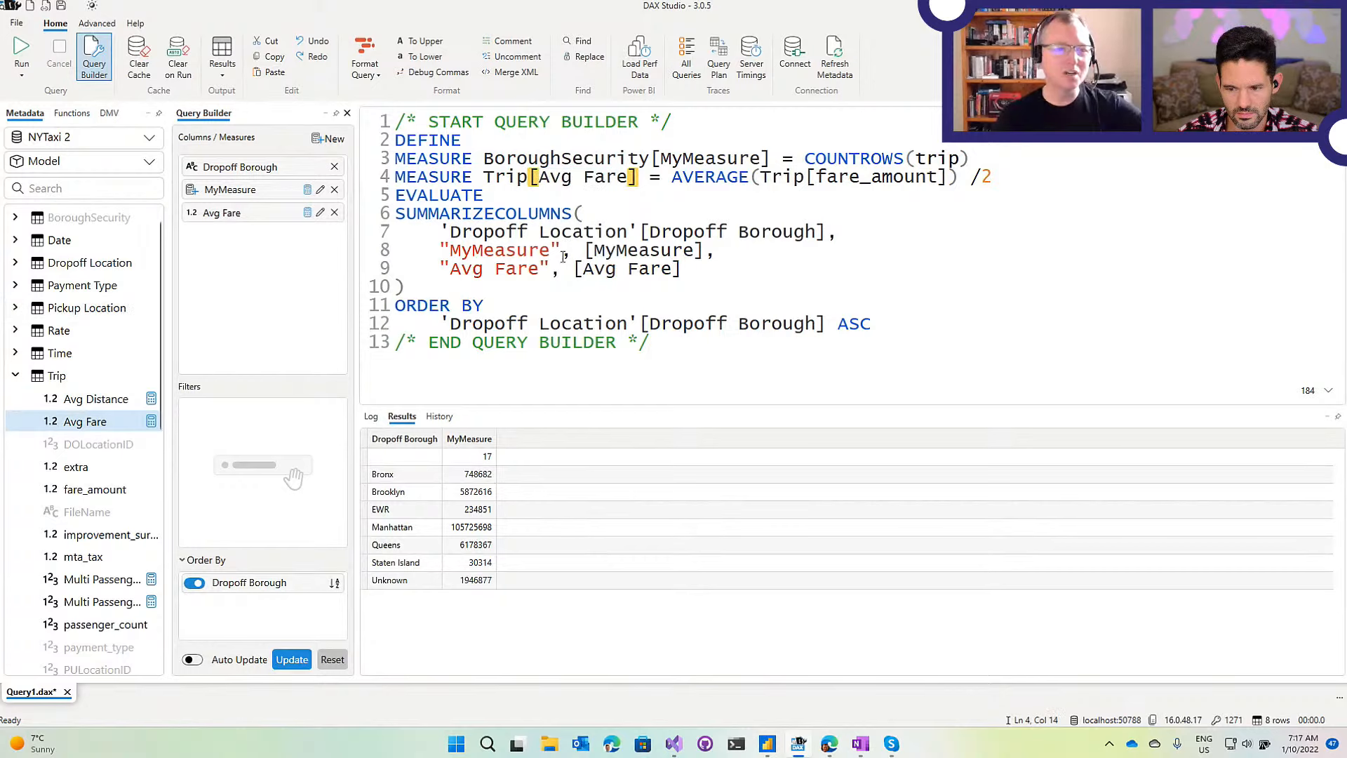
left_click_drag(681, 270, 577, 271)
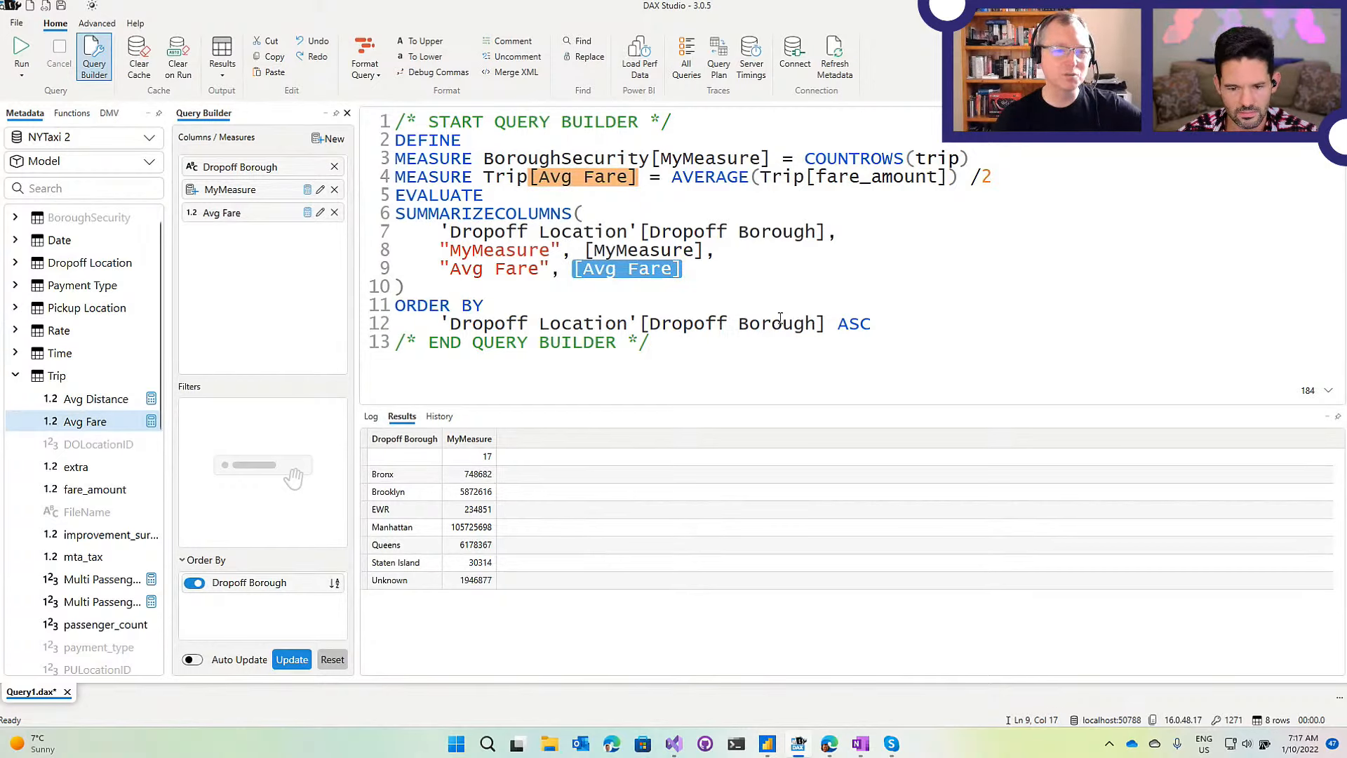
left_click(886, 323)
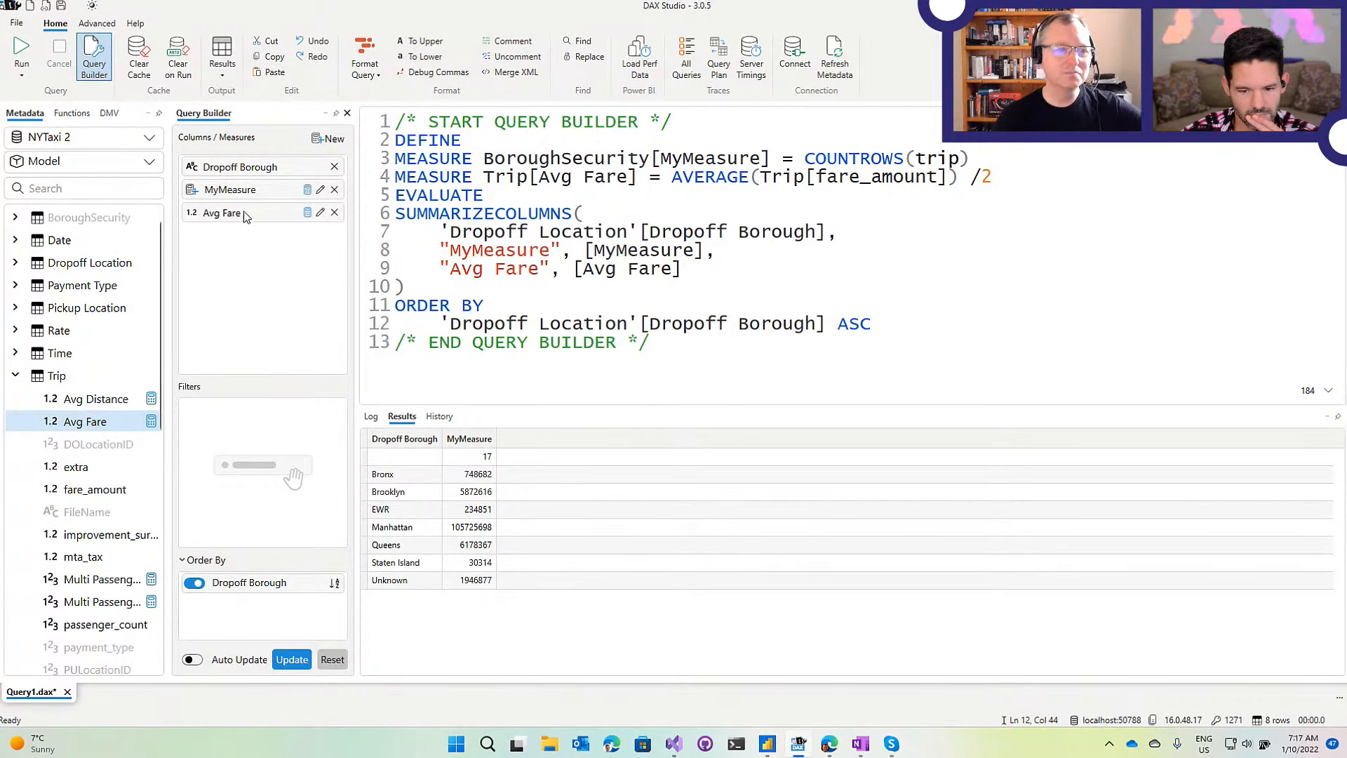
left_click(265, 226)
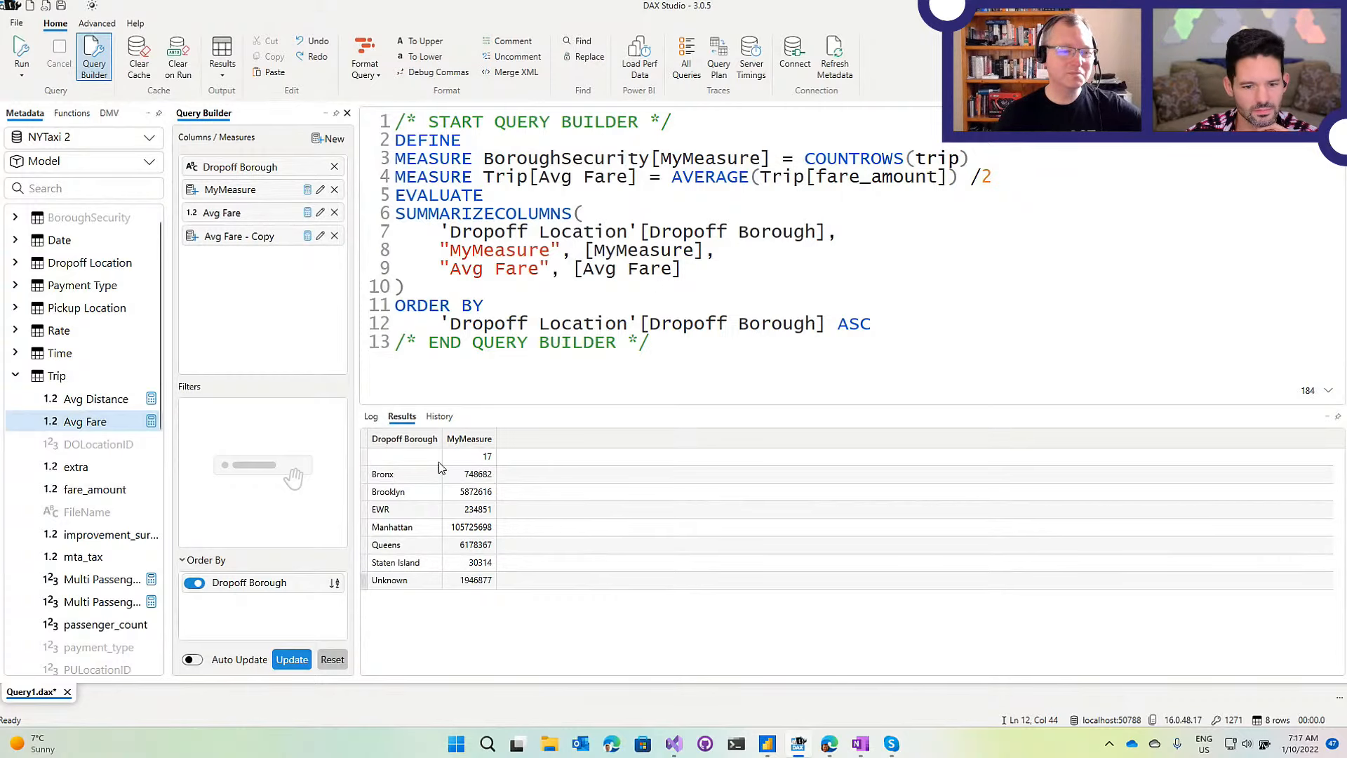
Remove the /2 from Avg Fare so it returns AVERAGE(Trip[fare_amount]).
left_click(320, 237)
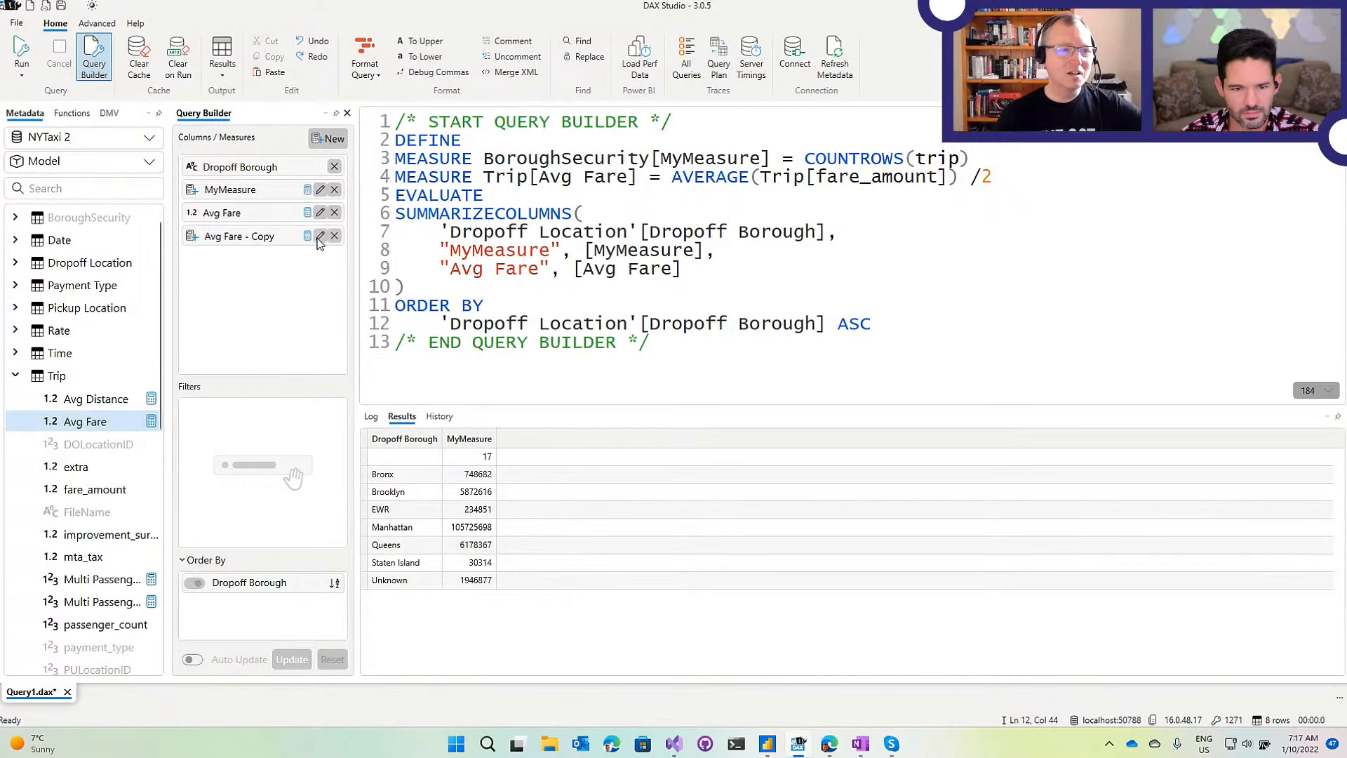
left_click(659, 209)
key("BackSpace")
left_click(1241, 364)
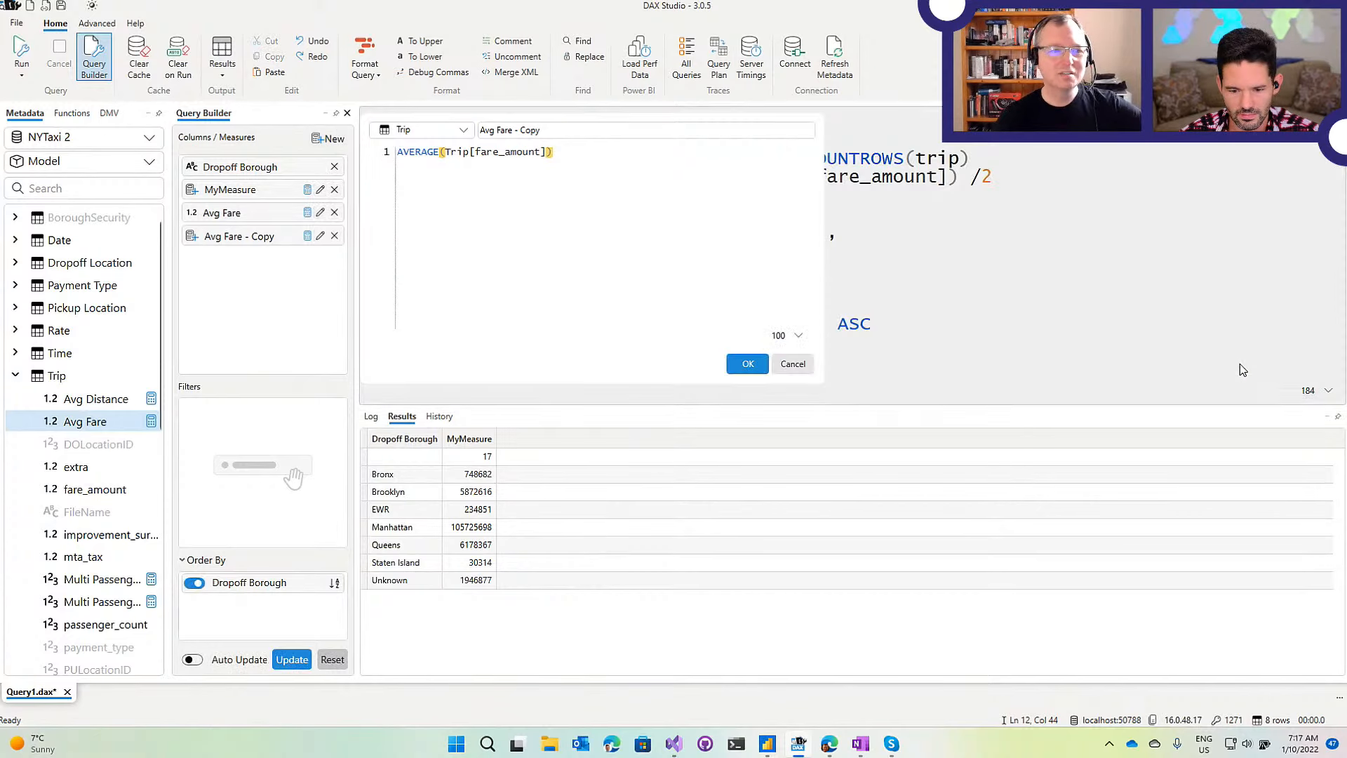
left_click(321, 212)
left_click_drag(550, 155, 587, 151)
key("BackSpace")
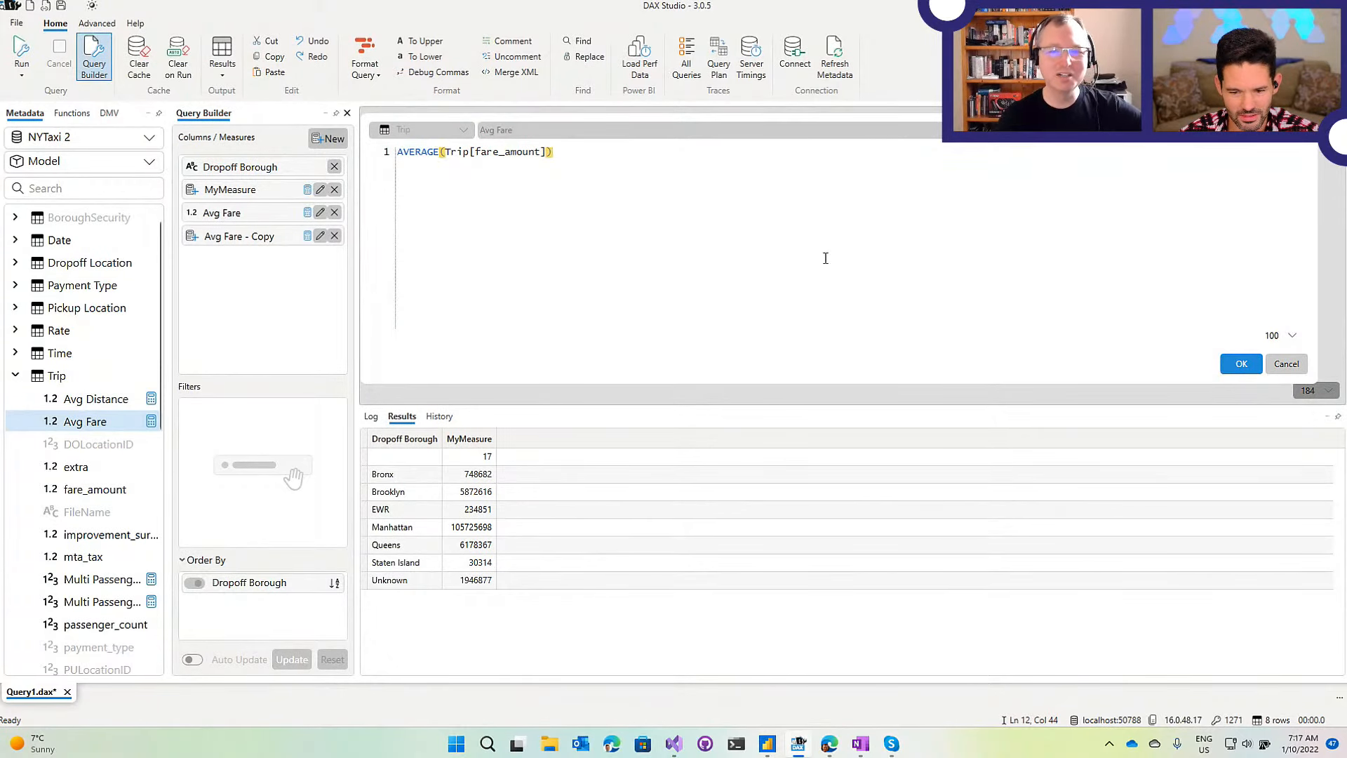
left_click(1256, 364)
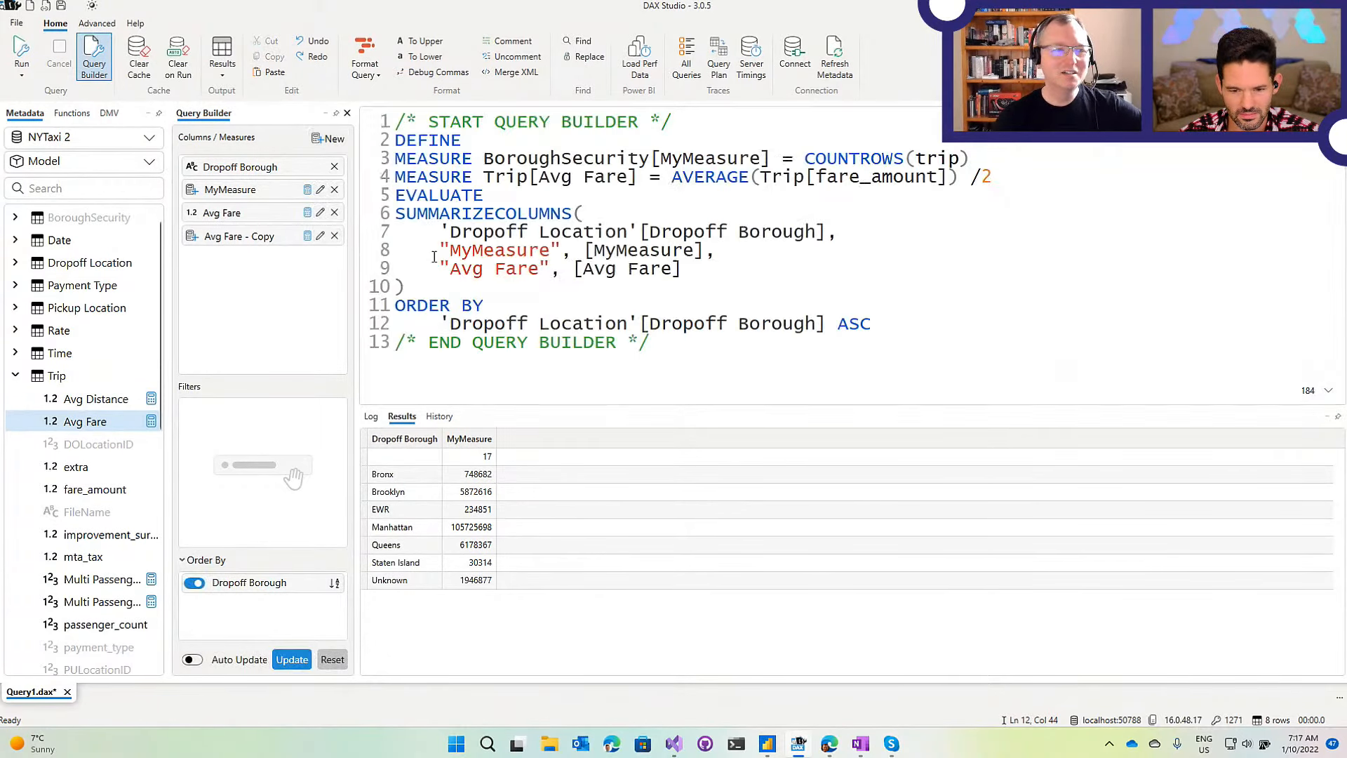
Append /2 to Avg Fare - Copy's expression and rerun the query builder.
left_click(320, 236)
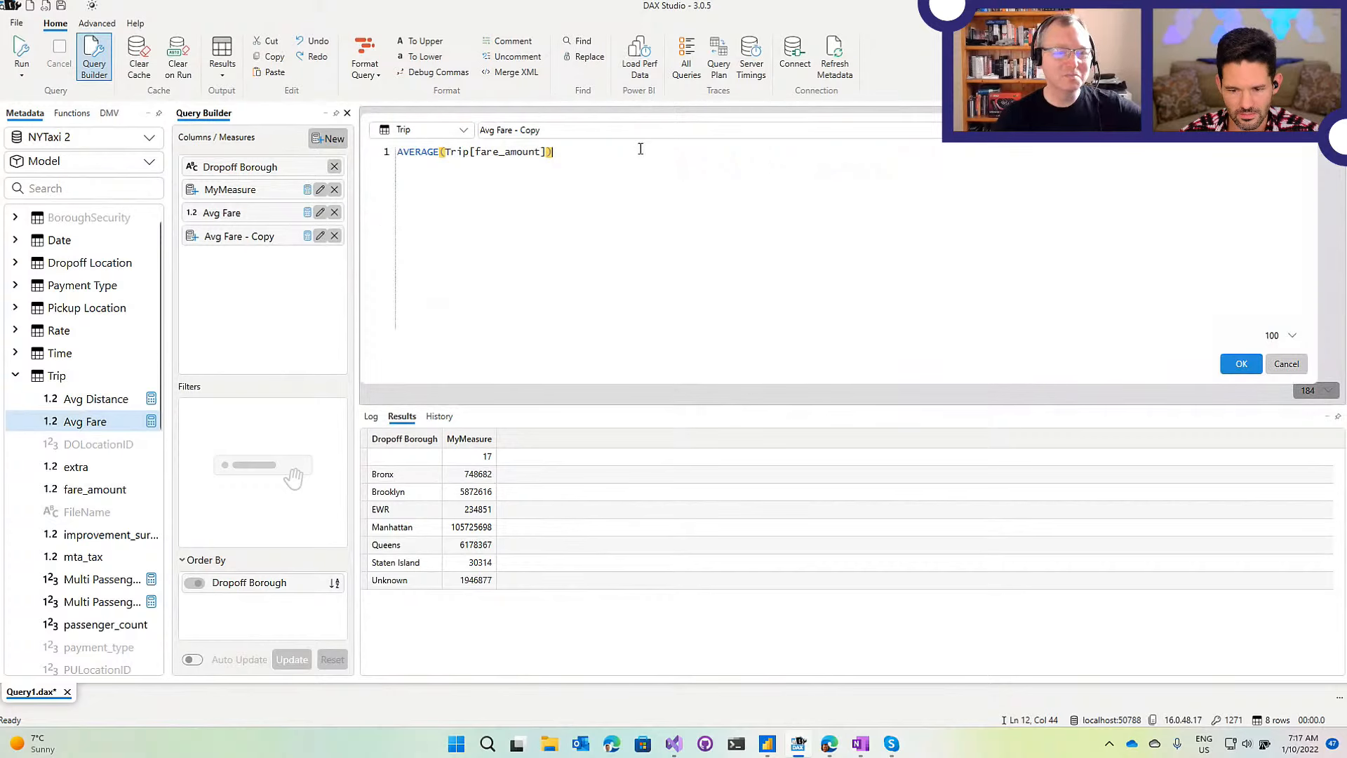
type("/2")
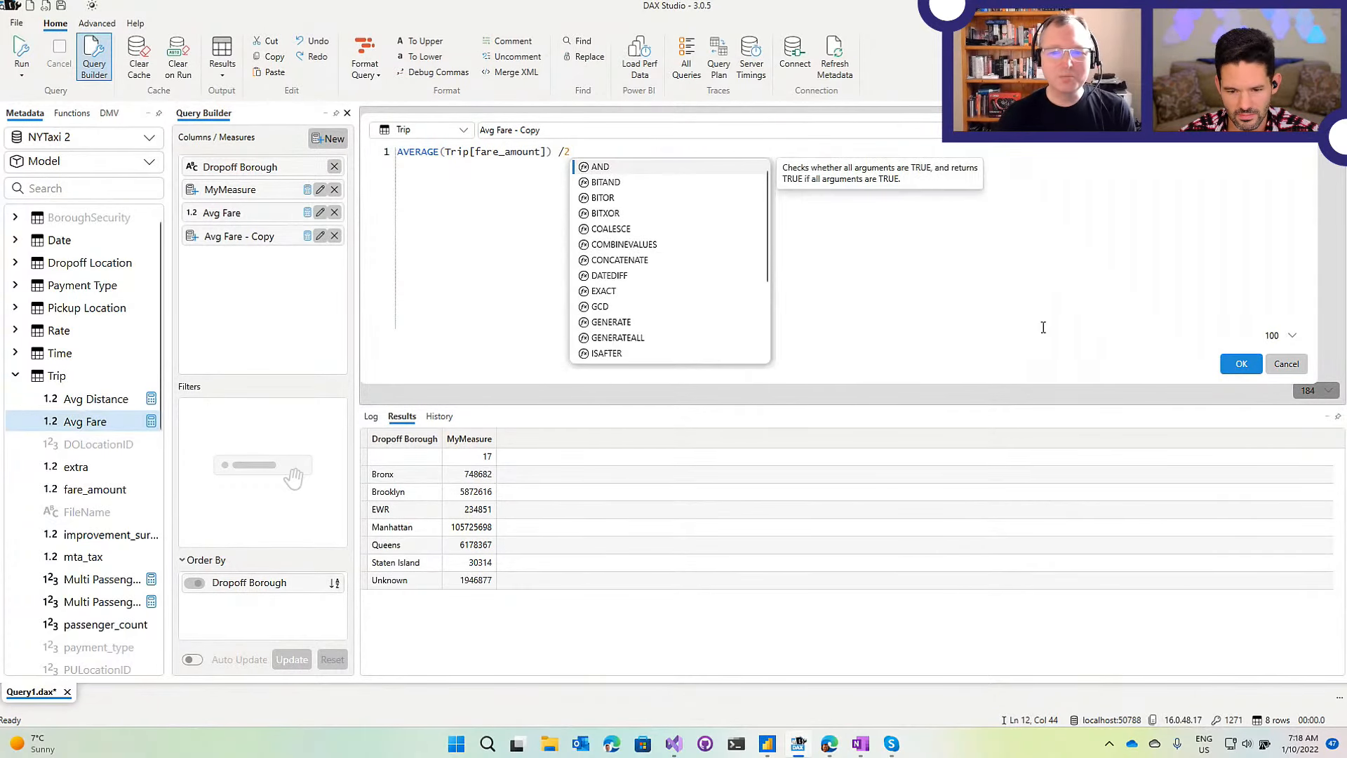
left_click(1241, 364)
left_click(22, 55)
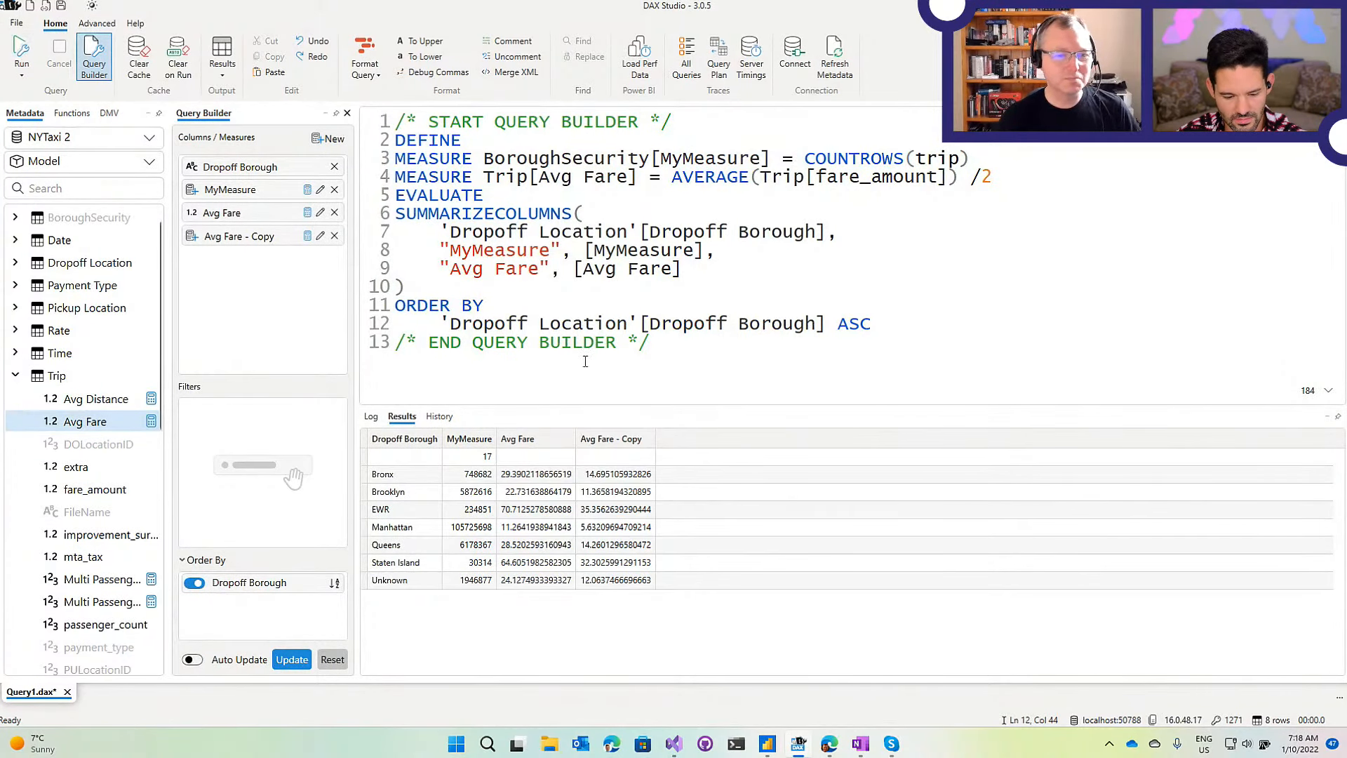
left_click(540, 480)
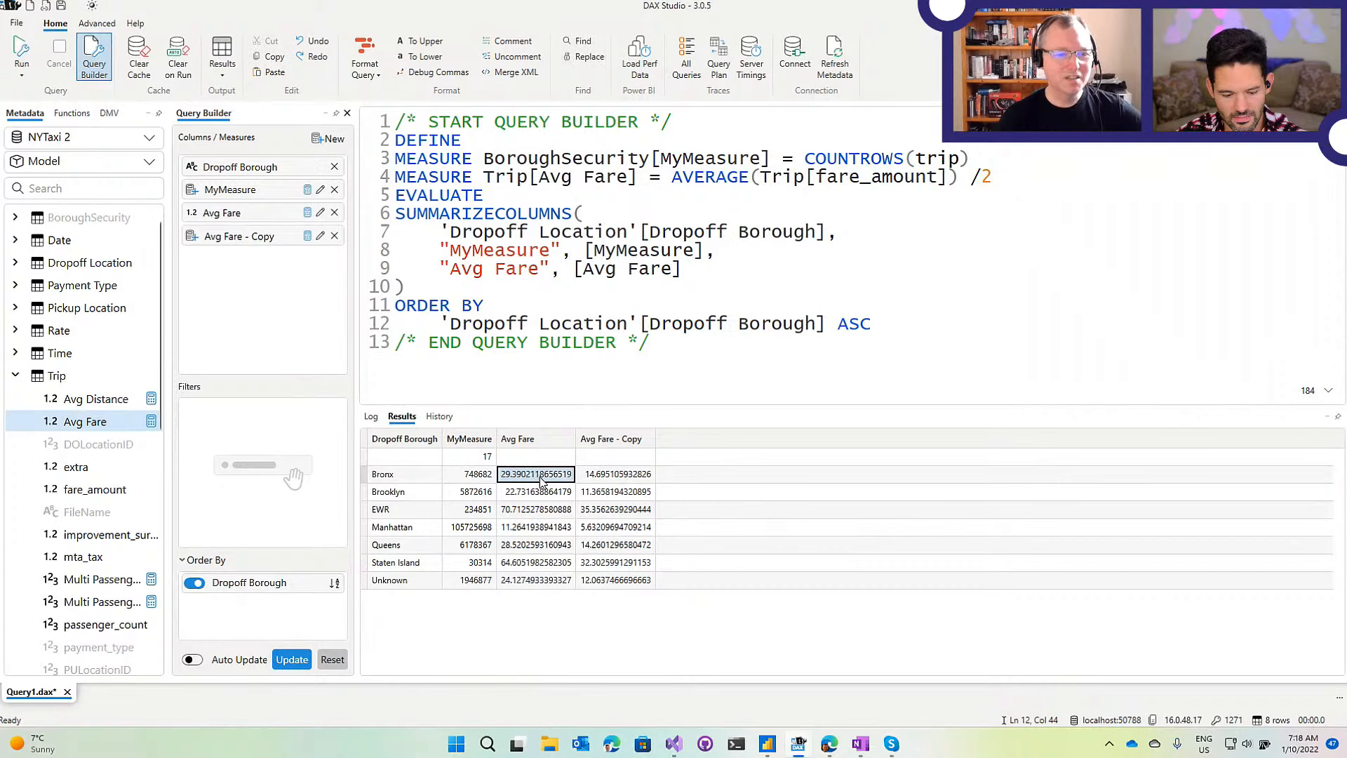
left_click(607, 483)
left_click(519, 479)
left_click(630, 477)
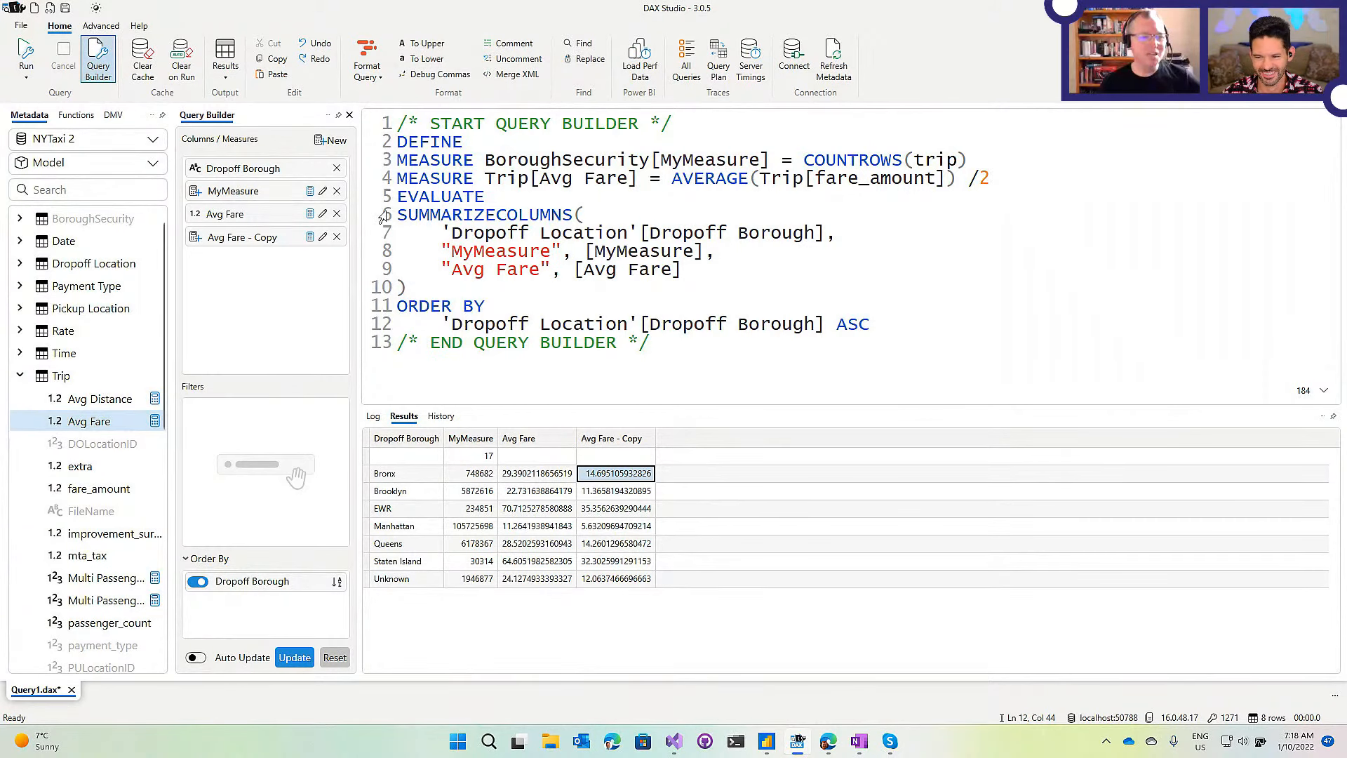
left_click(323, 191)
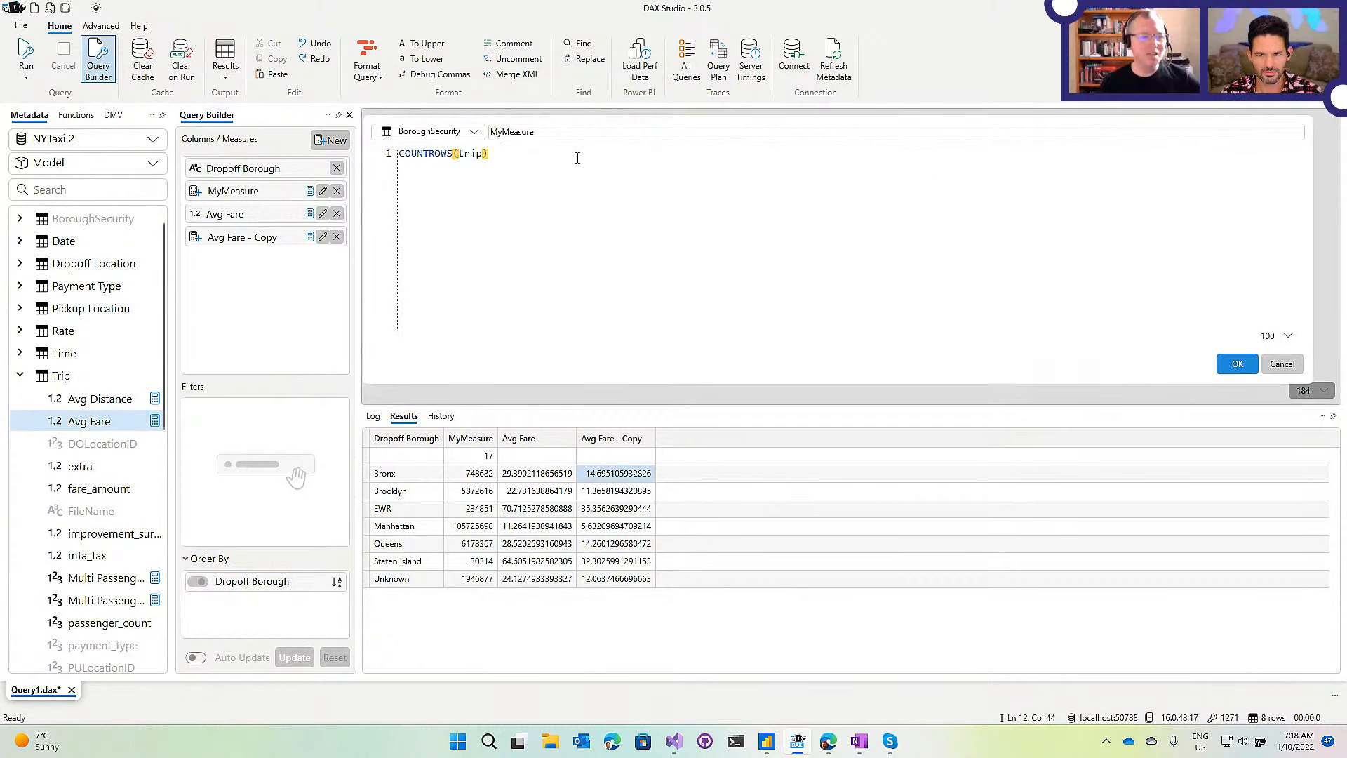
left_click(1282, 363)
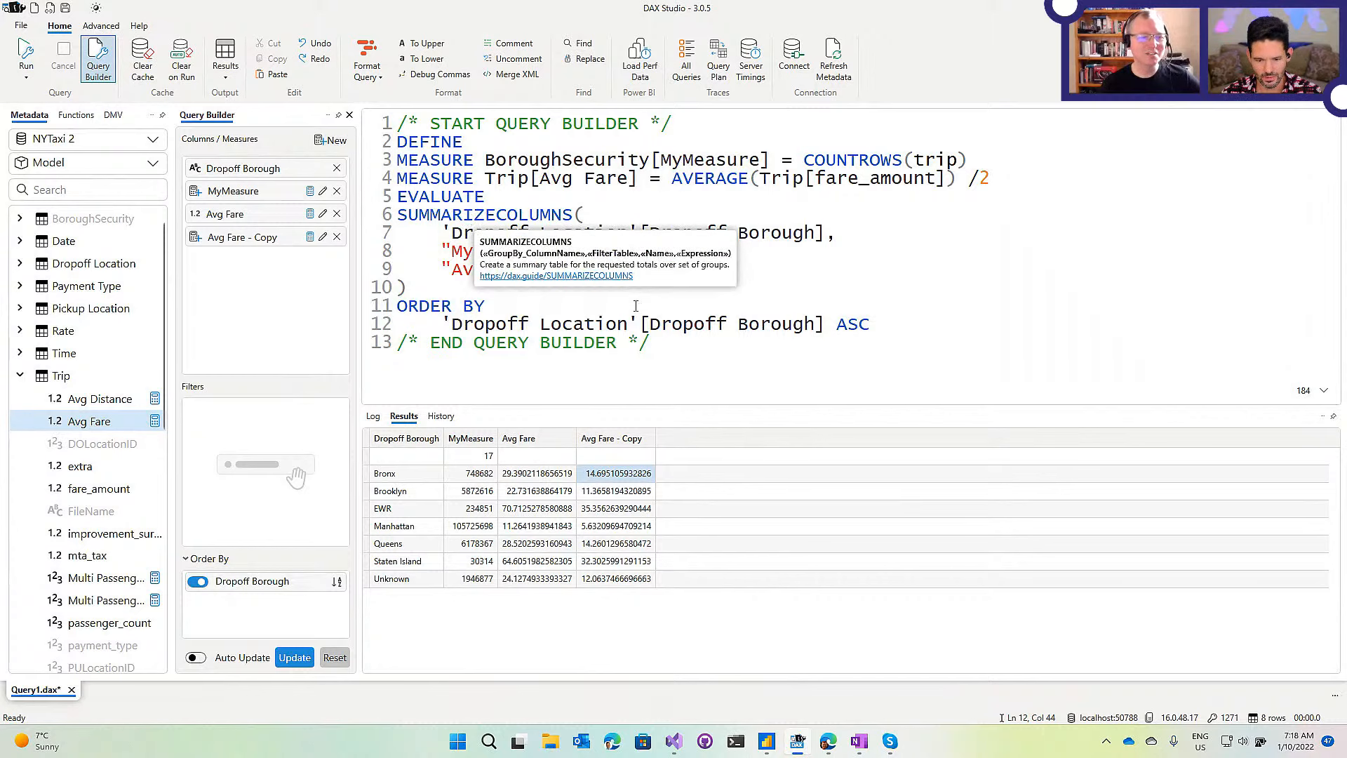
left_click(1088, 266)
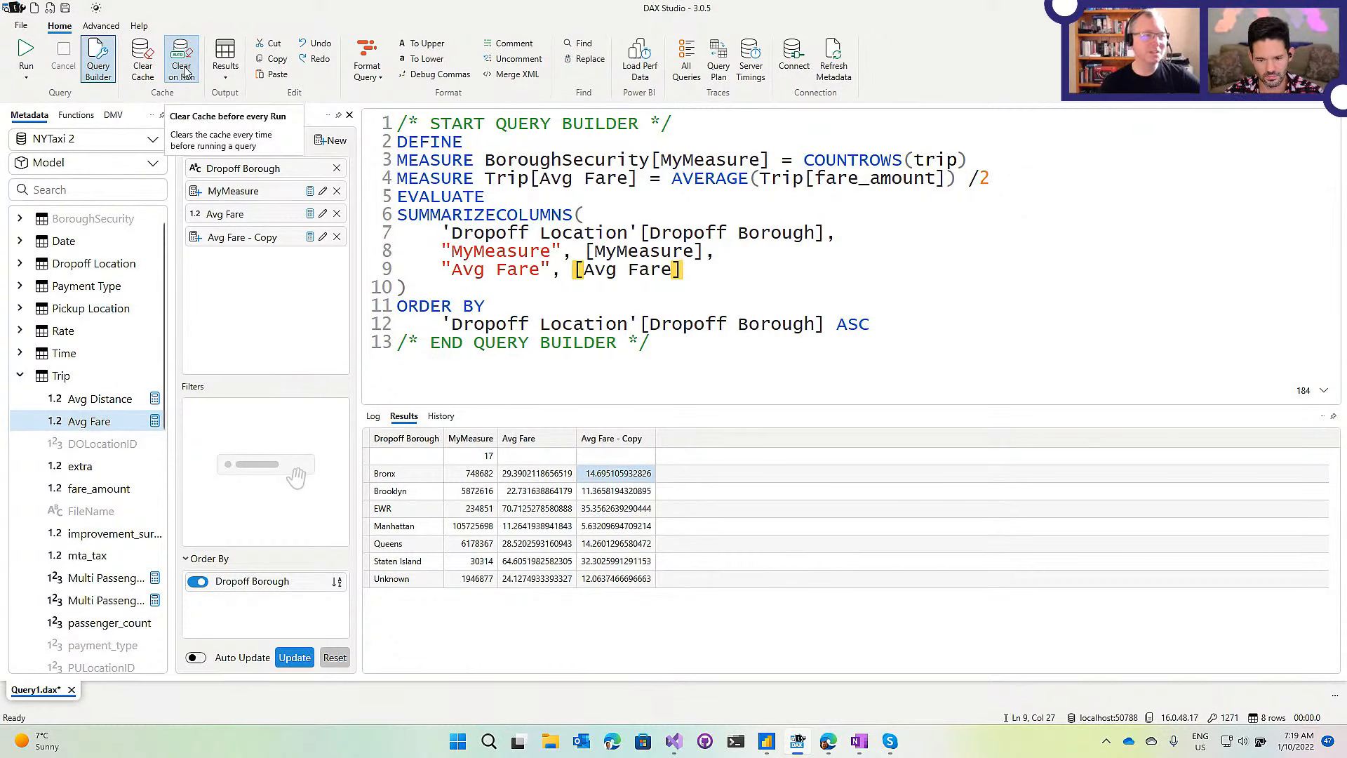
Use the Run dropdown to run the query text in the editor.
left_click(26, 77)
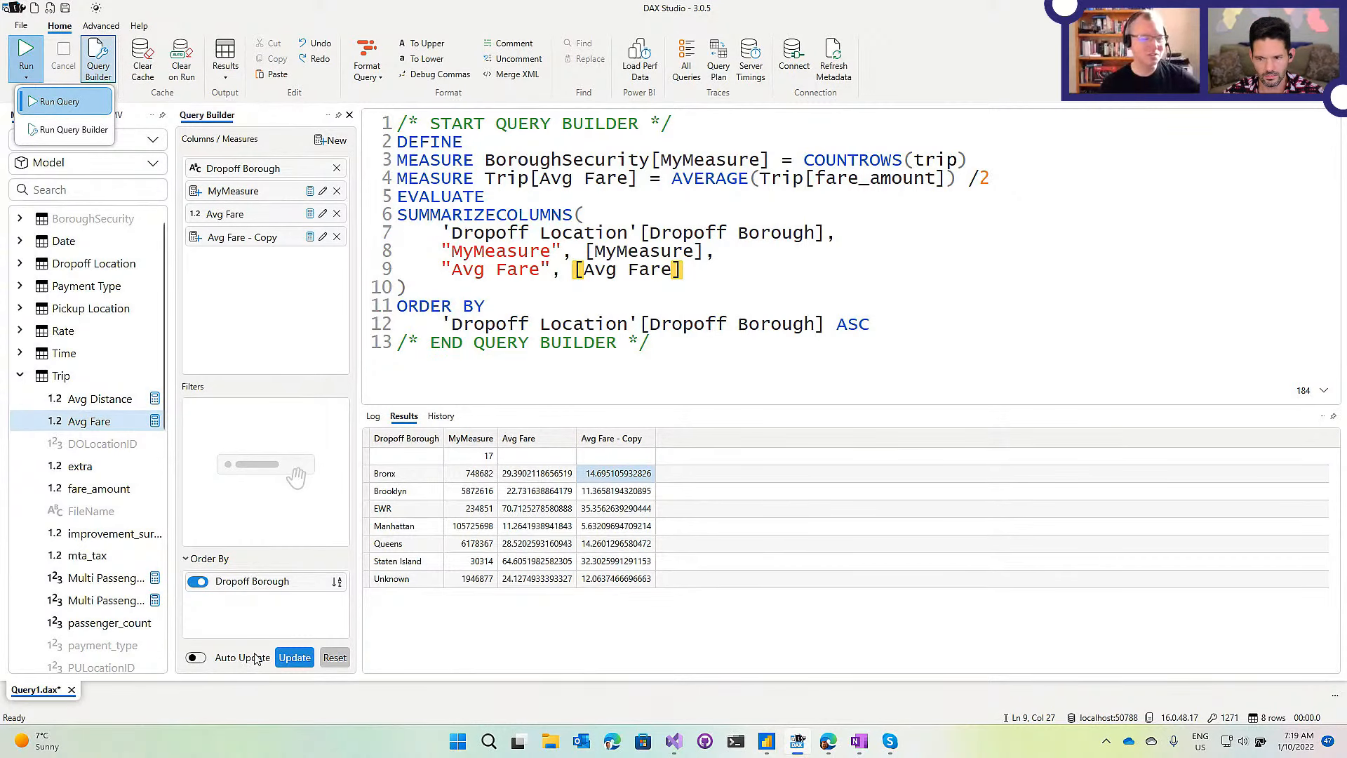
left_click(60, 101)
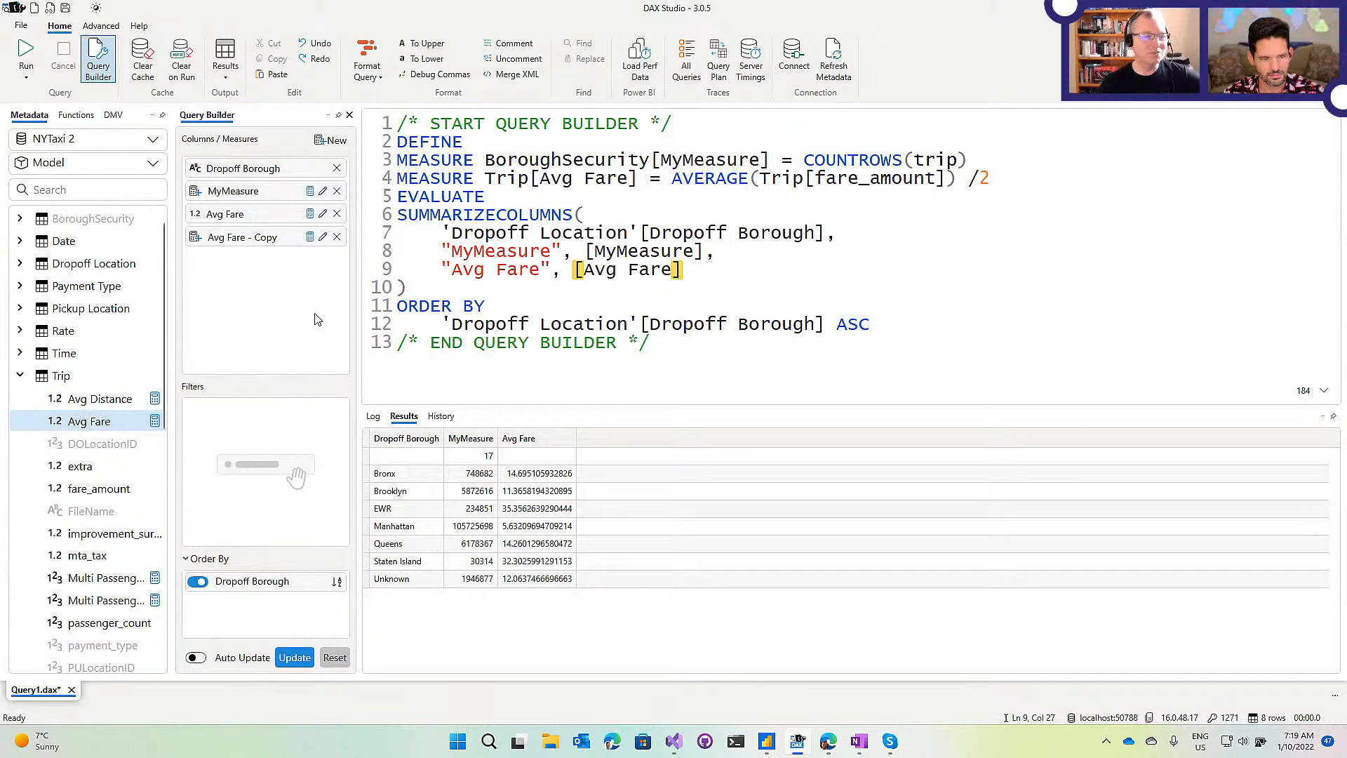
left_click(26, 75)
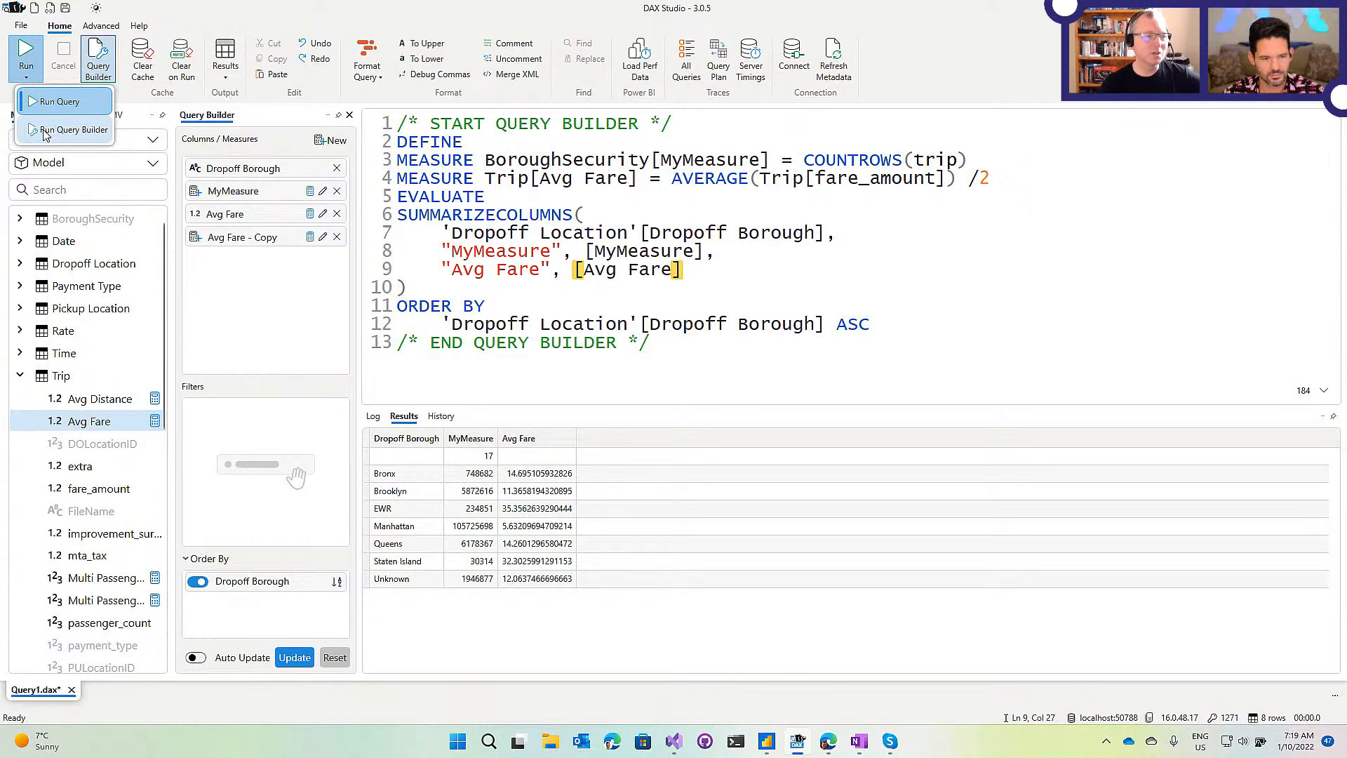
left_click(593, 160)
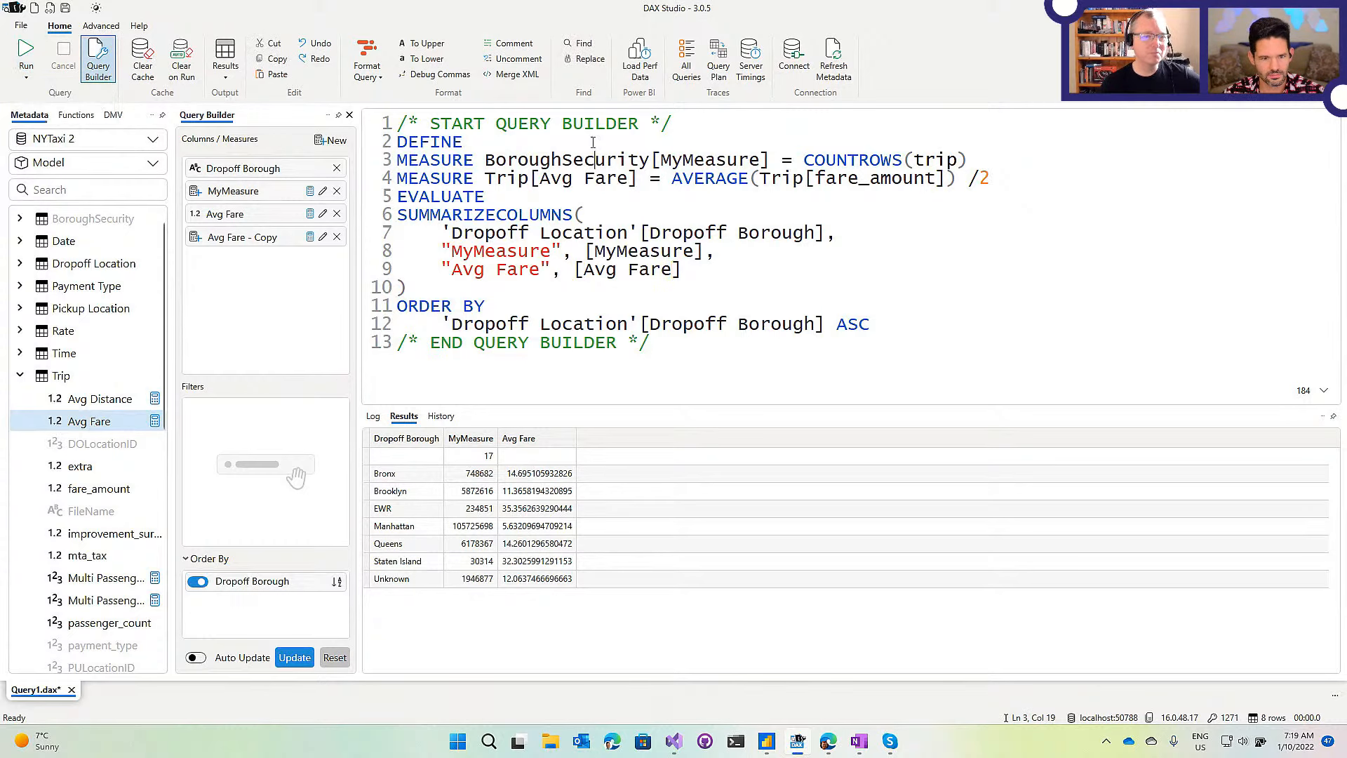
Select portions of the query code, then delete Avg Fare - Copy from the Query Builder.
left_click_drag(673, 351, 455, 160)
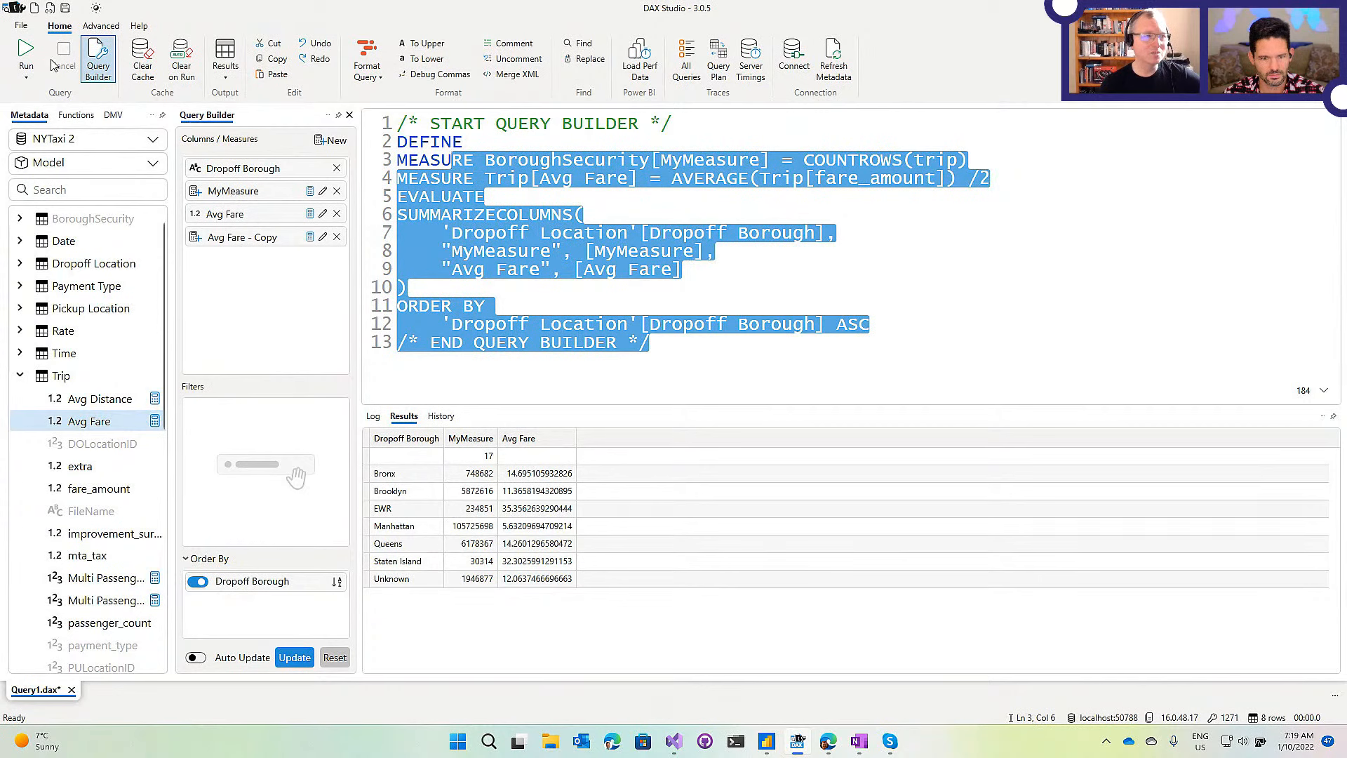
left_click(26, 74)
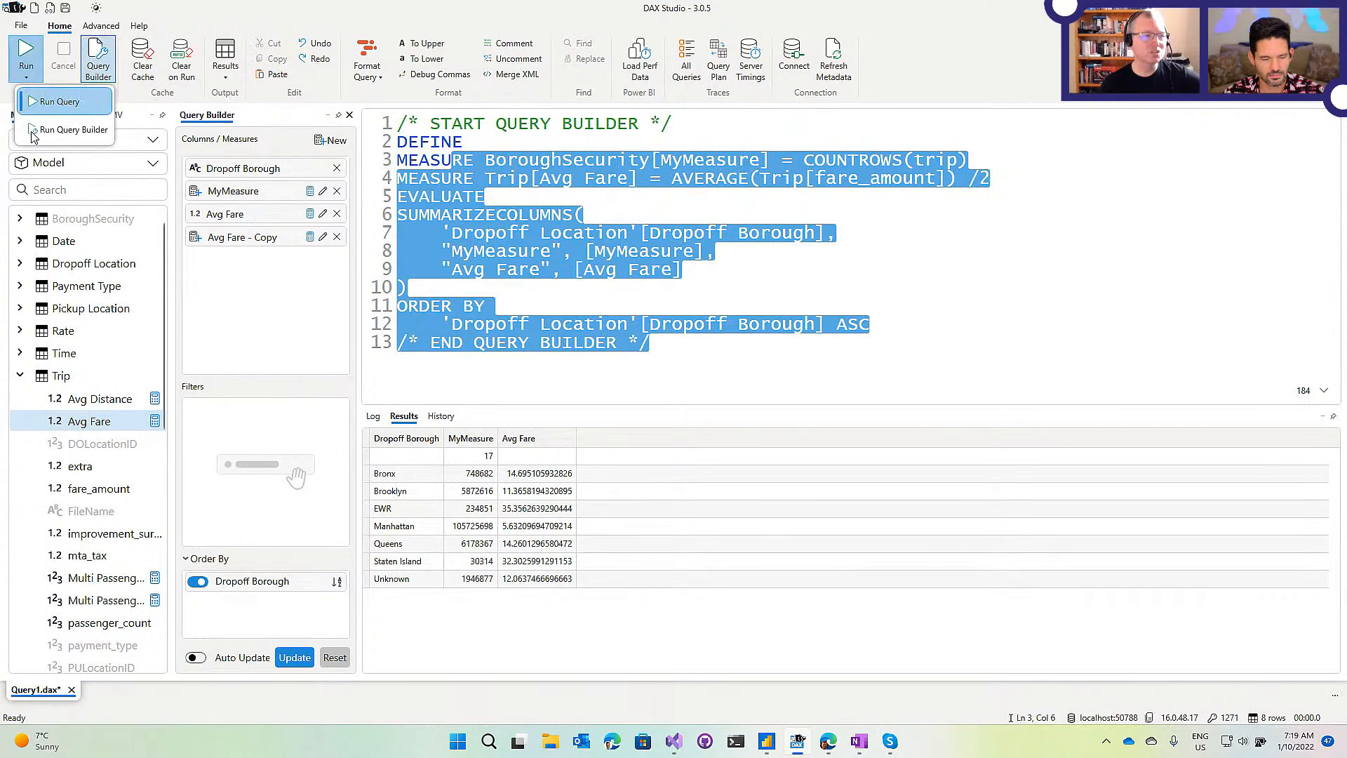
left_click(581, 239)
left_click(581, 238)
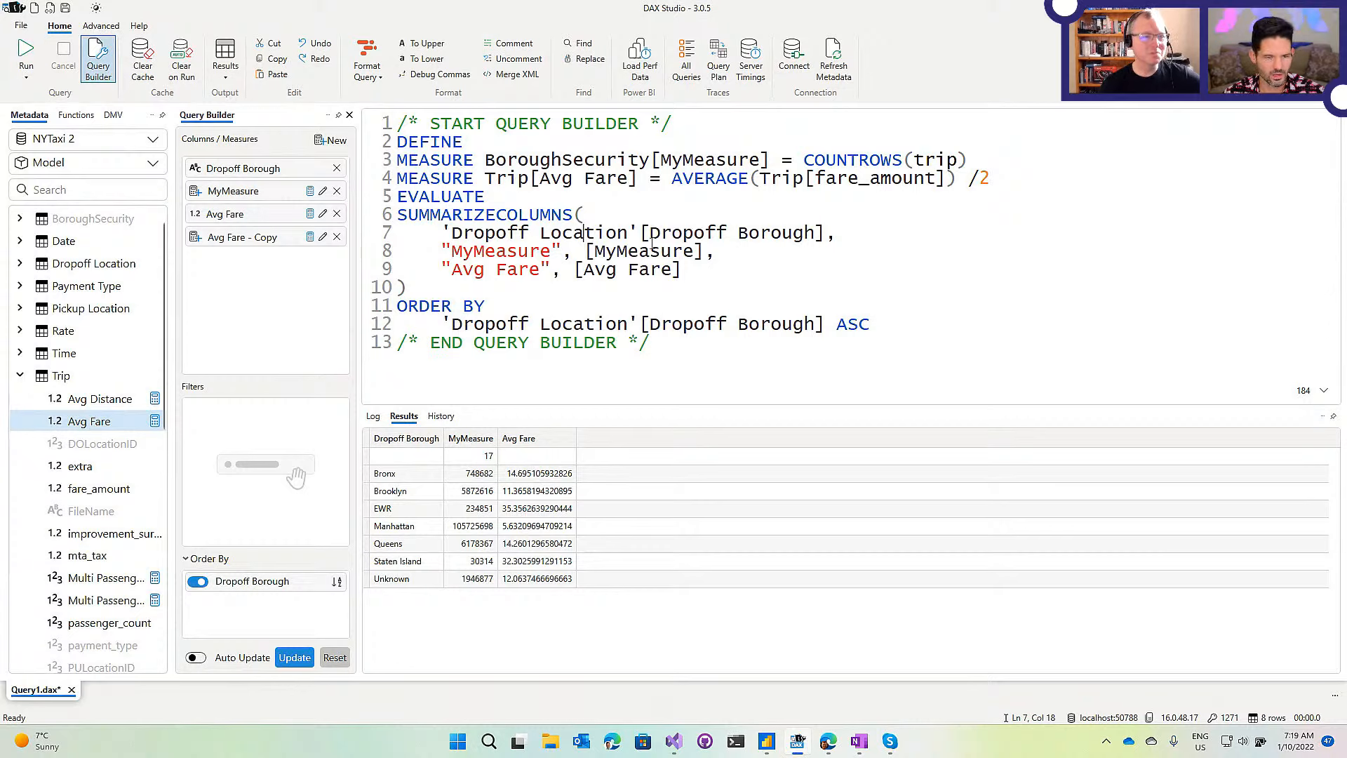
left_click(598, 215)
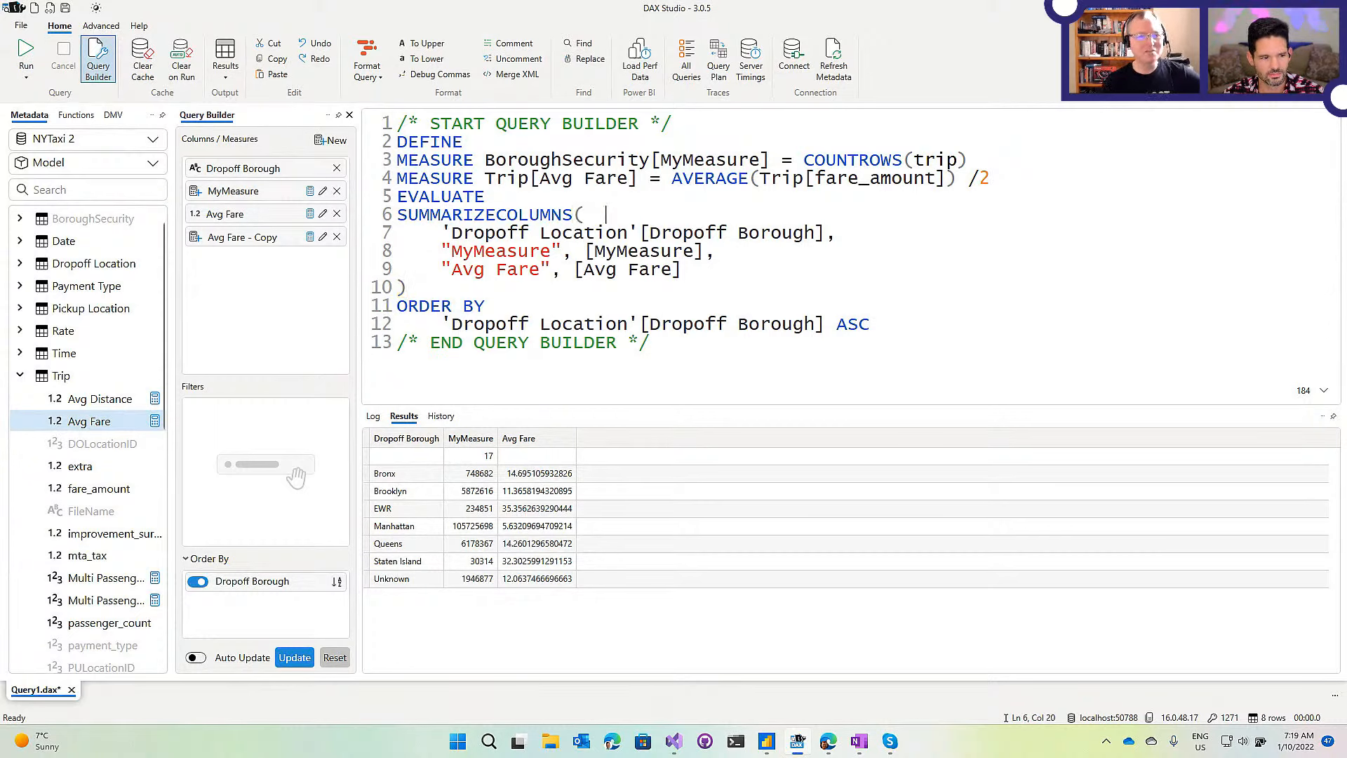
left_click_drag(714, 323, 583, 178)
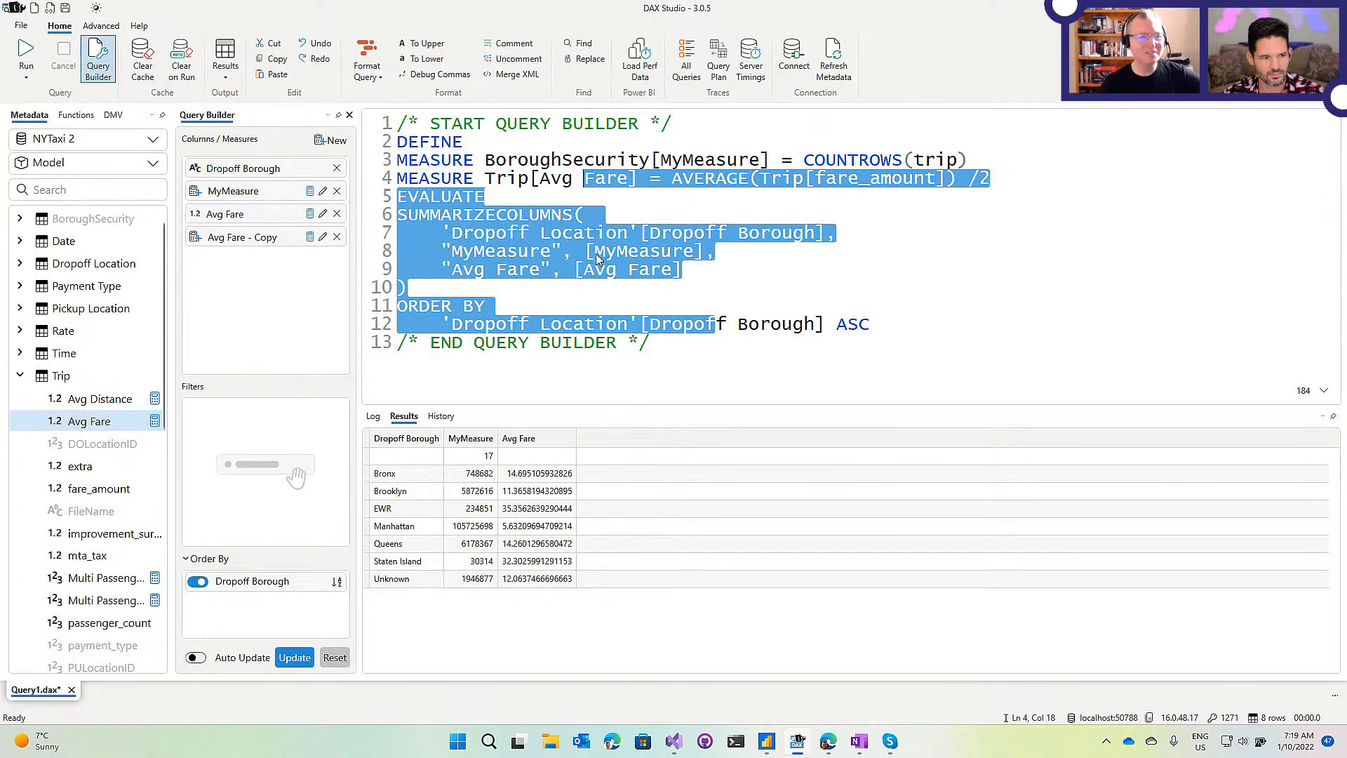
left_click(594, 197)
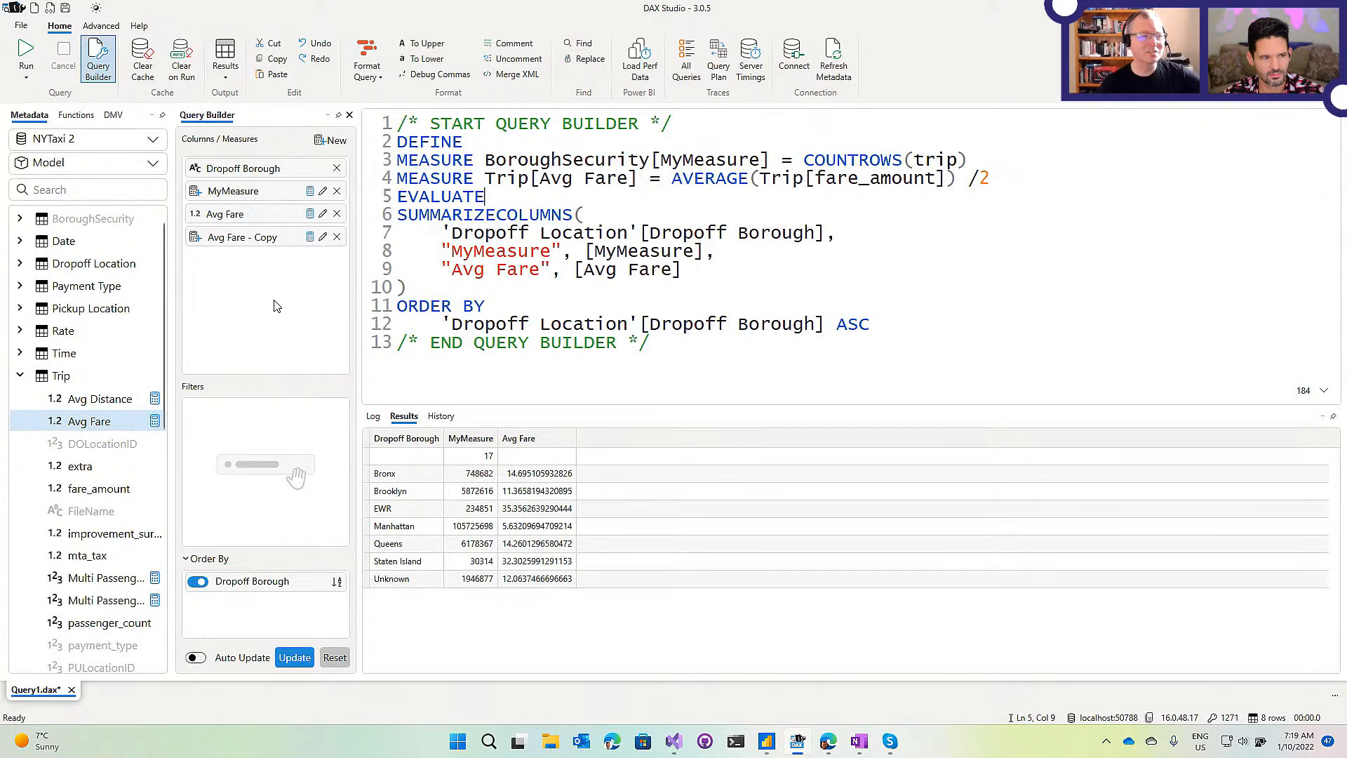
left_click(337, 237)
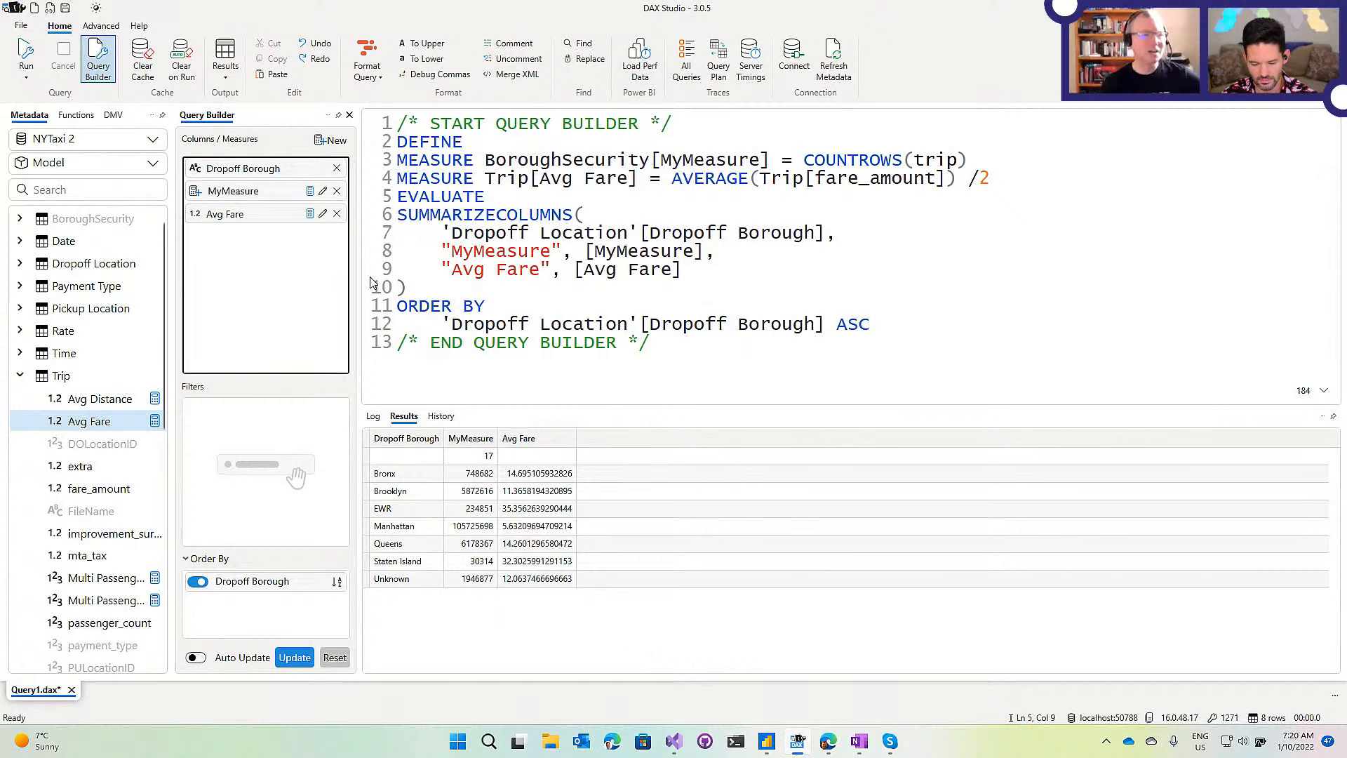
left_click_drag(659, 346, 376, 113)
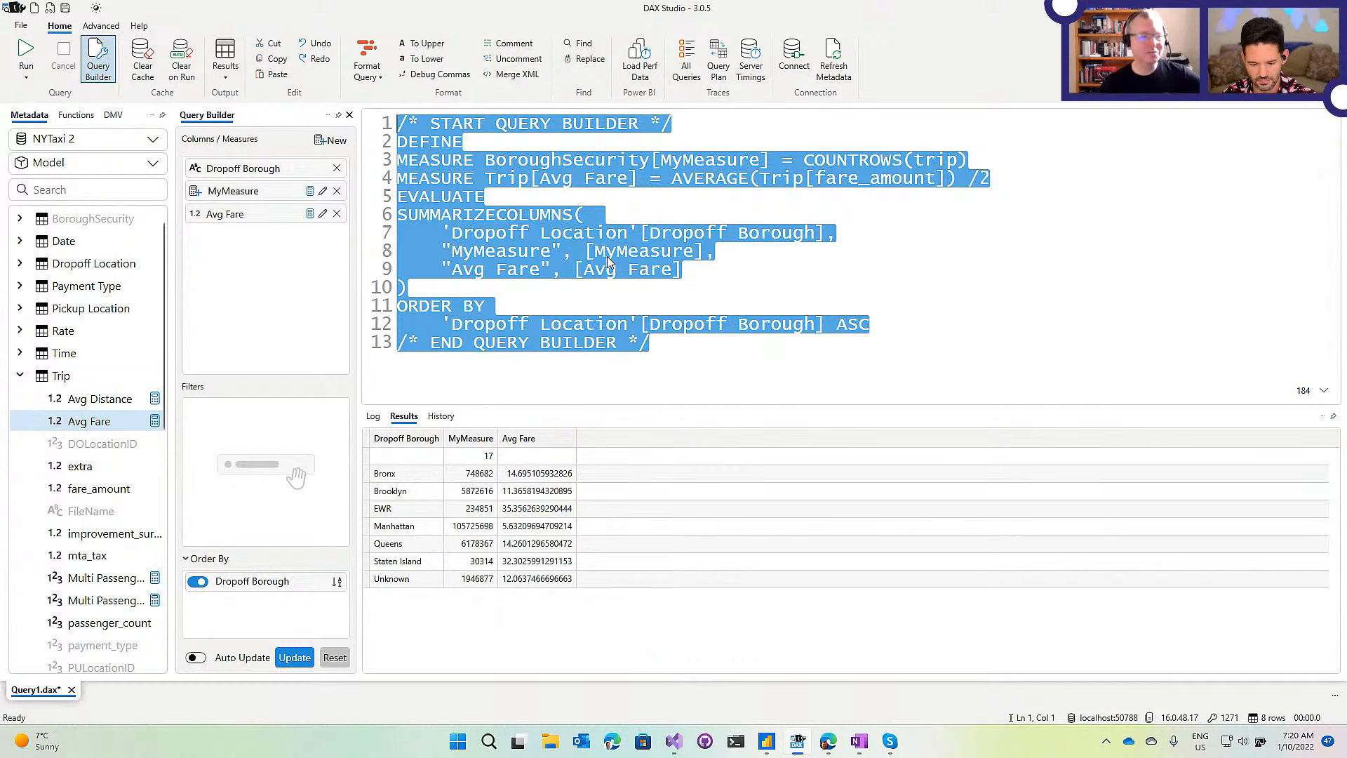
left_click(545, 196)
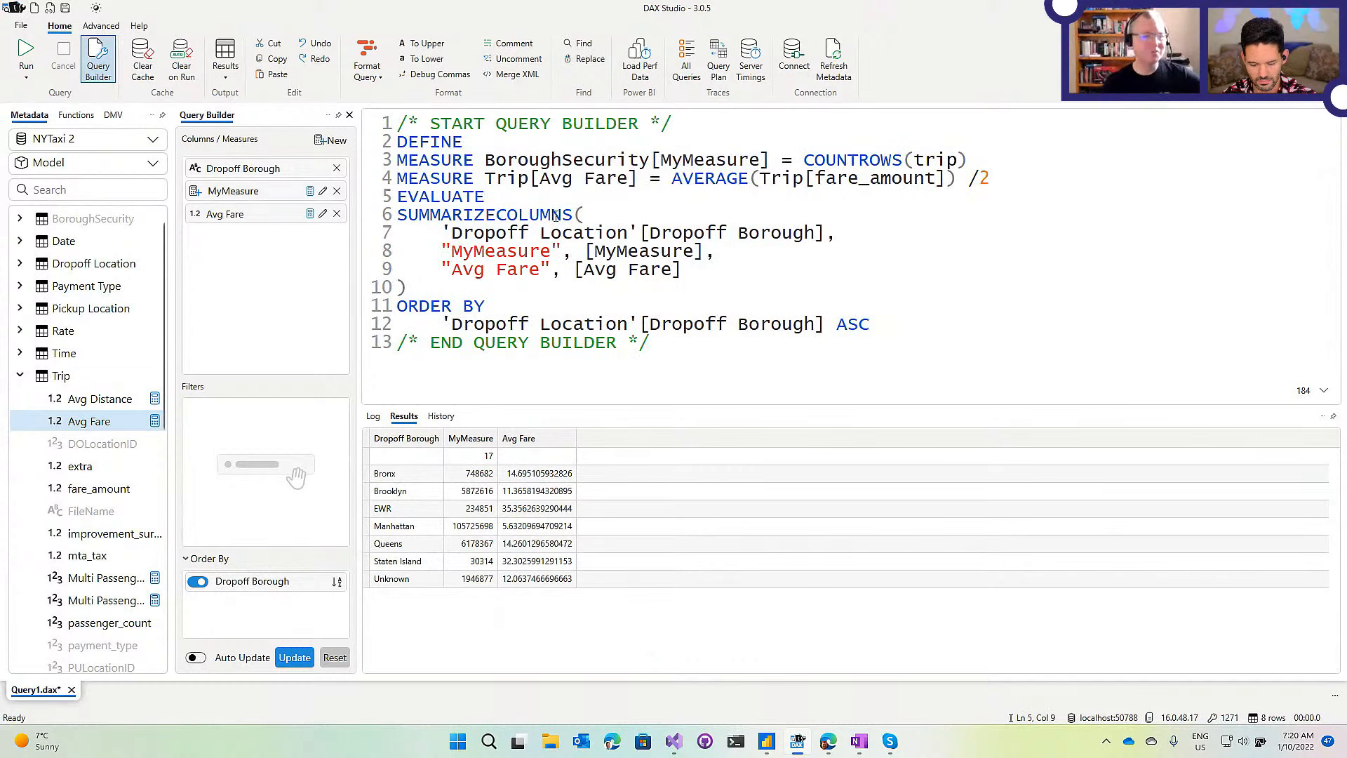
left_click_drag(674, 349, 351, 118)
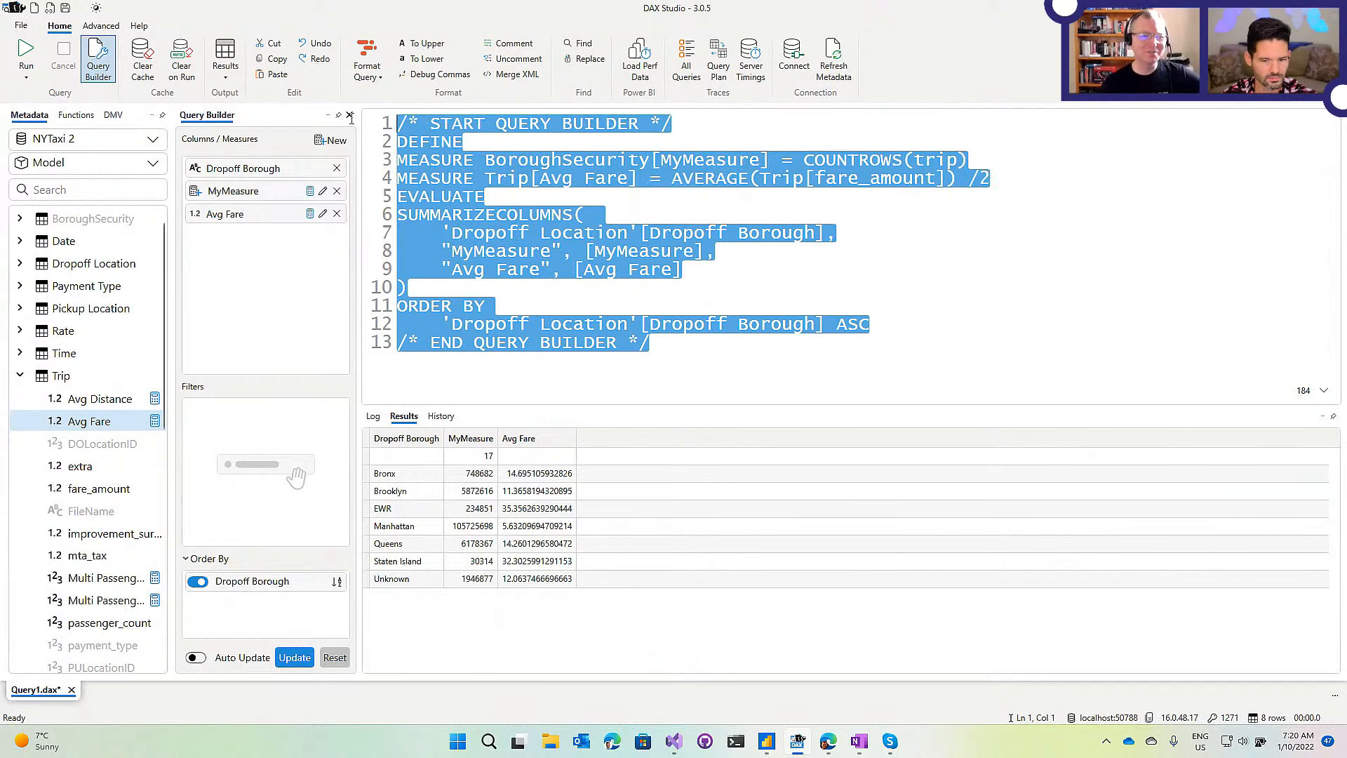
left_click(248, 305)
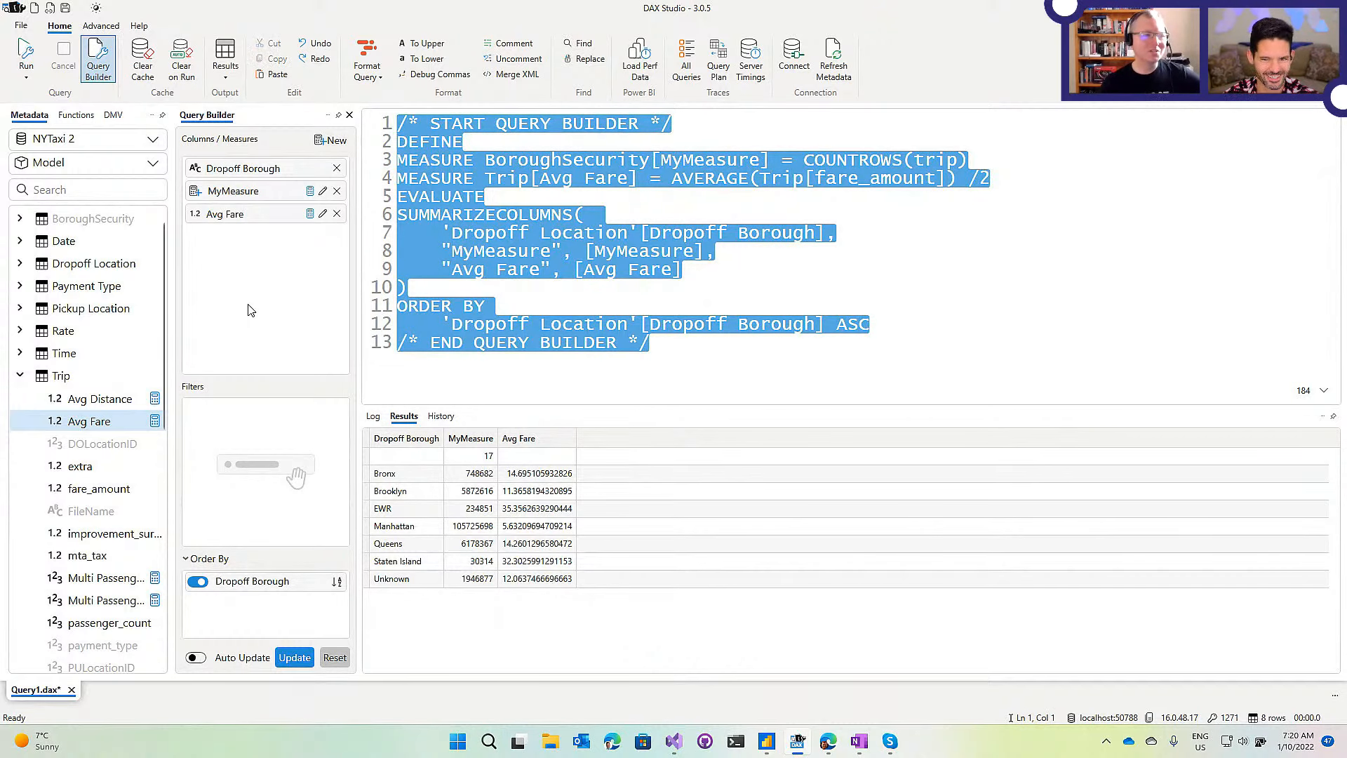
left_click(604, 215)
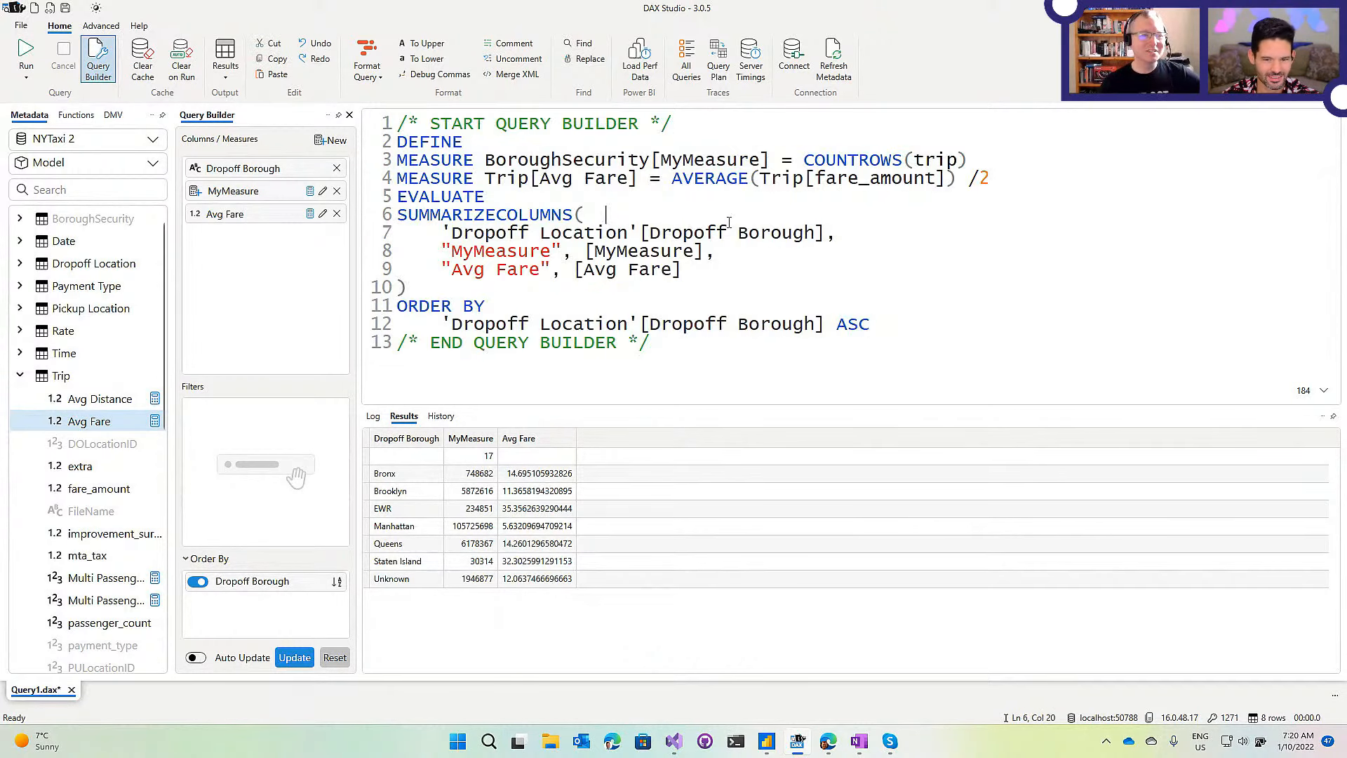
key("Up")
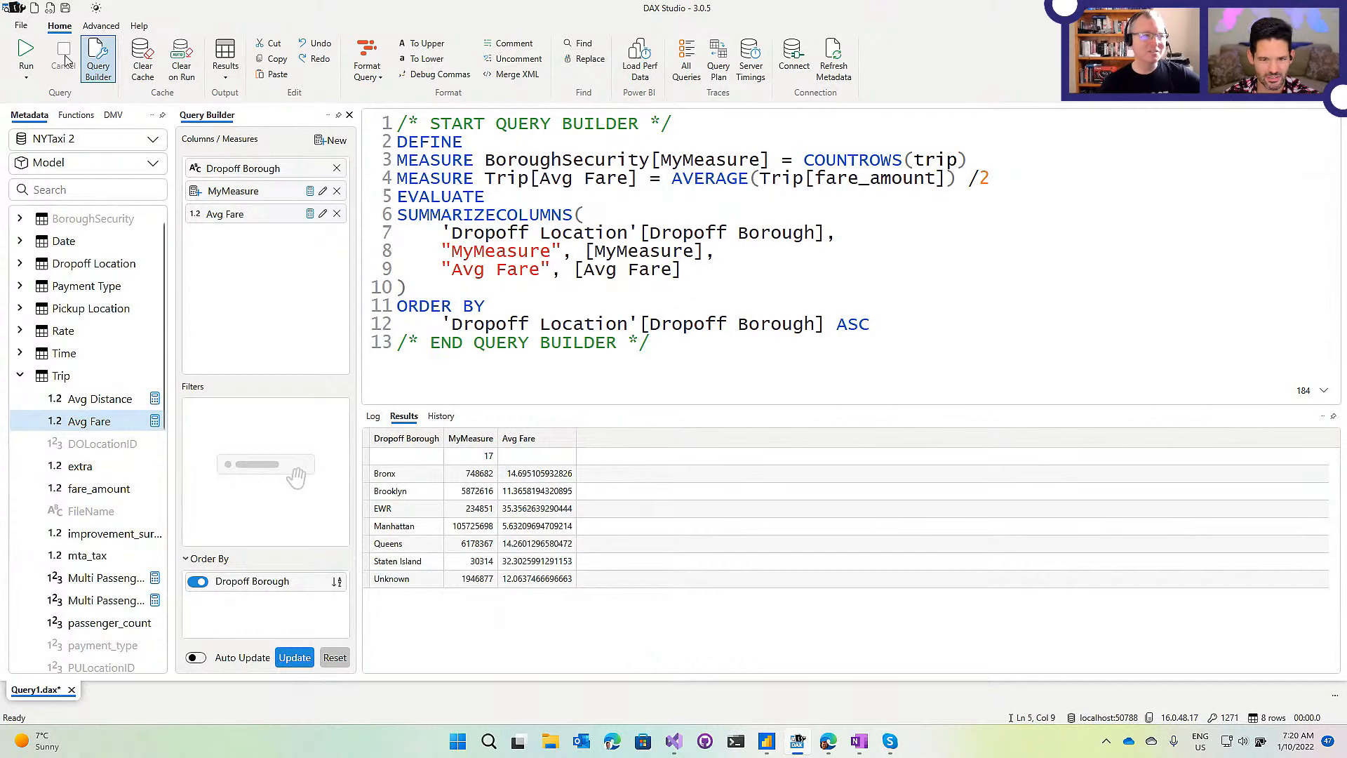
left_click(257, 247)
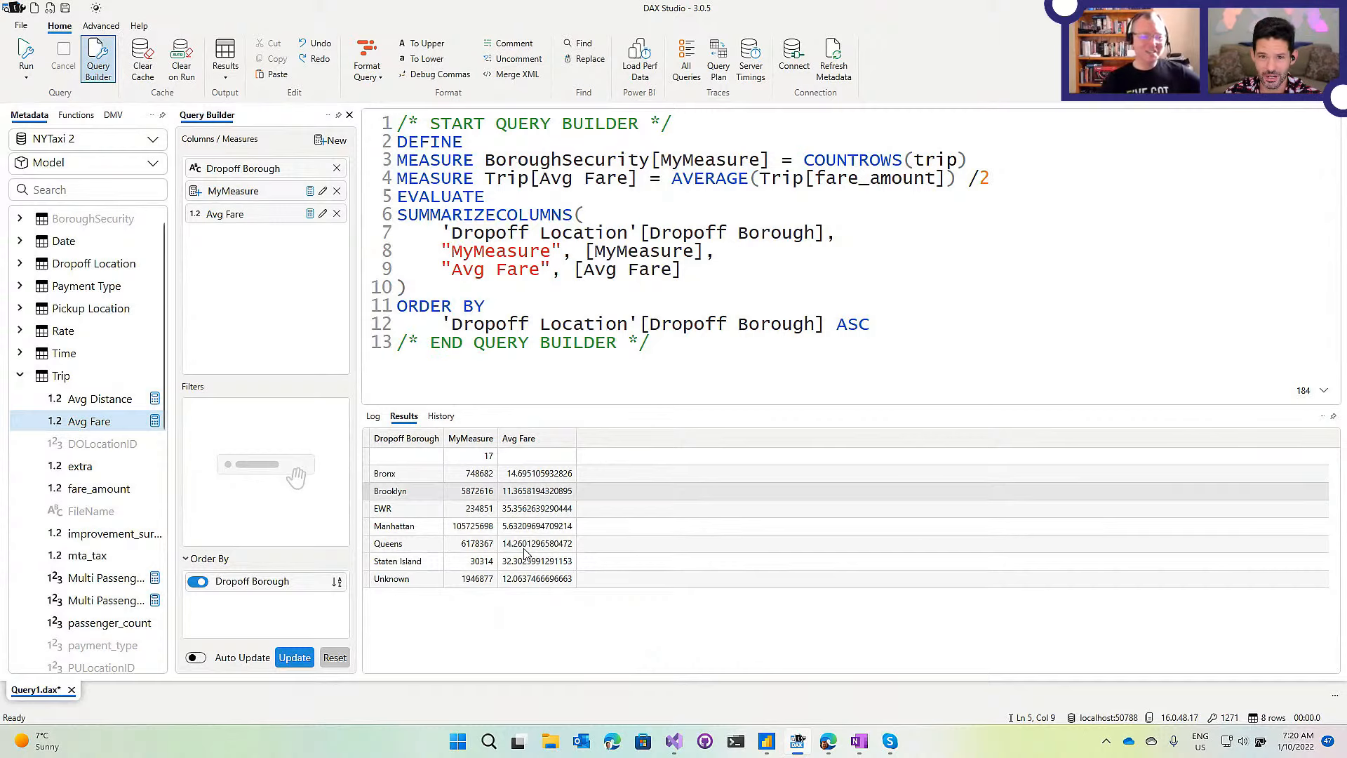
left_click(609, 214)
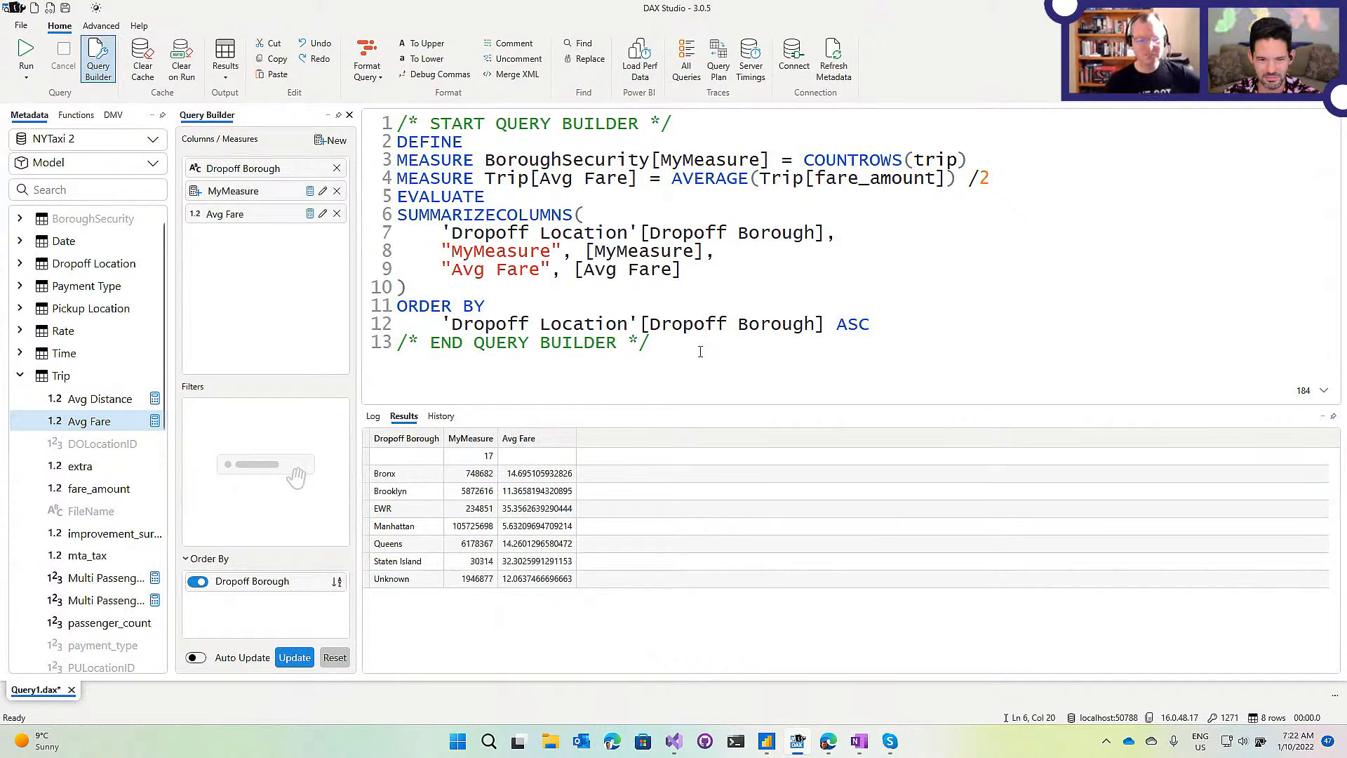
Select all the query text with Ctrl+A and delete it.
key("ctrl+a")
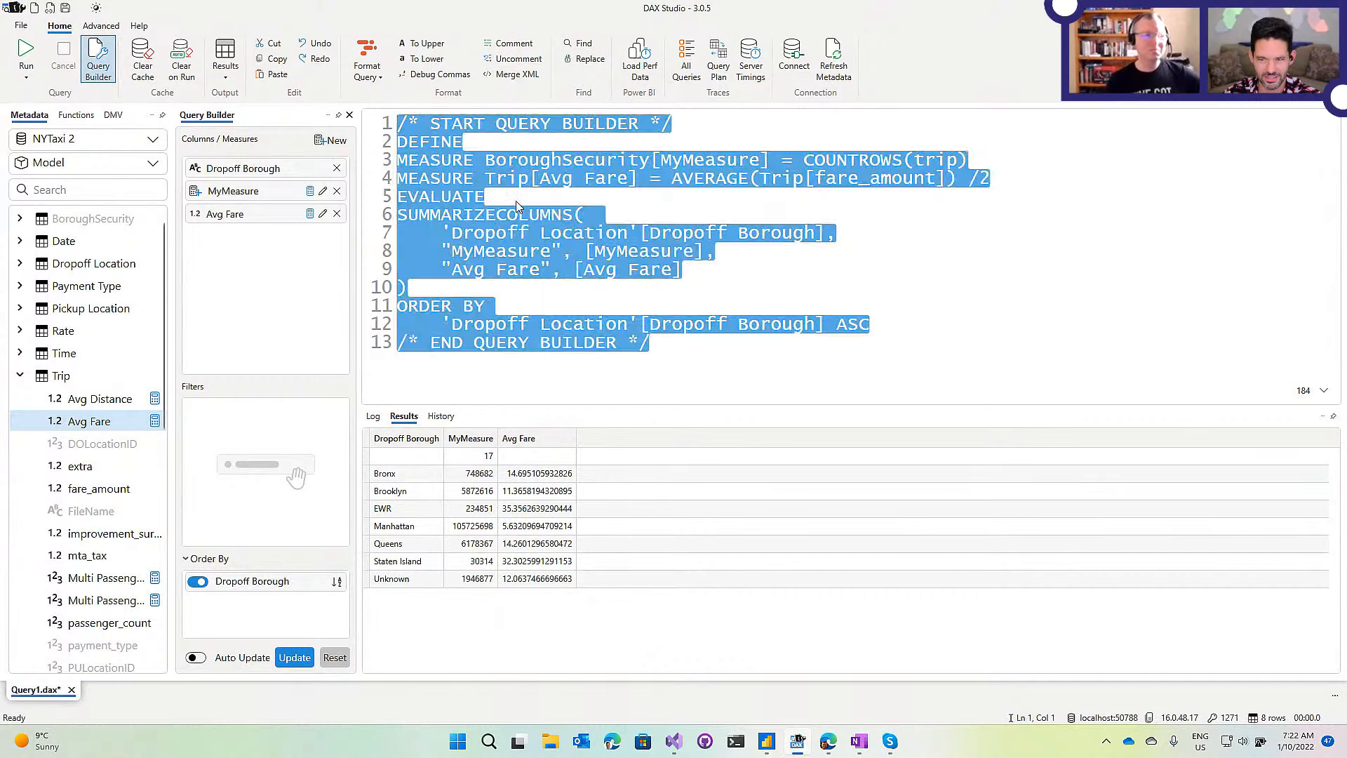
key("Delete")
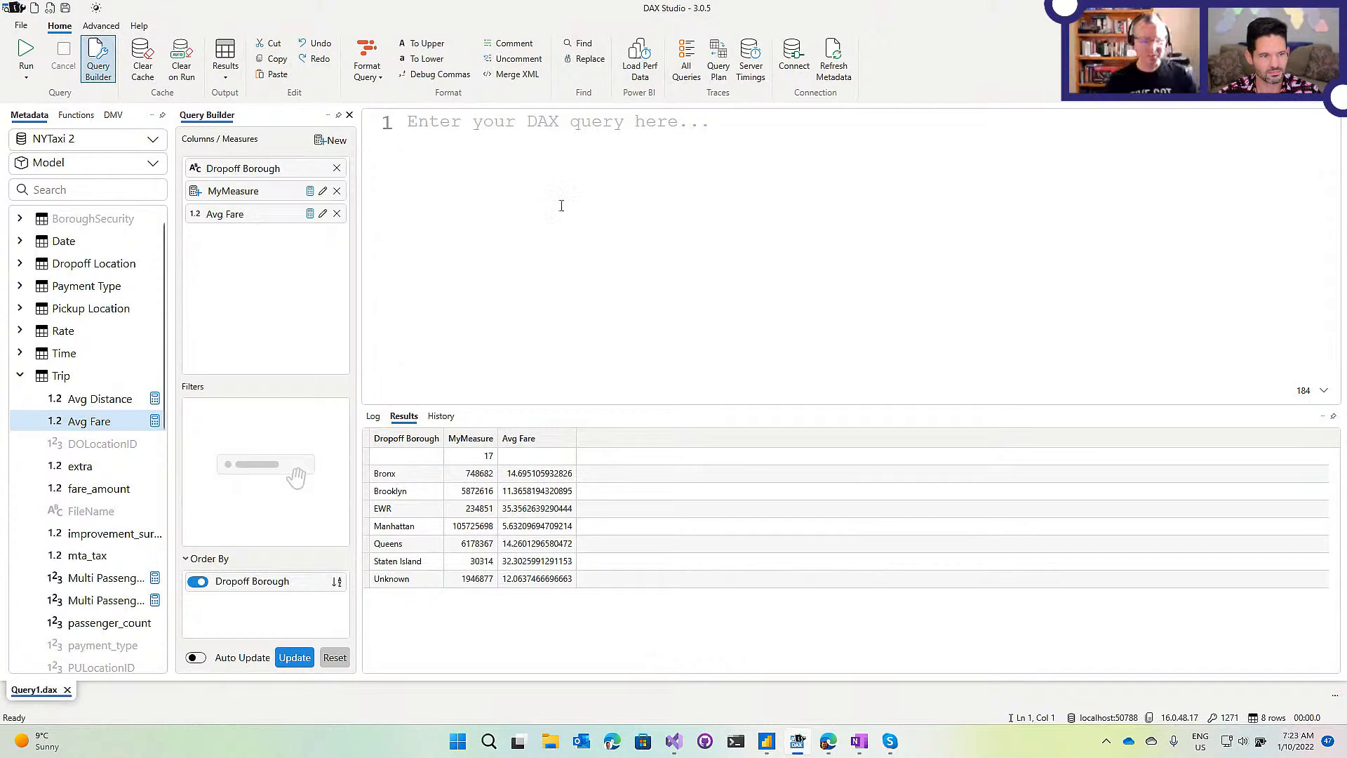
Use autocomplete to enter EVALUATE 'Pickup Location' in the editor.
type("e")
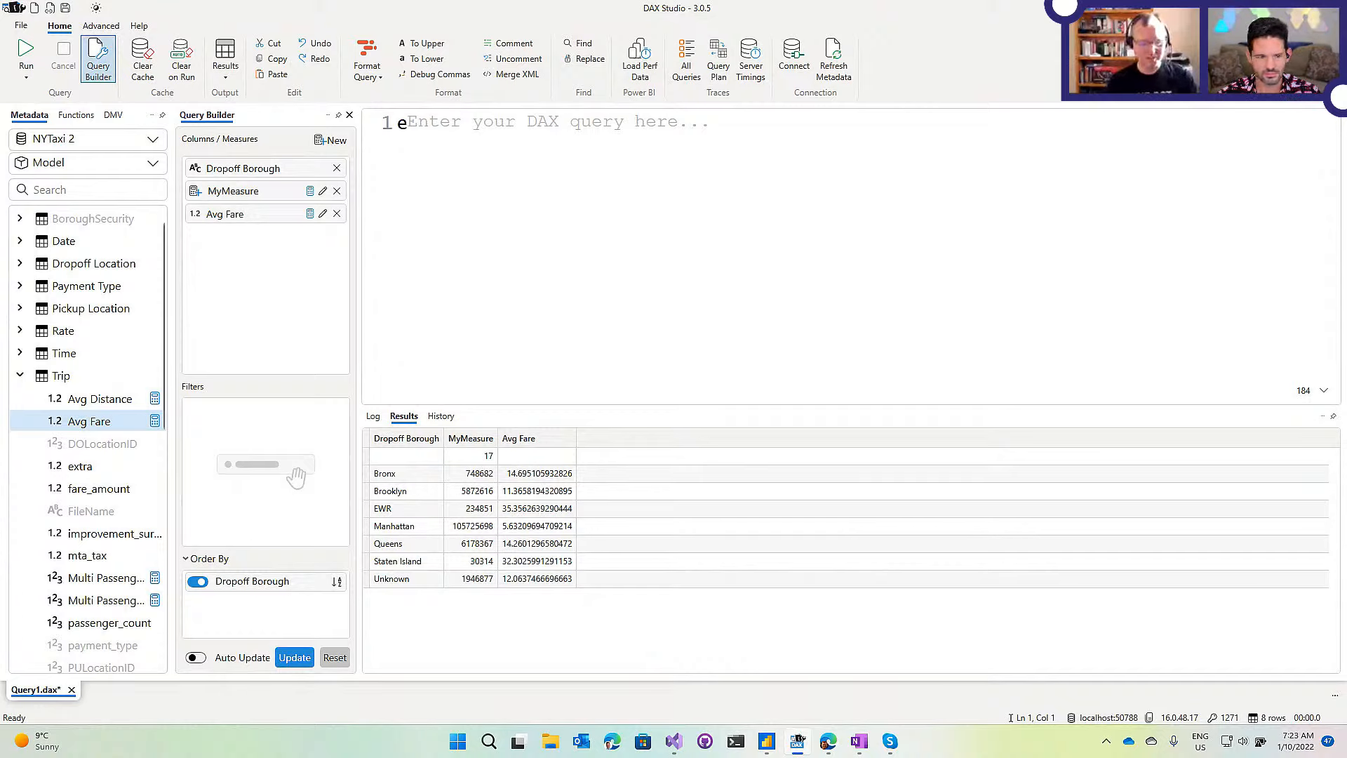
type("va")
key("Tab")
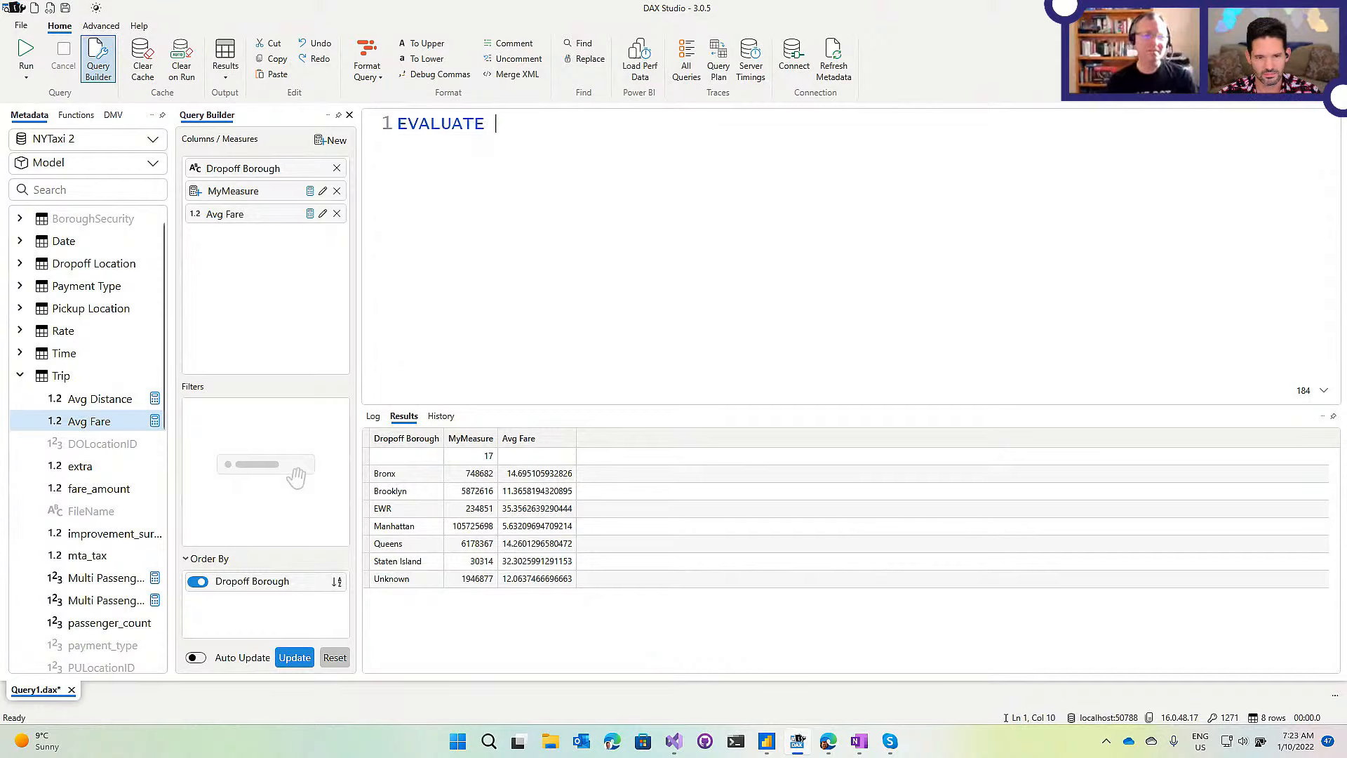
type("'")
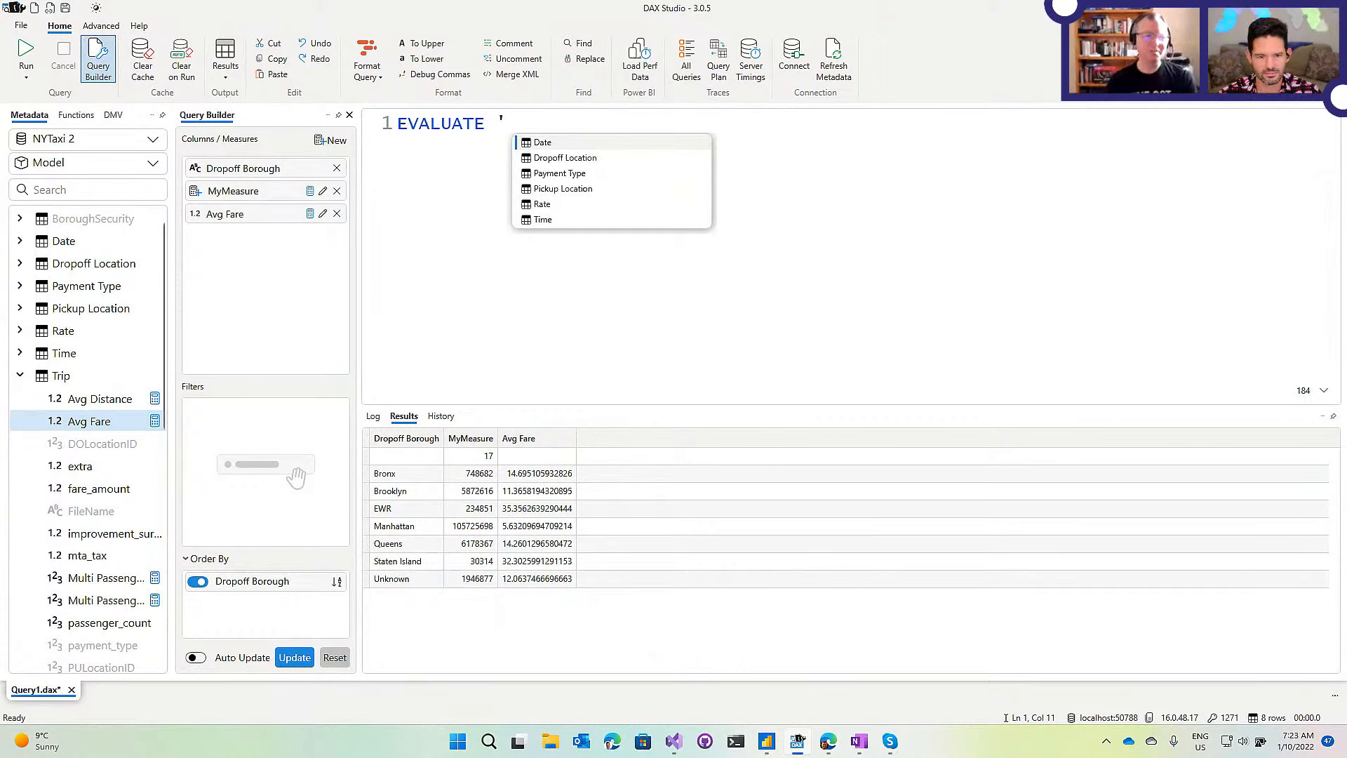
key("Down")
key("Down")
key("Down")
key("Up")
key("Down")
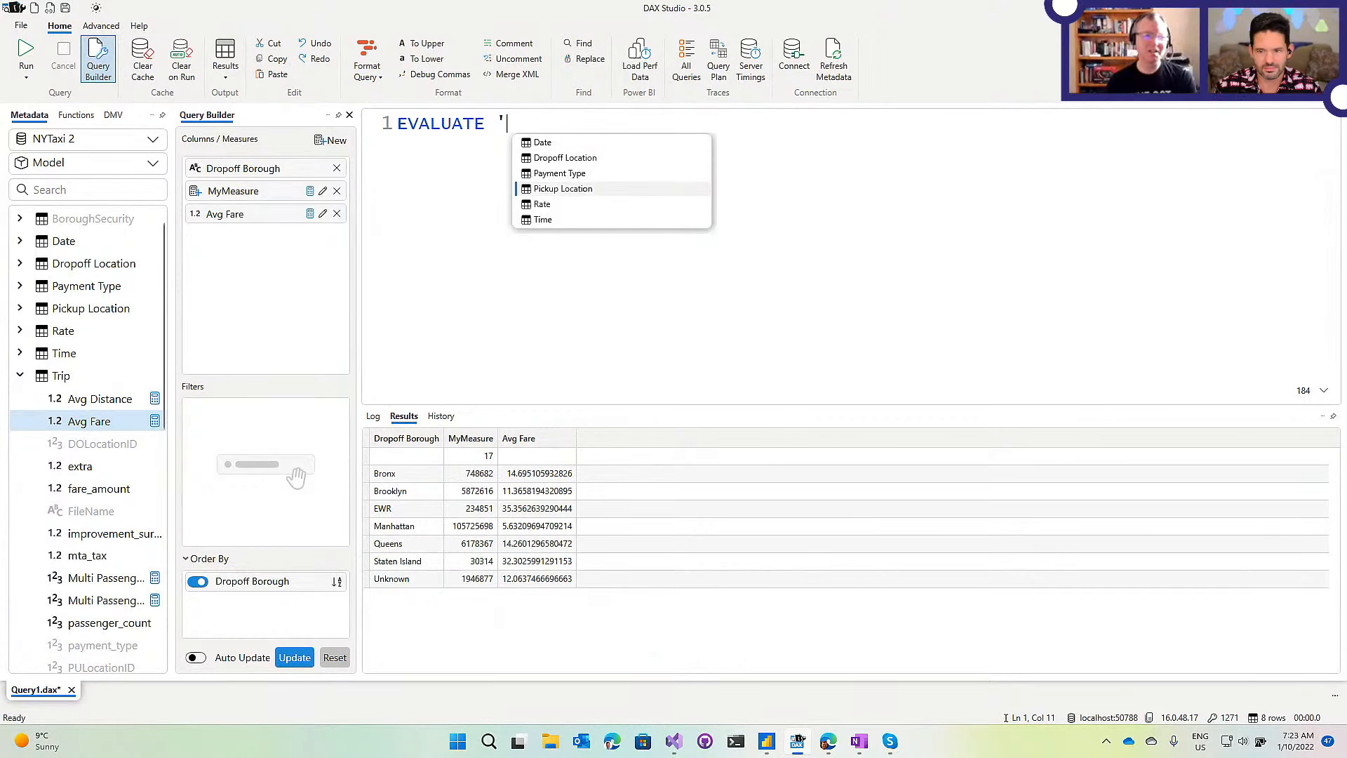
key("Tab")
Type [ and browse the Pickup Location column suggestions, ending on Pickup Borough.
type("[")
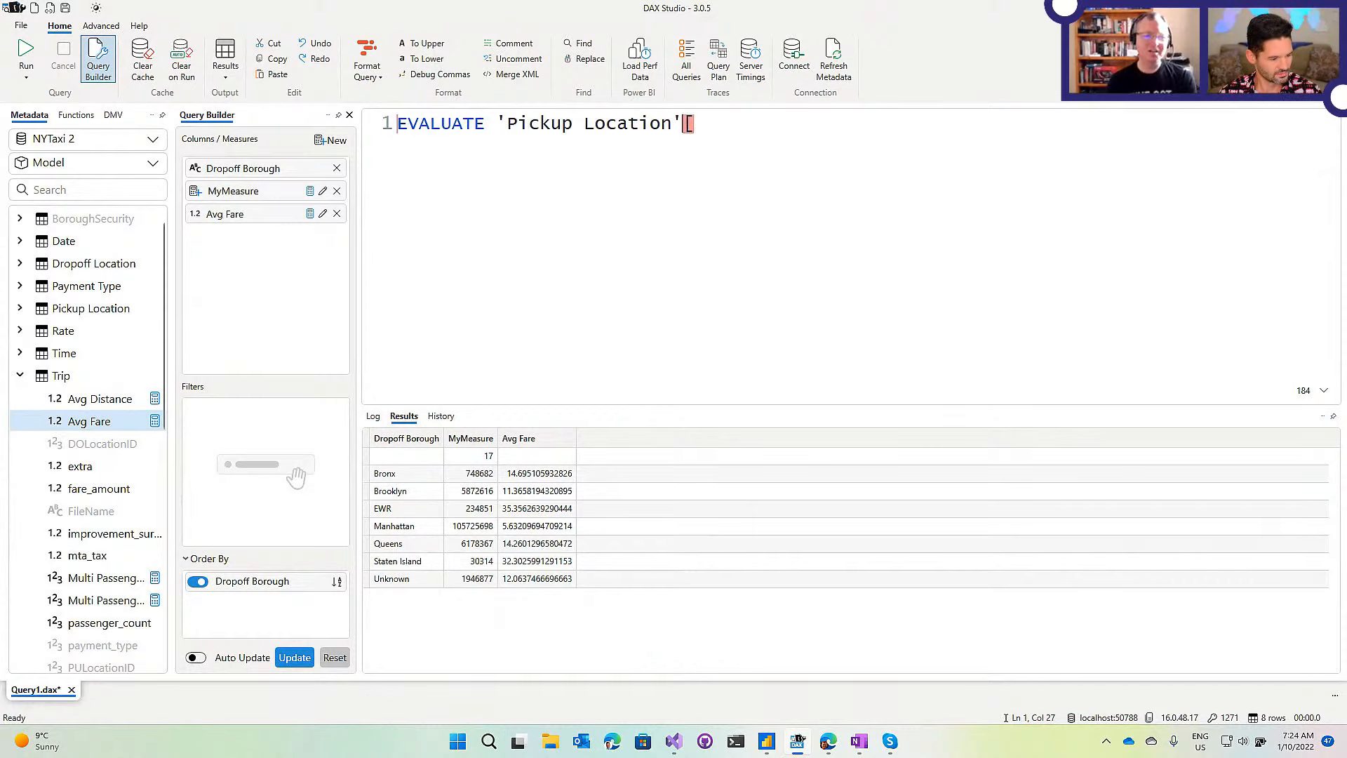
key("Down")
key("Down")
key("Up")
key("Up")
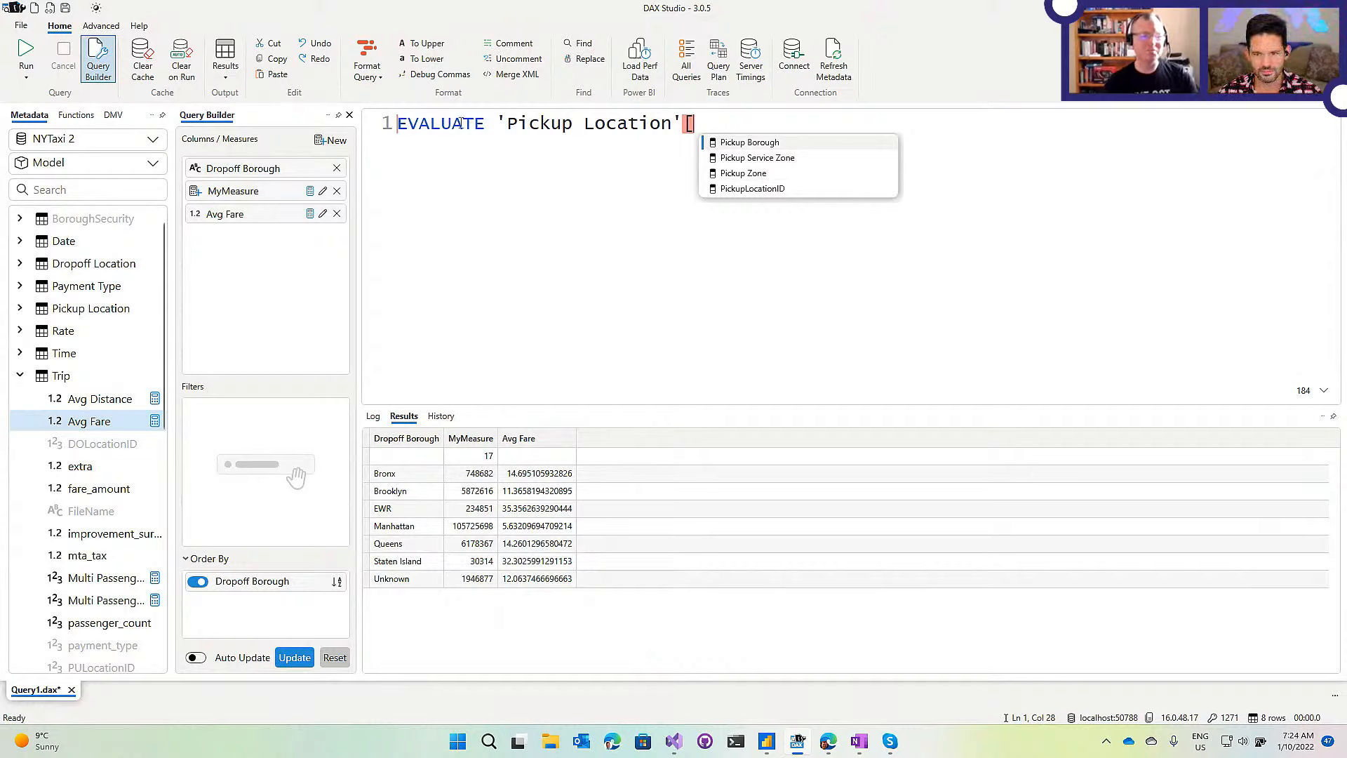
mouse_move(461, 123)
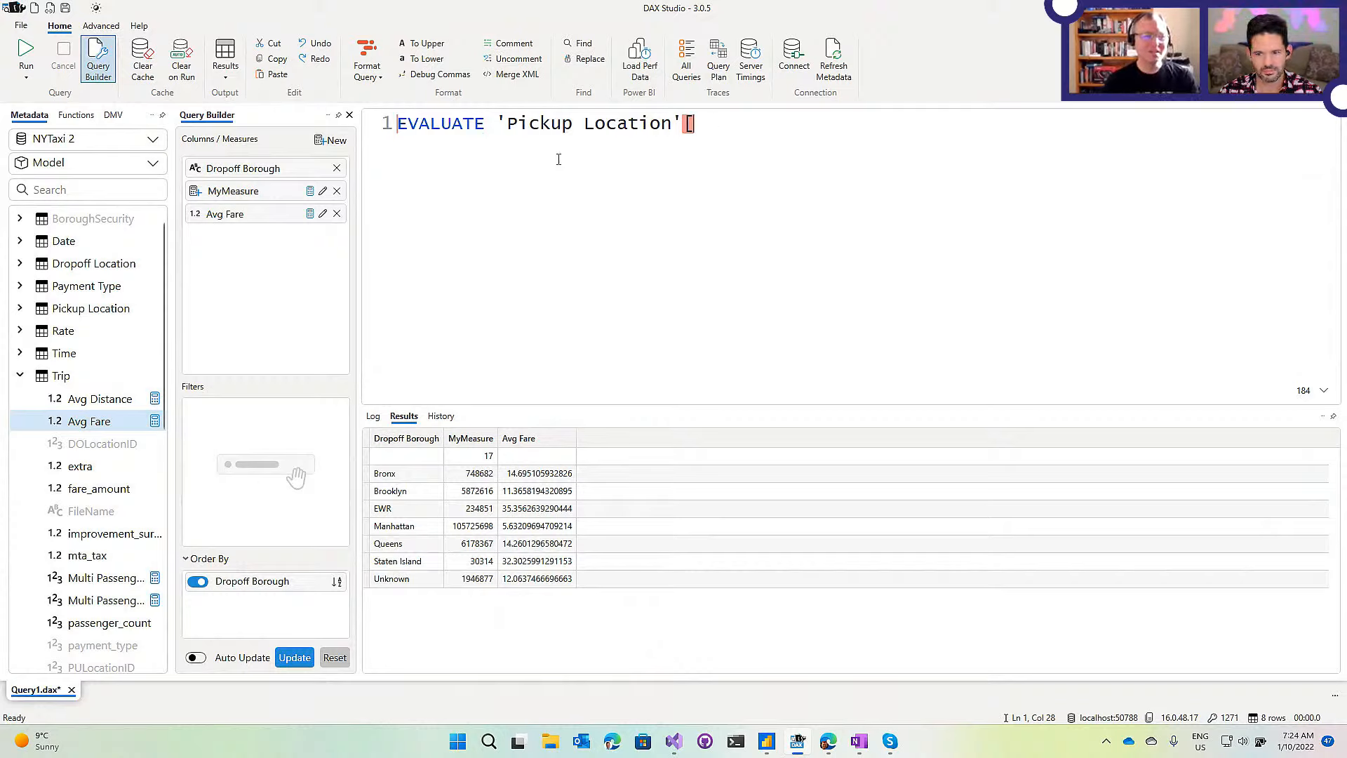
Select the partial EVALUATE 'Pickup Location'[ line and delete it.
key("shift+Home")
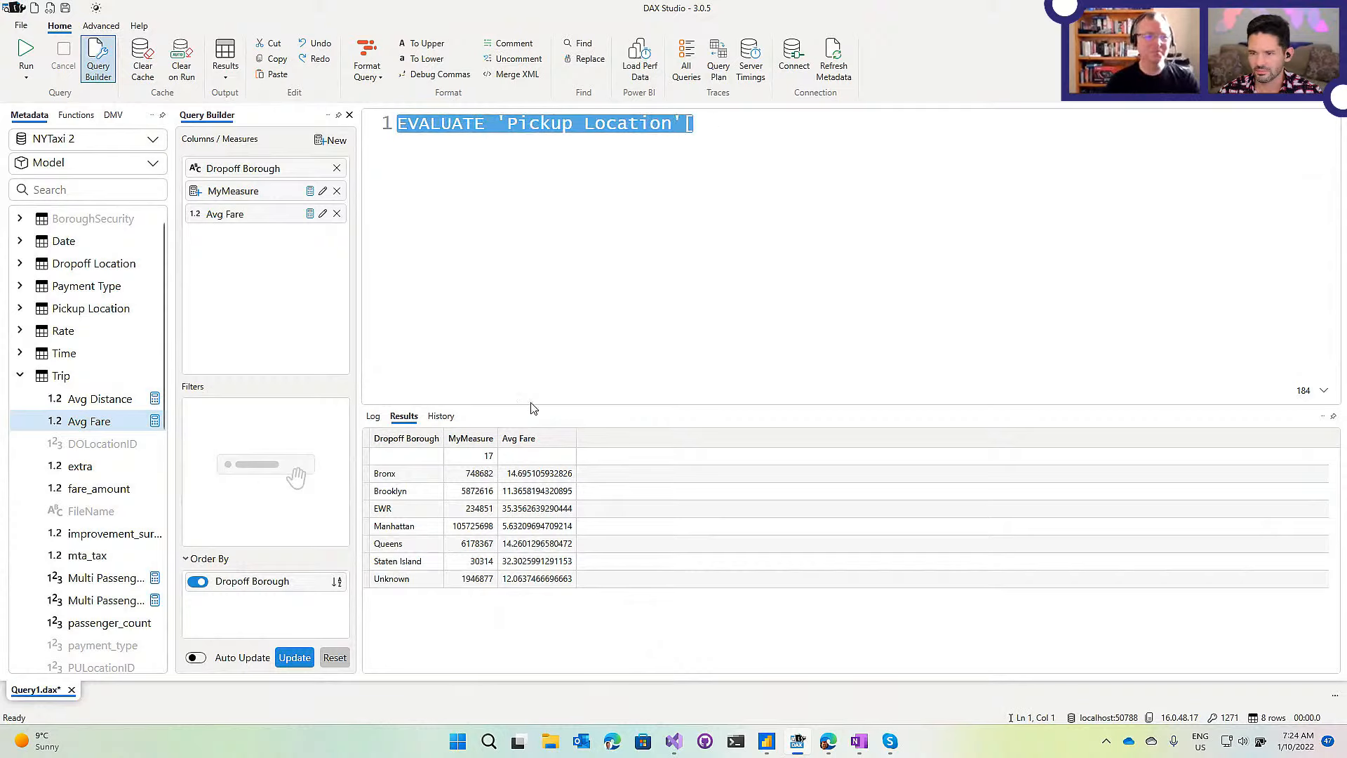
key("Delete")
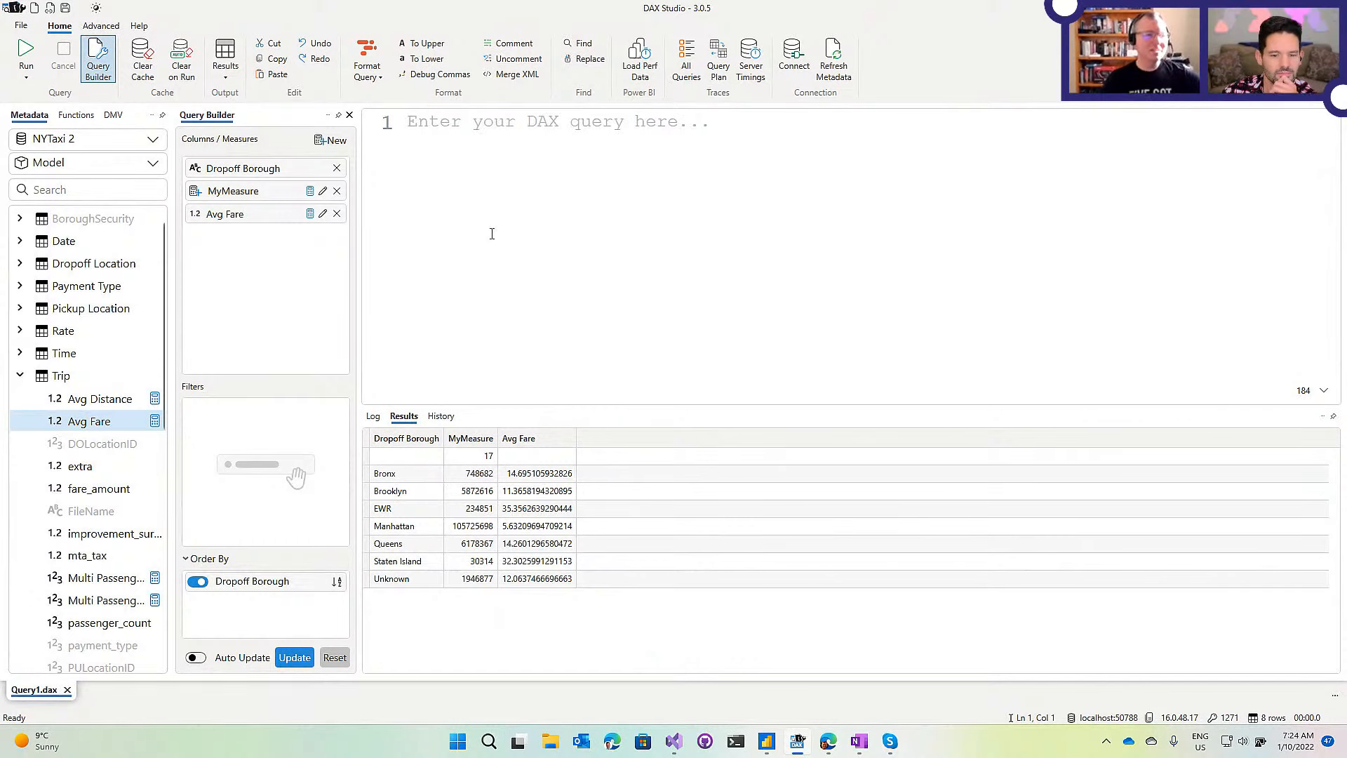
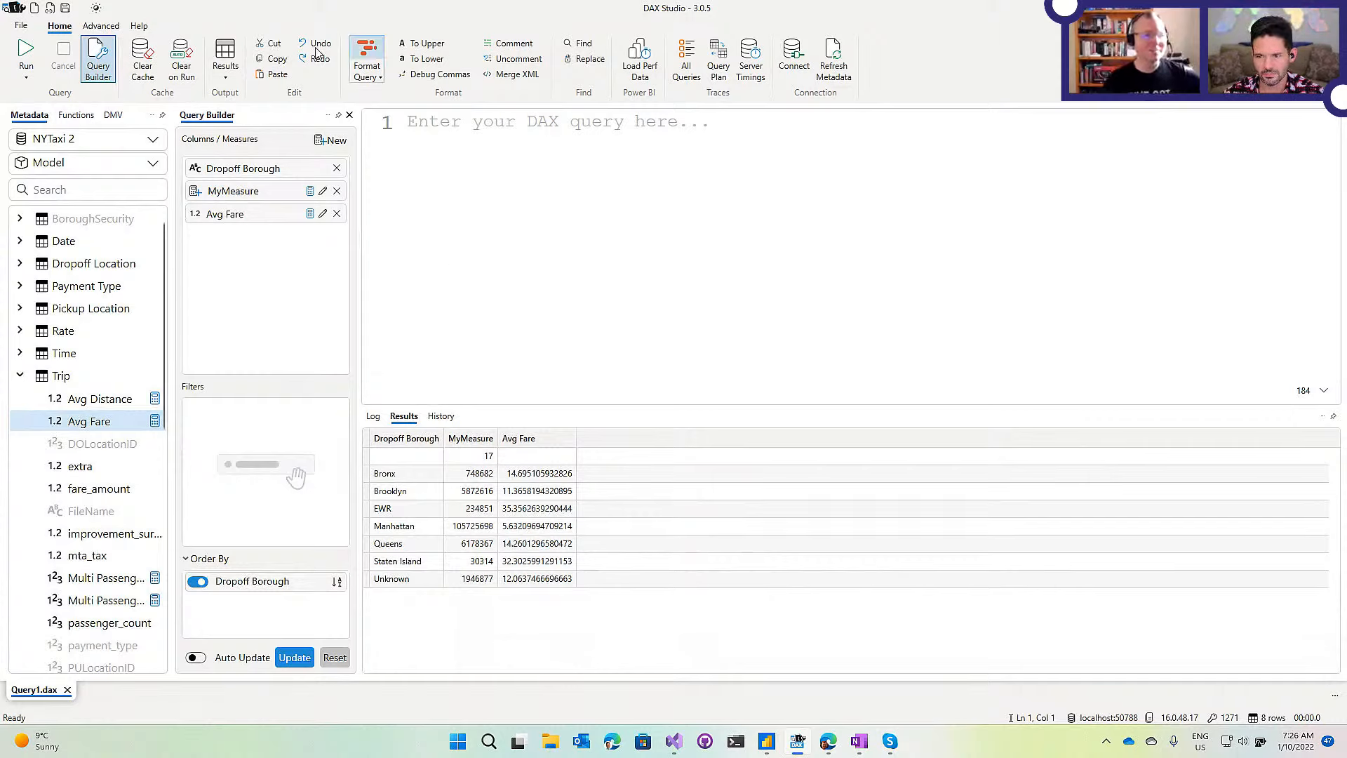
Toggle DAX Studio to the dark theme and return focus to the query editor.
left_click(177, 73)
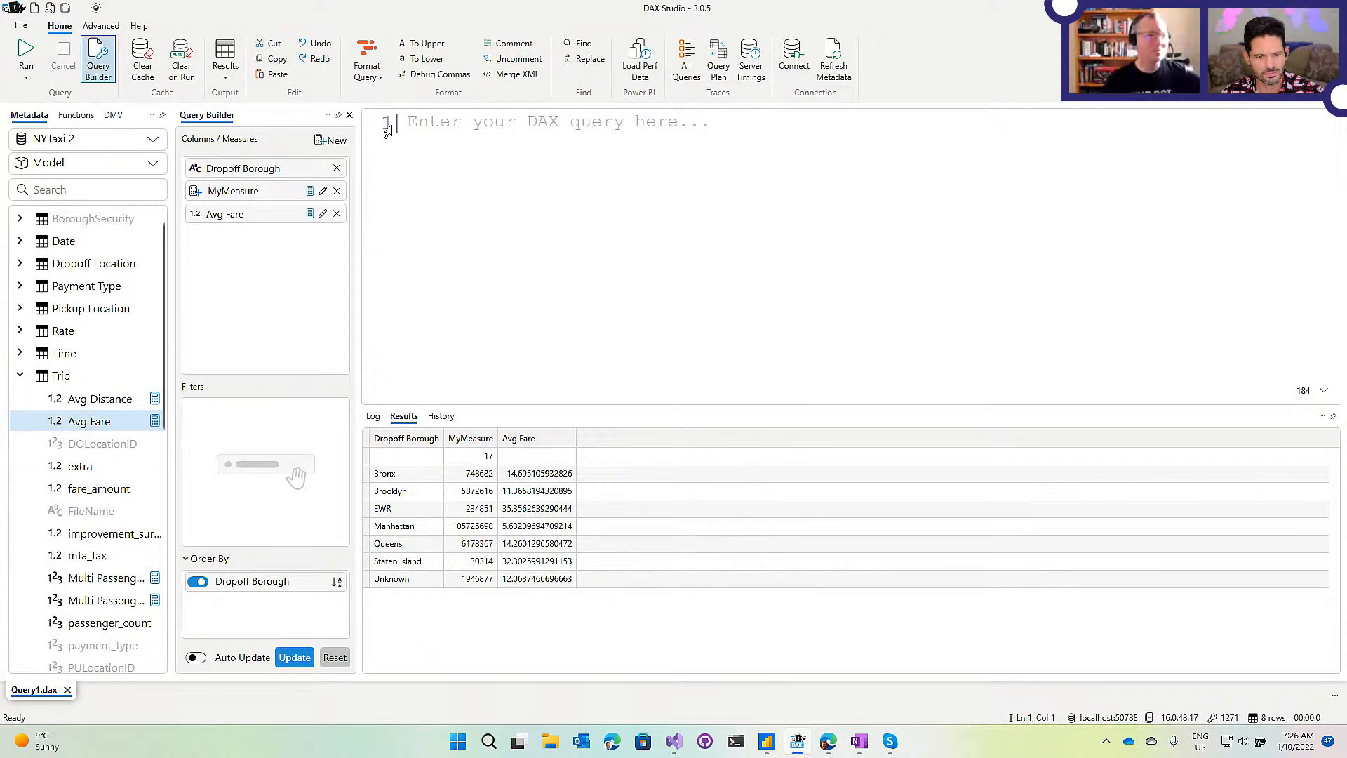
left_click(97, 8)
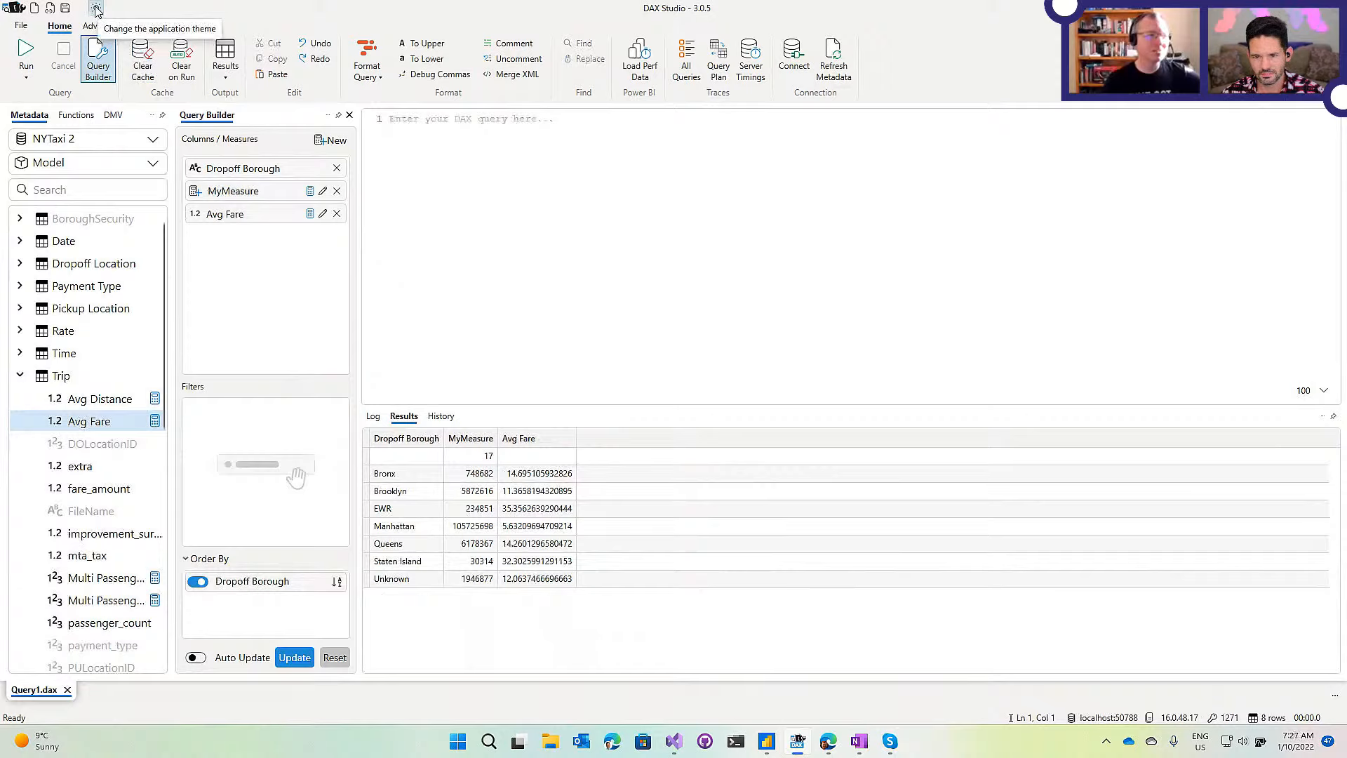
left_click(97, 8)
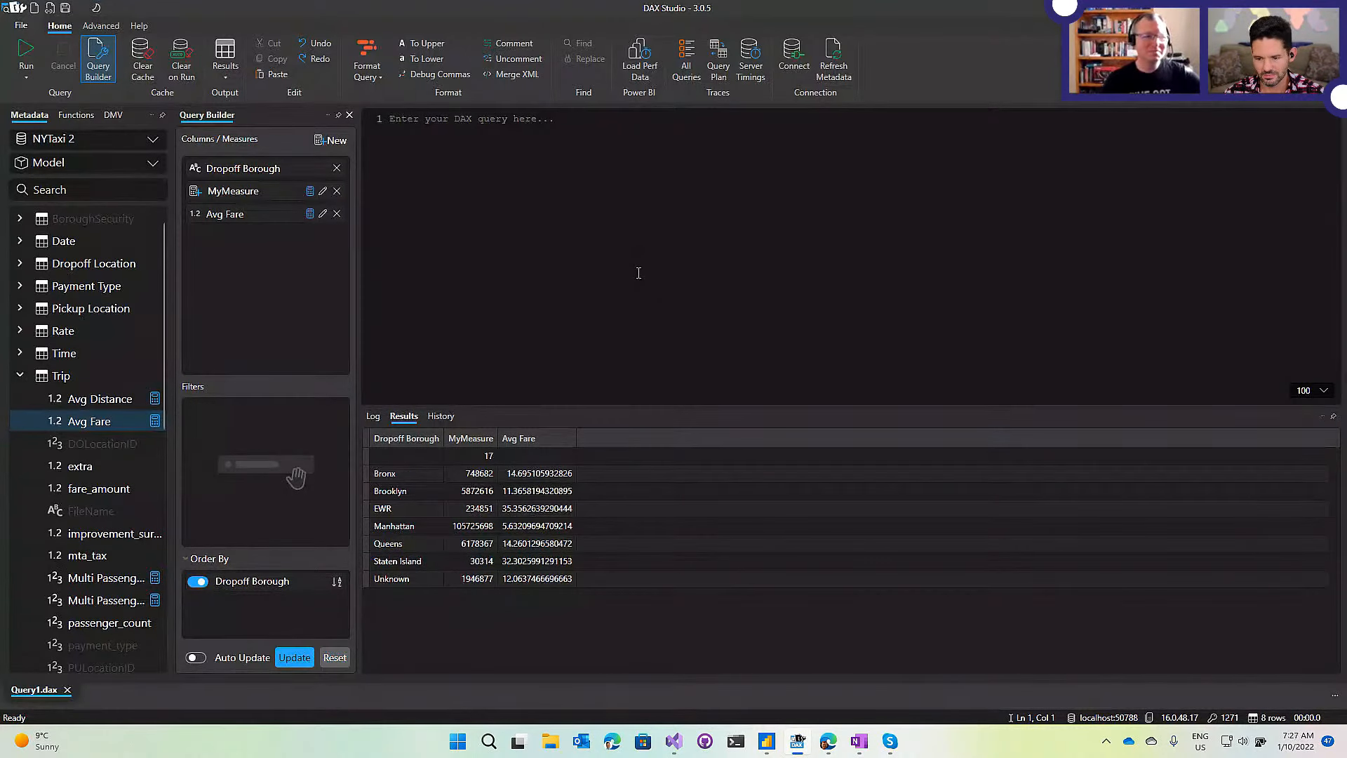
left_click(468, 174)
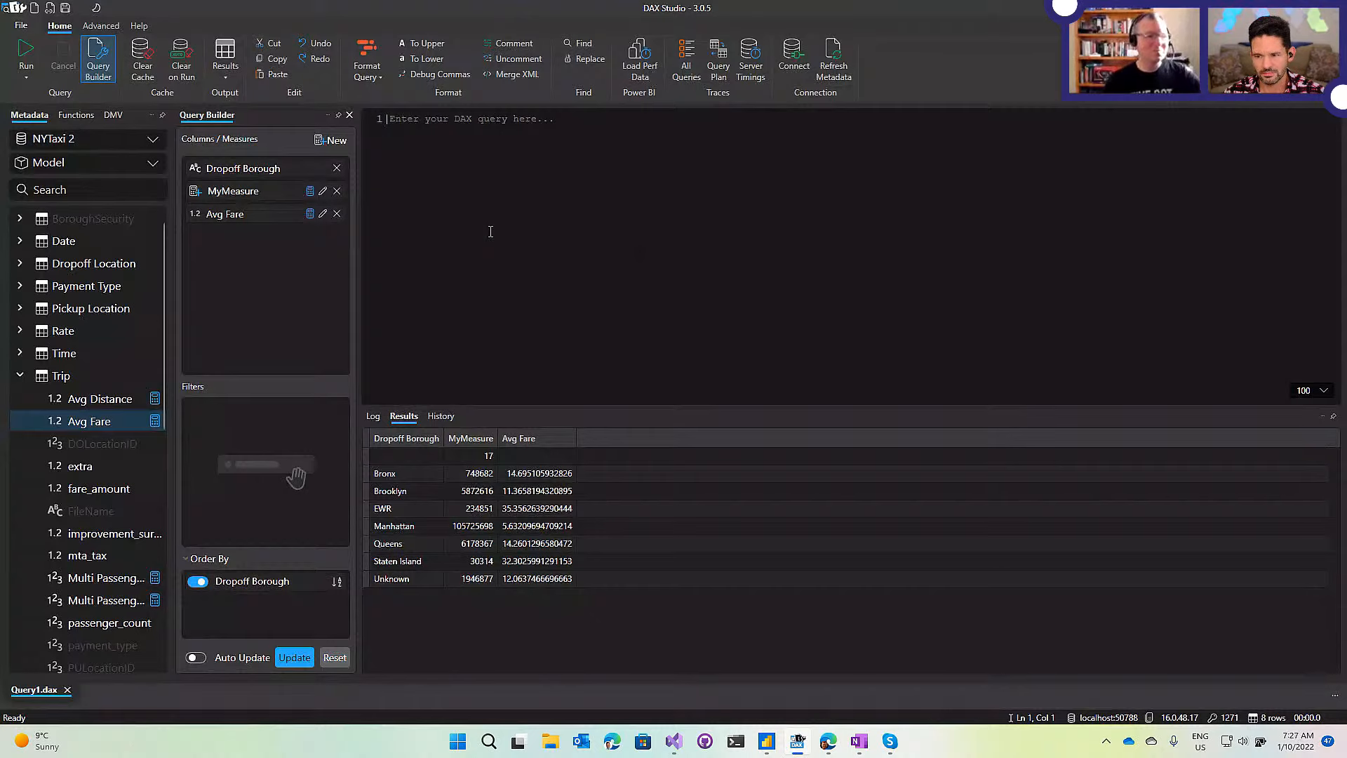
scroll(491, 232, "up", 3)
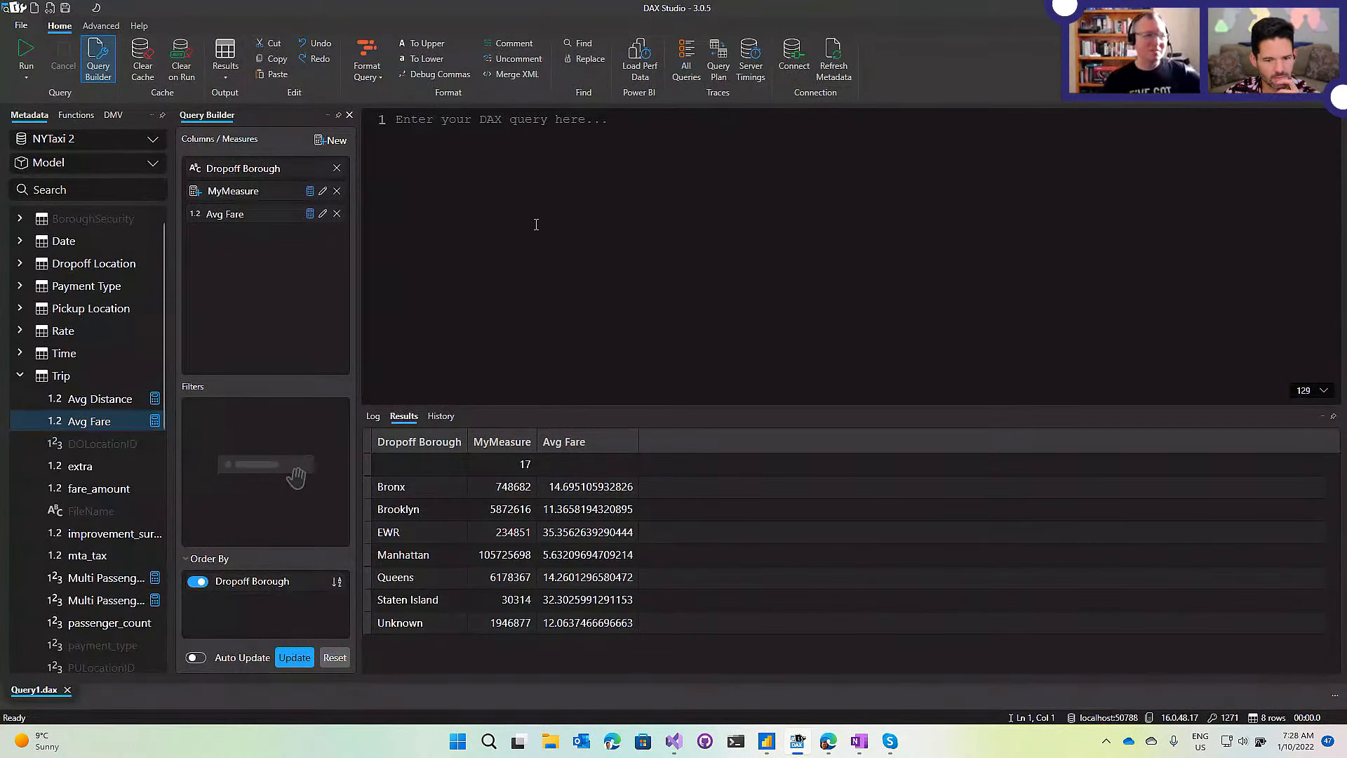
left_click(21, 28)
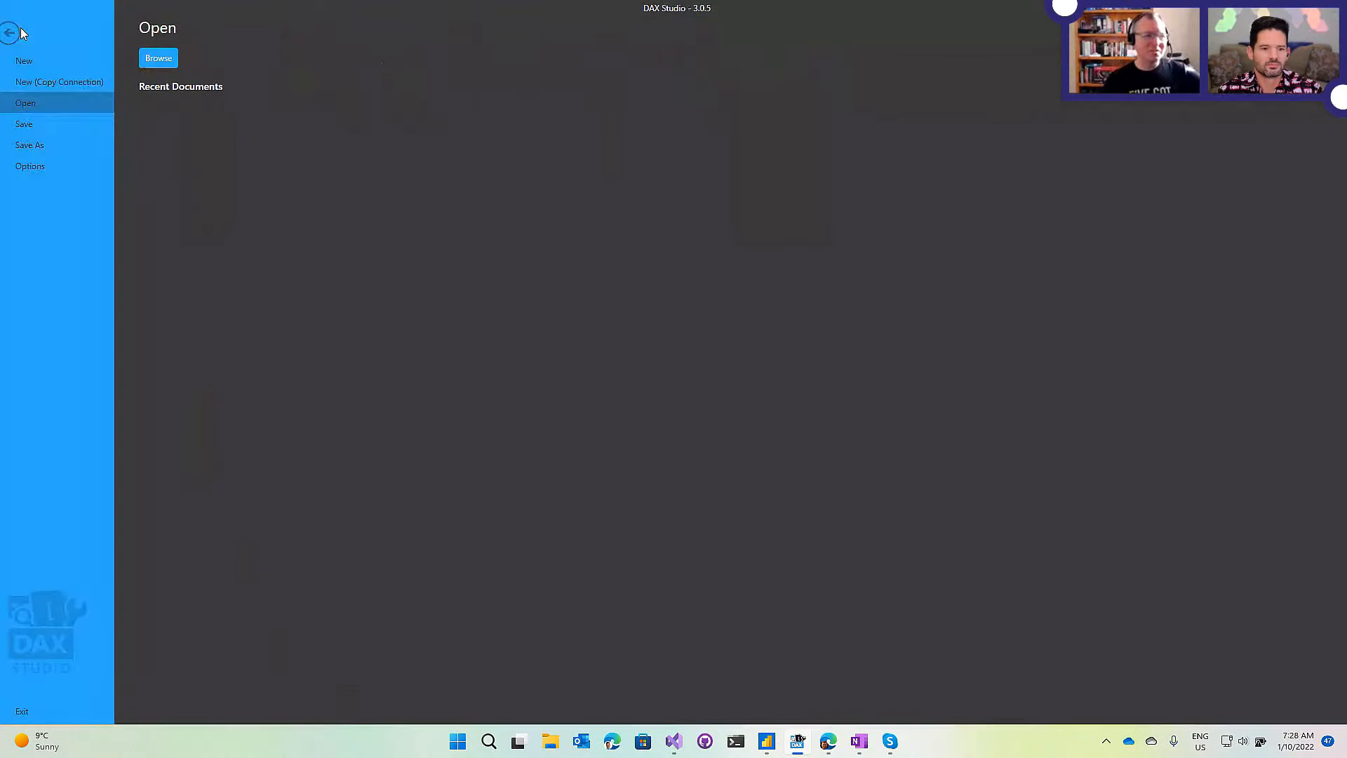
left_click(49, 168)
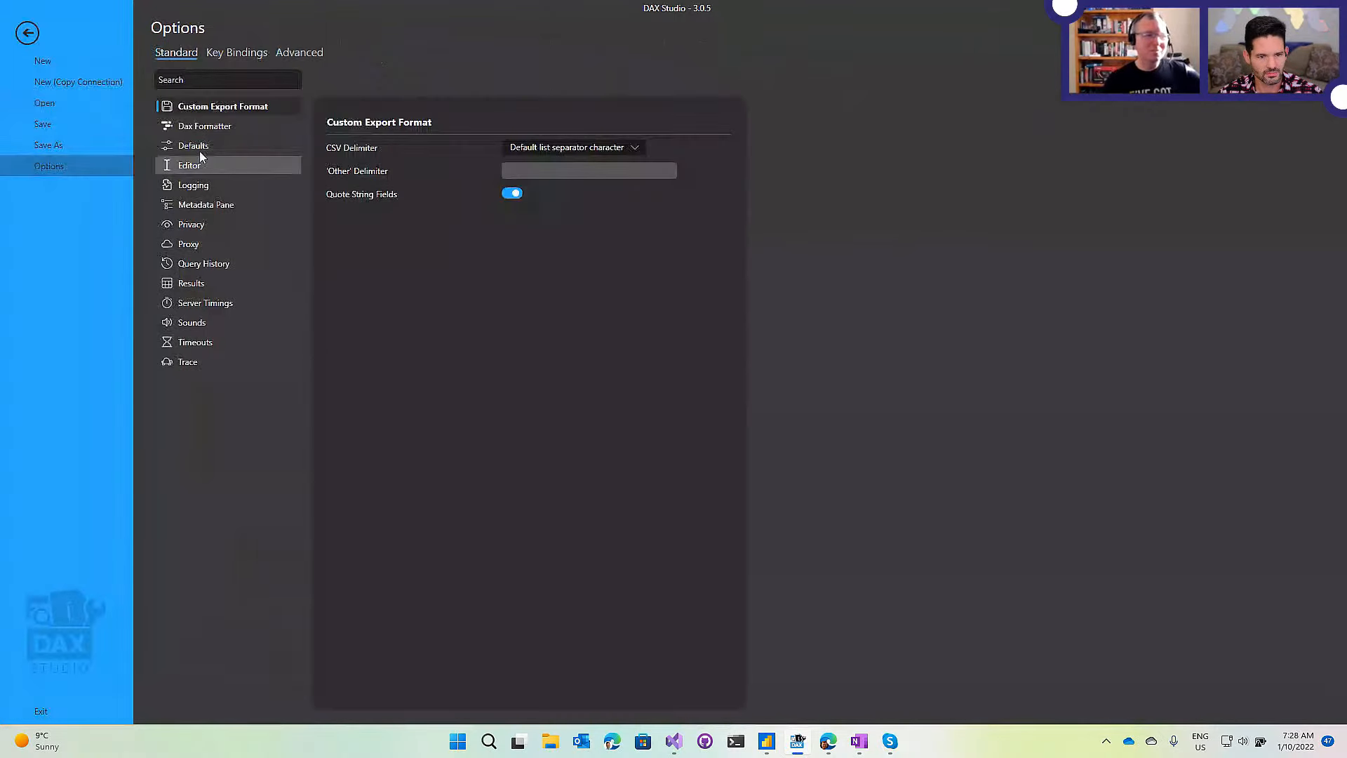
left_click(212, 81)
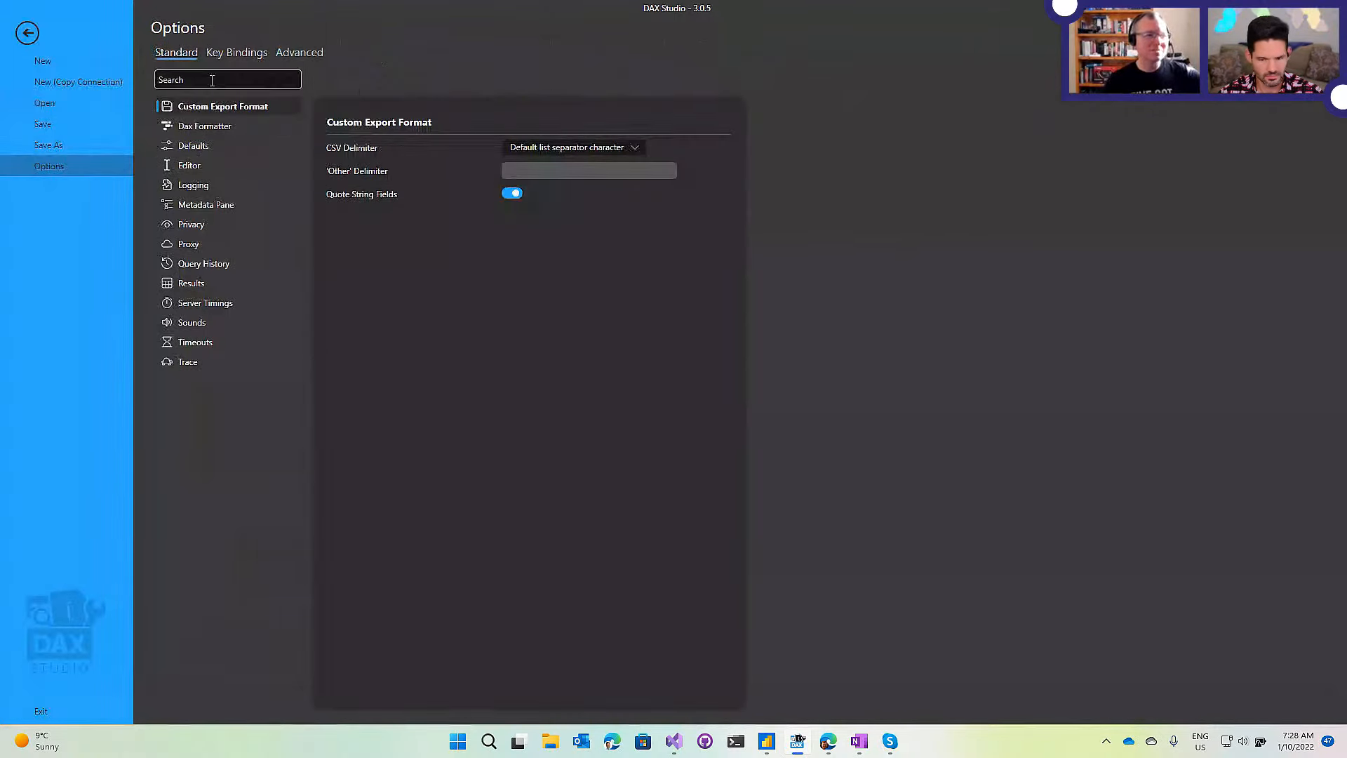
left_click(212, 81)
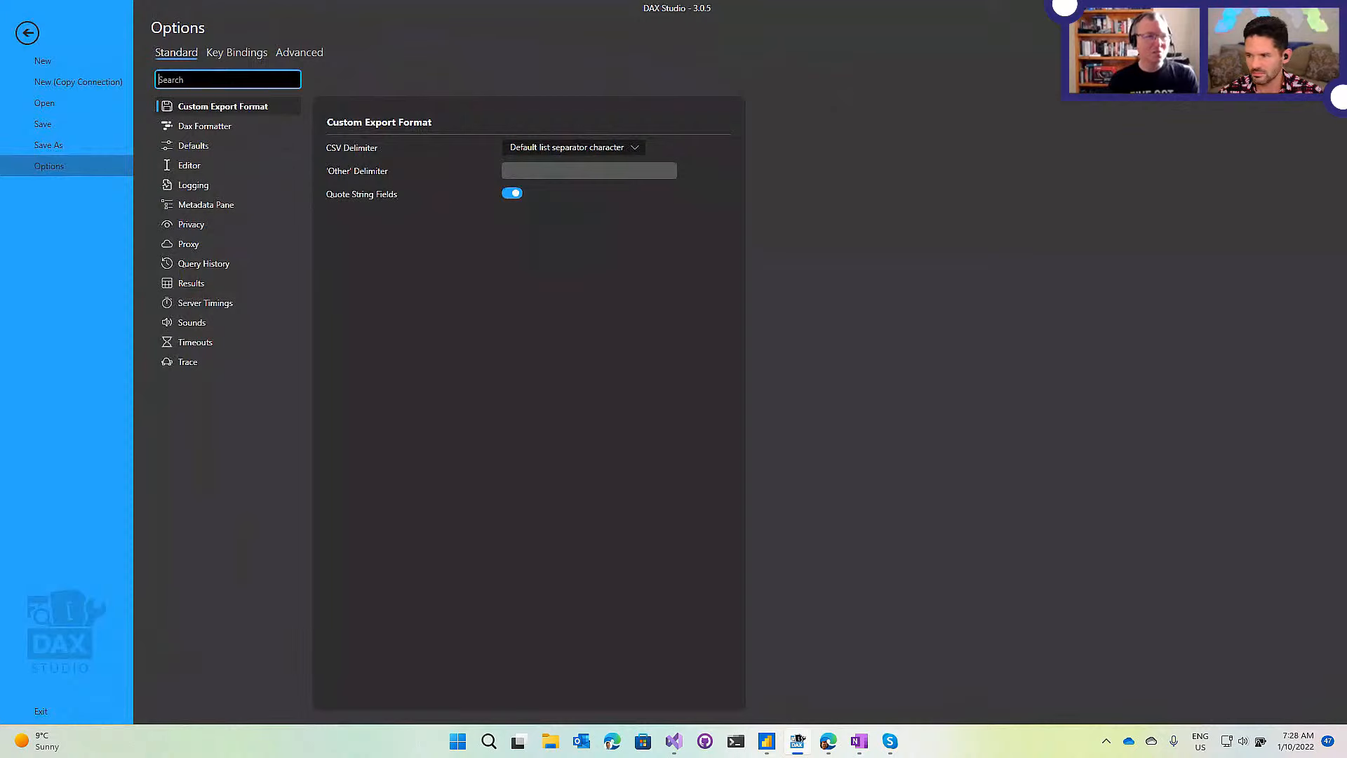
type("time")
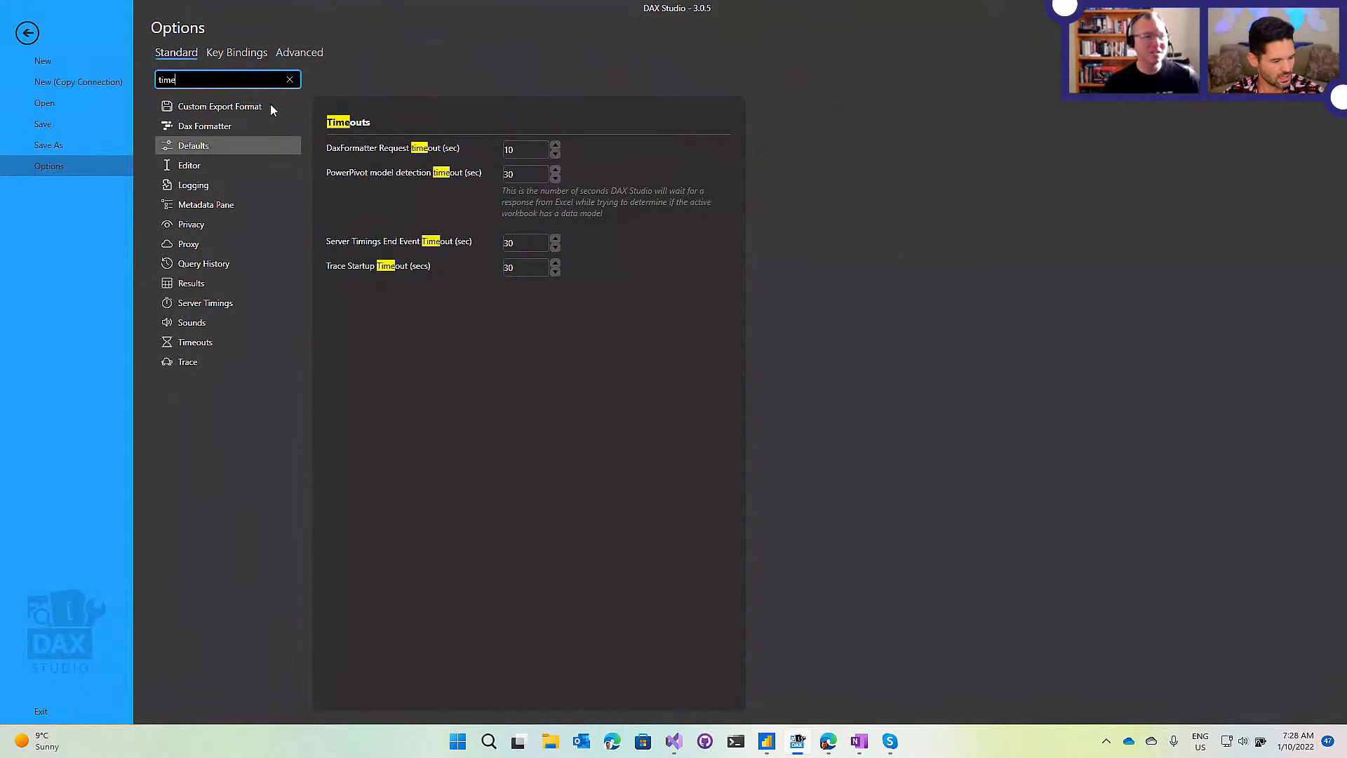
left_click(289, 79)
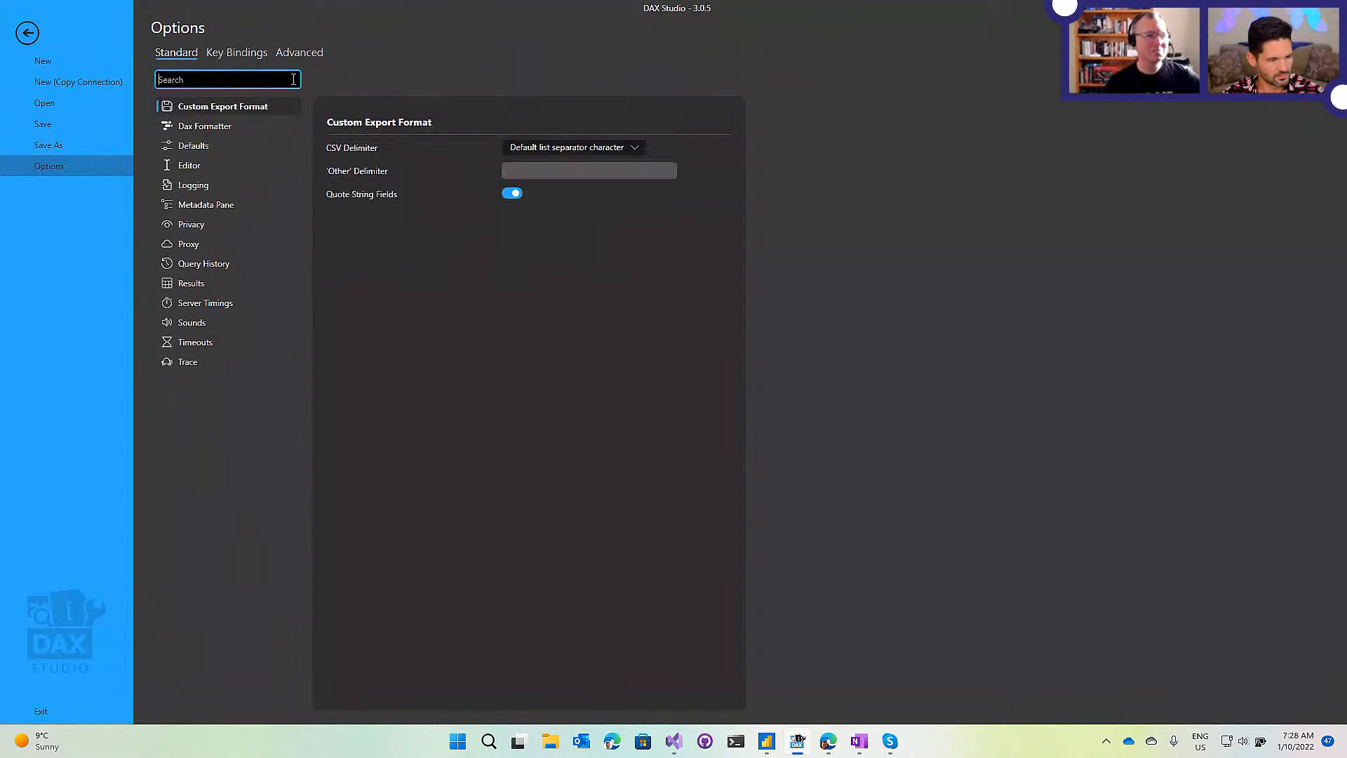
left_click(27, 34)
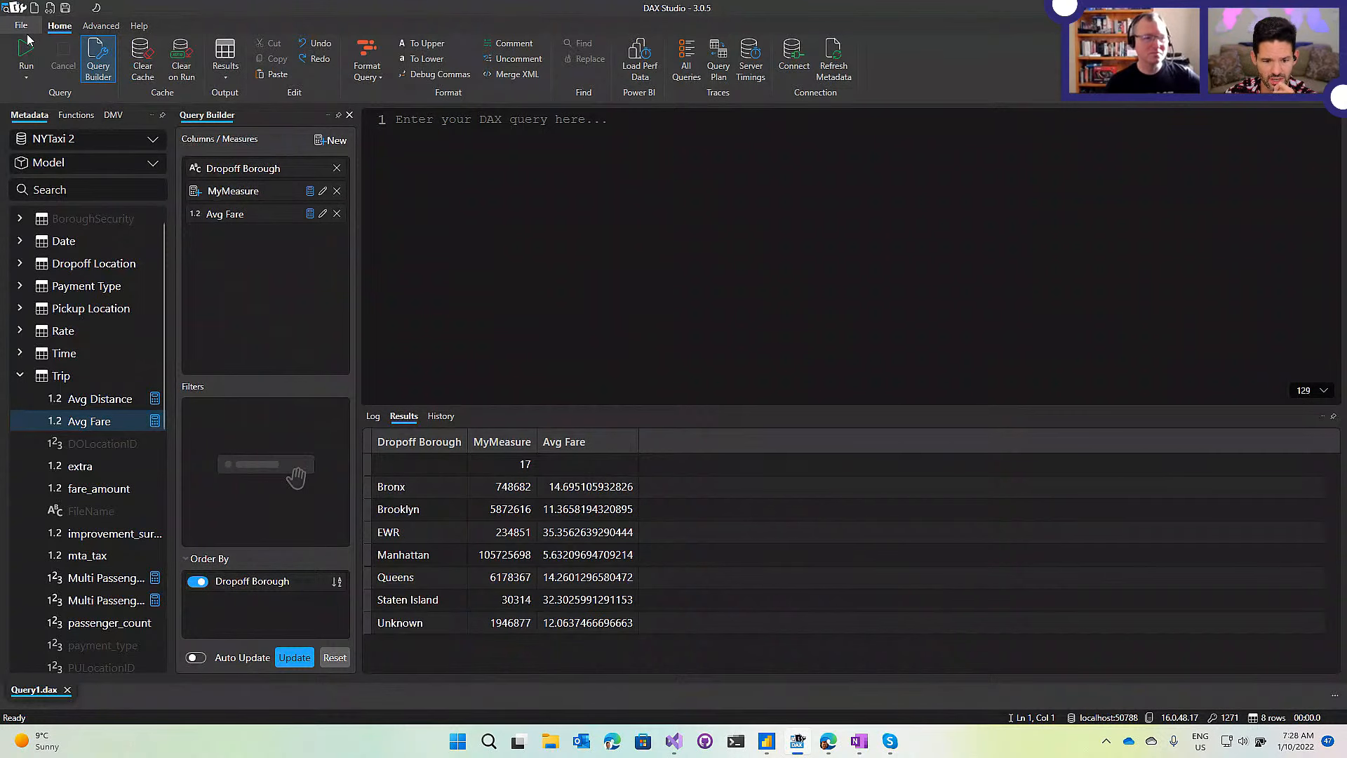
Search the metadata for 'amoun' to list Trip's five amount fields.
left_click(445, 193)
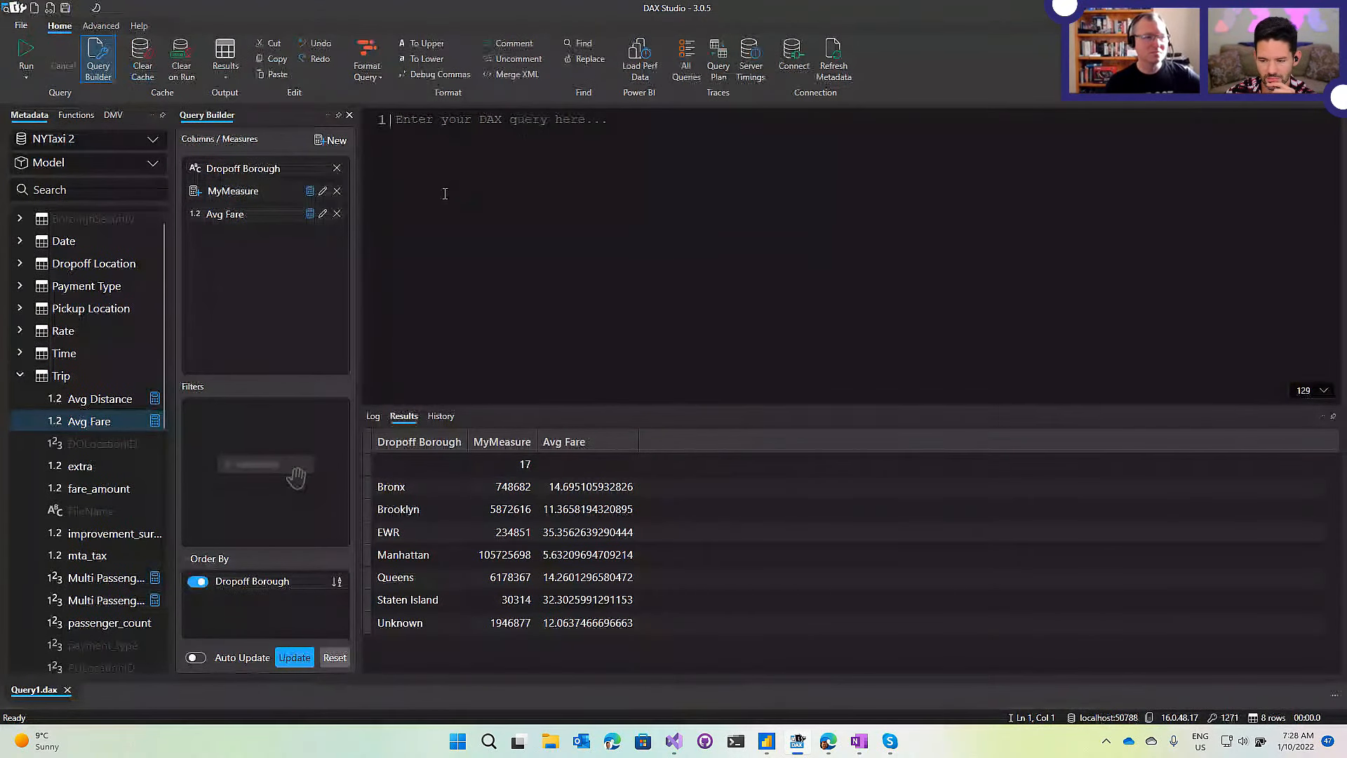
left_click(84, 189)
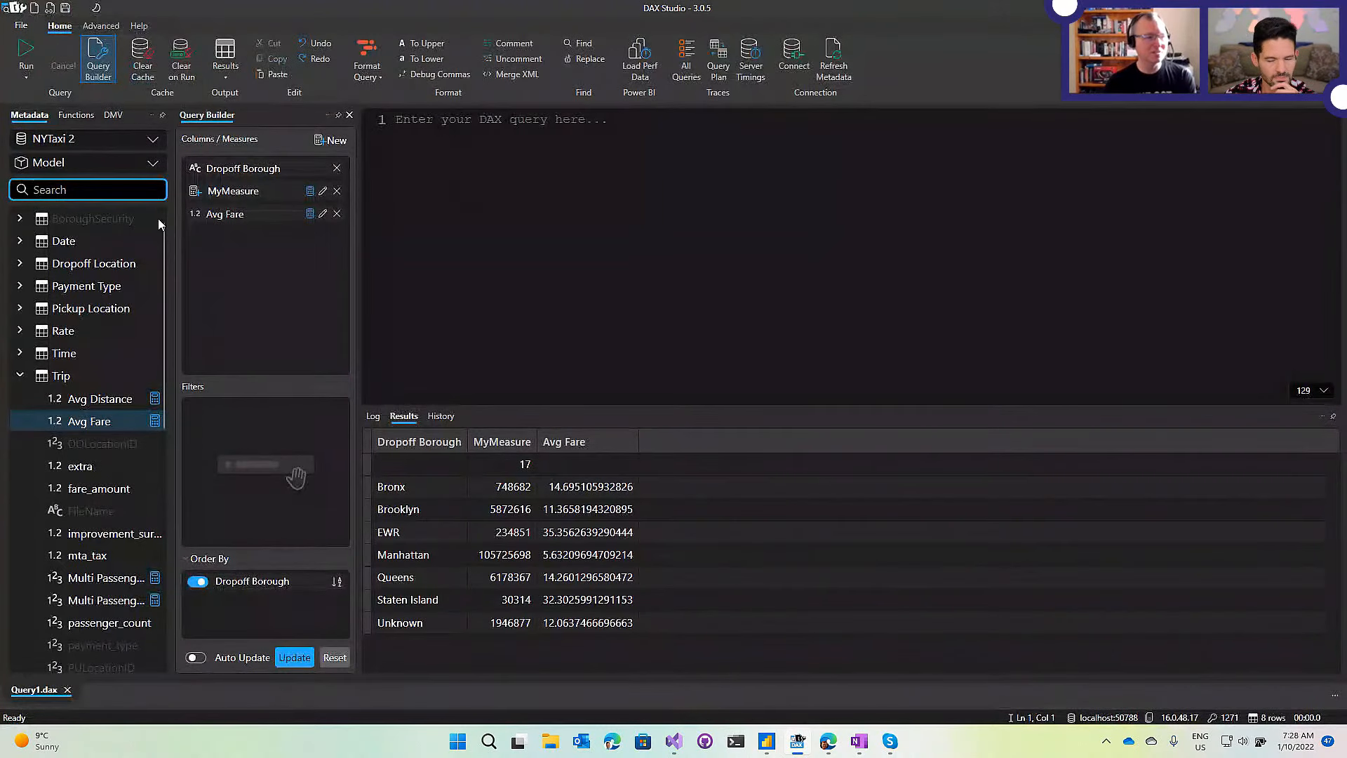
left_click(124, 192)
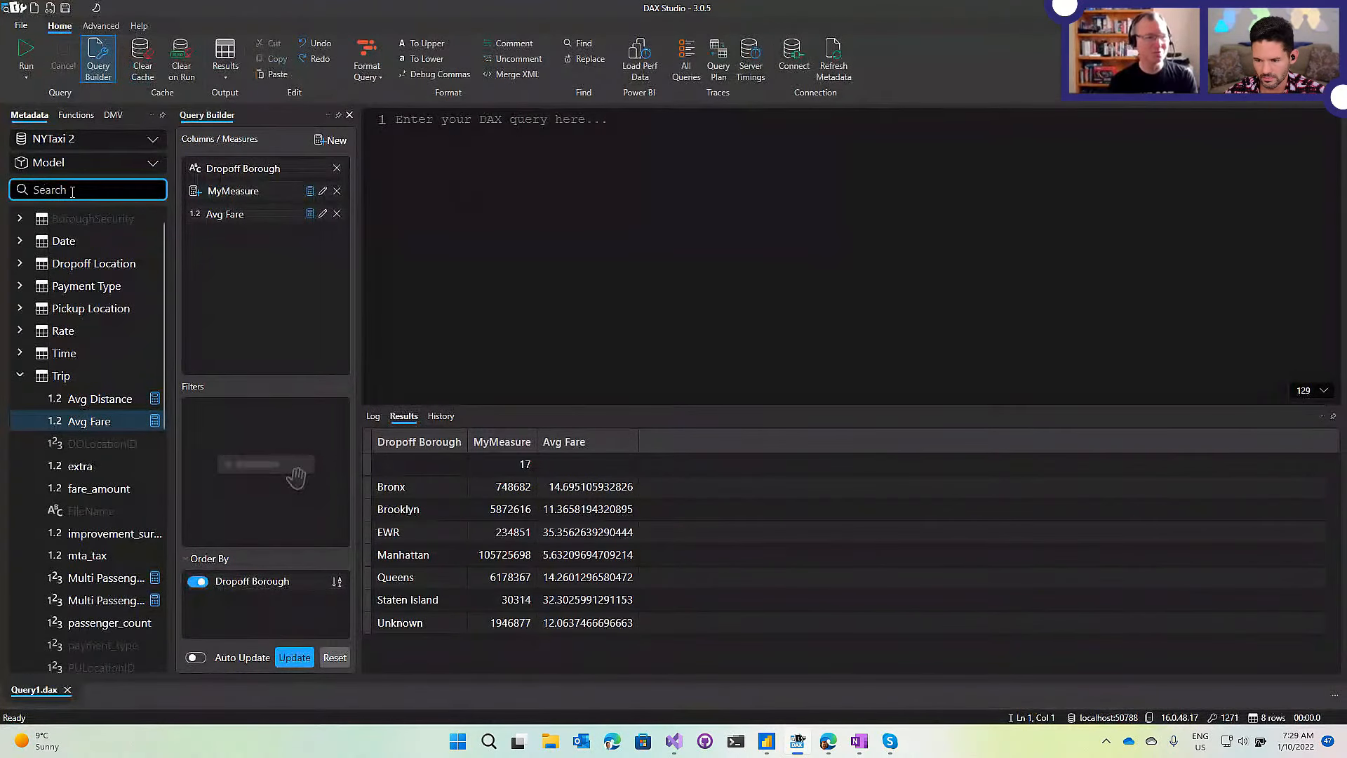
type("amoun")
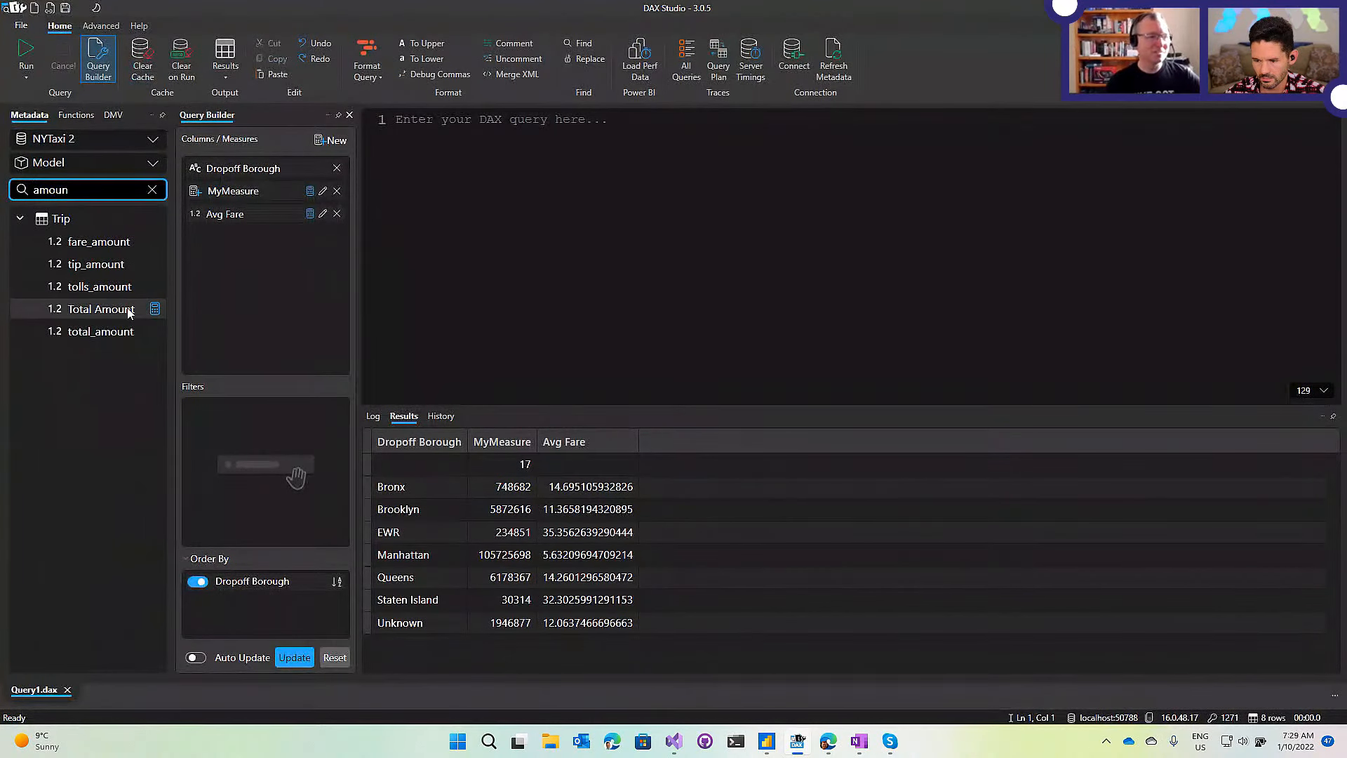
mouse_move(128, 313)
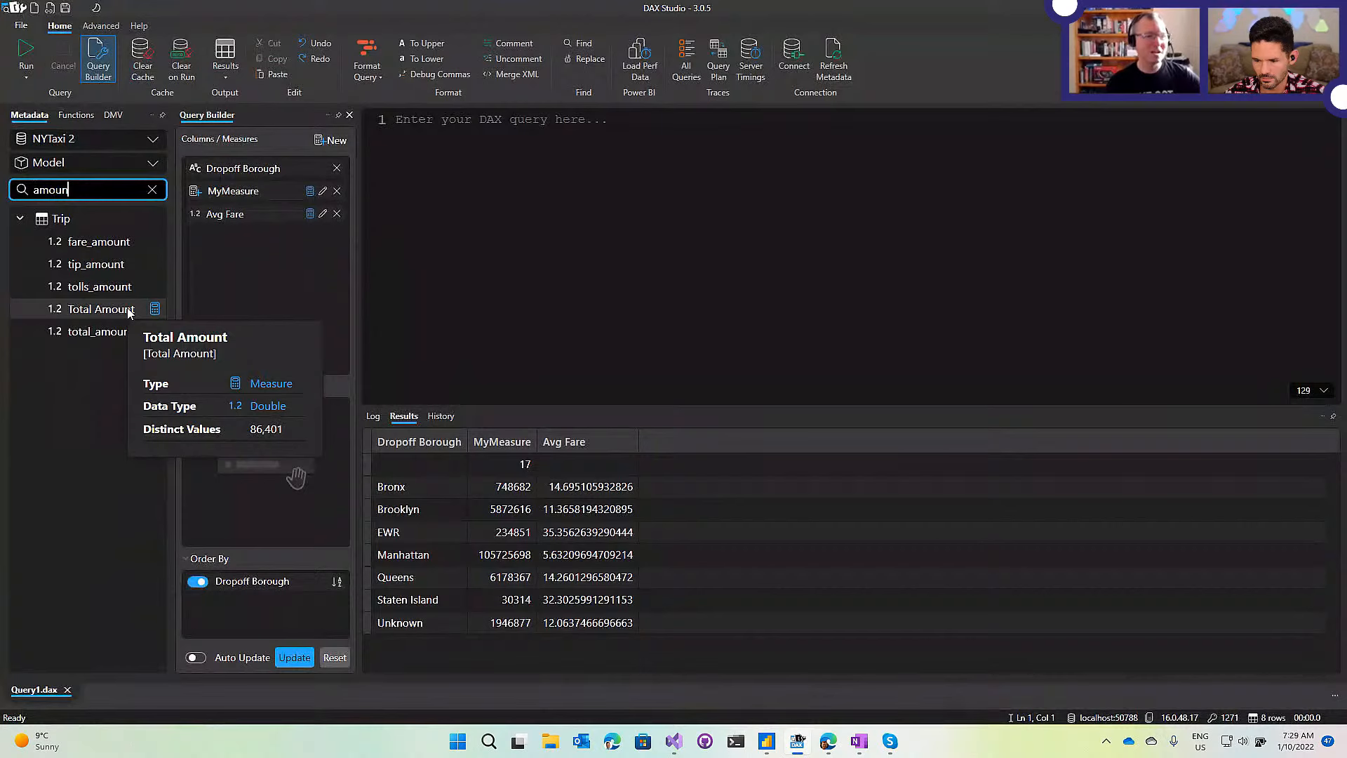
Insert [Total Amount] into the editor, add and remove it in Query Builder, then view tolls_amount details.
left_click_drag(128, 313, 463, 119)
left_click_drag(100, 313, 258, 282)
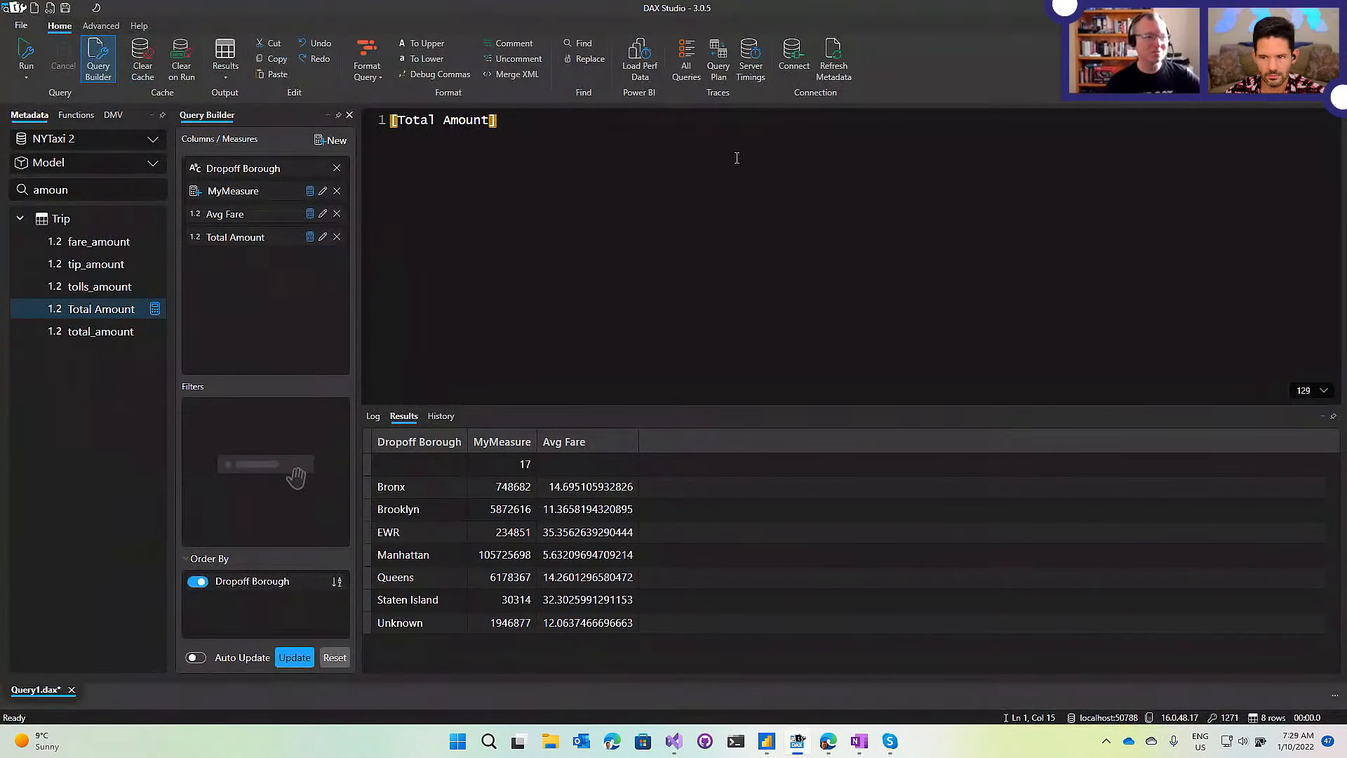
left_click(338, 237)
mouse_move(116, 310)
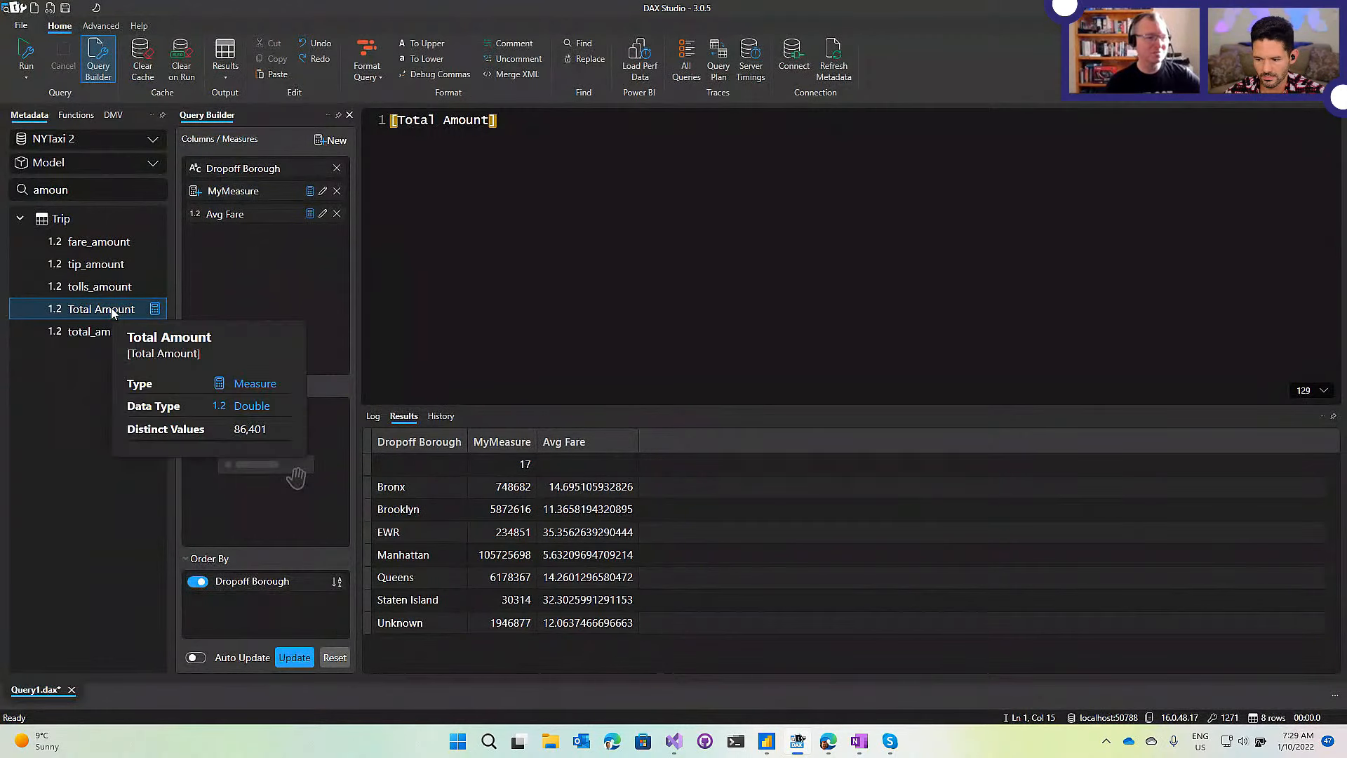
mouse_move(95, 289)
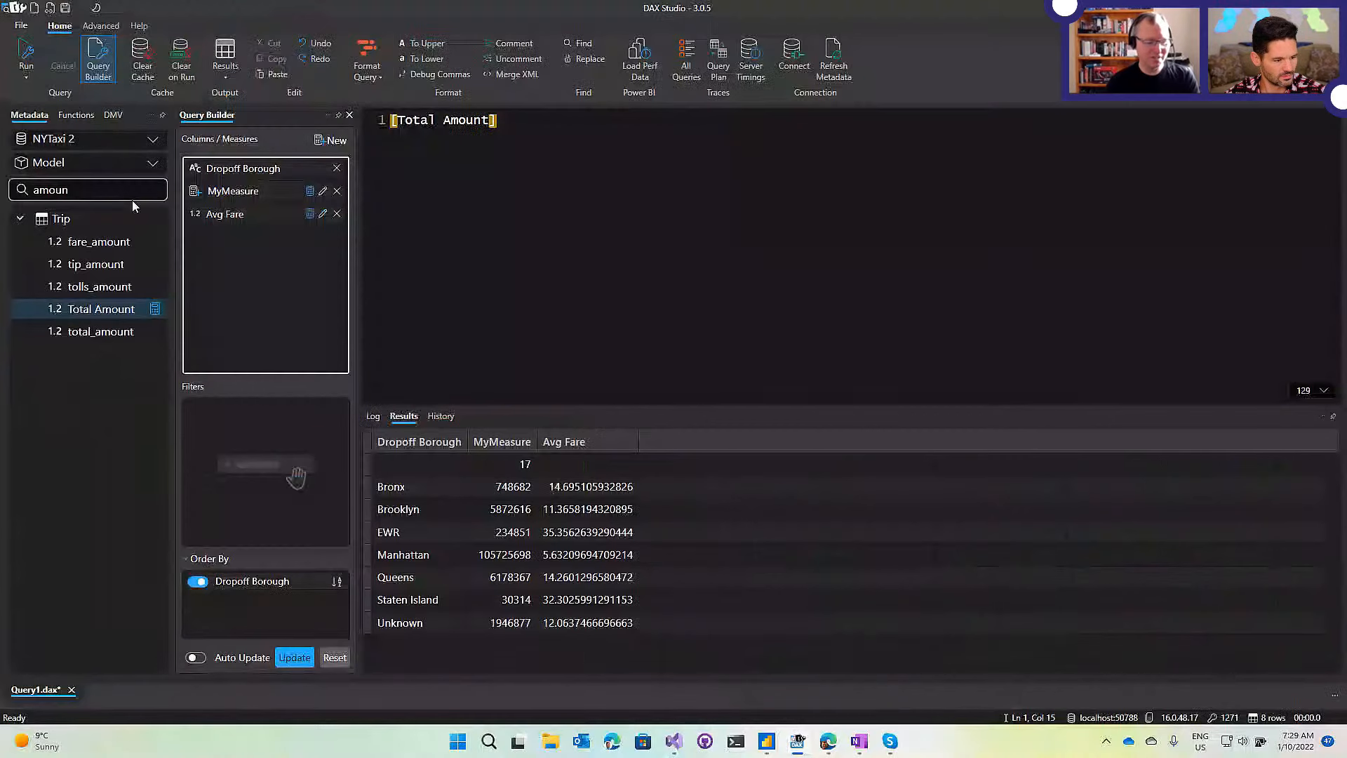
Clear the metadata search and expand the Dropoff Location table to view its columns.
key("Escape")
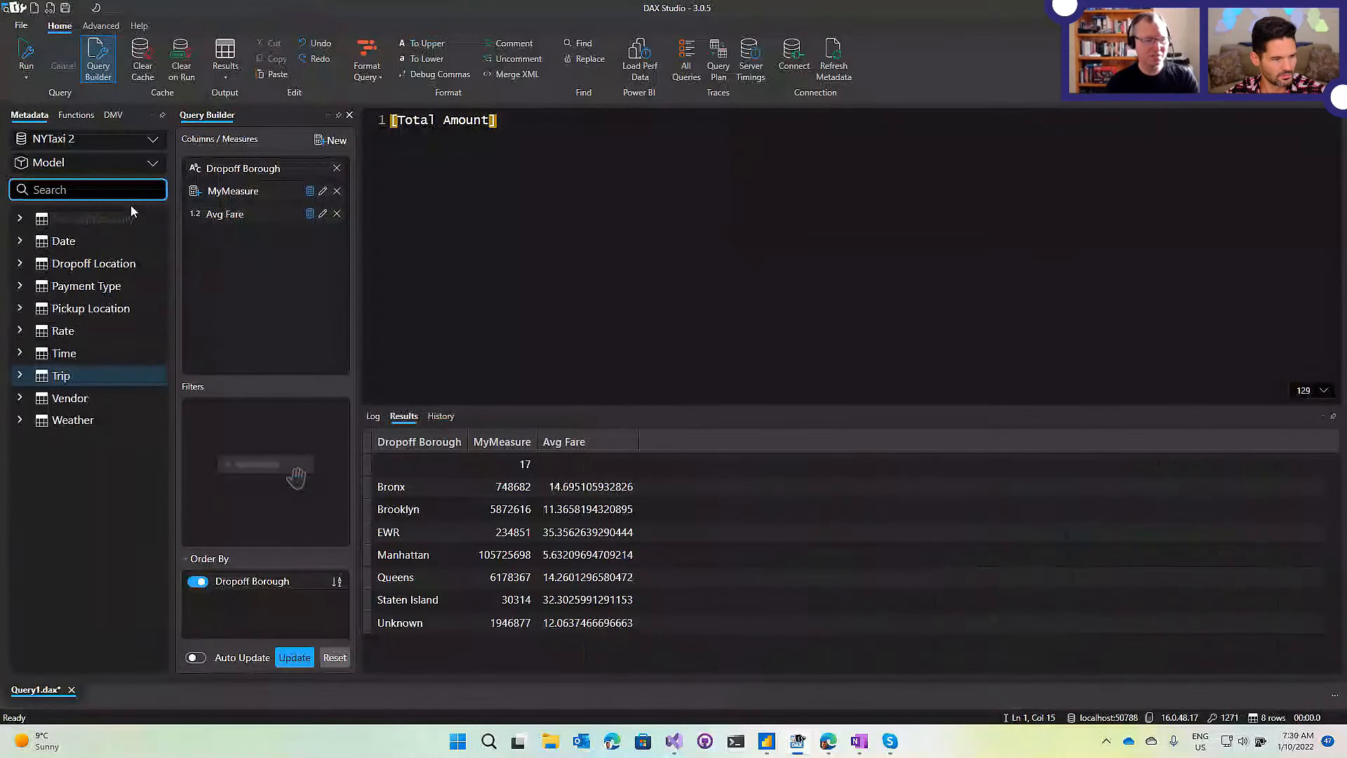
left_click(20, 264)
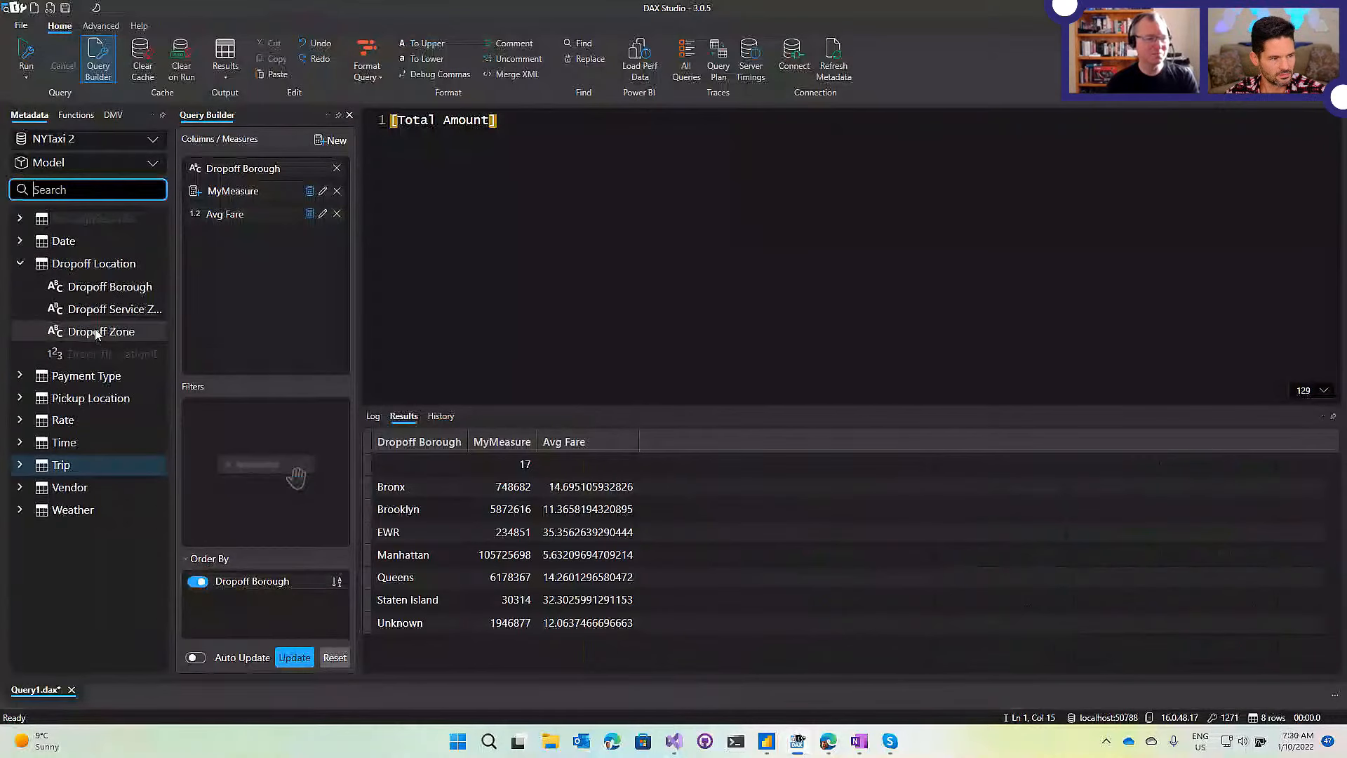
mouse_move(97, 334)
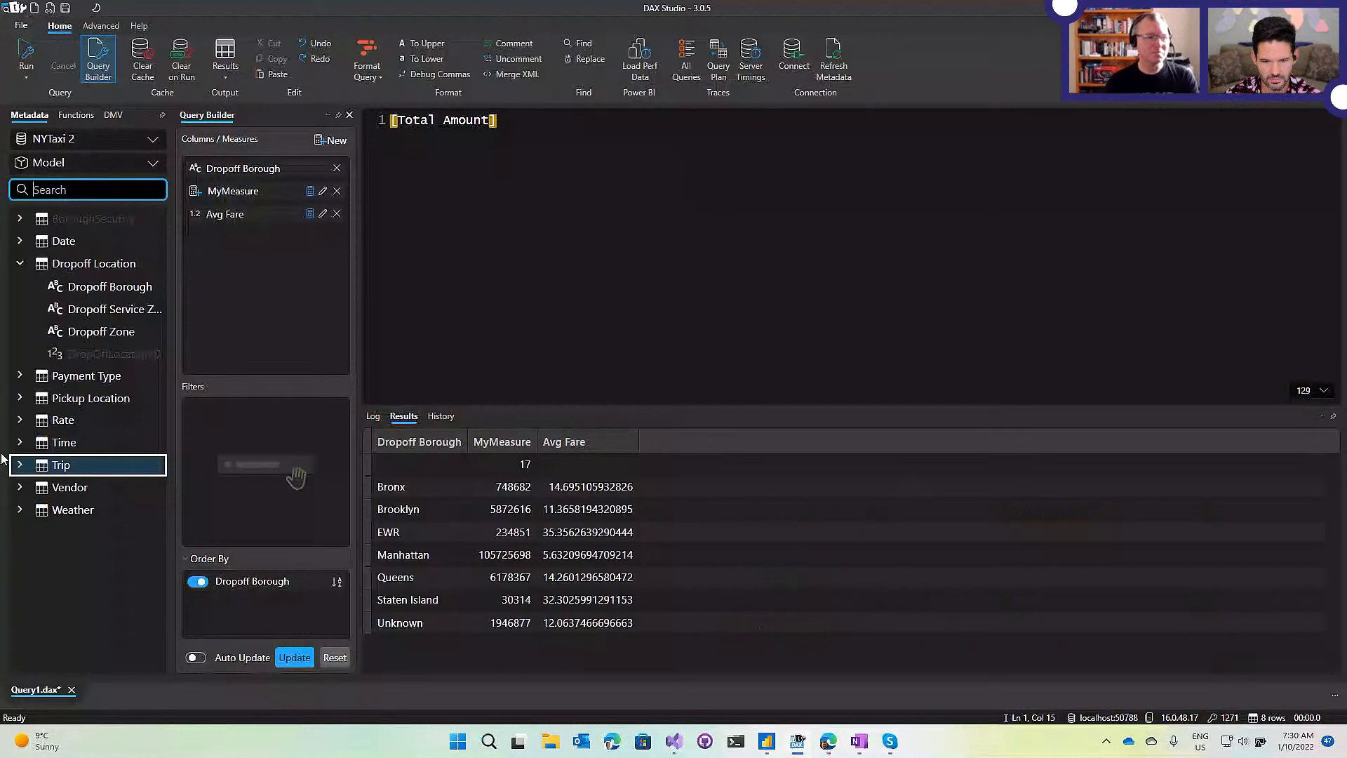
mouse_move(74, 318)
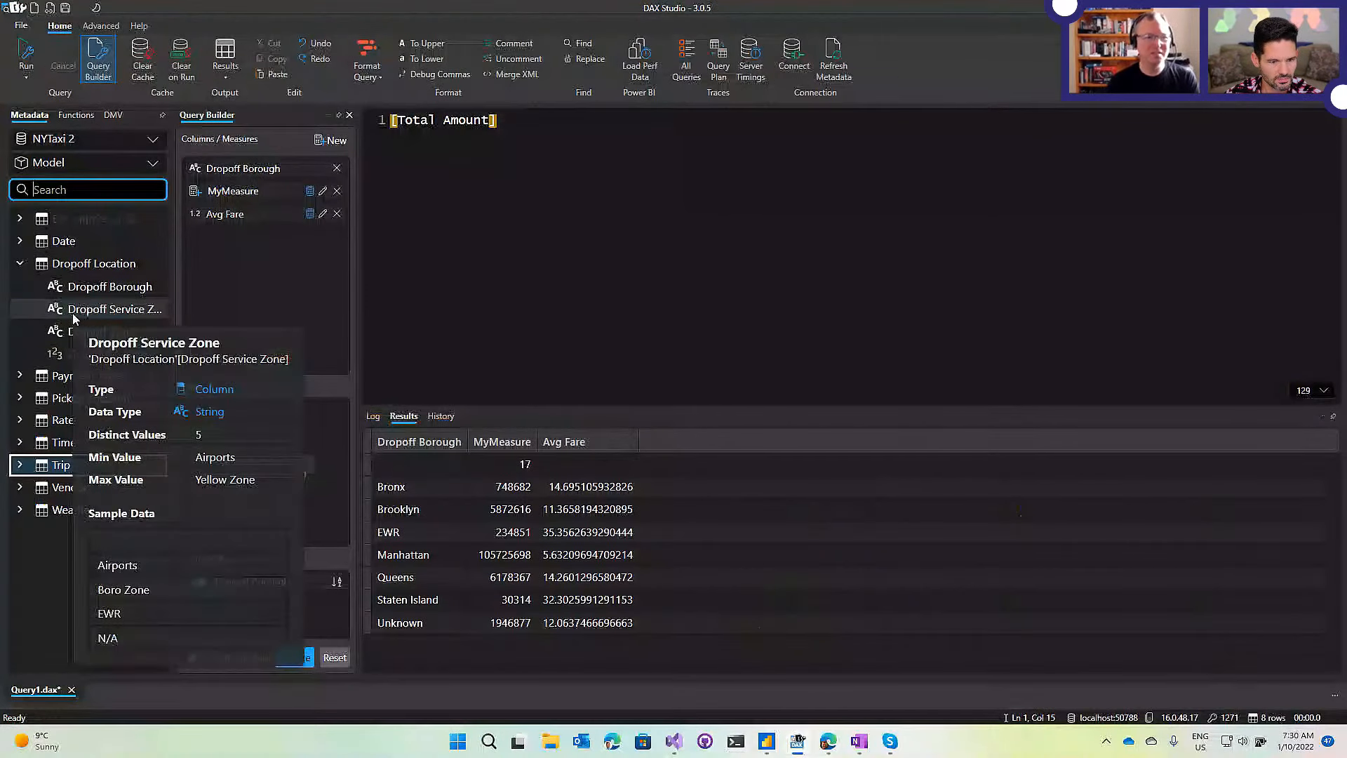
Select all the query text and delete the [Total Amount] reference.
left_click(617, 280)
key("ctrl+a")
key("Delete")
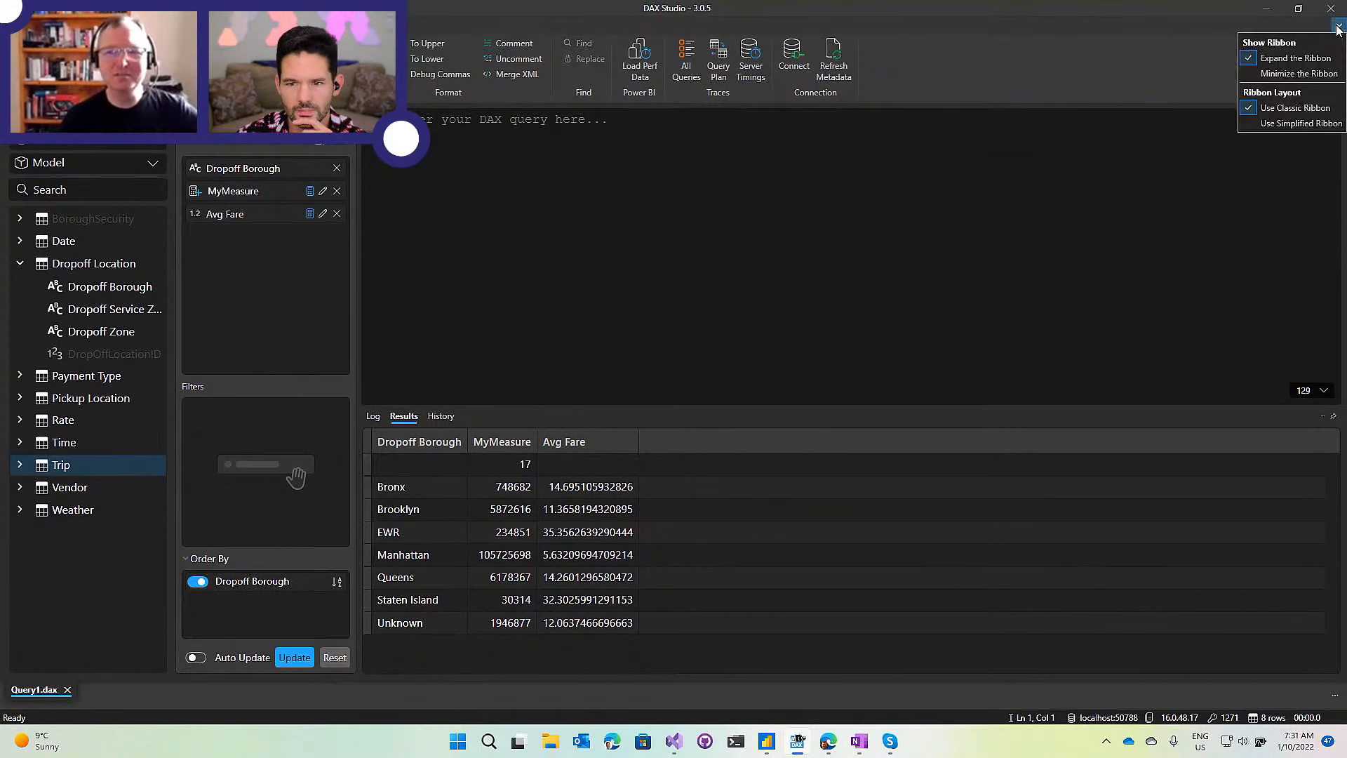
left_click(1298, 73)
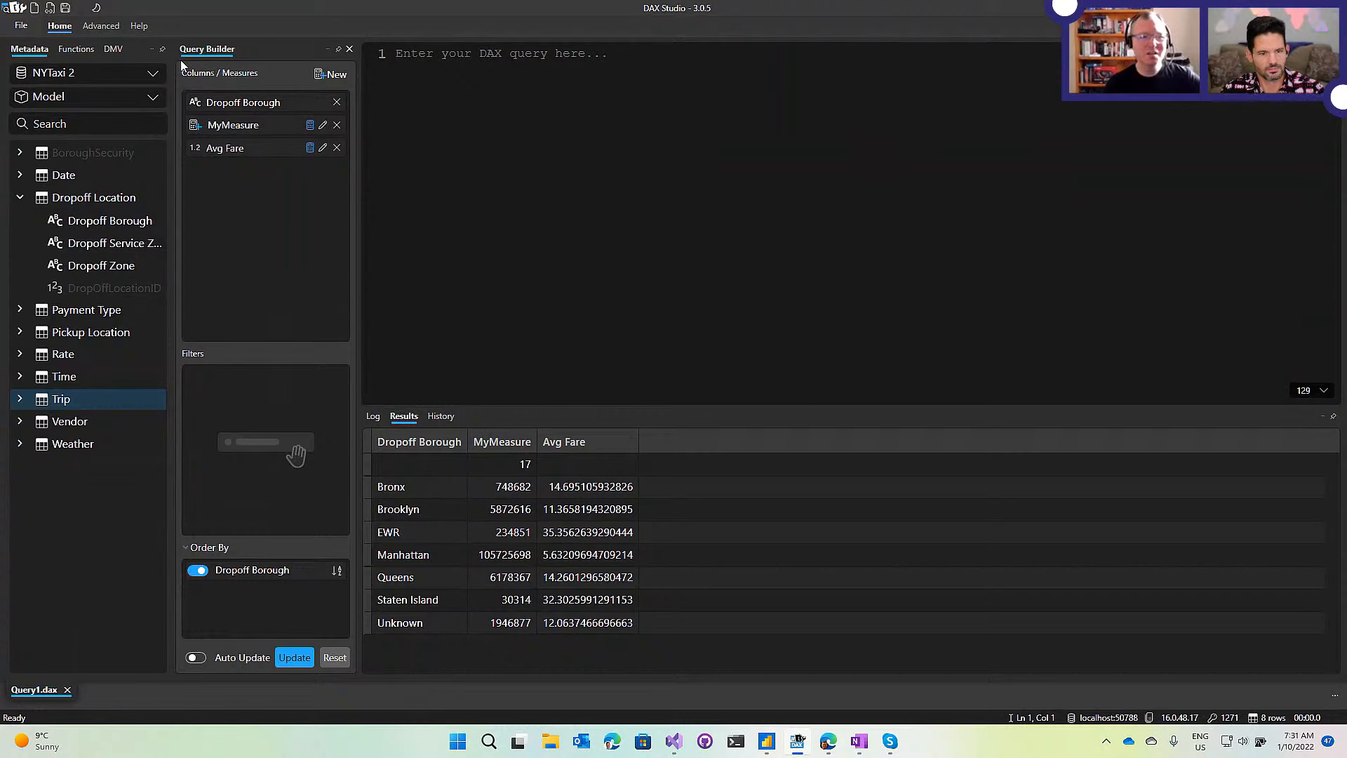
left_click(90, 28)
left_click(95, 26)
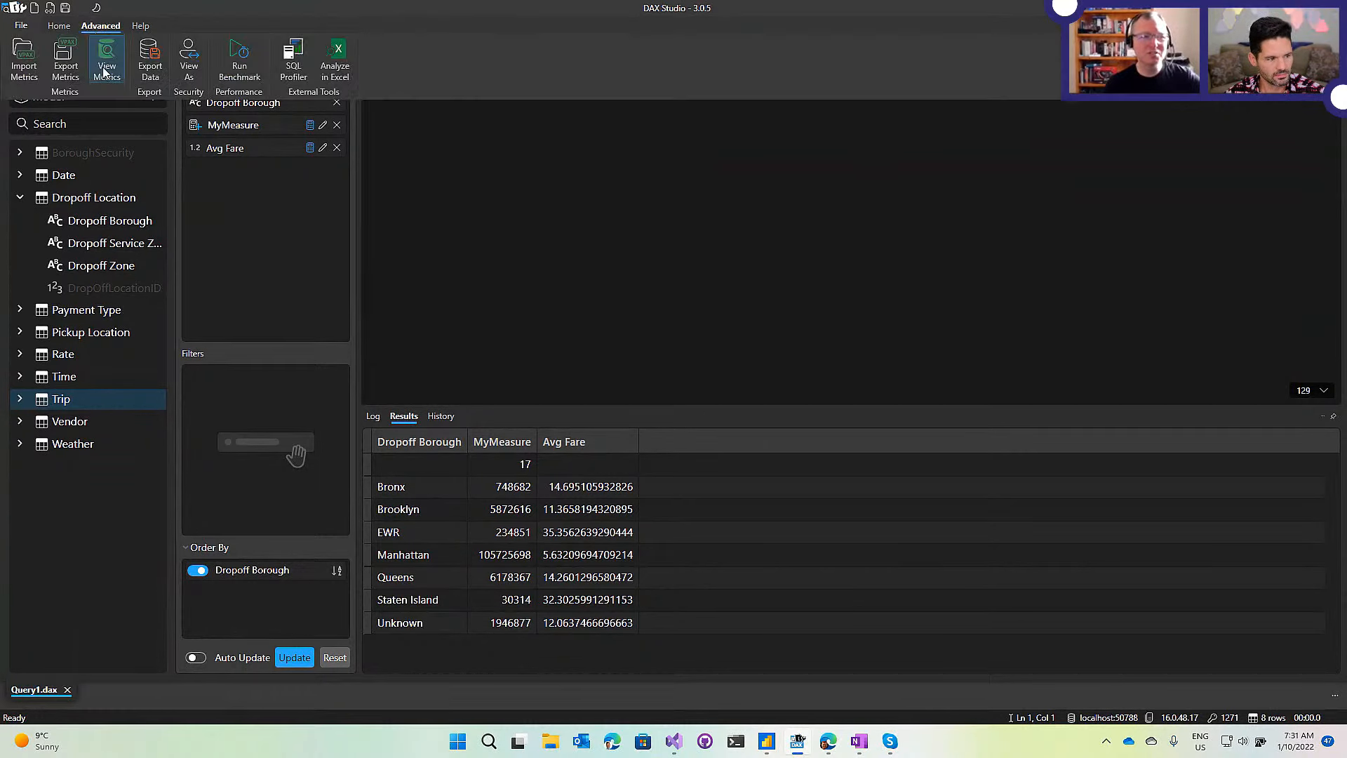
left_click(59, 27)
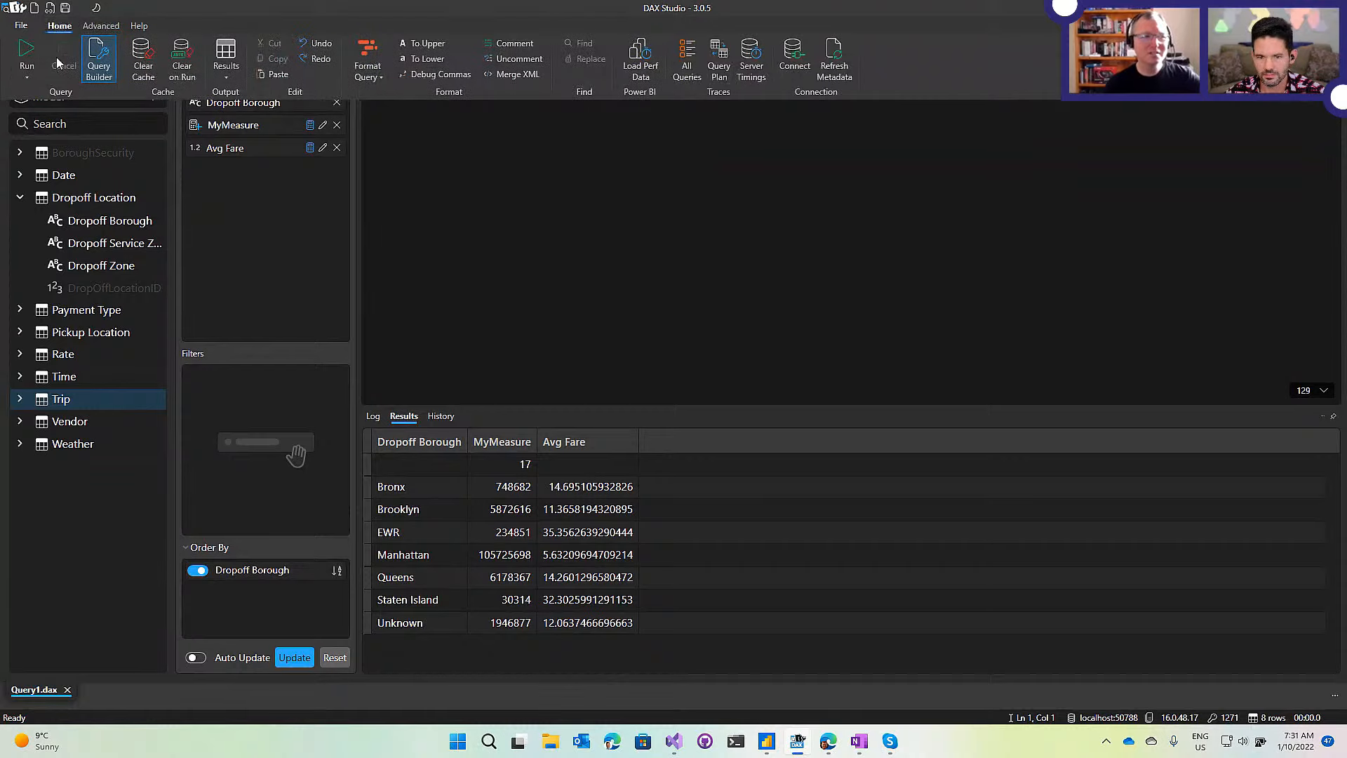
left_click(59, 25)
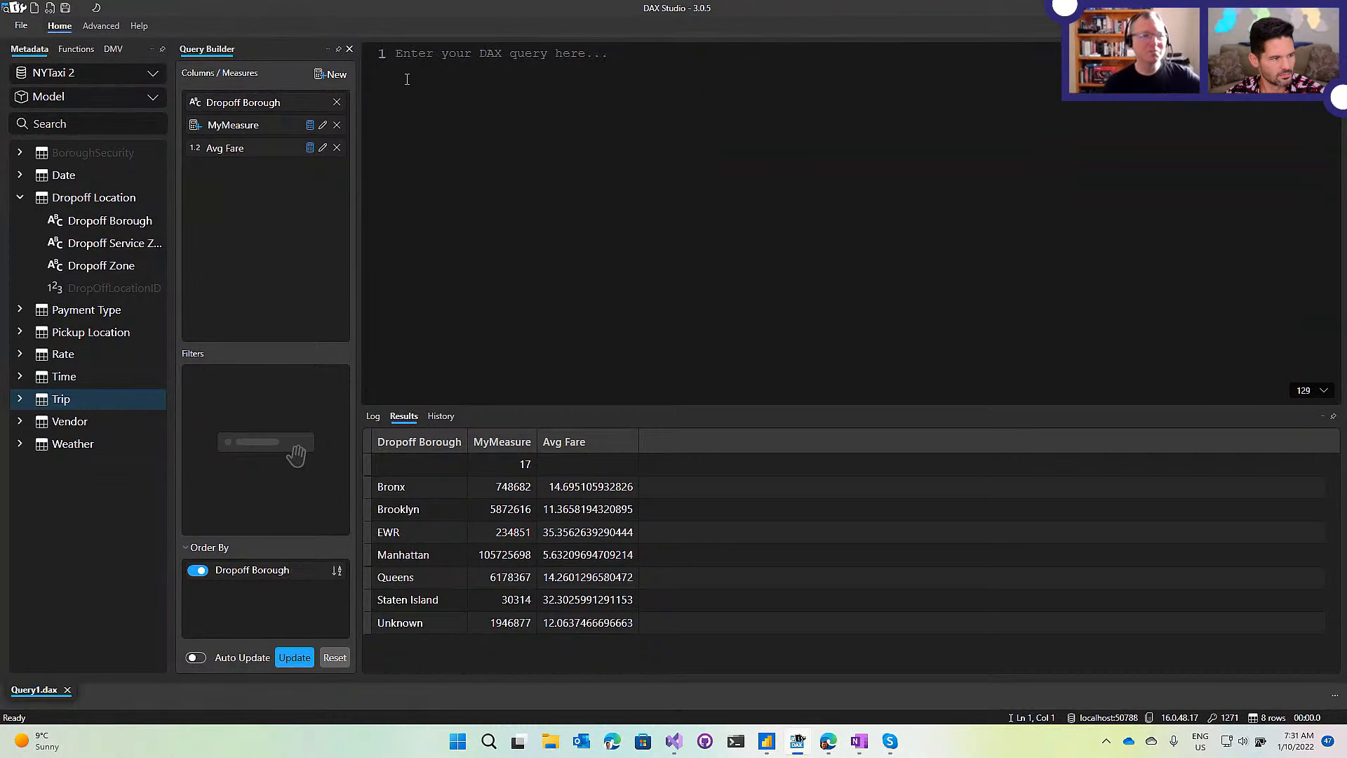
left_click(338, 52)
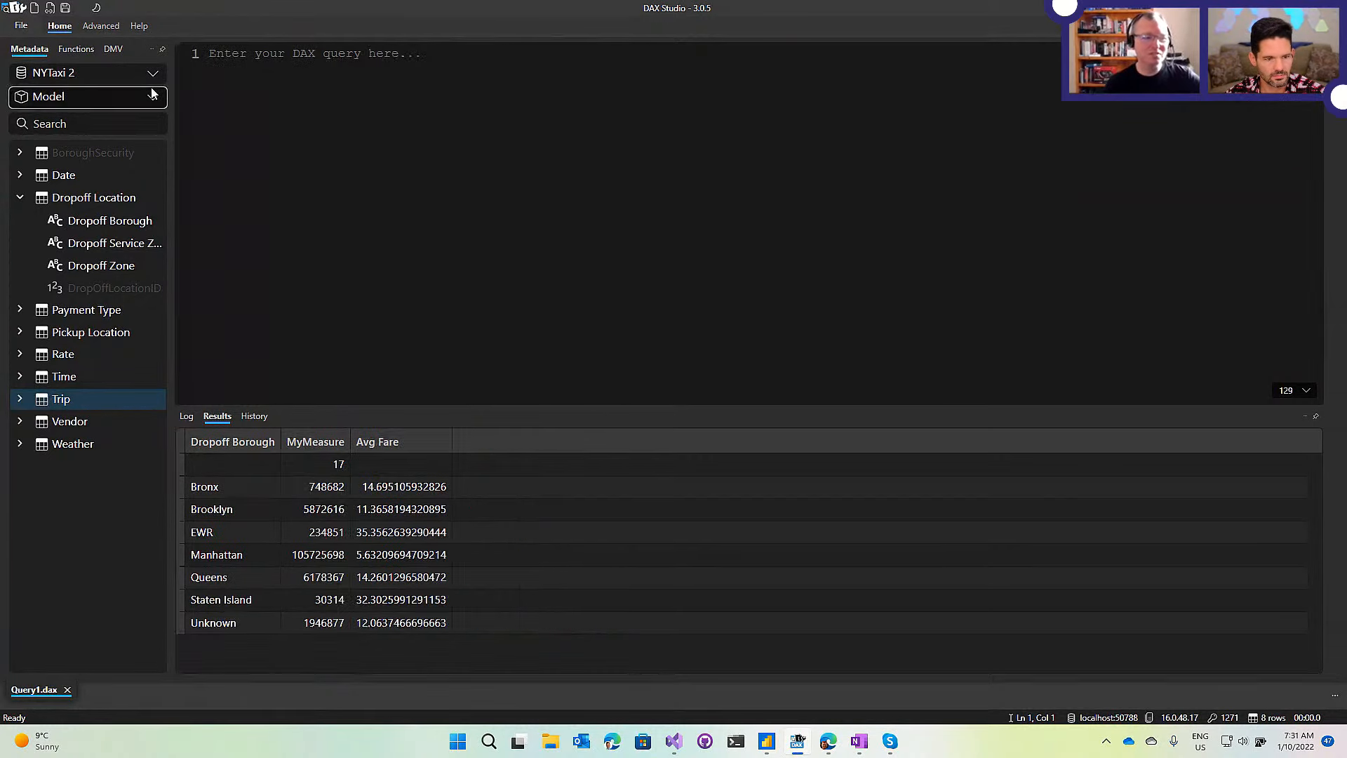
left_click(162, 52)
left_click(1315, 417)
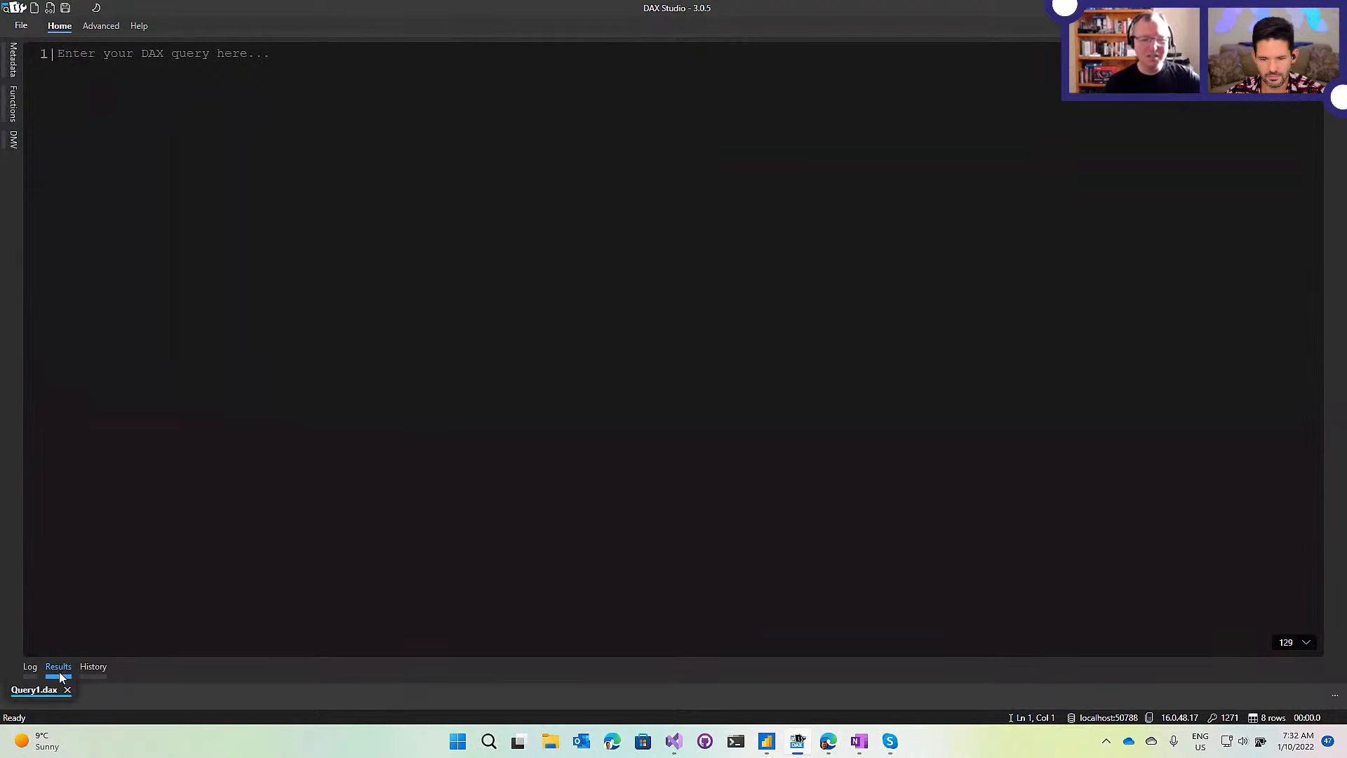
mouse_move(59, 676)
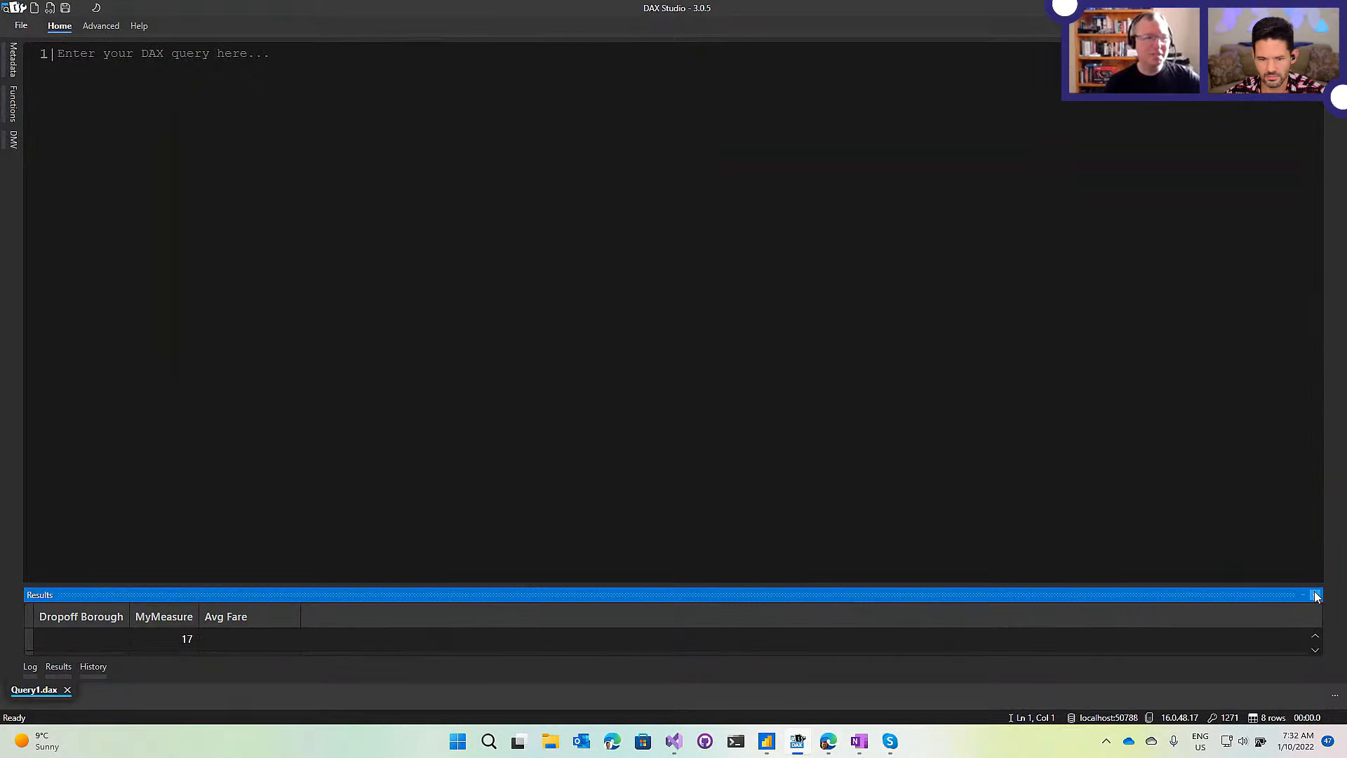
left_click(1316, 596)
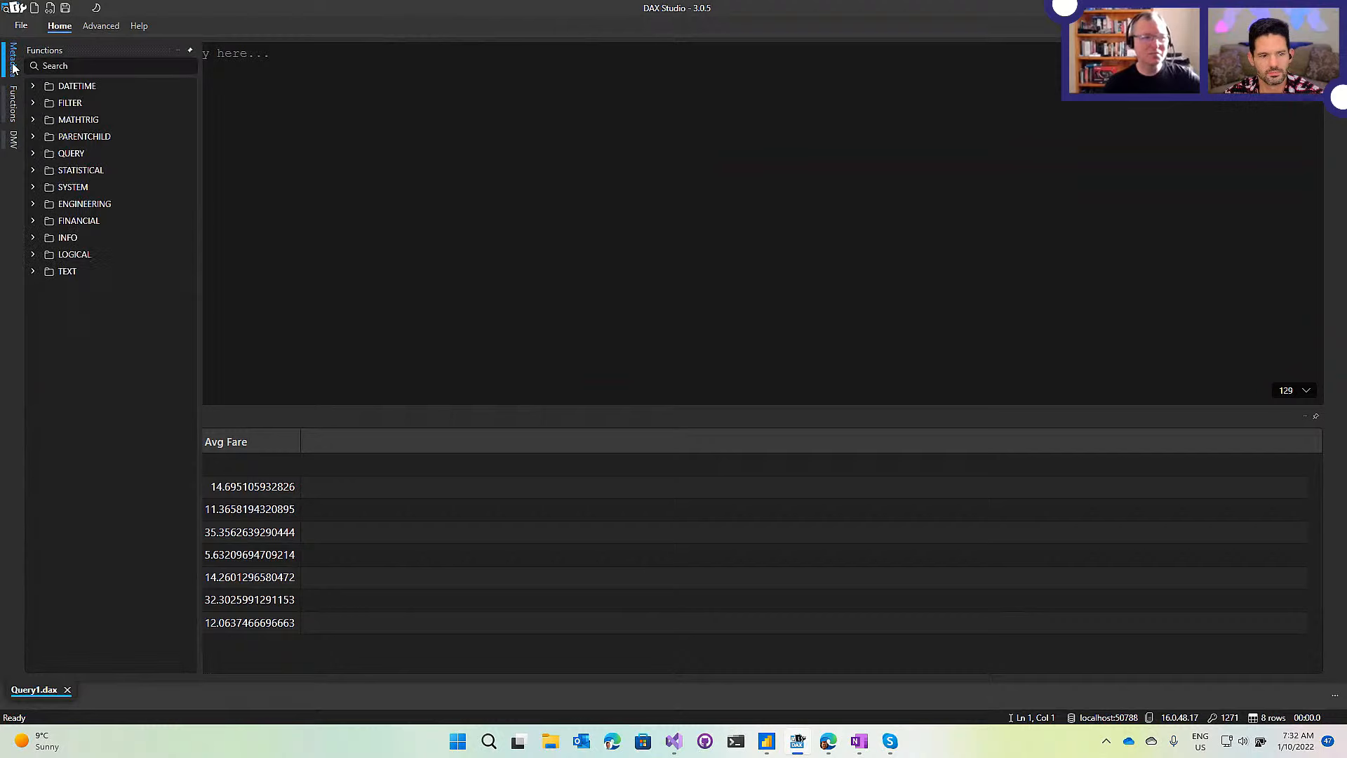
mouse_move(13, 66)
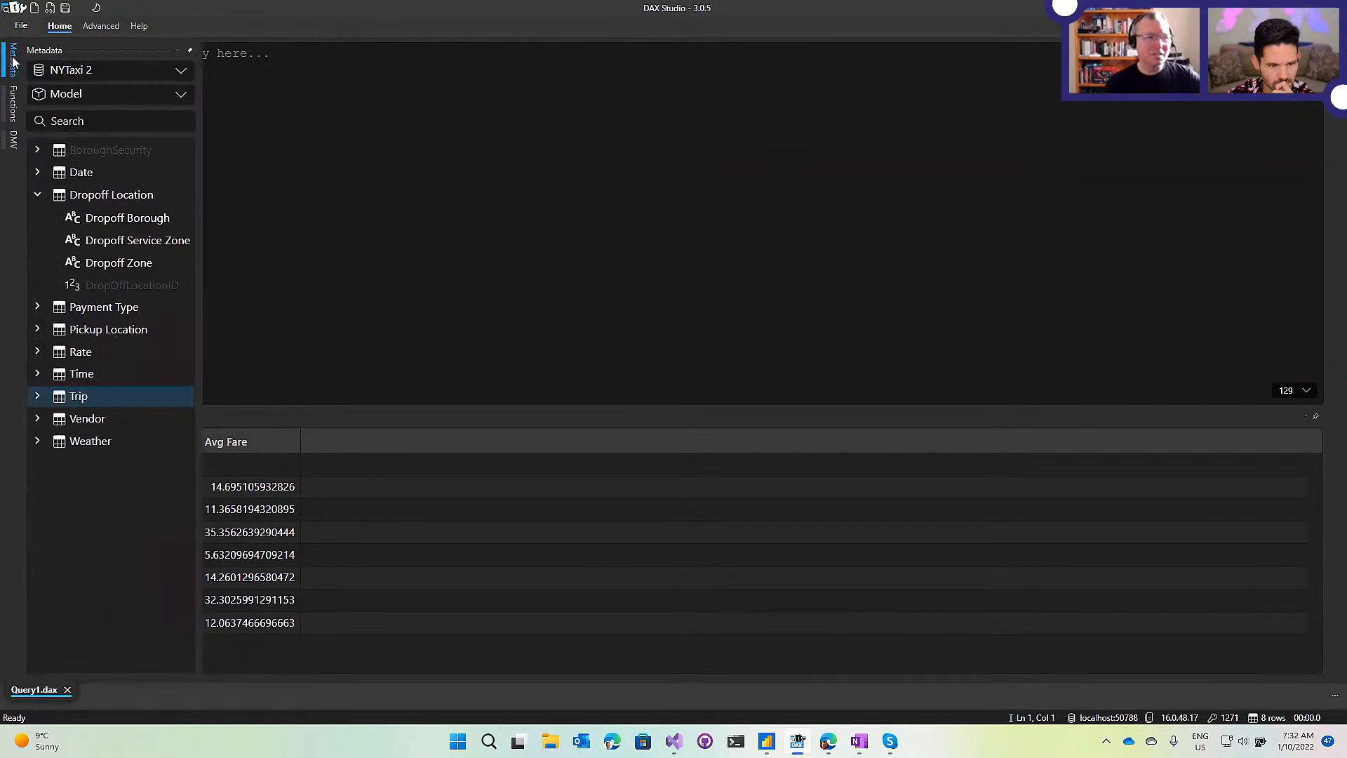
left_click(191, 52)
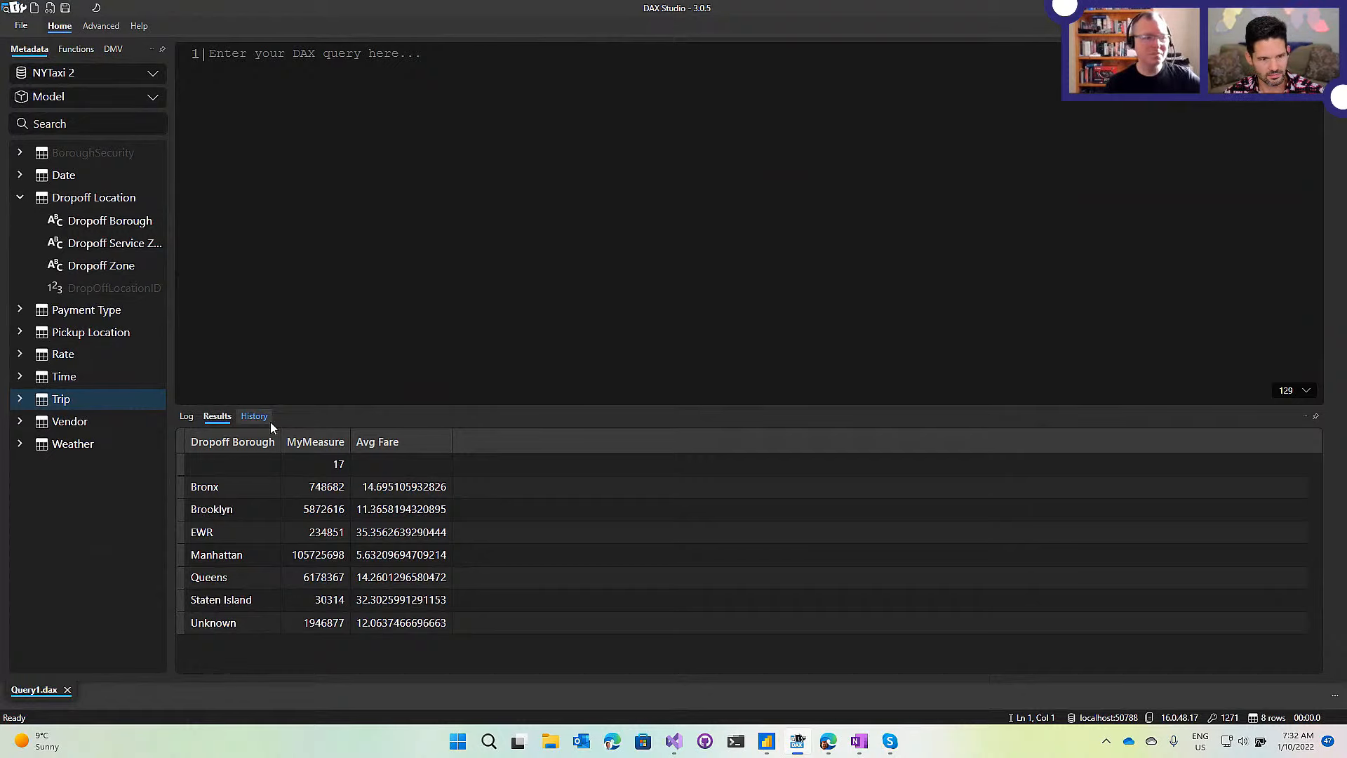
Dock the Results grid to the right of the editor and start a new Query2.dax document.
left_click_drag(217, 417, 392, 309)
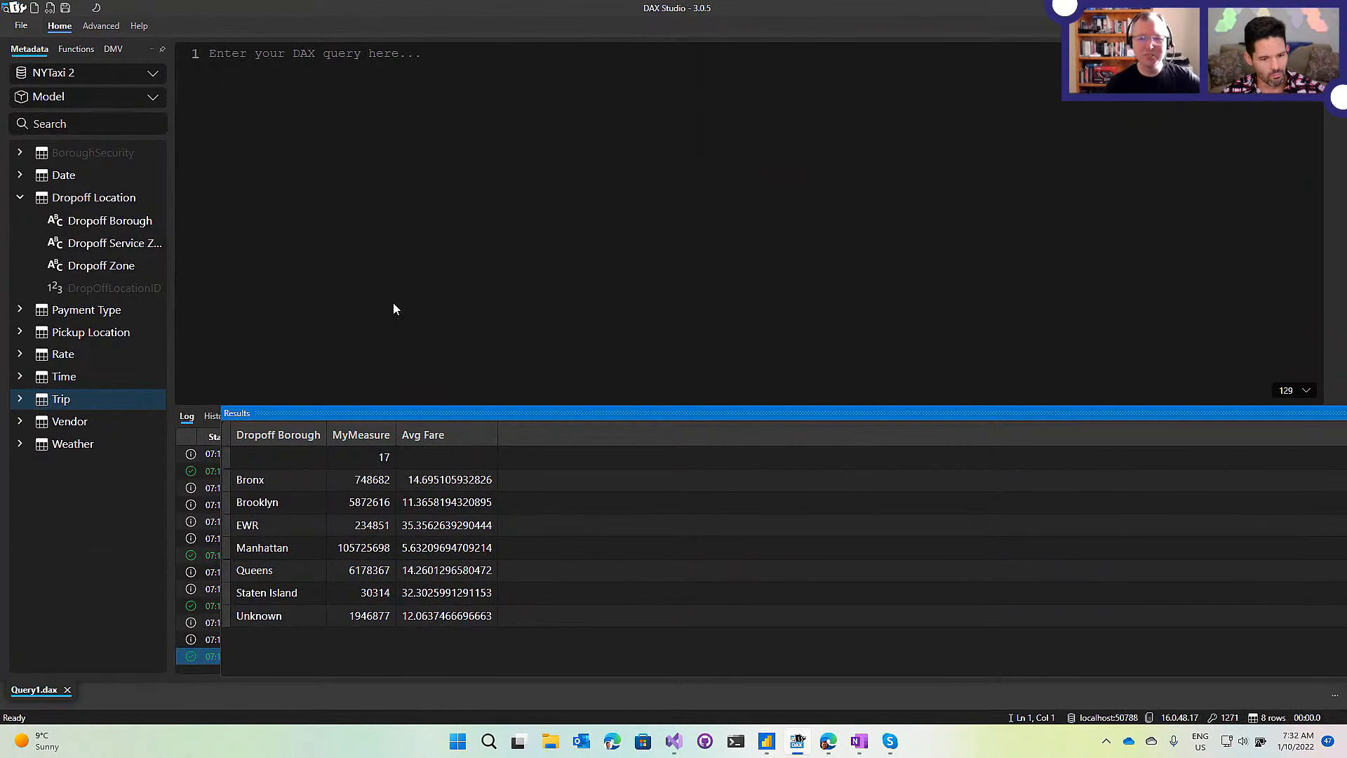
left_click_drag(394, 309, 1328, 359)
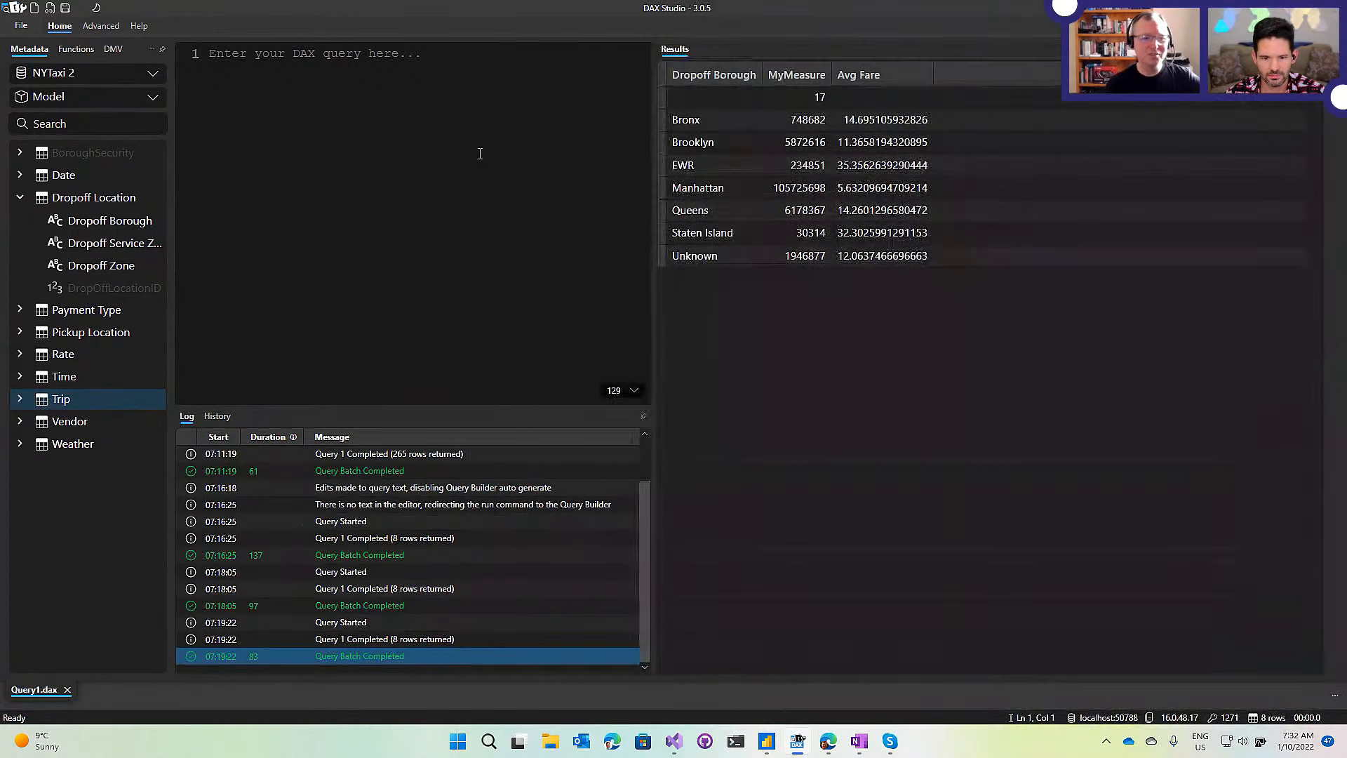
left_click(35, 9)
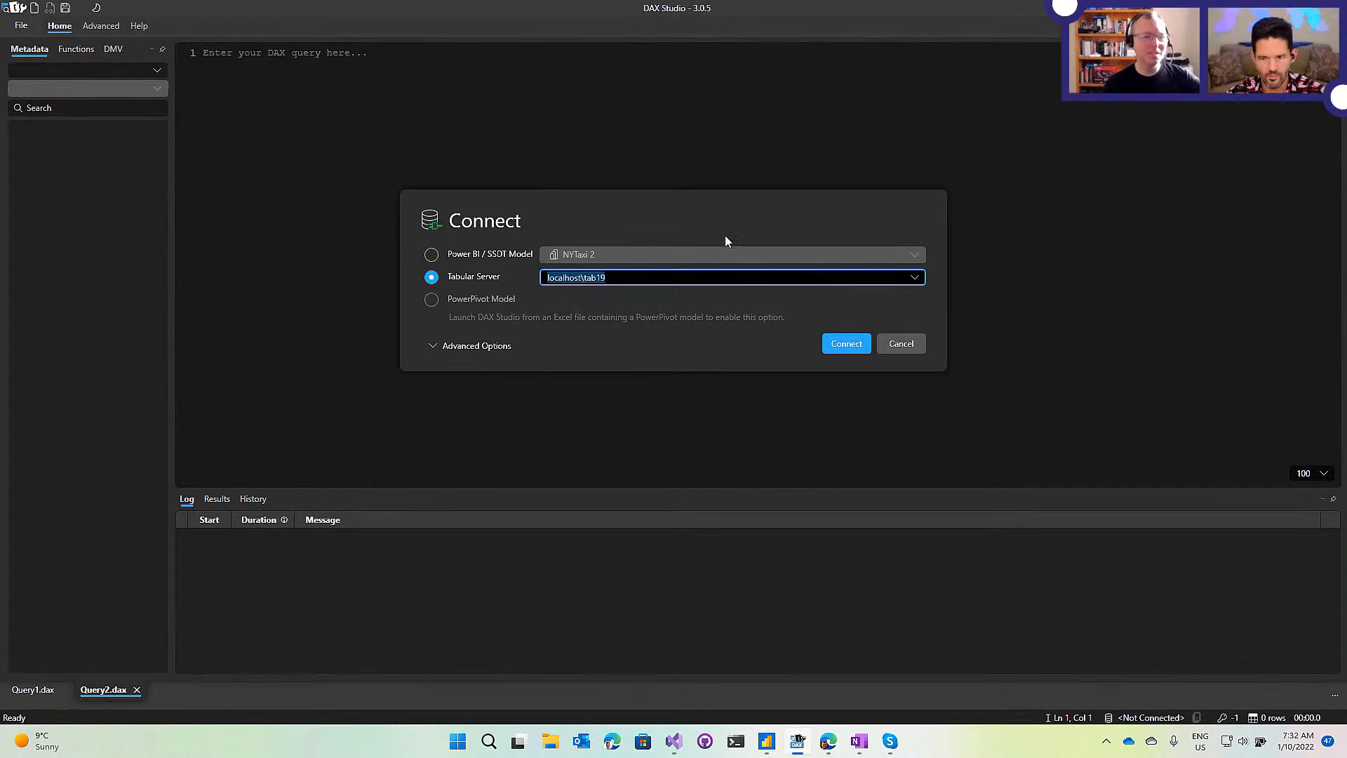
Connect Query2.dax to Tabular Server localhost\tab19 after briefly checking the Power BI models.
left_click(709, 251)
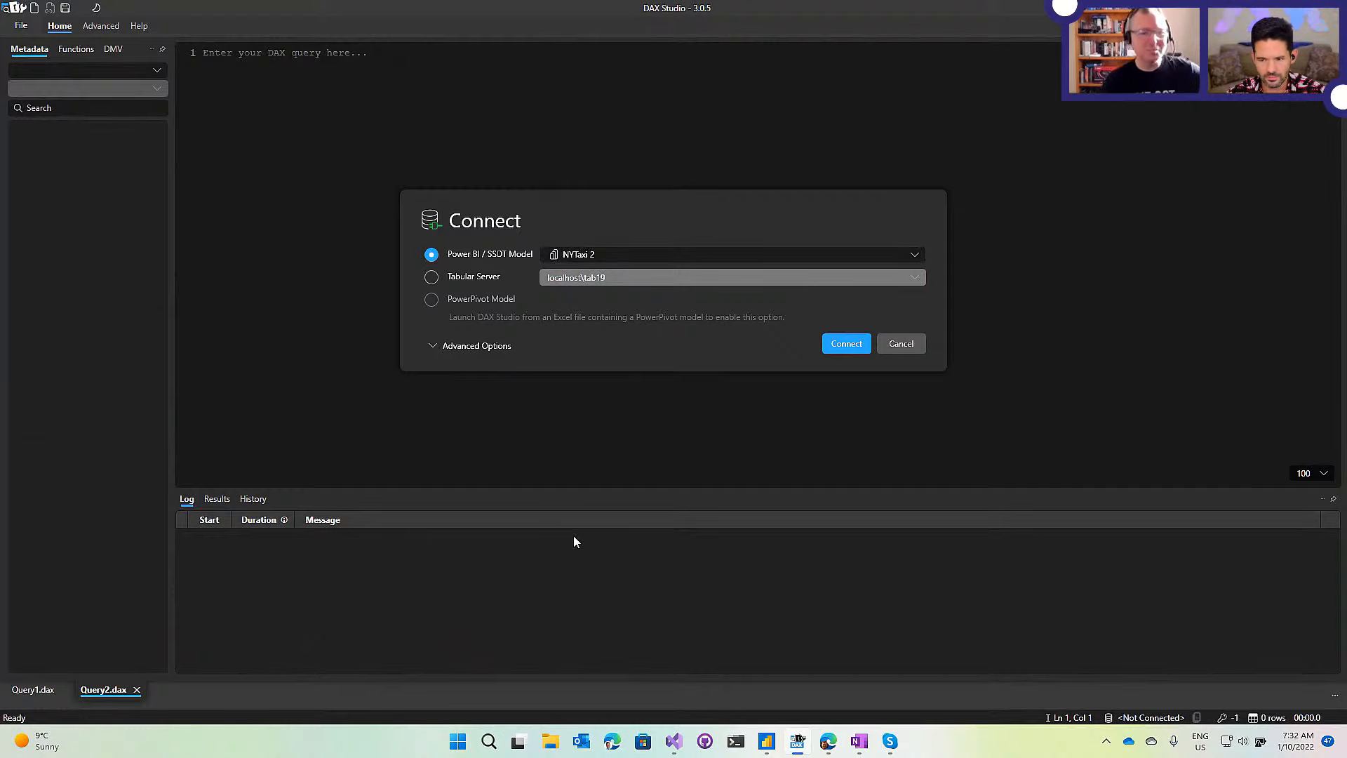
left_click(911, 255)
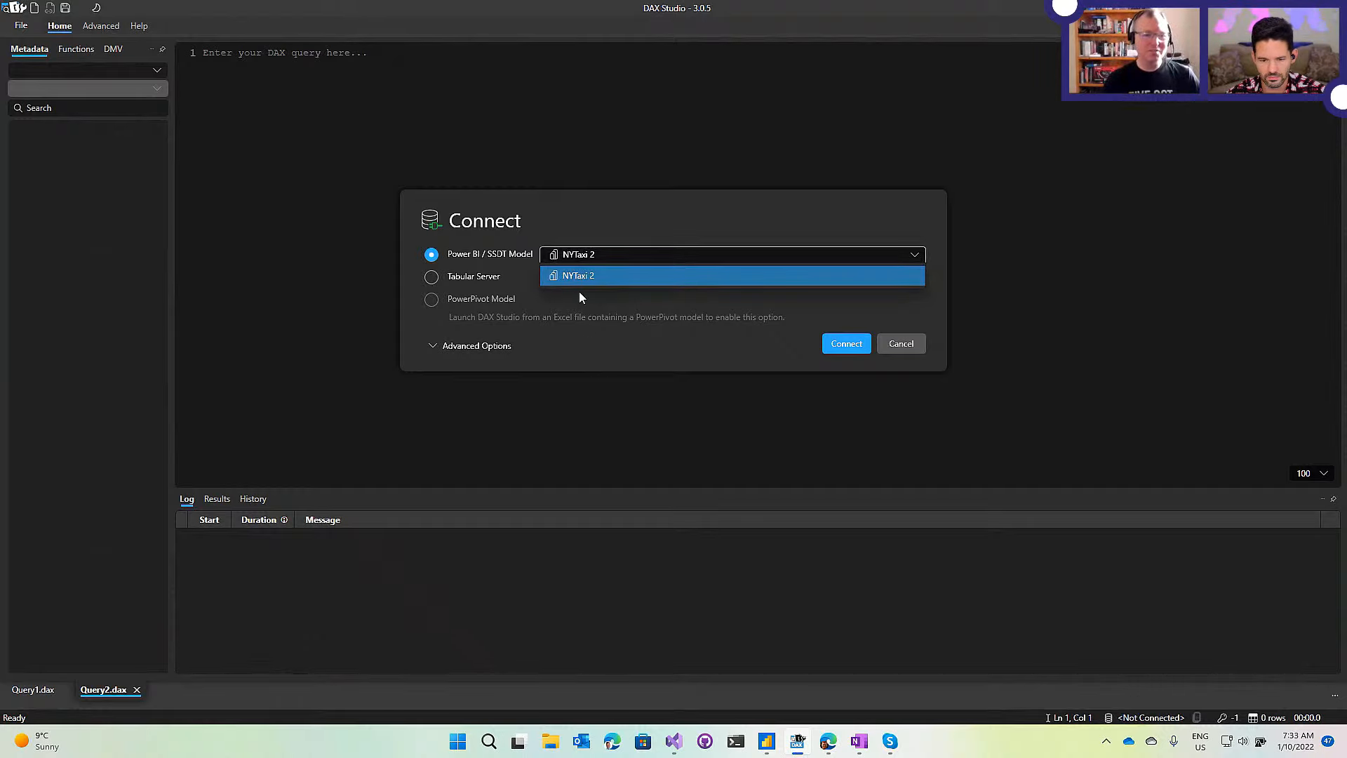
left_click(505, 254)
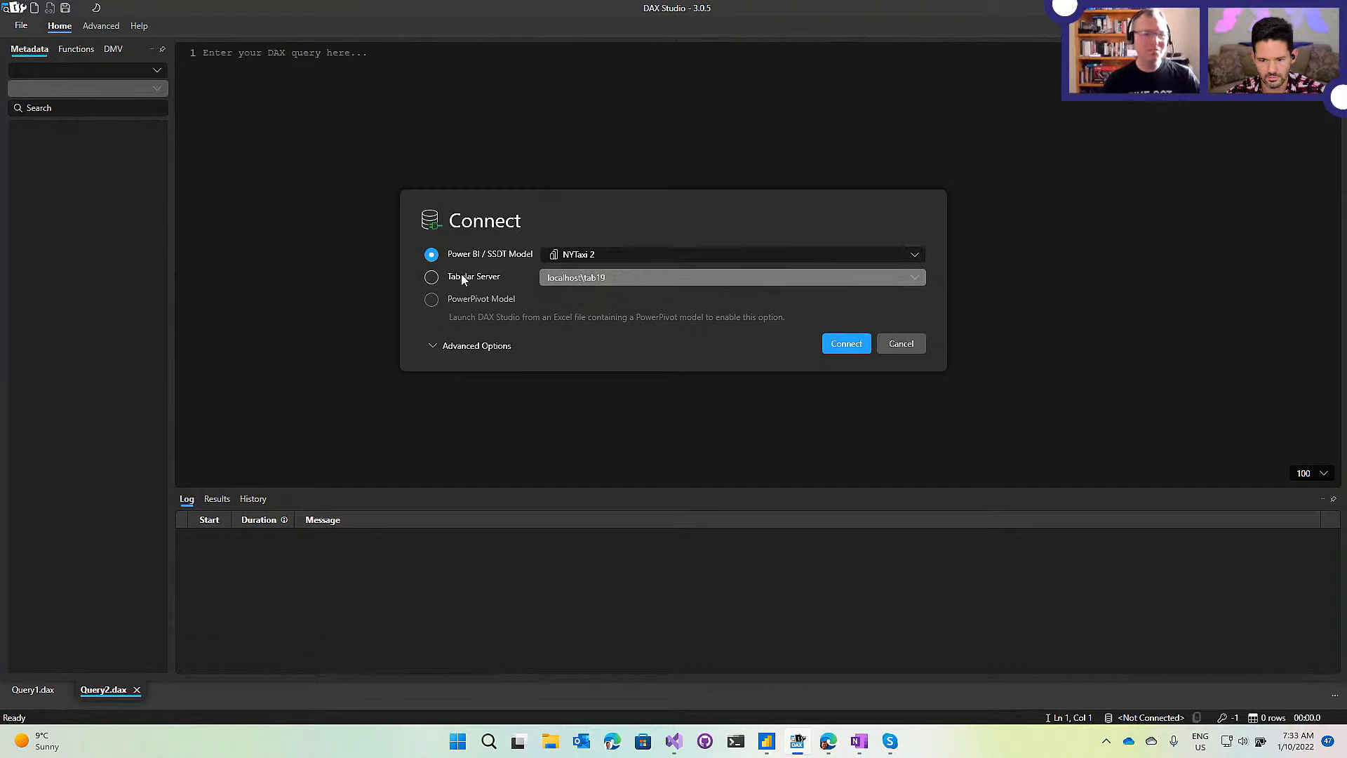
left_click(463, 279)
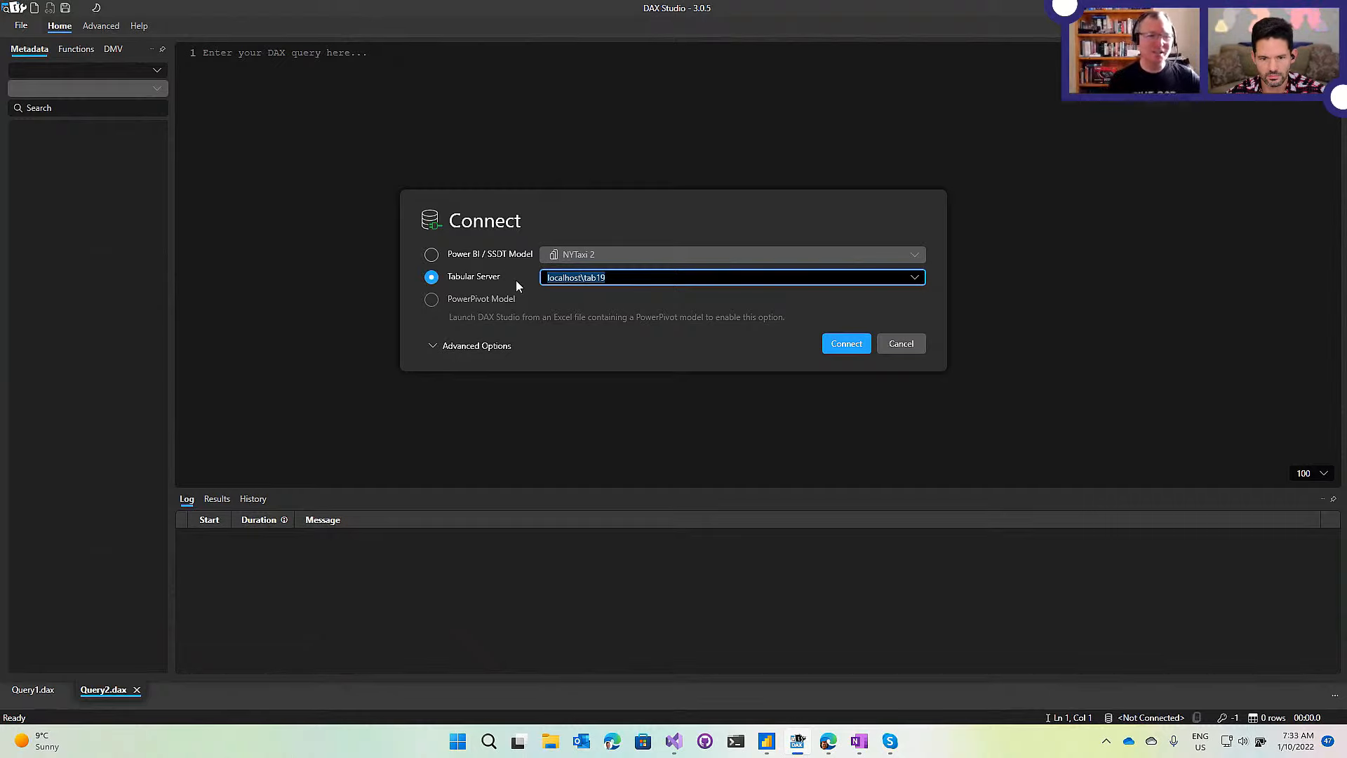
left_click(835, 349)
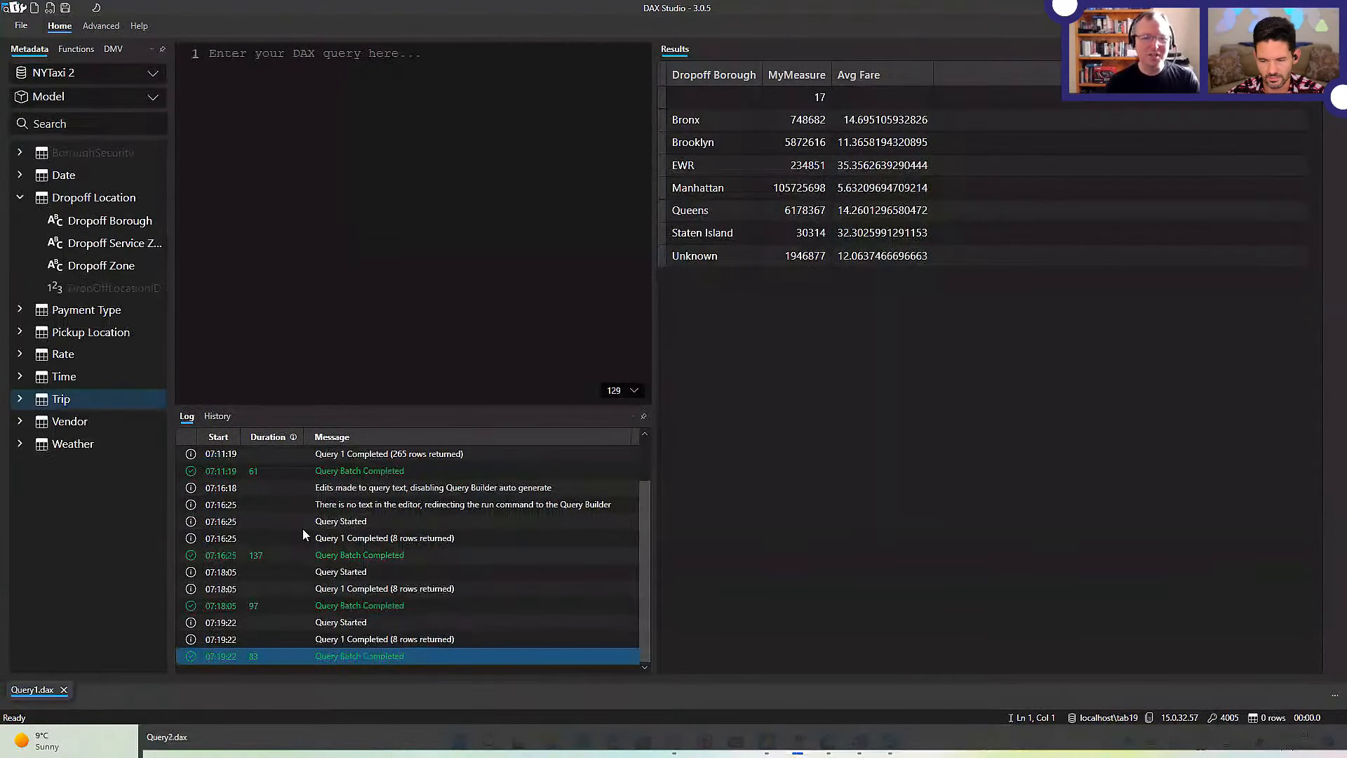
Dock Query2.dax to the right of Query1.dax and adjust the pane widths.
left_click_drag(303, 528, 812, 100)
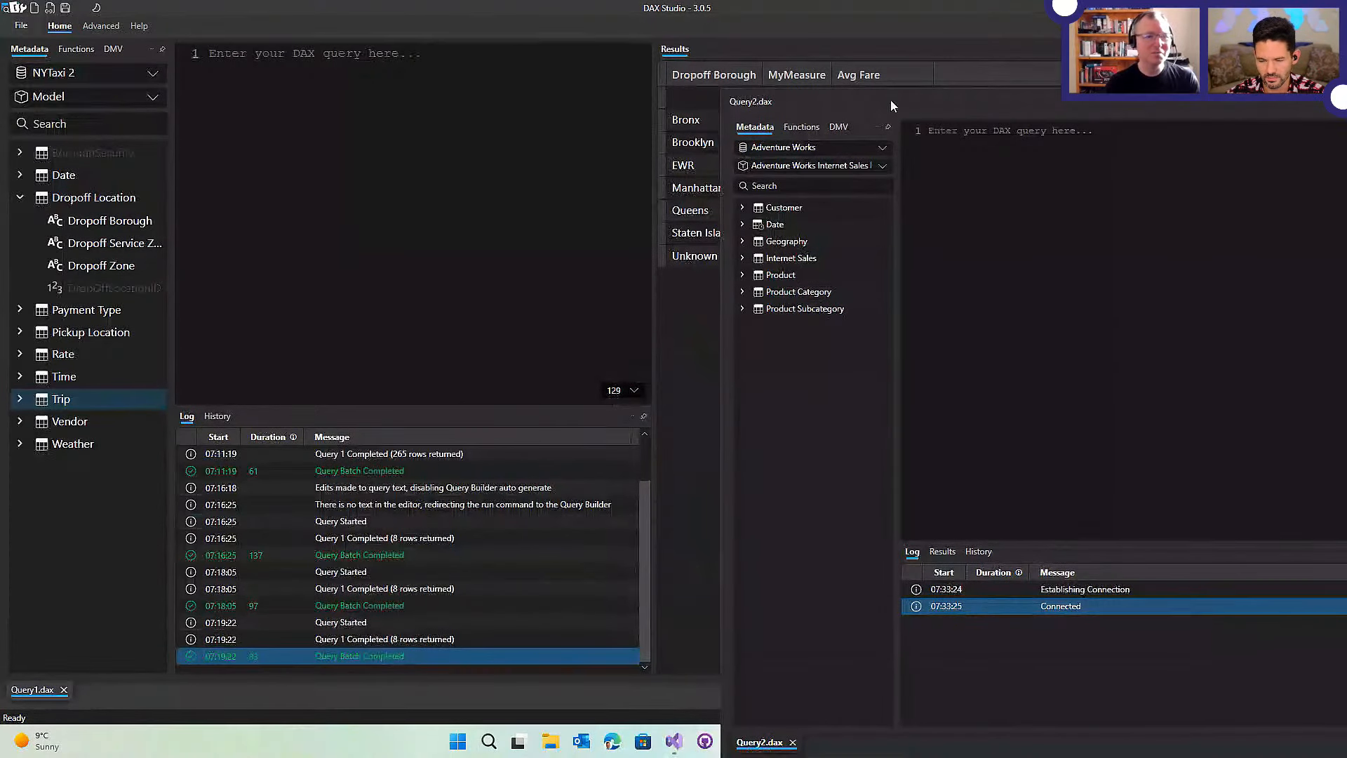
left_click_drag(860, 89, 696, 373)
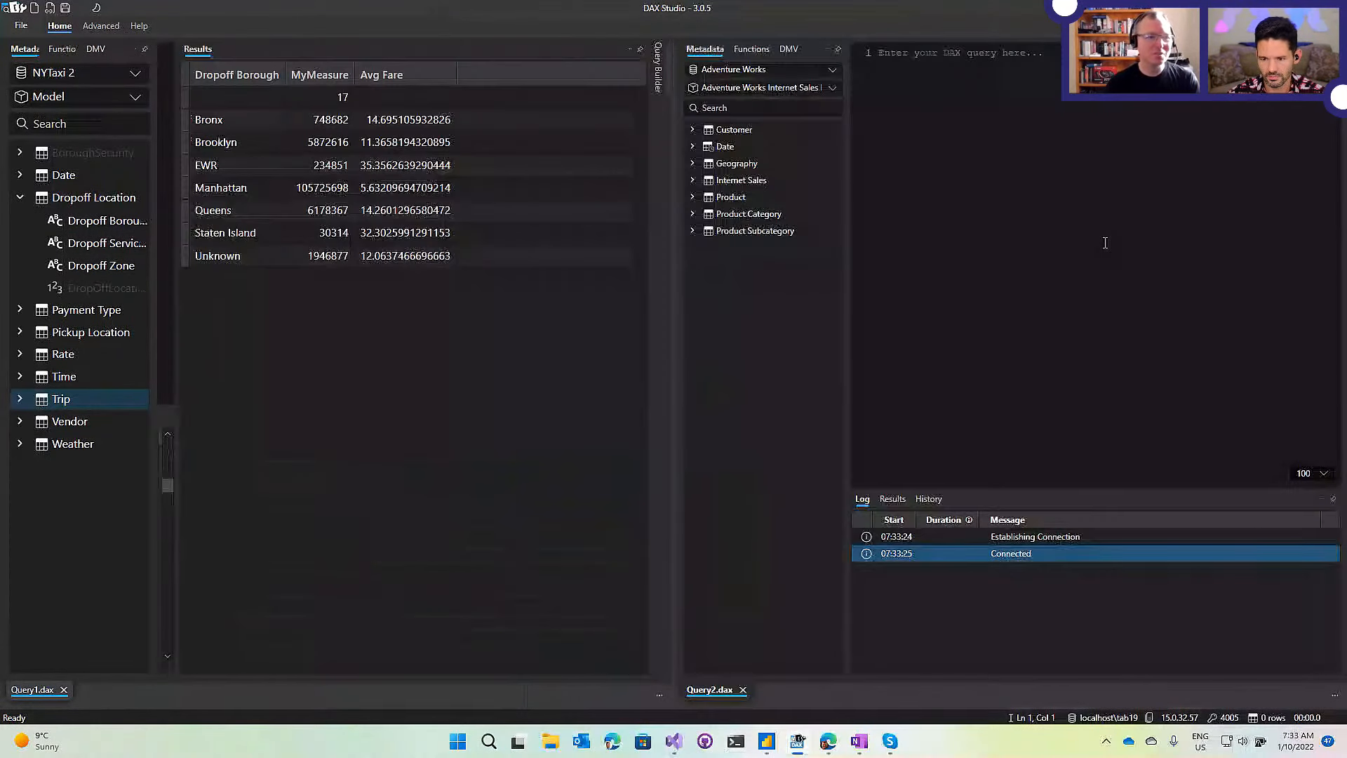
left_click_drag(177, 190, 377, 190)
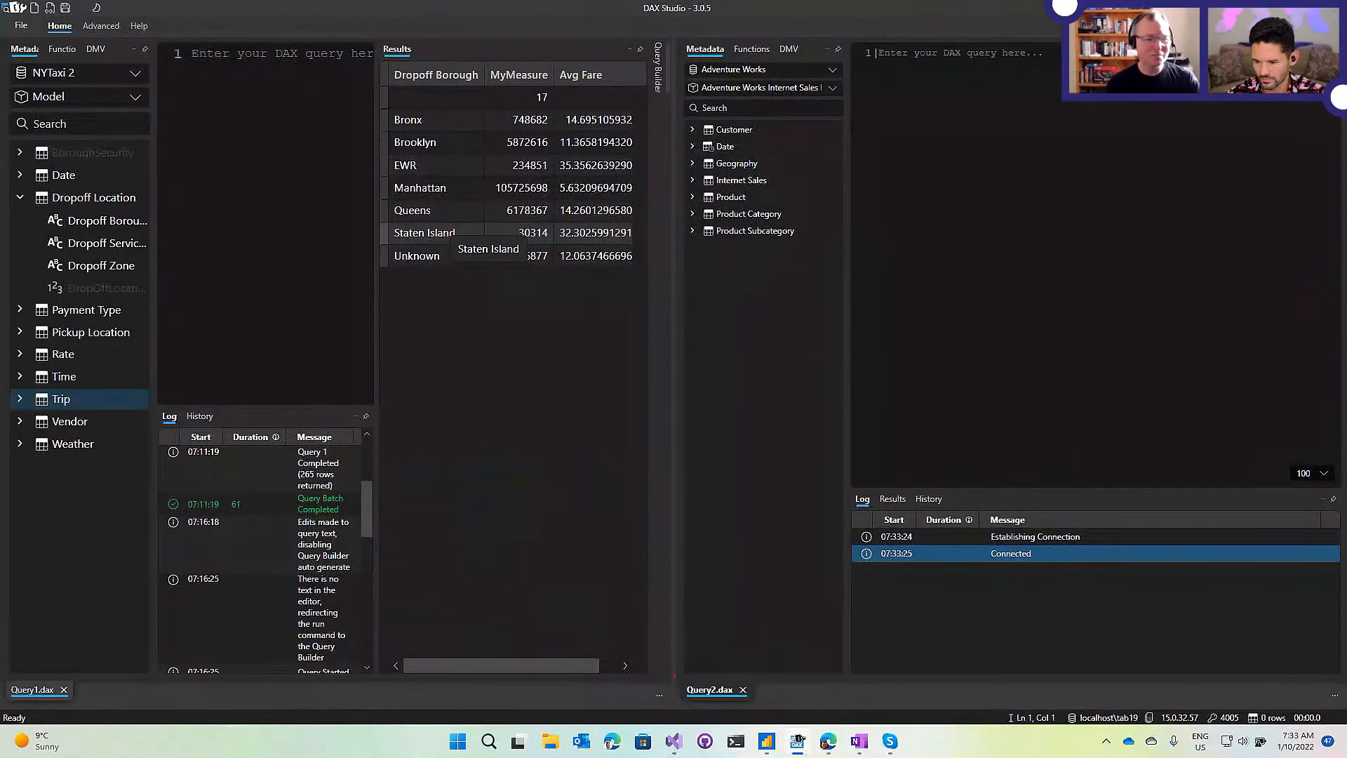
mouse_move(674, 700)
left_mouse_down()
mouse_move(627, 617)
mouse_move(228, 300)
mouse_move(6, 16)
left_mouse_up()
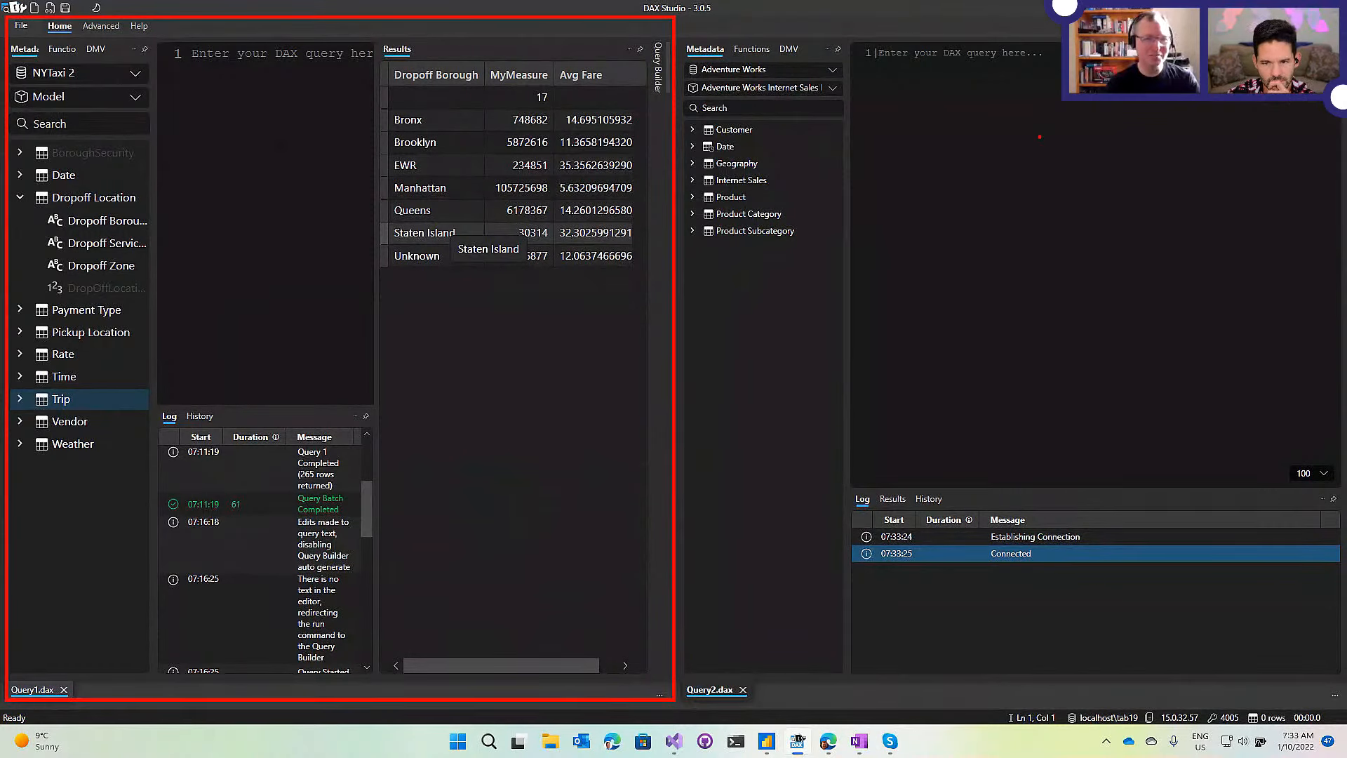
key("Escape")
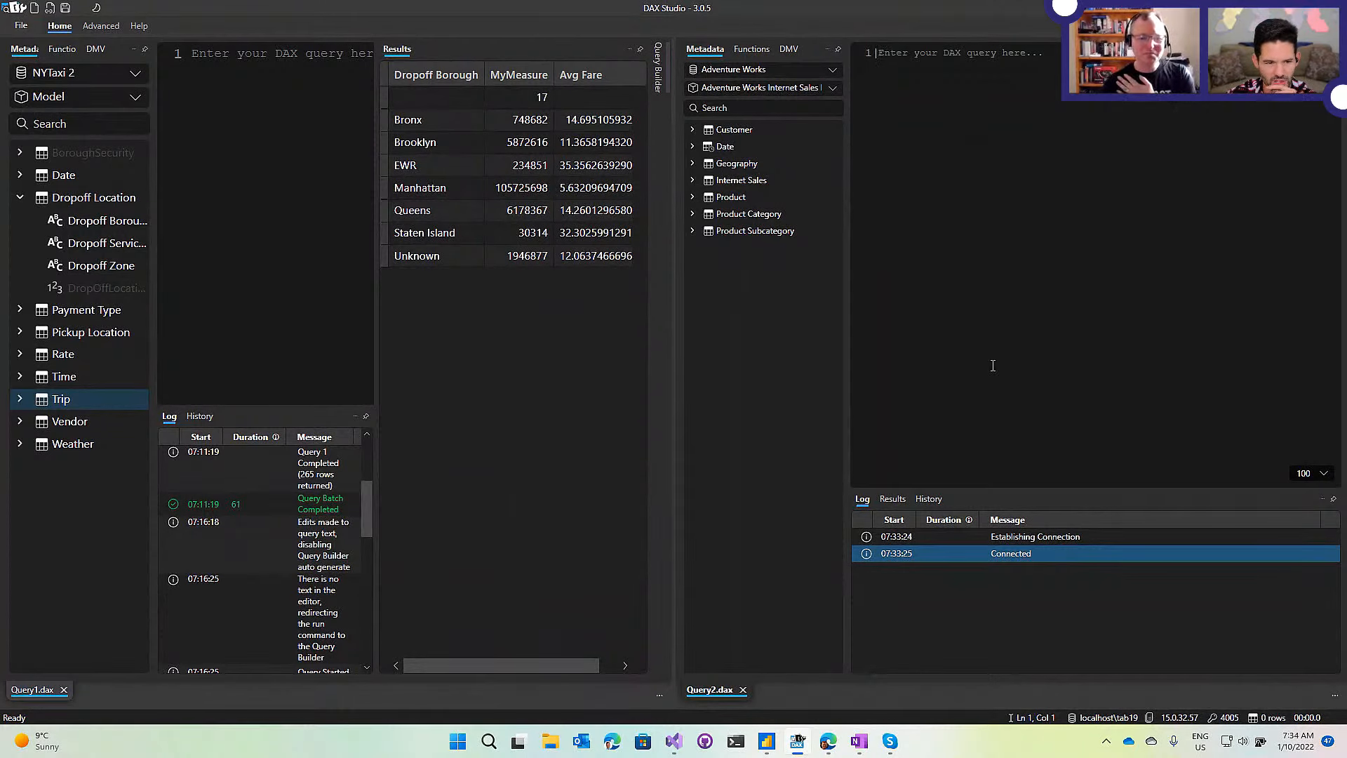
Close Query2.dax and dock the Results grid back into the bottom panel.
left_click(742, 690)
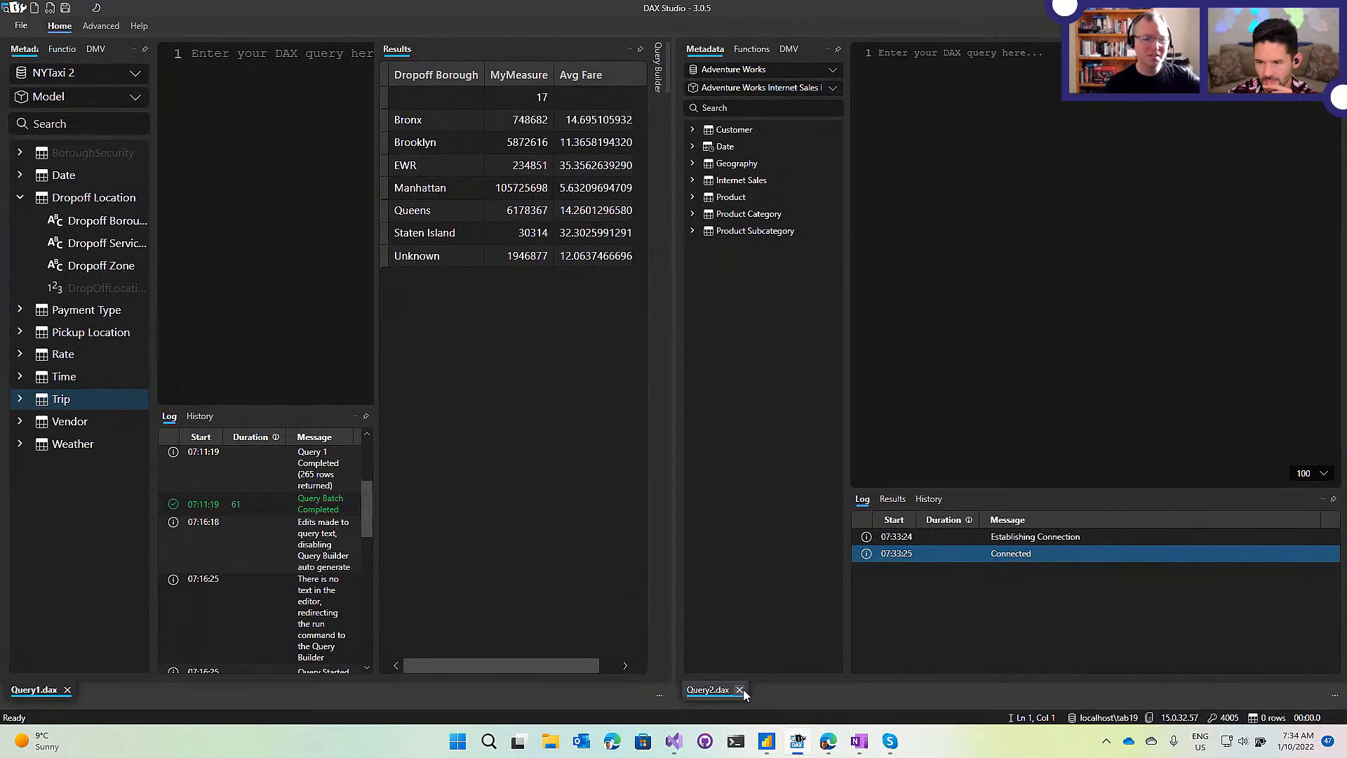
left_click(739, 690)
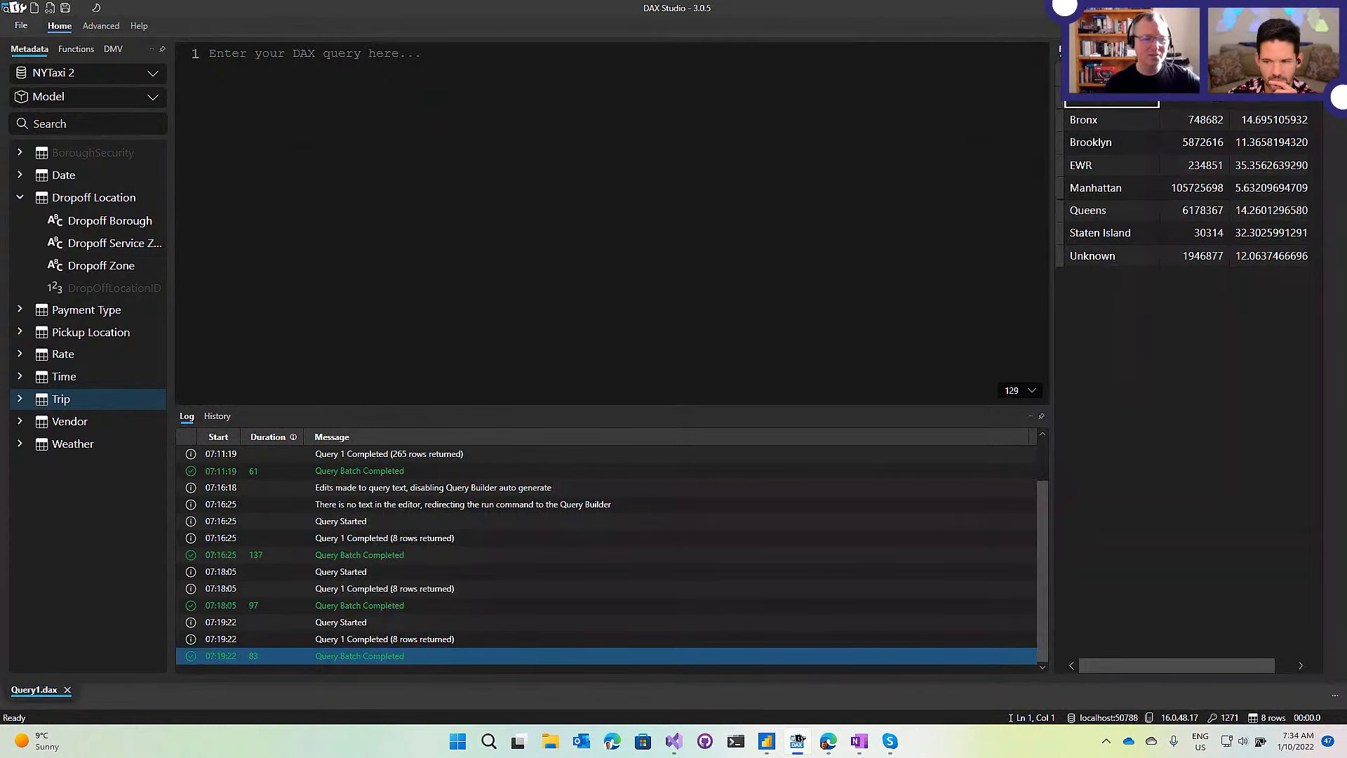
left_click_drag(1111, 102, 749, 549)
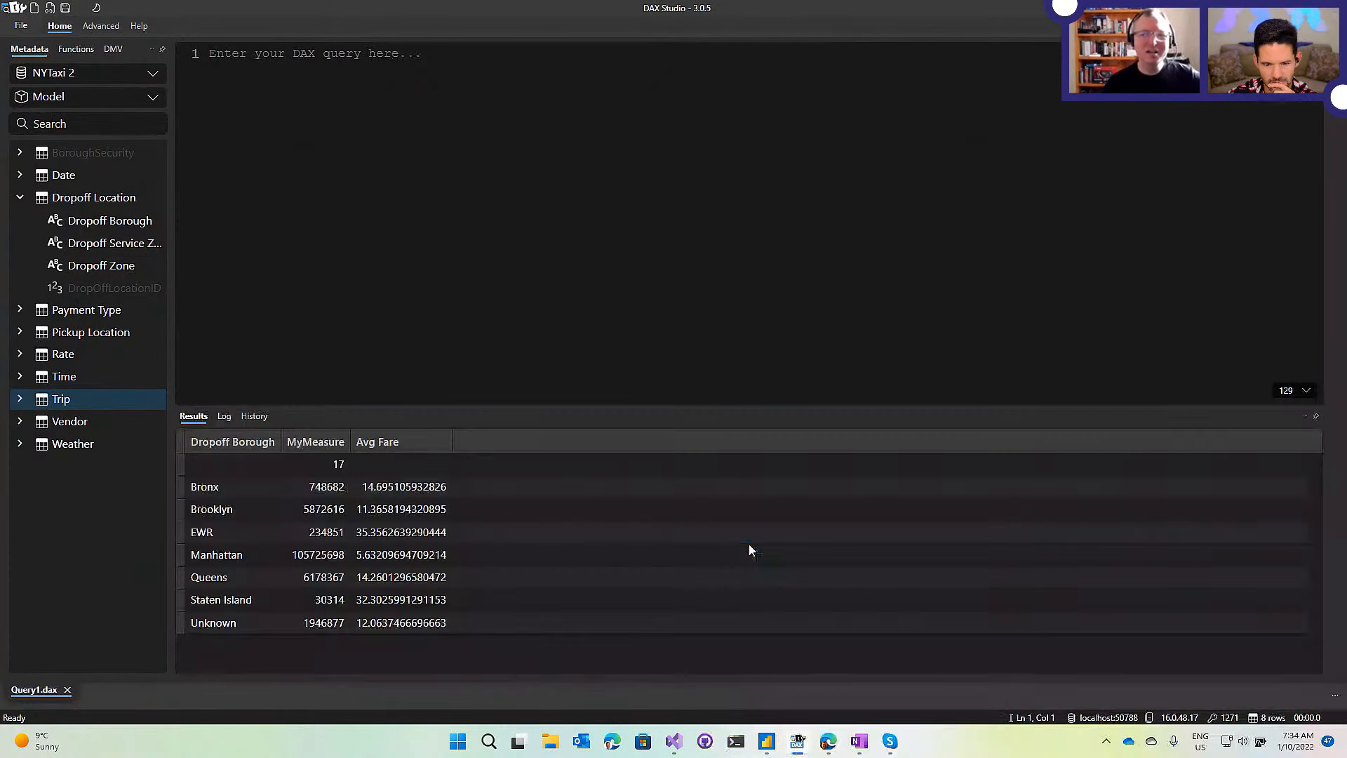
Bring up the ribbon display options menu.
left_click(1334, 70)
left_click(1316, 49)
left_click(1337, 28)
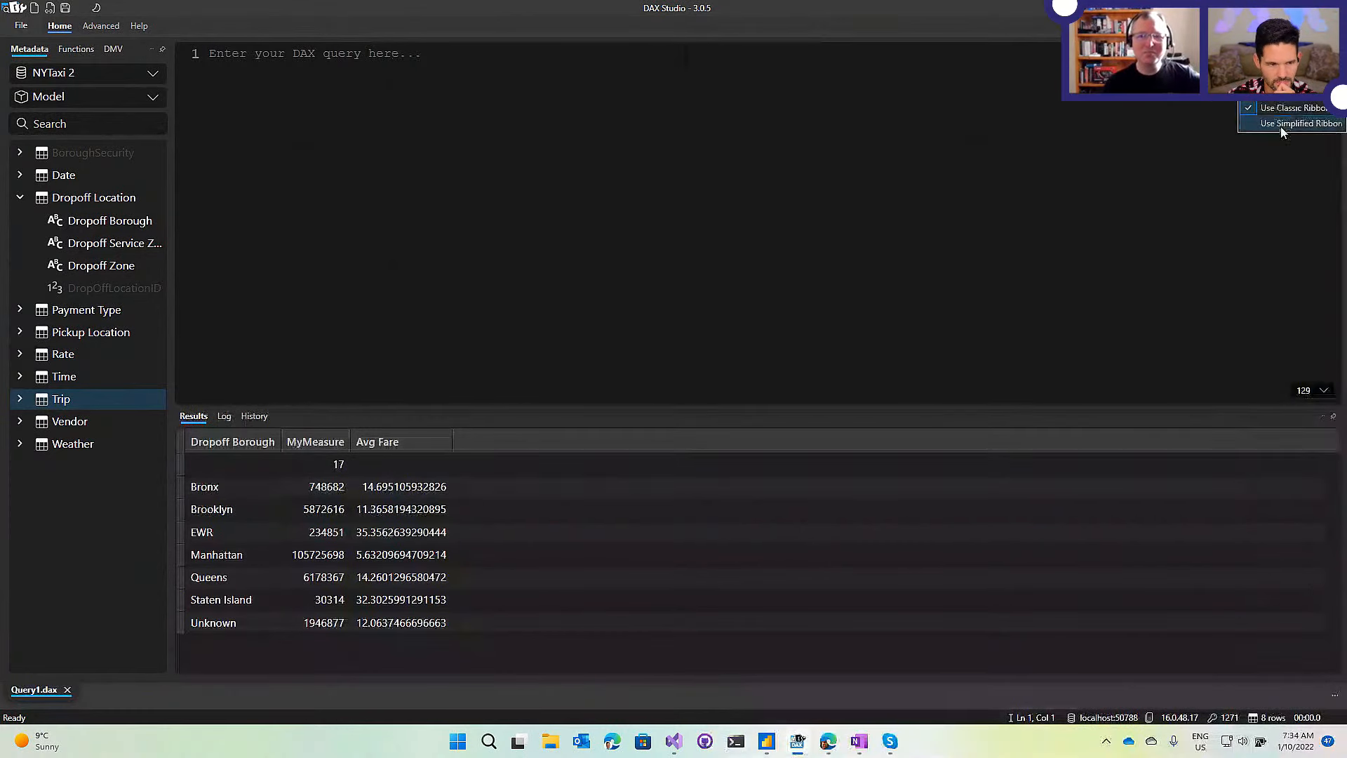
Expand the ribbon and switch it to Use Simplified Ribbon.
left_click(1298, 61)
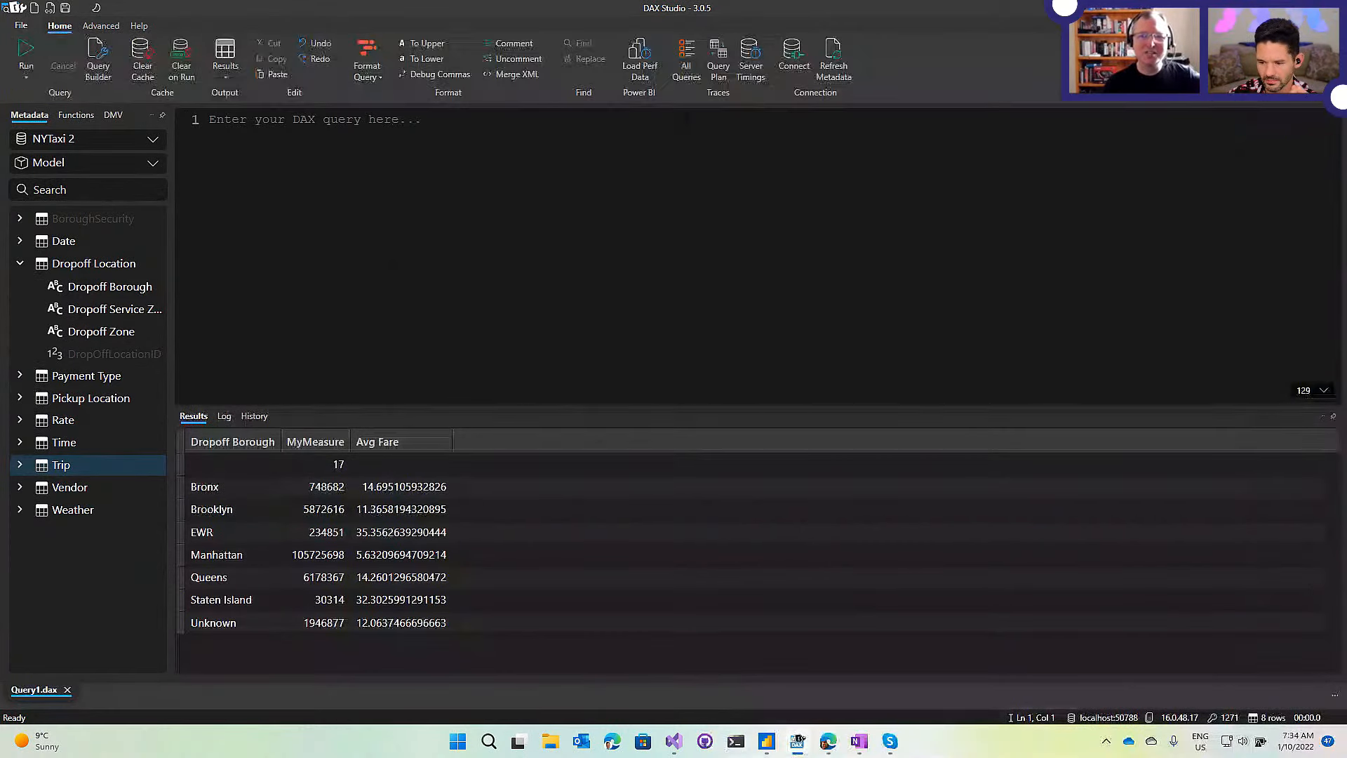
left_click(1337, 28)
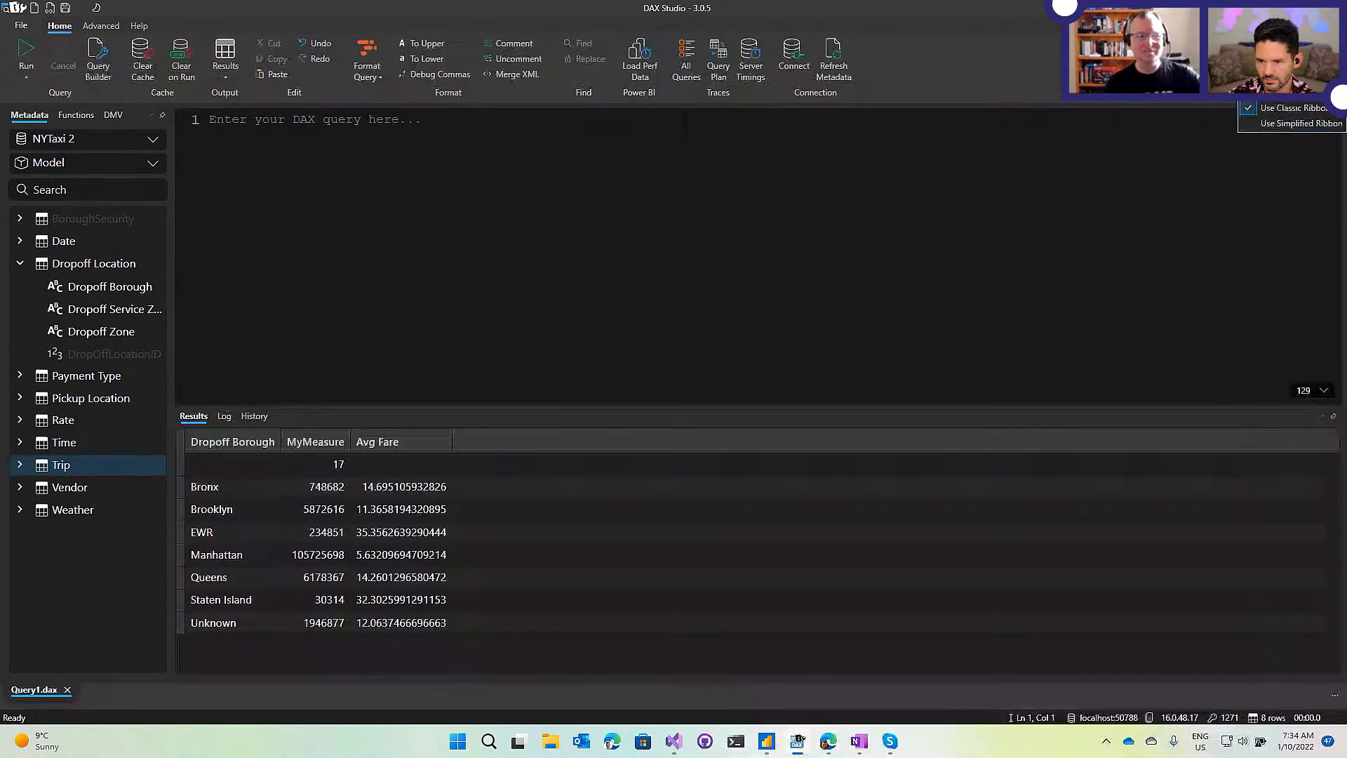
left_click(1294, 124)
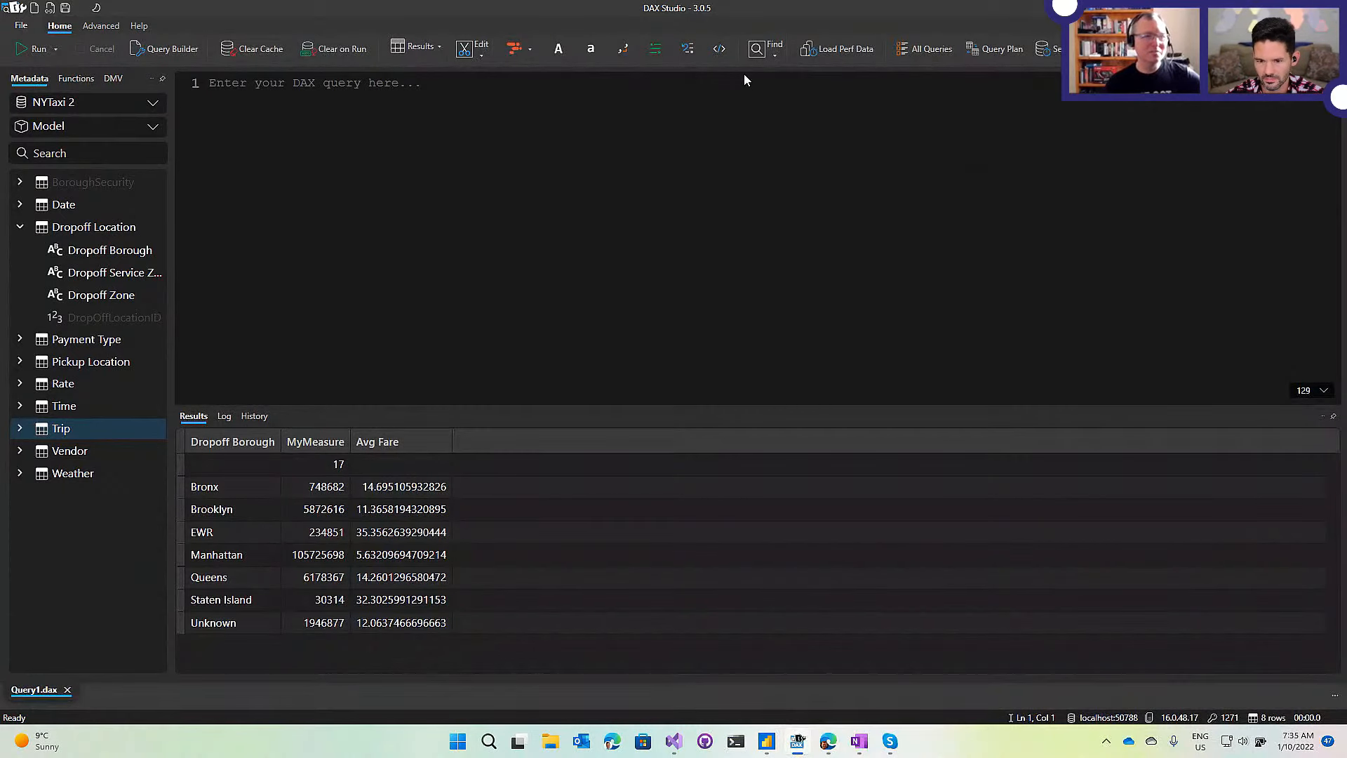
Set the Results output target to Log Timer, then reopen the output target list.
left_click(438, 49)
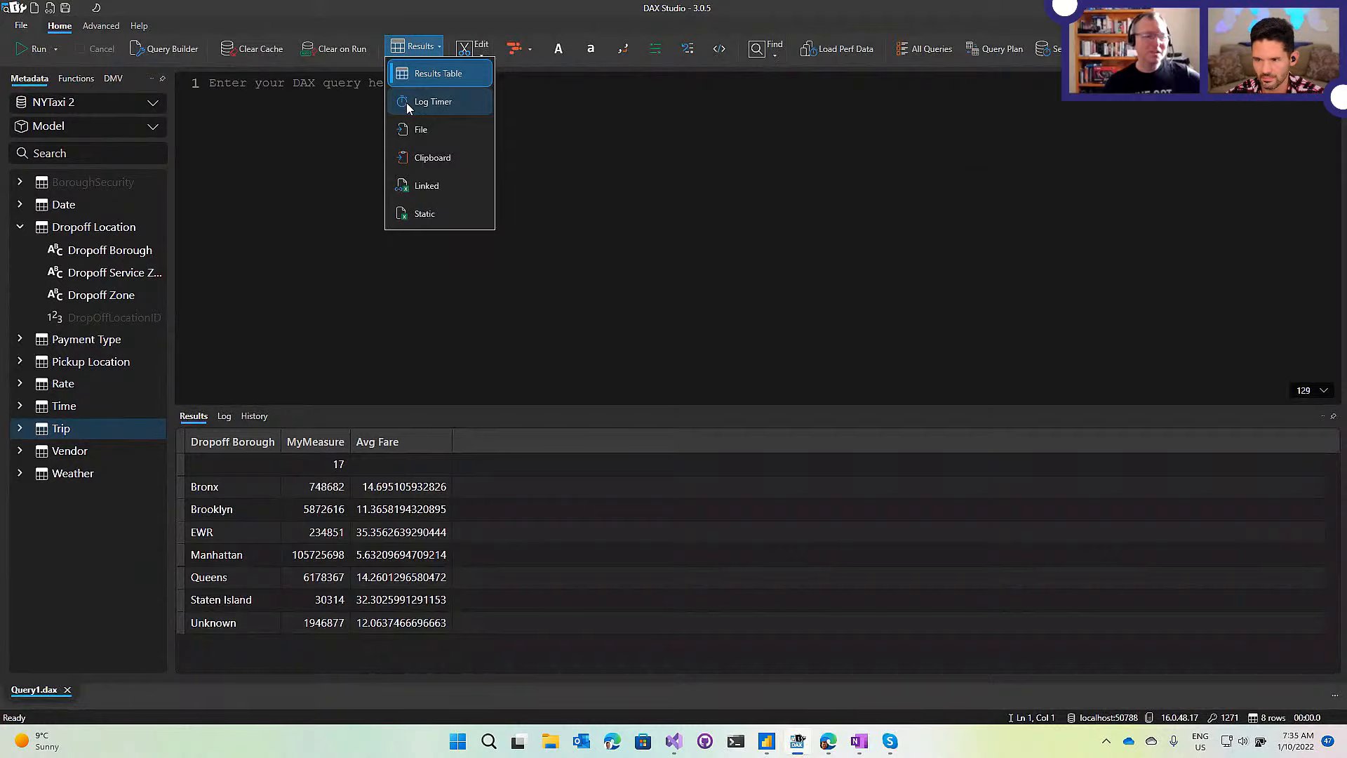
left_click(452, 102)
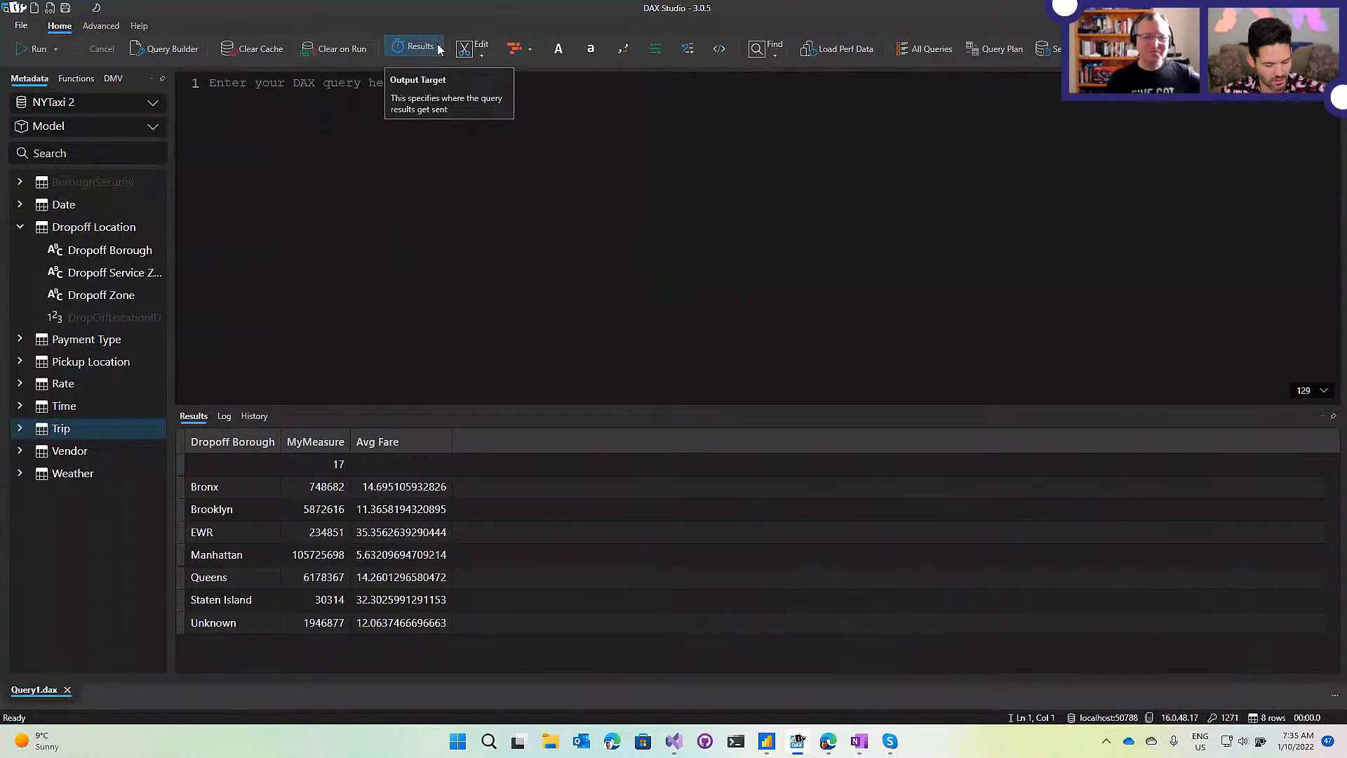
left_click(438, 47)
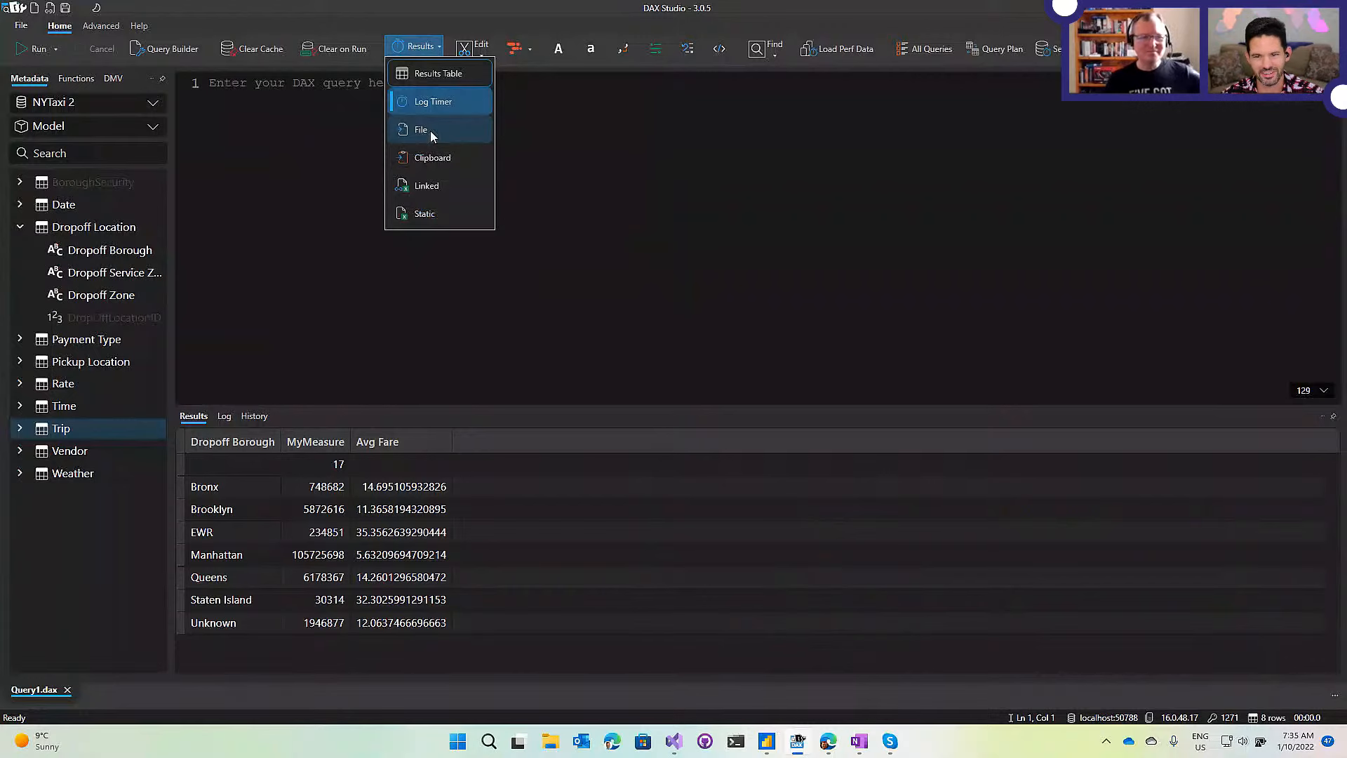
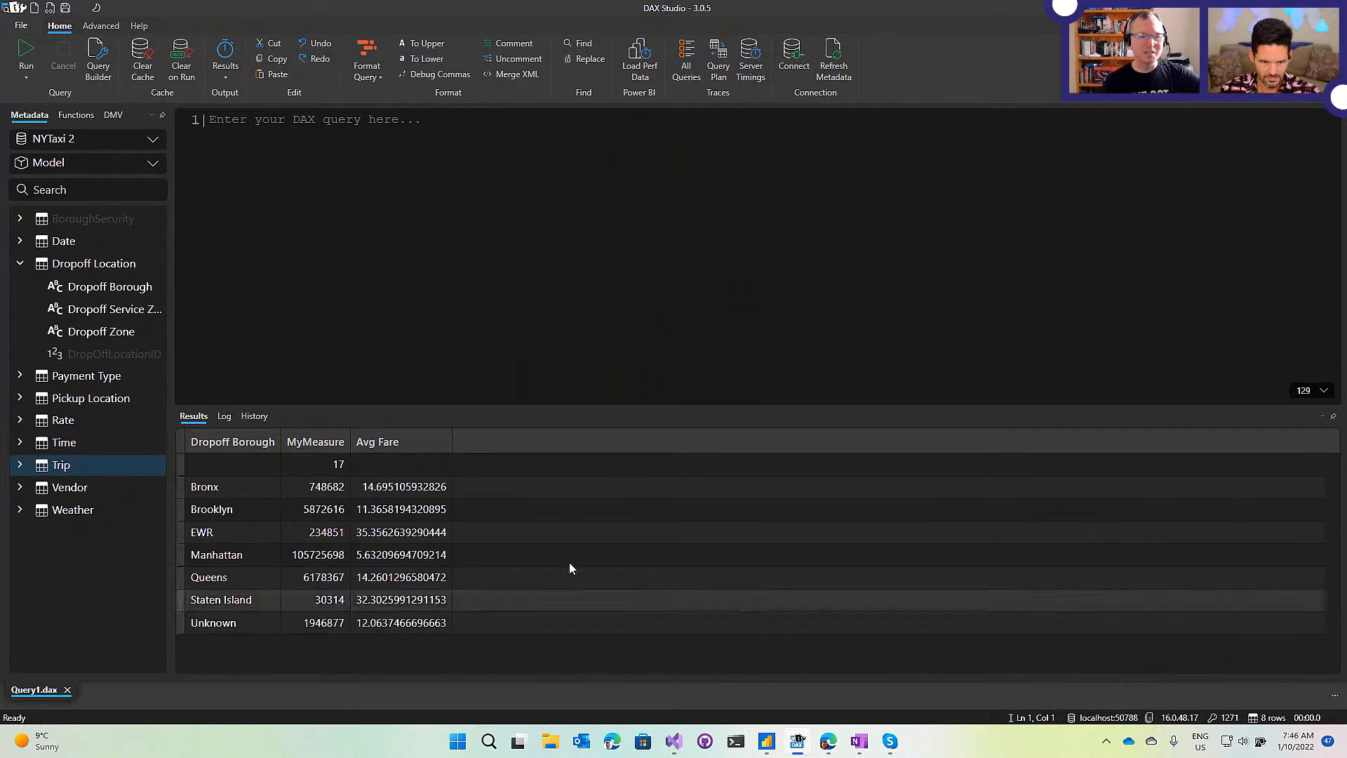
Review the Results output target choices and close the list without changing them.
left_click(225, 66)
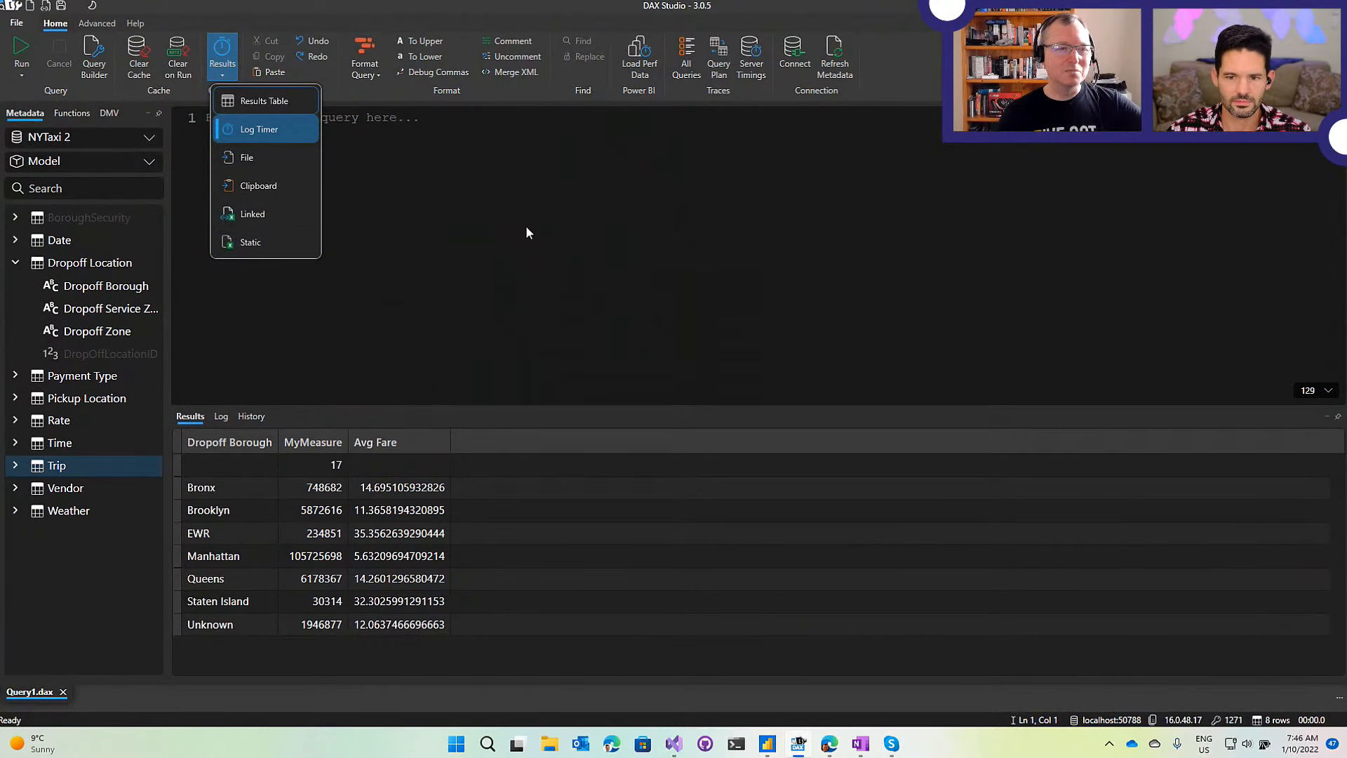
left_click(679, 200)
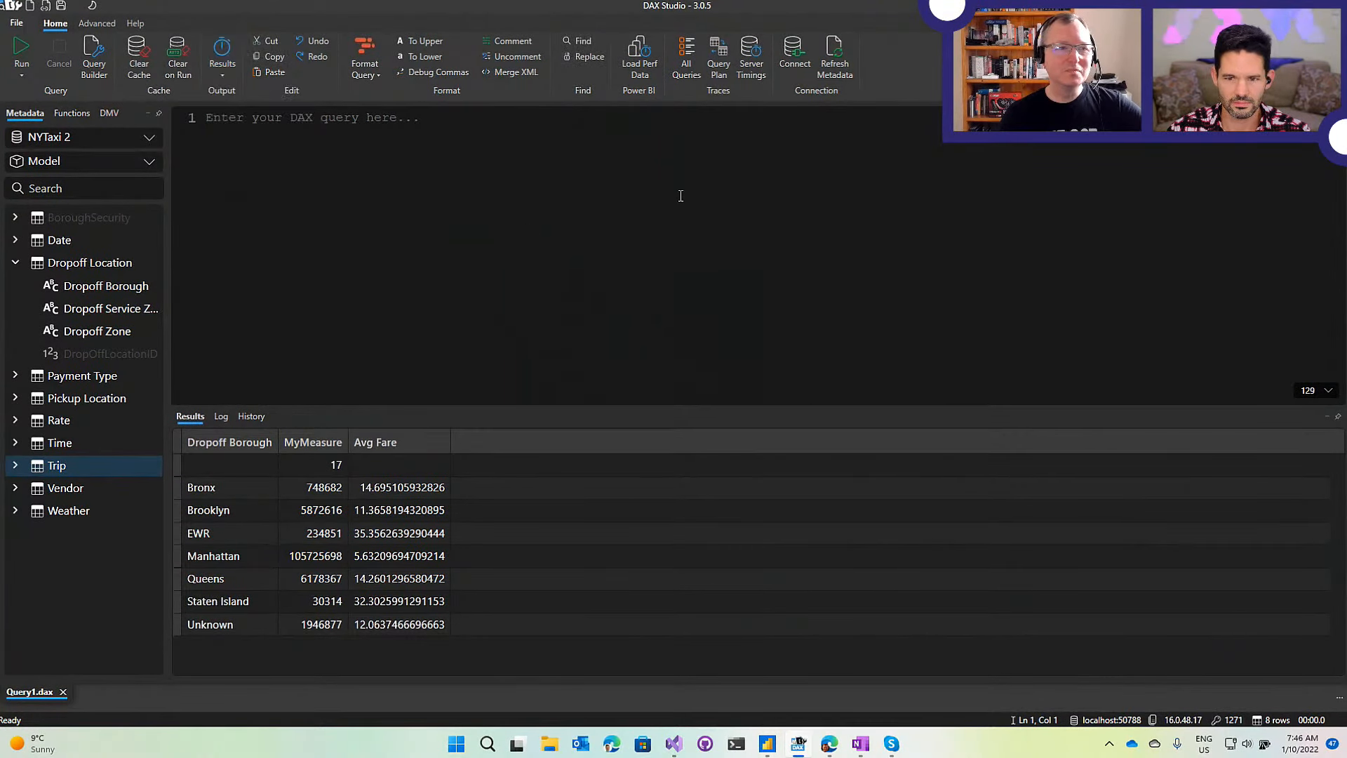
Load the VertiPaq Analyzer metrics for the NYTaxi 2 model from the Advanced tab.
left_click(98, 23)
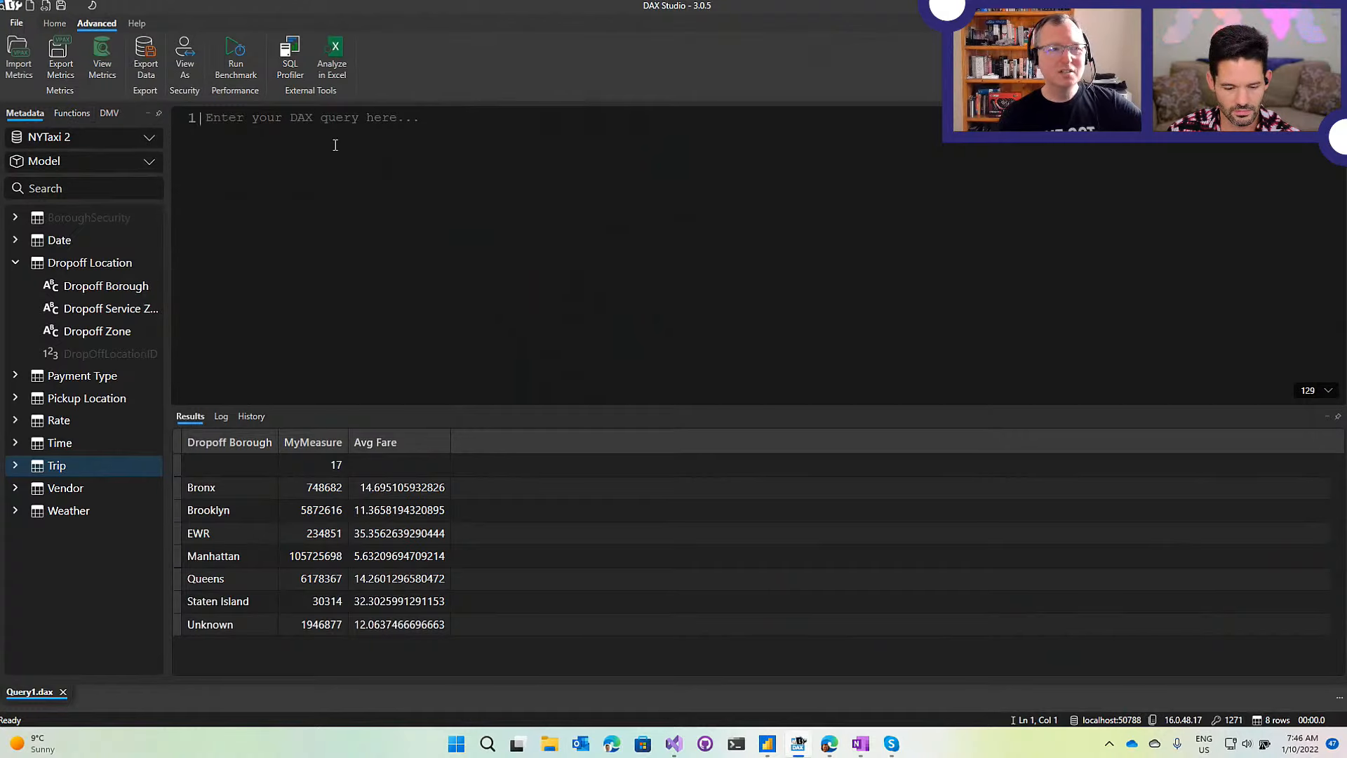
left_click(102, 47)
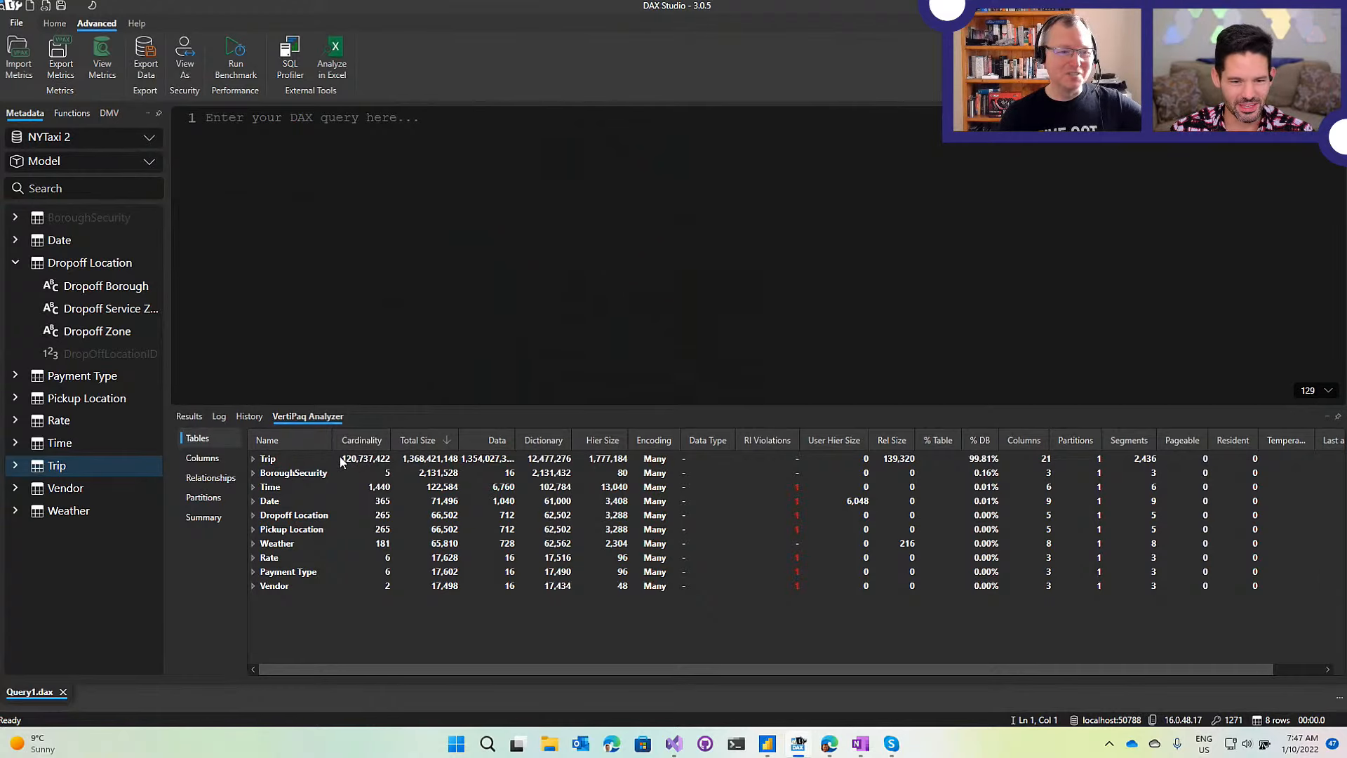
Expand the Trip table into its columns and make the metrics pane taller.
left_click(252, 459)
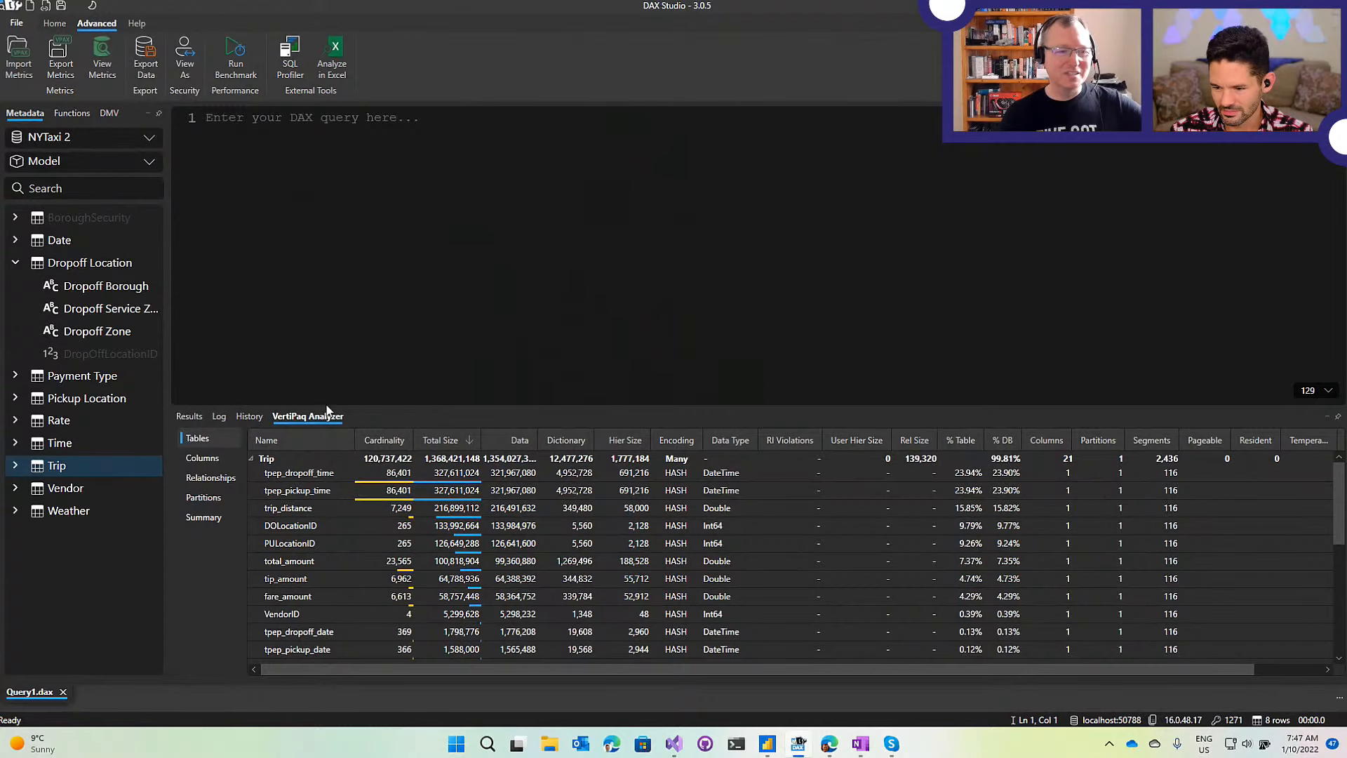
left_click_drag(328, 407, 317, 349)
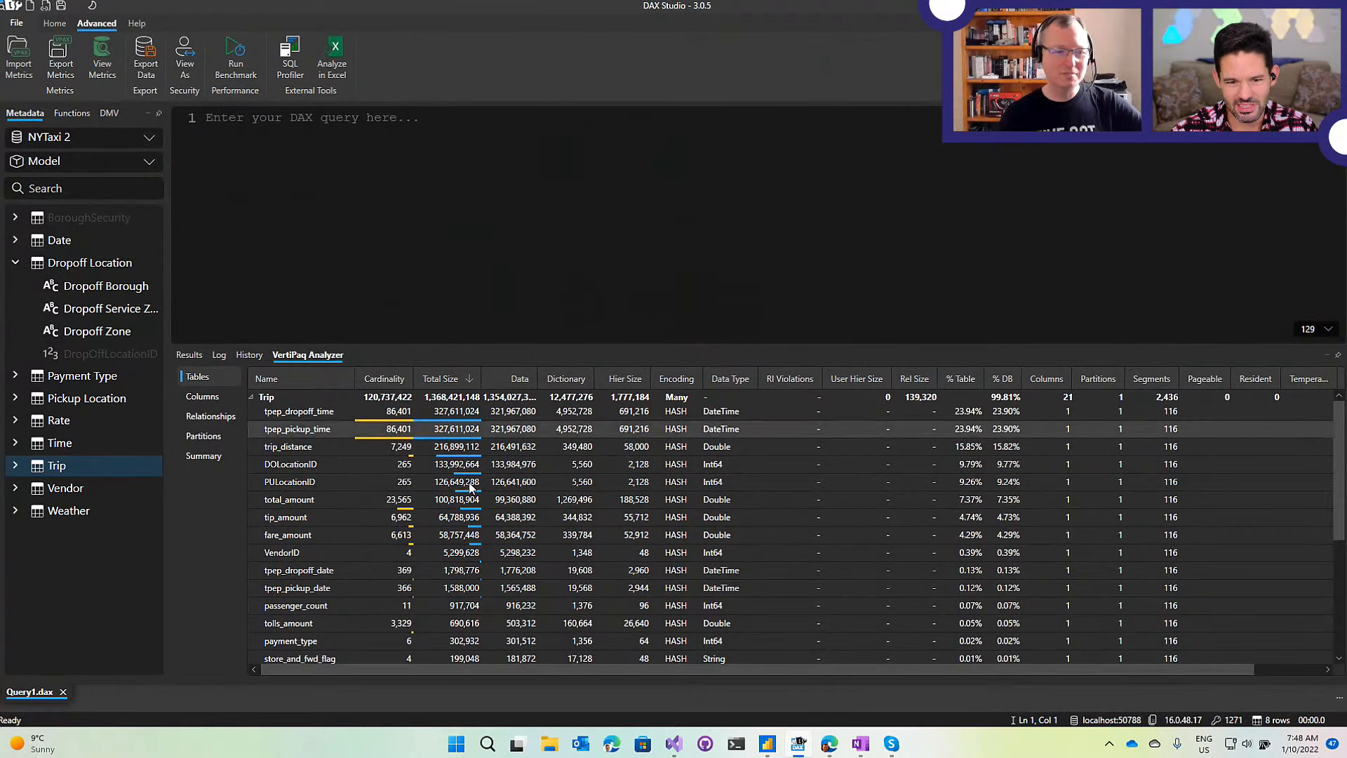
Shorten the metrics pane slightly and return to the Home ribbon.
scroll(445, 533, "down", 1)
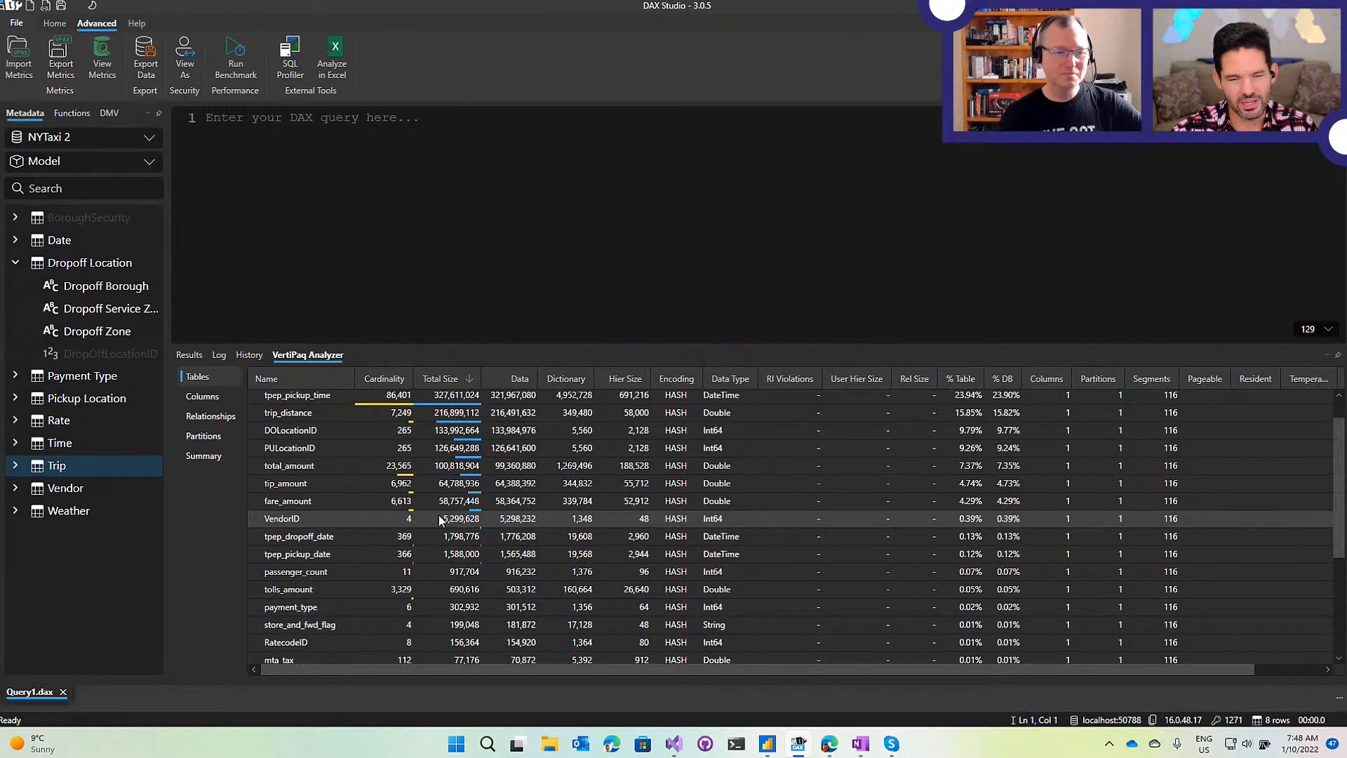
scroll(439, 515, "up", 1)
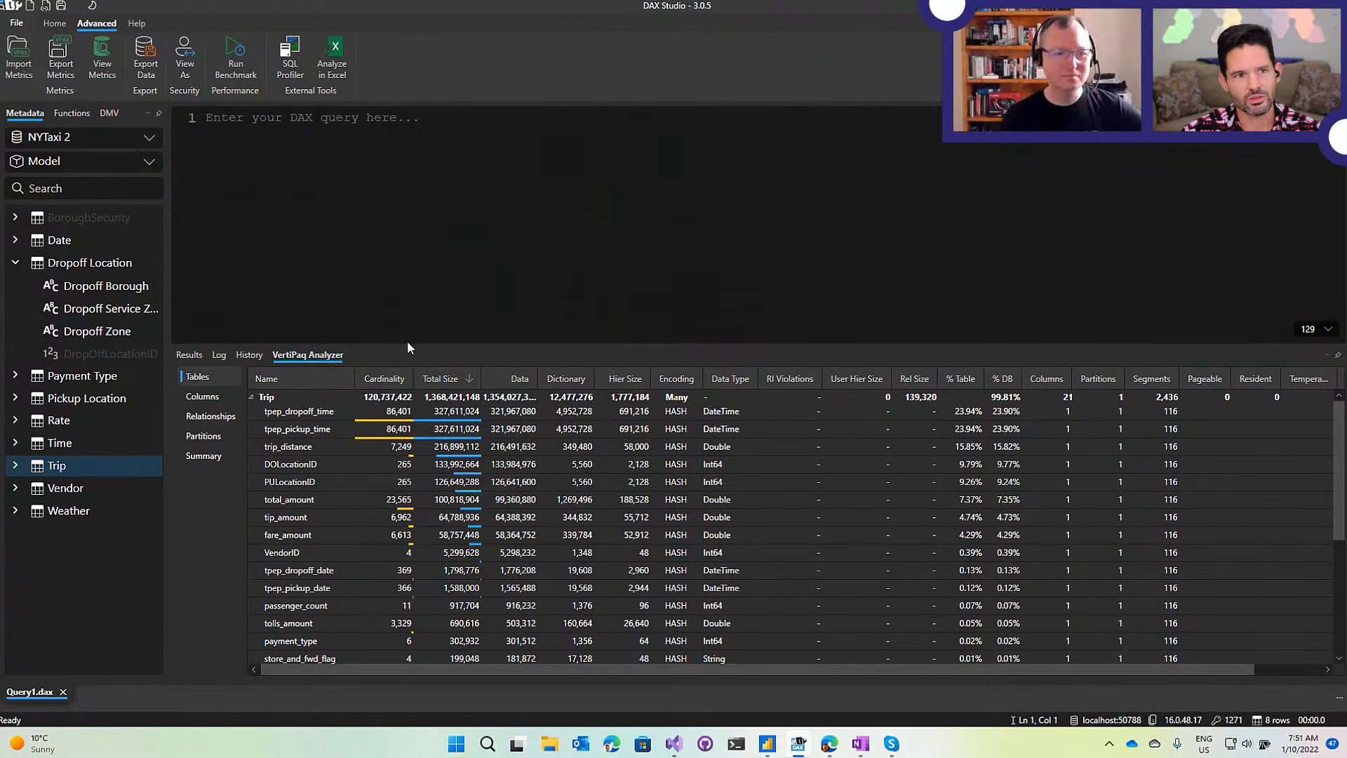
left_click_drag(407, 346, 407, 363)
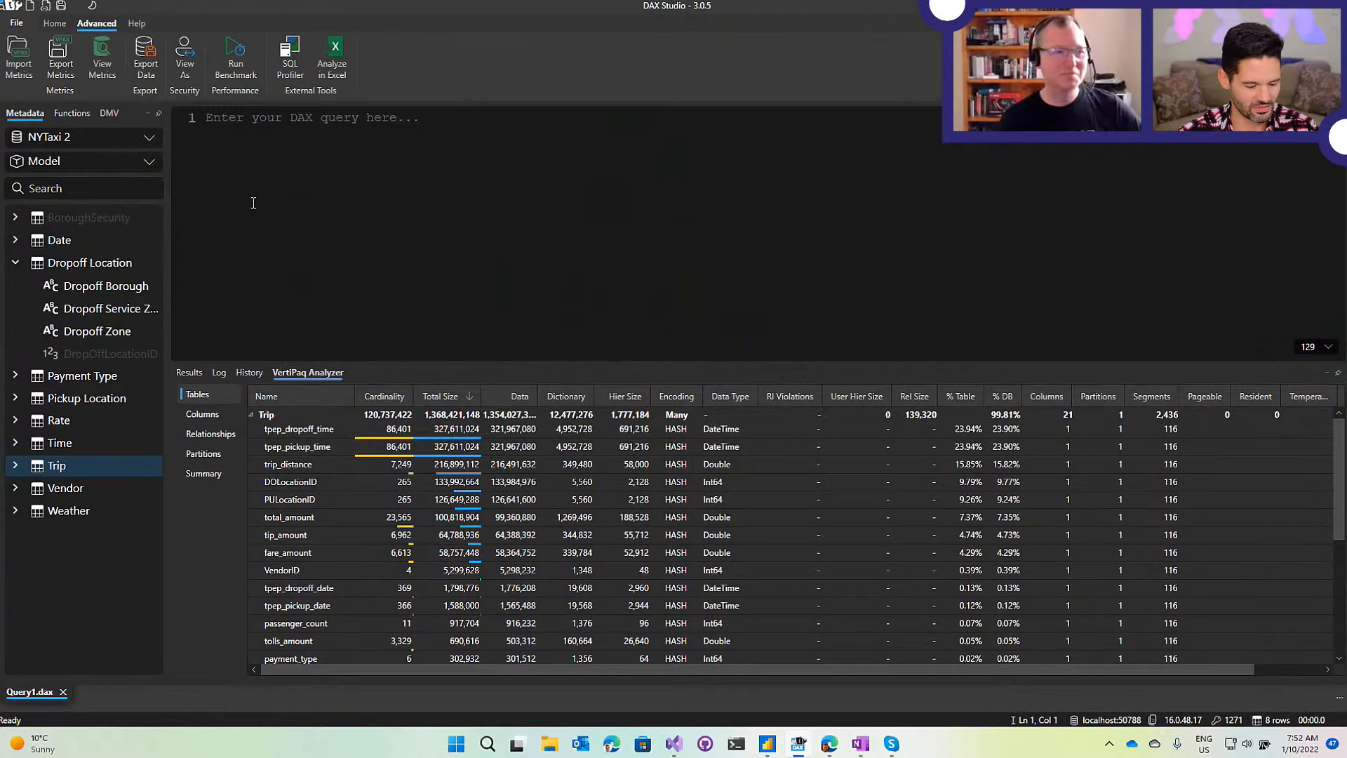
left_click(56, 23)
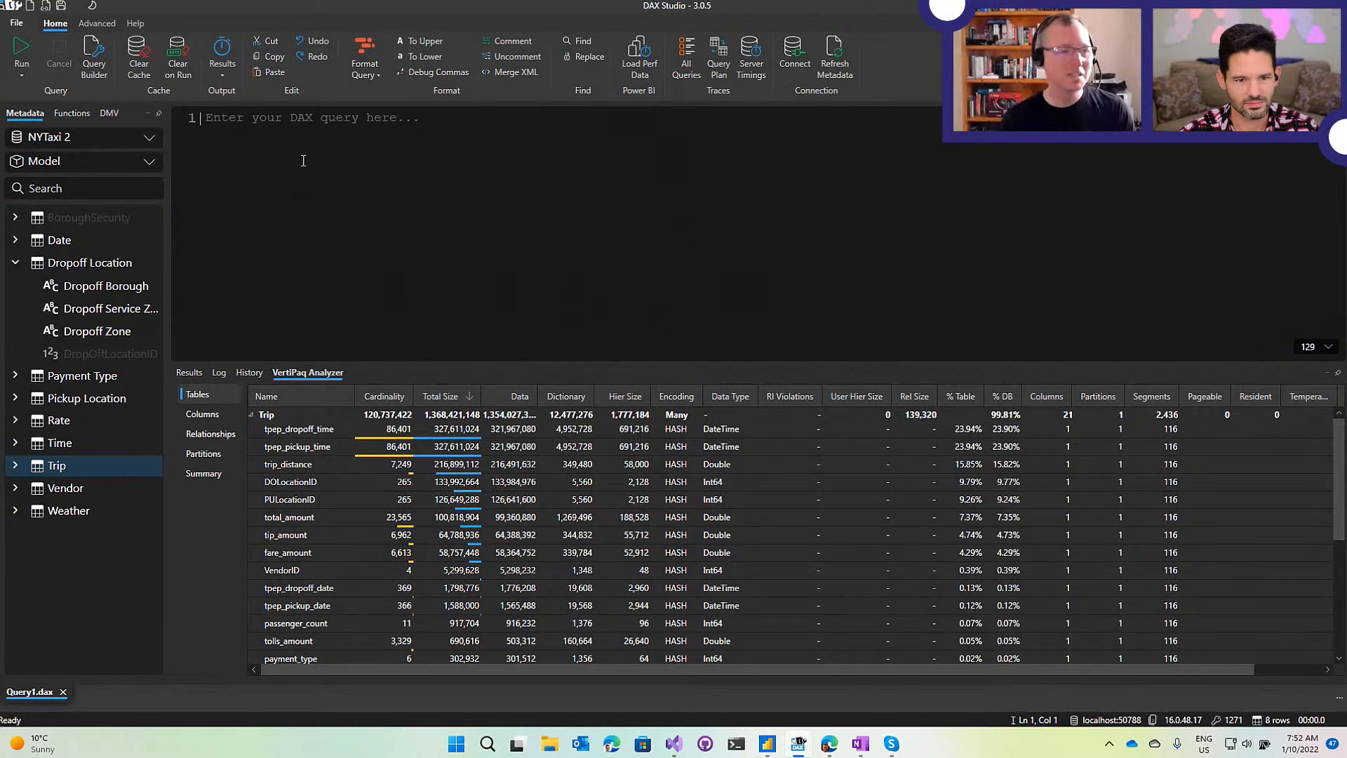
Generate the Dropoff Borough query with MyMeasure and Avg Fare using the Query Builder.
left_click(96, 58)
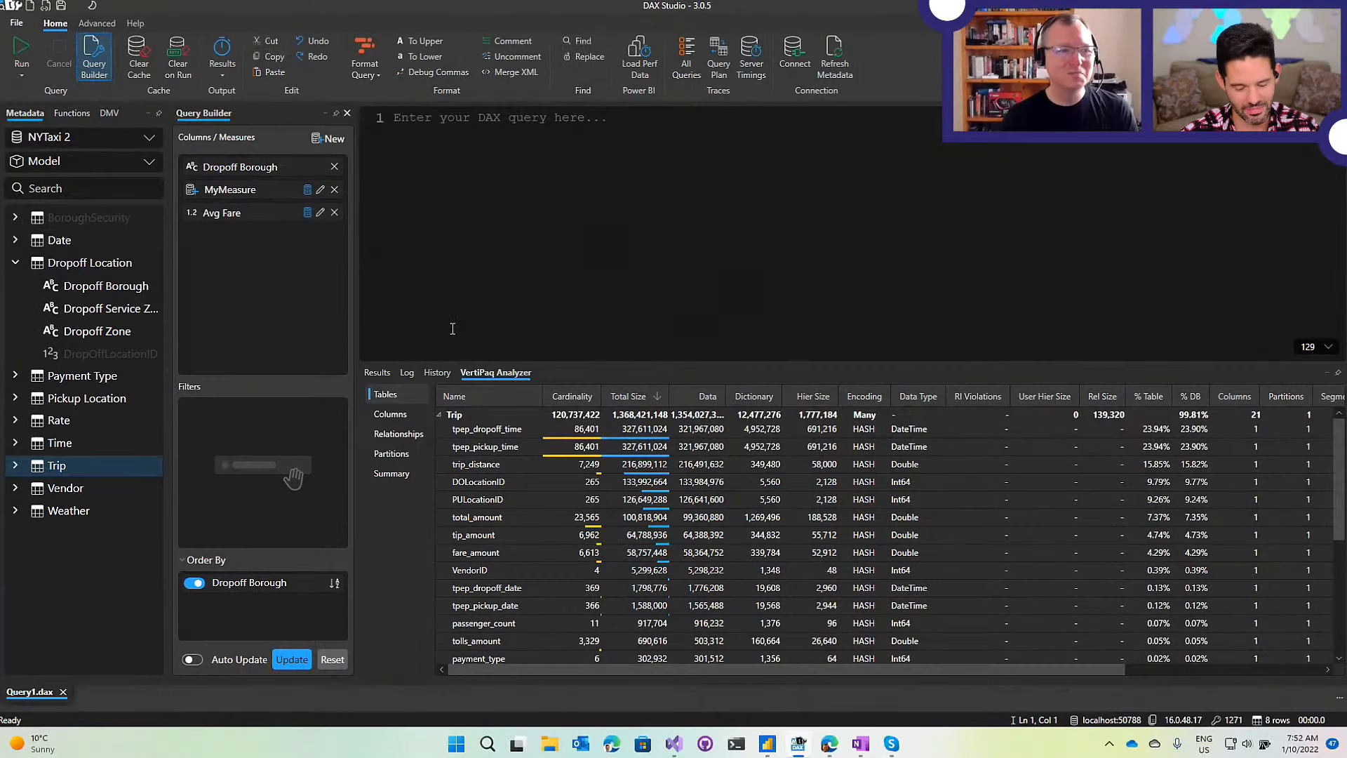
left_click(288, 662)
left_click(641, 172)
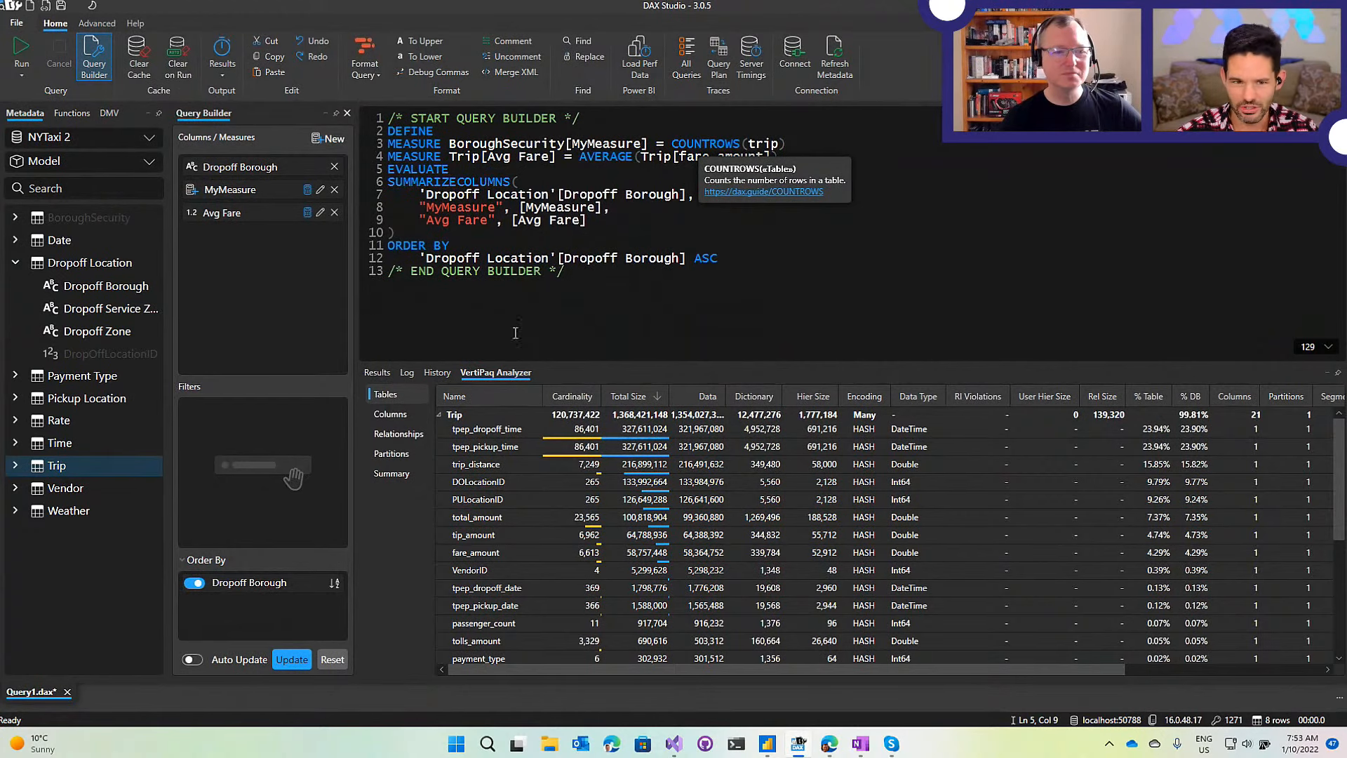
Enlarge the query editor and apply Debug Commas so commas lead each line.
scroll(623, 221, "up", 4)
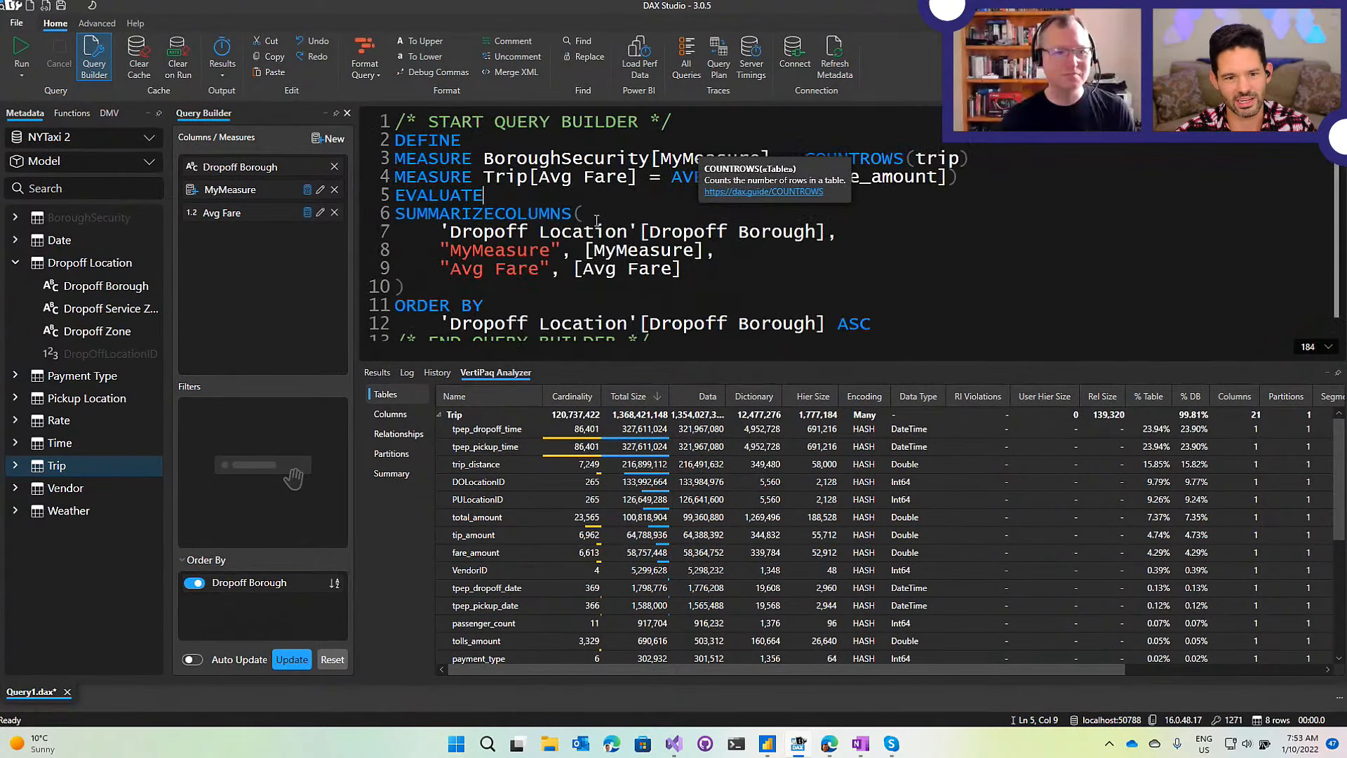
left_click_drag(608, 360, 603, 476)
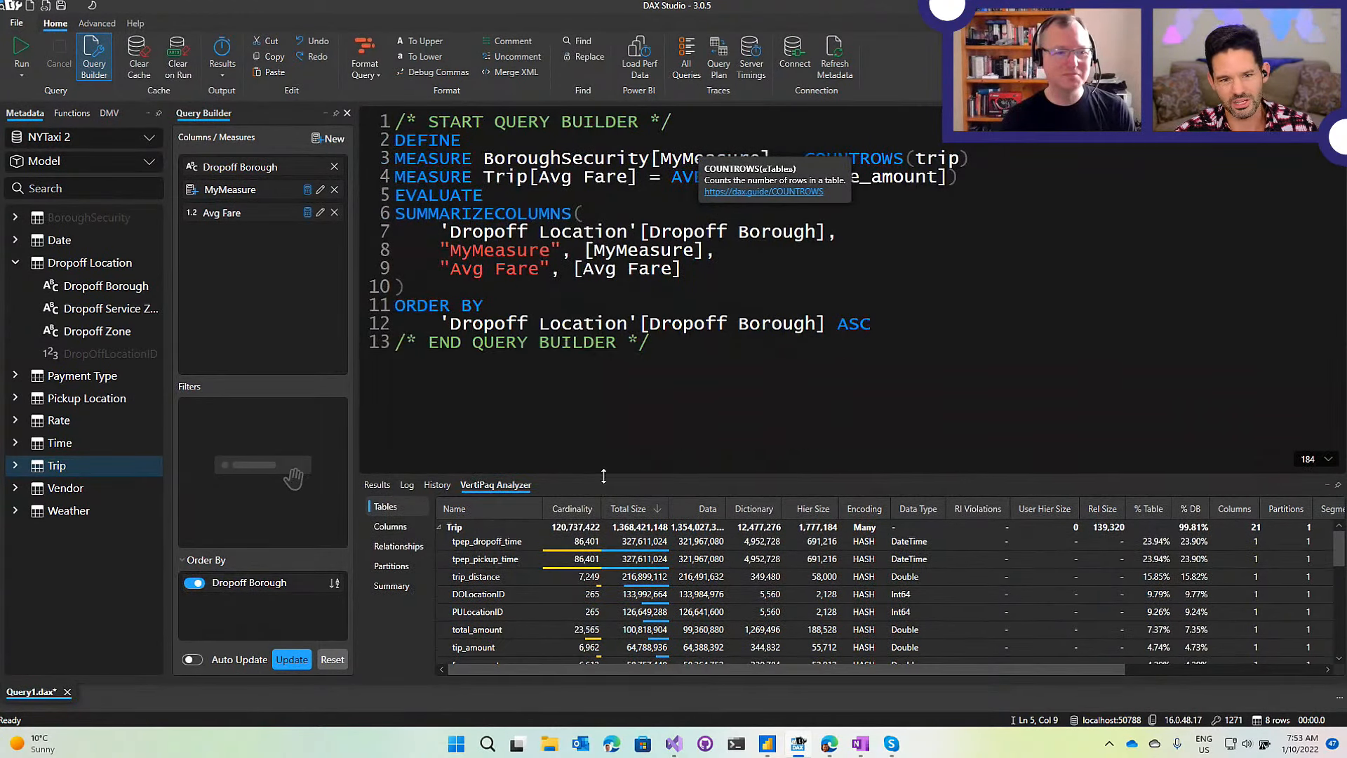
scroll(550, 264, "up", 1)
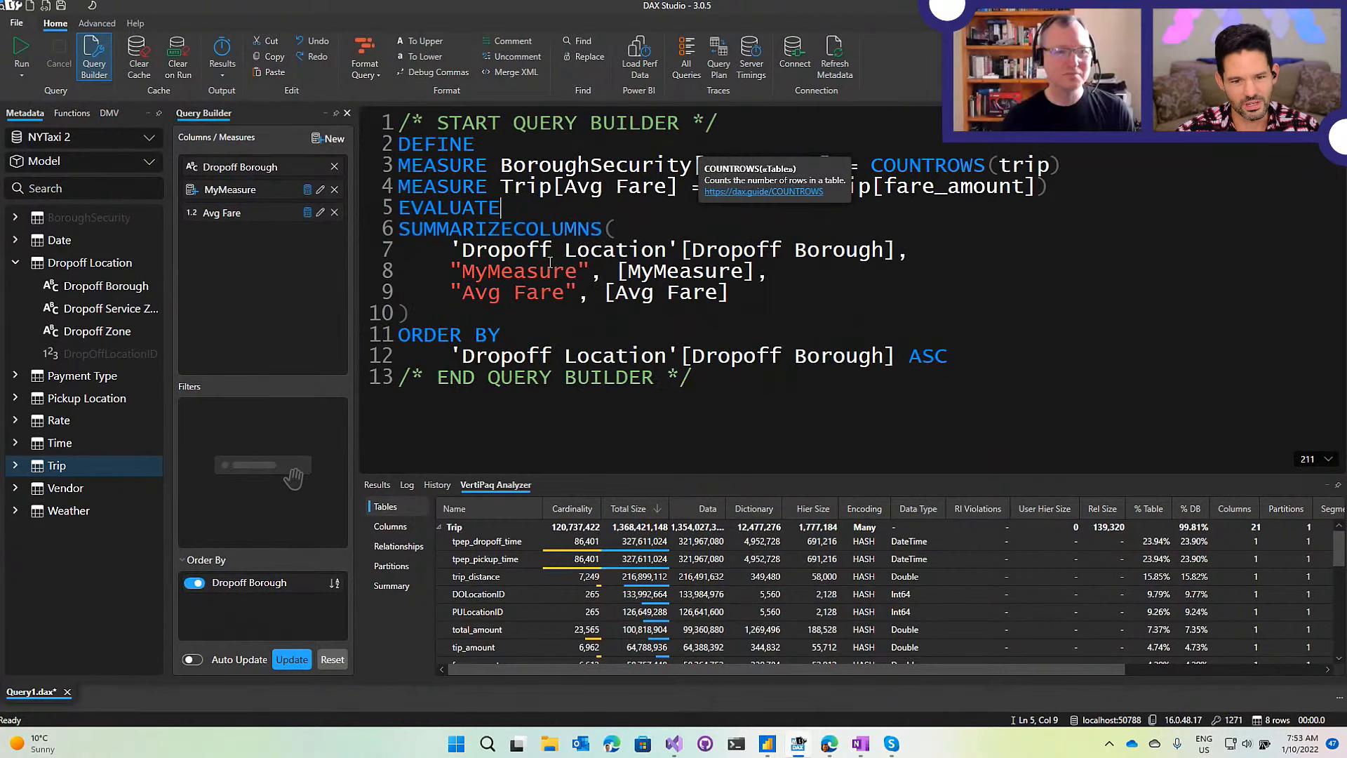
left_click(871, 233)
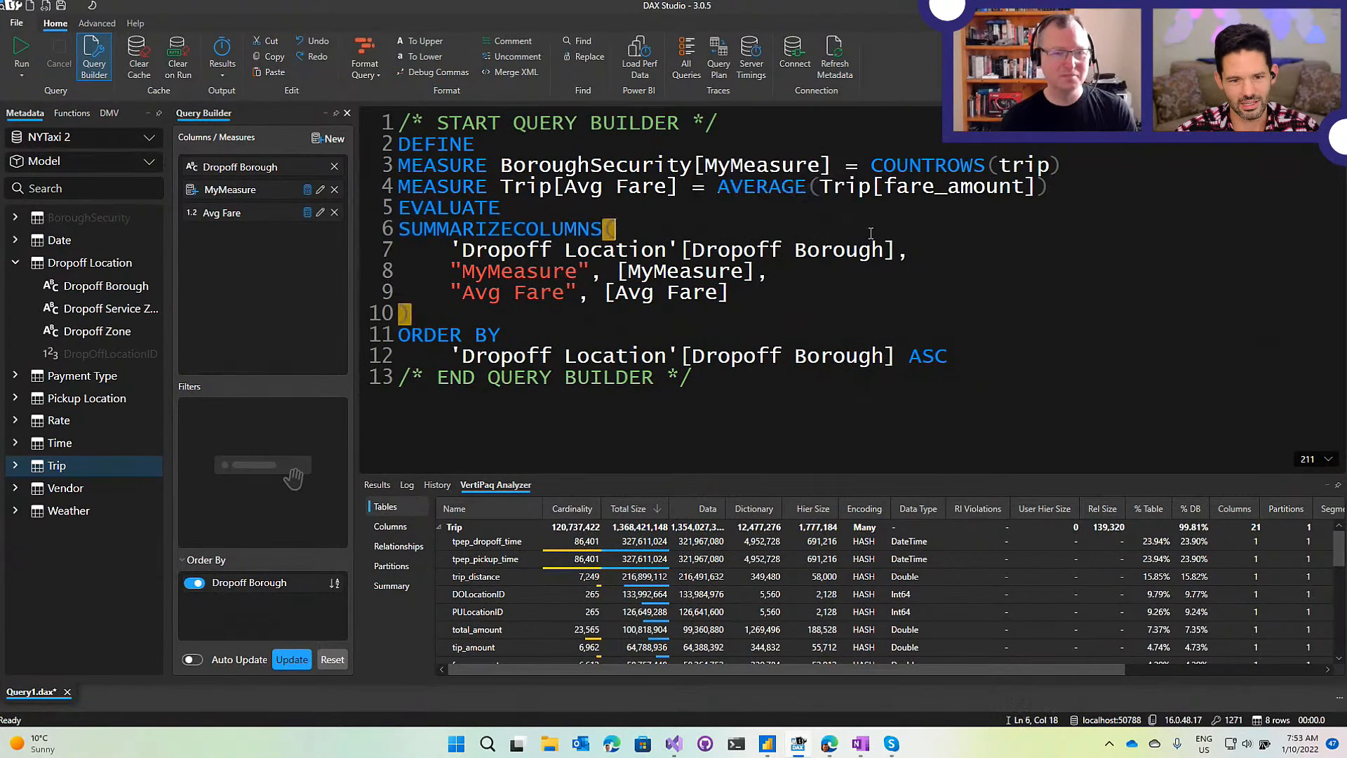
left_click(418, 74)
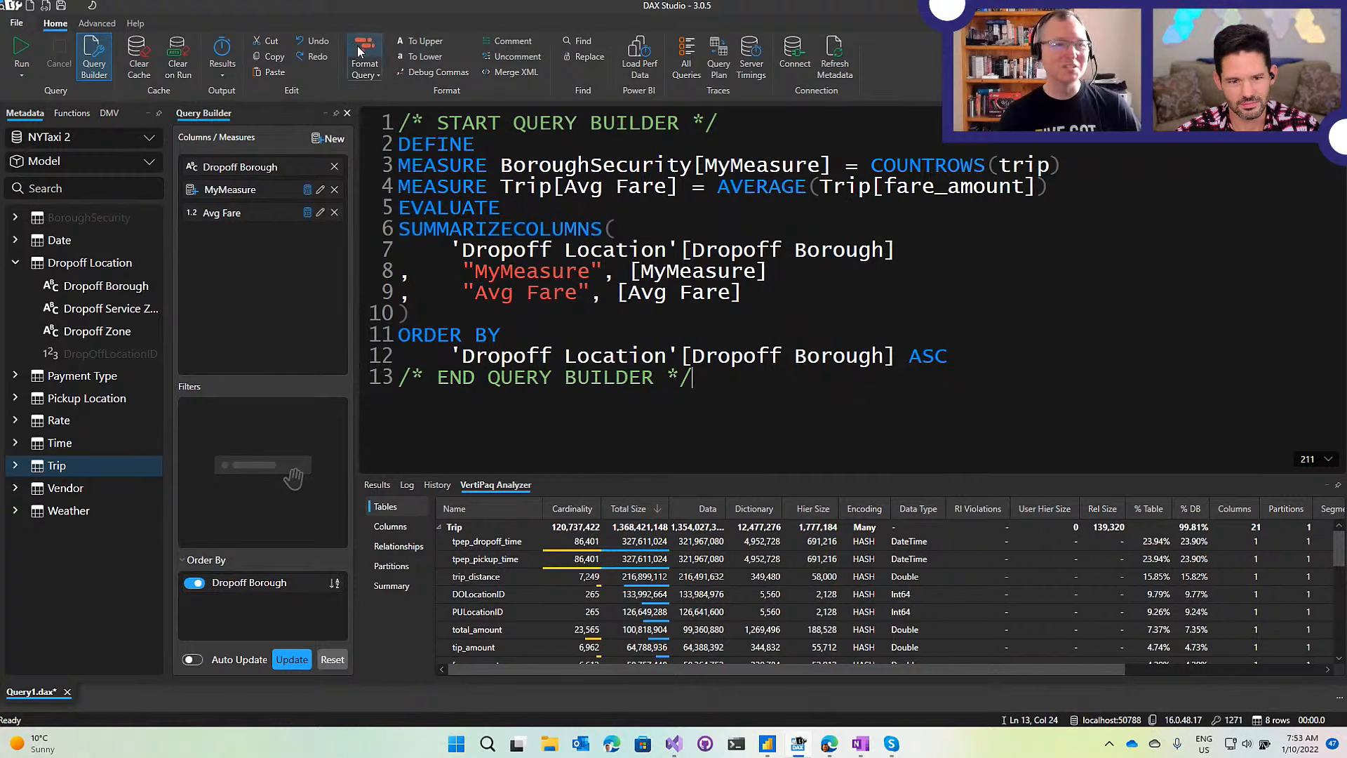
double_click(406, 274)
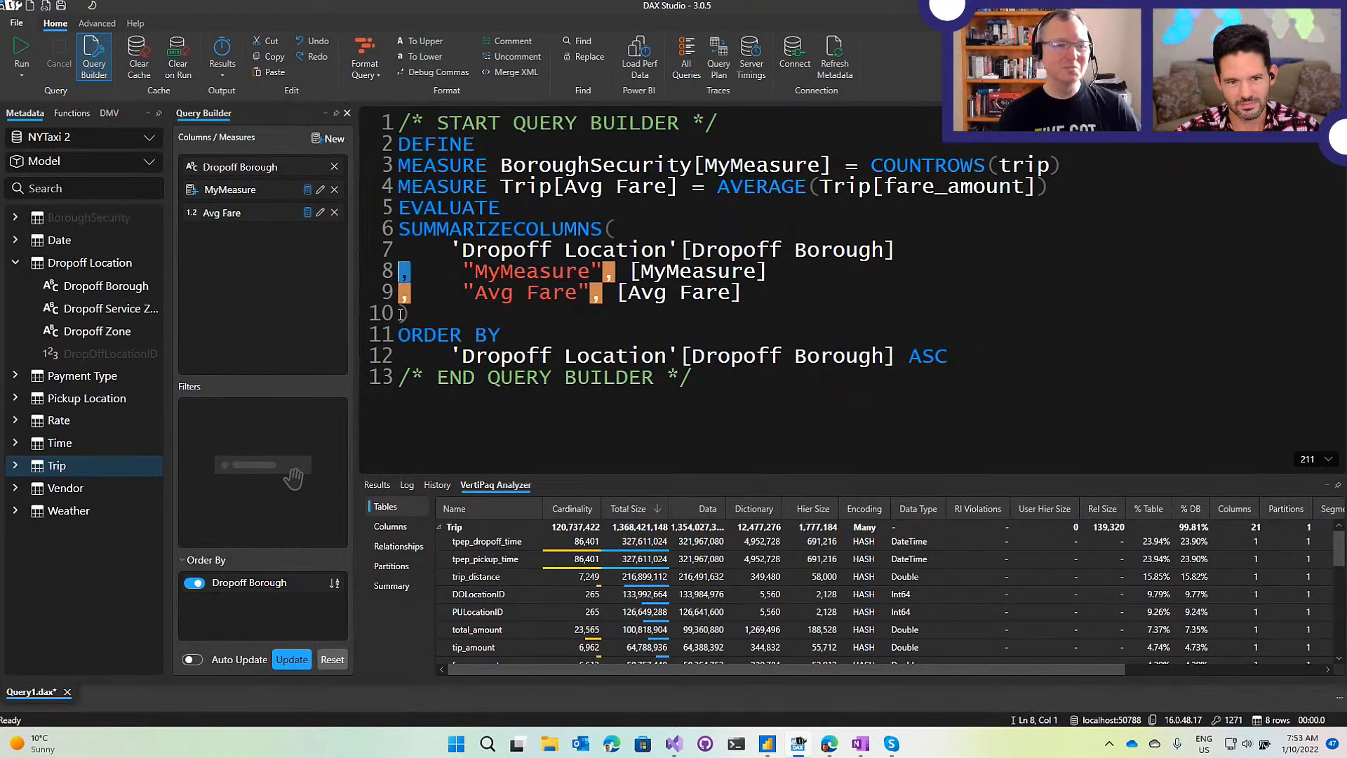
left_click(617, 206)
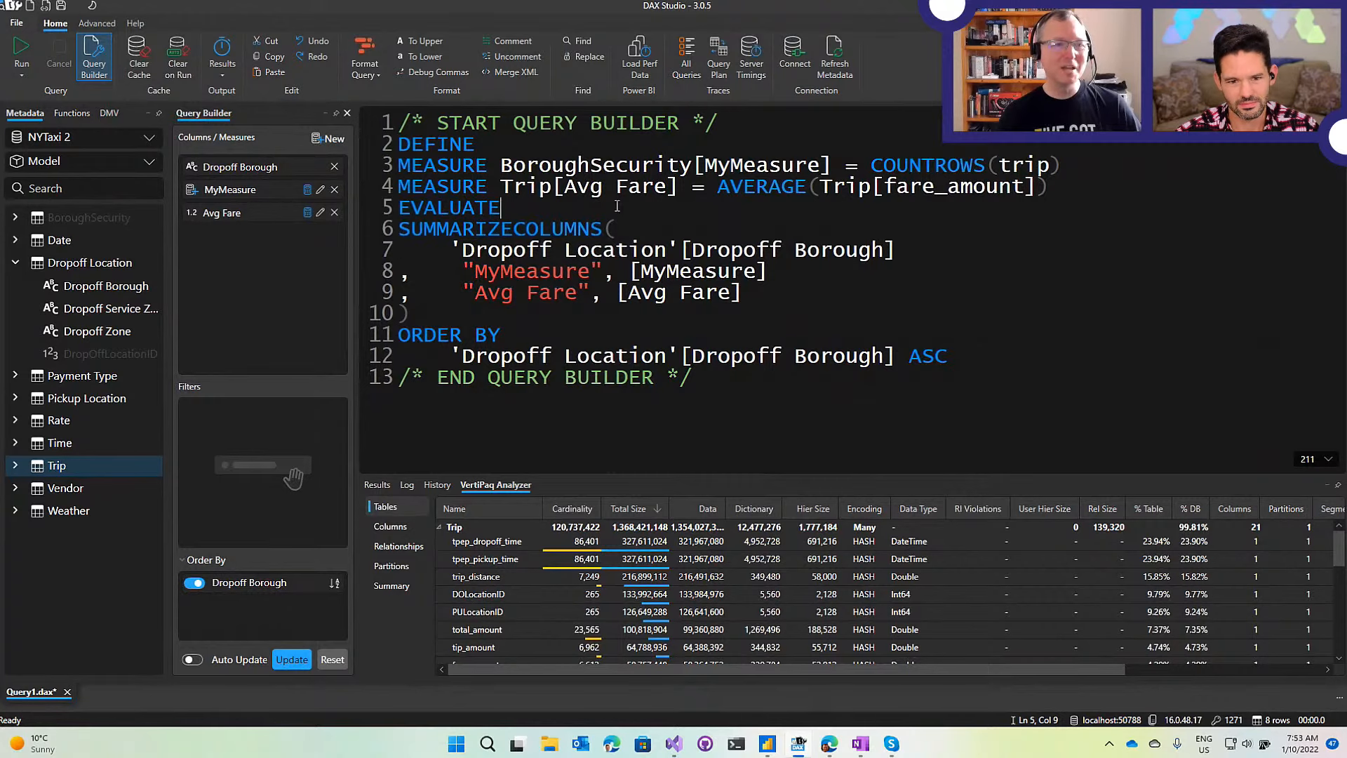
Reformat the query into a tidy layout and inspect the comma ending line 10.
left_click(358, 55)
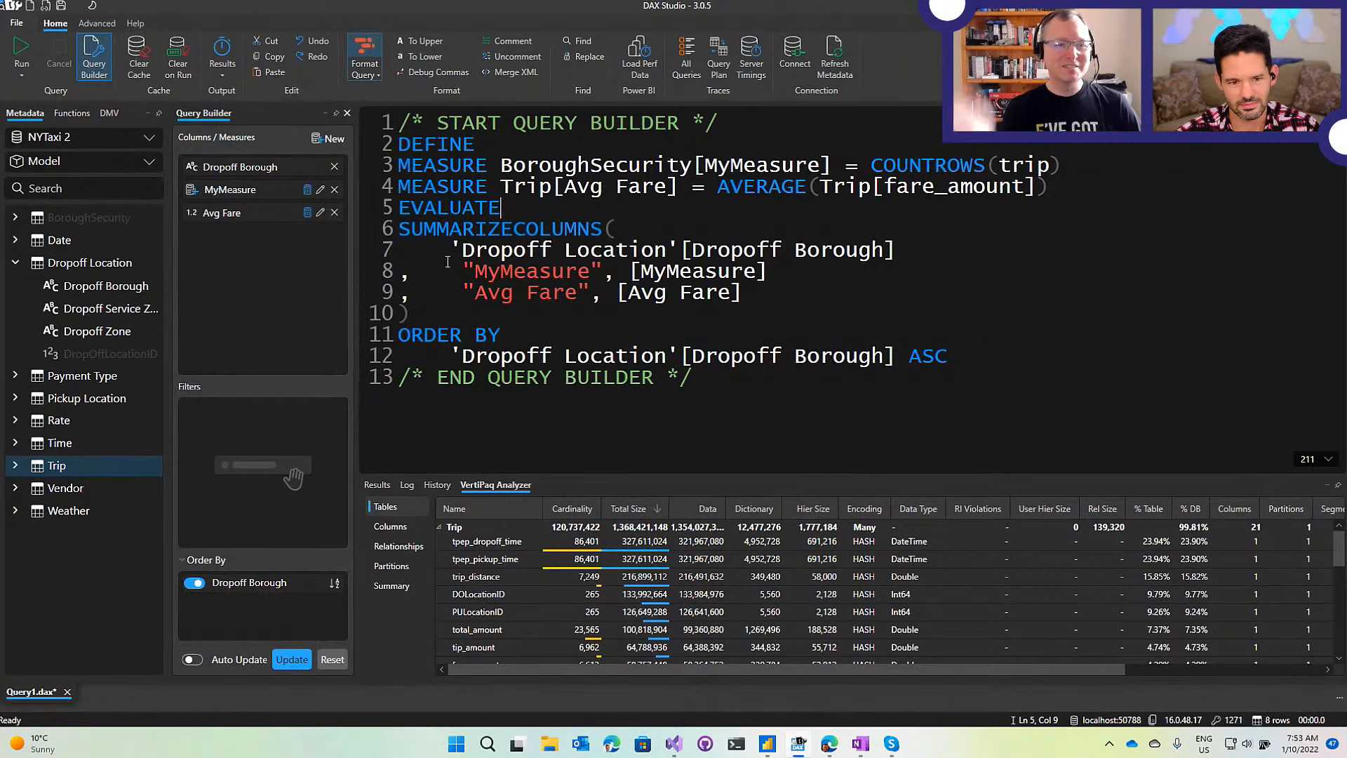
left_click(791, 332)
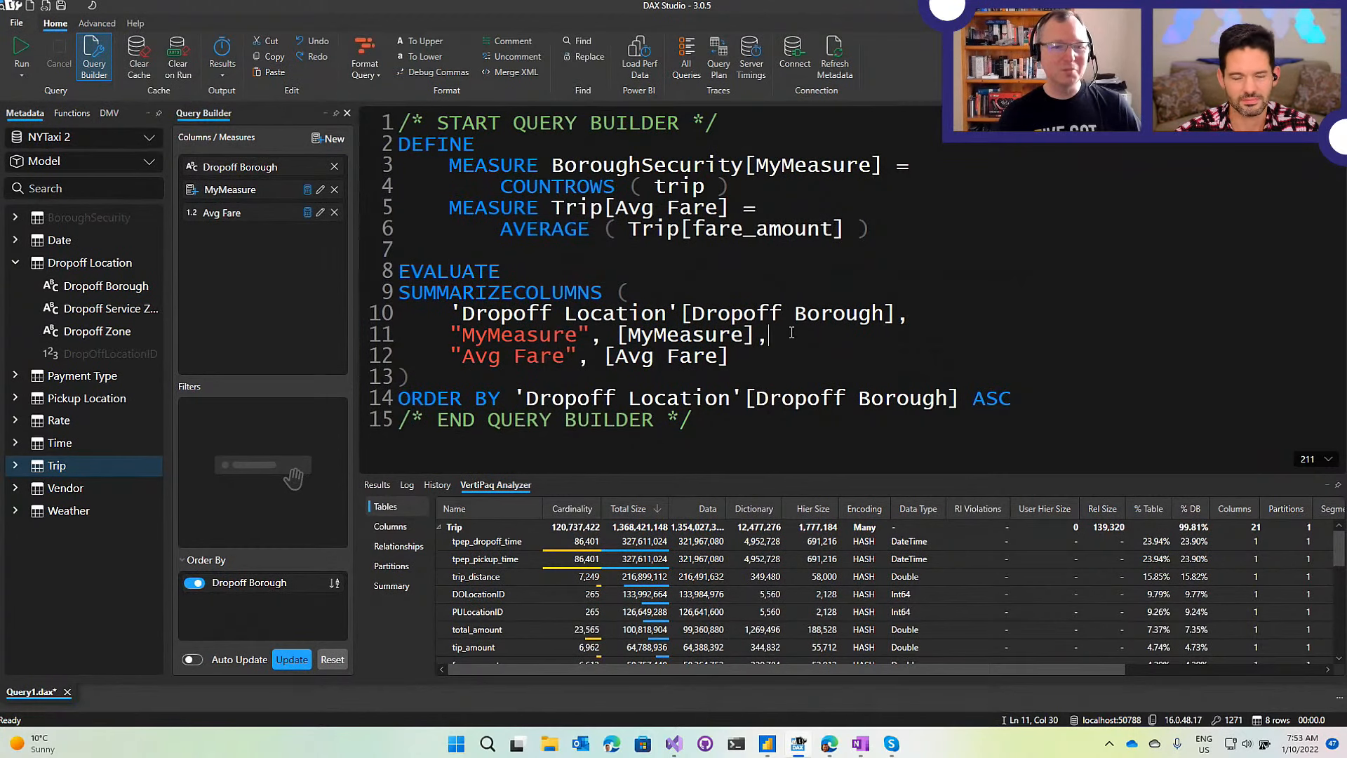
left_click(908, 314)
left_click_drag(907, 313, 898, 315)
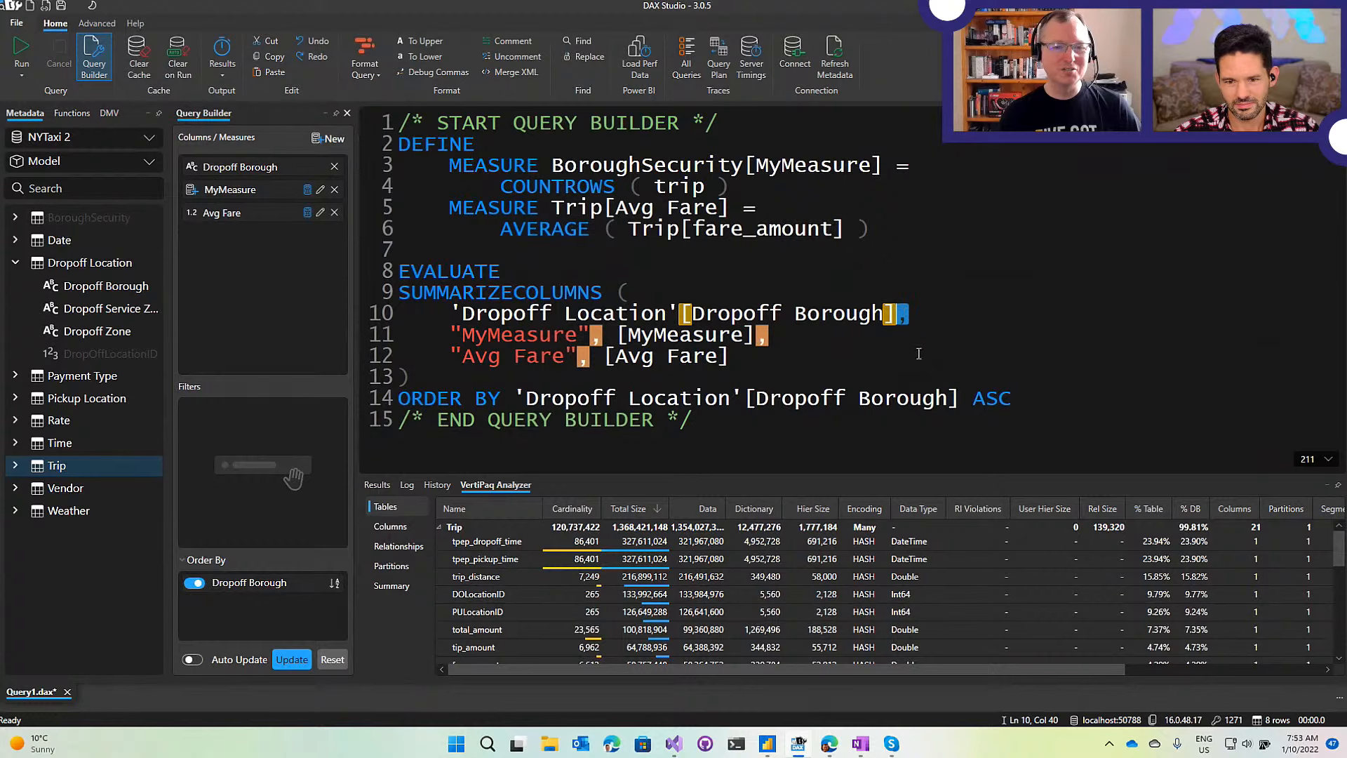
left_click(934, 314)
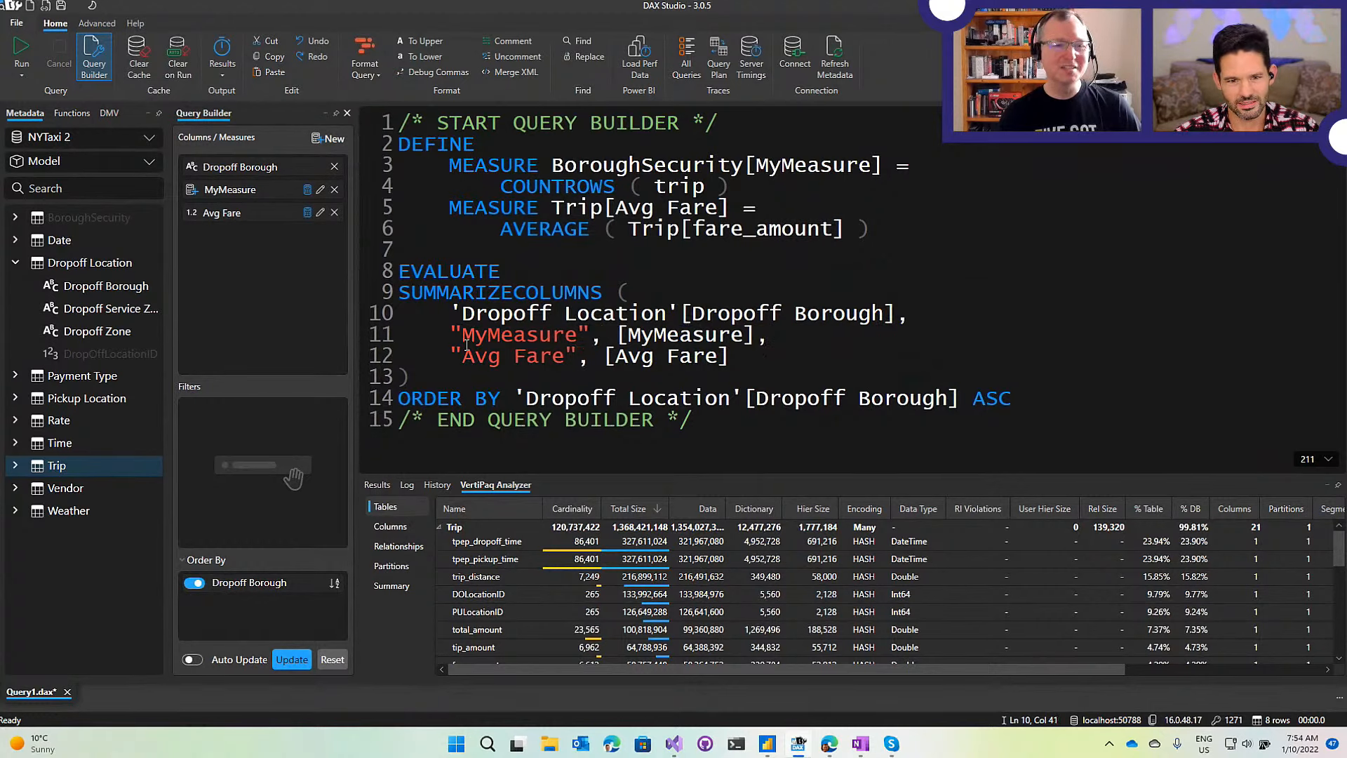
Comment out the Avg Fare line on line 12 with //, then remove the comment.
left_click(412, 355)
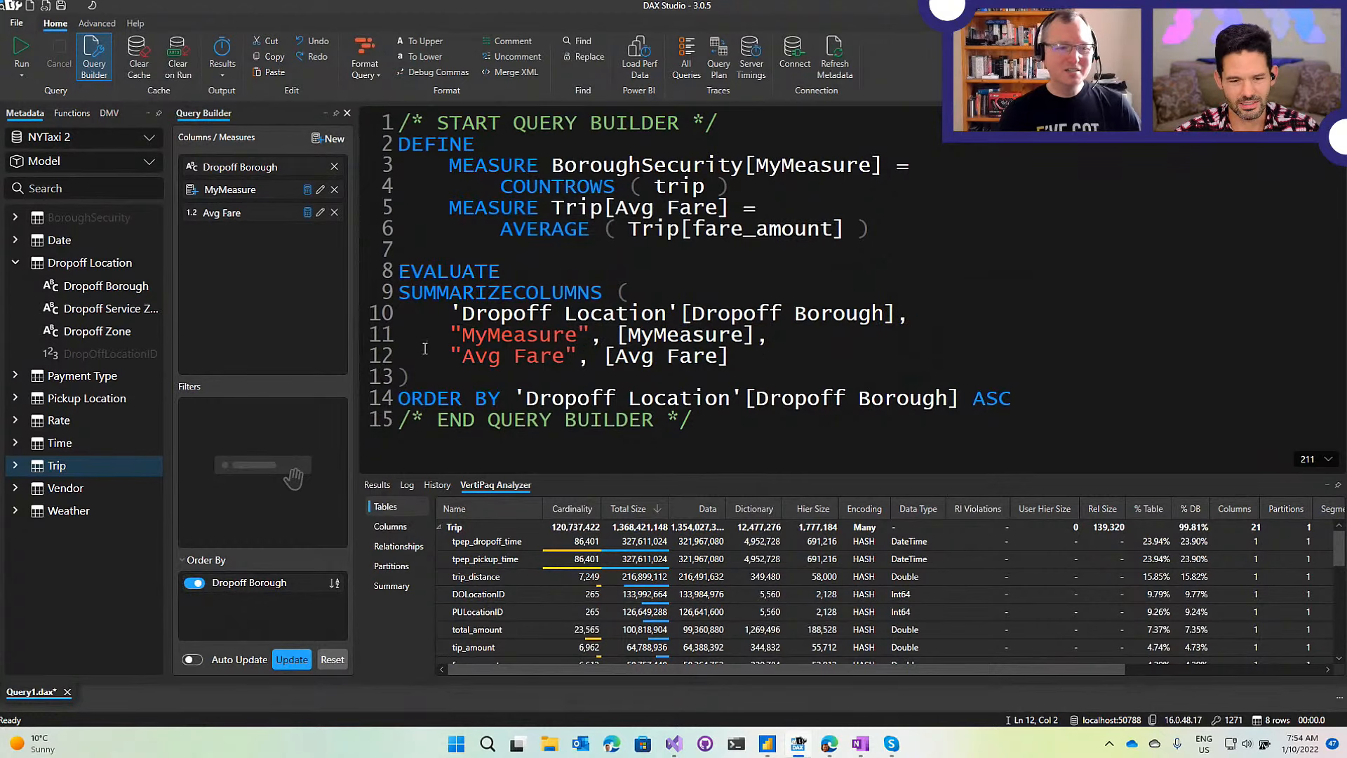
type("//")
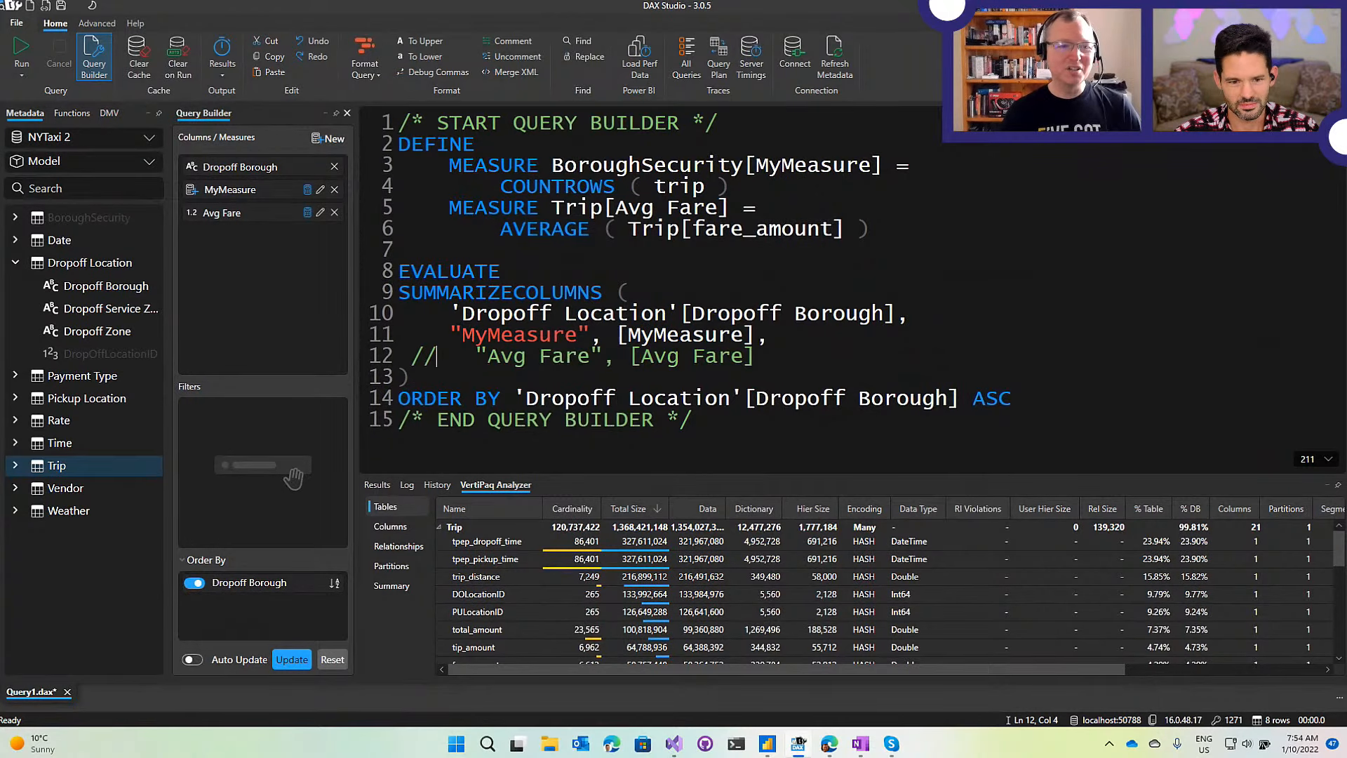
key("End")
key("Up")
key("shift+Left")
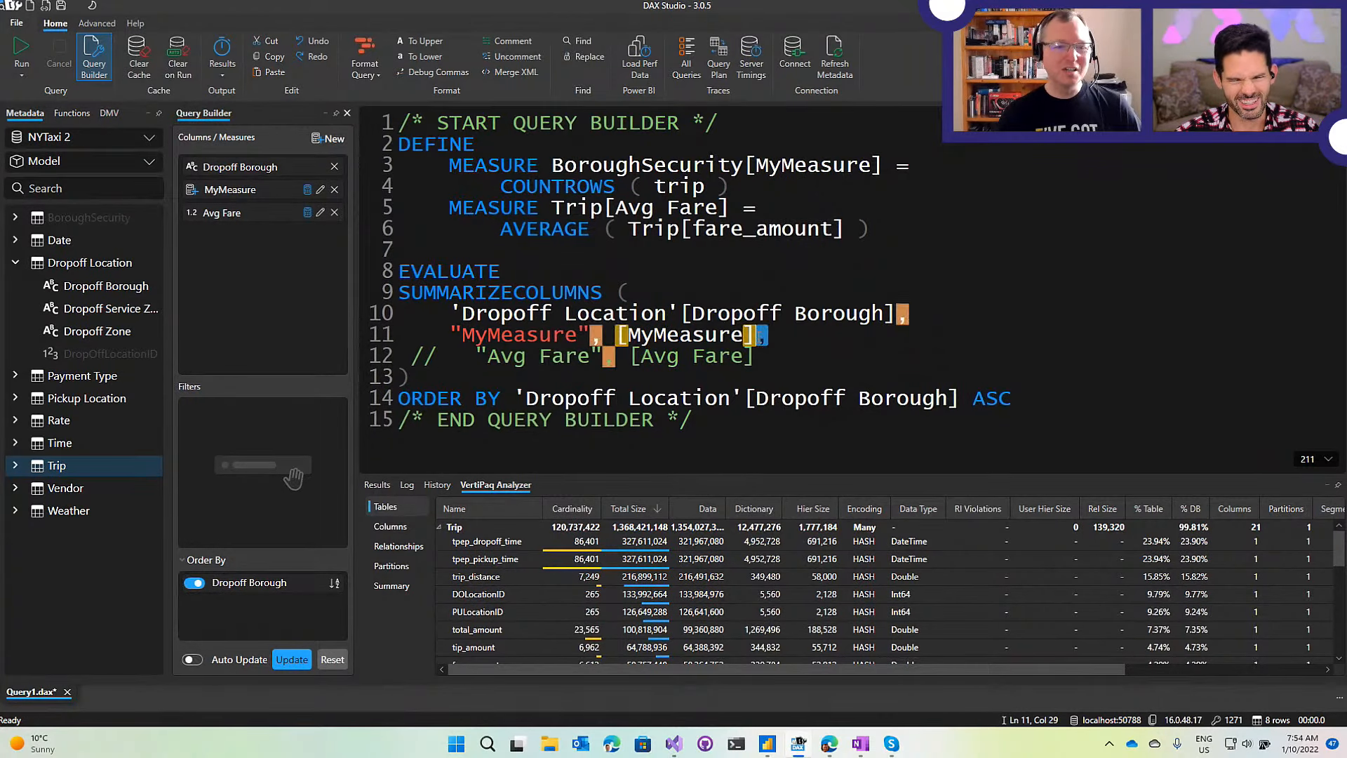
left_click(785, 340)
left_click(428, 364)
key("BackSpace")
key("Delete")
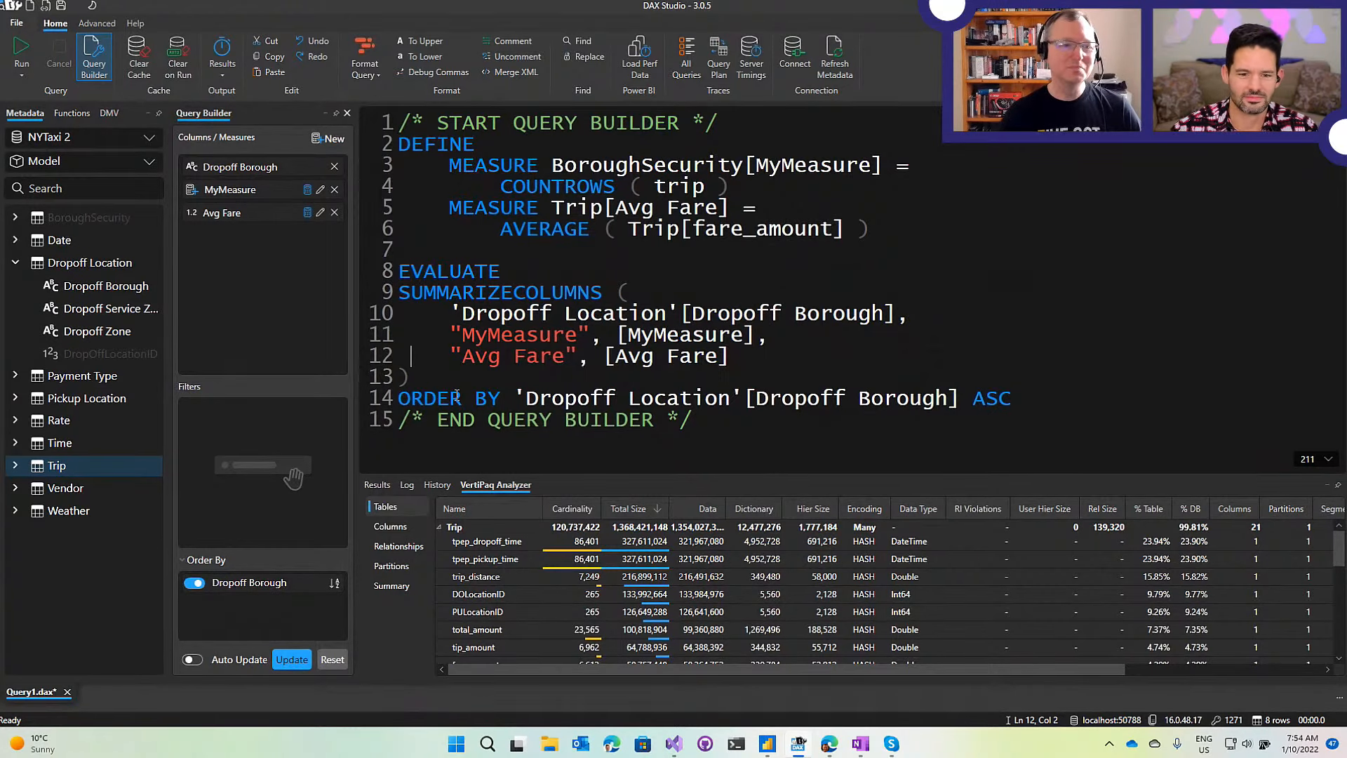
Apply leading commas, comment out Avg Fare, and run lines 5–11, then the whole query.
left_click(406, 73)
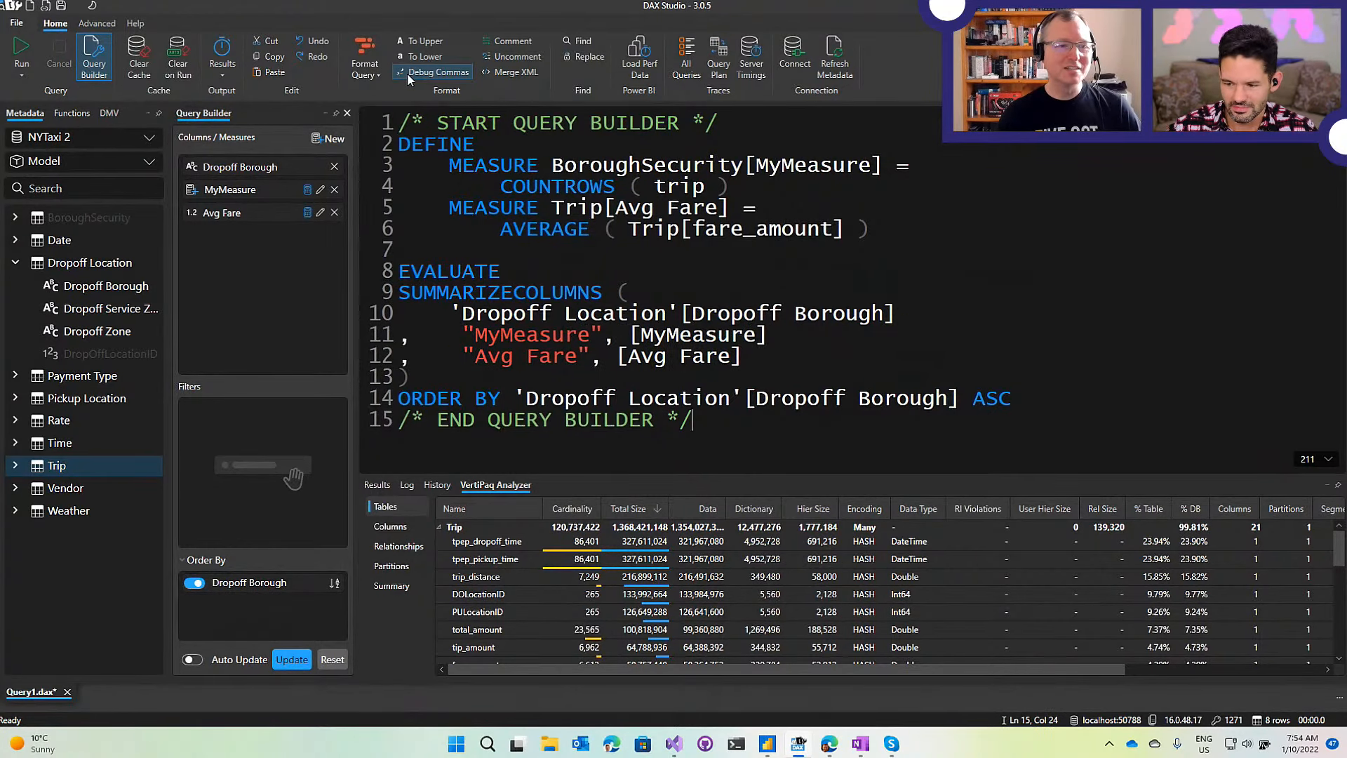
left_click(406, 359)
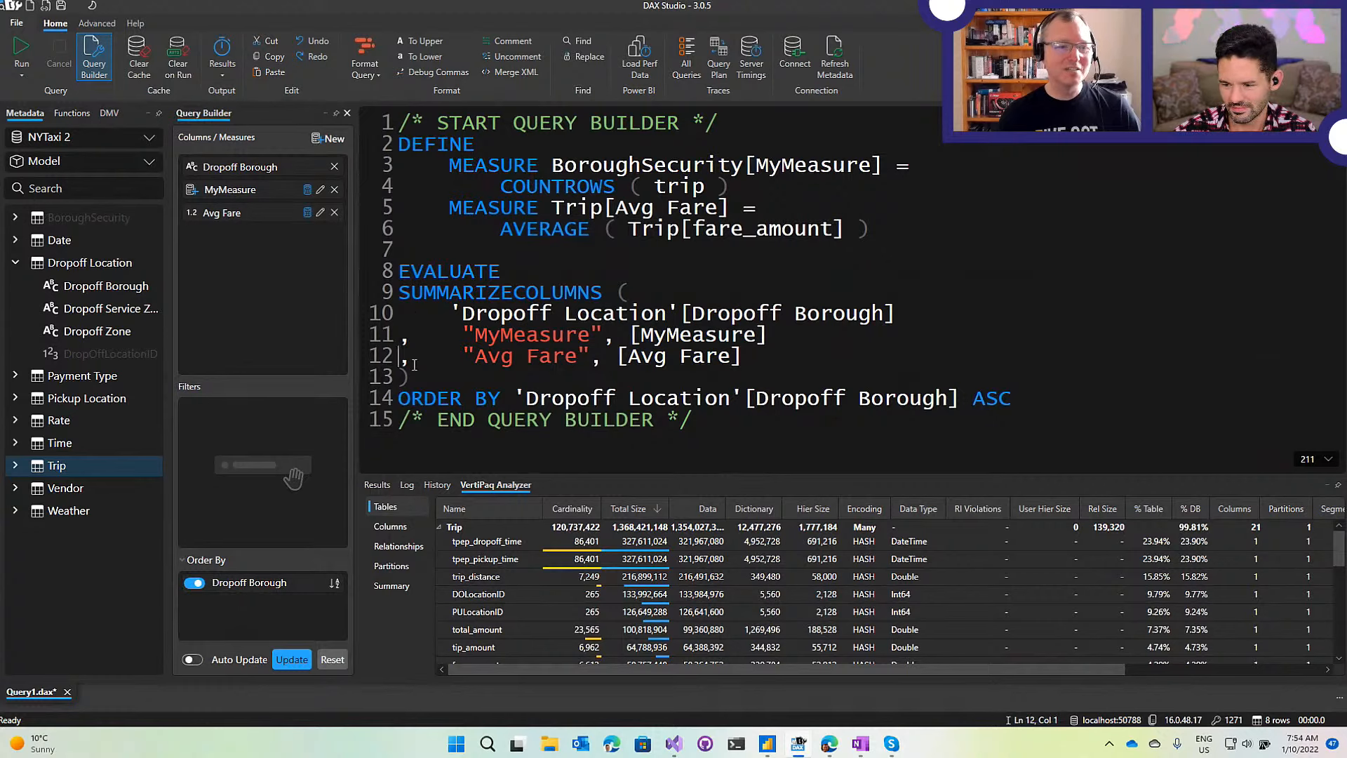
type("//")
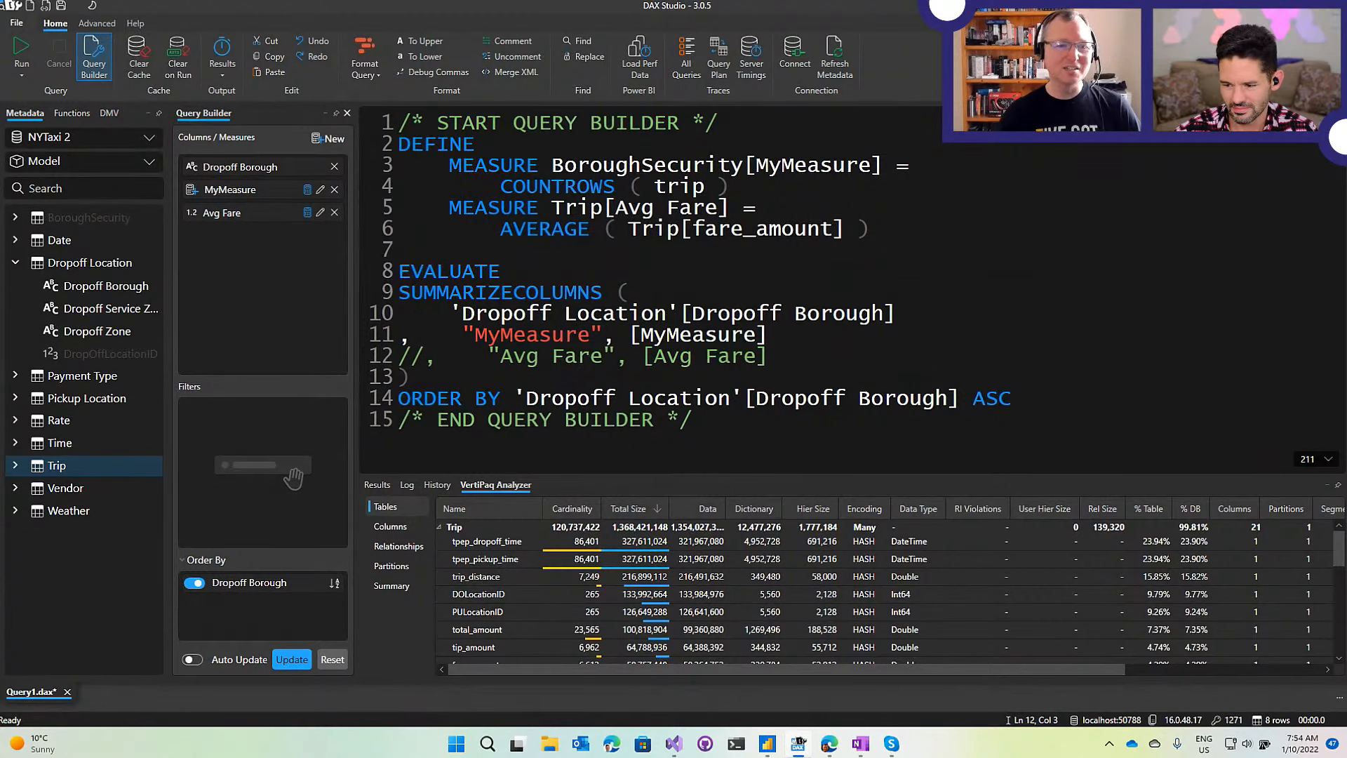
left_click(774, 337)
left_click_drag(775, 337, 614, 208)
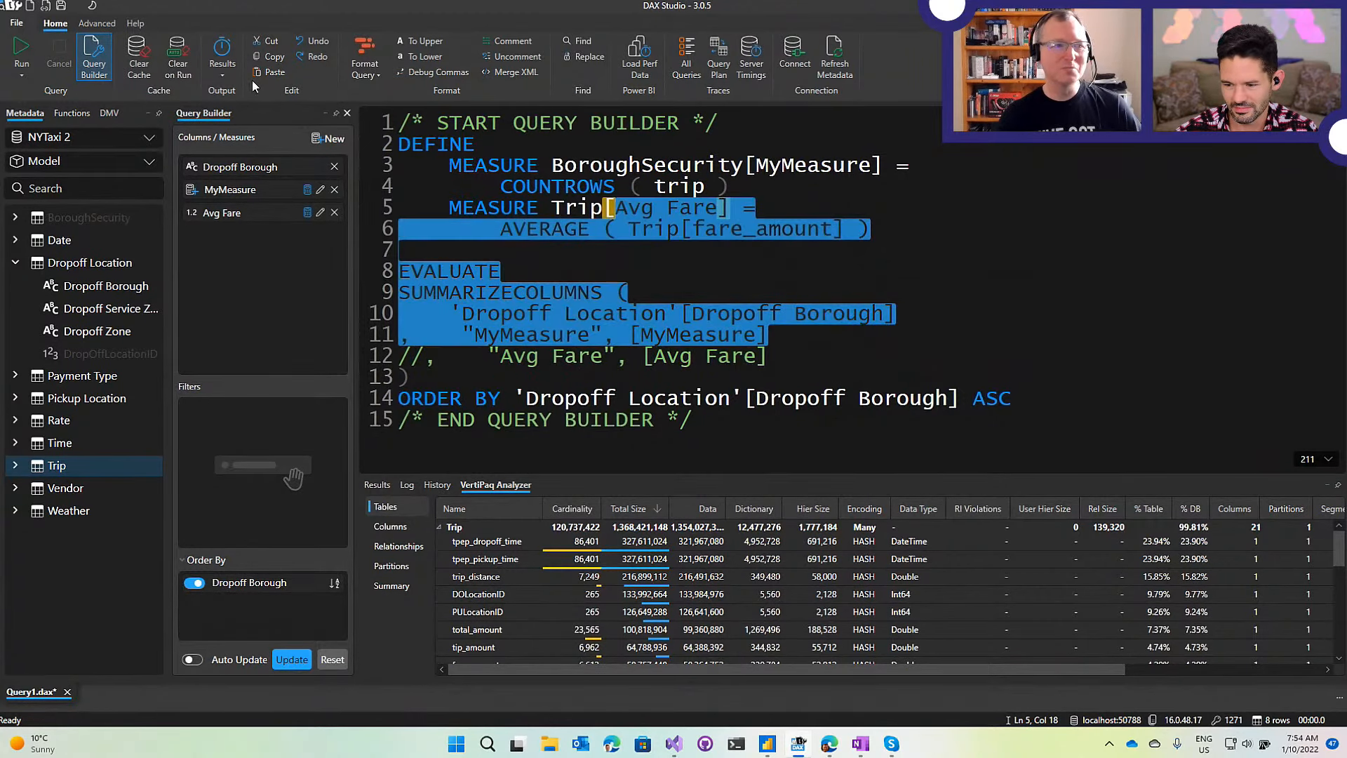
left_click(21, 52)
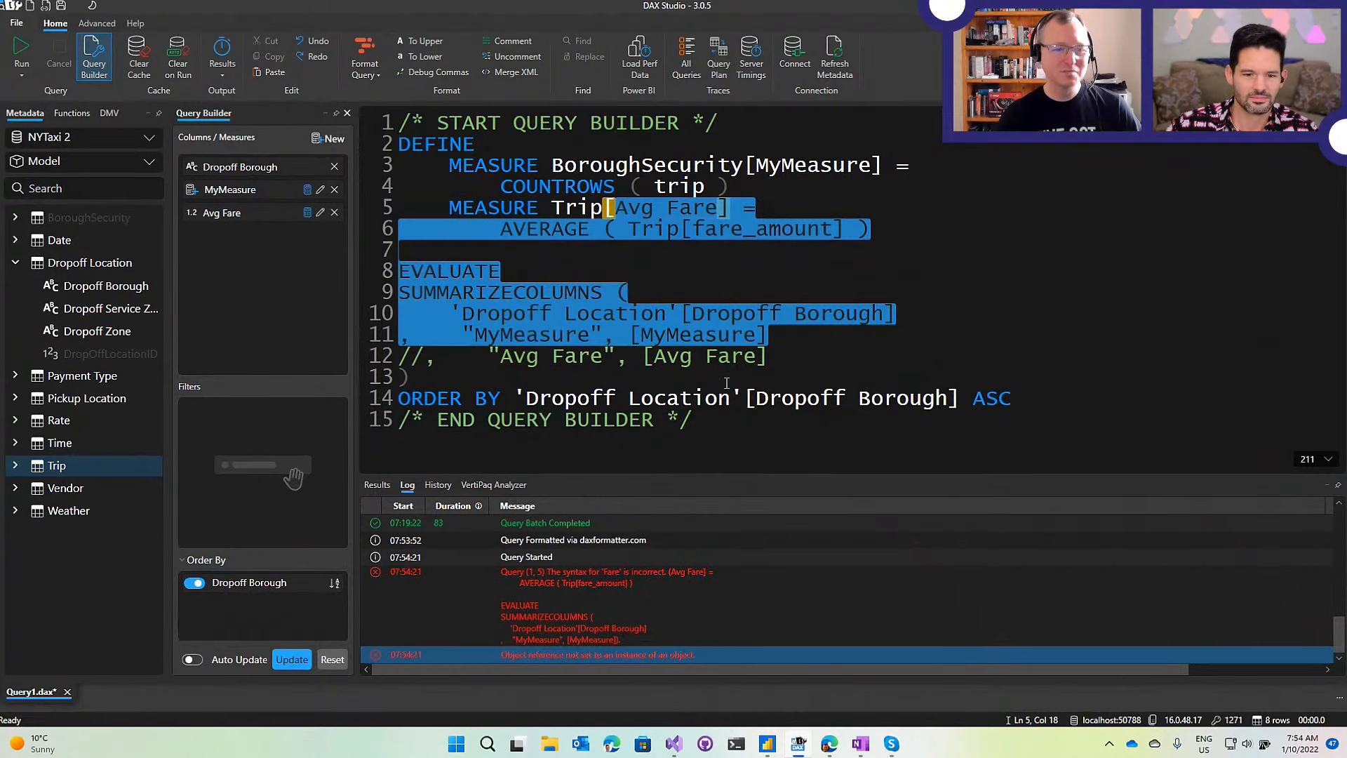
left_click(685, 270)
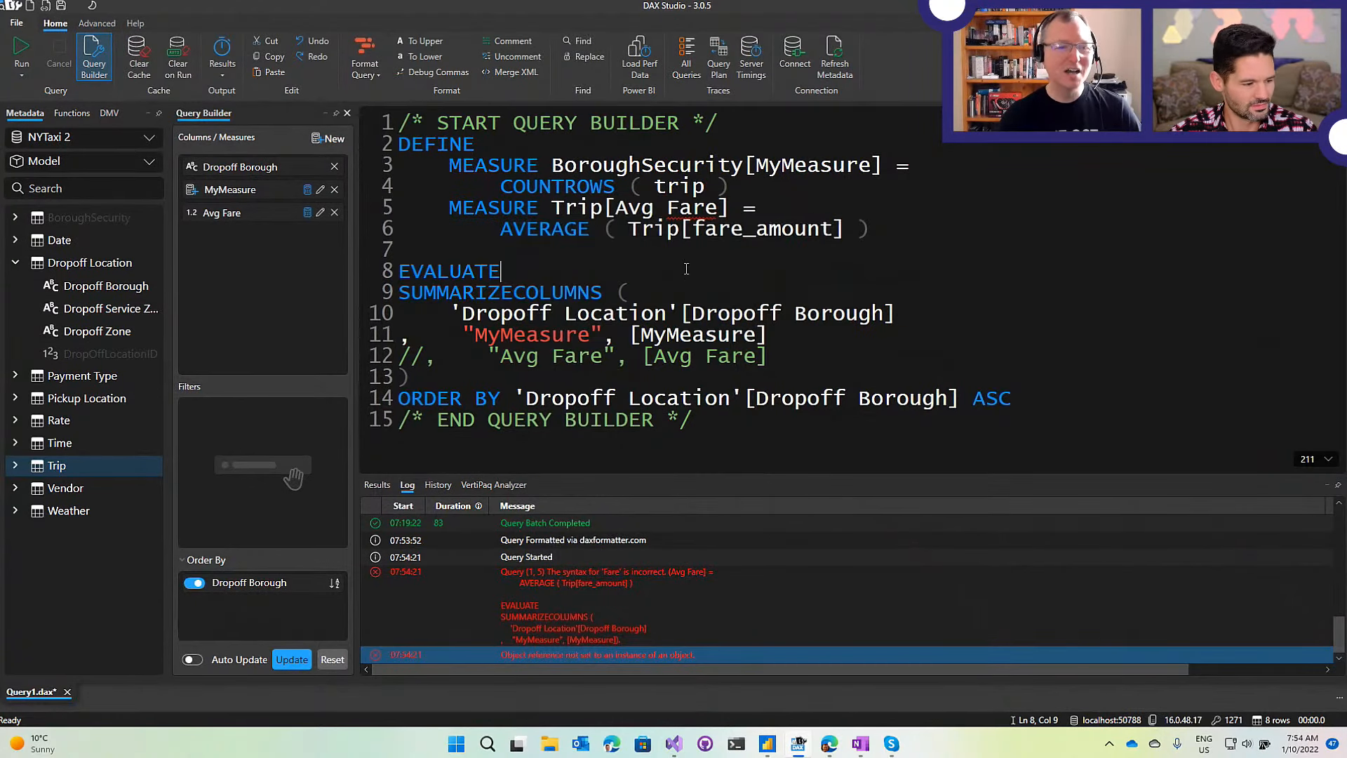
left_click(21, 50)
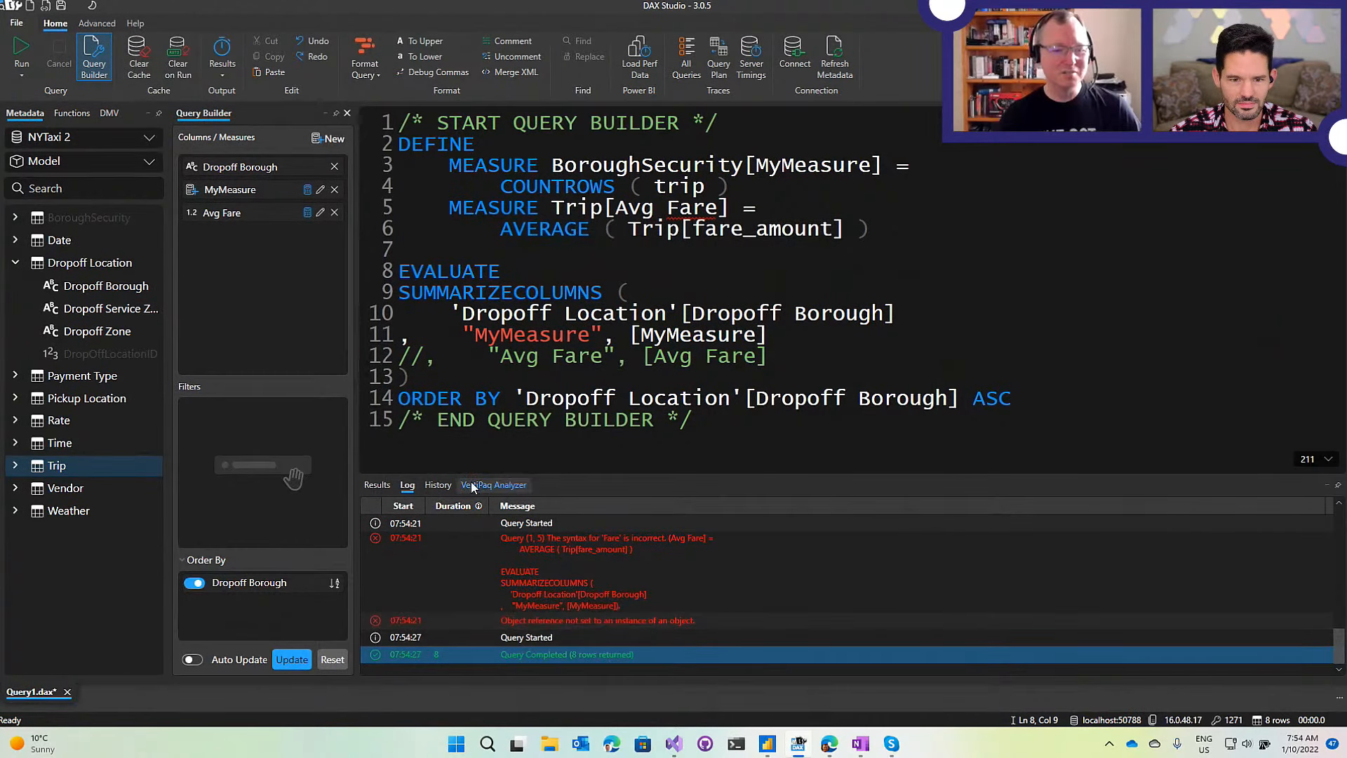
Show the Results grid and look over the query with Avg Fare commented out.
left_click(379, 485)
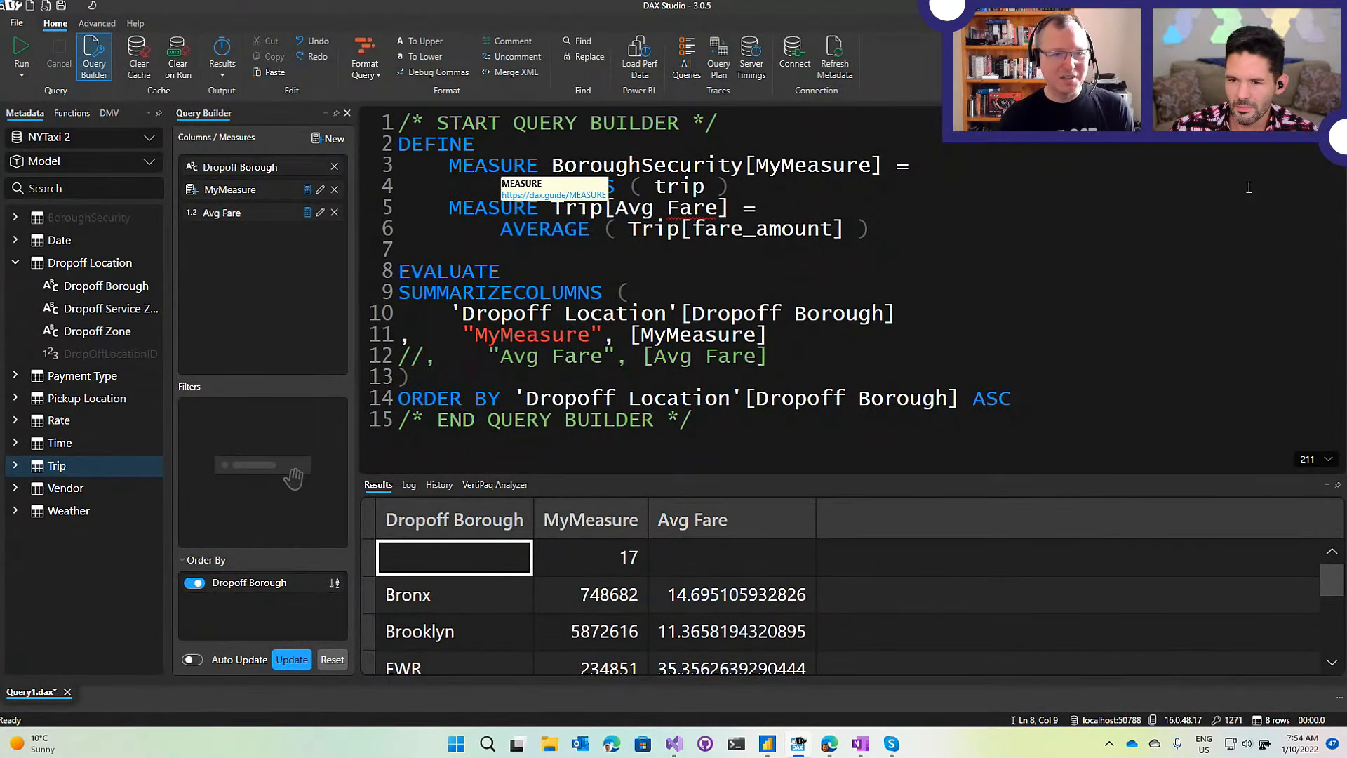
left_click(1082, 223)
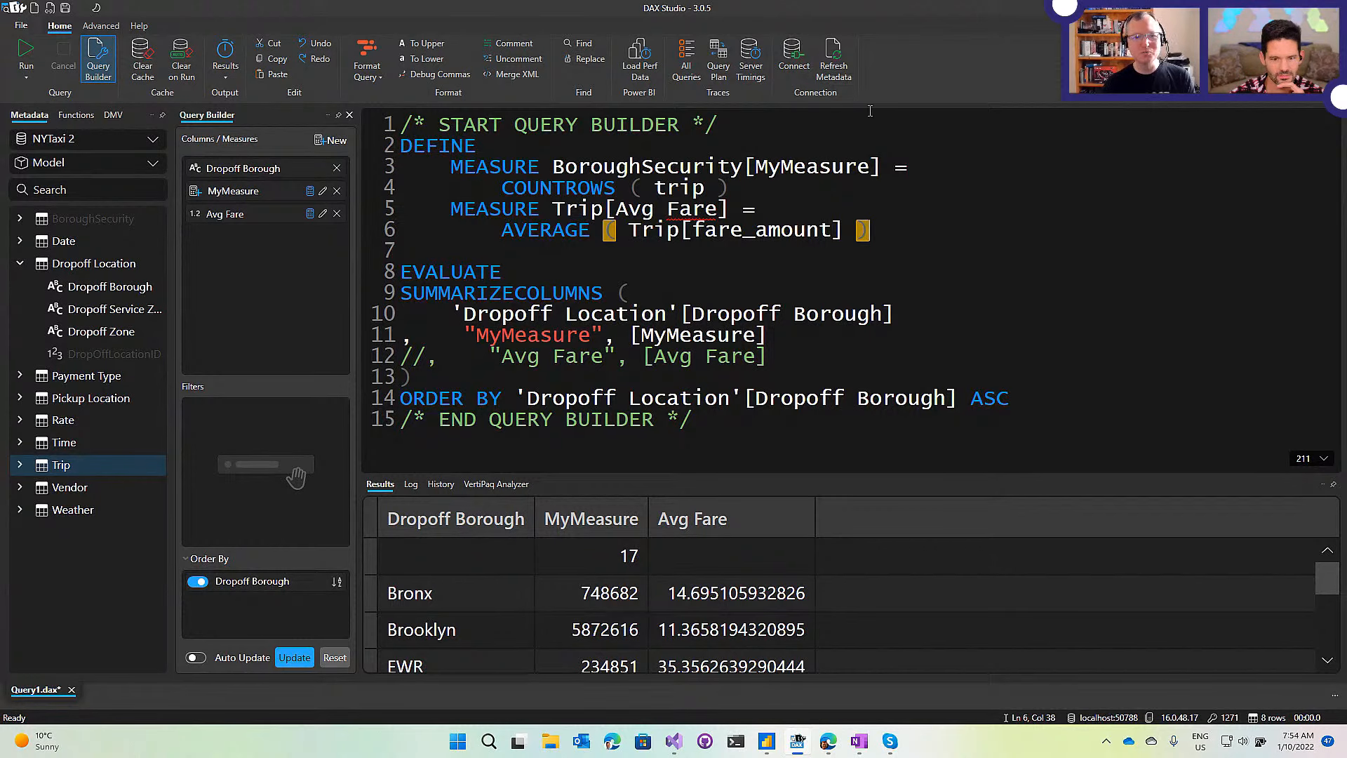
scroll(879, 270, "down", 3)
scroll(879, 270, "up", 5)
scroll(878, 270, "down", 4)
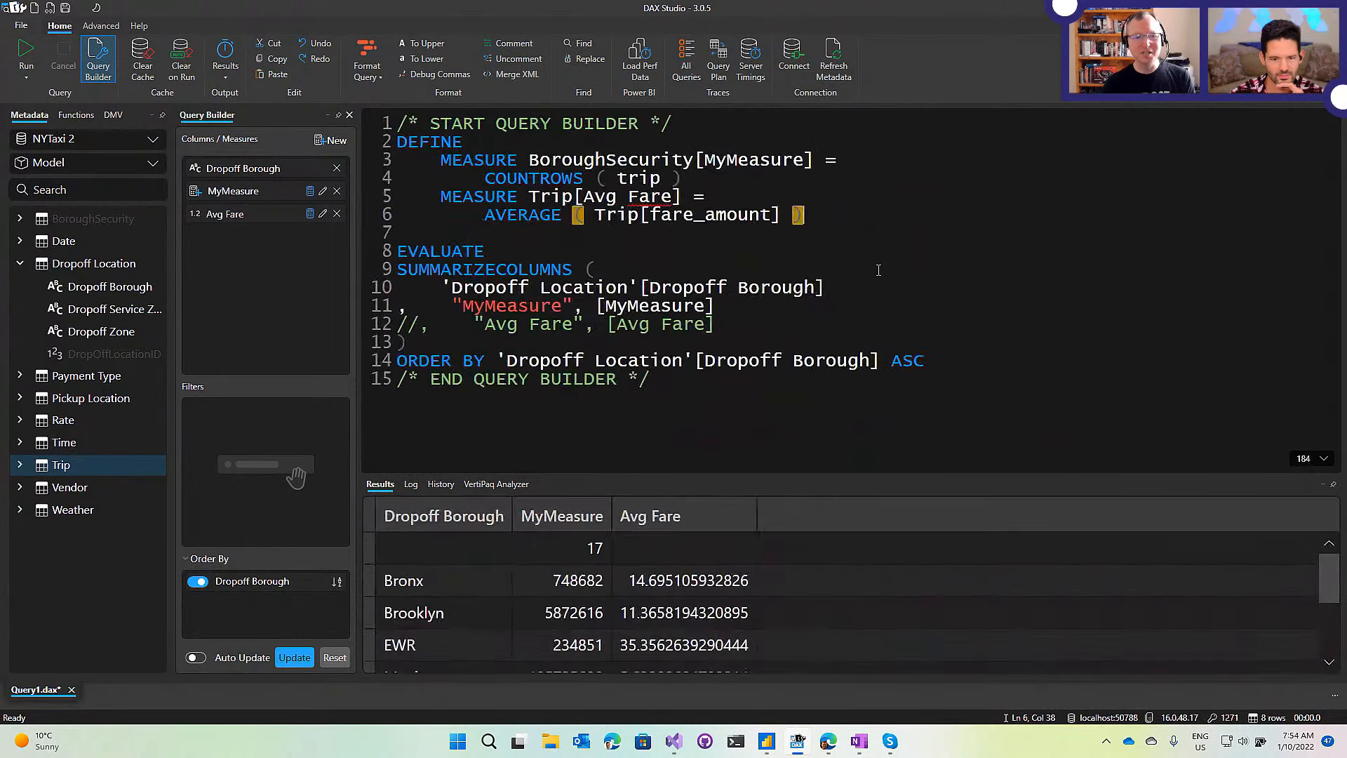
scroll(878, 270, "up", 2)
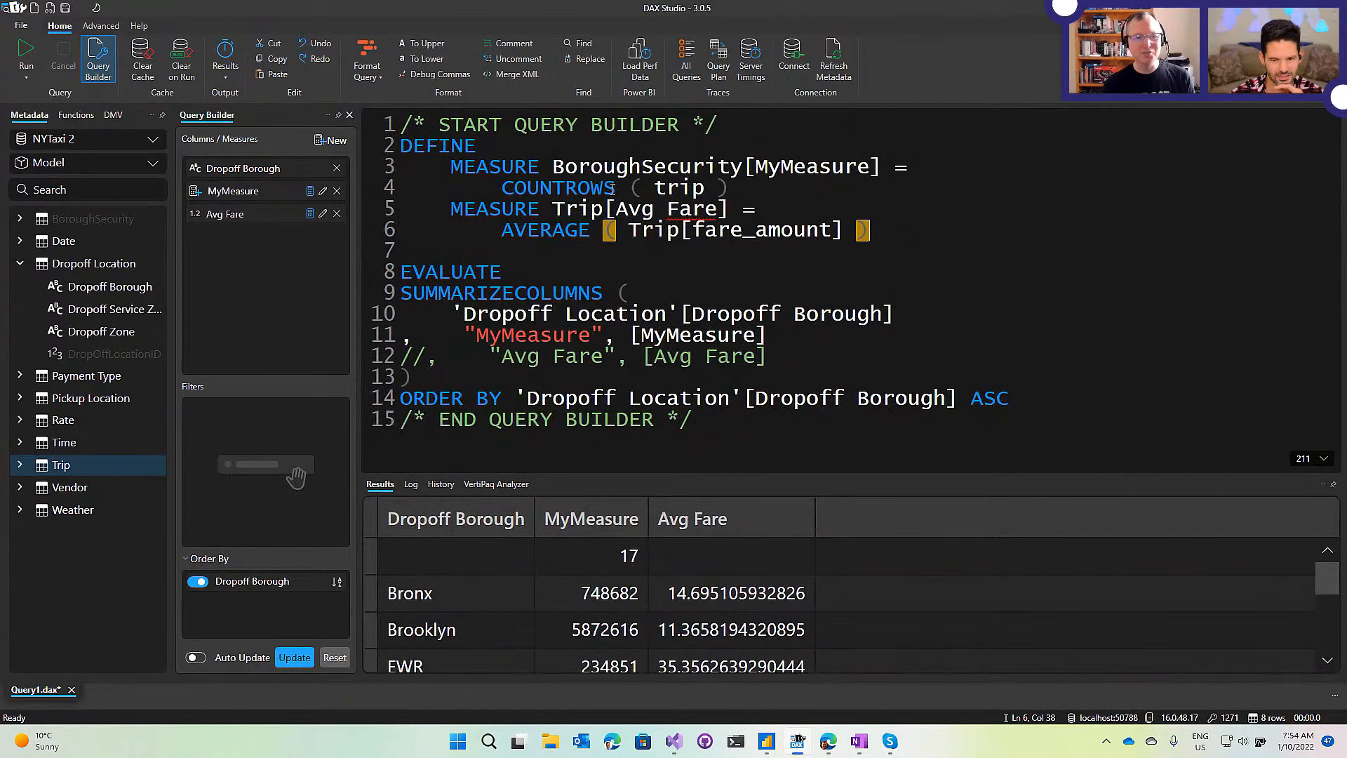
scroll(251, 276, "up", 1)
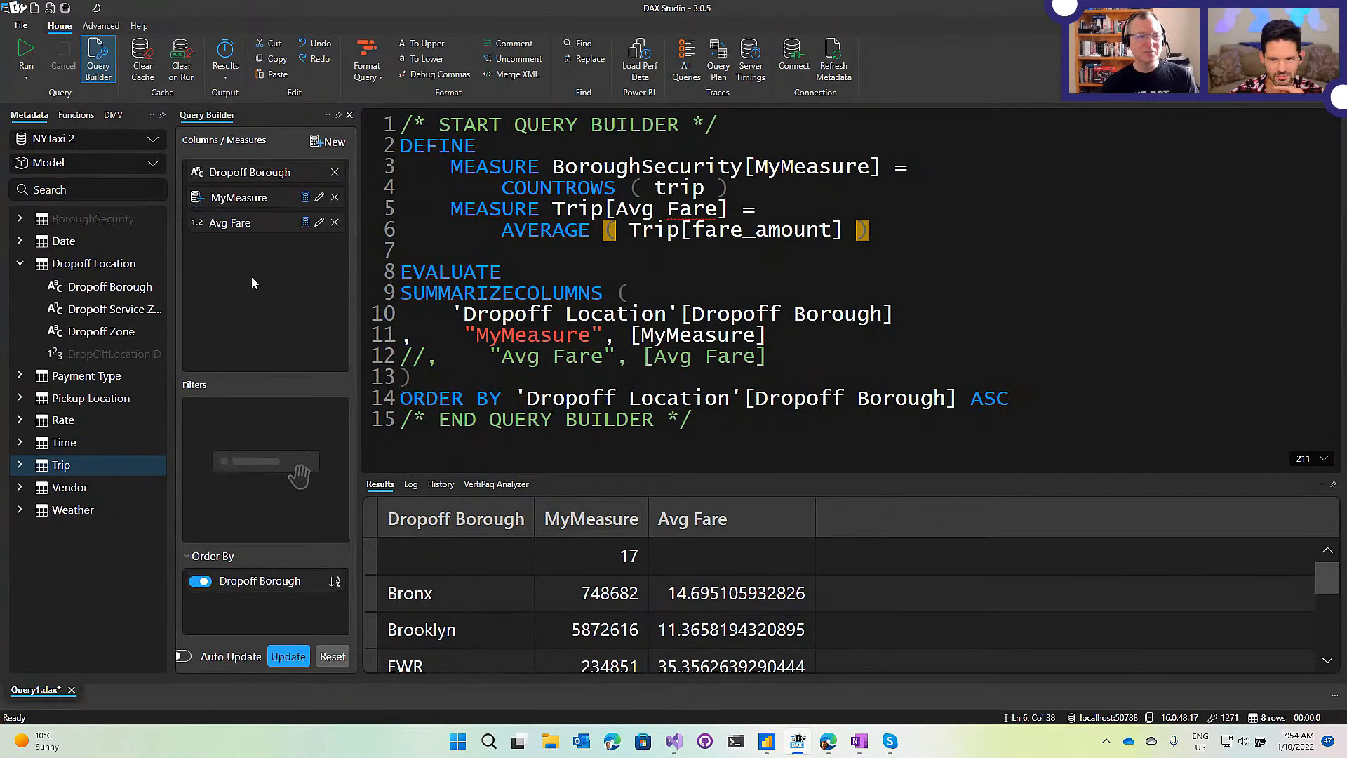
scroll(251, 277, "up", 4)
scroll(251, 277, "down", 3)
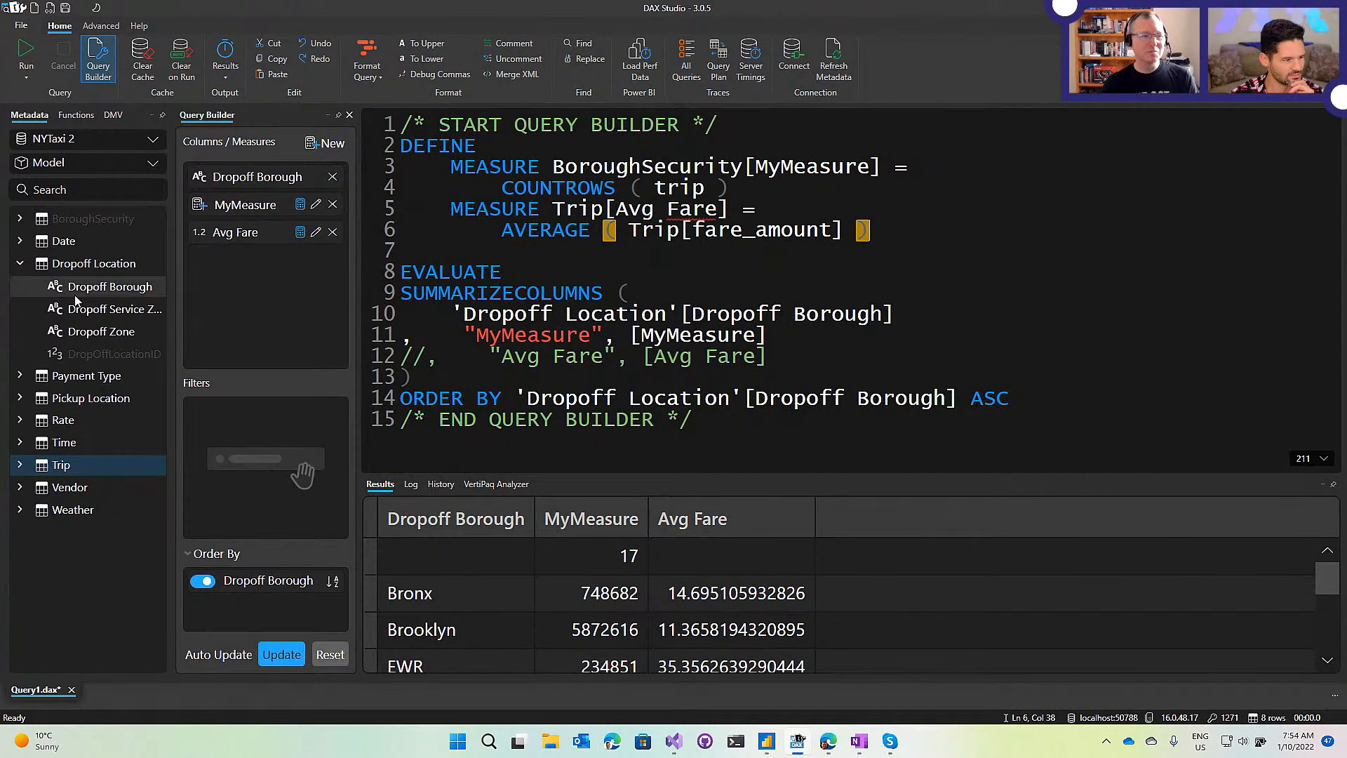
scroll(76, 300, "up", 3)
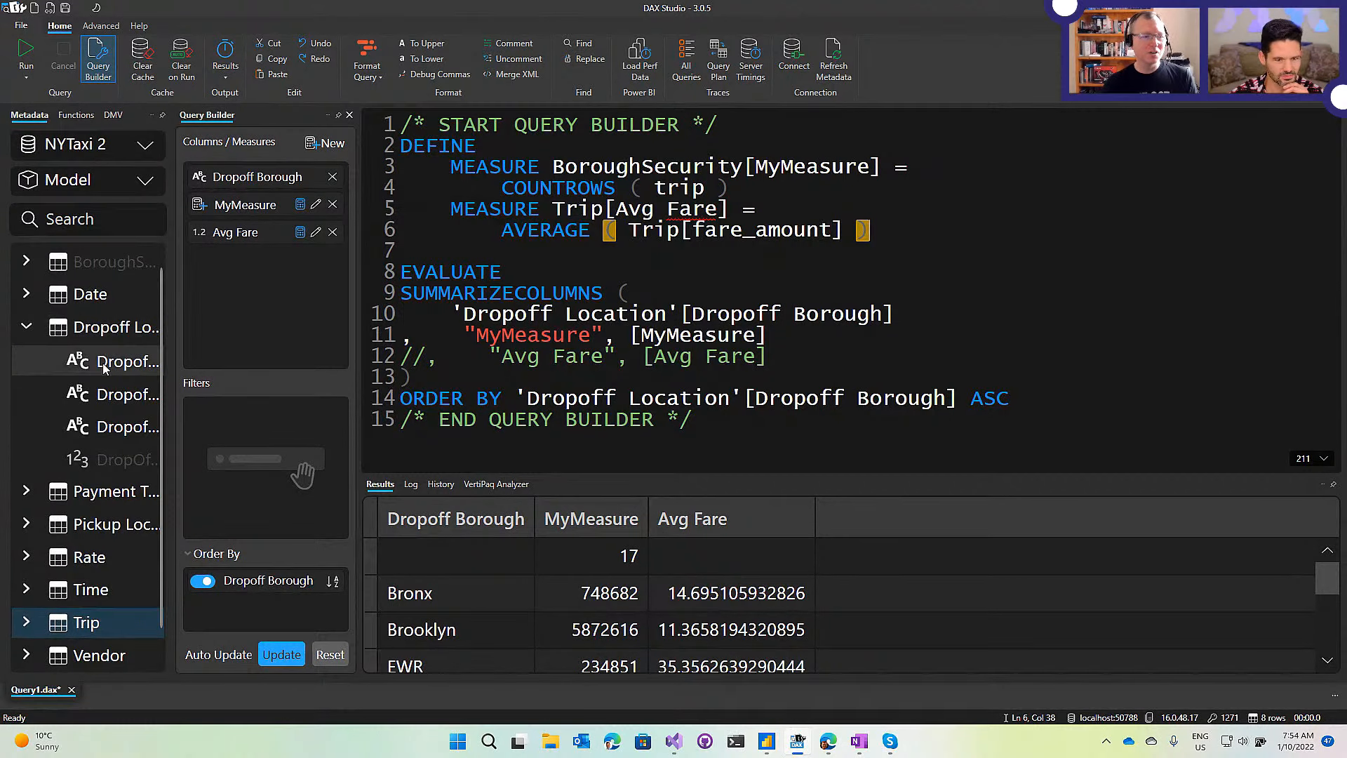
mouse_move(102, 364)
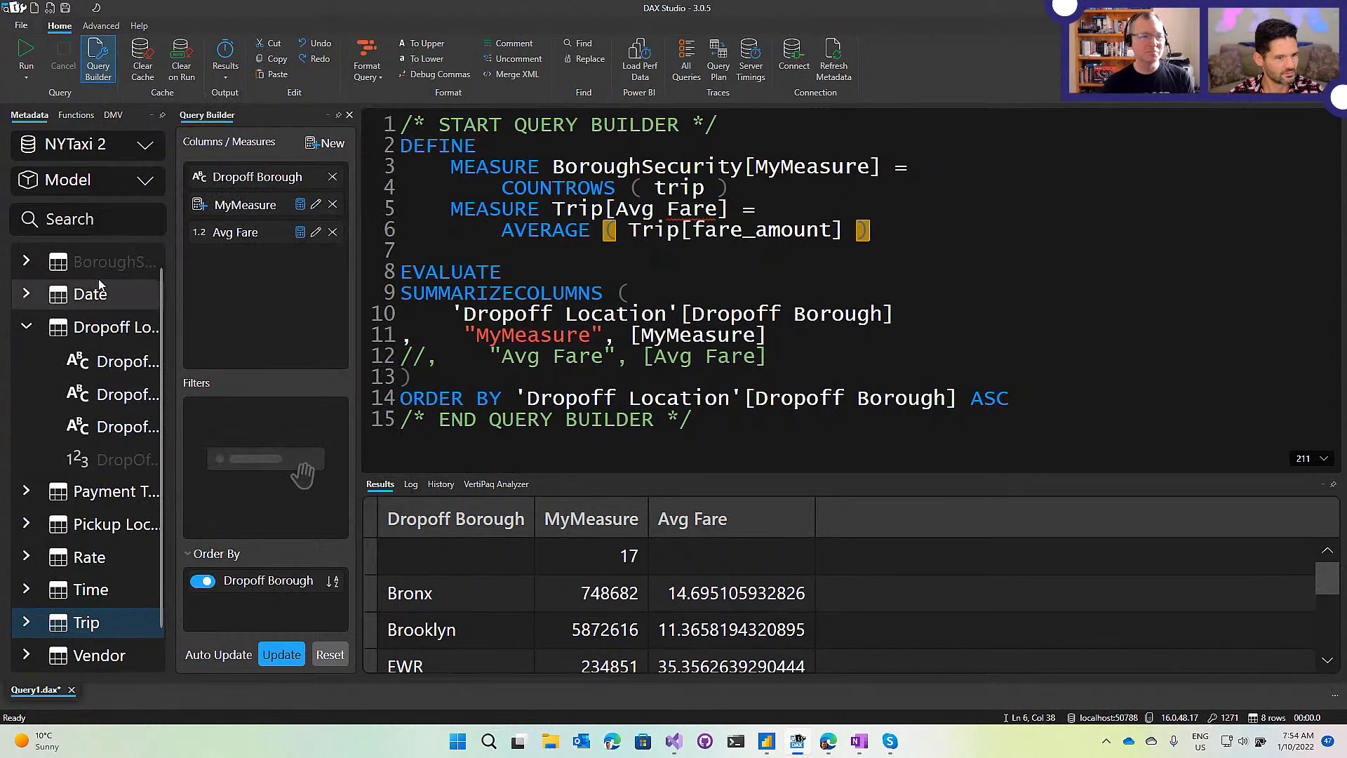
scroll(96, 280, "down", 3)
scroll(97, 281, "down", 1)
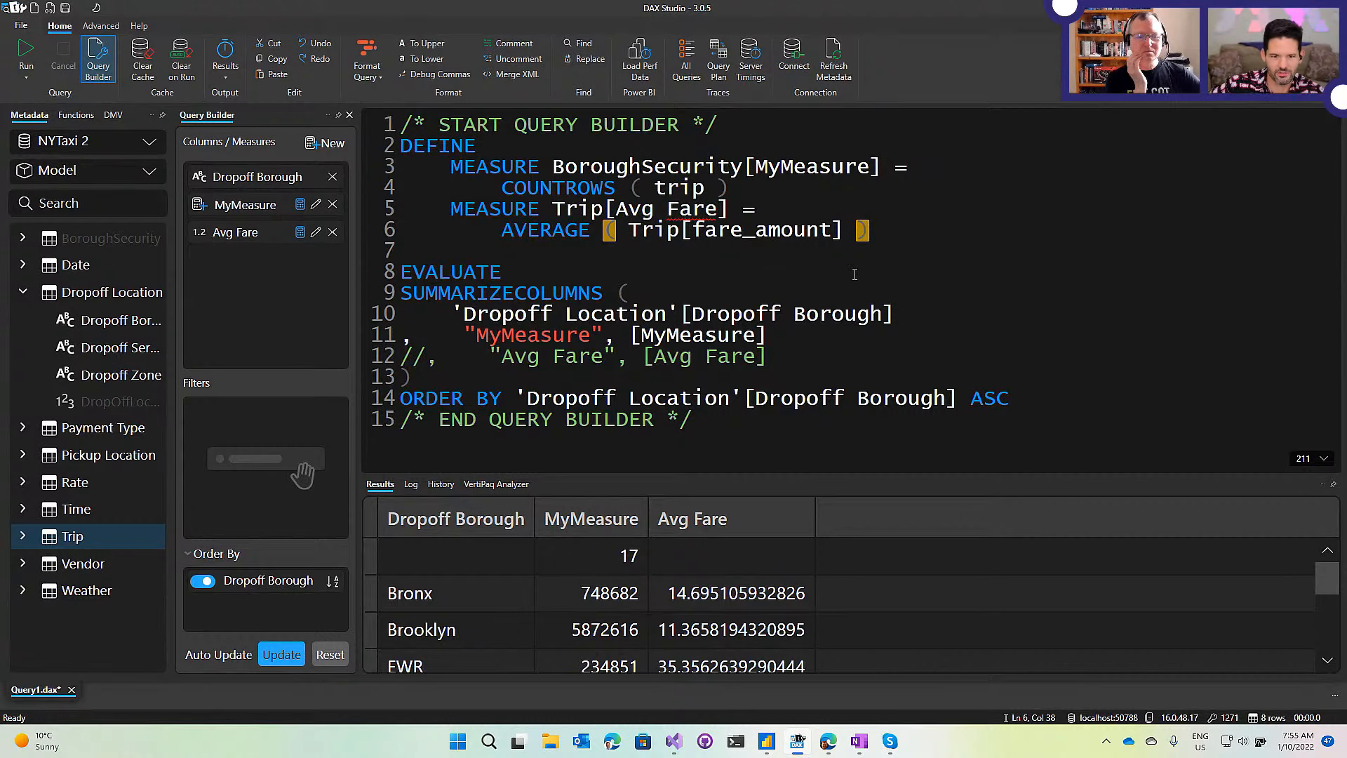
Uncomment the Avg Fare line so SUMMARIZECOLUMNS returns it alongside MyMeasure again.
left_click(798, 285)
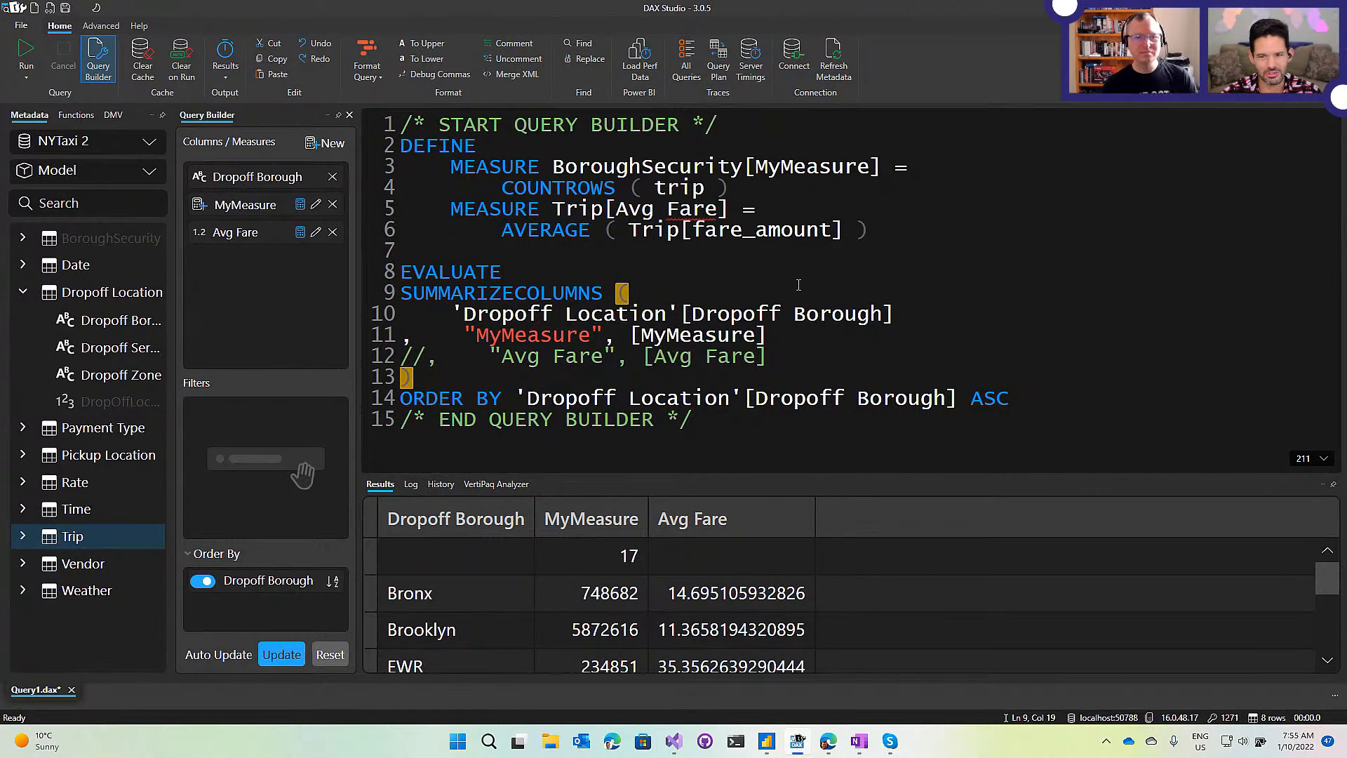
left_click(833, 213)
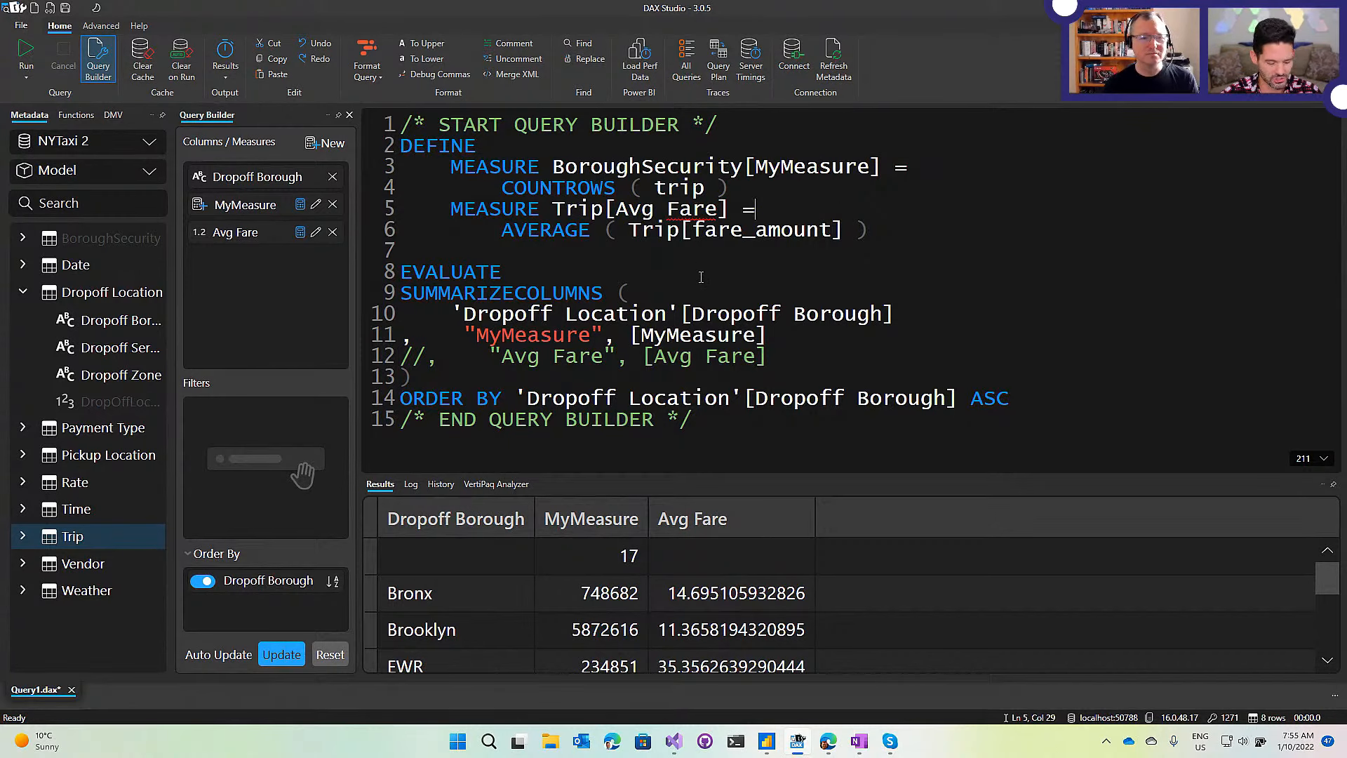
left_click(425, 357)
key("BackSpace")
key("BackSpace")
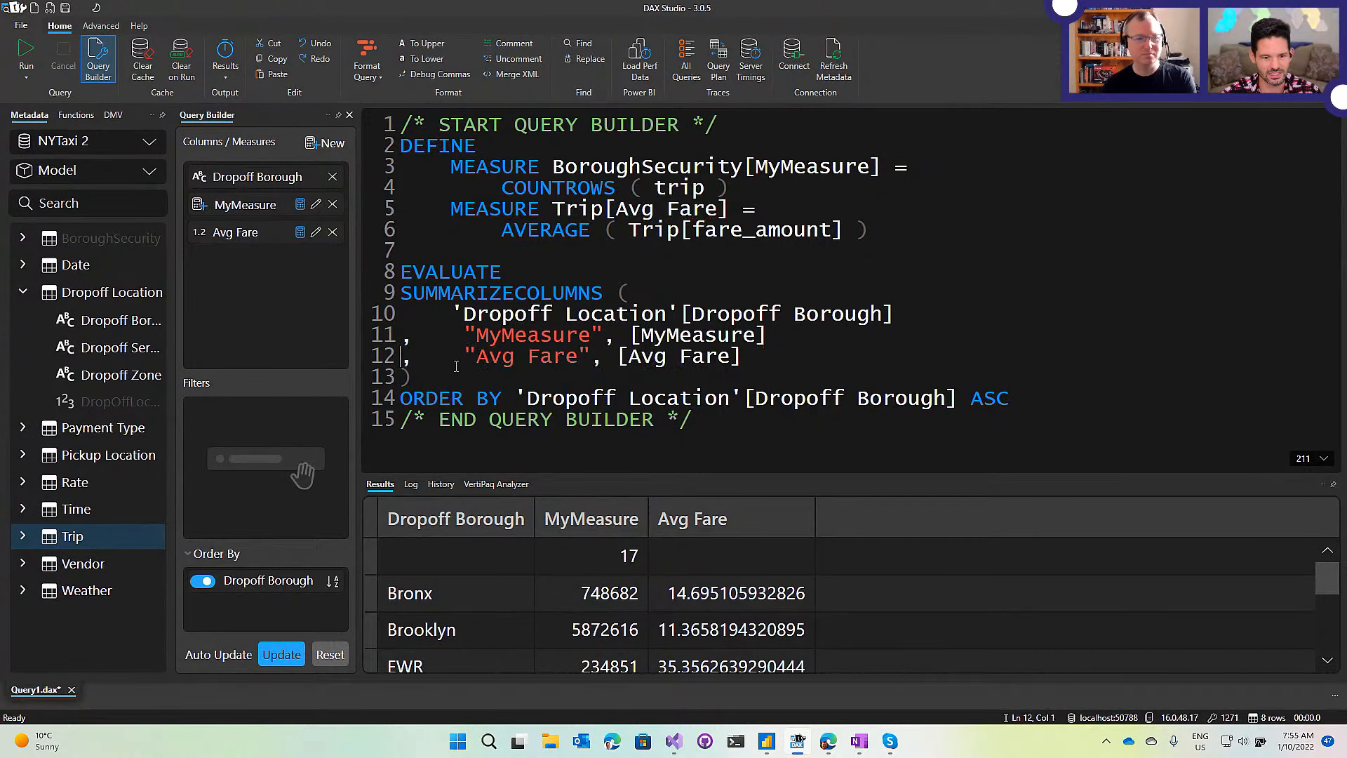
left_click(952, 261)
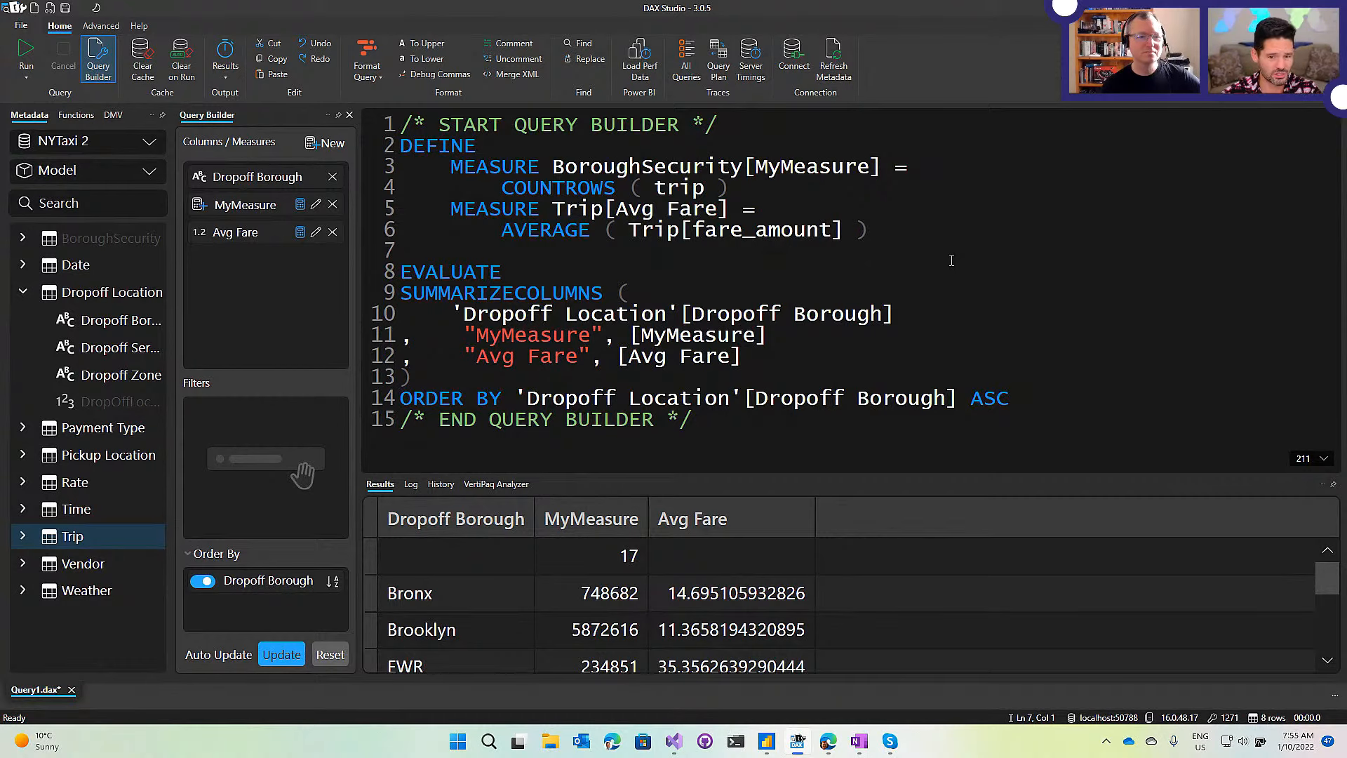
left_click(407, 273)
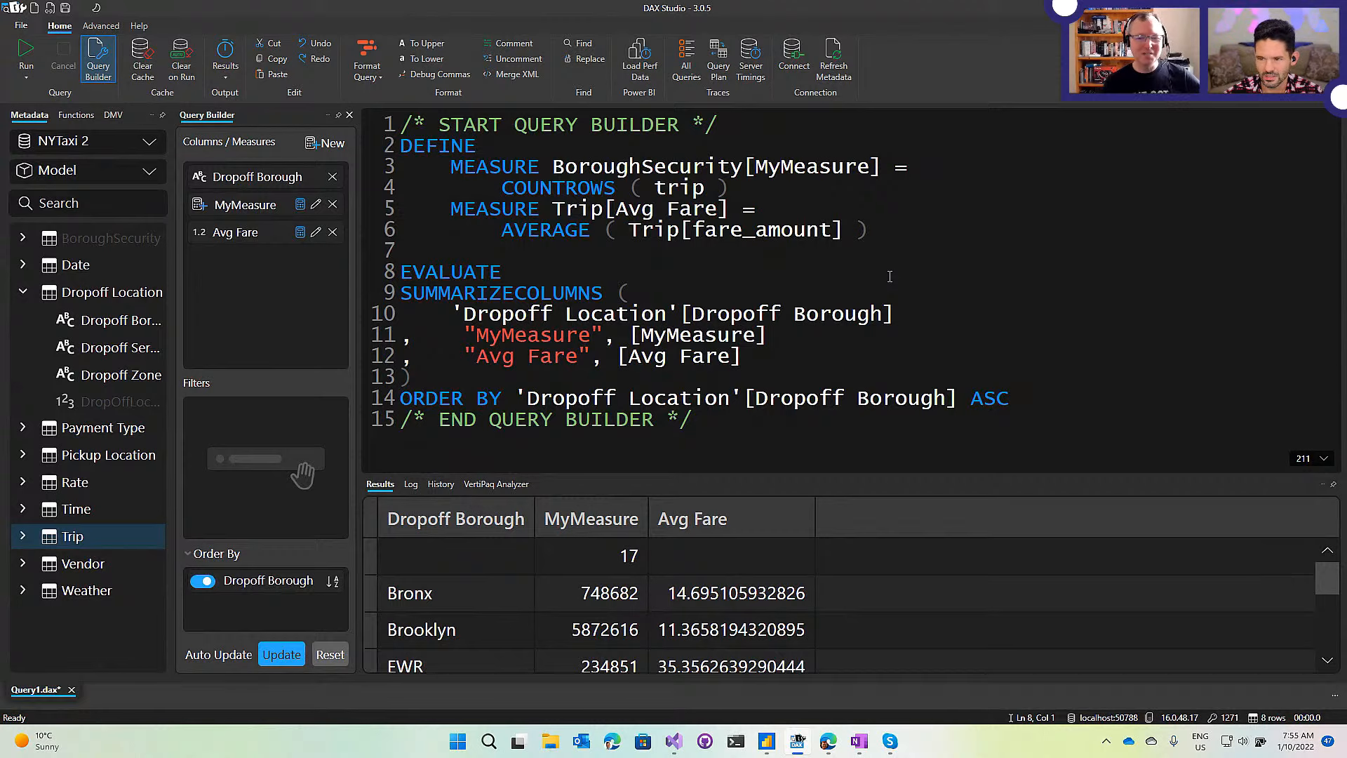
left_click(877, 232)
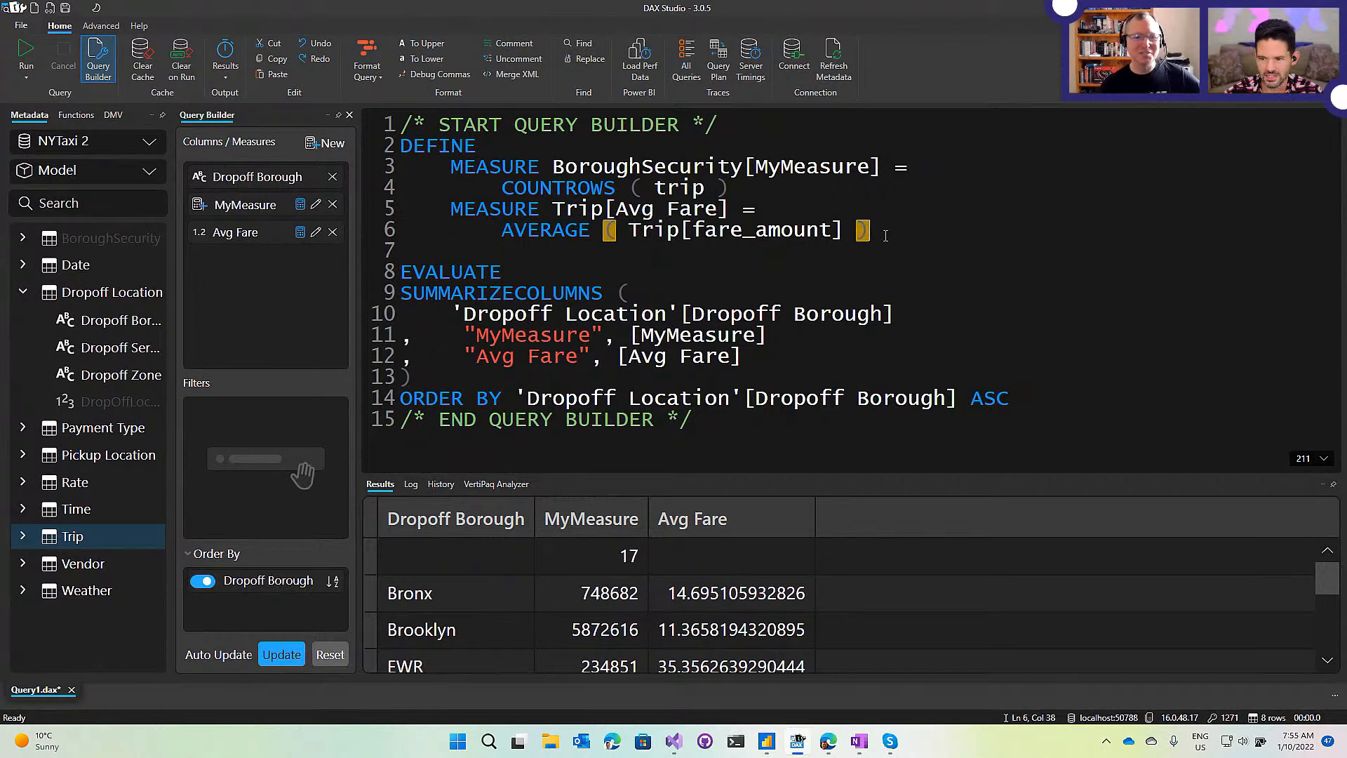
left_click(774, 204)
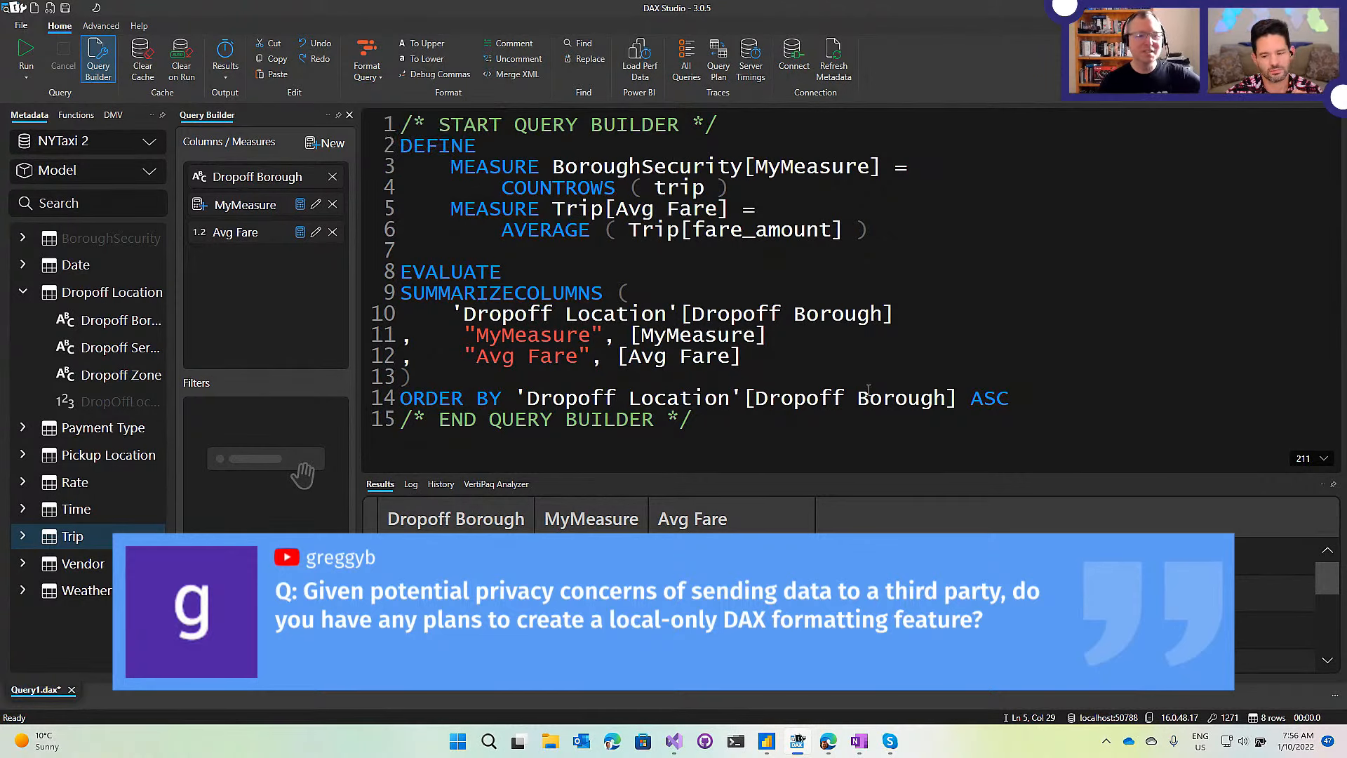
Look over the whole query, including the bracket closing SUMMARIZECOLUMNS, and go to its end.
left_click_drag(1041, 408, 399, 123)
left_click(887, 243)
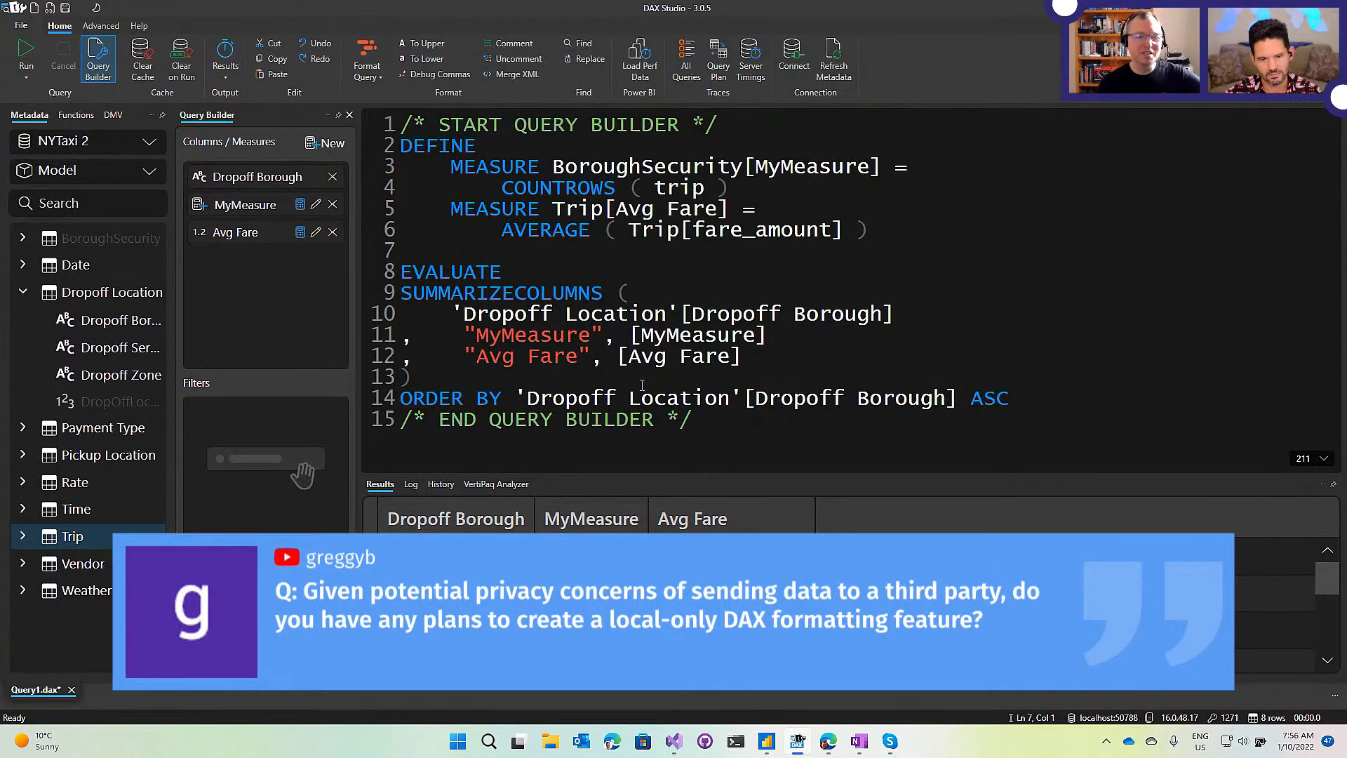
left_click(805, 370)
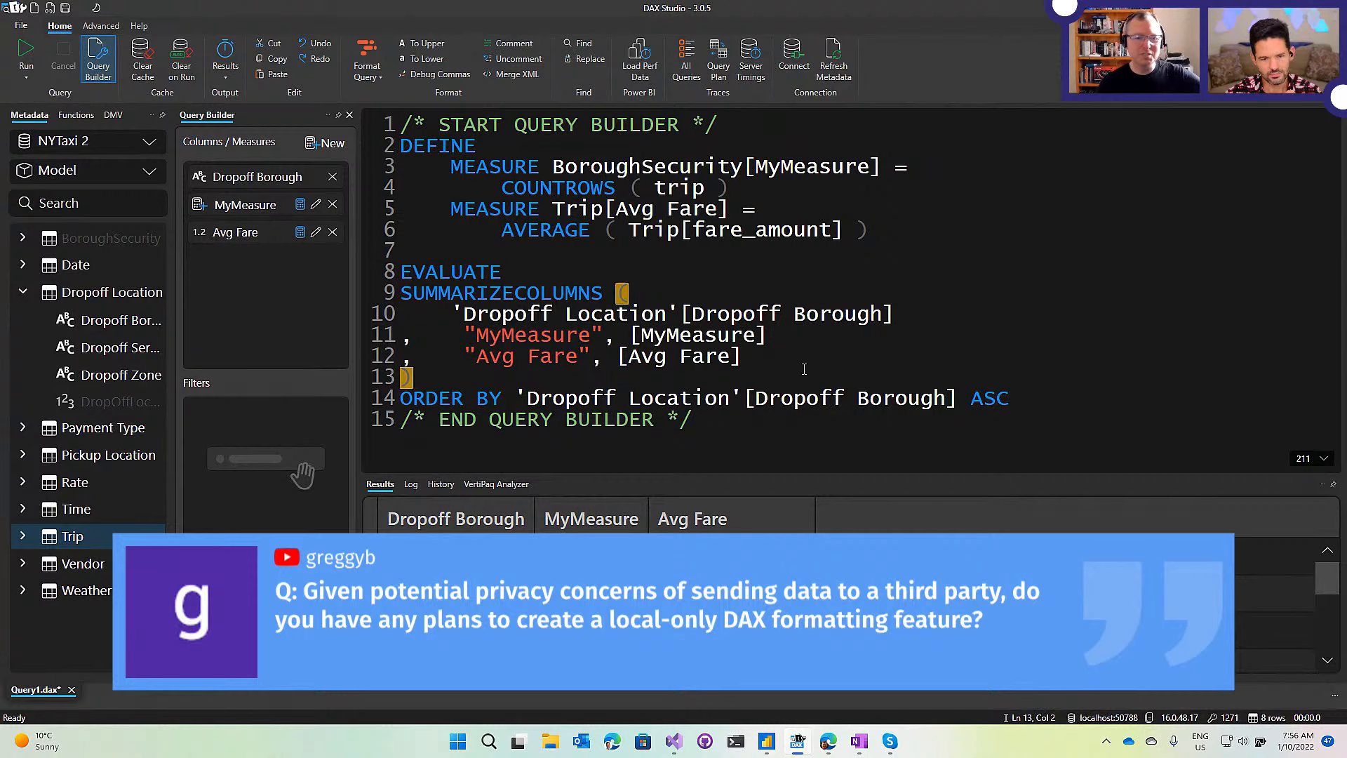
left_click(826, 442)
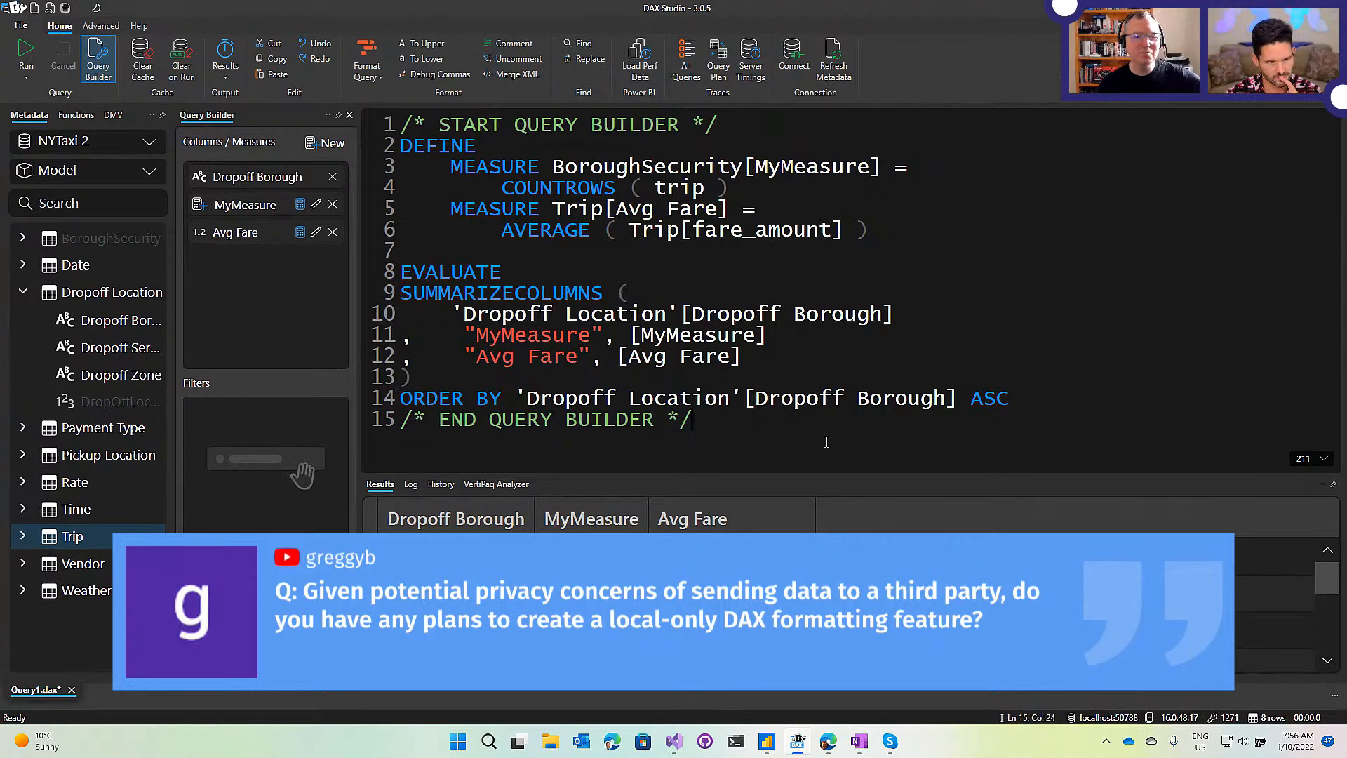
Add the line FILTER(CUstomer[SSN] = "DO NOT SEND ME") below the query, then select the DEFINE block.
key("Return")
key("Return")
type("FI")
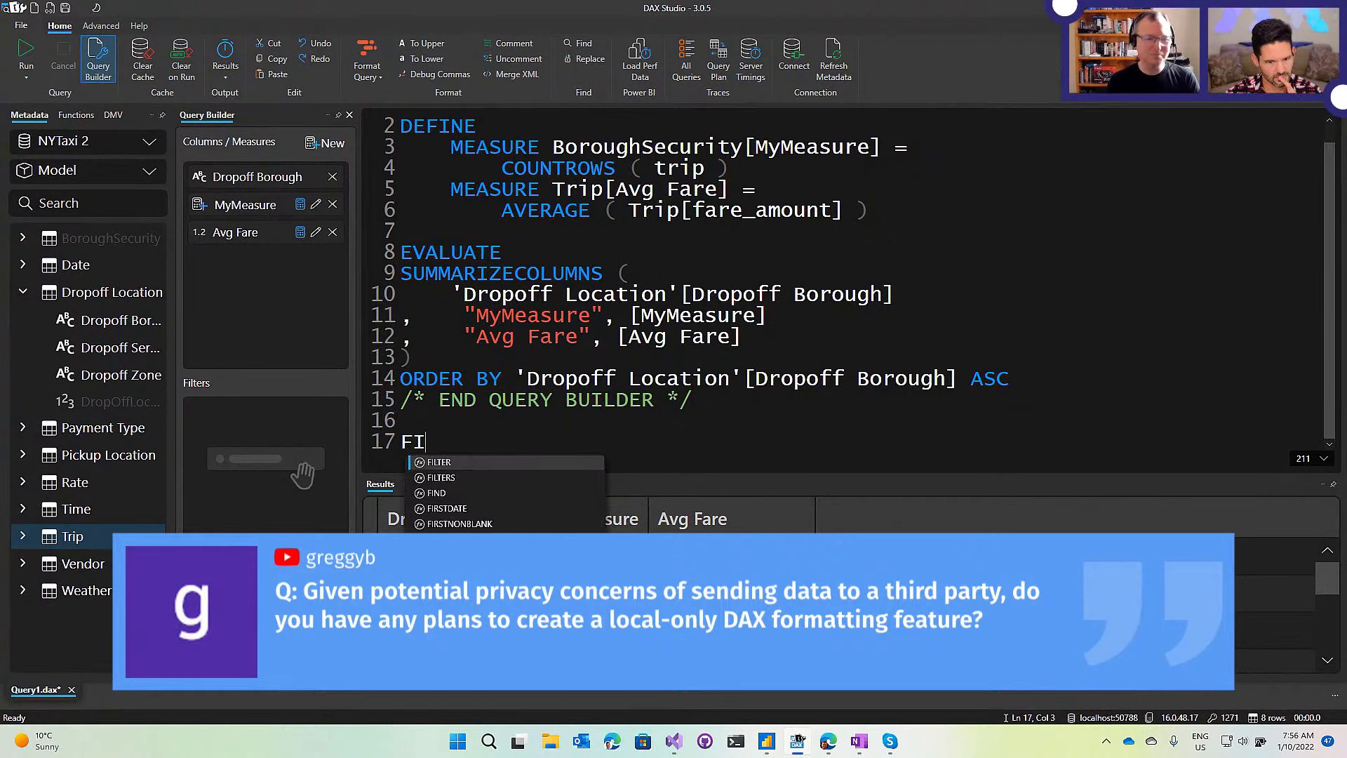
type("LTER(CUs")
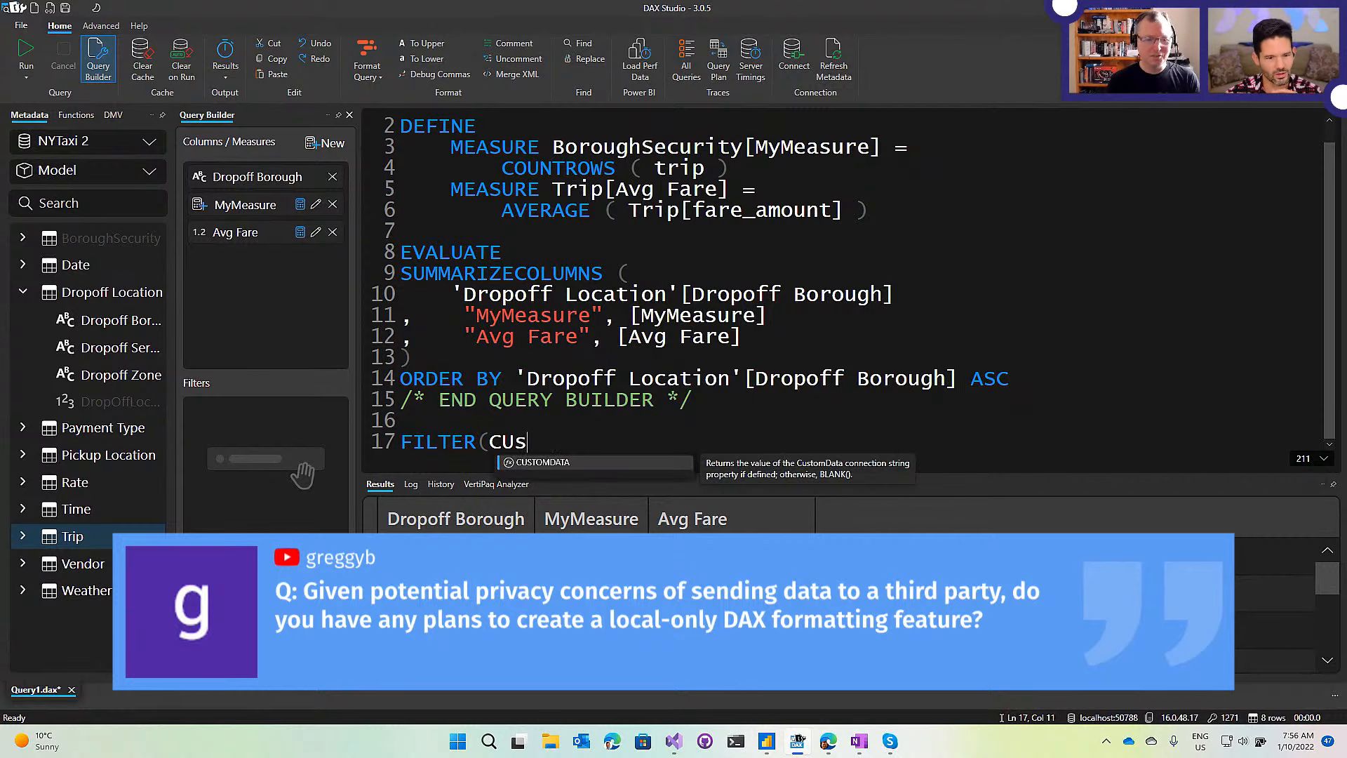
type("tomer[Account")
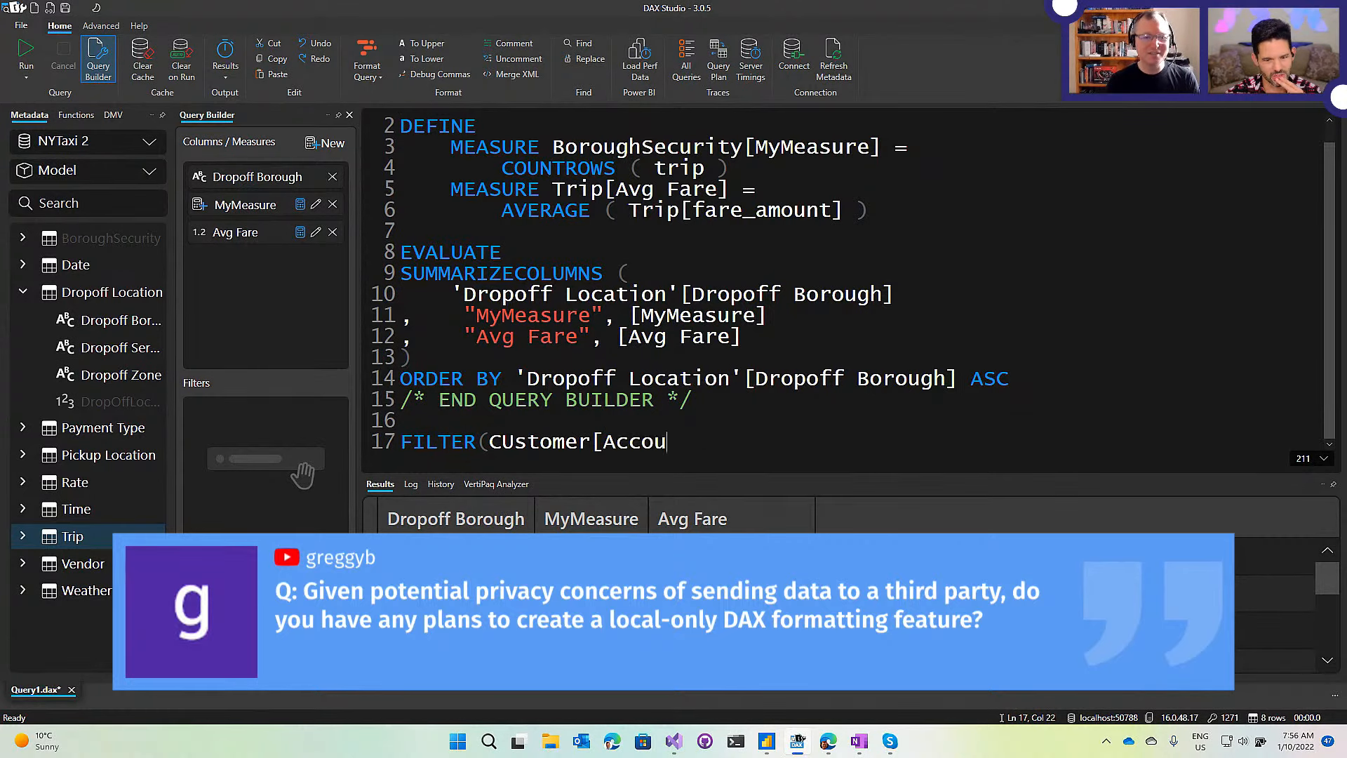
key("BackSpace")
key("BackSpace")
key("BackSpace")
key("BackSpace")
key("BackSpace")
key("BackSpace")
key("BackSpace")
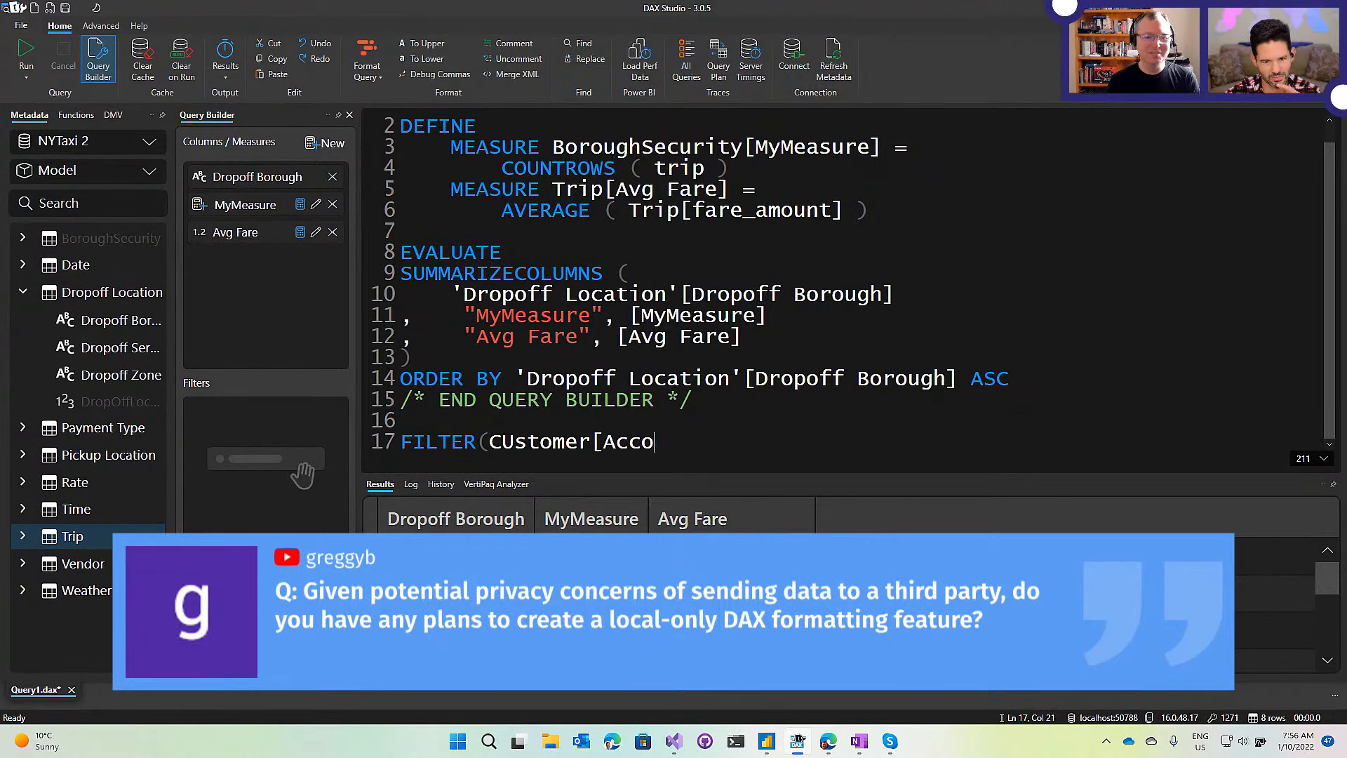
type("SSN")
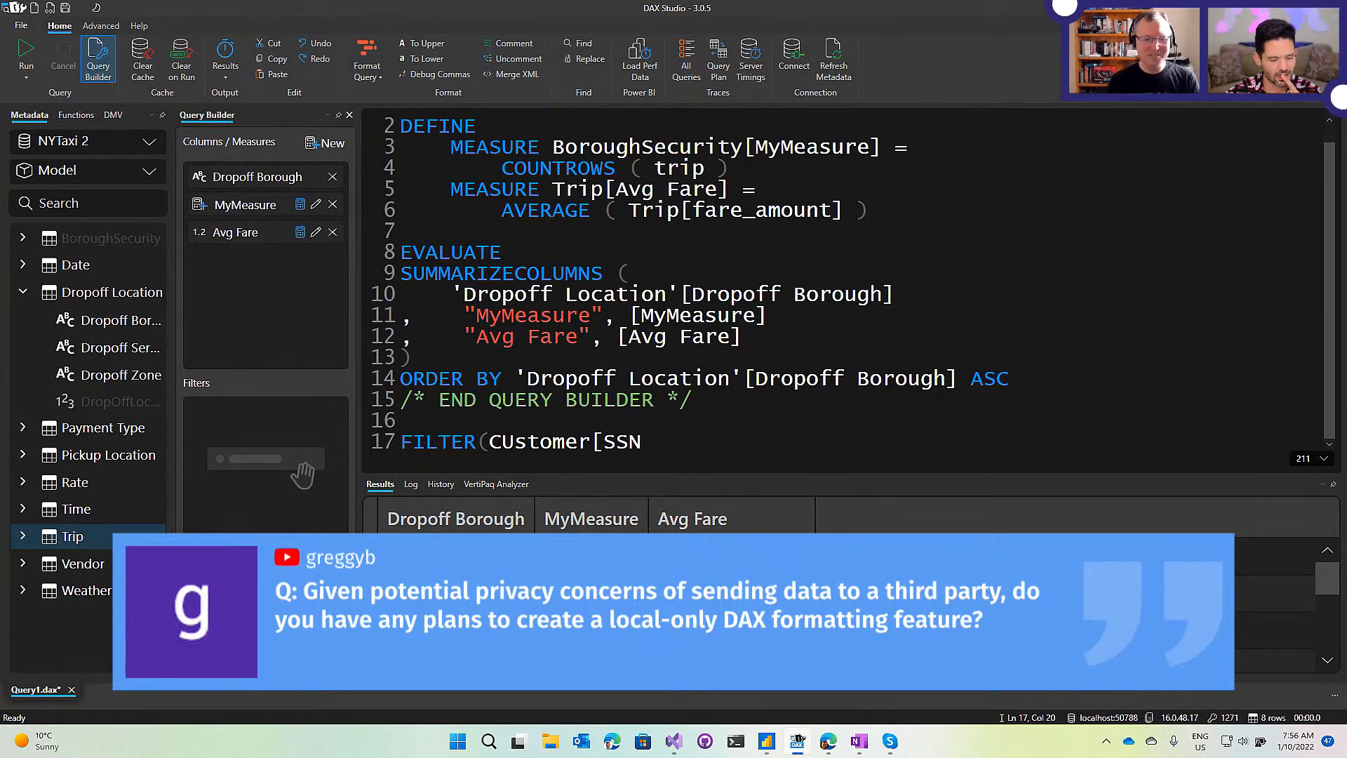
type("] = \"\"")
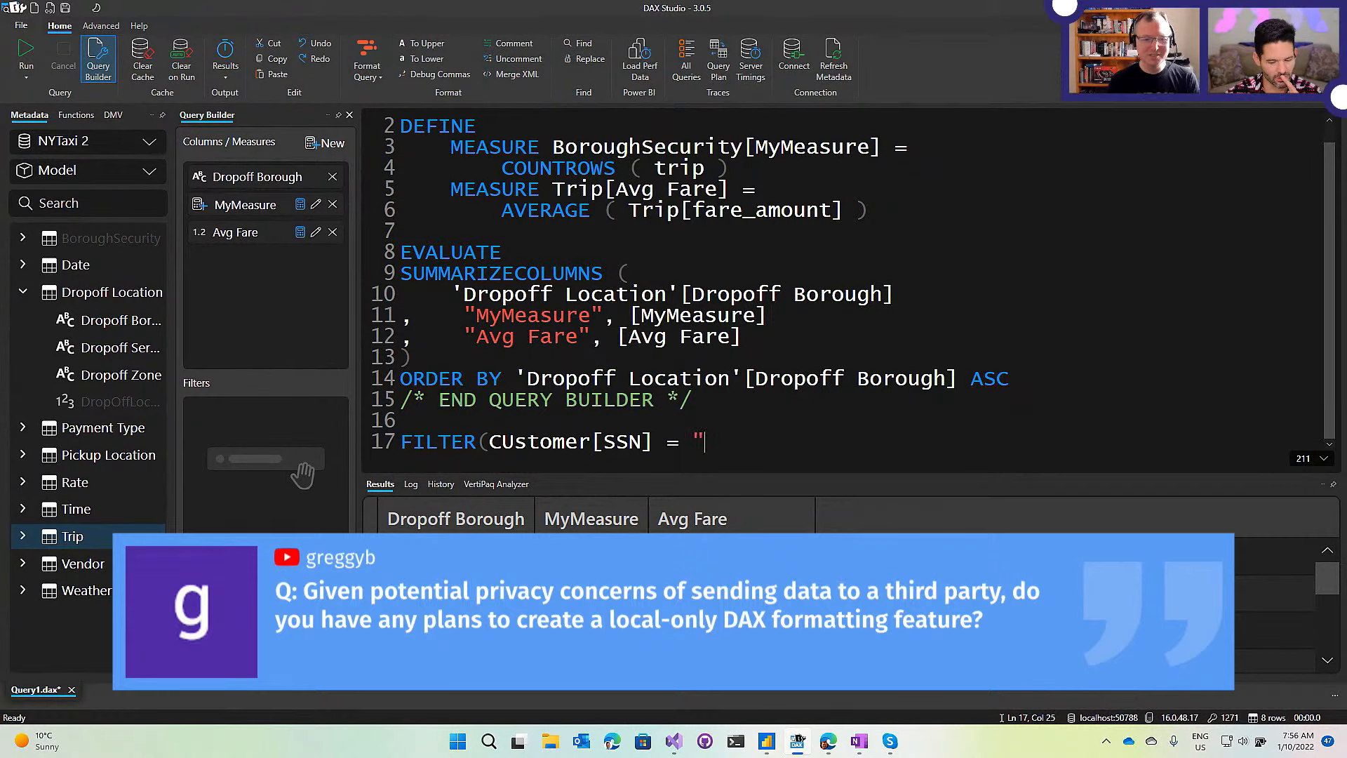
key("Left")
type("DO NOT")
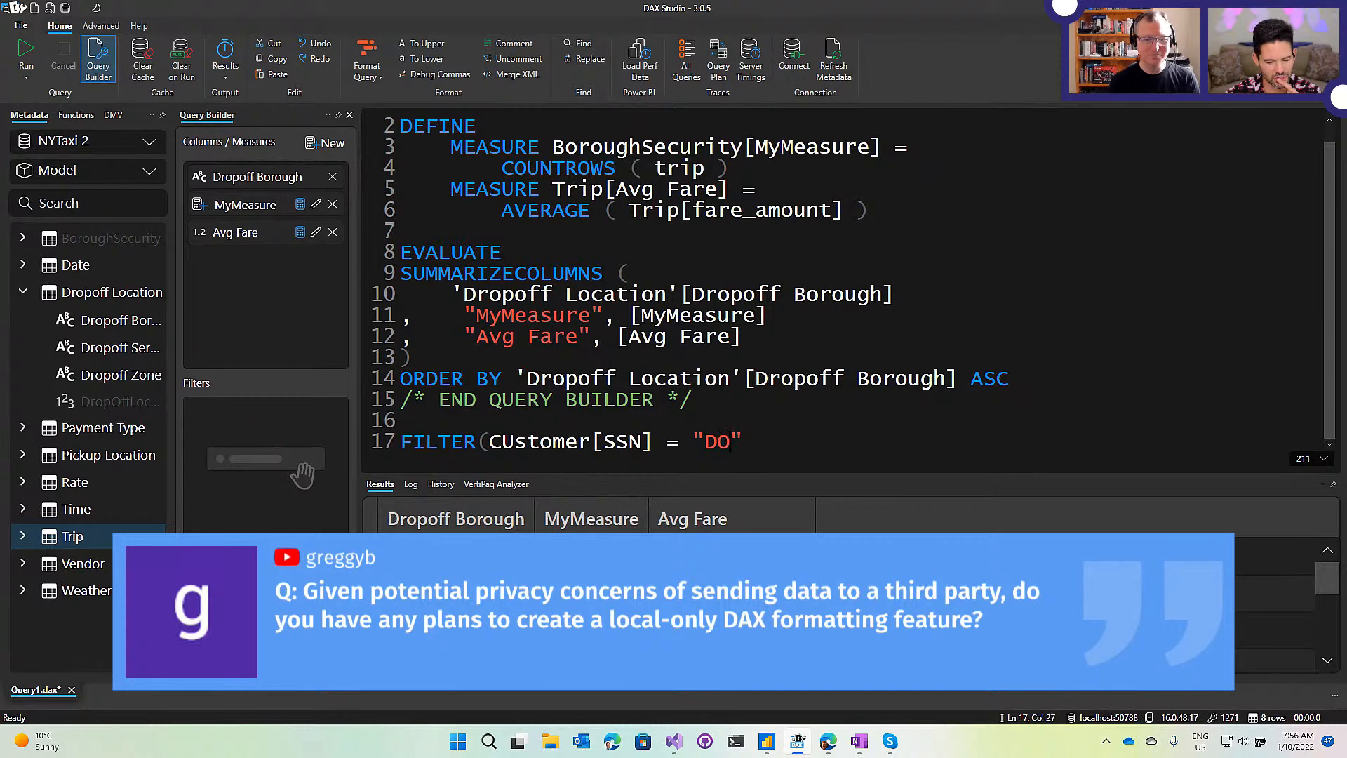
type(" SEEN")
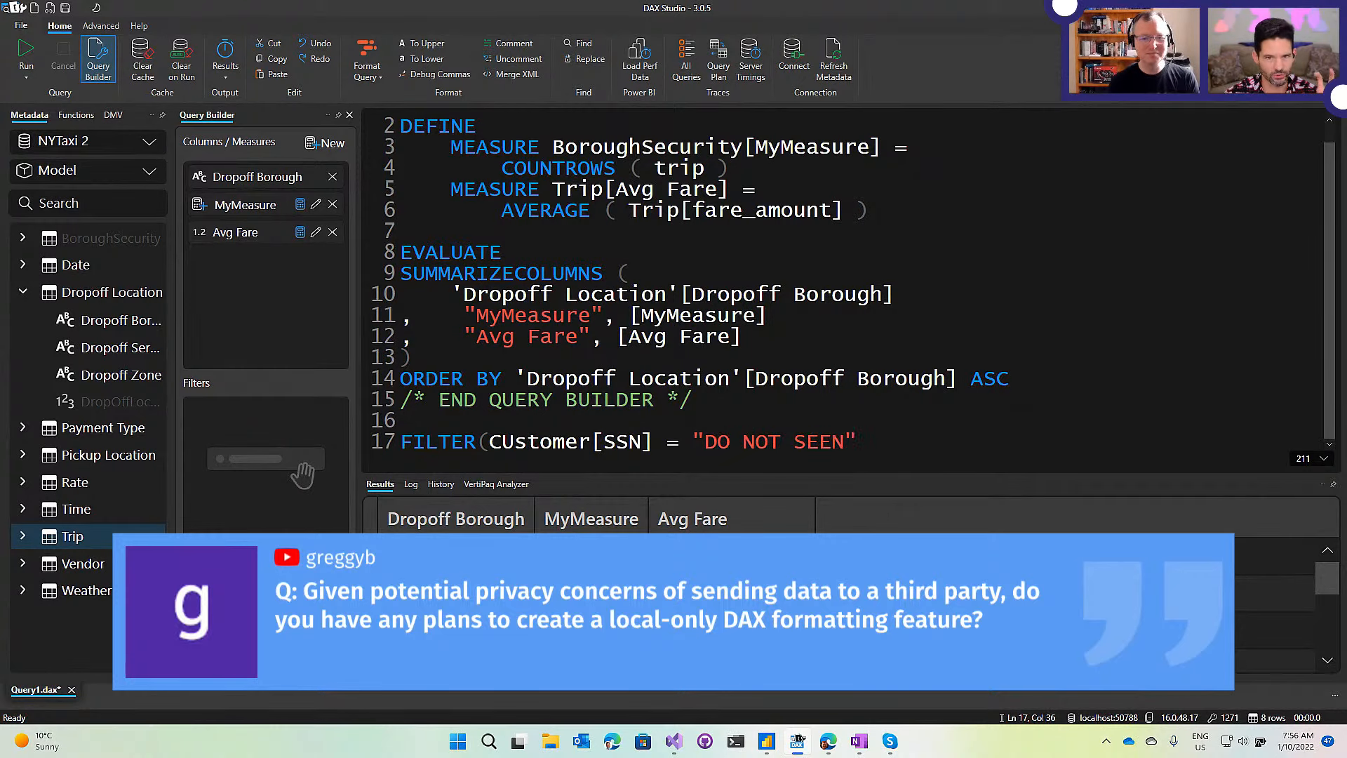
key("BackSpace")
key("BackSpace")
type("ND ME")
key("End")
type(")")
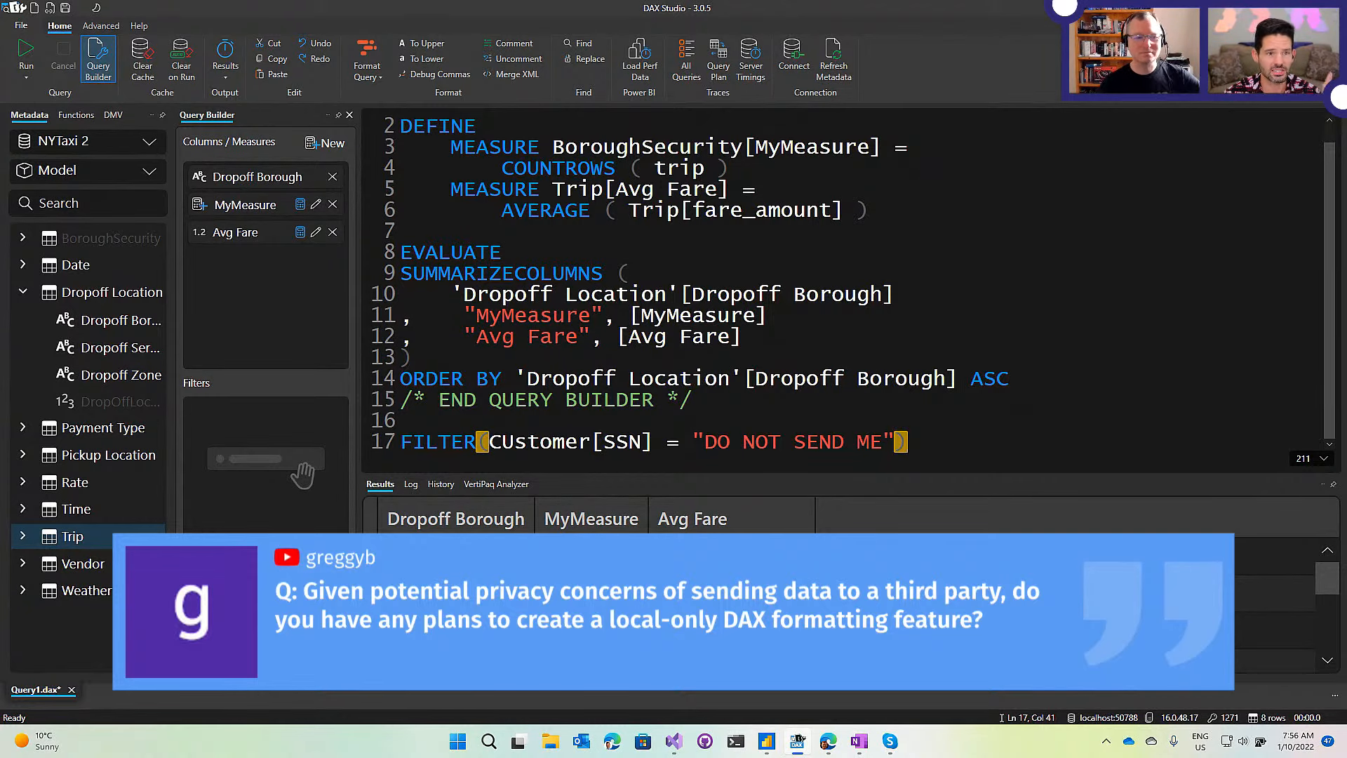
left_click(518, 443)
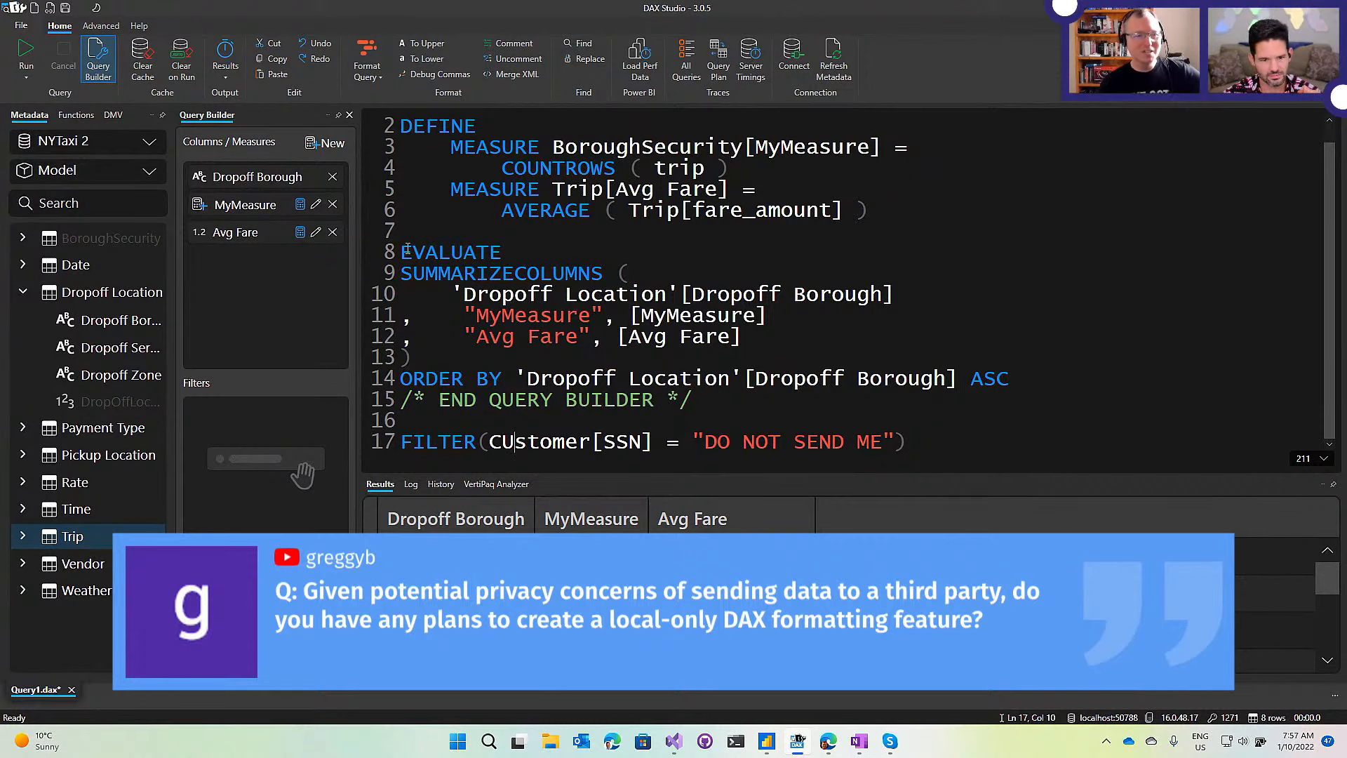
left_click_drag(402, 127, 533, 255)
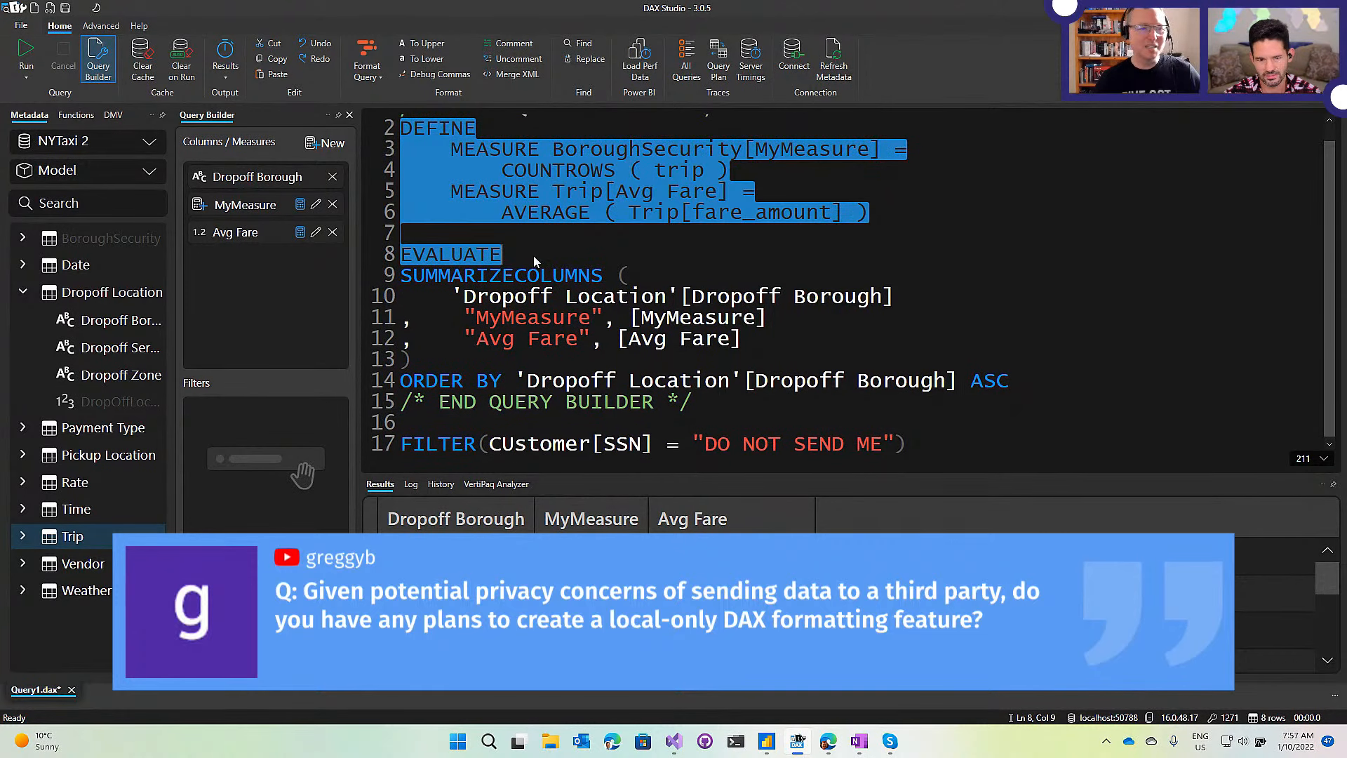
Check the SUMMARIZECOLUMNS brackets in the query, then open File > Options.
left_click(534, 255)
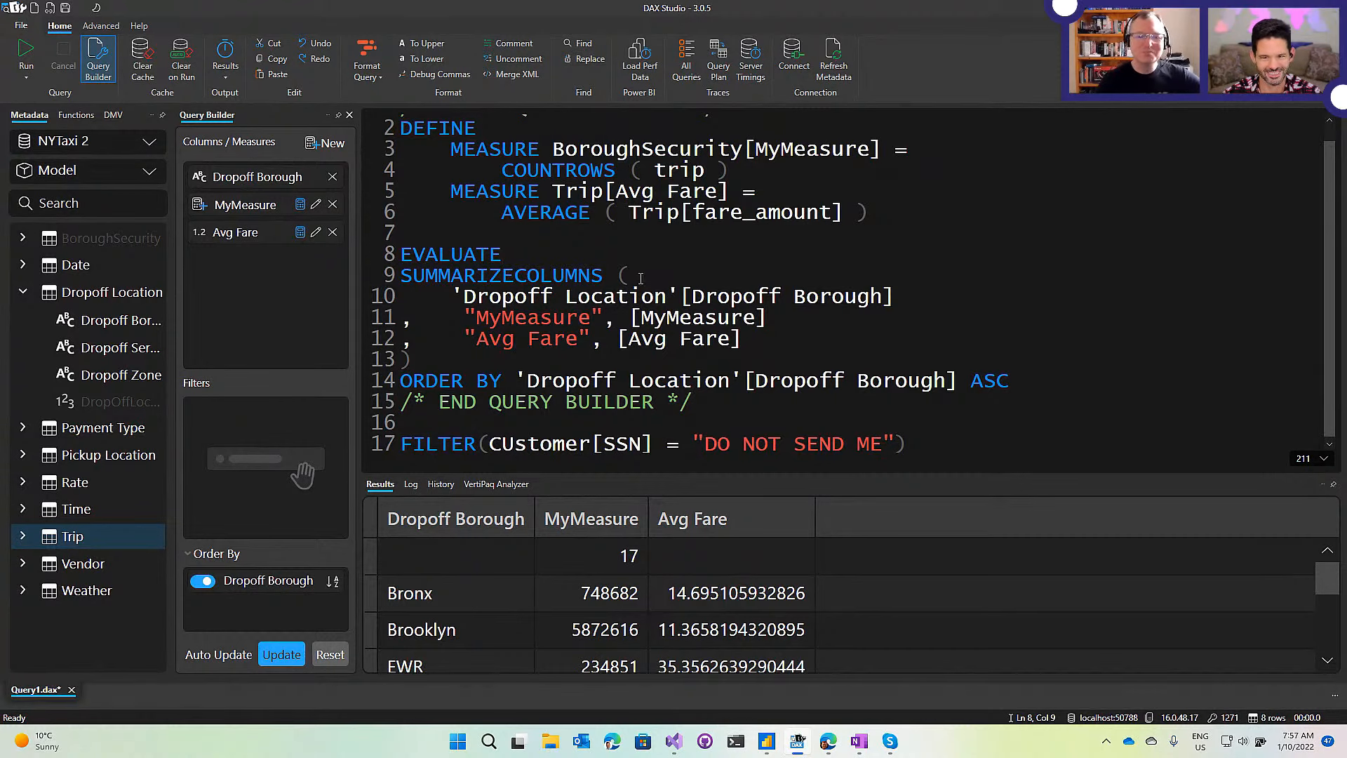
left_click_drag(628, 272, 397, 277)
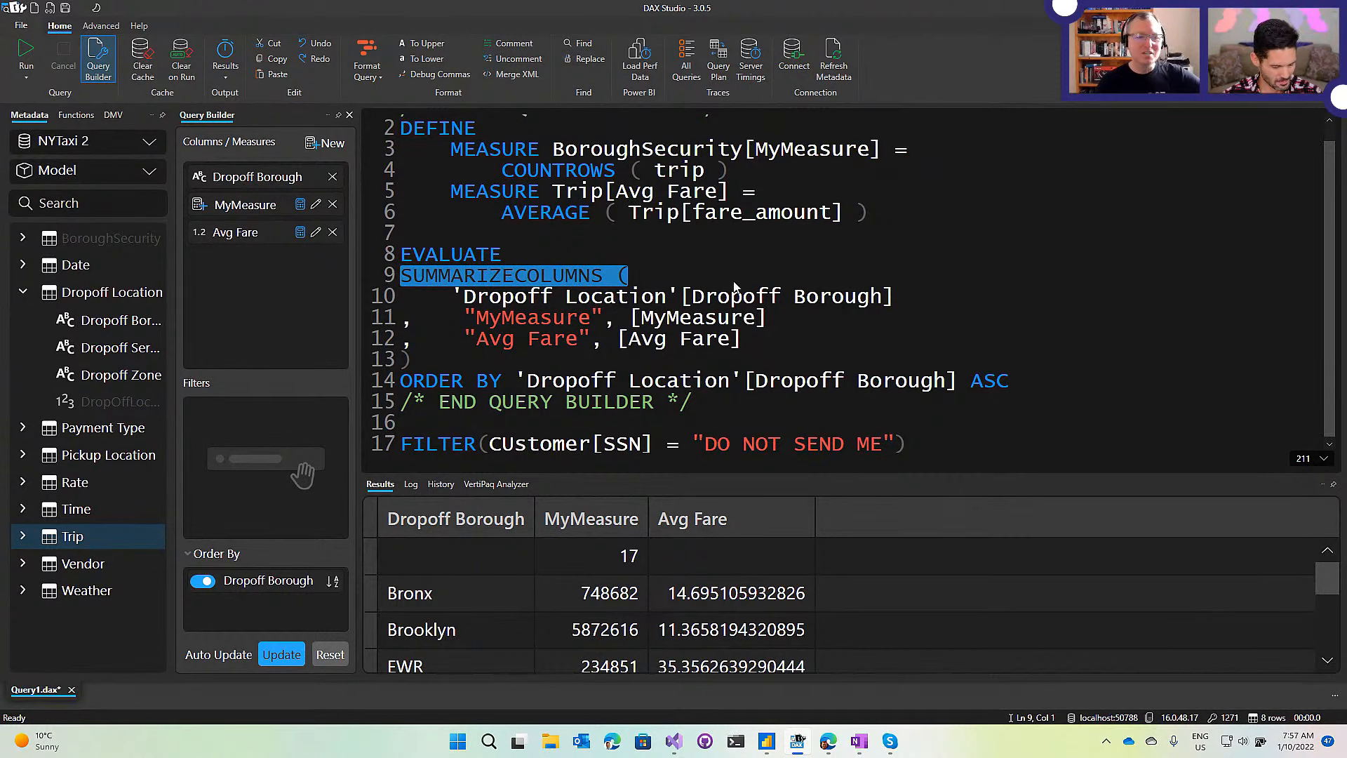
left_click(592, 193)
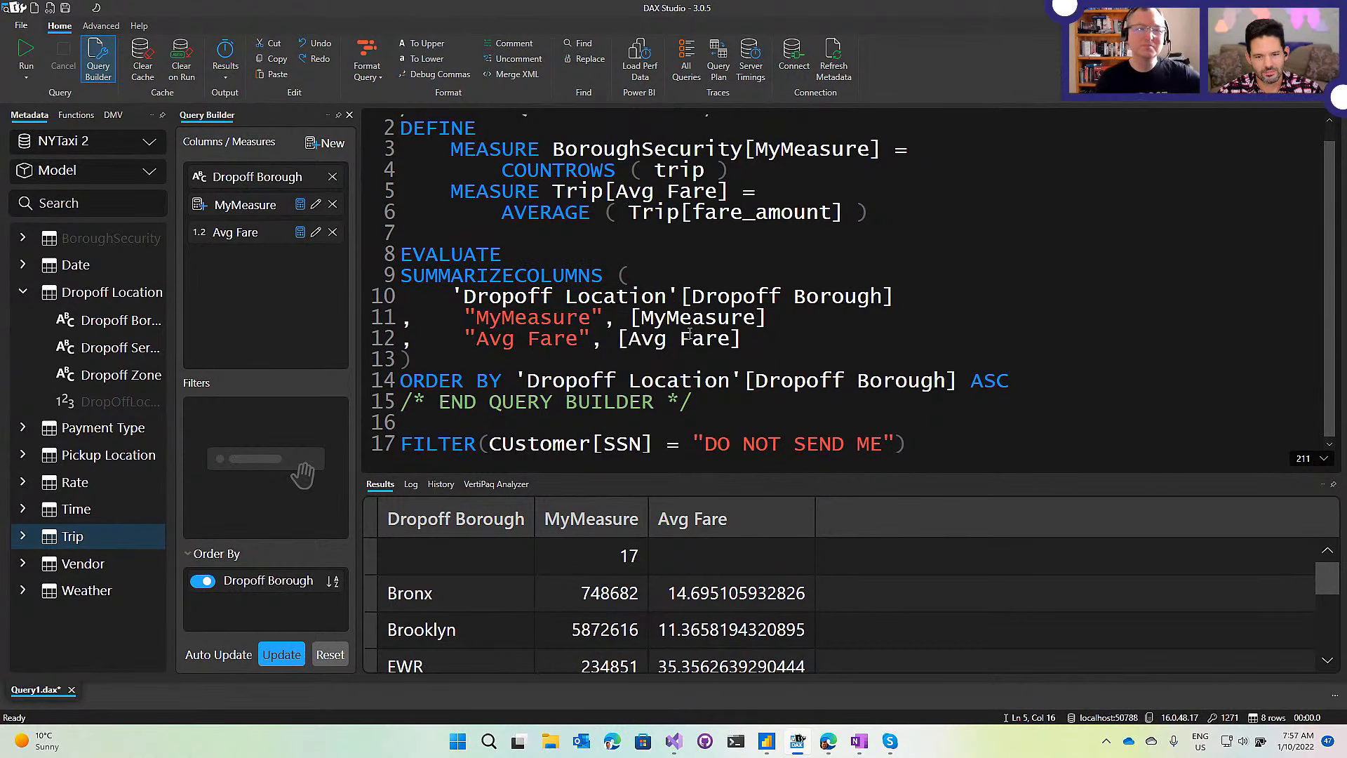
left_click(643, 270)
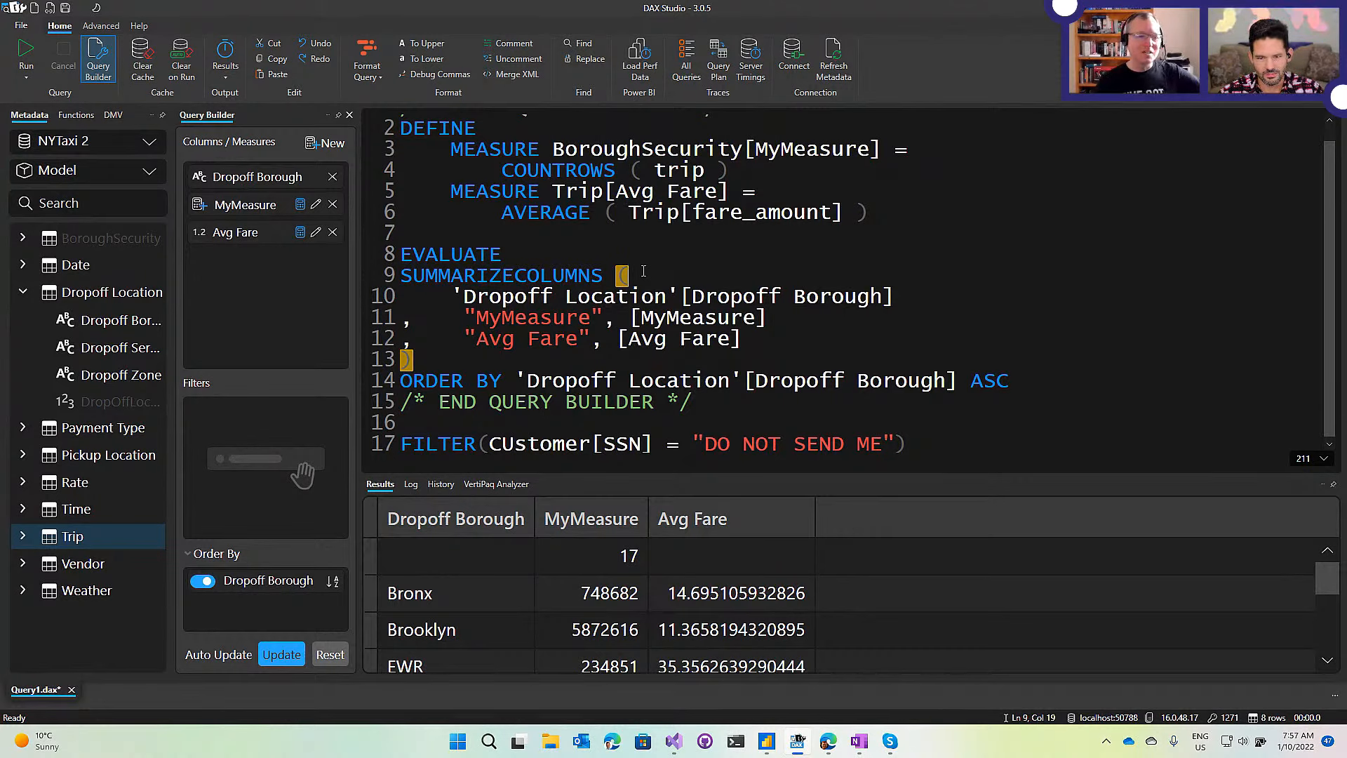
left_click(455, 362)
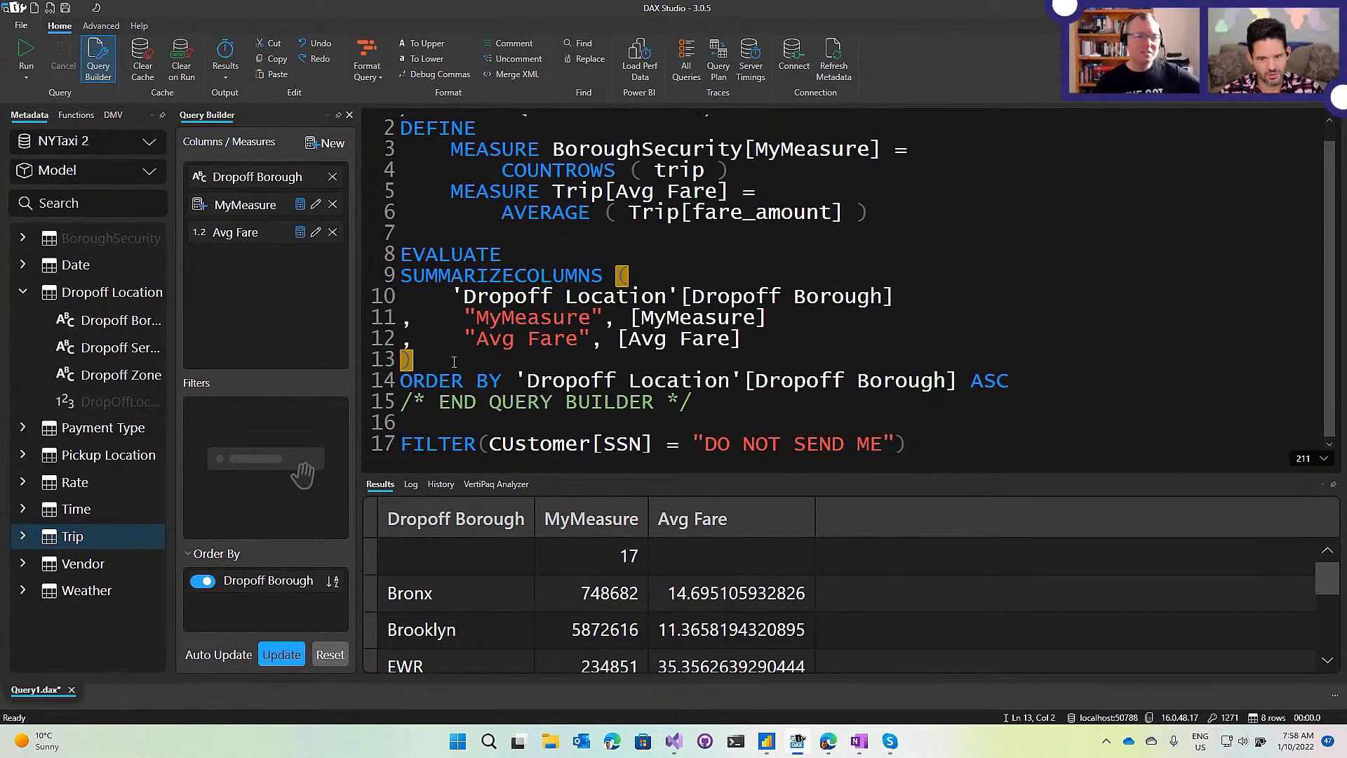
left_click(877, 220)
left_click(558, 258)
left_click(619, 275)
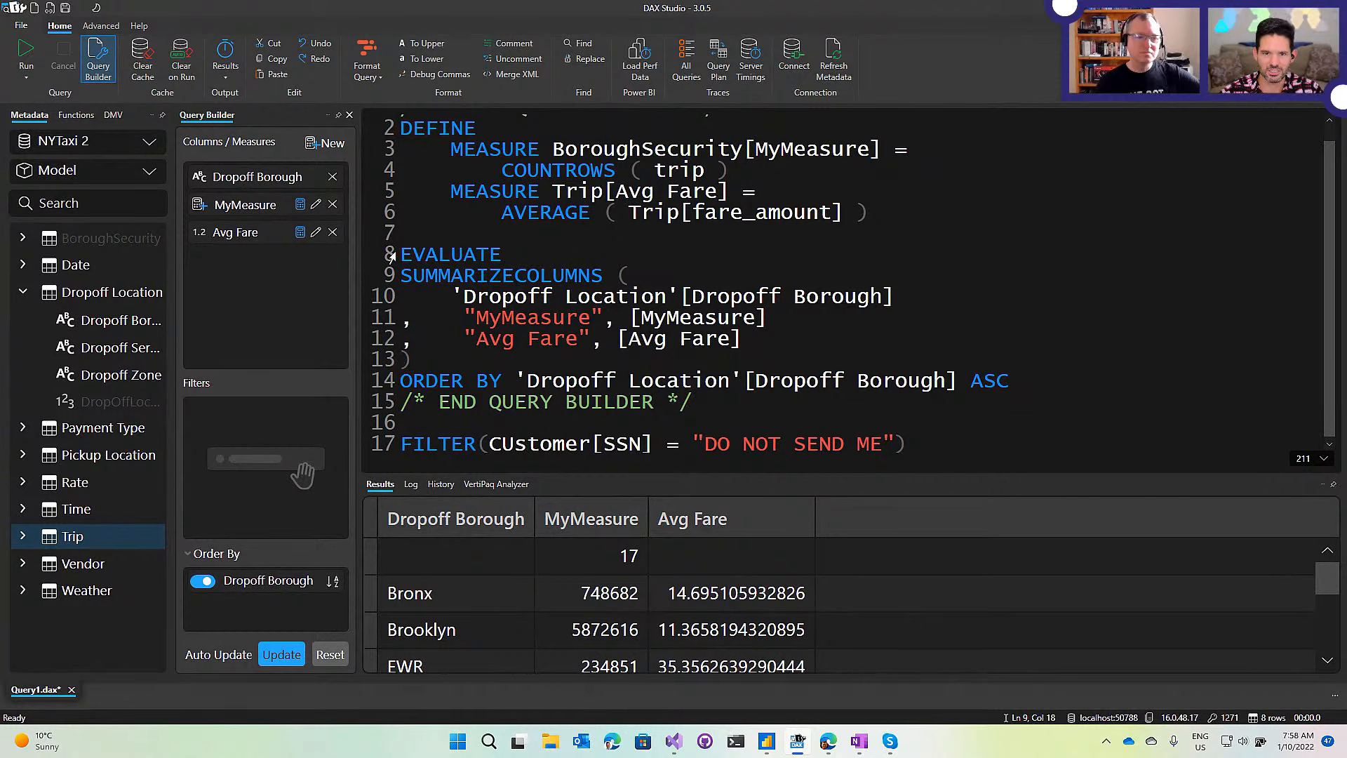
left_click(19, 26)
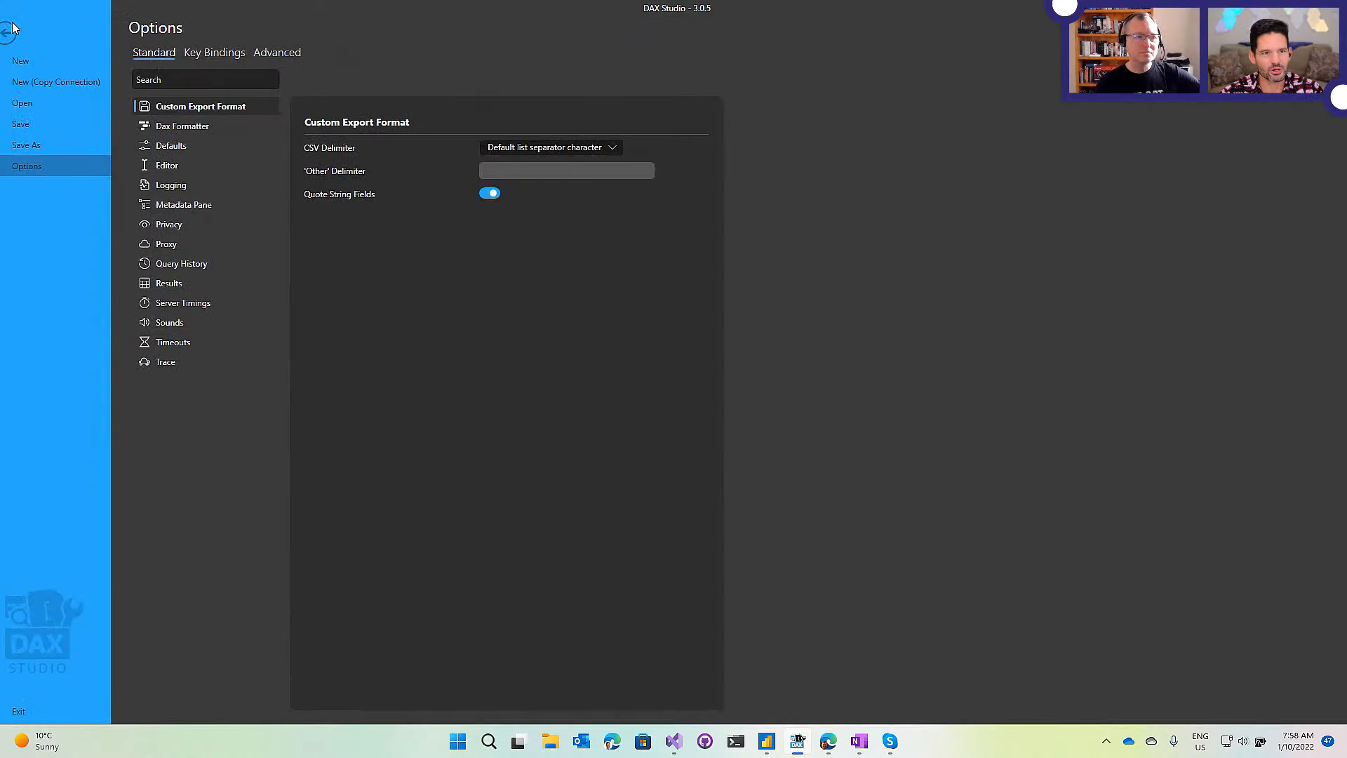
Turn on Block External Services under Privacy and go back to the query editor.
left_click(213, 230)
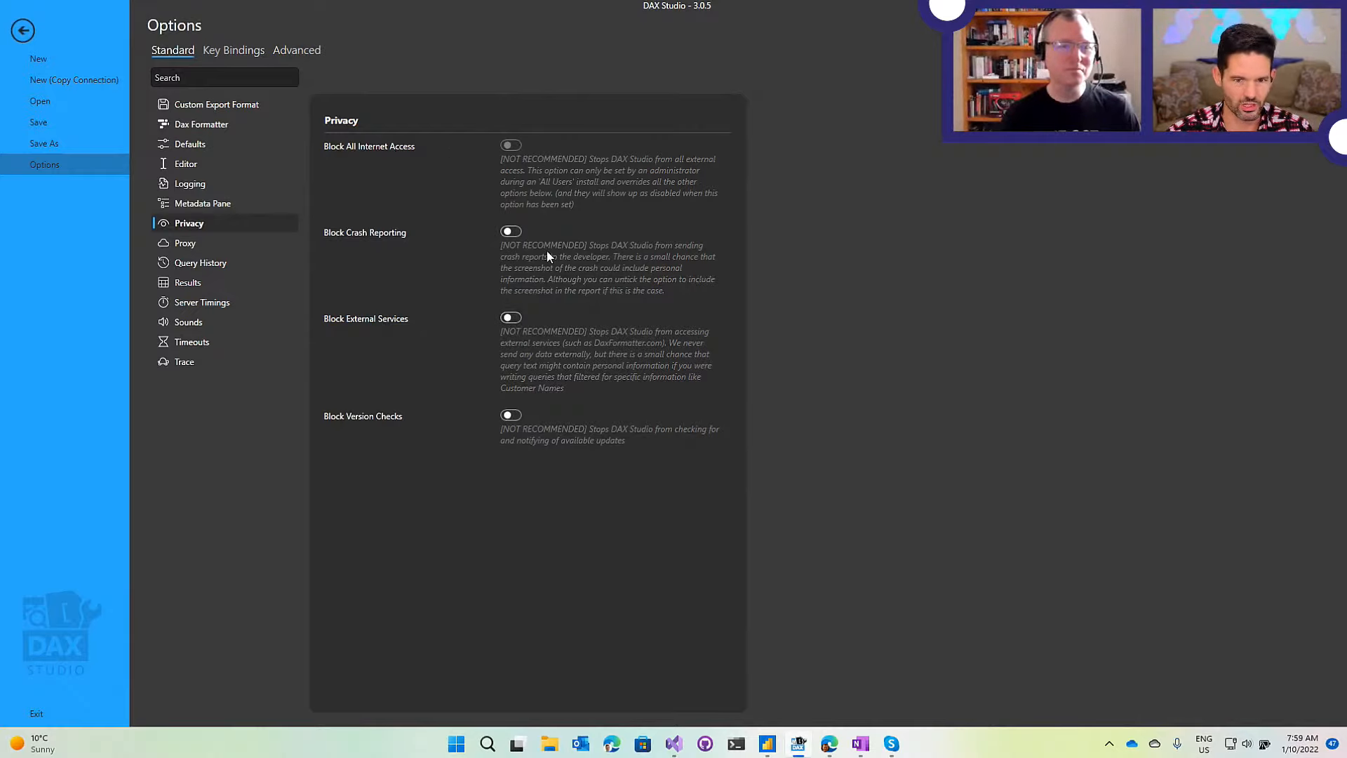
left_click(511, 317)
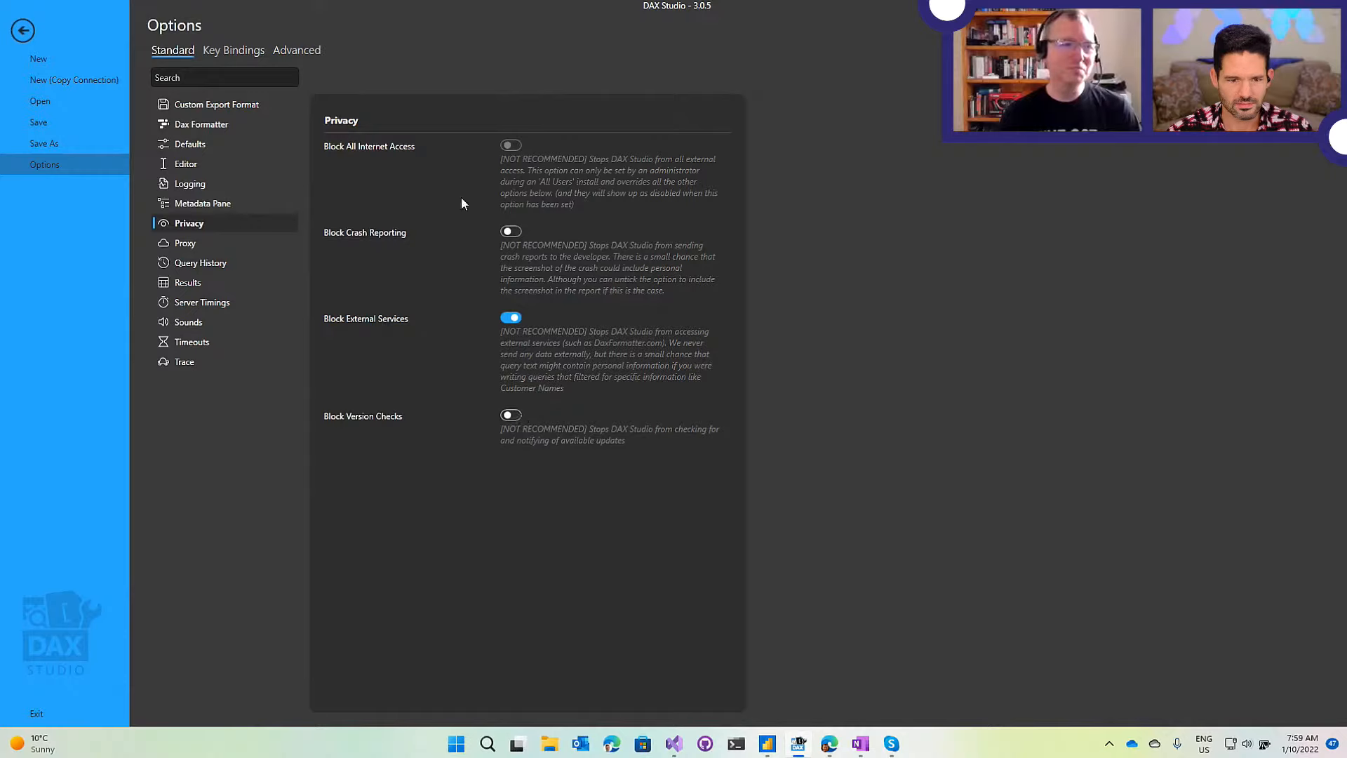
left_click(21, 31)
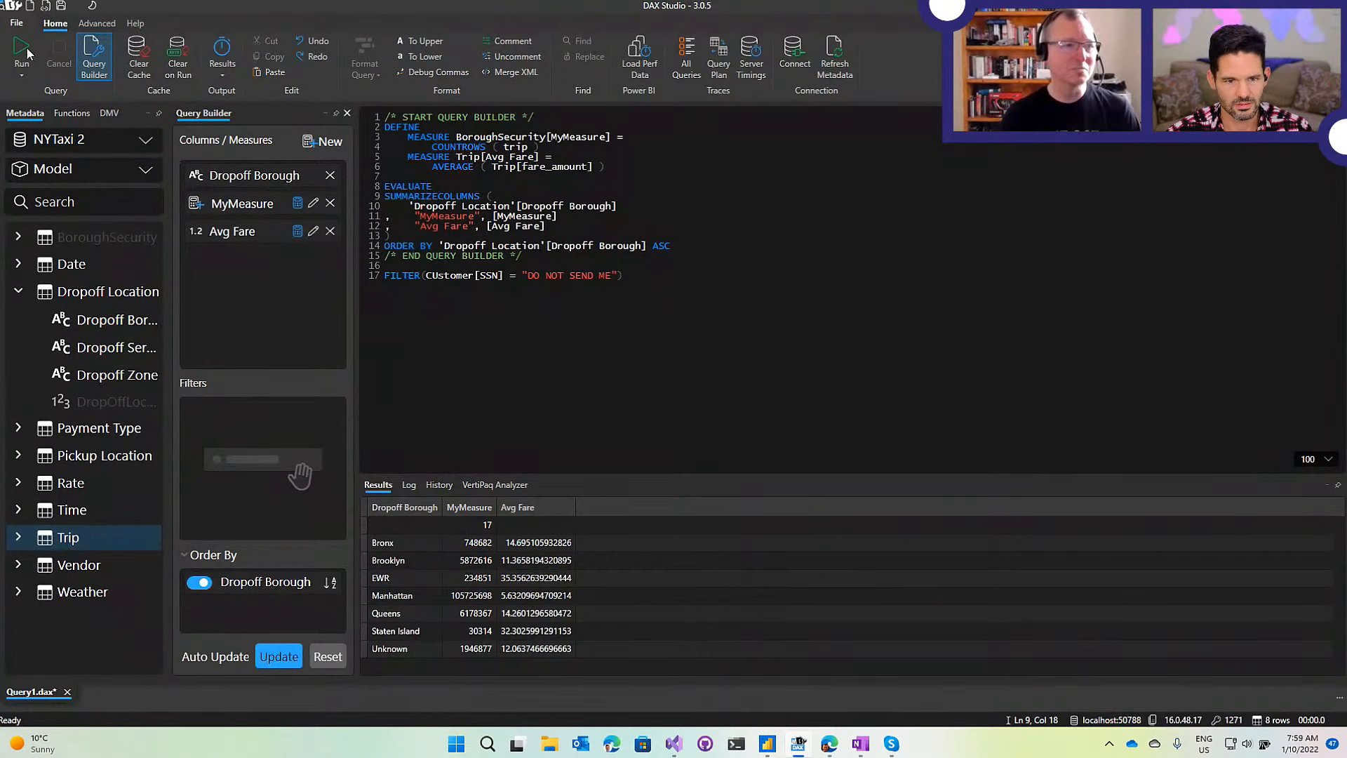
Delete the Customer SSN FILTER line on line 17 of the query.
left_click(28, 26)
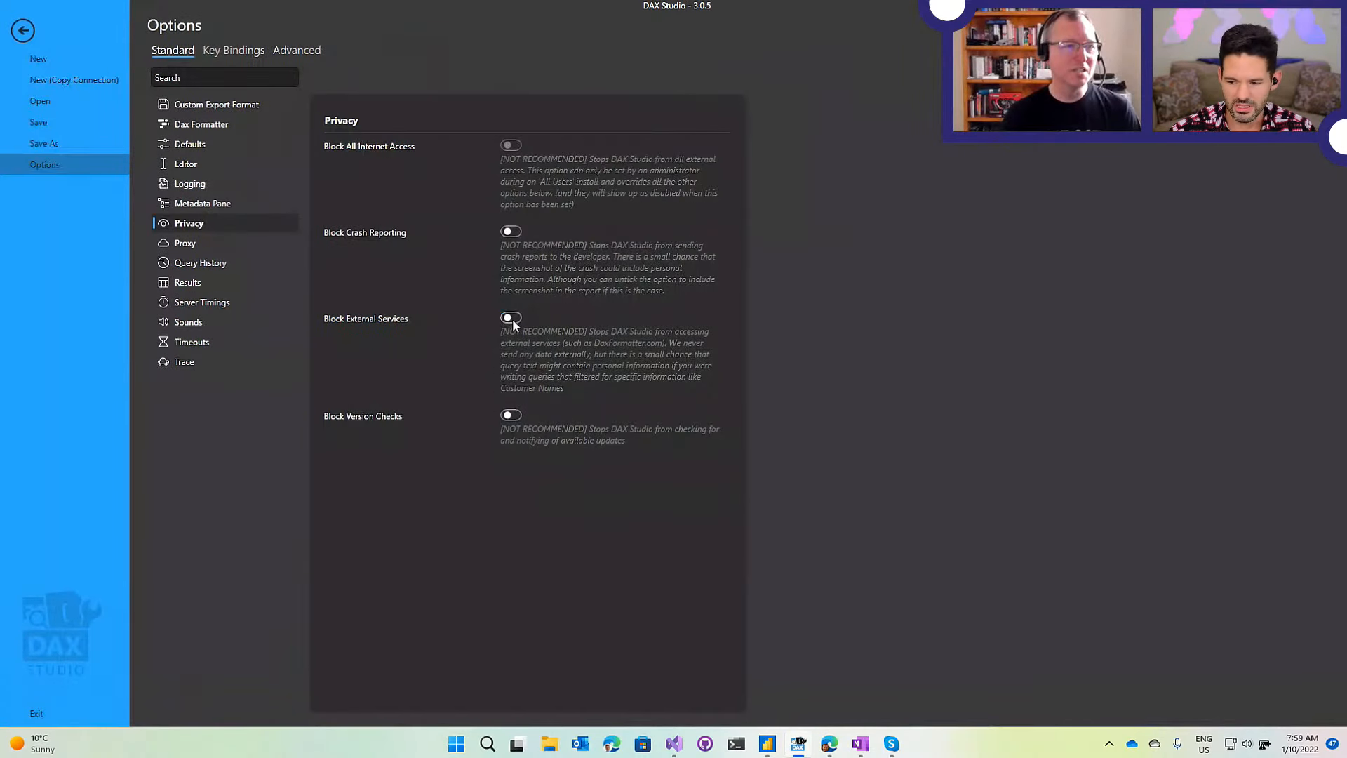
left_click(32, 33)
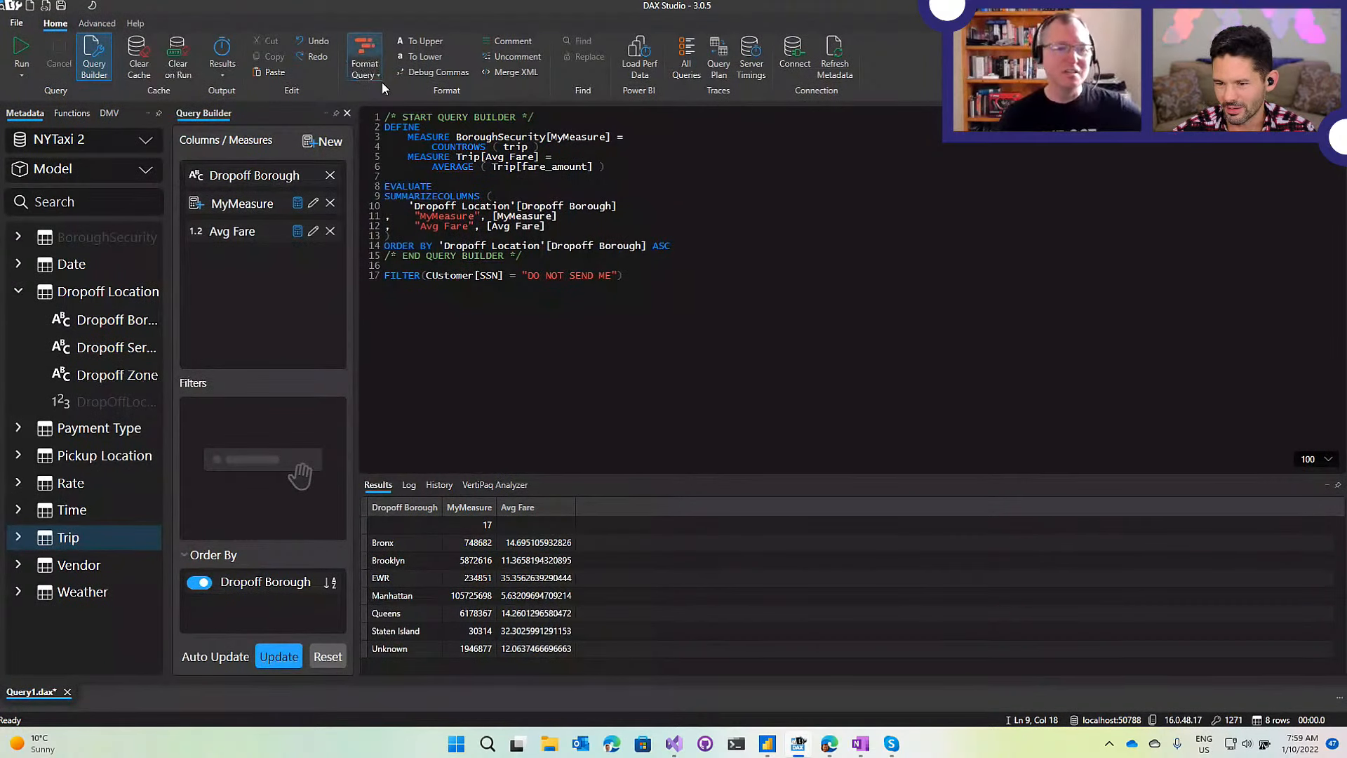
left_click(668, 300)
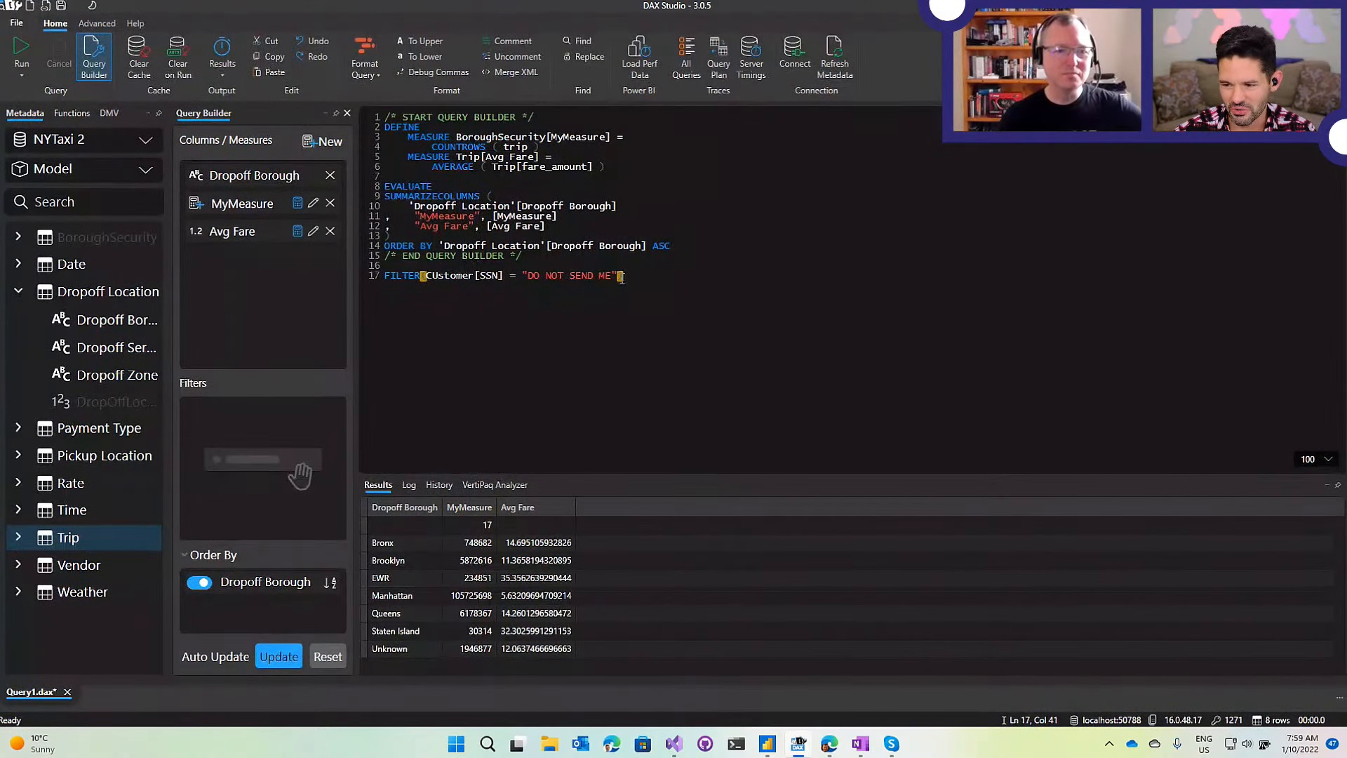
key("shift+Home")
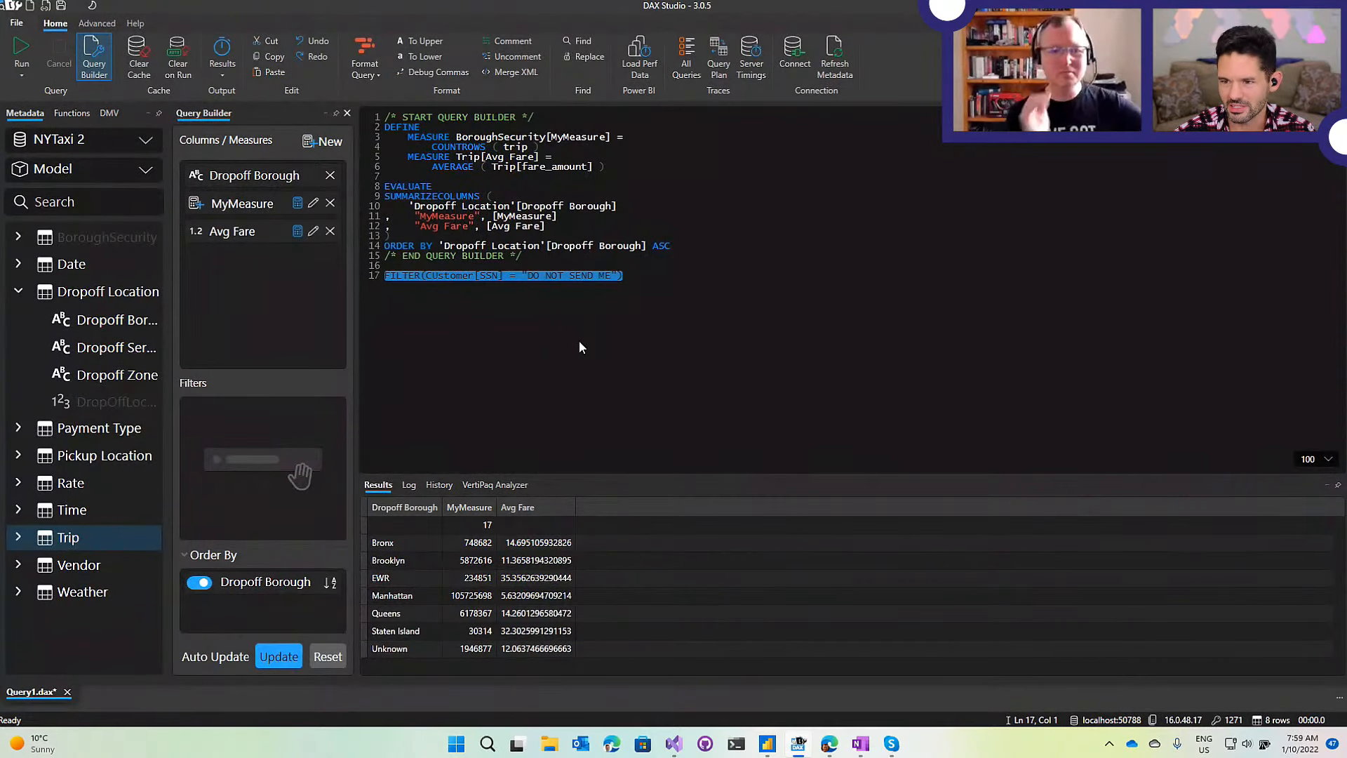
key("Delete")
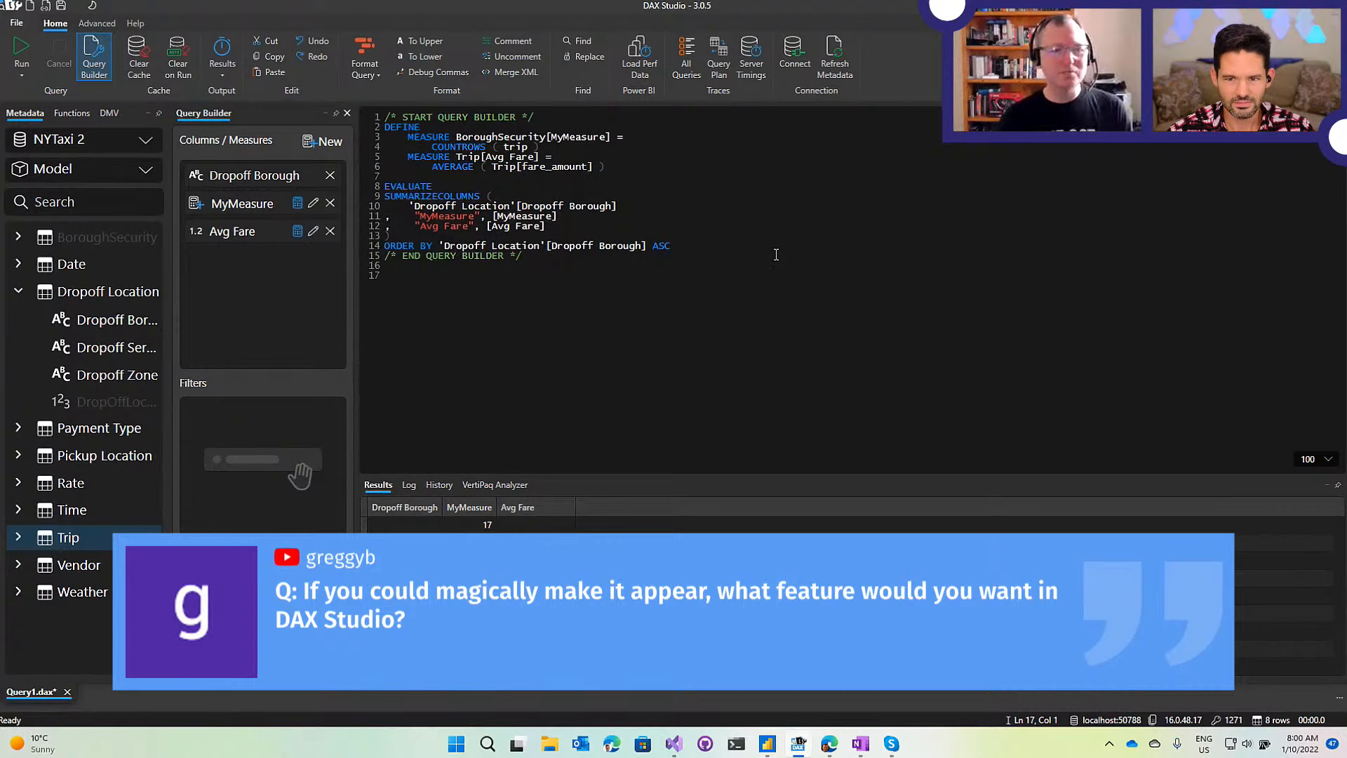
Zoom the editor from 100 to 156 and check the END QUERY BUILDER comment on line 15.
scroll(776, 254, "up", 3, "ctrl")
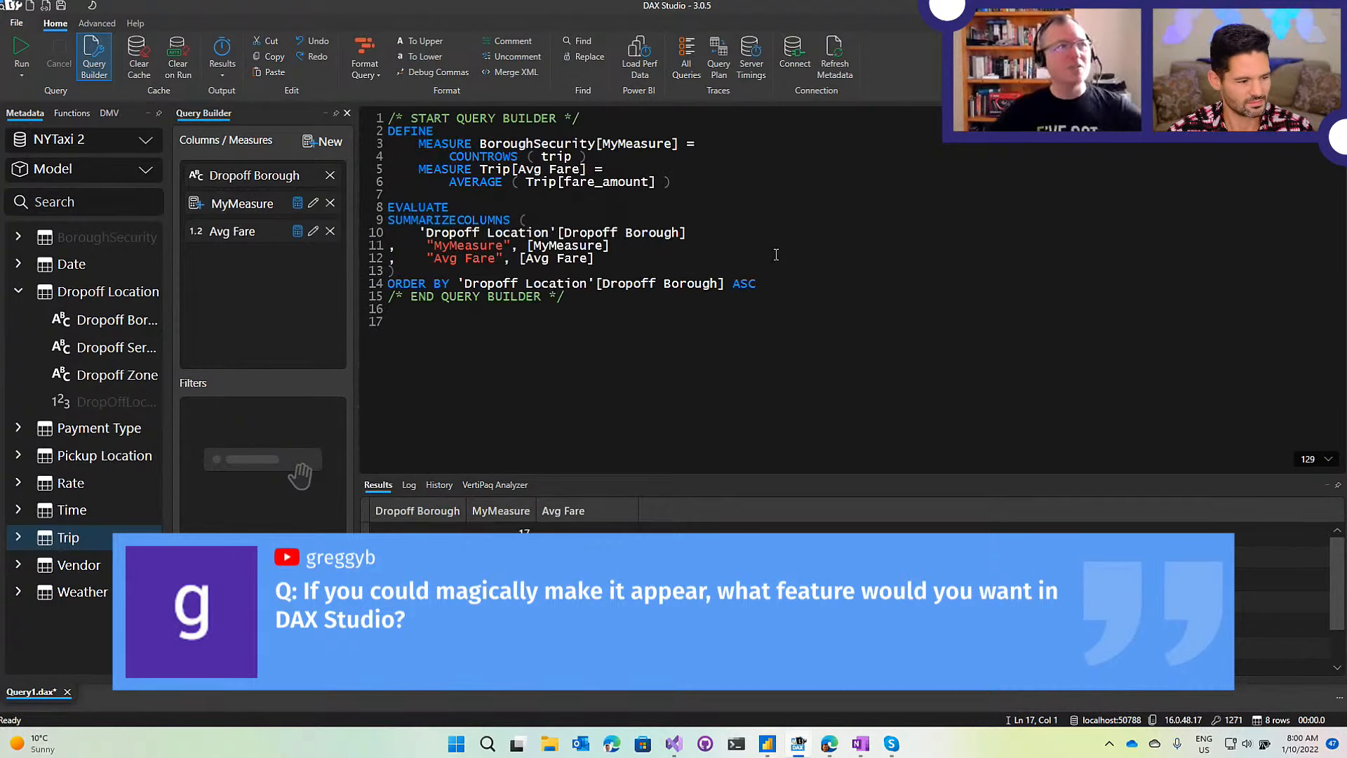
scroll(776, 254, "up", 2, "ctrl")
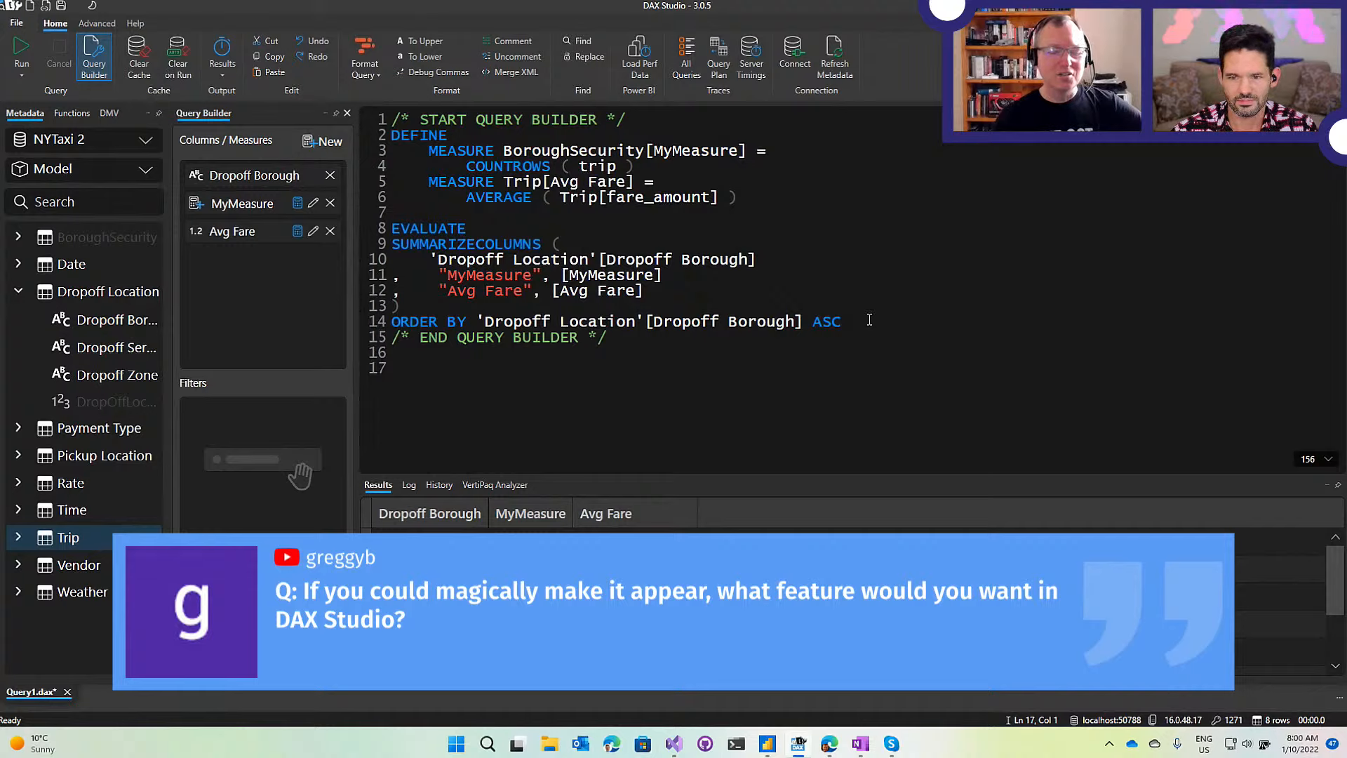
left_click_drag(607, 337, 385, 338)
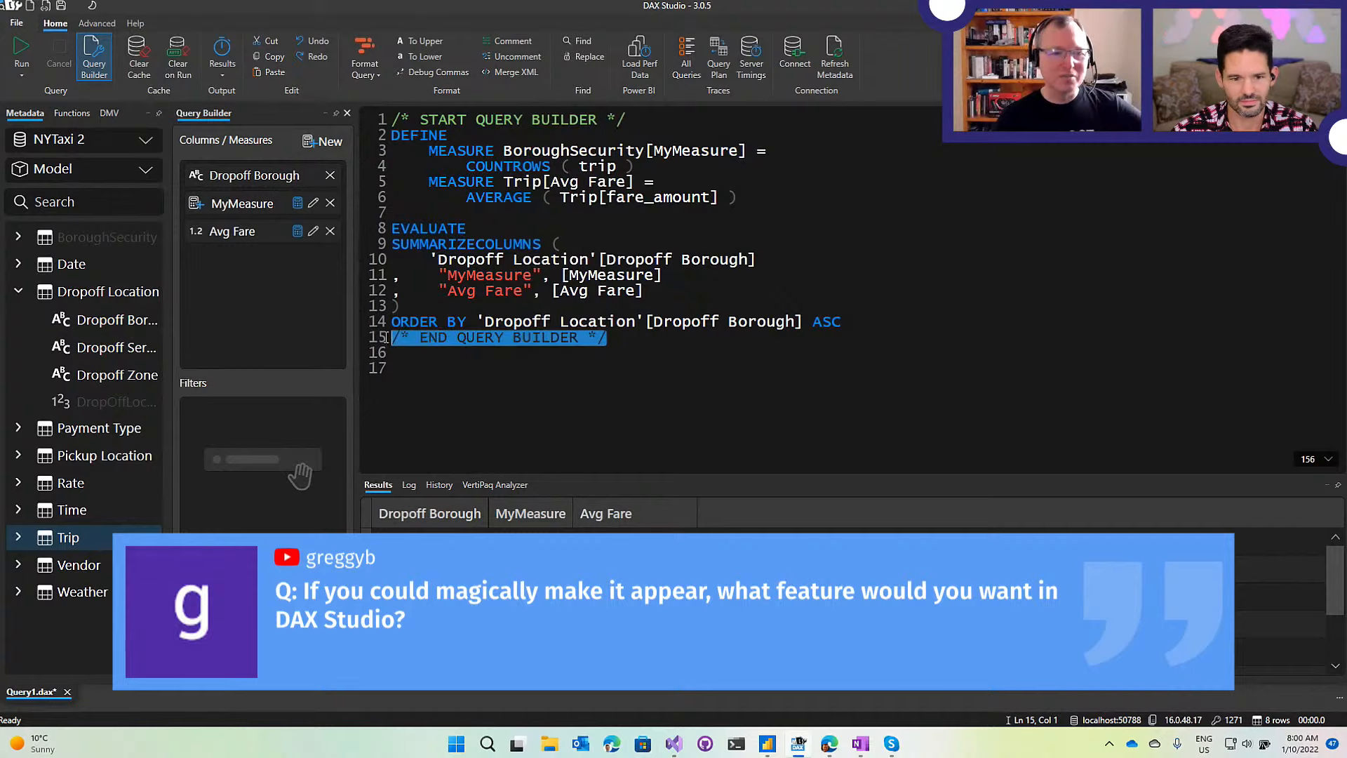
left_click(671, 341)
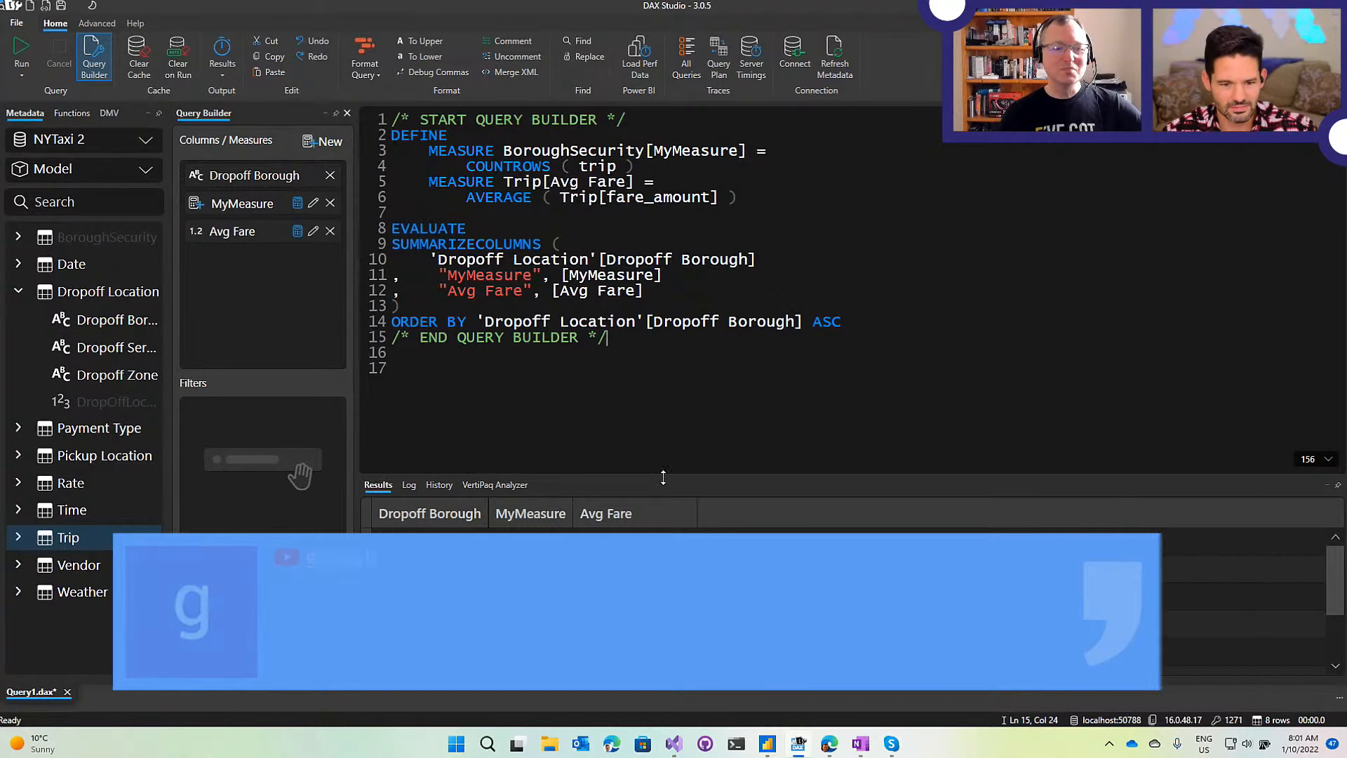
Enlarge the results pane and select Brooklyn's MyMeasure value 5872616.
left_click_drag(663, 473, 661, 428)
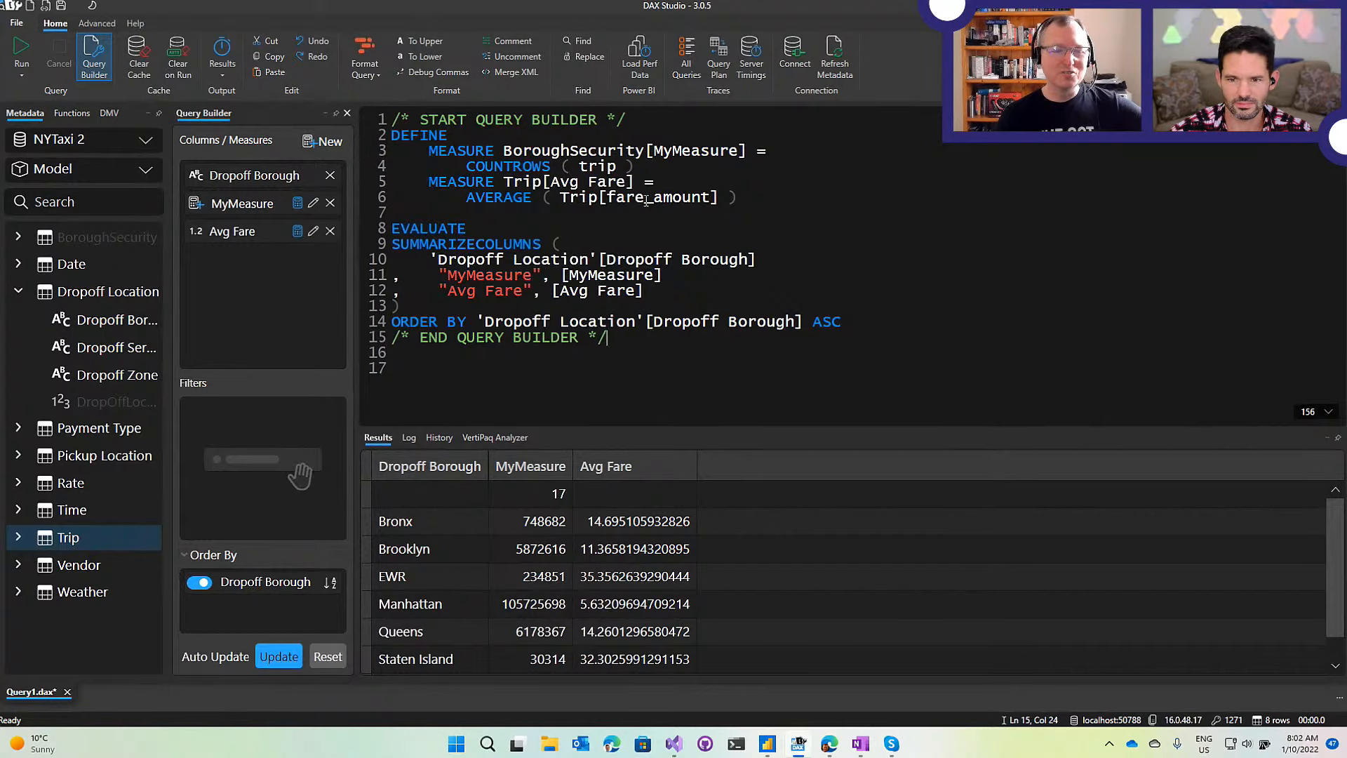
mouse_move(608, 338)
left_mouse_down()
mouse_move(564, 338)
mouse_move(608, 338)
left_mouse_up()
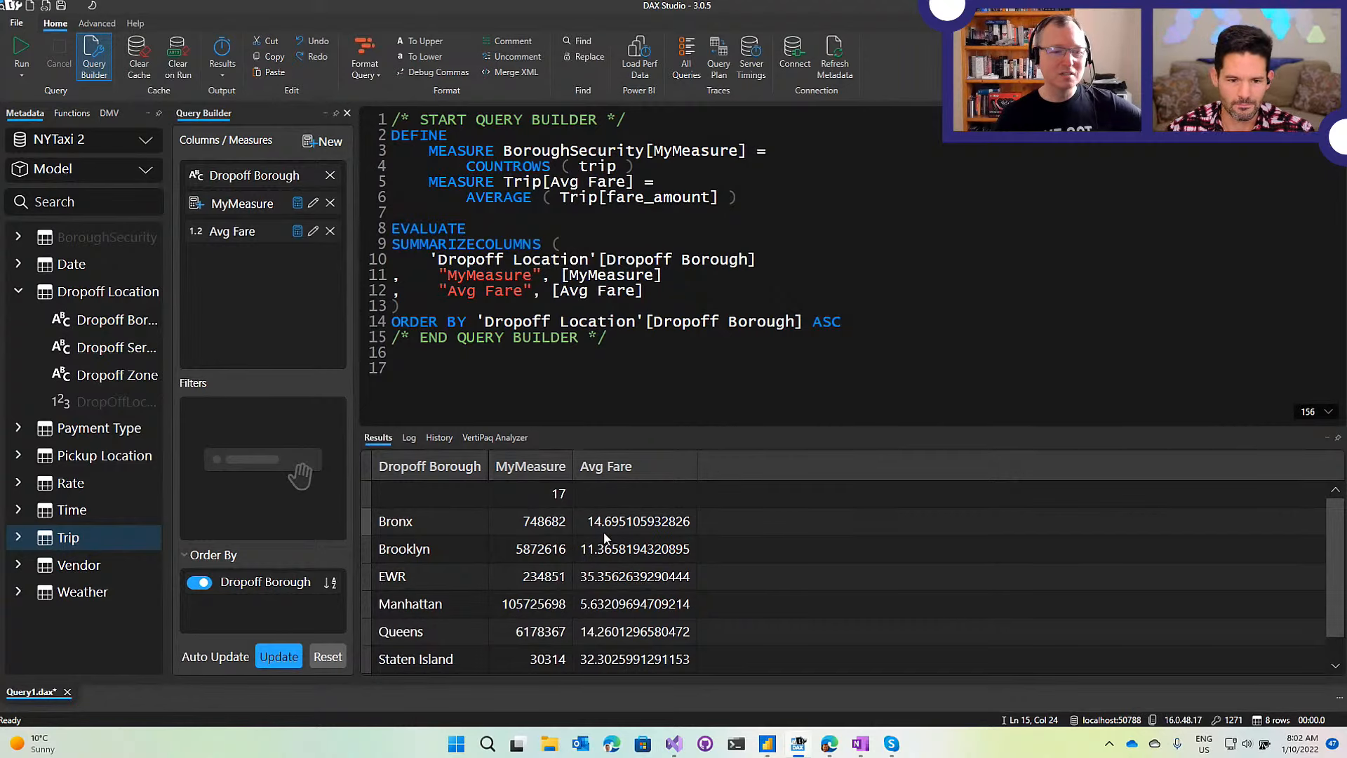
left_click(551, 546)
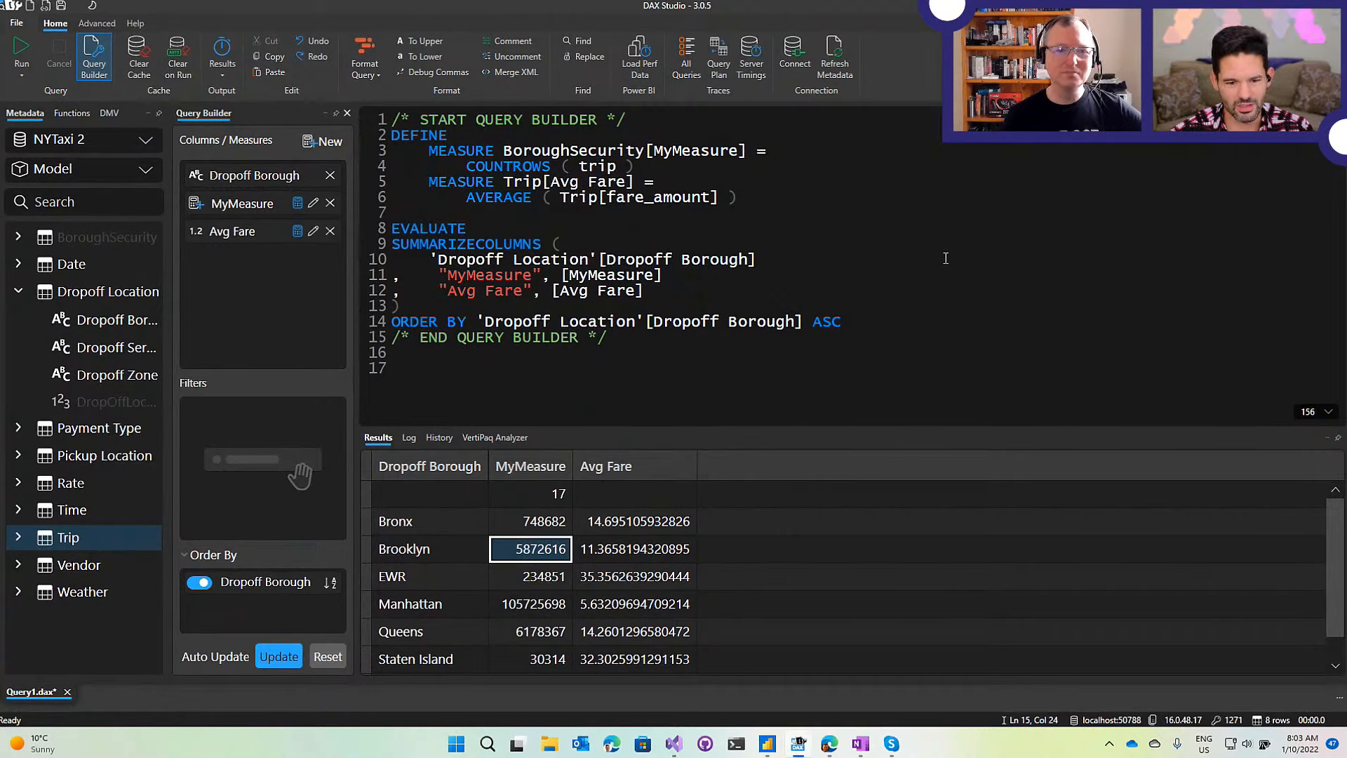
Turn on Server Timings, Query Plan and All Queries tracing.
left_click(751, 67)
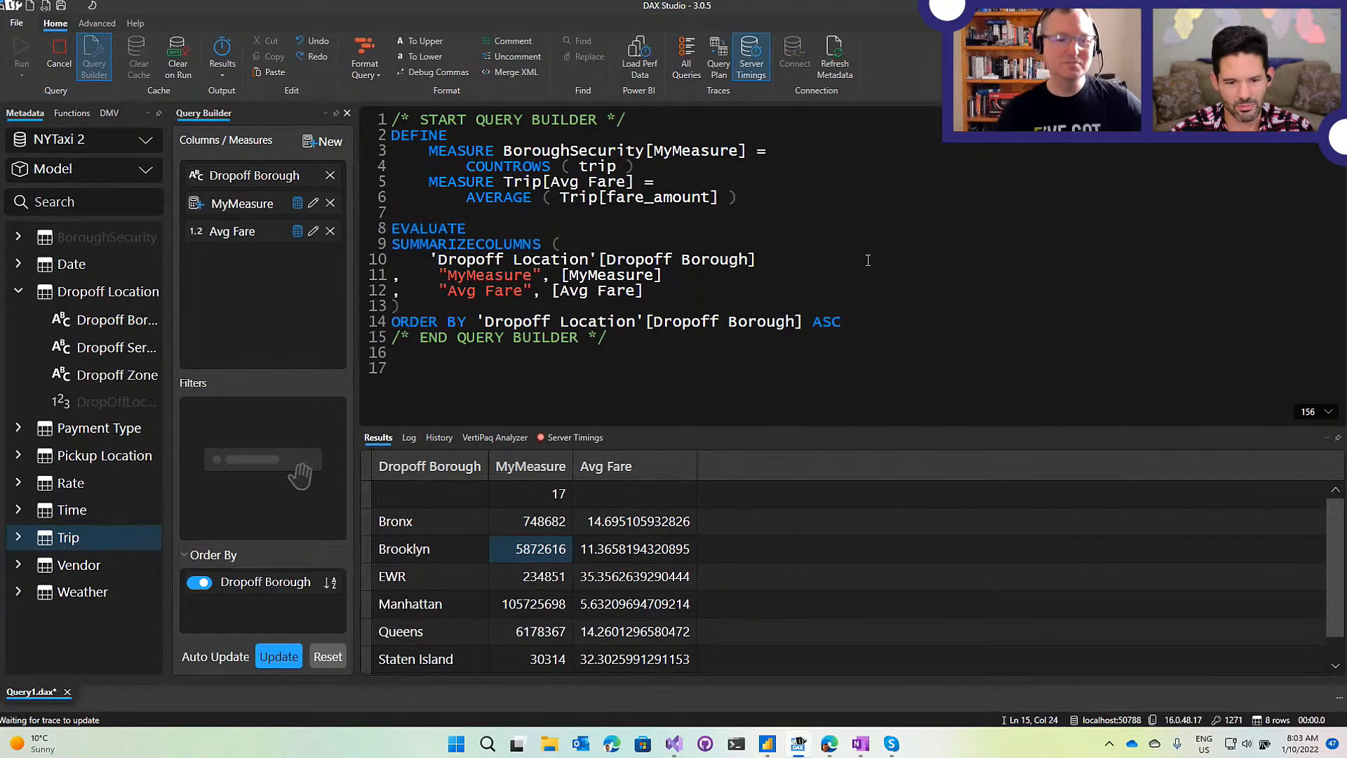
left_click(712, 62)
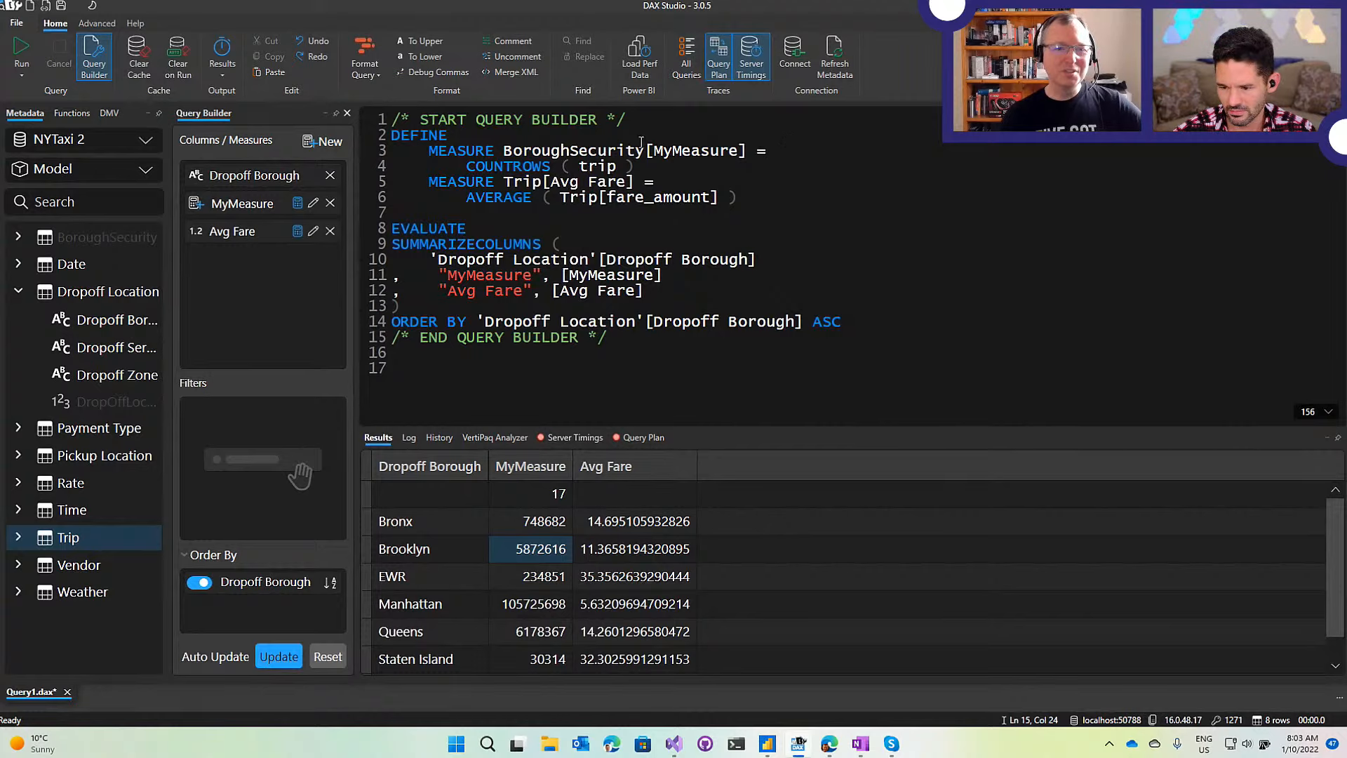
left_click_drag(393, 352, 391, 119)
left_click(654, 225)
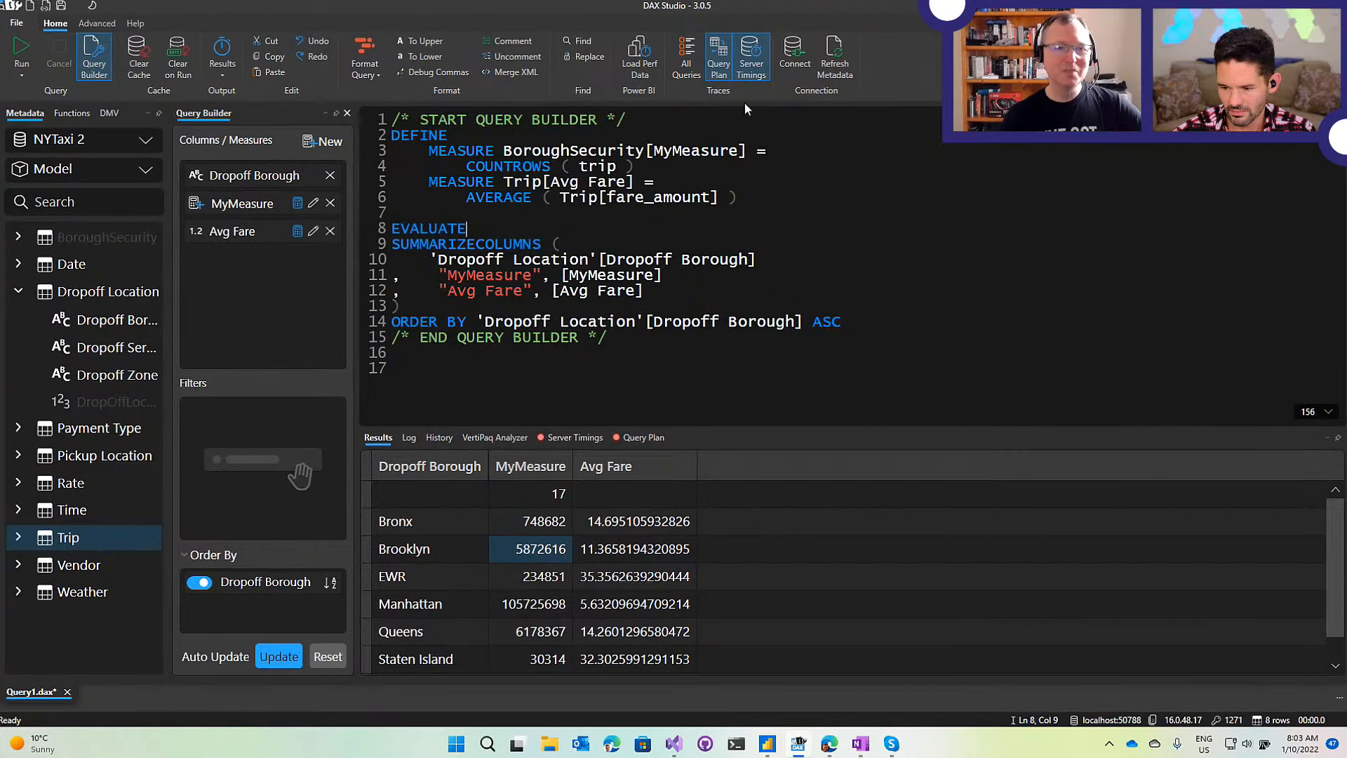
left_click(686, 58)
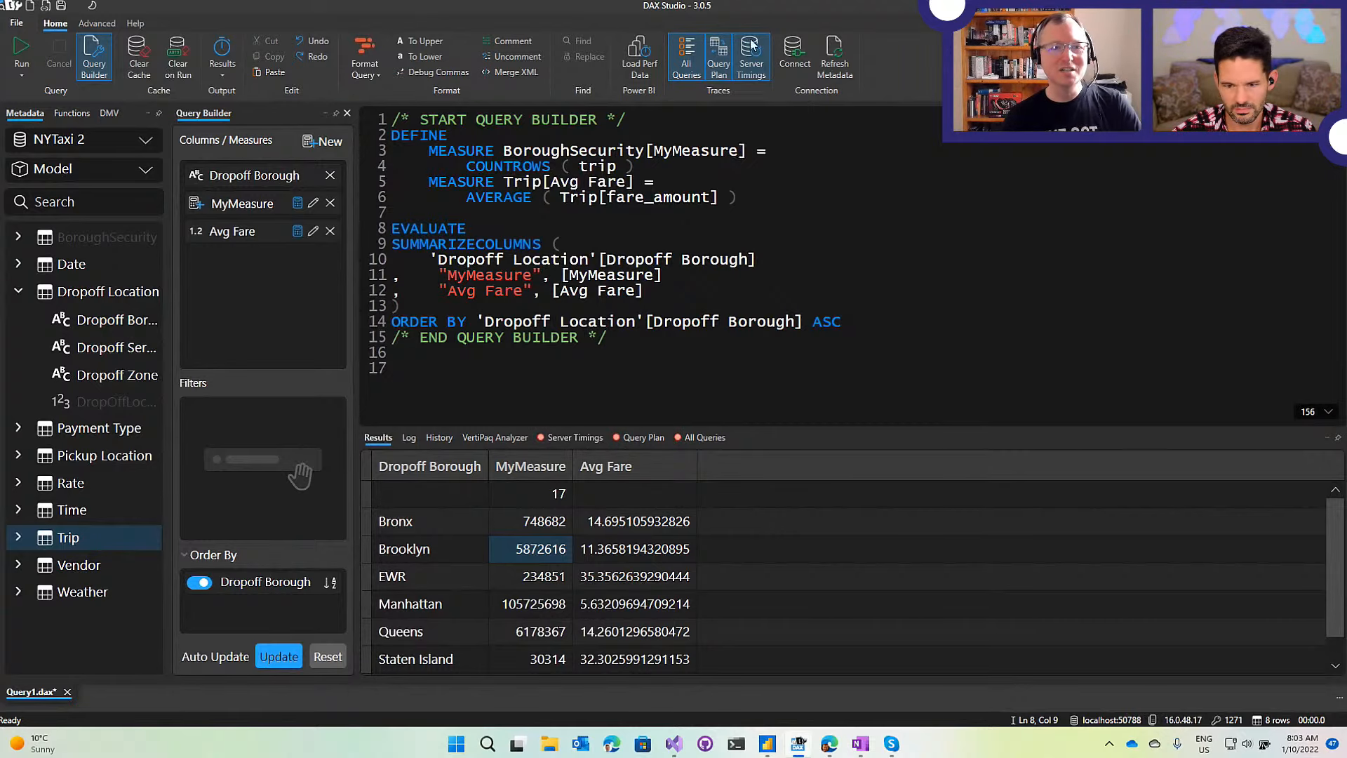
Re-run the borough query with tracing active.
left_click(744, 205)
left_click_drag(640, 341, 517, 244)
left_click(607, 216)
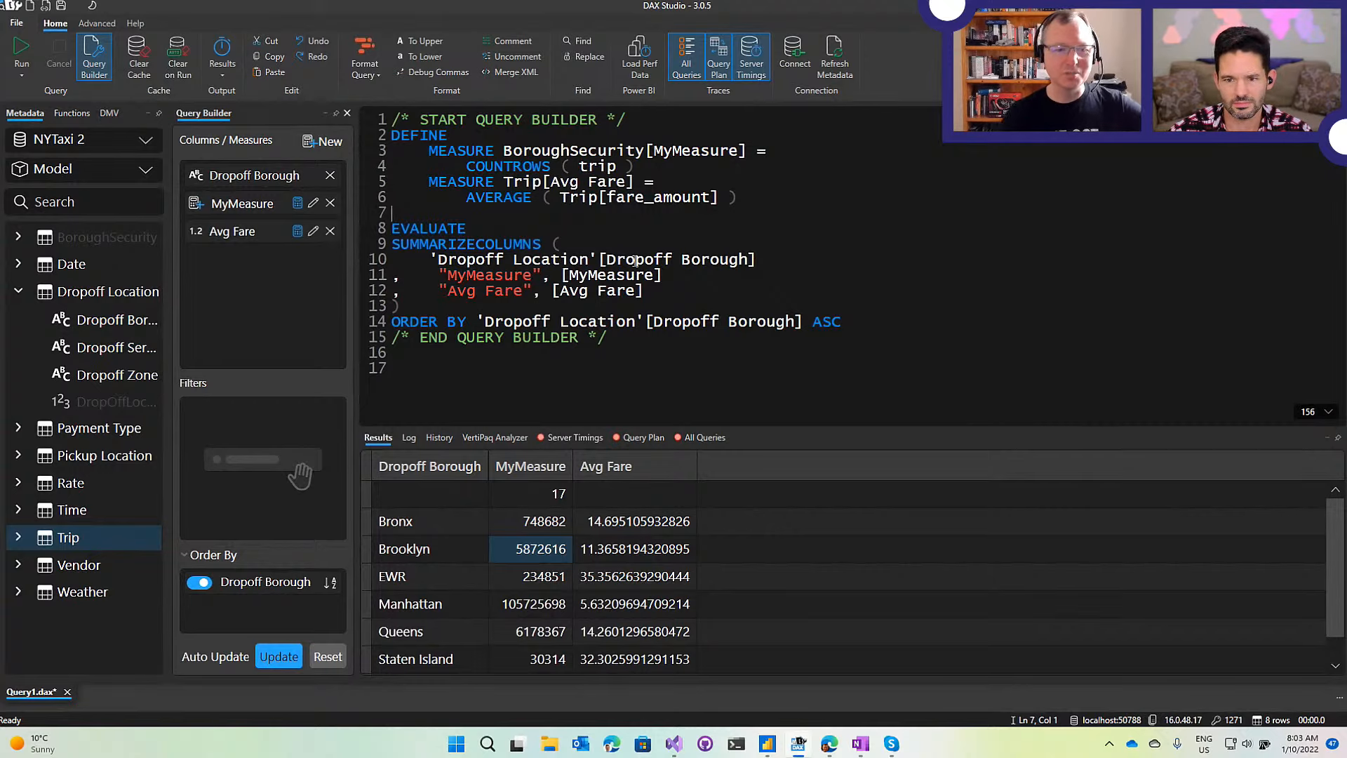
left_click(21, 55)
left_click(605, 349)
View the Server Timings tab: 4 ms total from one 10-row scan.
left_click(565, 437)
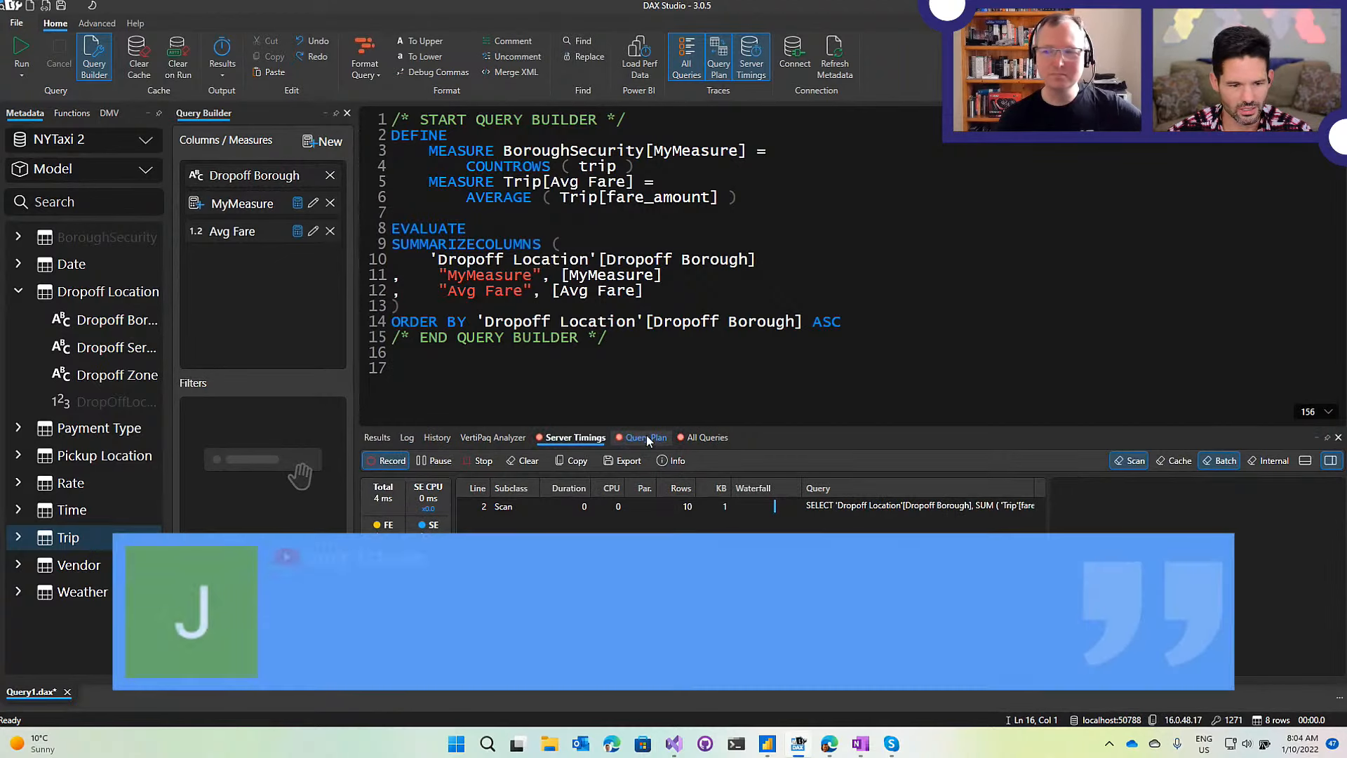
left_click(767, 204)
left_click(620, 242)
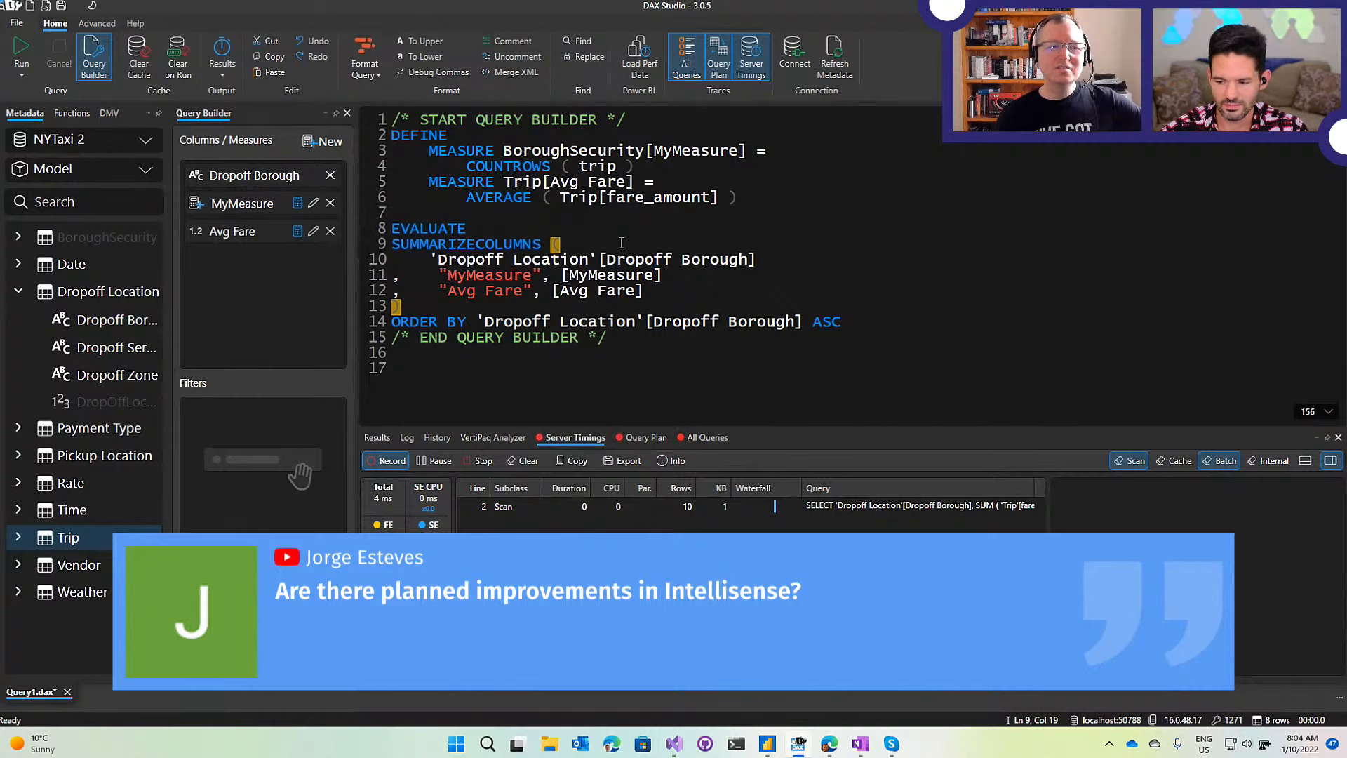
left_click(594, 211)
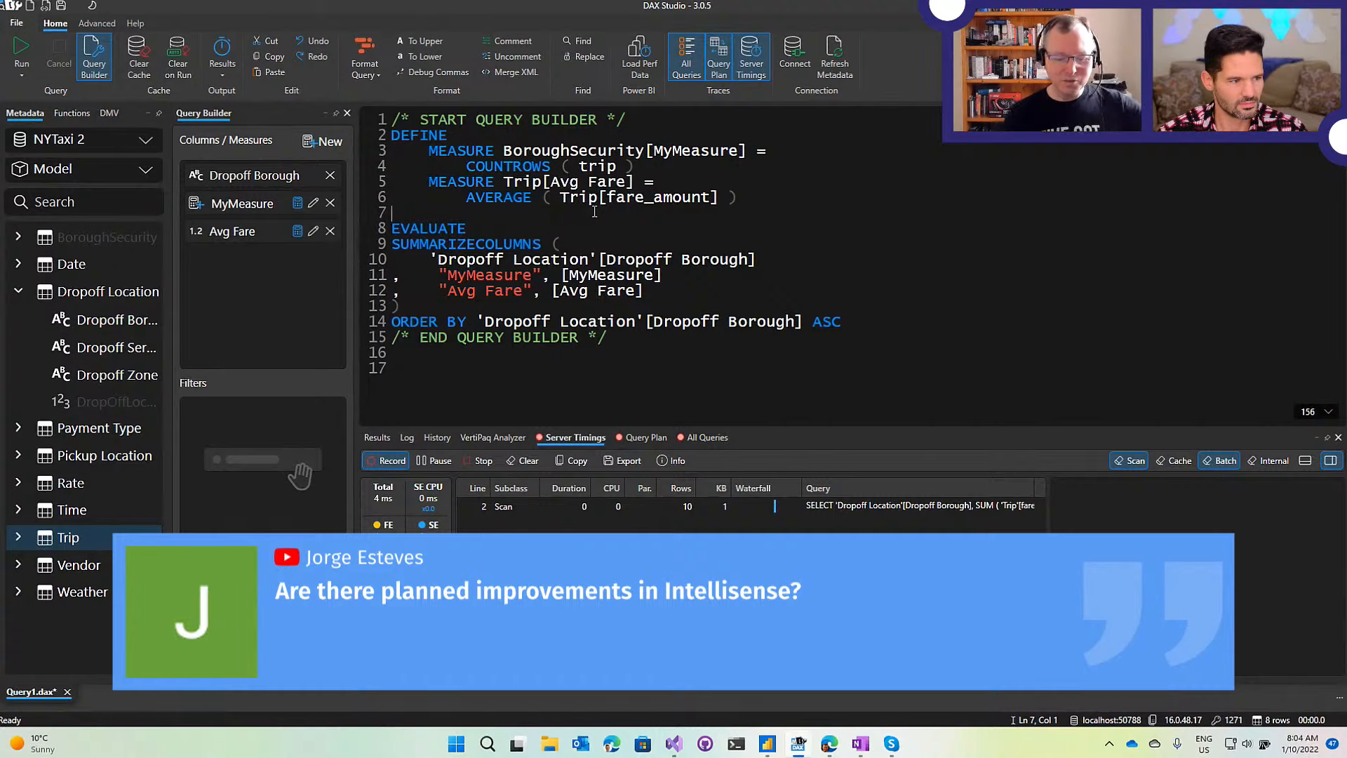
type("'")
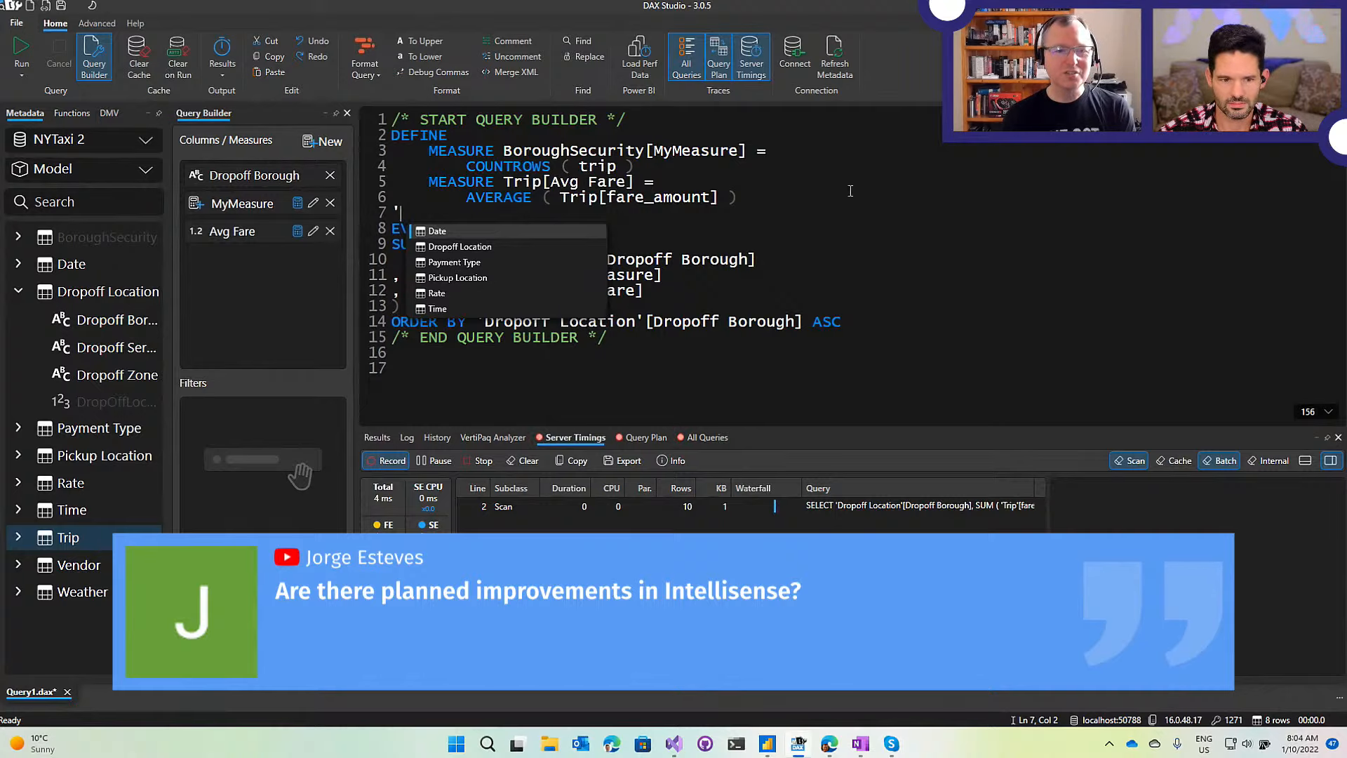
mouse_move(466, 190)
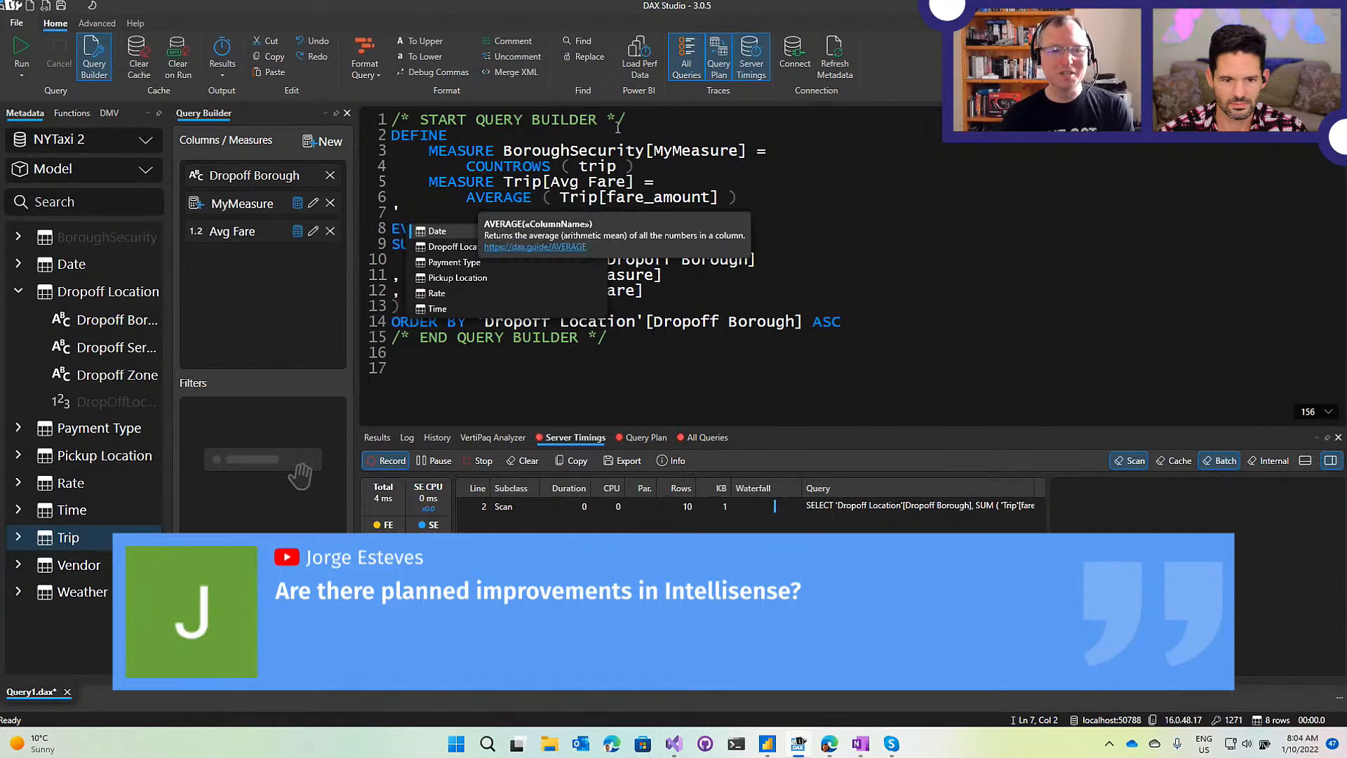
key("Escape")
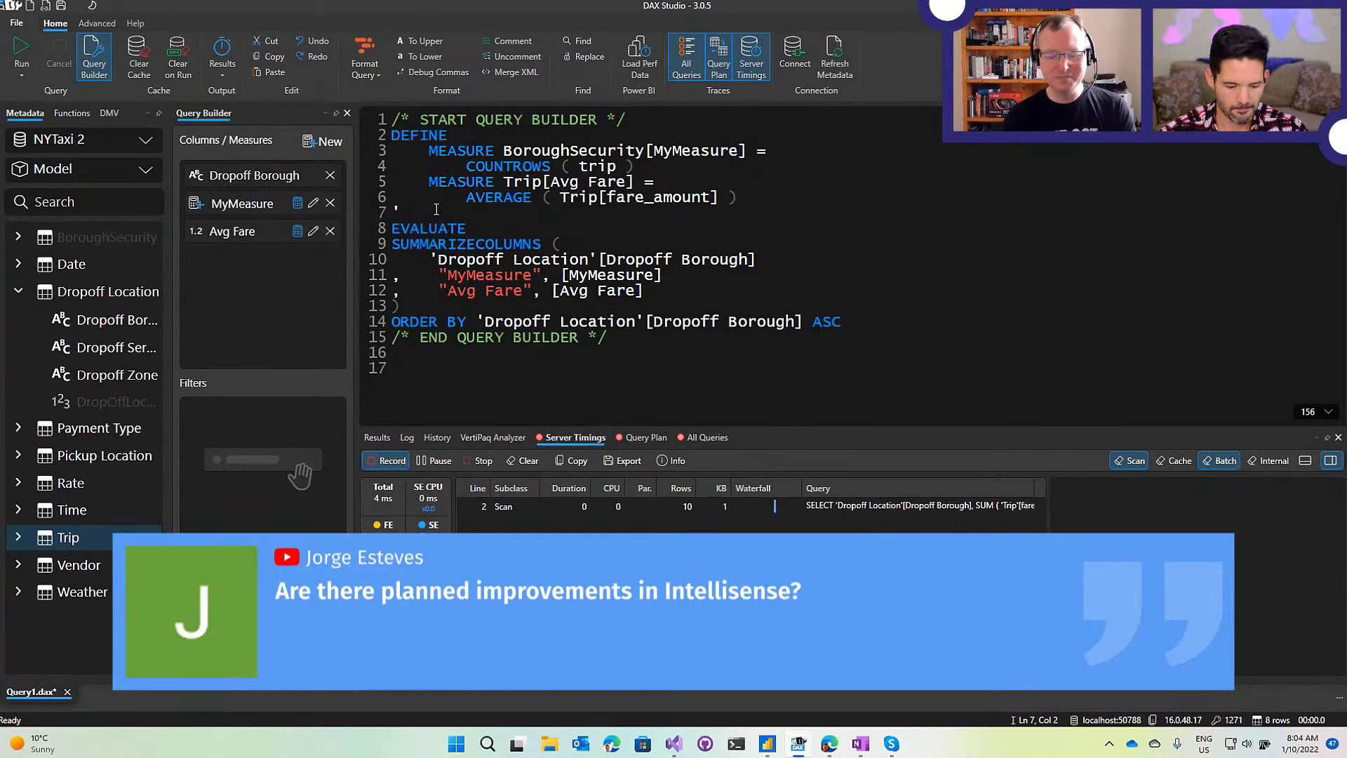
key("ctrl+space")
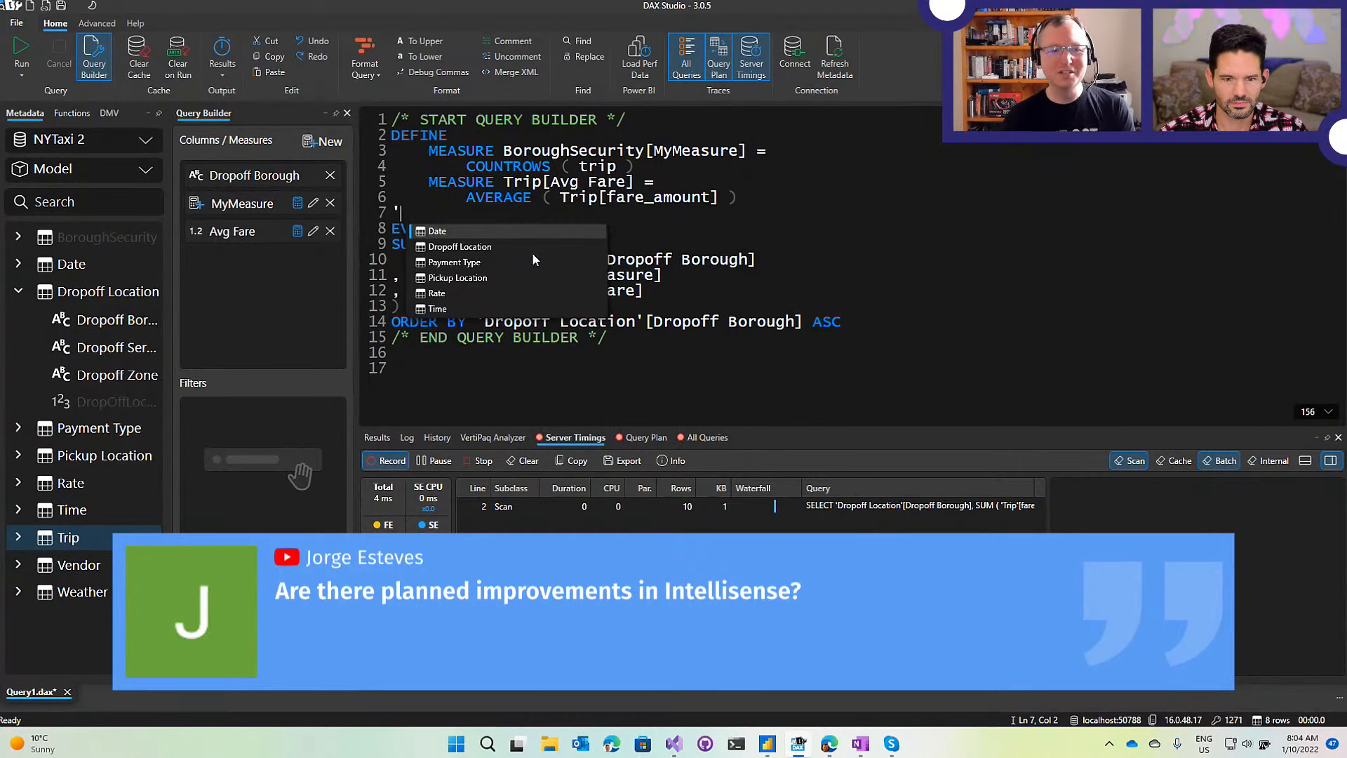
key("BackSpace")
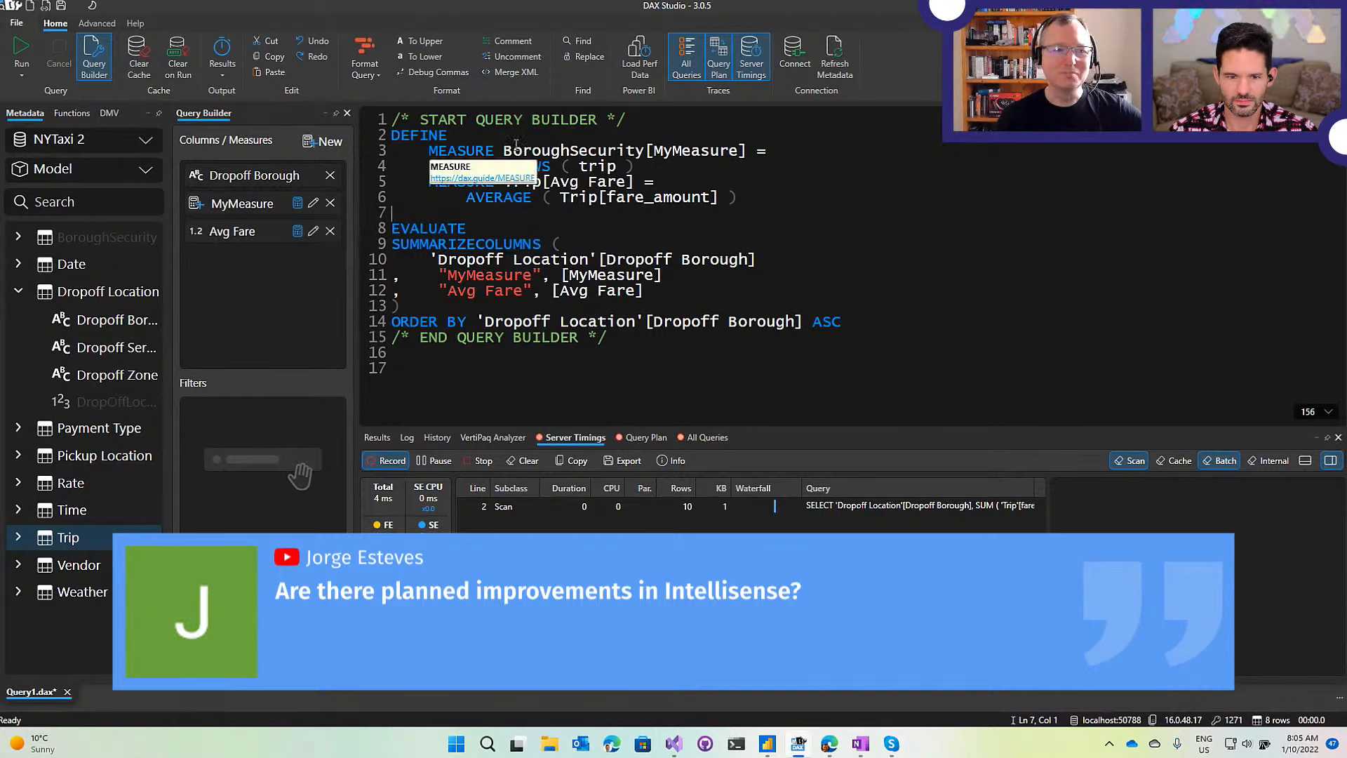
left_click(806, 153)
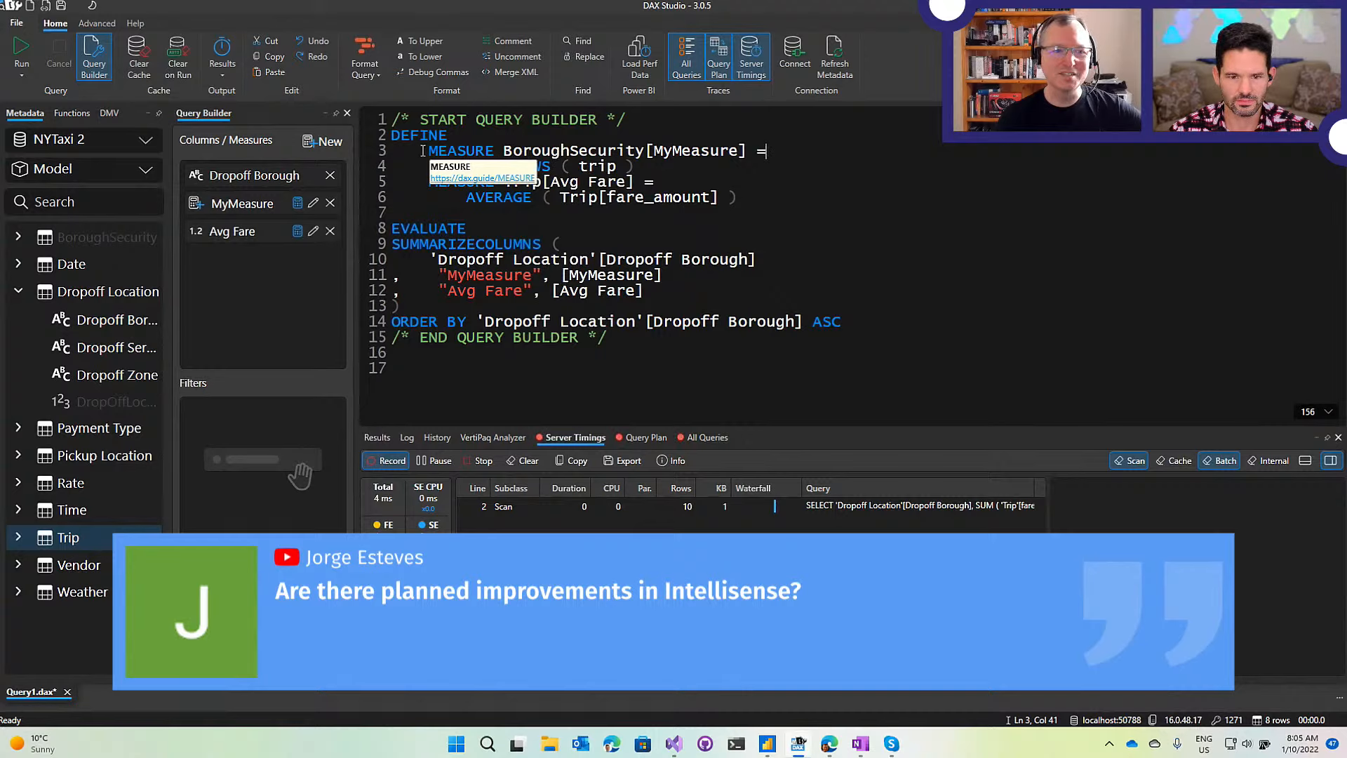
triple_click(818, 151)
left_click(810, 137)
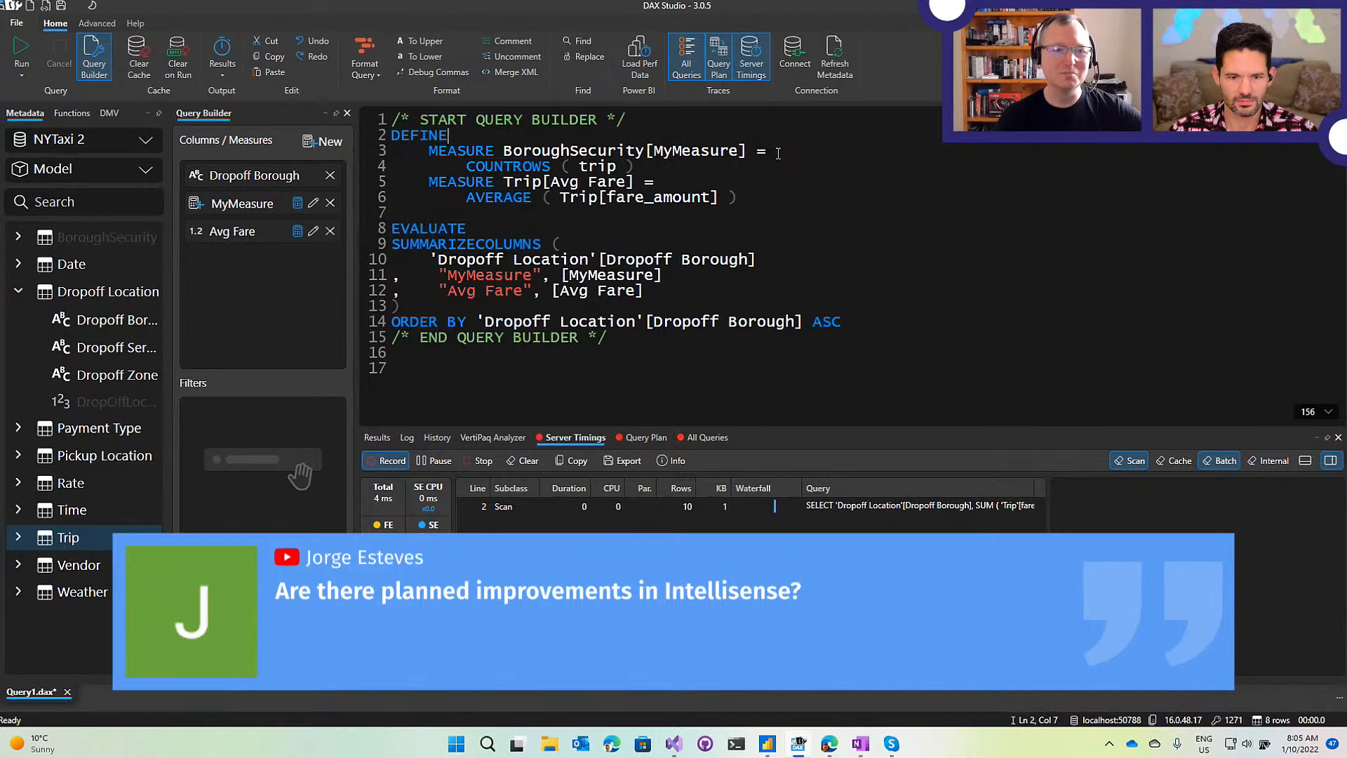
left_click_drag(392, 134, 864, 322)
left_click(839, 208)
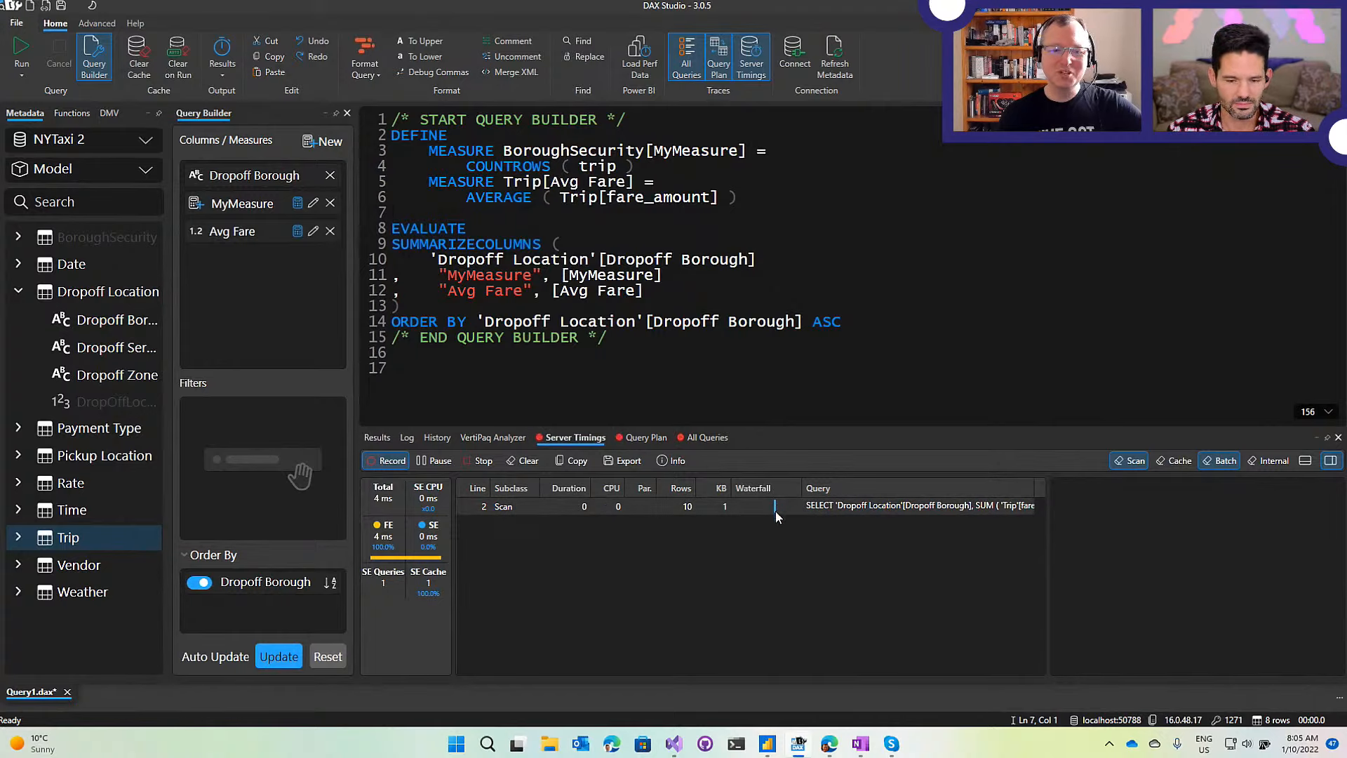
mouse_move(776, 511)
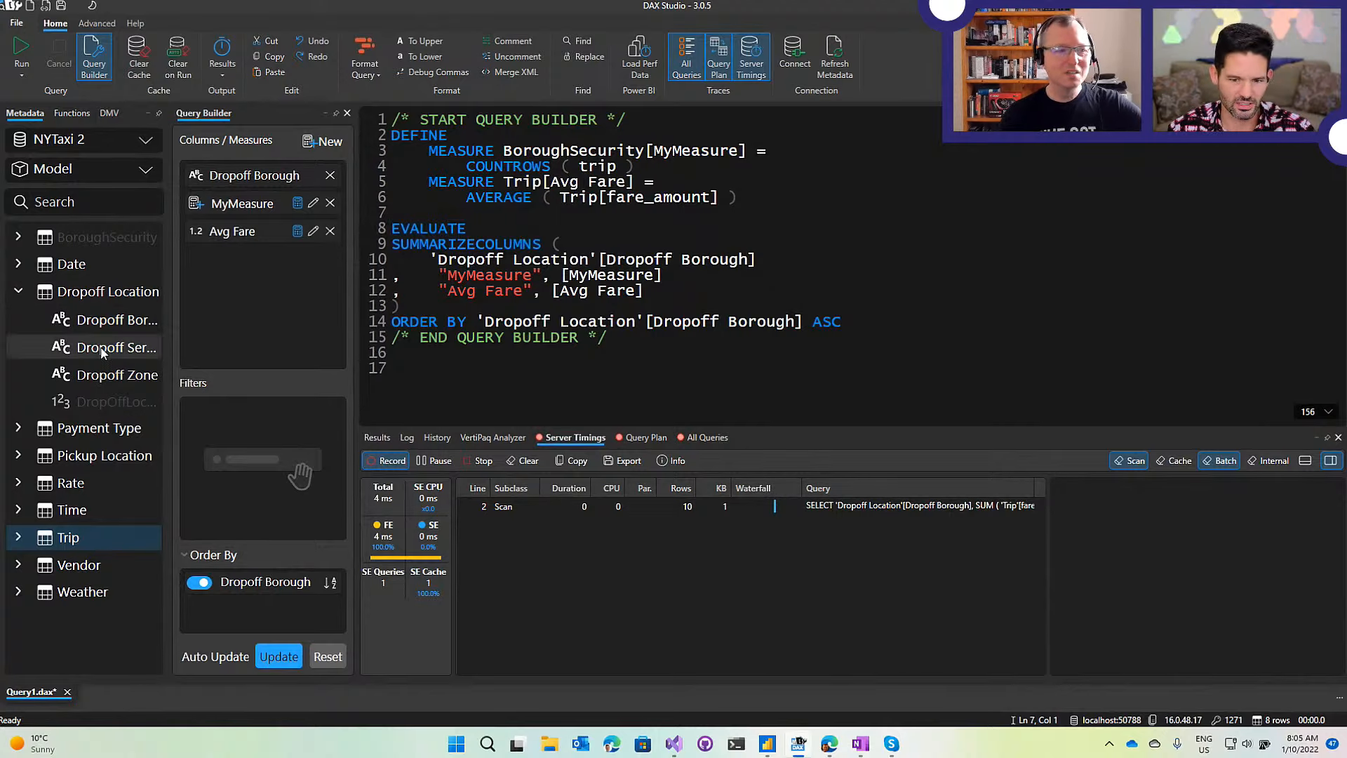
Add the Trip table's Single Passenger measure to the Query Builder columns.
left_click(18, 291)
left_click(18, 428)
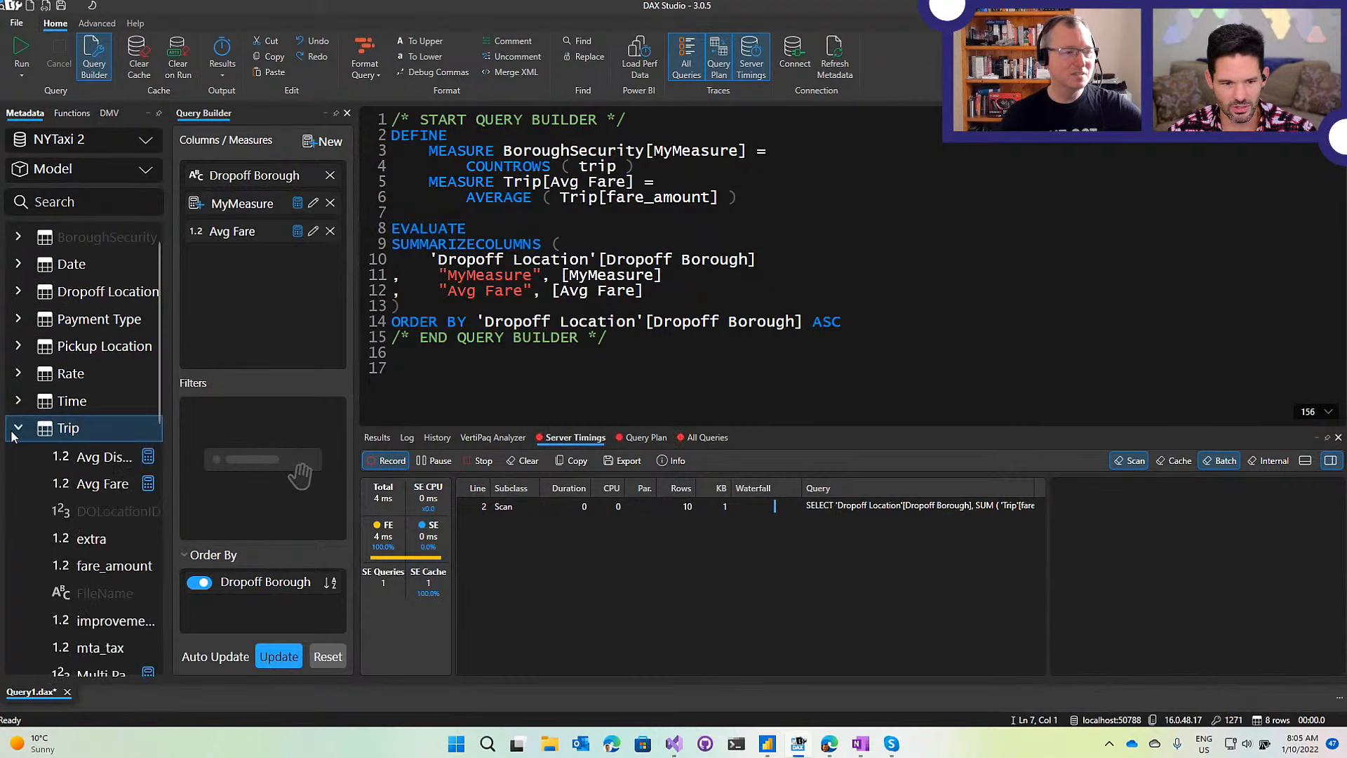
scroll(42, 449, "down", 5)
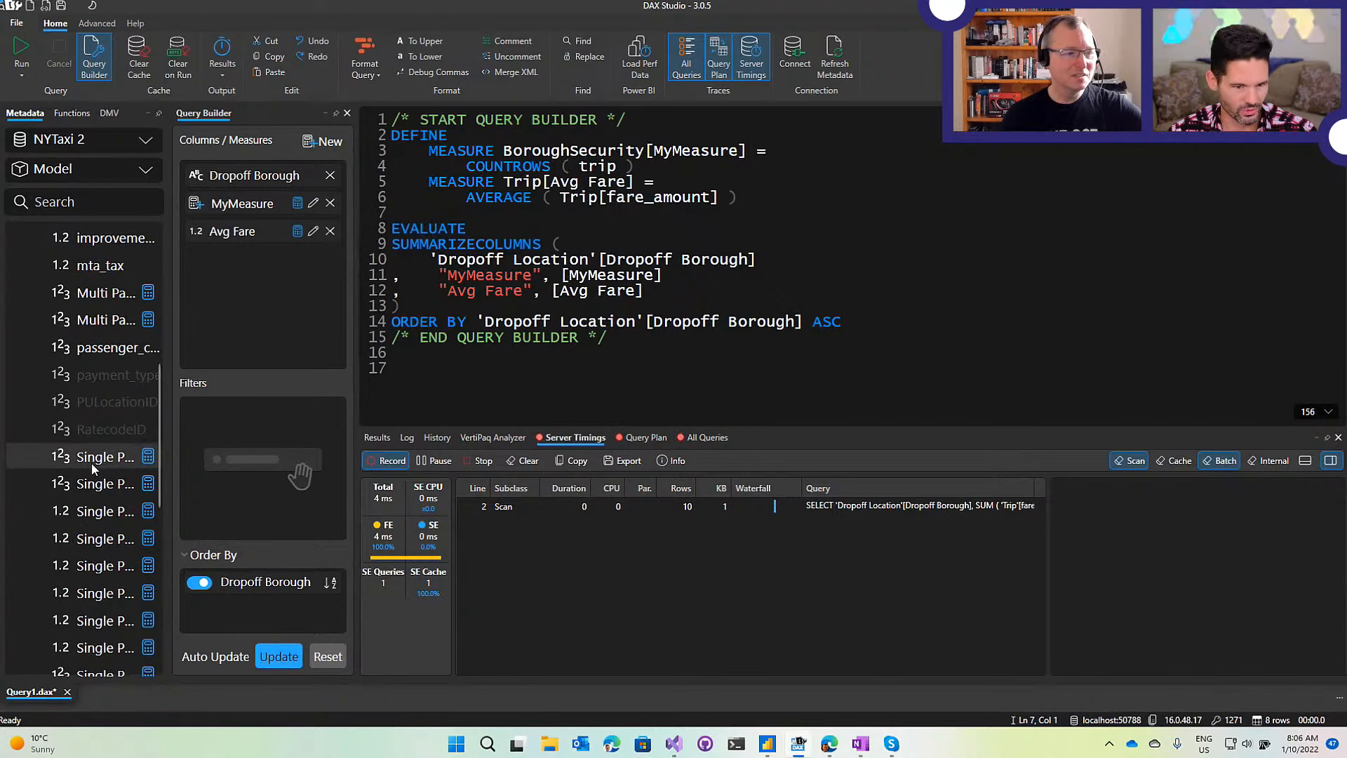
left_click_drag(48, 456, 286, 281)
Remove Avg Fare and MyMeasure, run with F5, and view the 392 ms server timings.
left_click(330, 230)
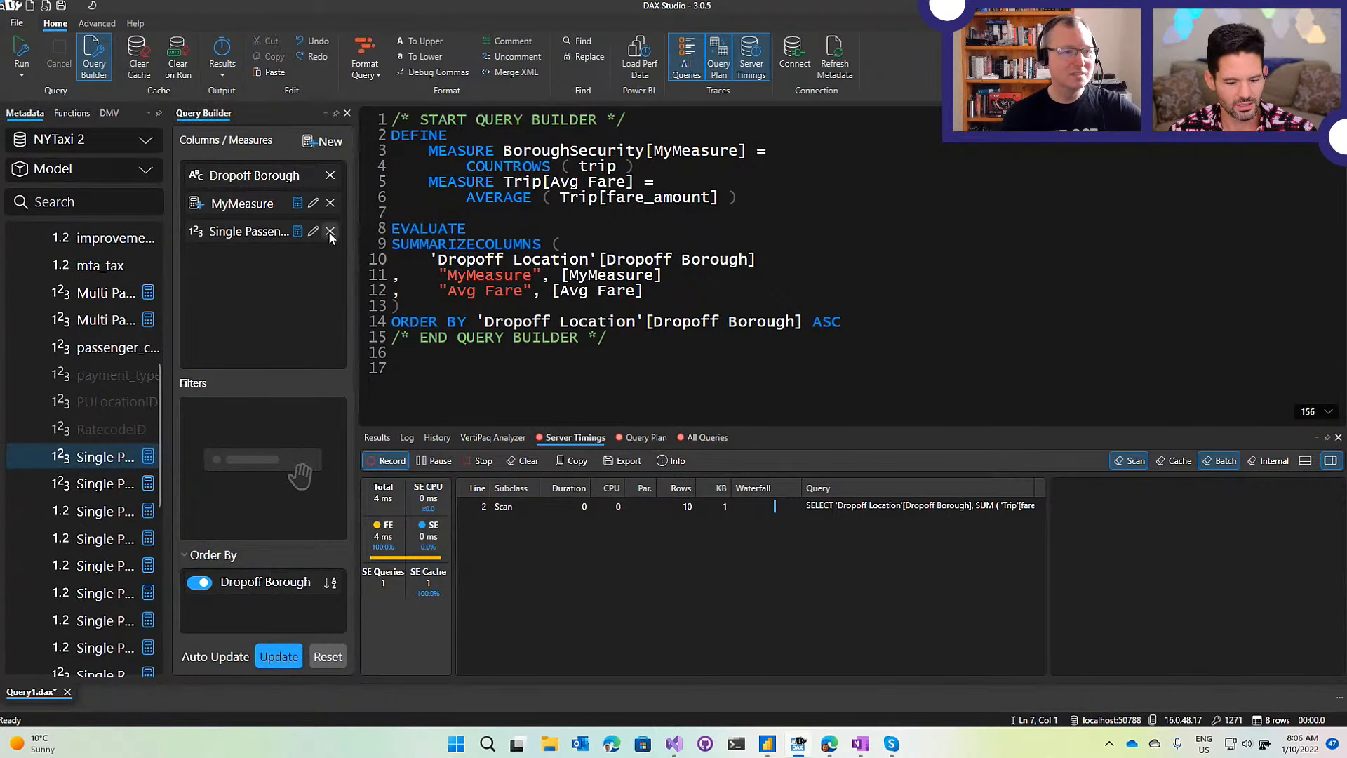
left_click(330, 203)
key("F5")
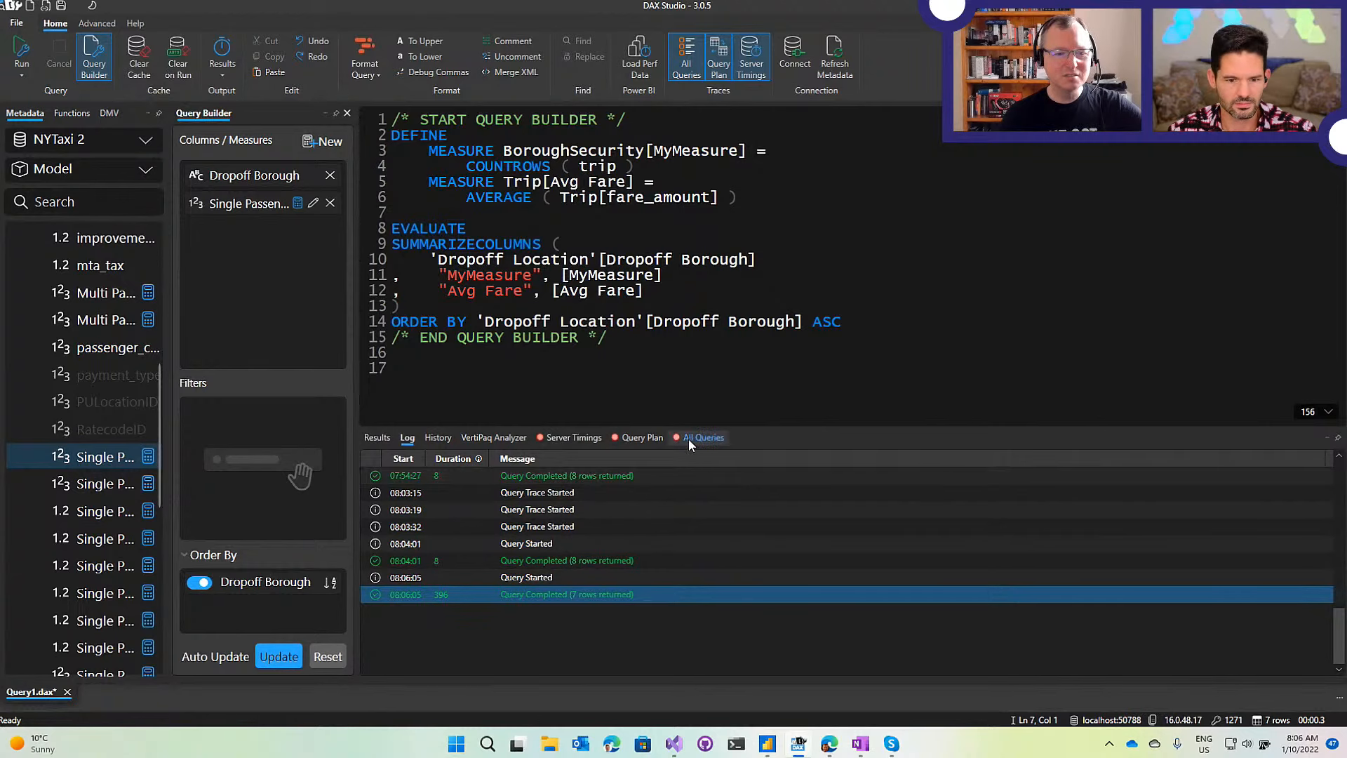
left_click(566, 438)
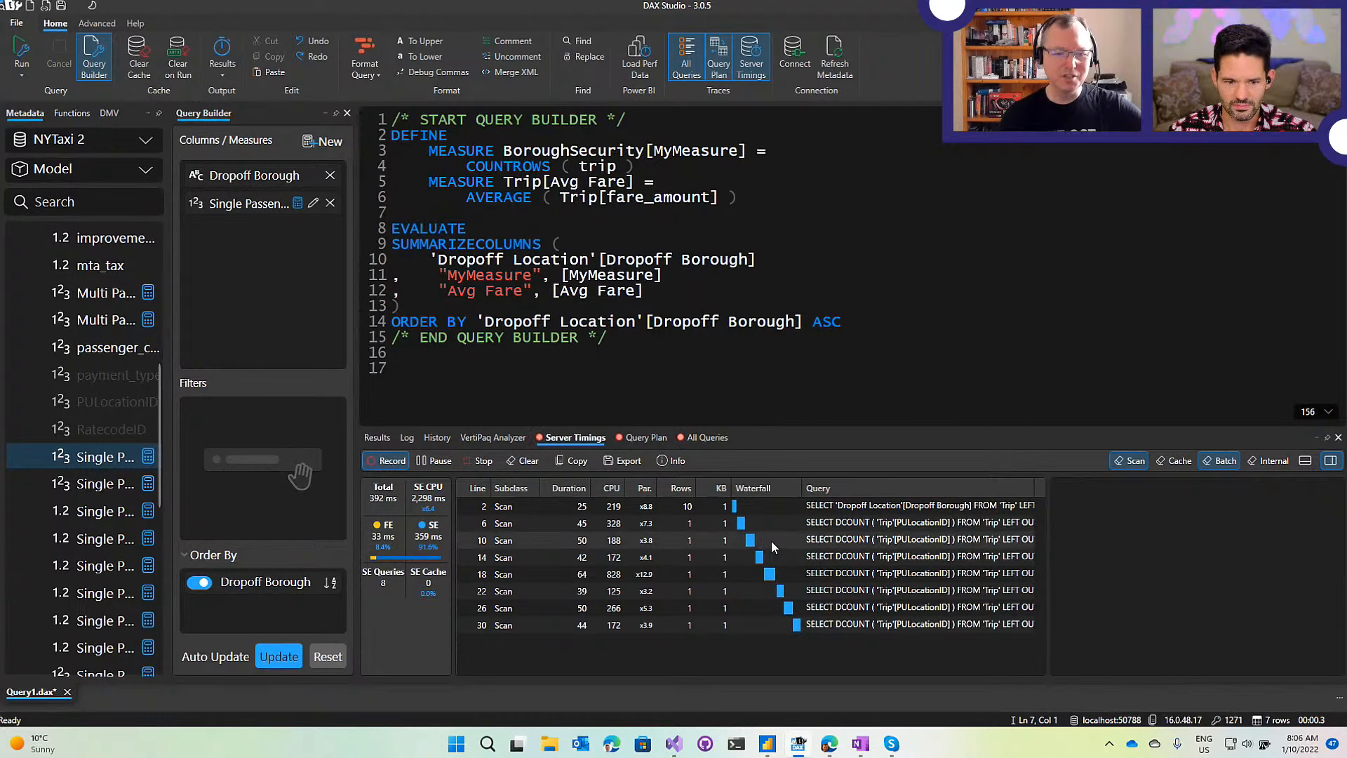
Inspect the full storage query of scan line 10 in an enlarged timings panel.
left_click(790, 540)
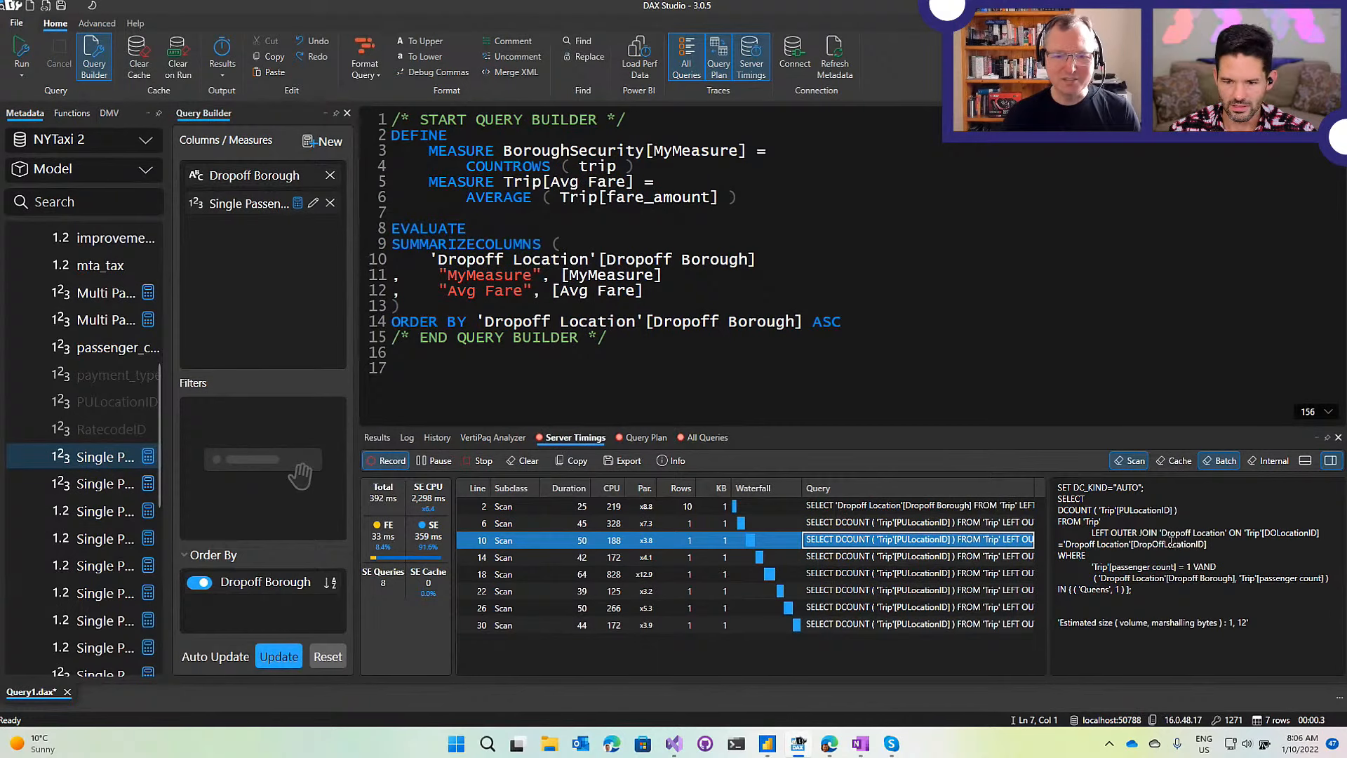
left_click_drag(1013, 425, 1017, 300)
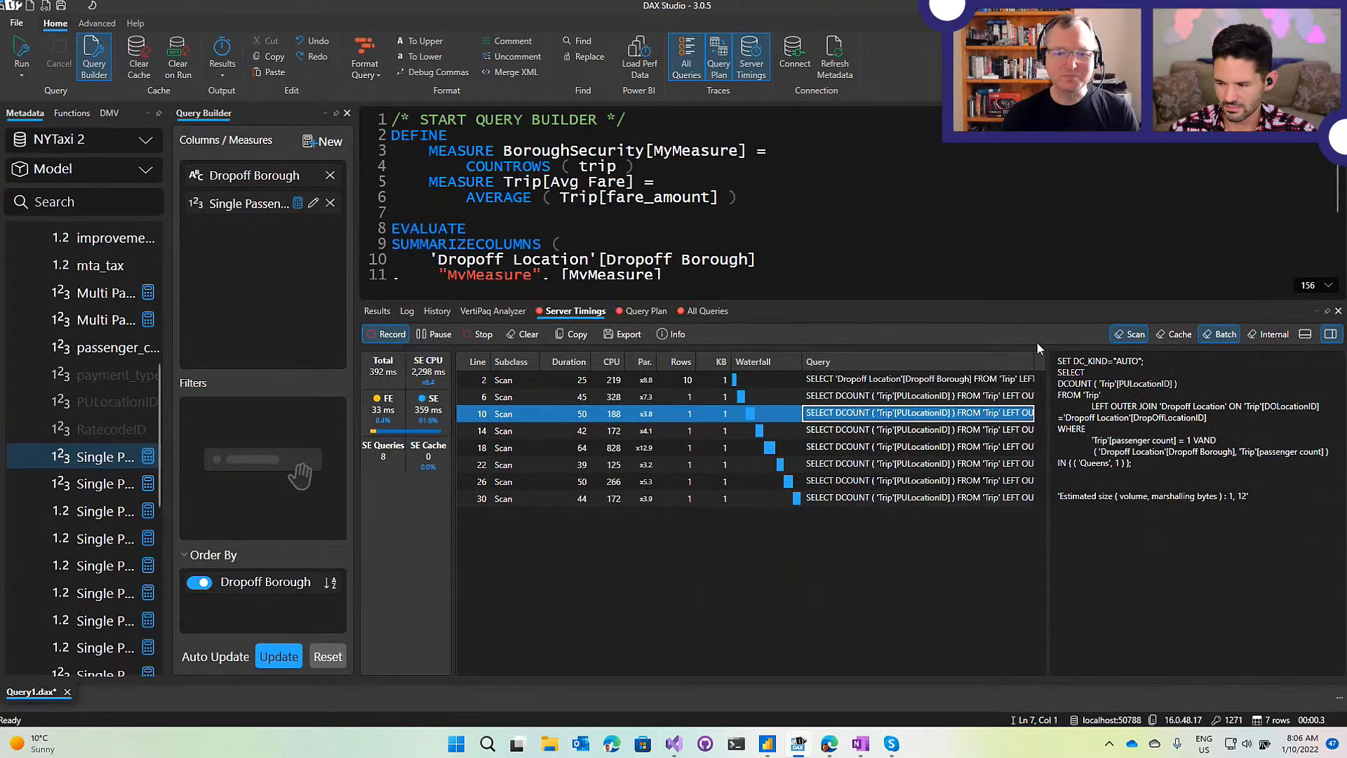
scroll(1118, 452, "up", 3, "ctrl")
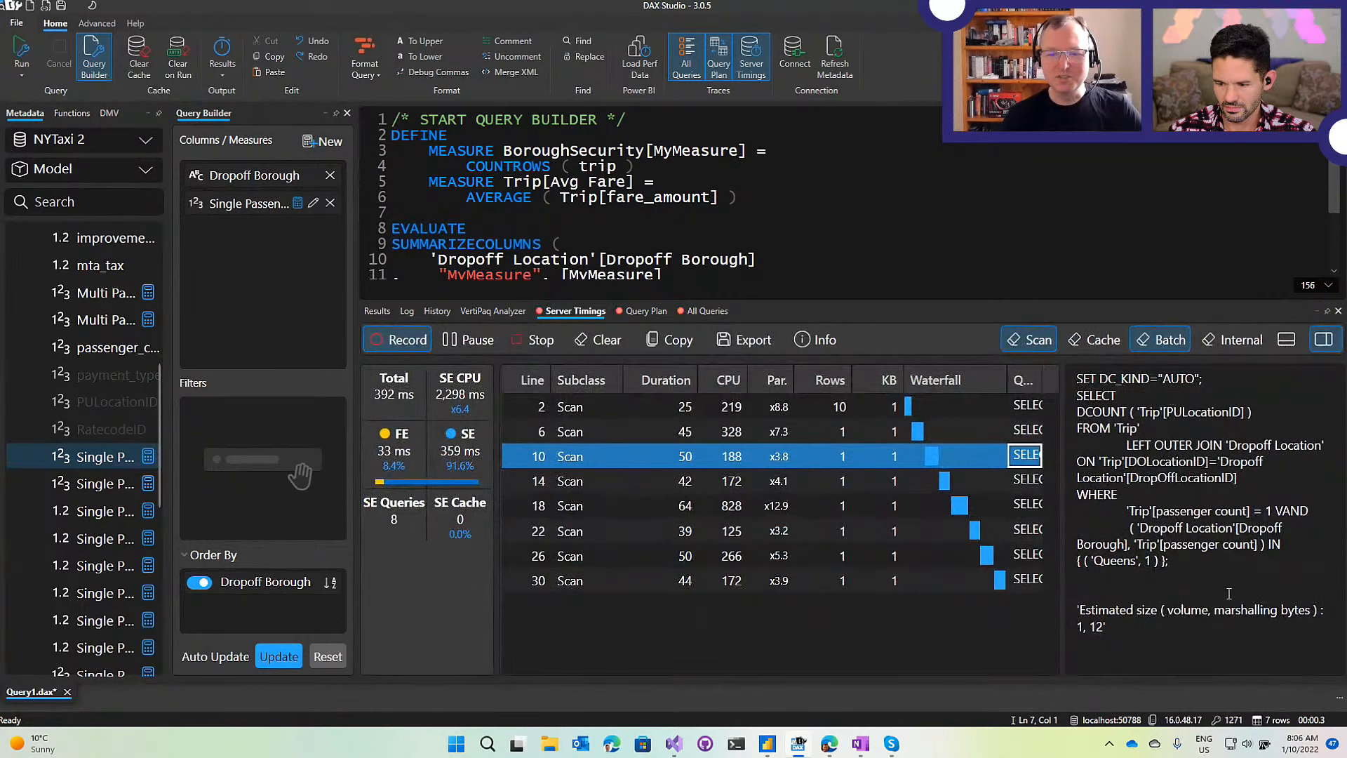
left_click_drag(1184, 564, 1007, 368)
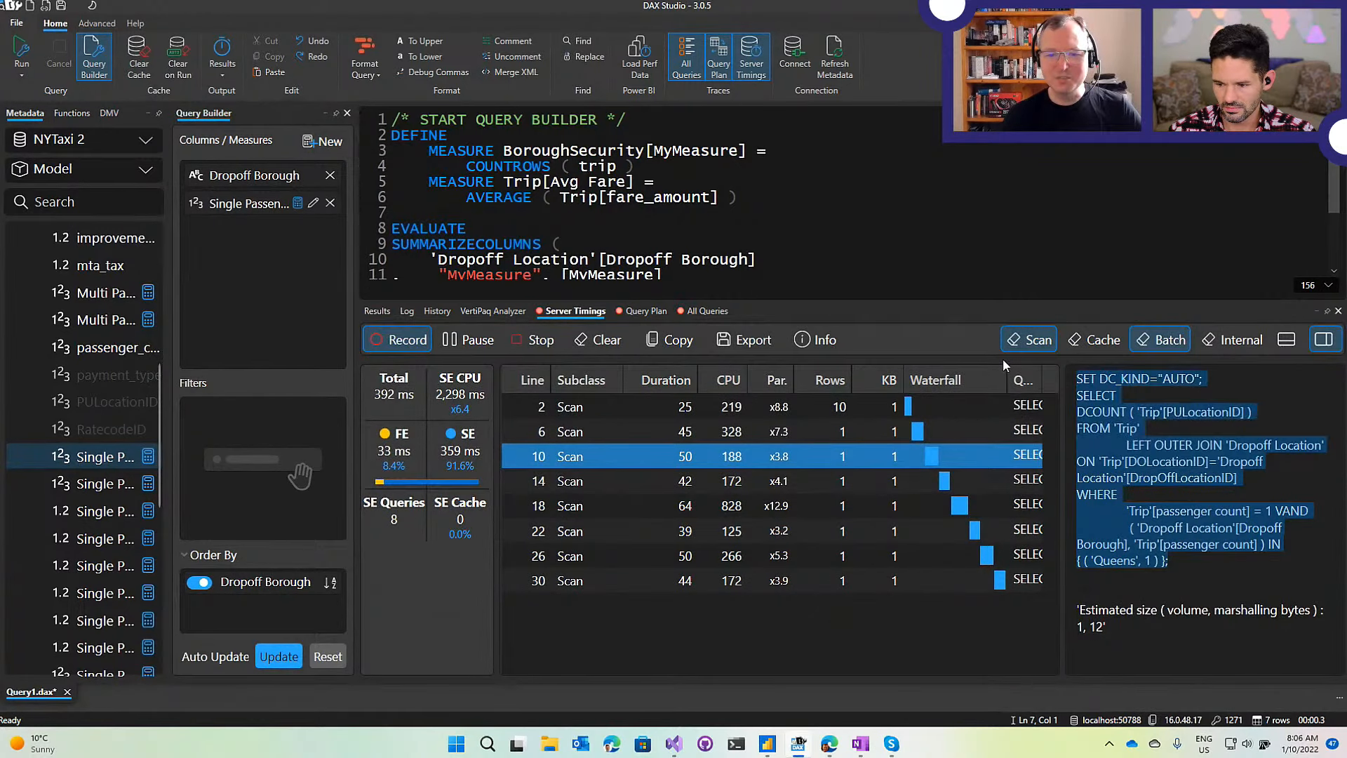
left_click(1177, 418)
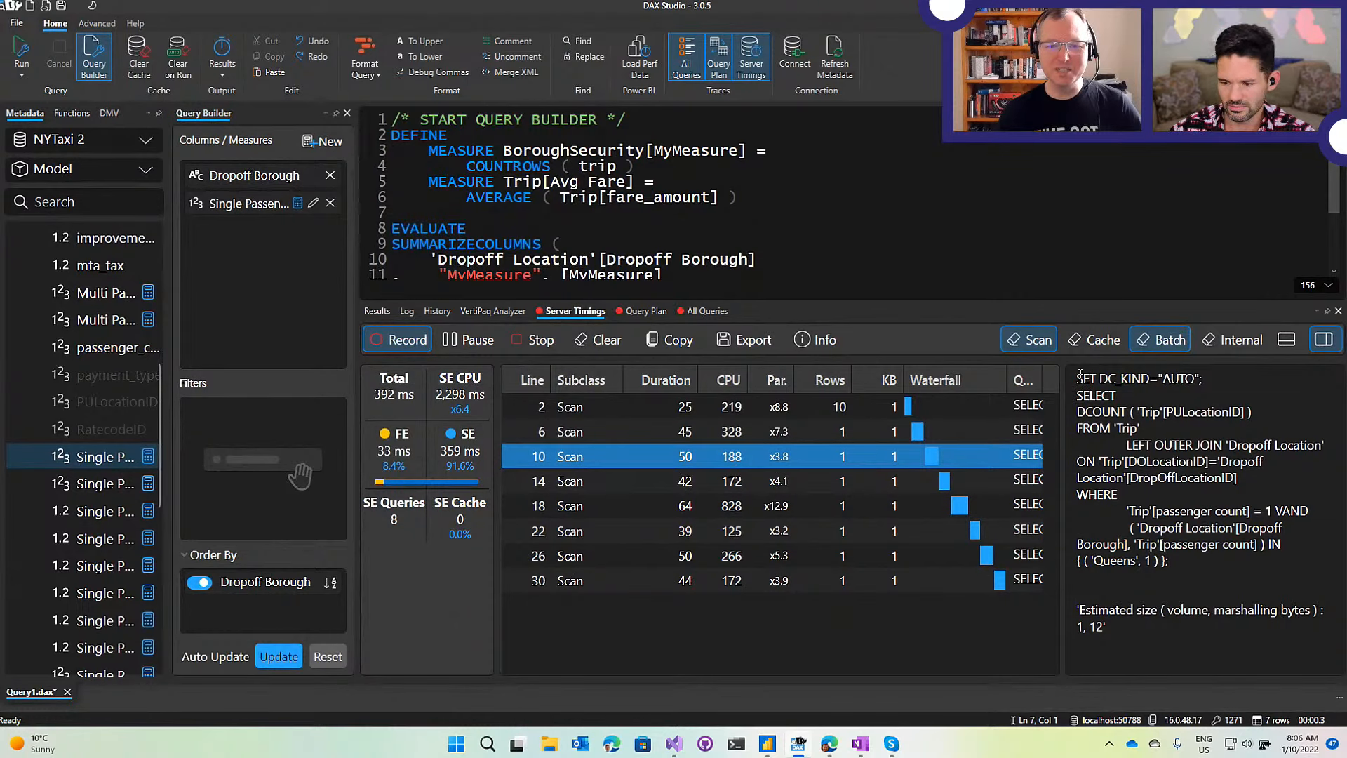
left_click_drag(1080, 375, 1221, 564)
left_click(1221, 570)
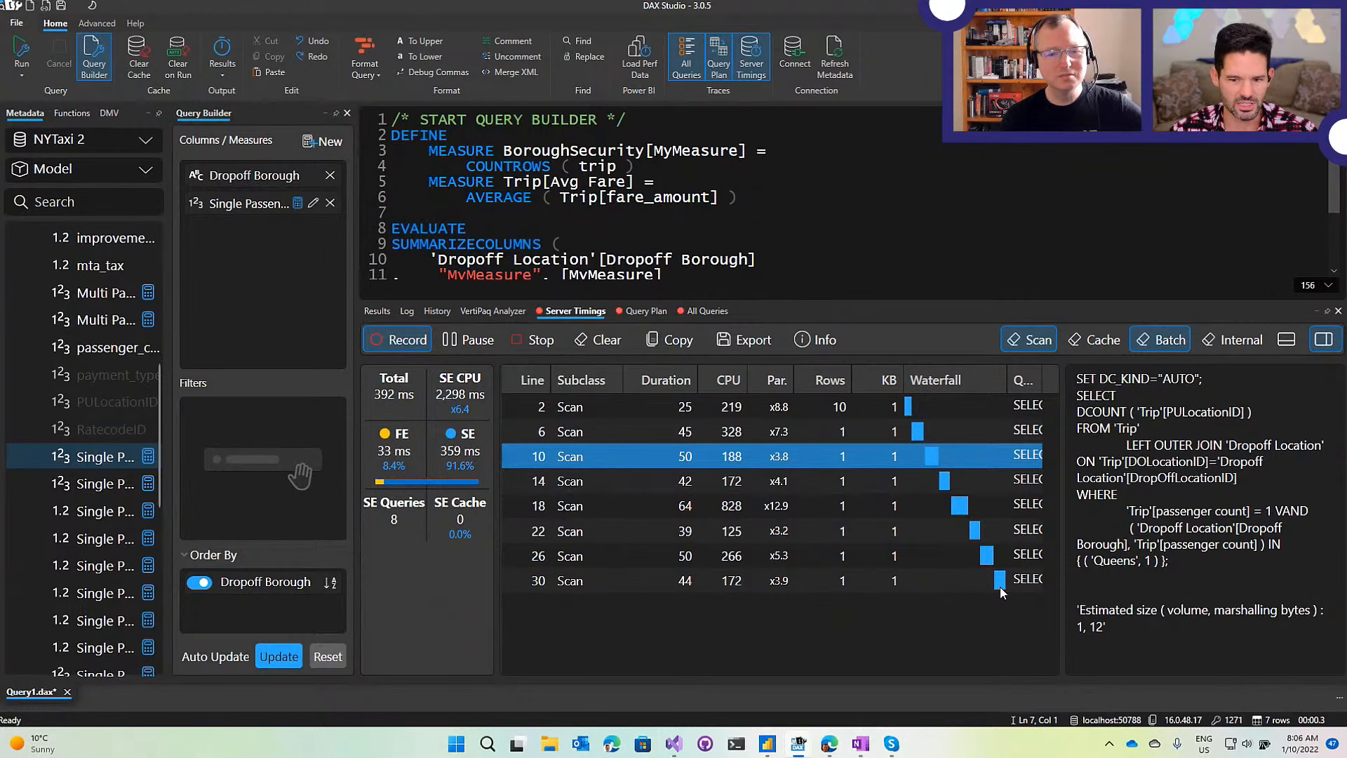
Sort the scans by Duration then by Line, widen the Line column, and view the query plans.
mouse_move(1001, 591)
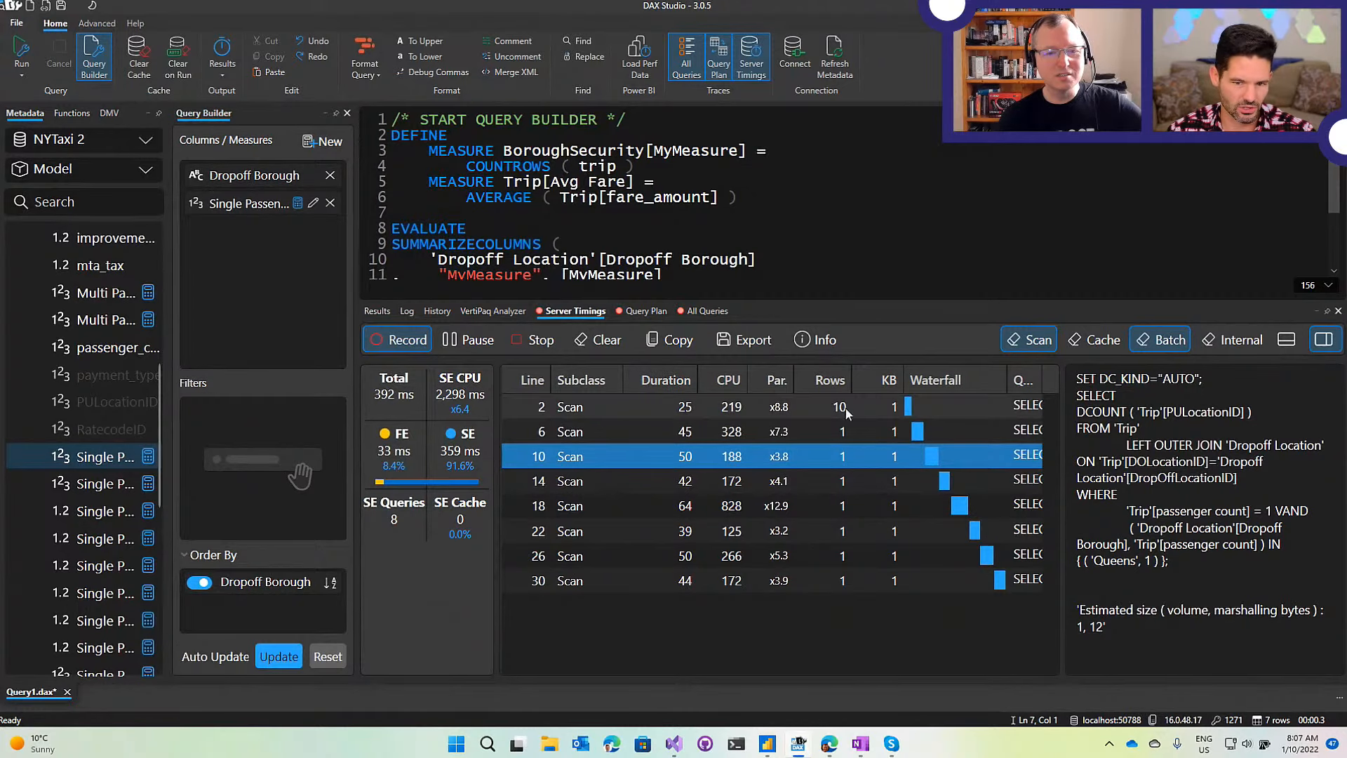
left_click(663, 380)
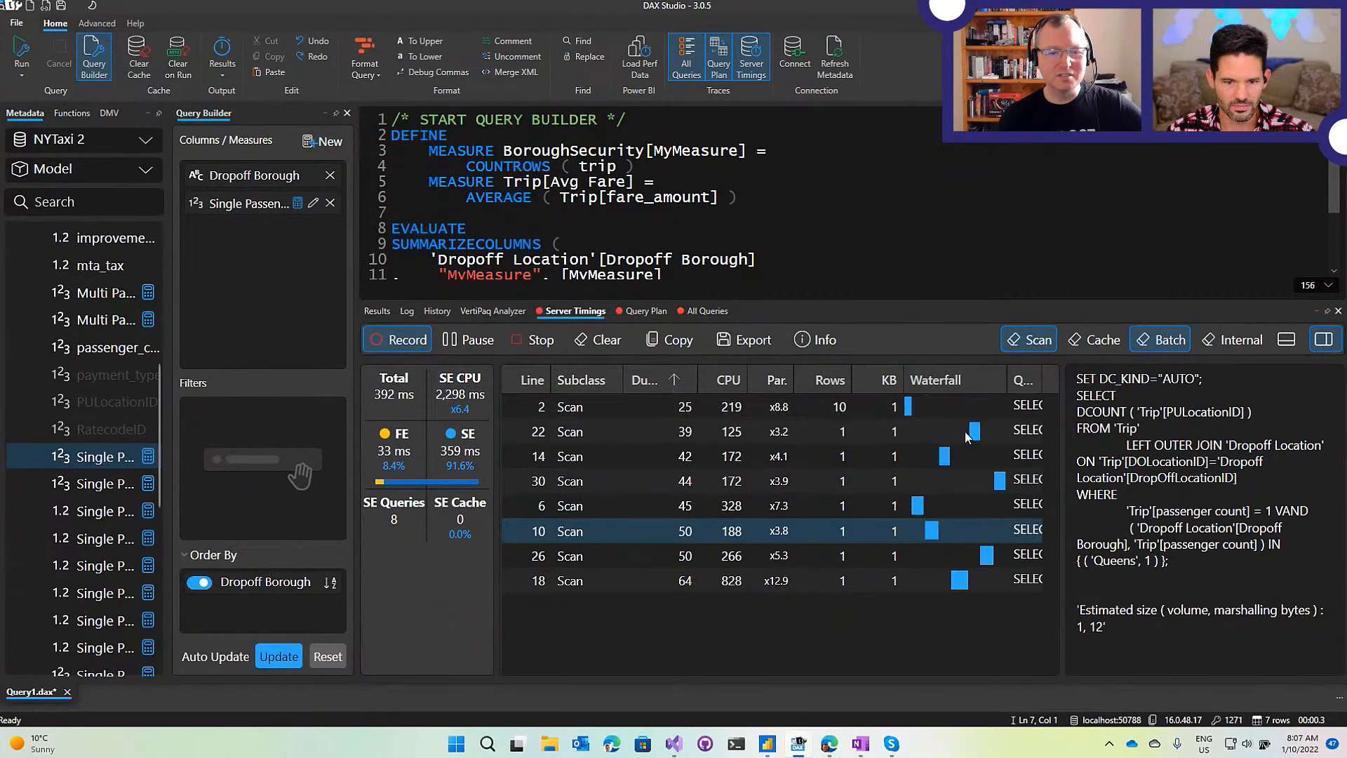
left_click(662, 379)
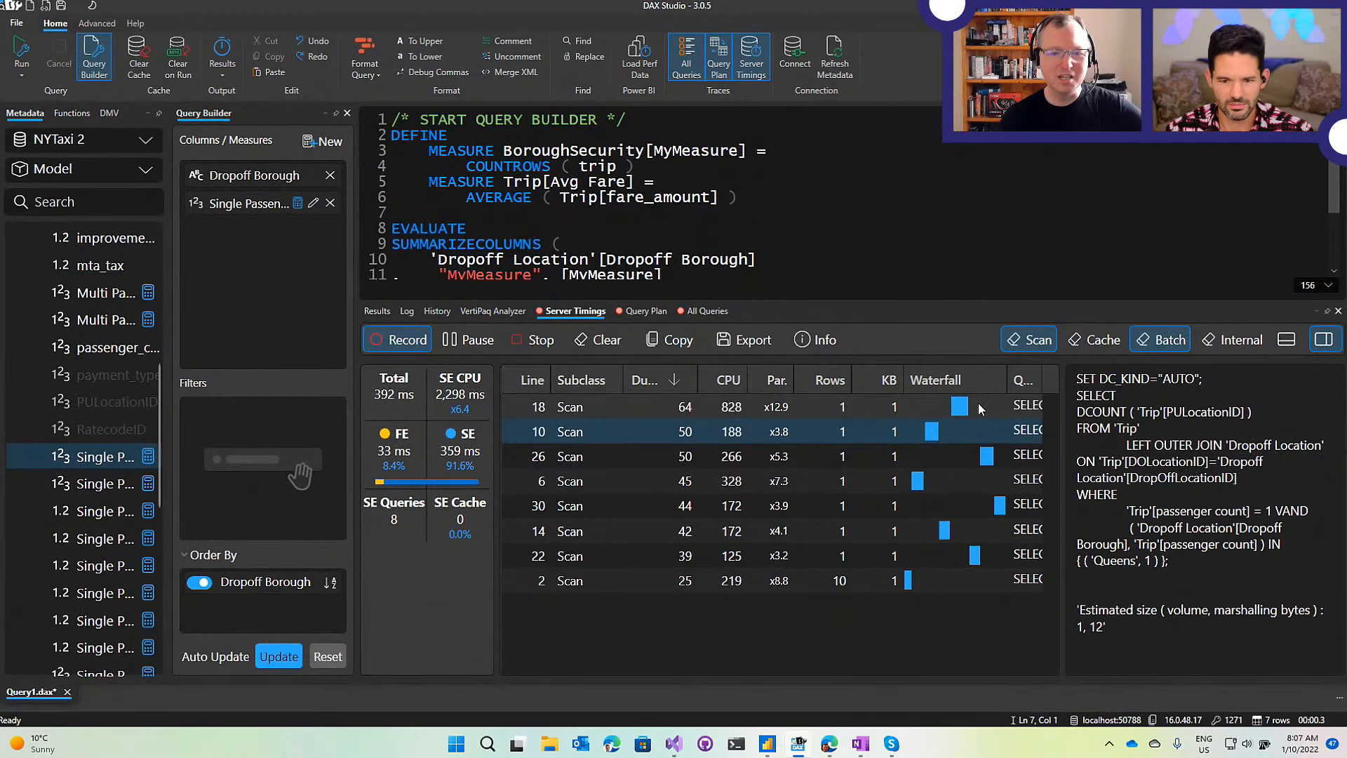
left_click(526, 380)
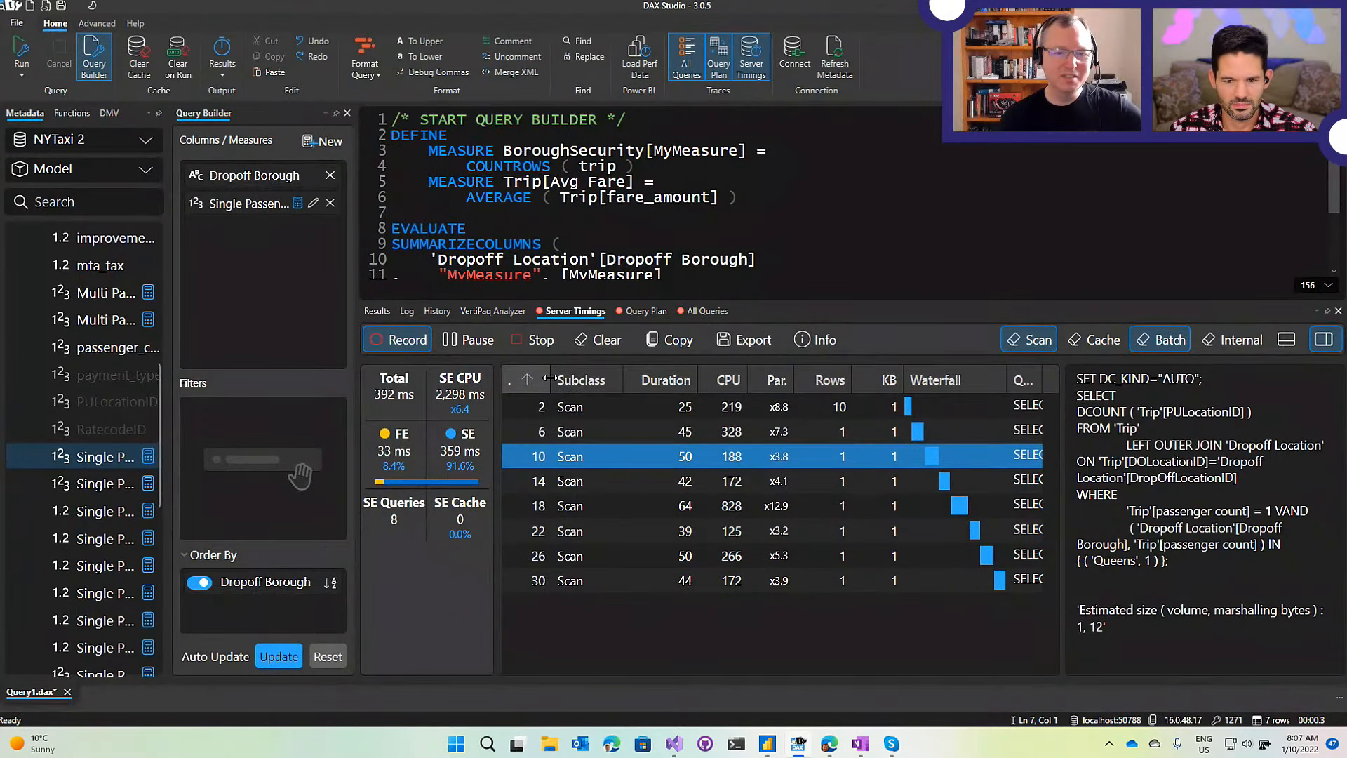
left_click_drag(549, 380, 565, 379)
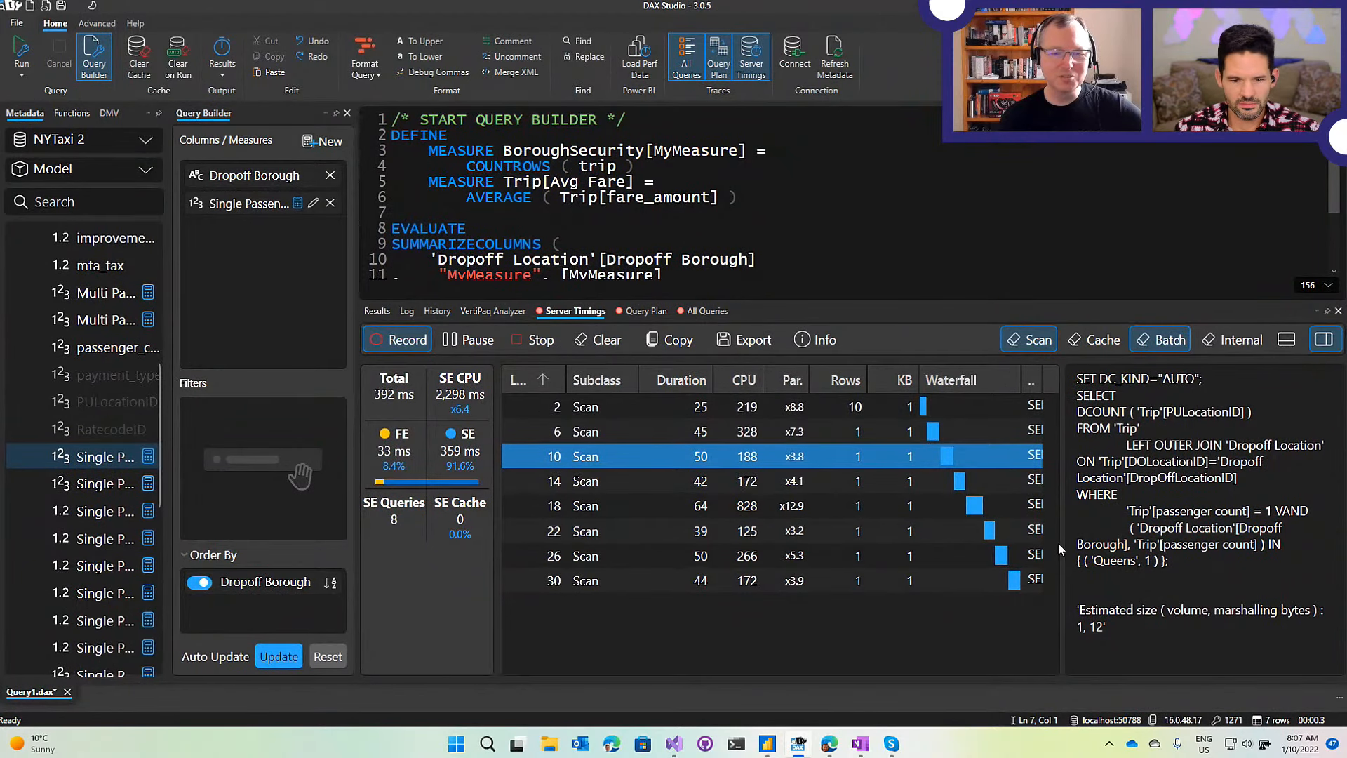
left_click(632, 313)
scroll(498, 434, "up", 1)
Inspect the GroupSemiJoin and Spool_Iterator steps of the physical query plan.
left_click(500, 419)
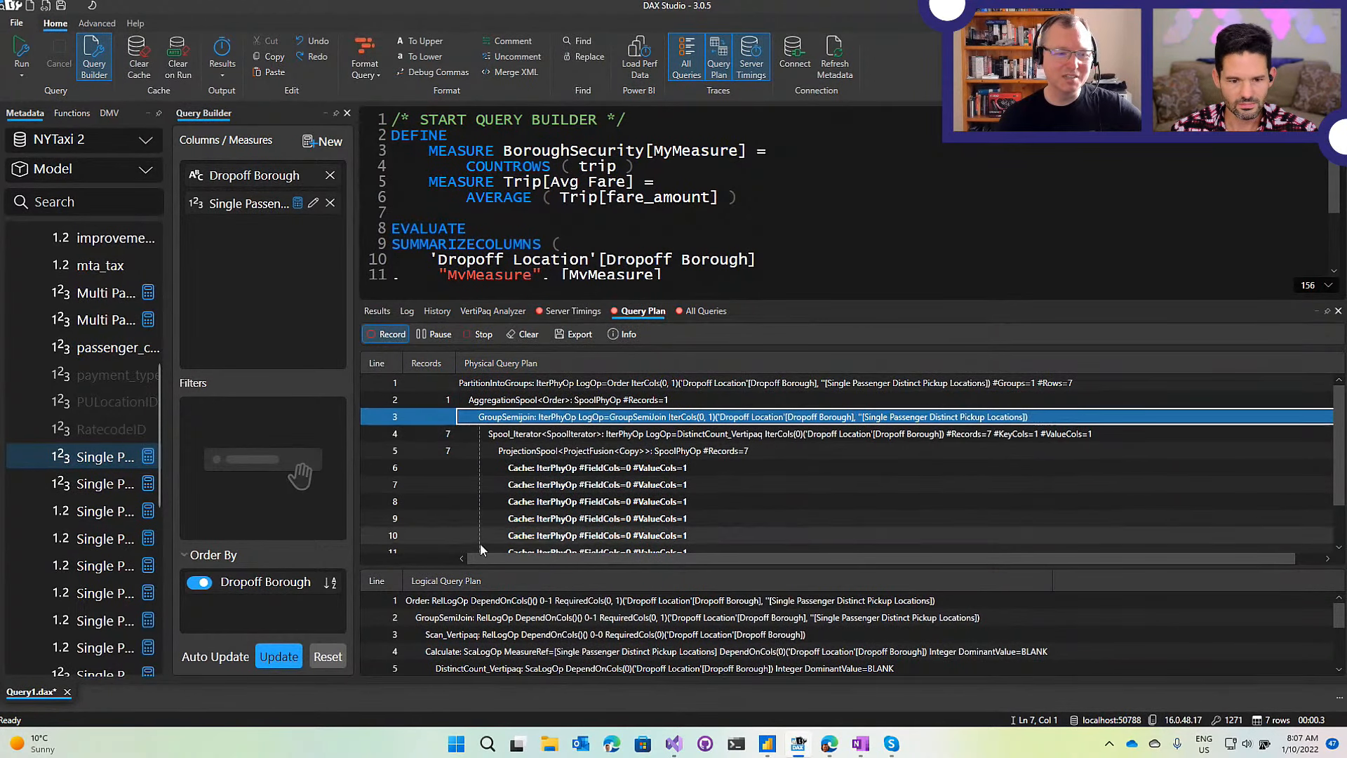
left_click(512, 433)
left_click(517, 450)
scroll(518, 449, "down", 1)
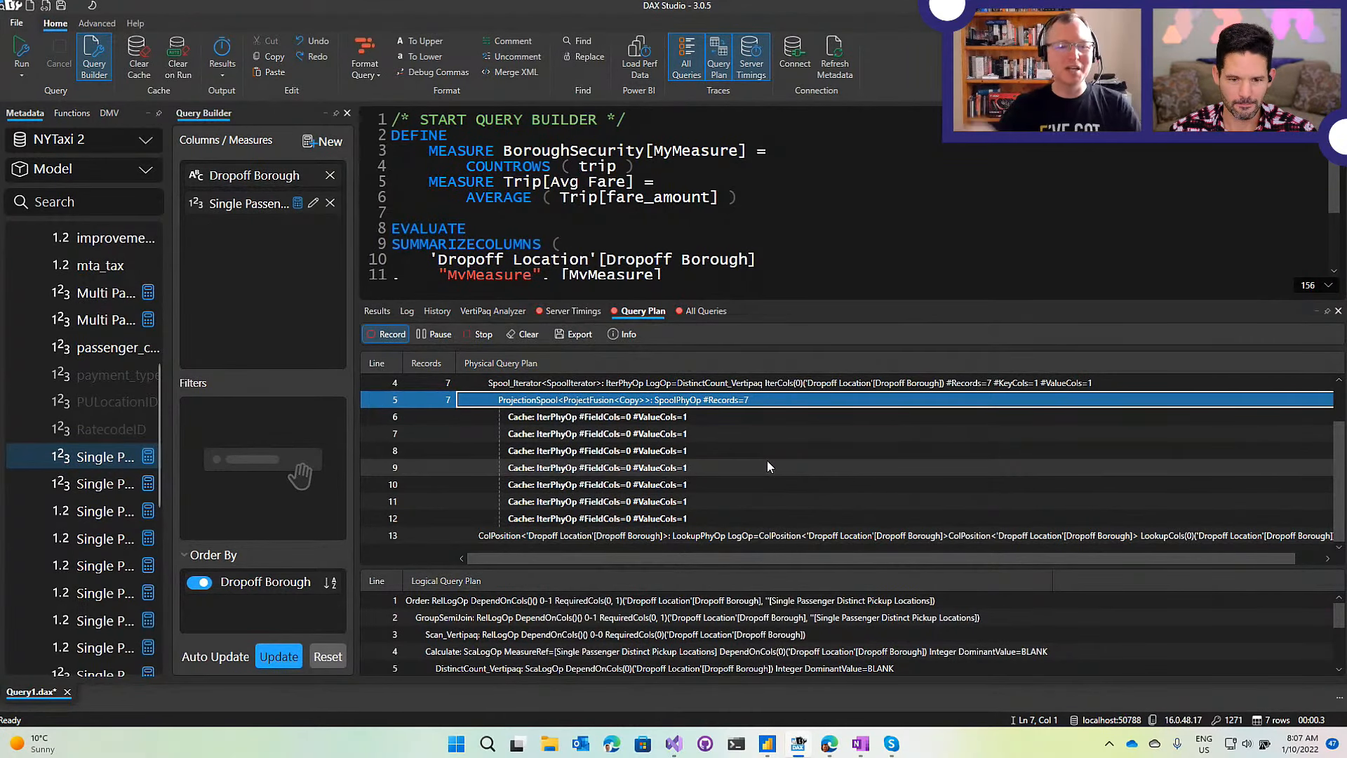
left_click(484, 382)
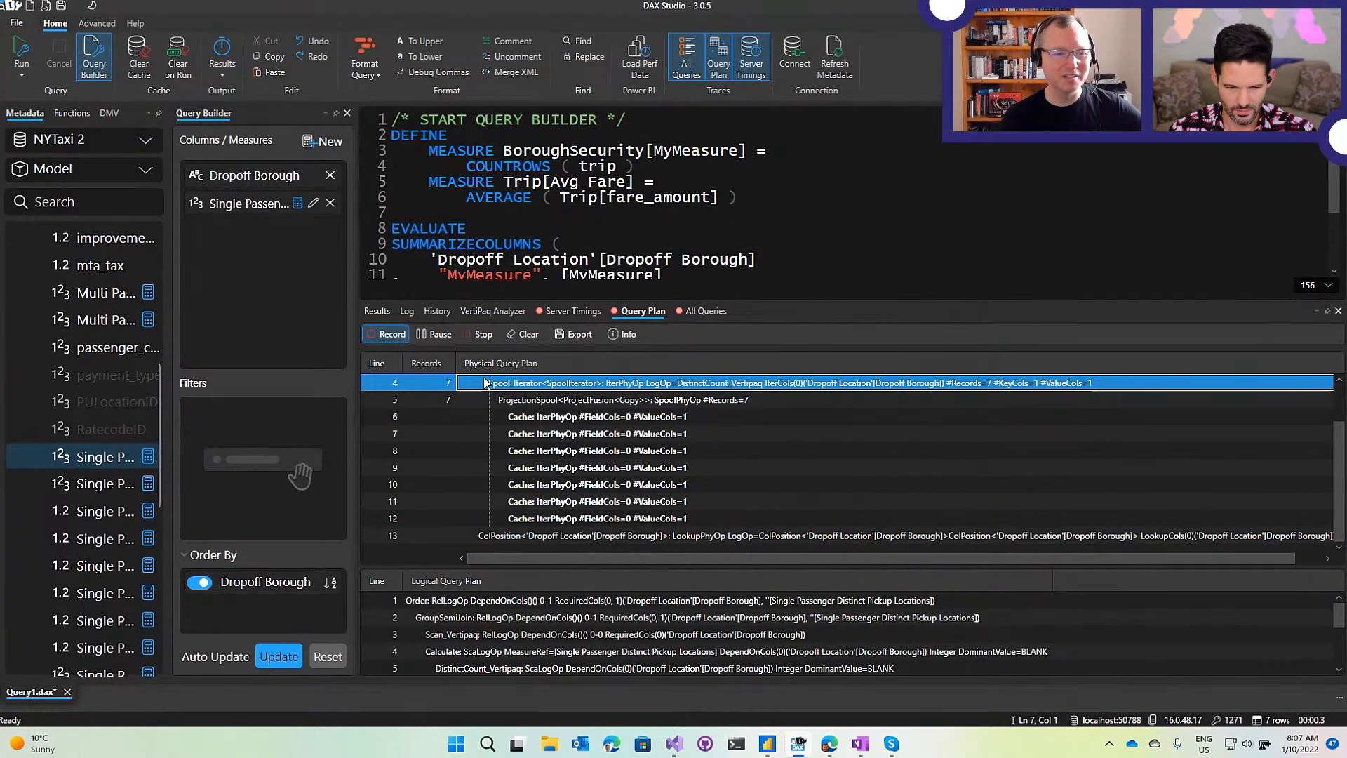
scroll(759, 453, "up", 1)
scroll(759, 453, "down", 1)
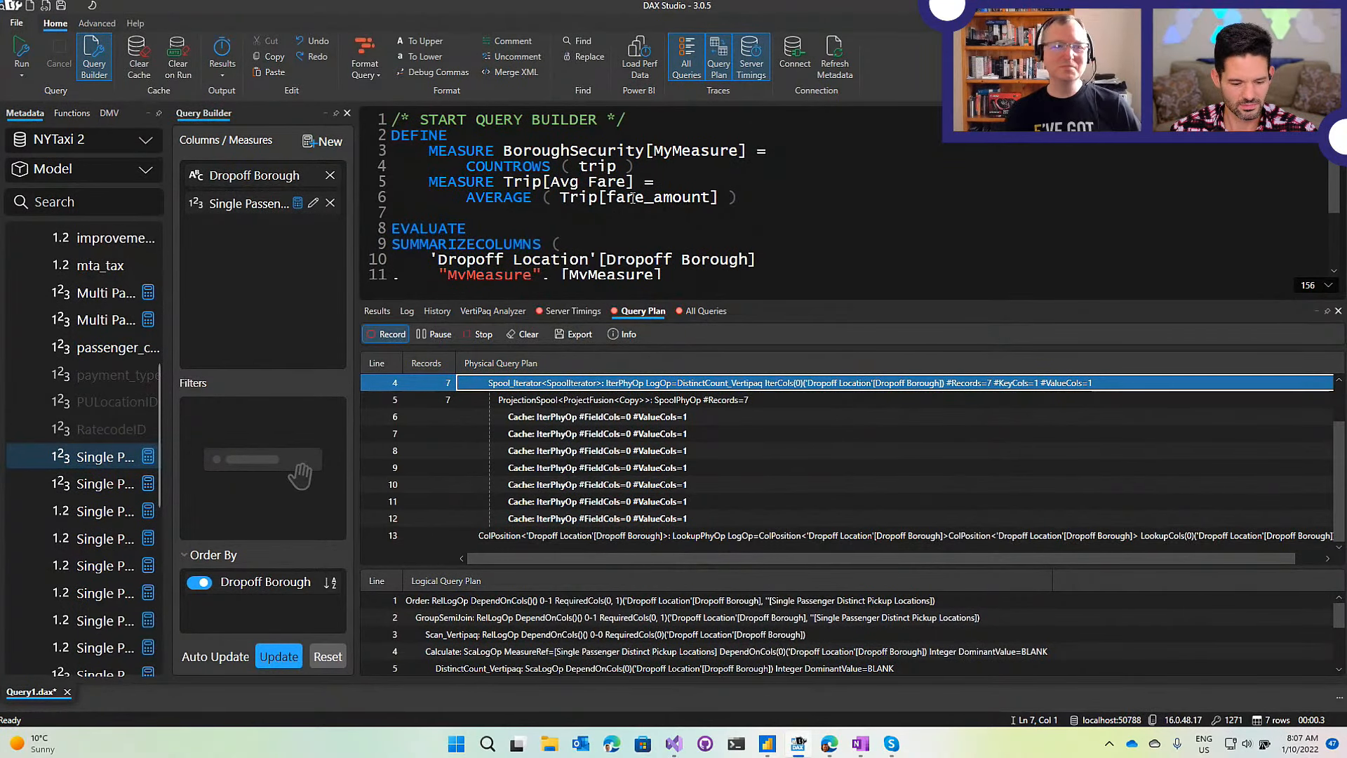
Enlarge the query editor and switch off the Server Timings, Query Plan and All Queries traces.
left_click(701, 182)
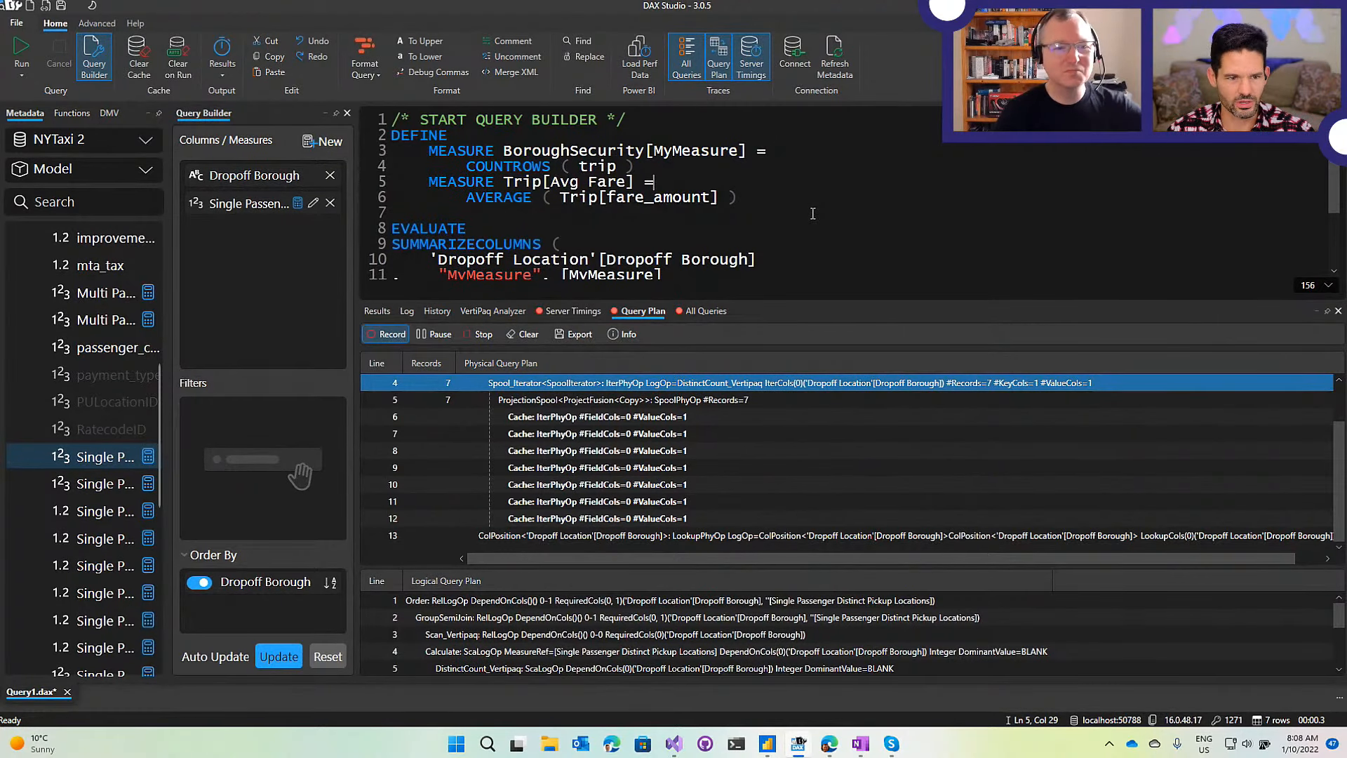
left_click_drag(827, 302, 833, 352)
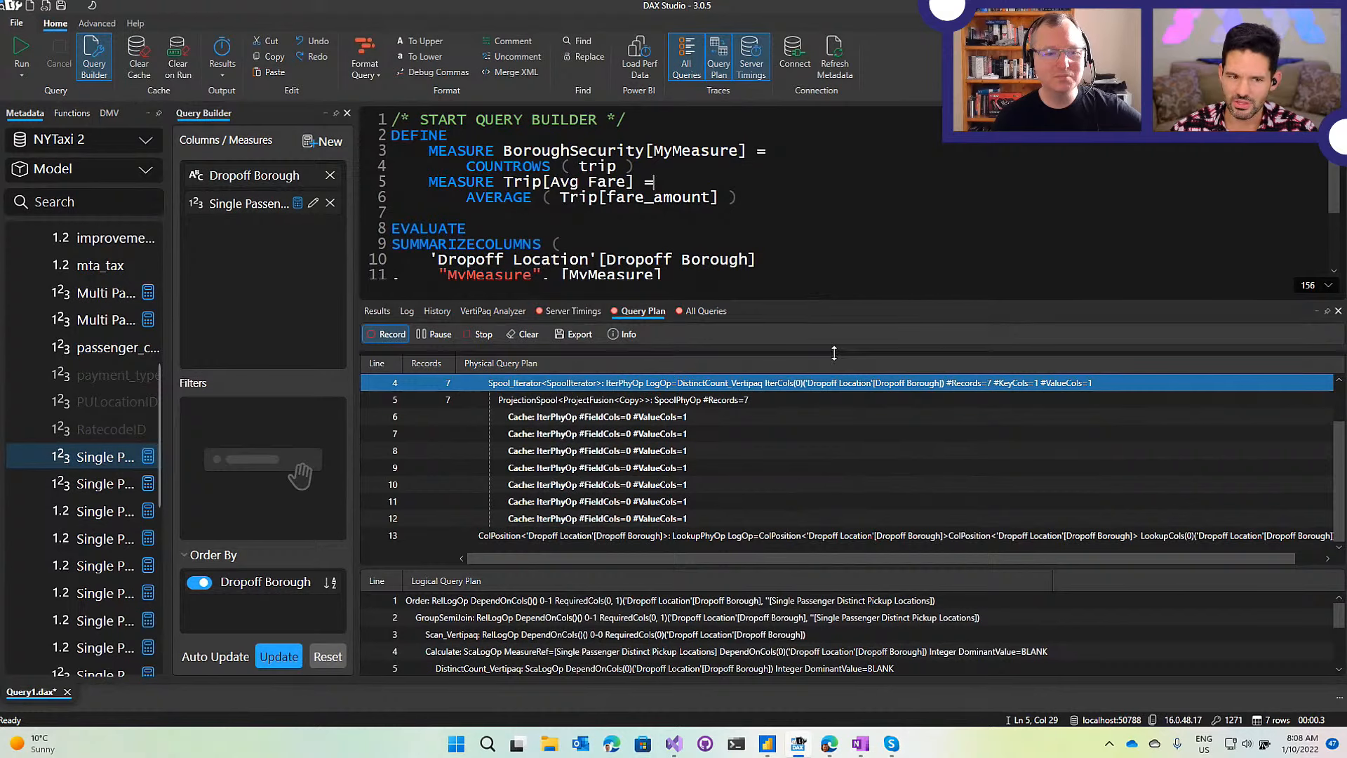
left_click(758, 54)
left_click(719, 58)
left_click(693, 59)
Resize the editor and logical plan panes to show the whole query, then show Advanced tools.
left_click(834, 189)
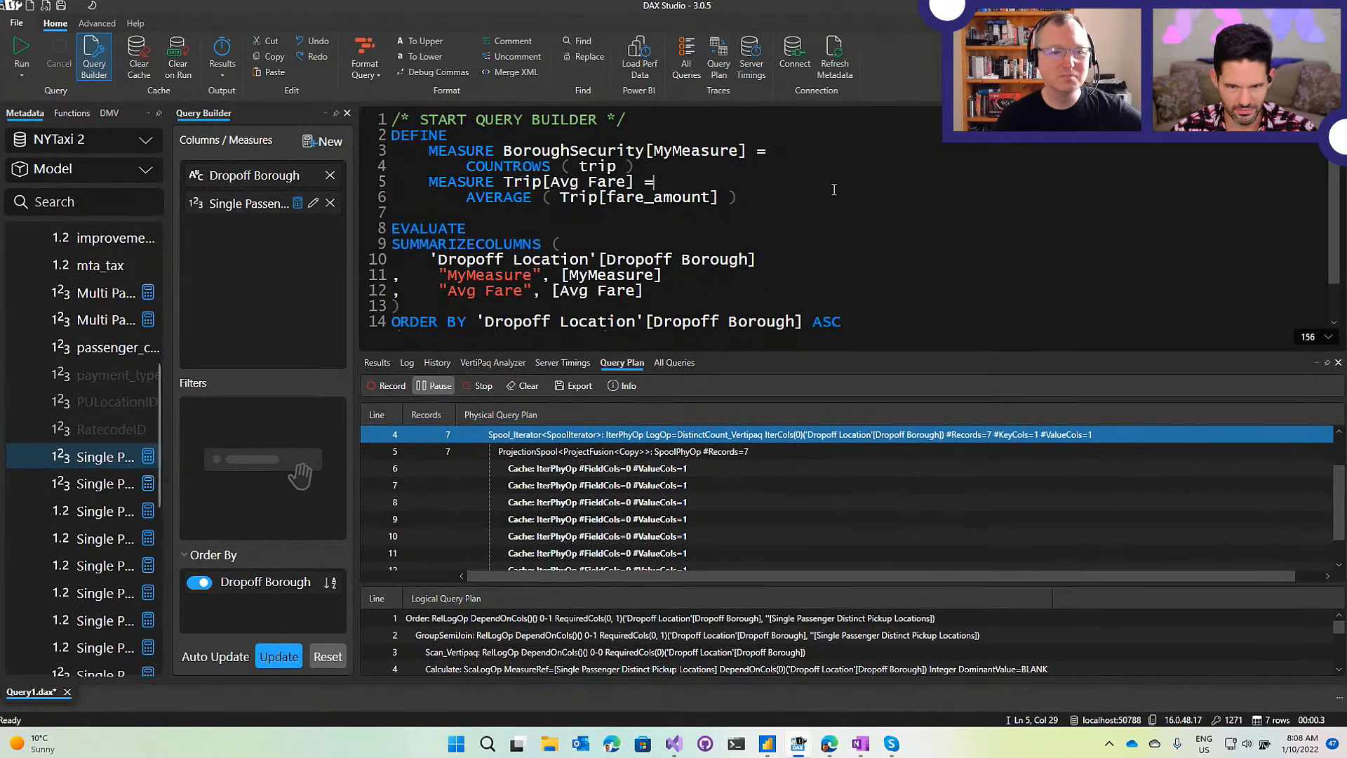
left_click_drag(725, 348, 724, 383)
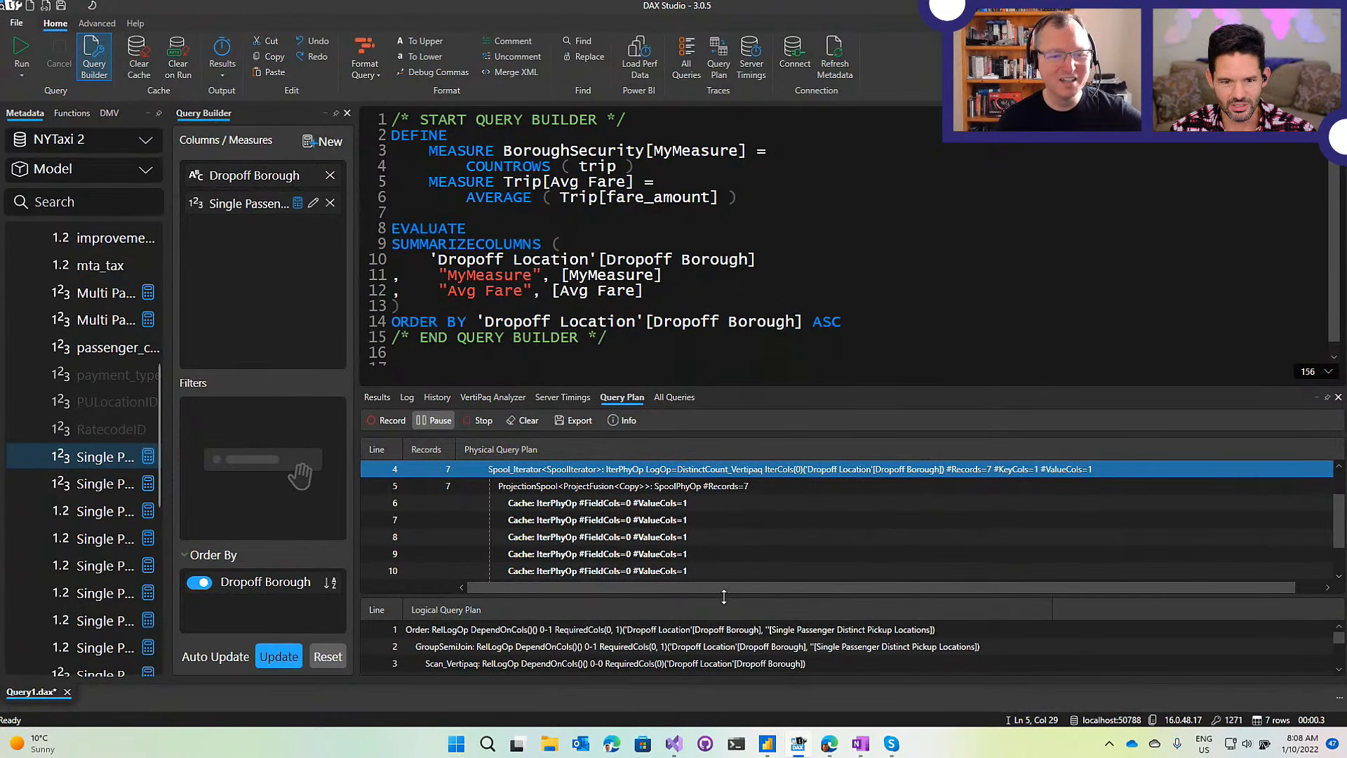
left_click_drag(722, 596, 721, 566)
left_click_drag(622, 341, 653, 183)
left_click(896, 195)
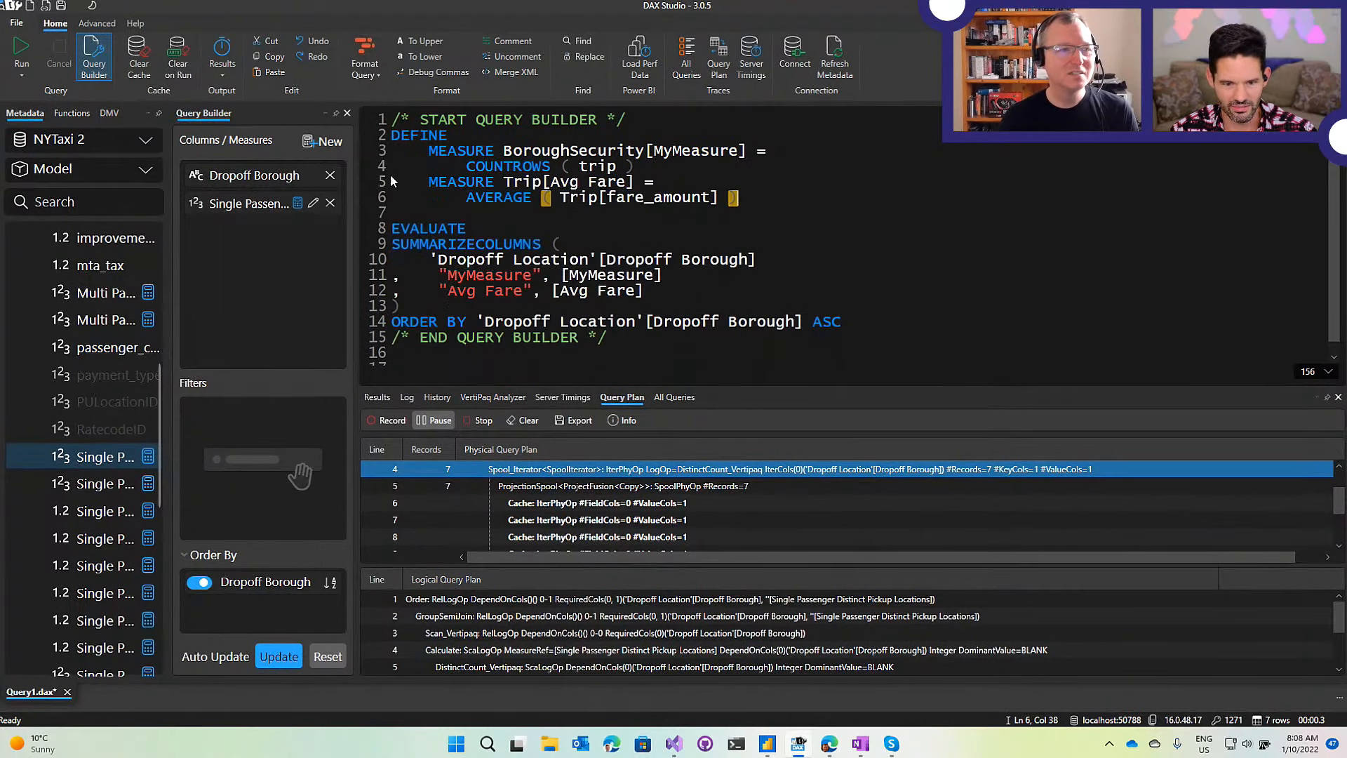
left_click(114, 22)
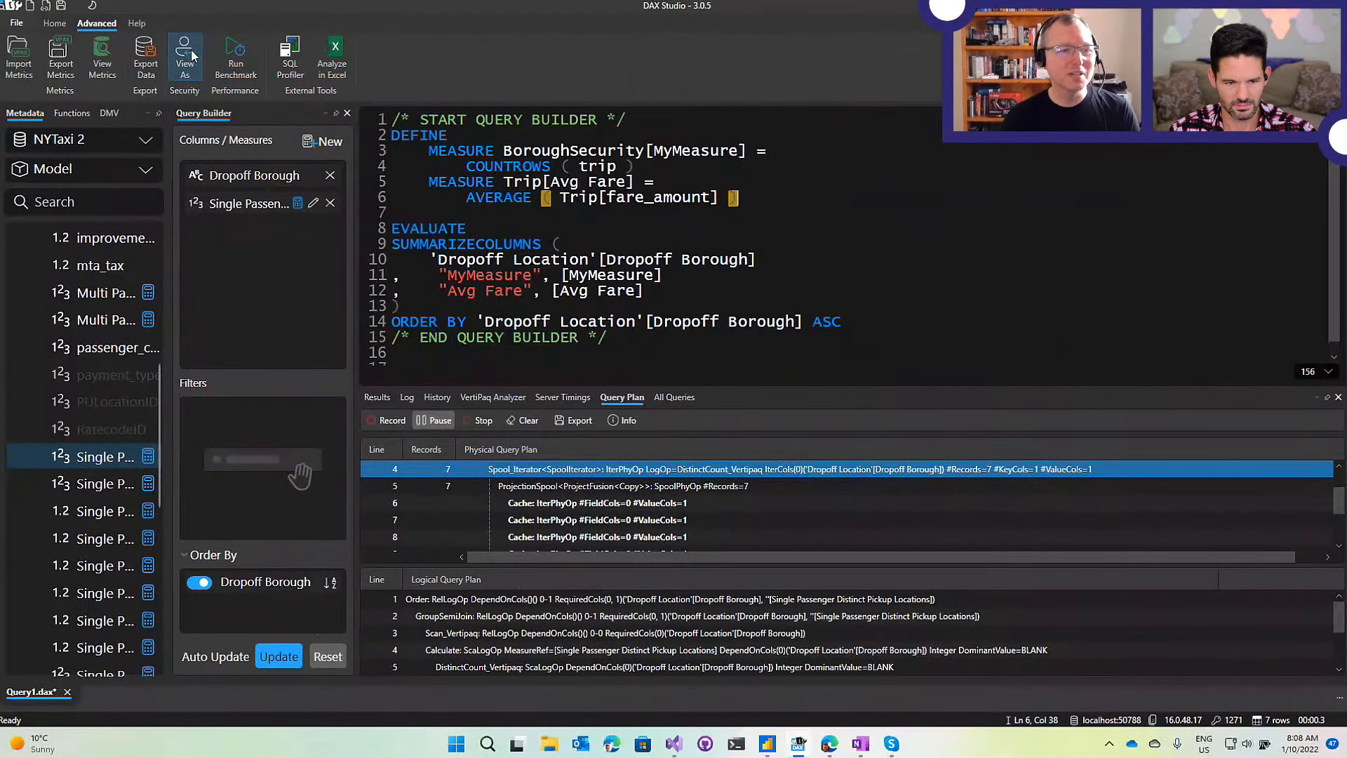
Open DAX Studio's View As settings, then bring the NYTaxi 2 report in Power BI Desktop forward.
left_click(185, 57)
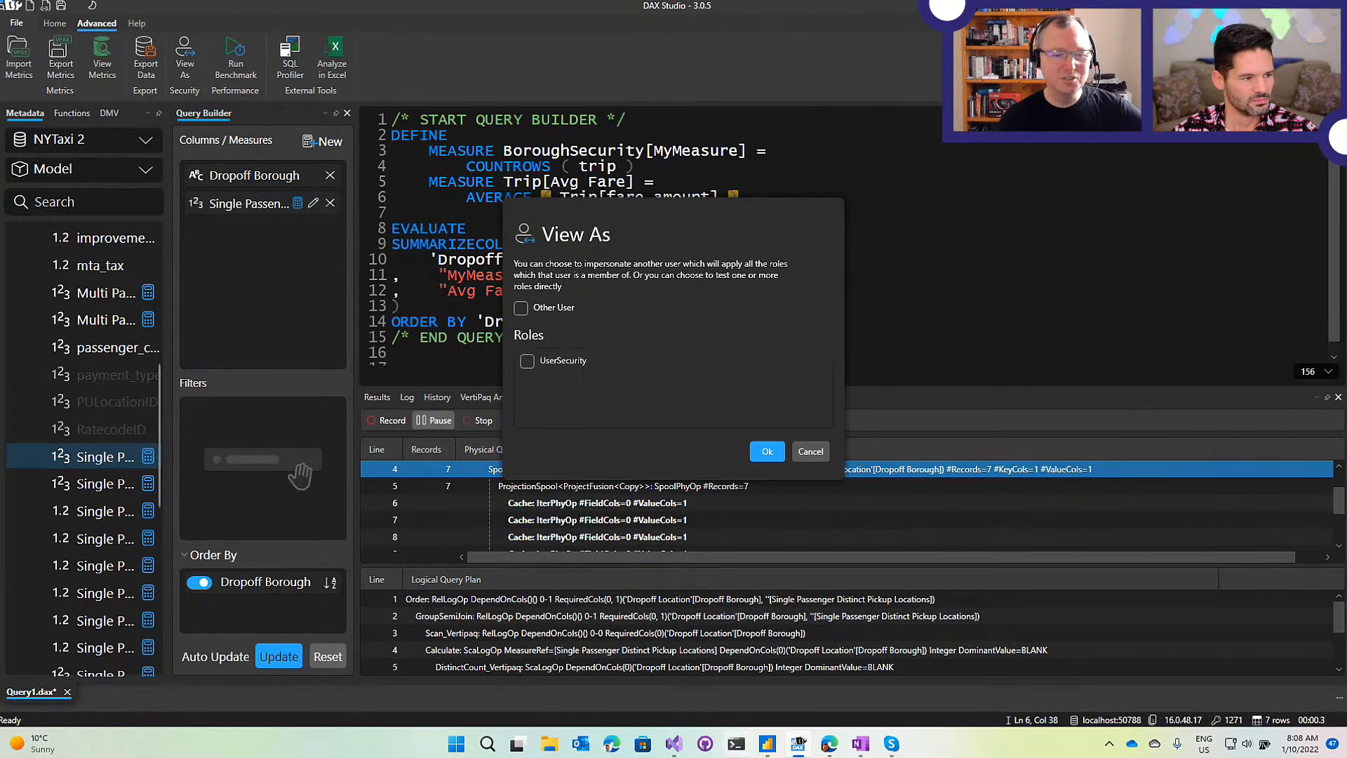
left_click(767, 745)
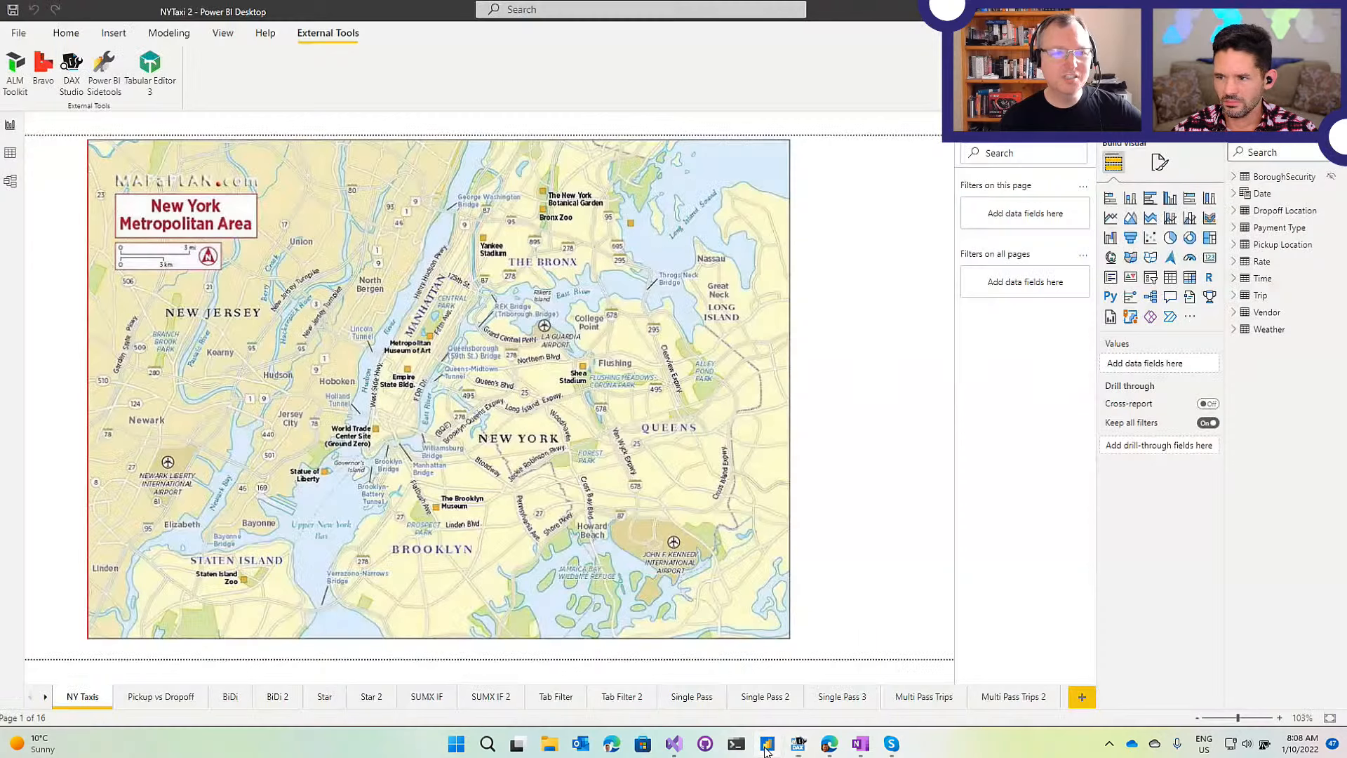
Review the UserSecurity role's USERPRINCIPALNAME() filter on BoroughSecurity in Manage roles, then cancel unchanged.
left_click(169, 33)
left_click(332, 71)
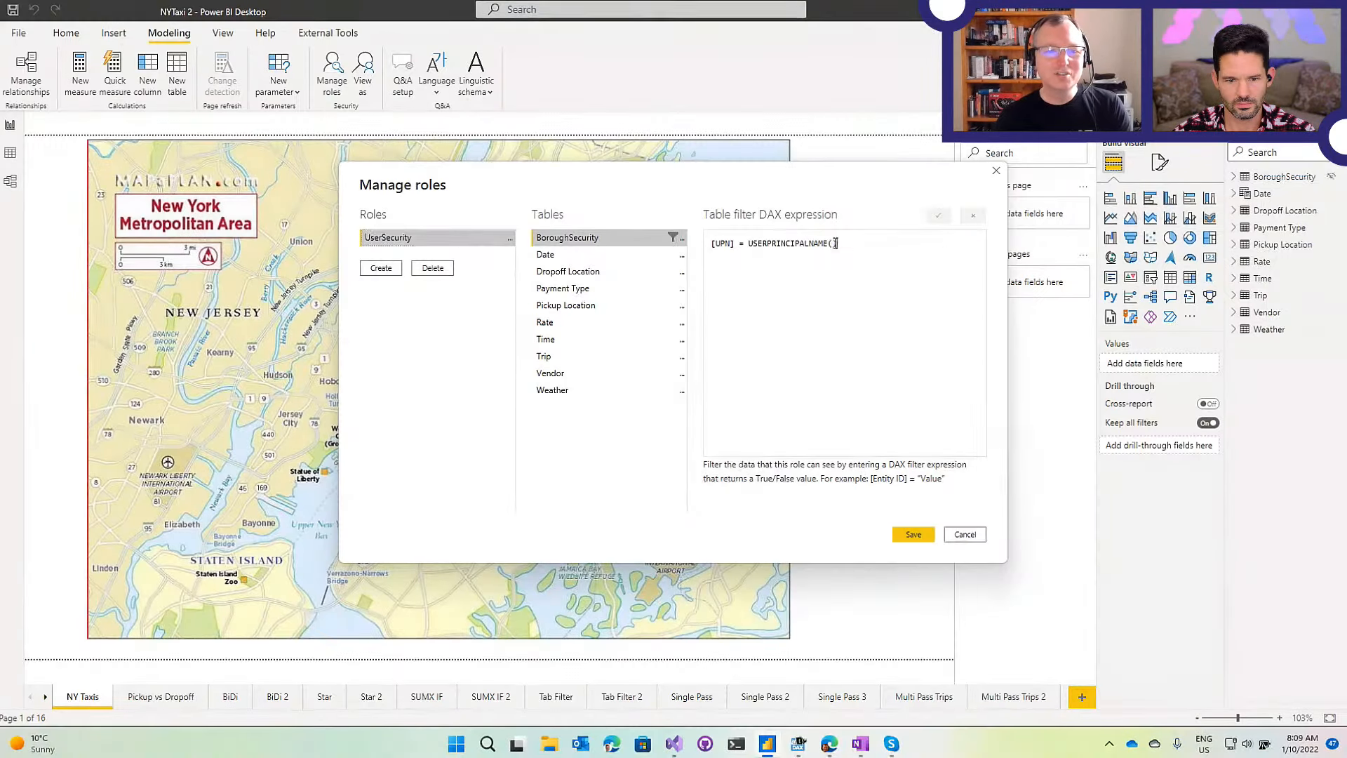
left_click_drag(1083, 250, 897, 264)
left_click(965, 534)
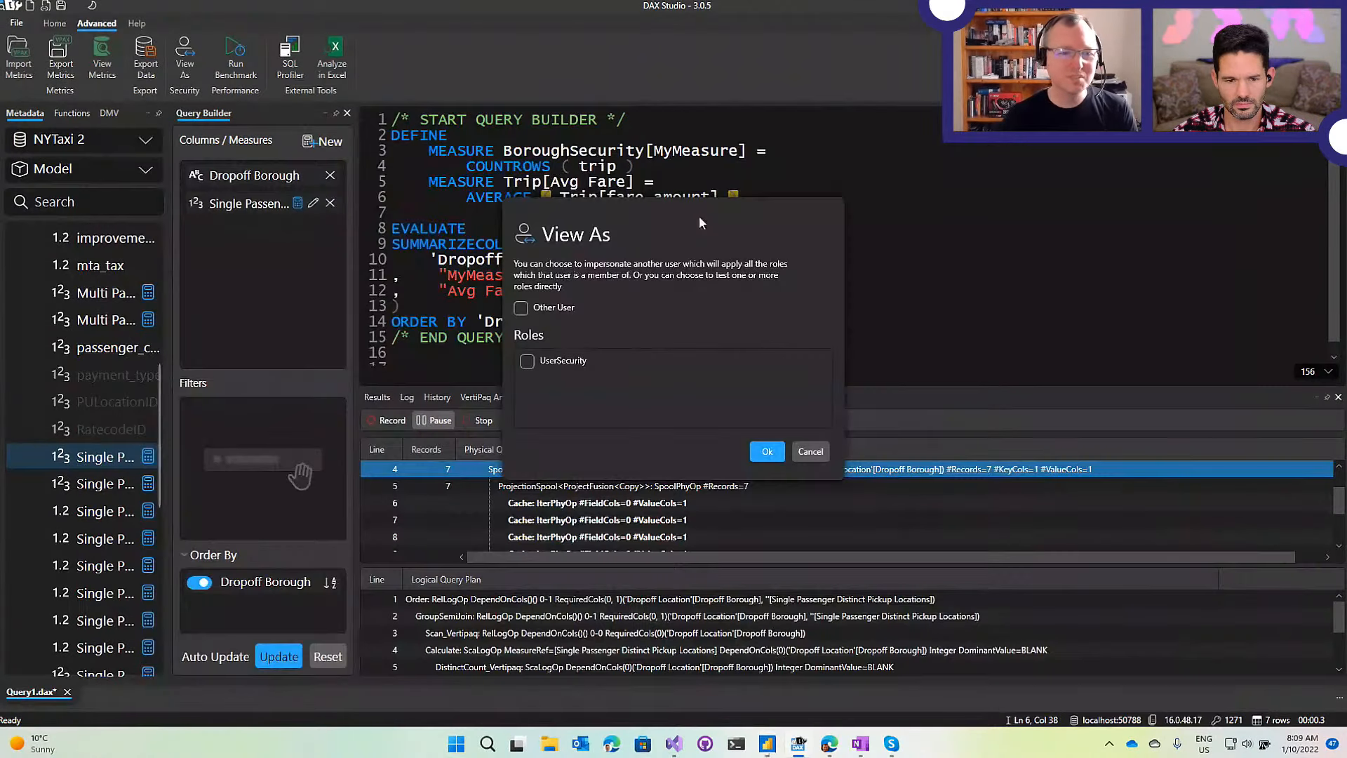
Tick the UserSecurity role and Other User, and enter the user's e-mail address as username.
left_click(532, 362)
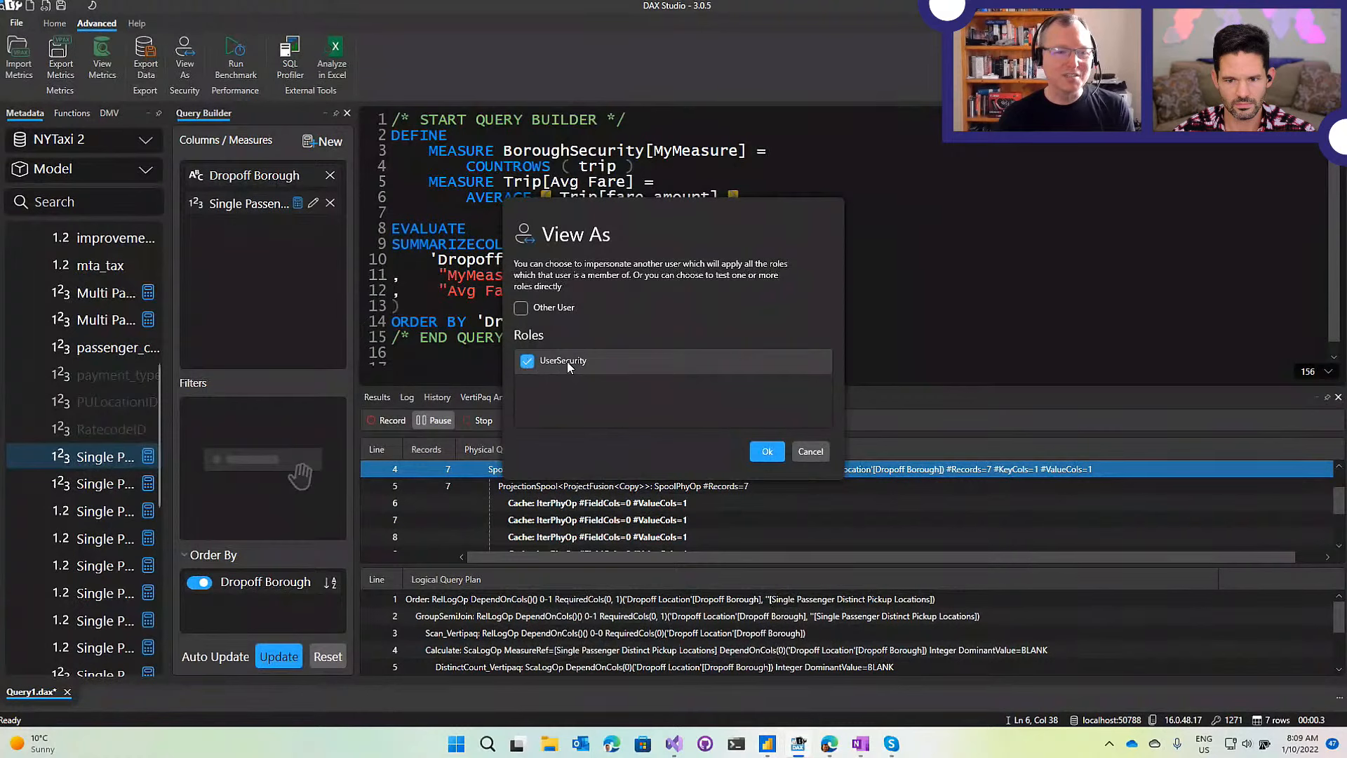
left_click(521, 309)
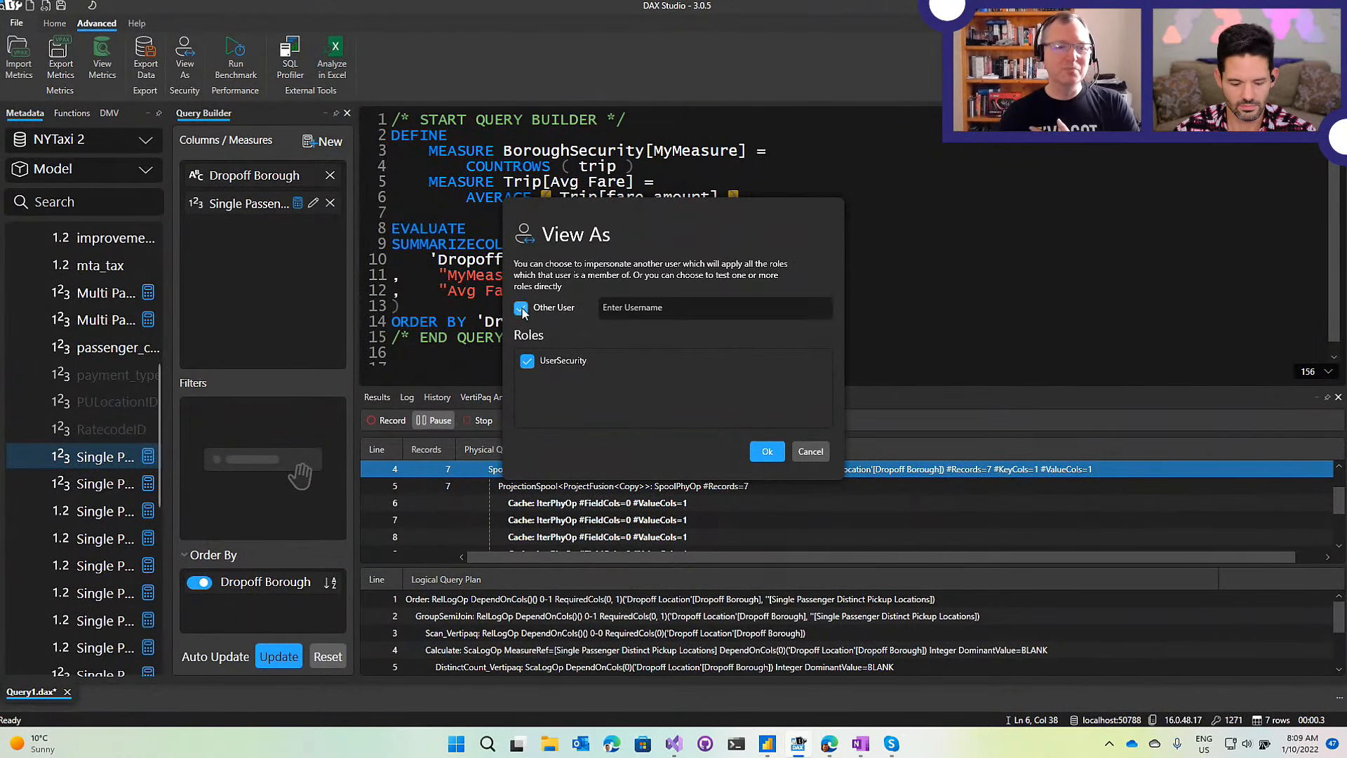
left_click(618, 309)
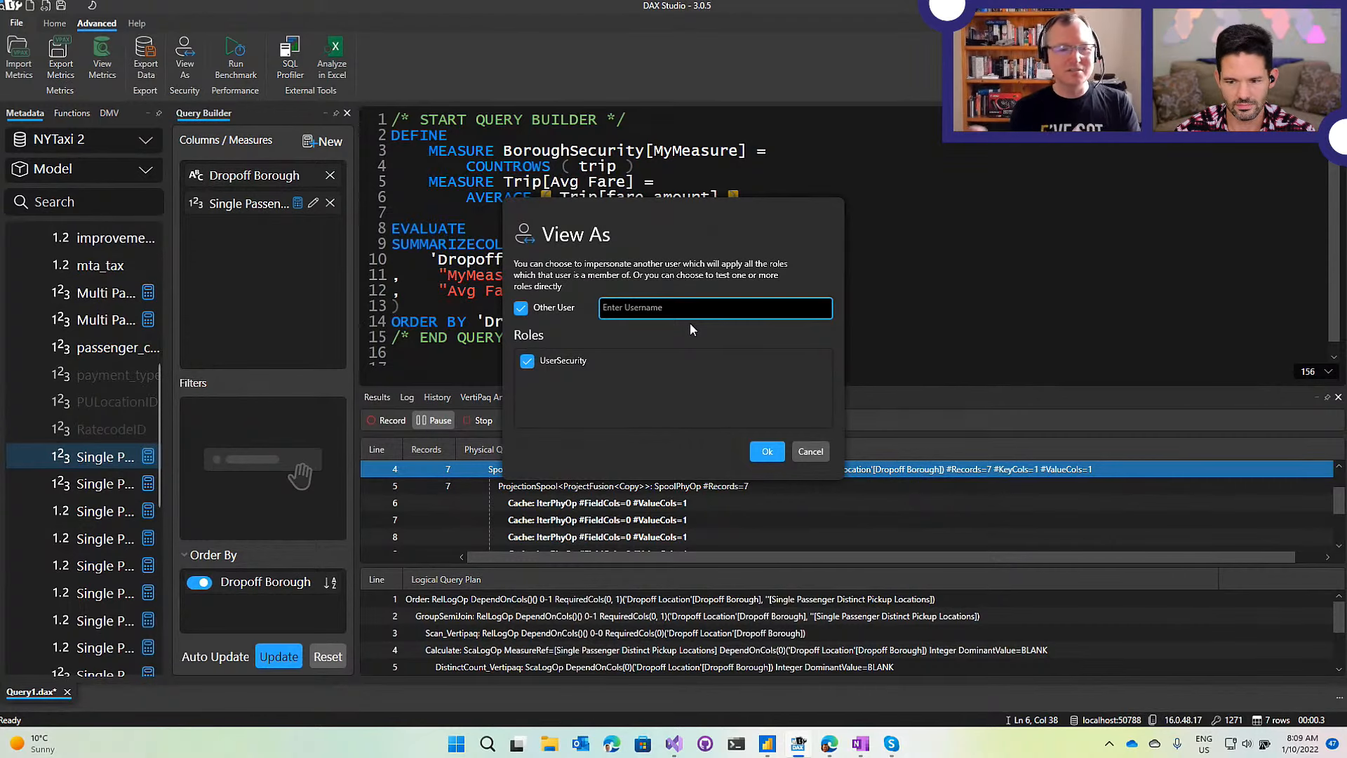
type("r")
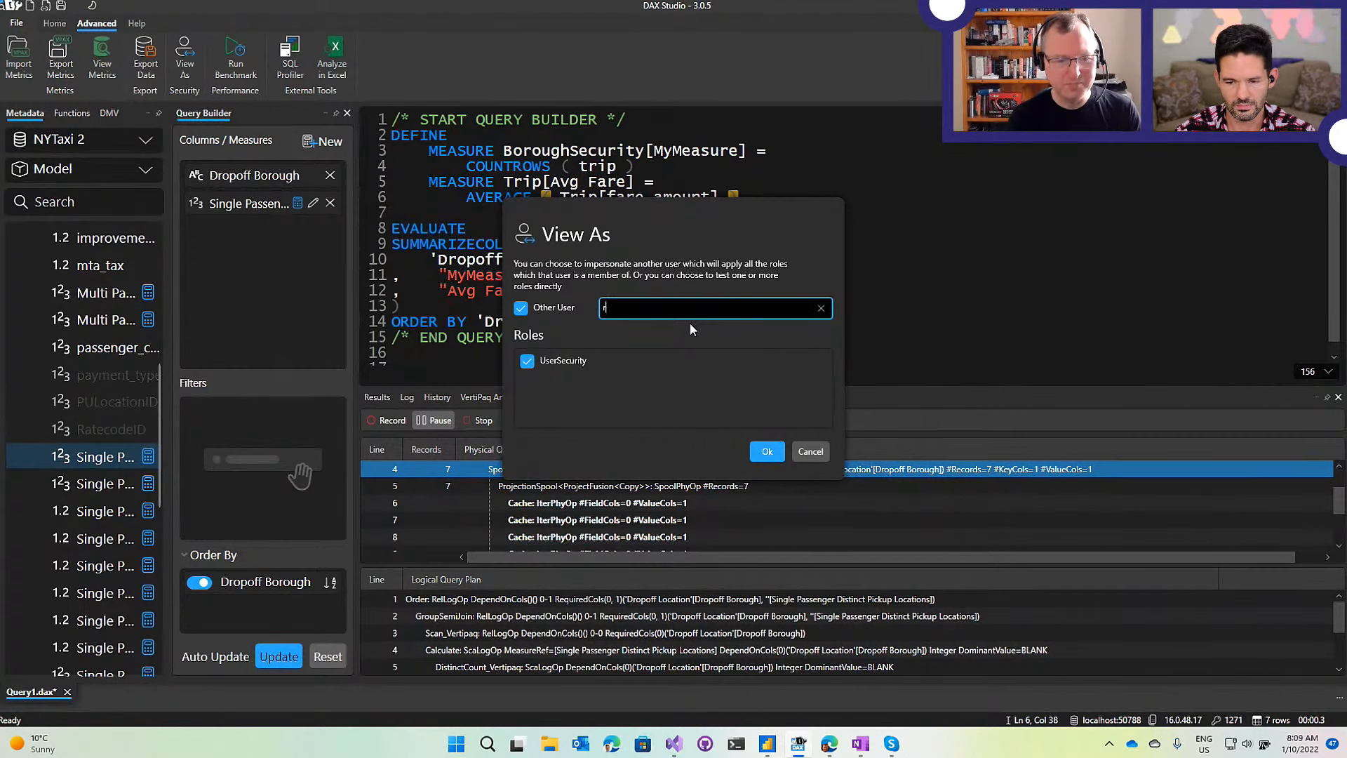
type("eid@")
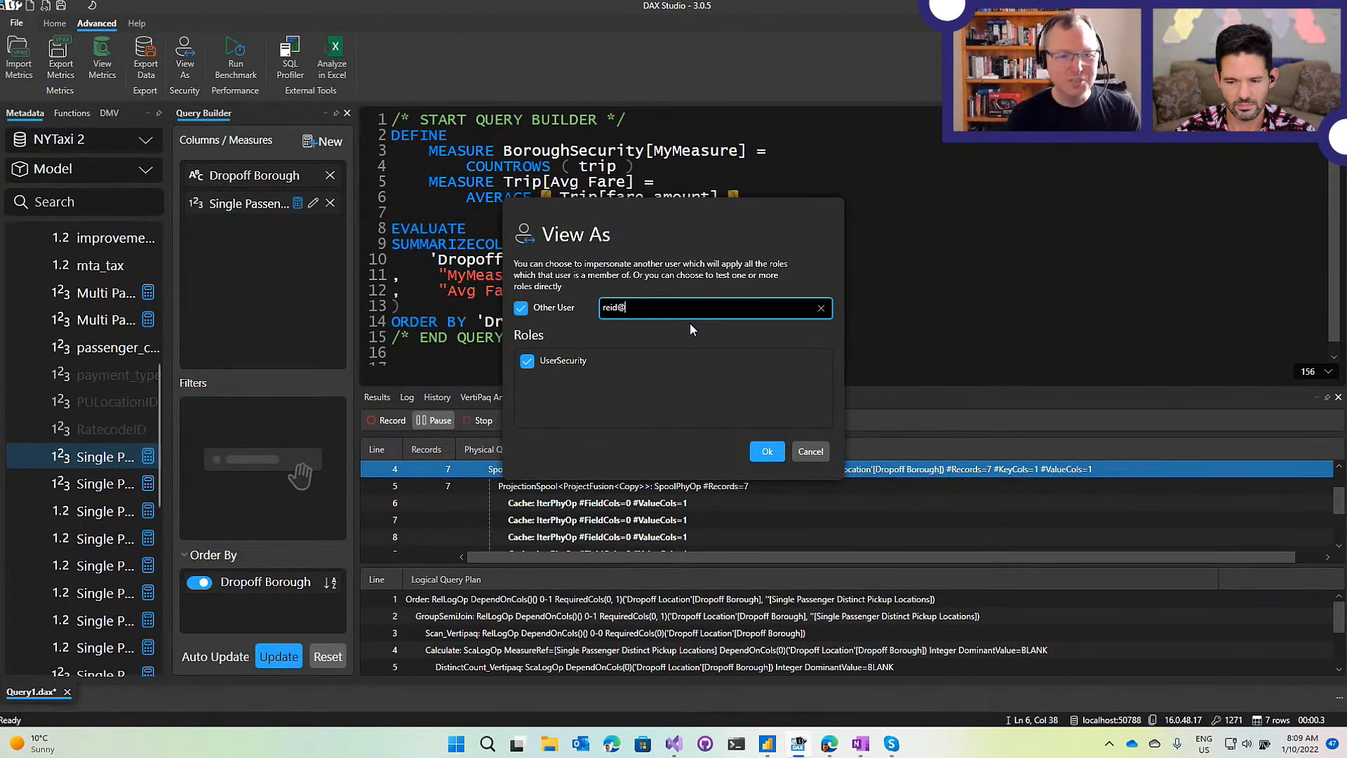
type("contoso.com")
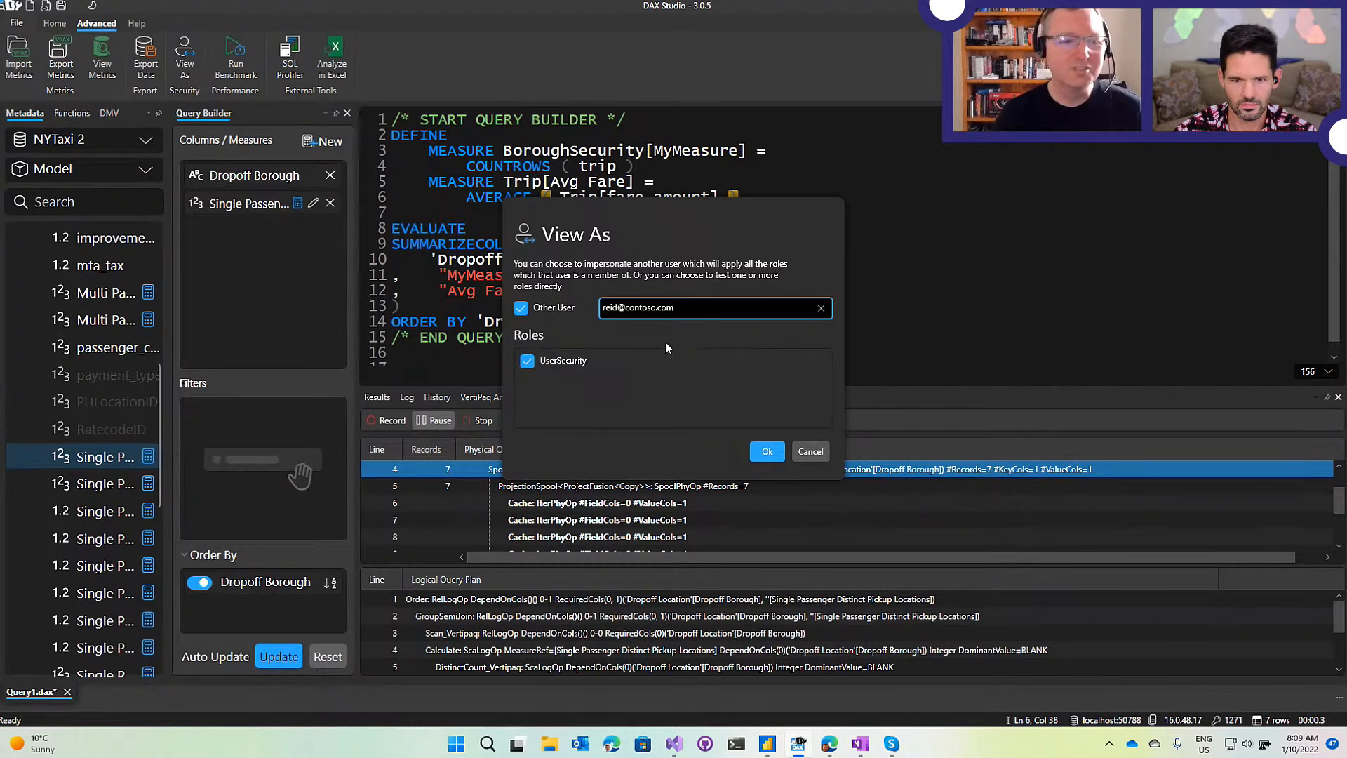
Confirm View As and show the MyMeasure and Avg Fare results per Dropoff Borough.
left_click(767, 451)
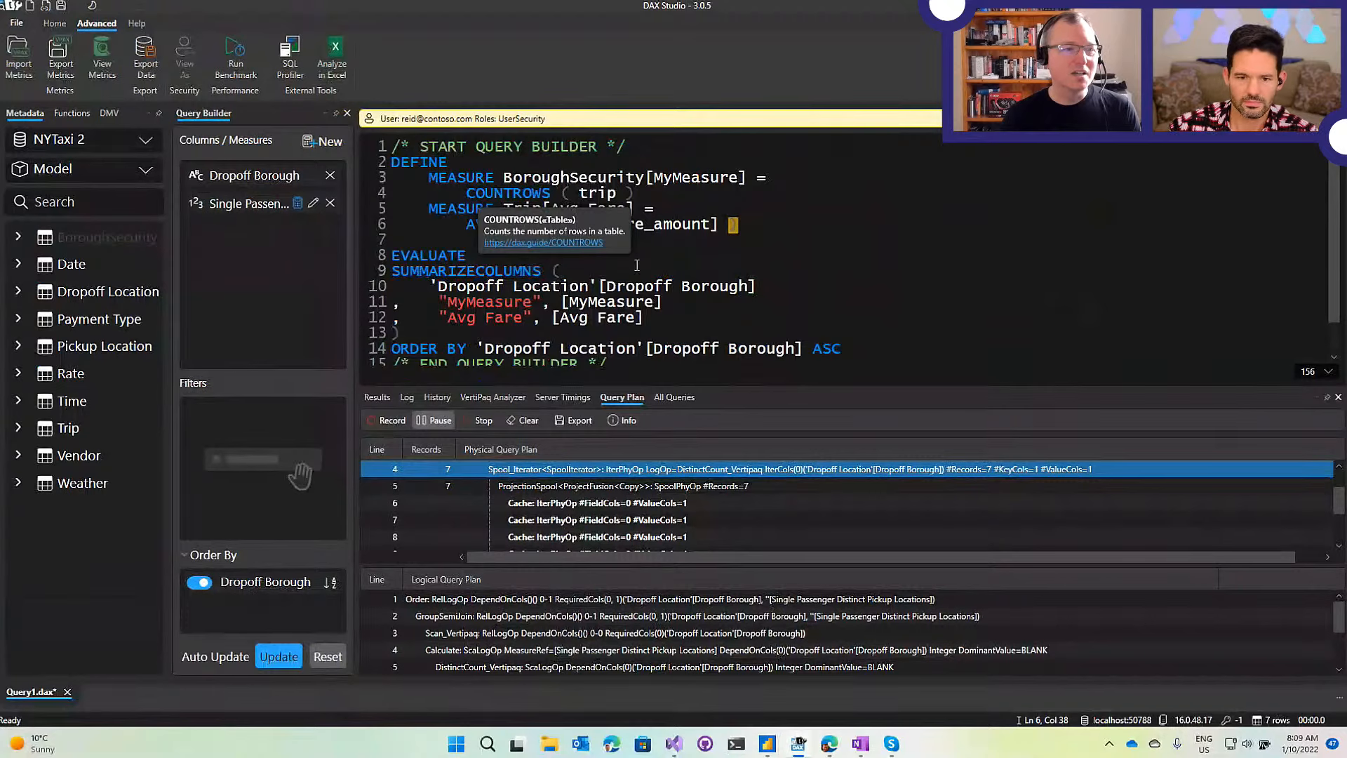
left_click(377, 398)
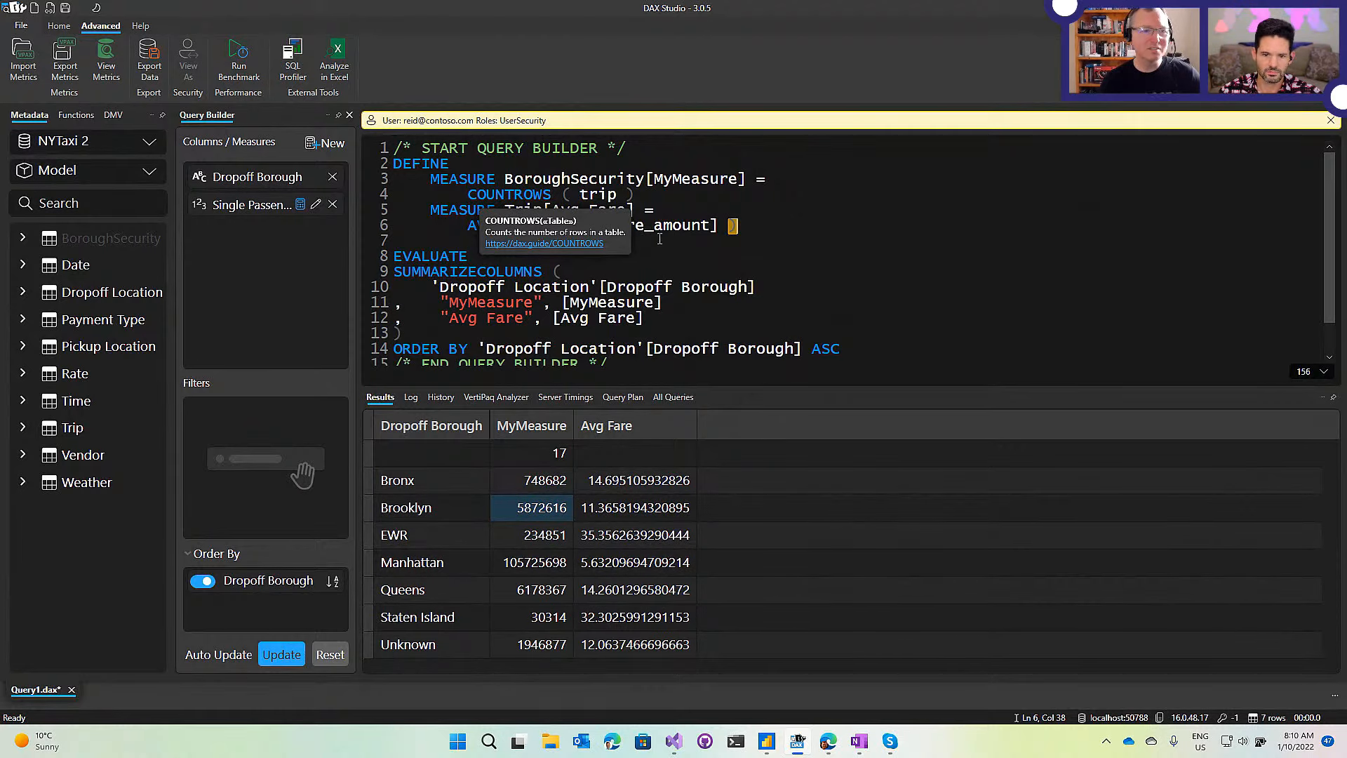
left_click(788, 242)
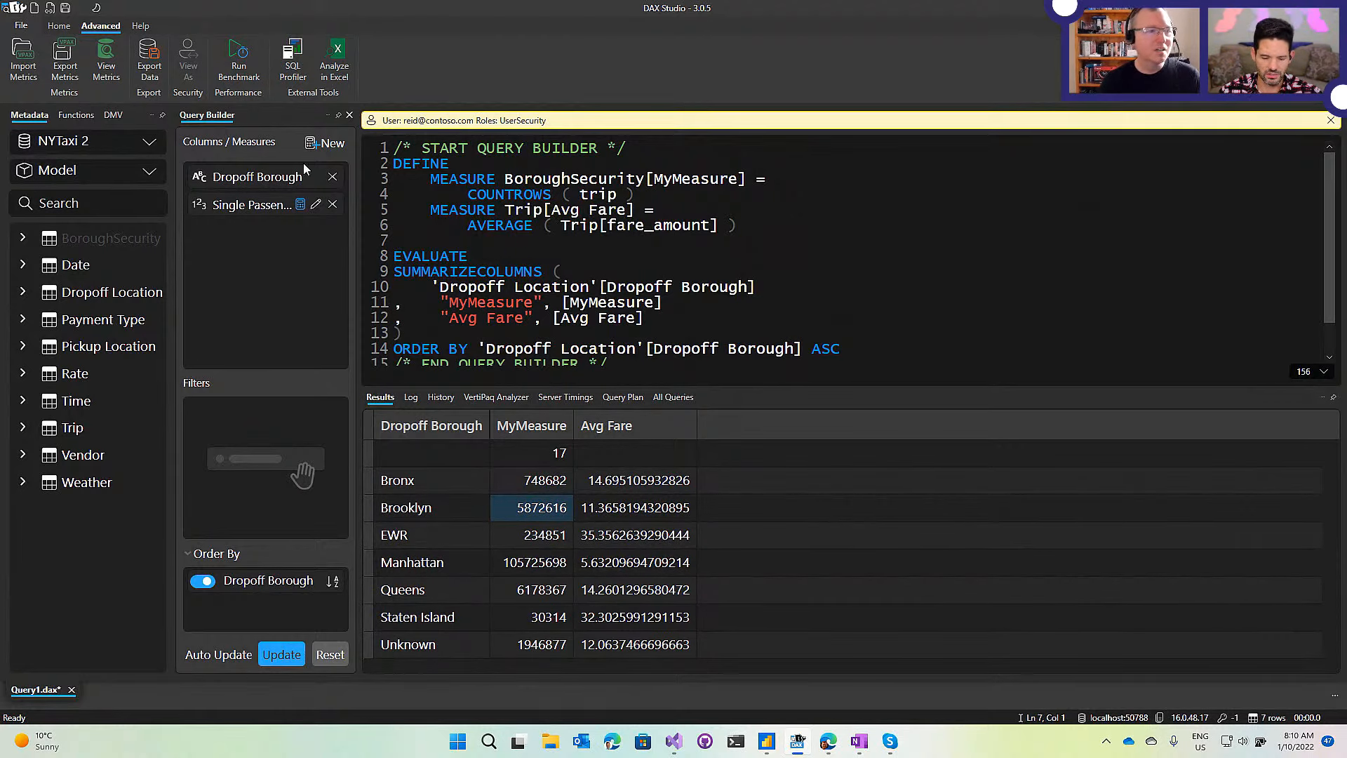
left_click(54, 28)
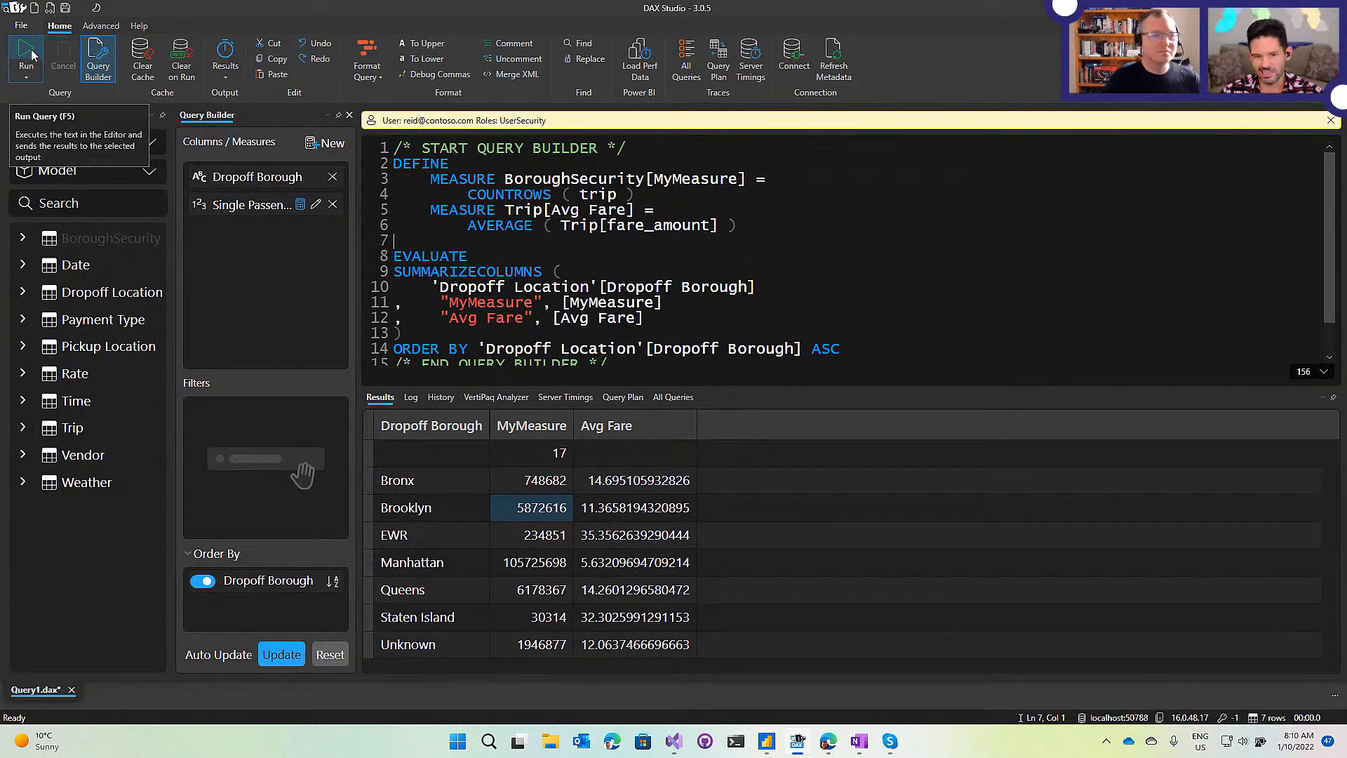
Enable Server Timings and view the secured run: 392 ms, 8 scans restricted to Queens.
left_click(750, 60)
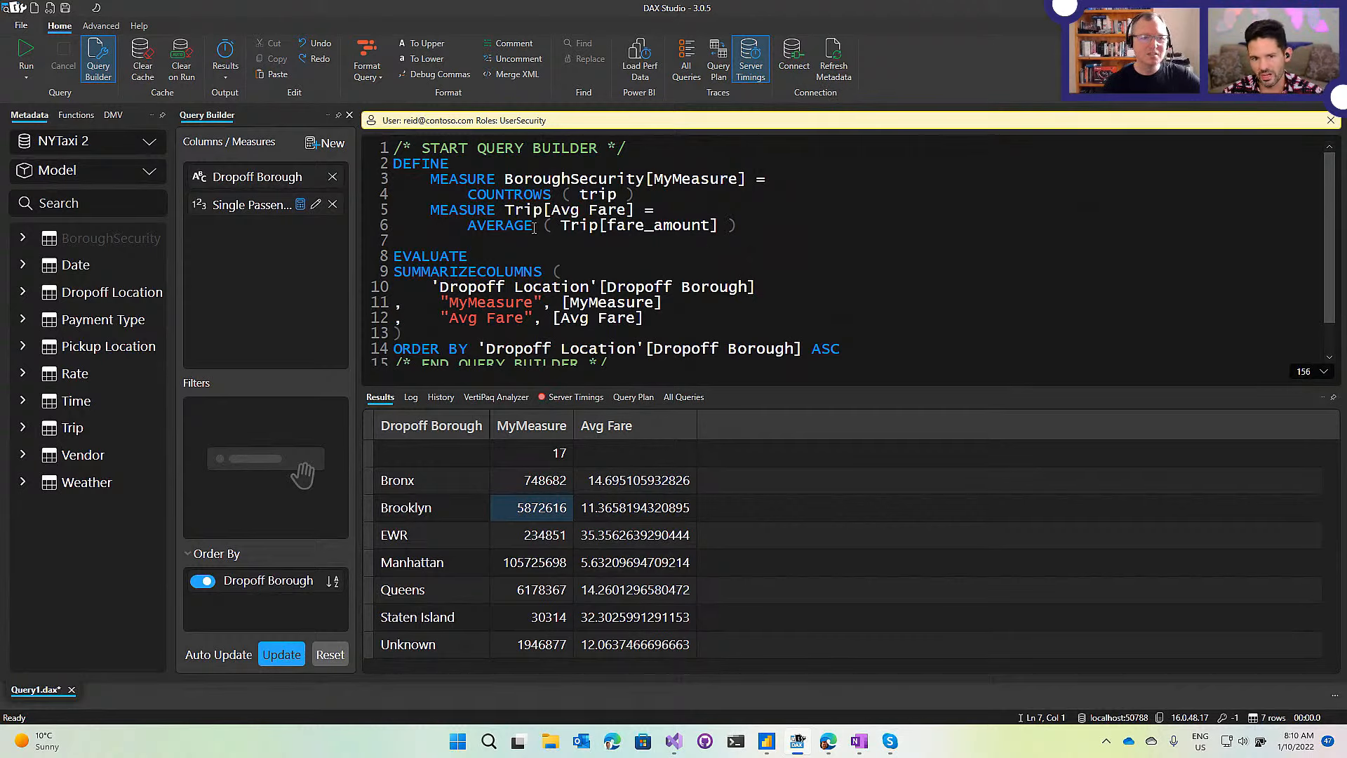
left_click(597, 167)
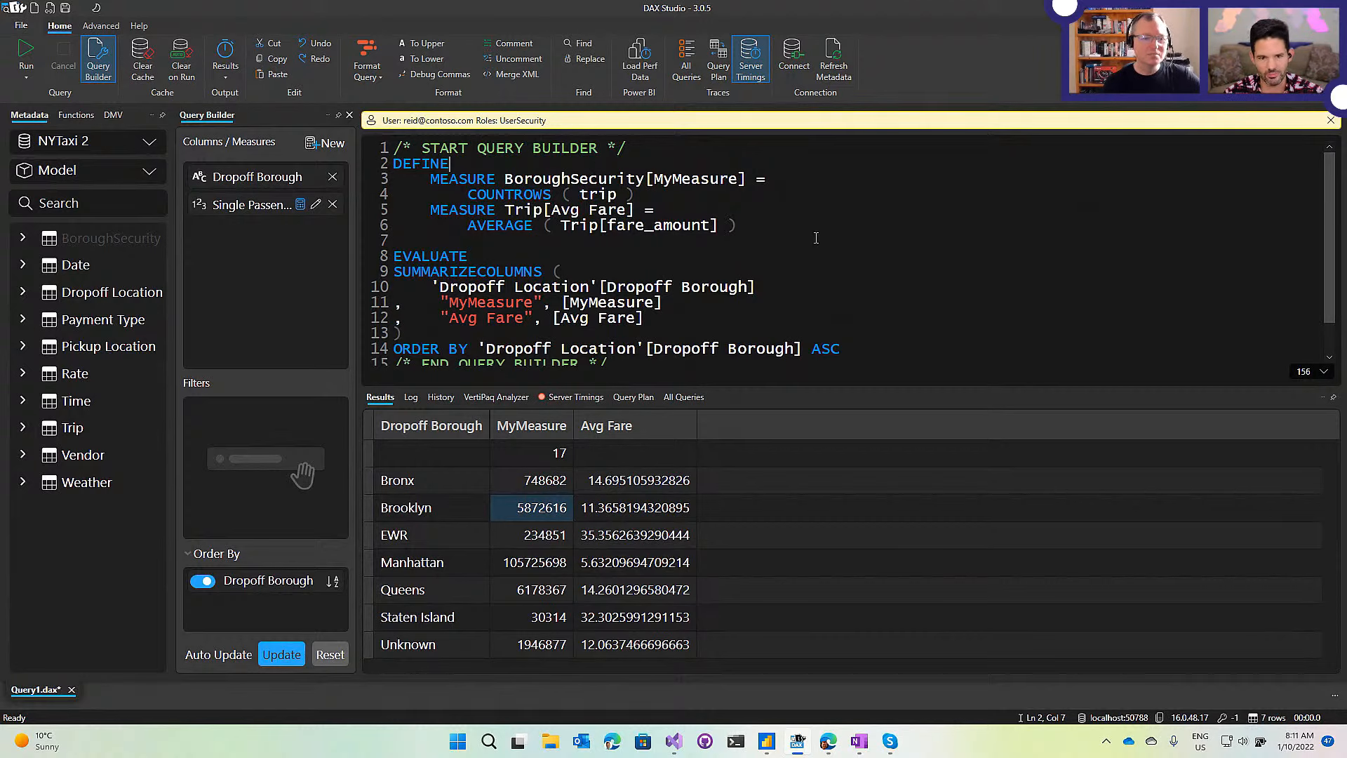
left_click(559, 398)
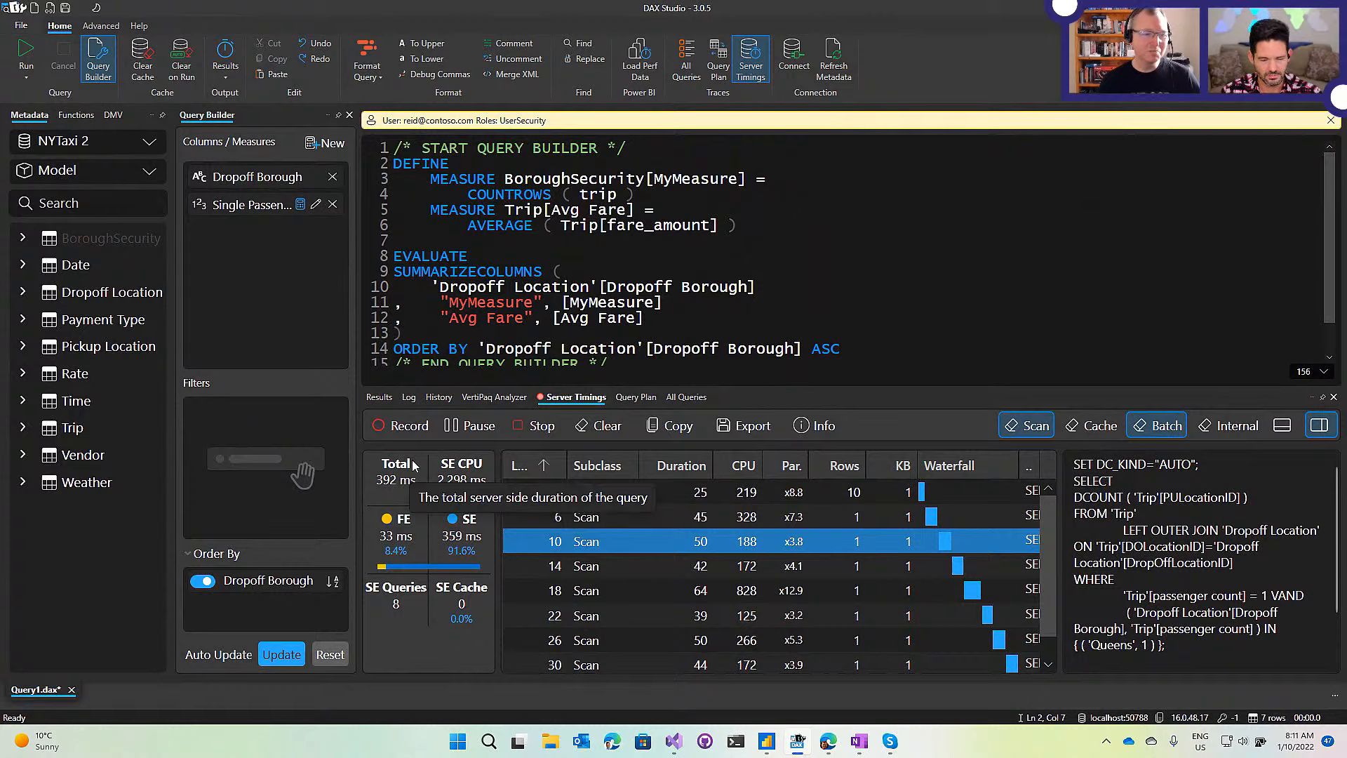
left_click(727, 225)
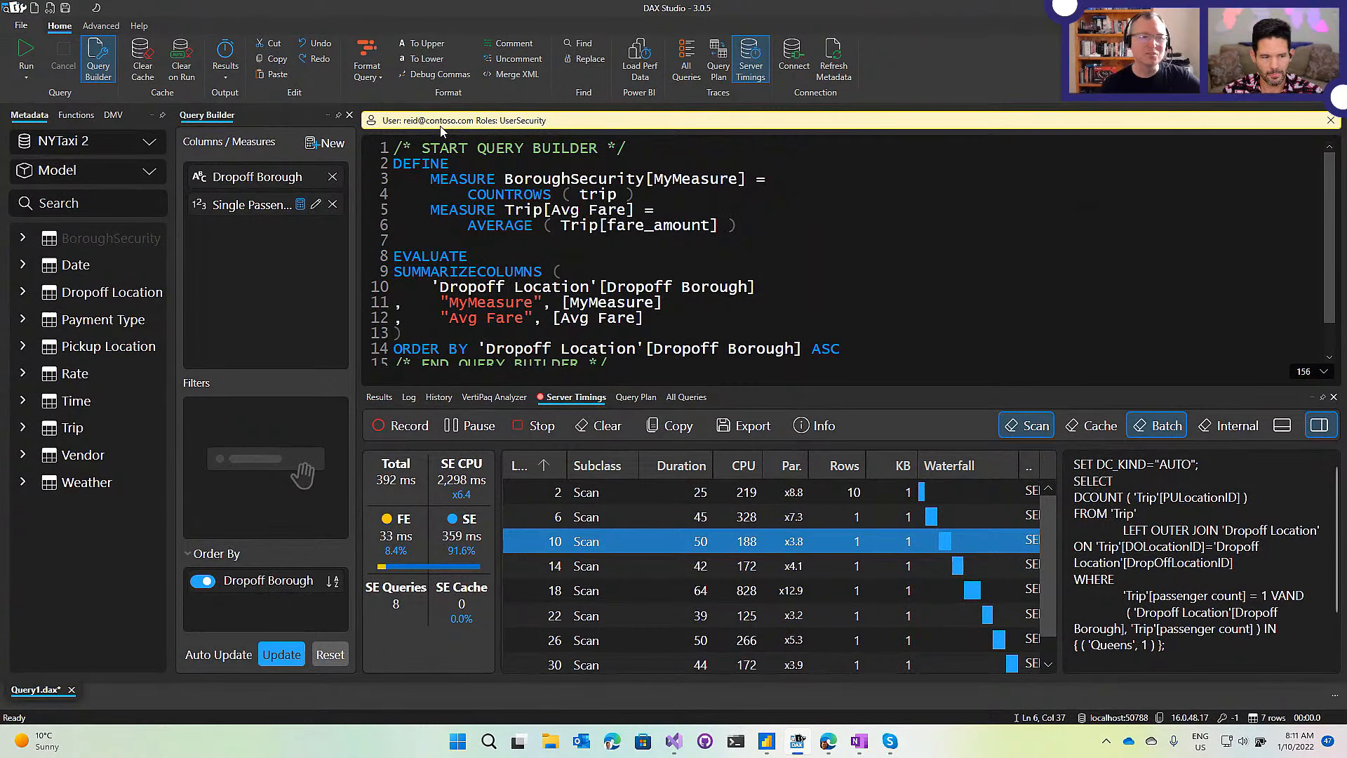
left_click(749, 223)
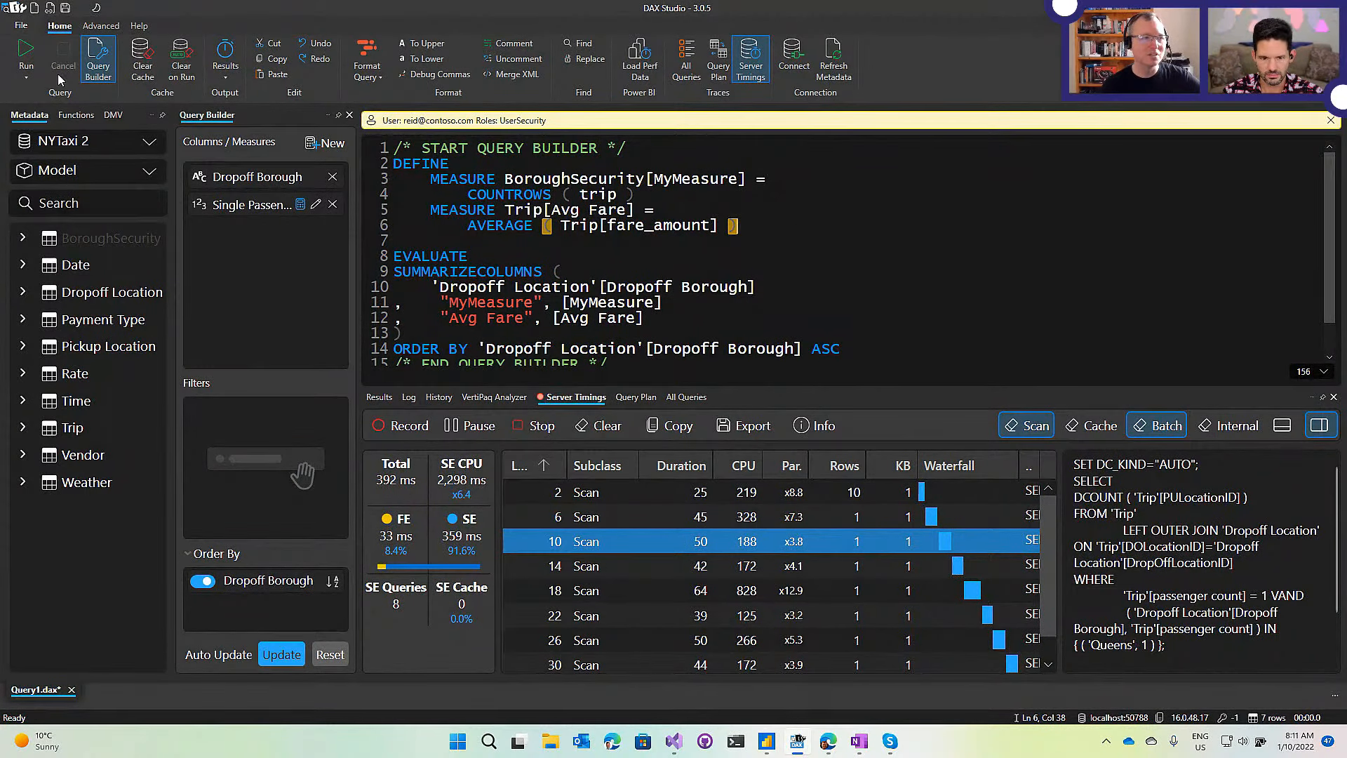
Re-run the query, turn on Clear on Run, and read the scans' storage-engine queries.
left_click(26, 48)
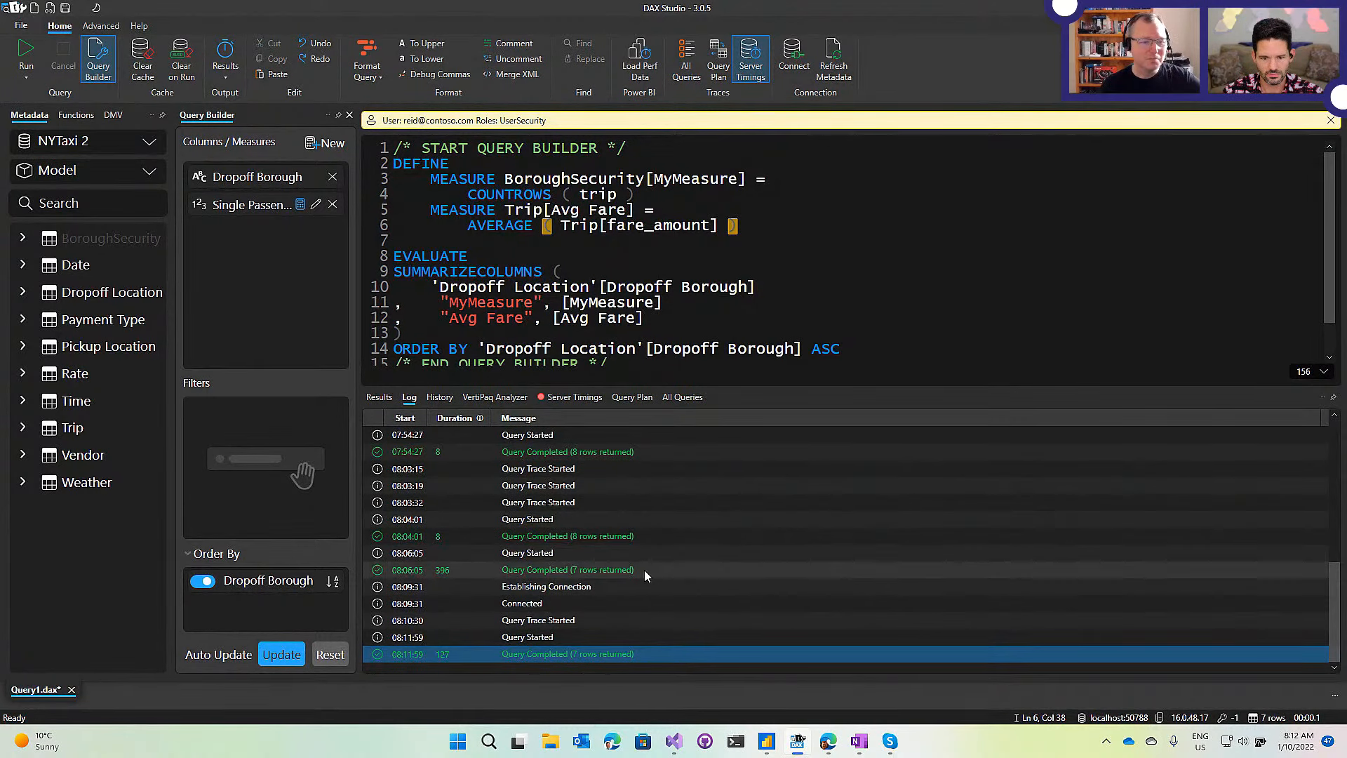
left_click(581, 398)
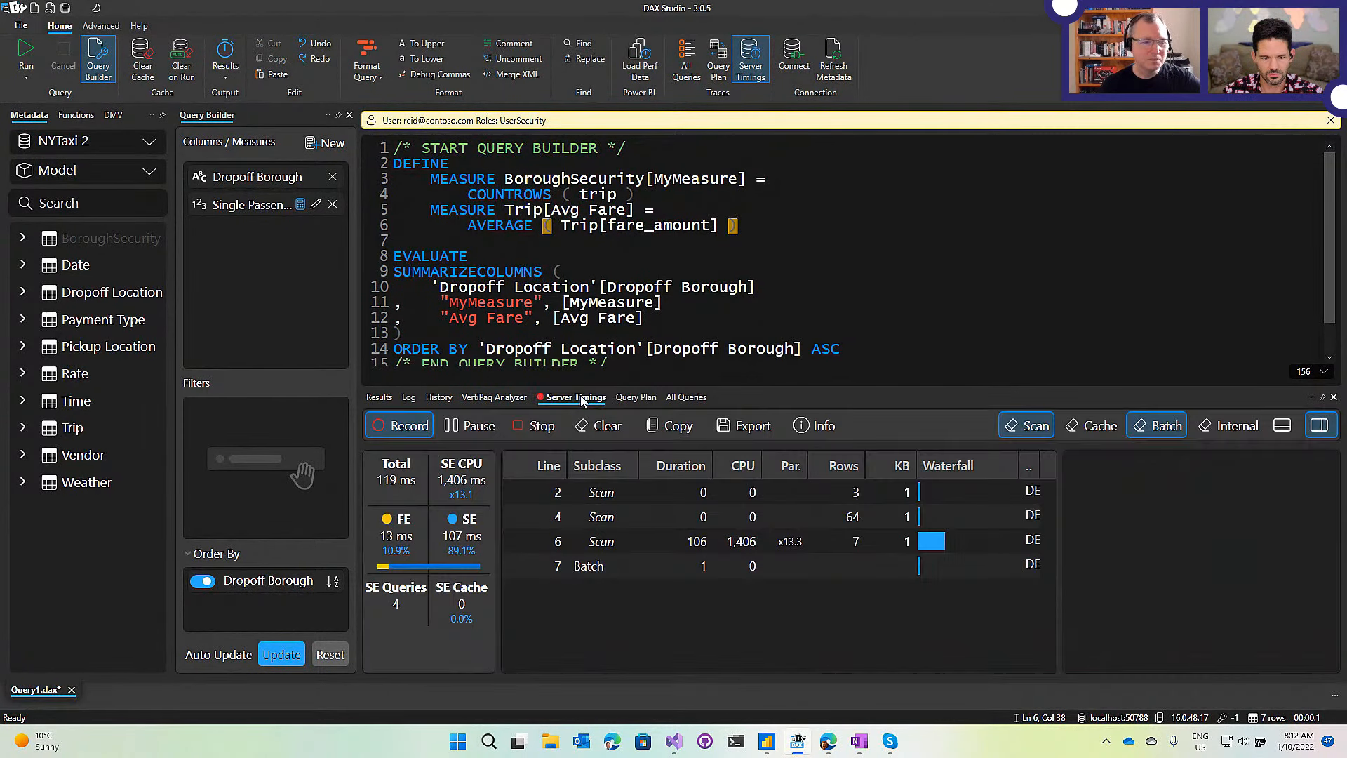
left_click(768, 285)
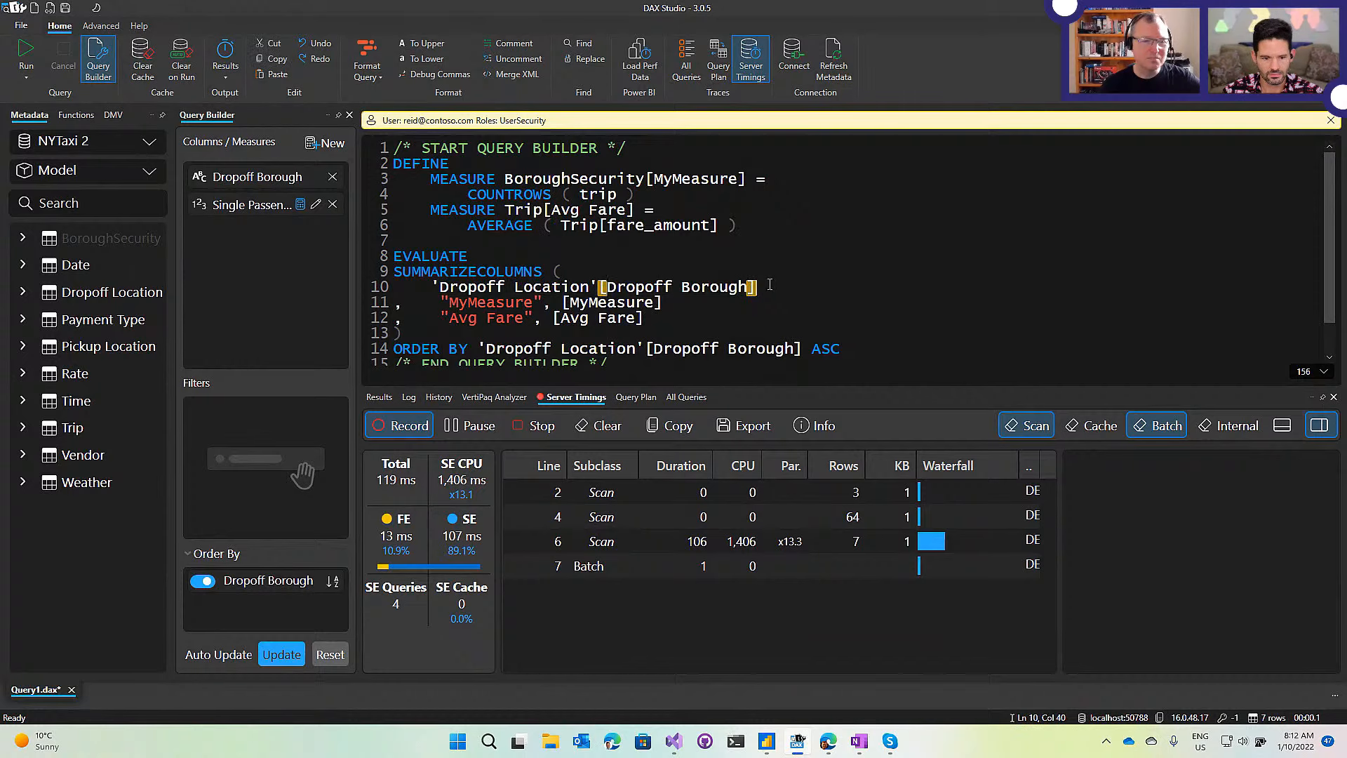
left_click(175, 51)
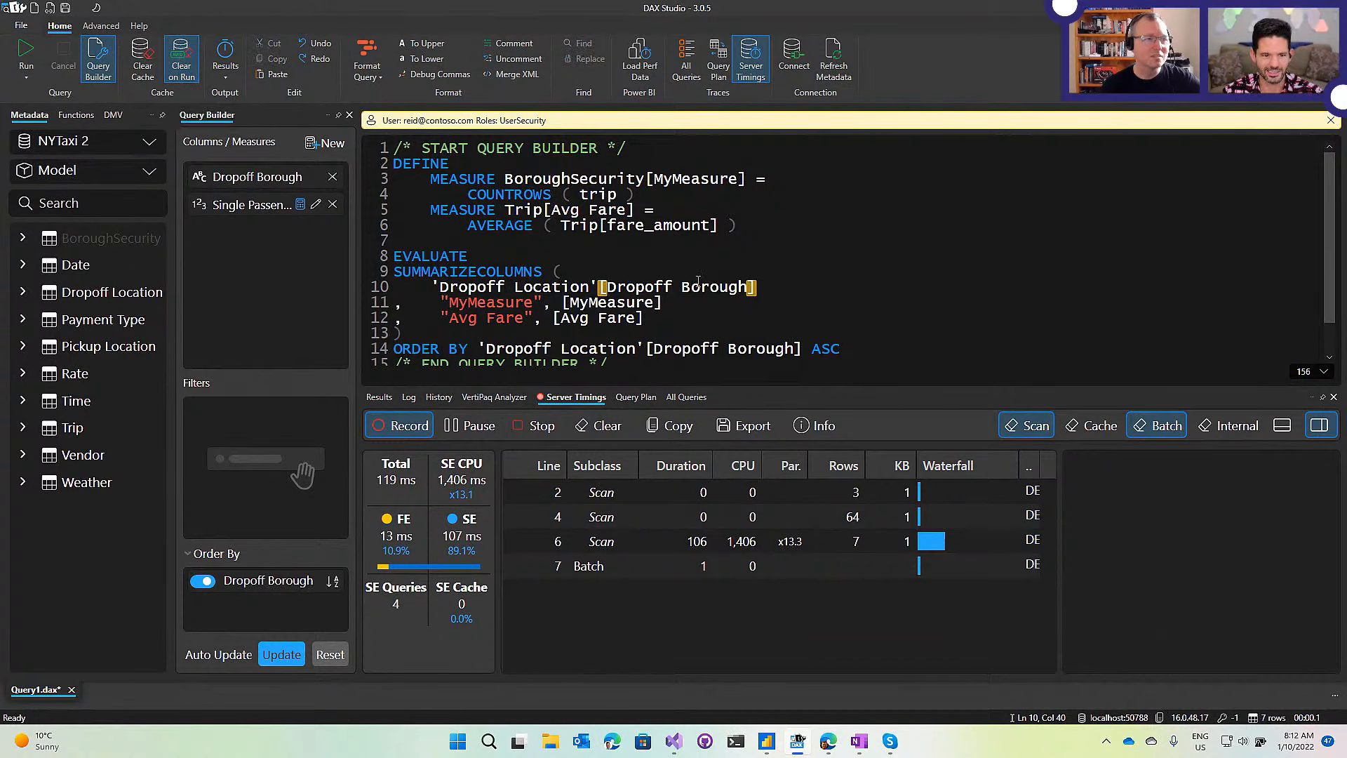
left_click(847, 544)
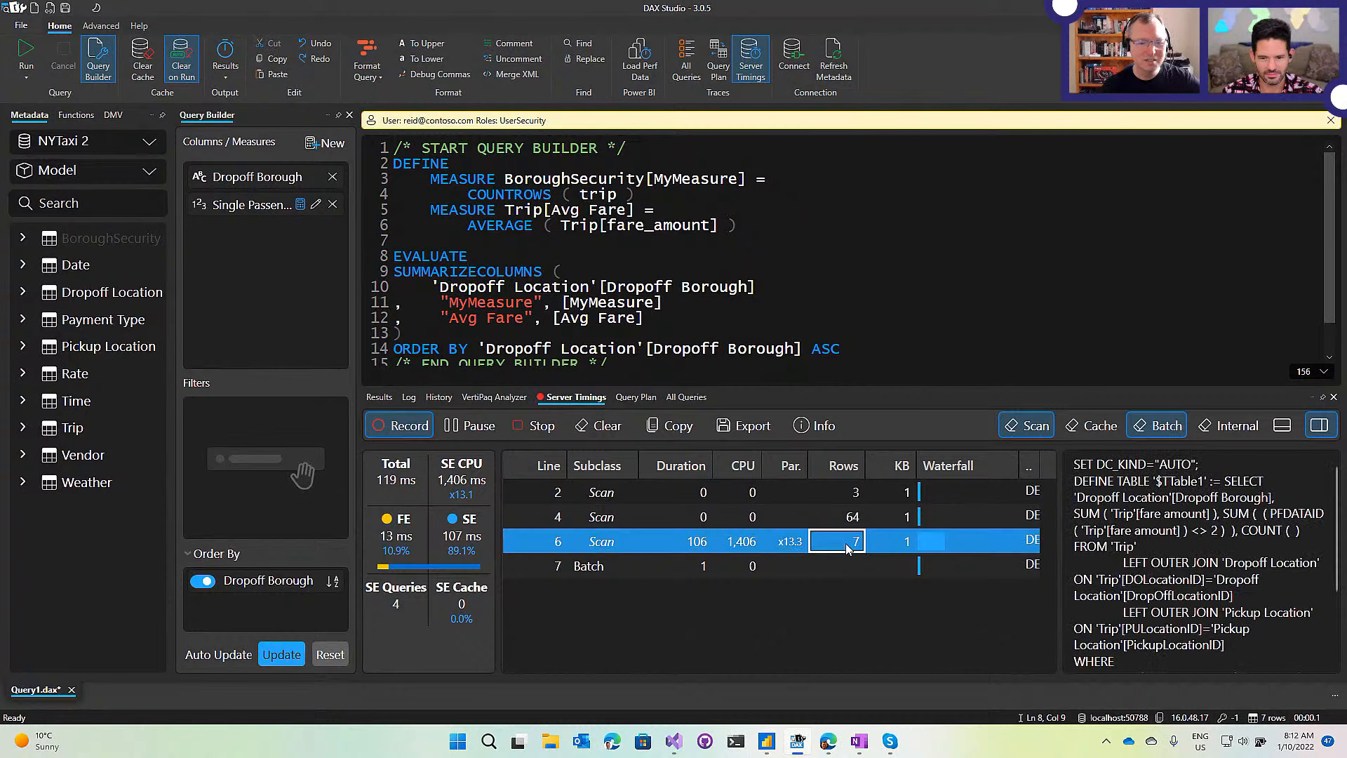
left_click_drag(1119, 386, 1107, 247)
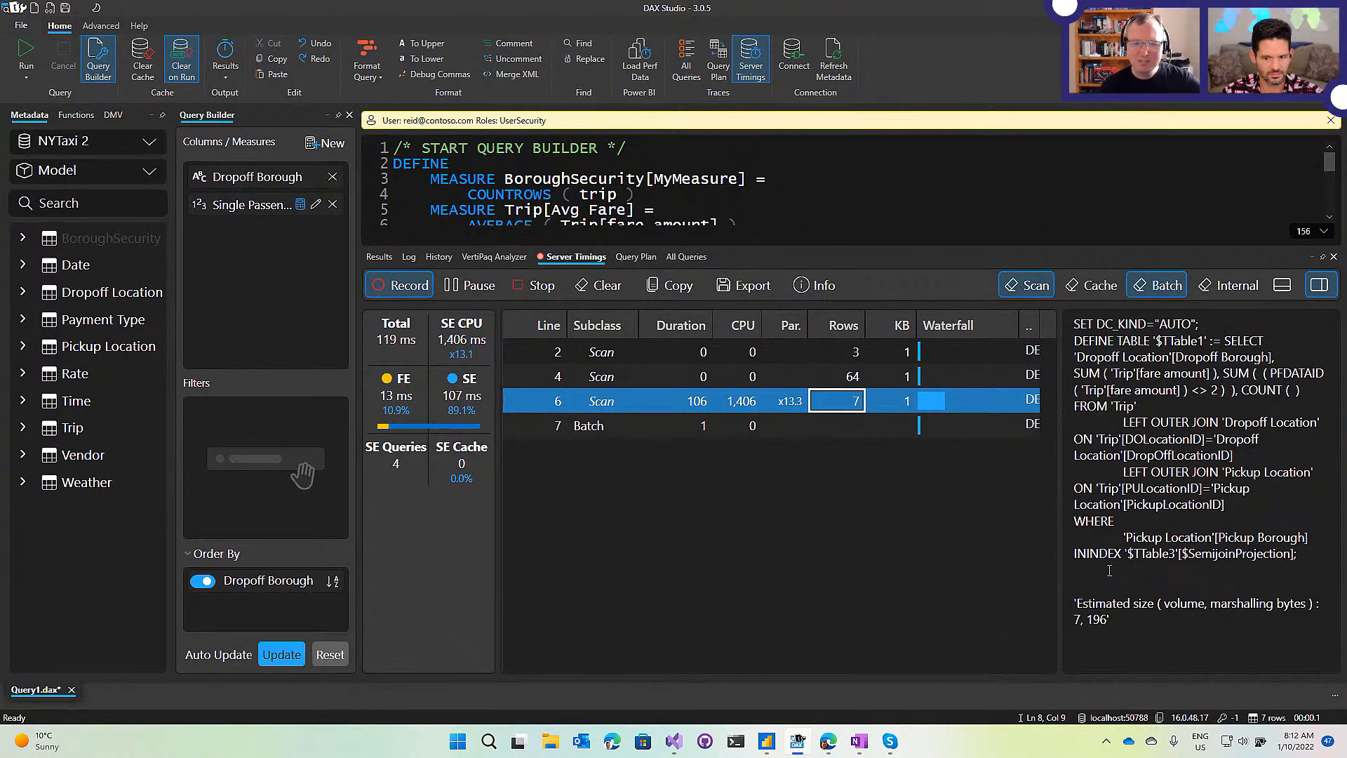
left_click(936, 425)
left_click(936, 372)
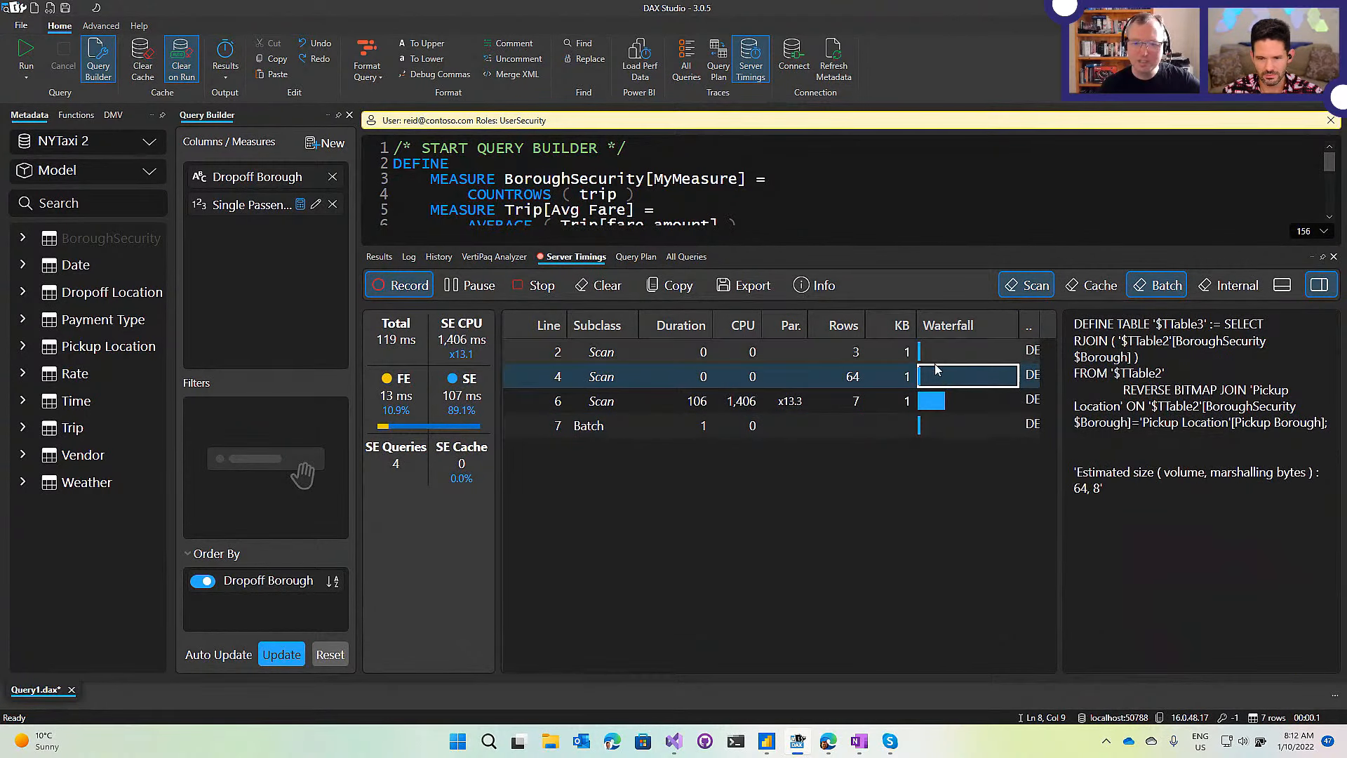
Re-run from a cleared cache and review the 113 ms Server Timings, enlarging the editor.
left_click(28, 52)
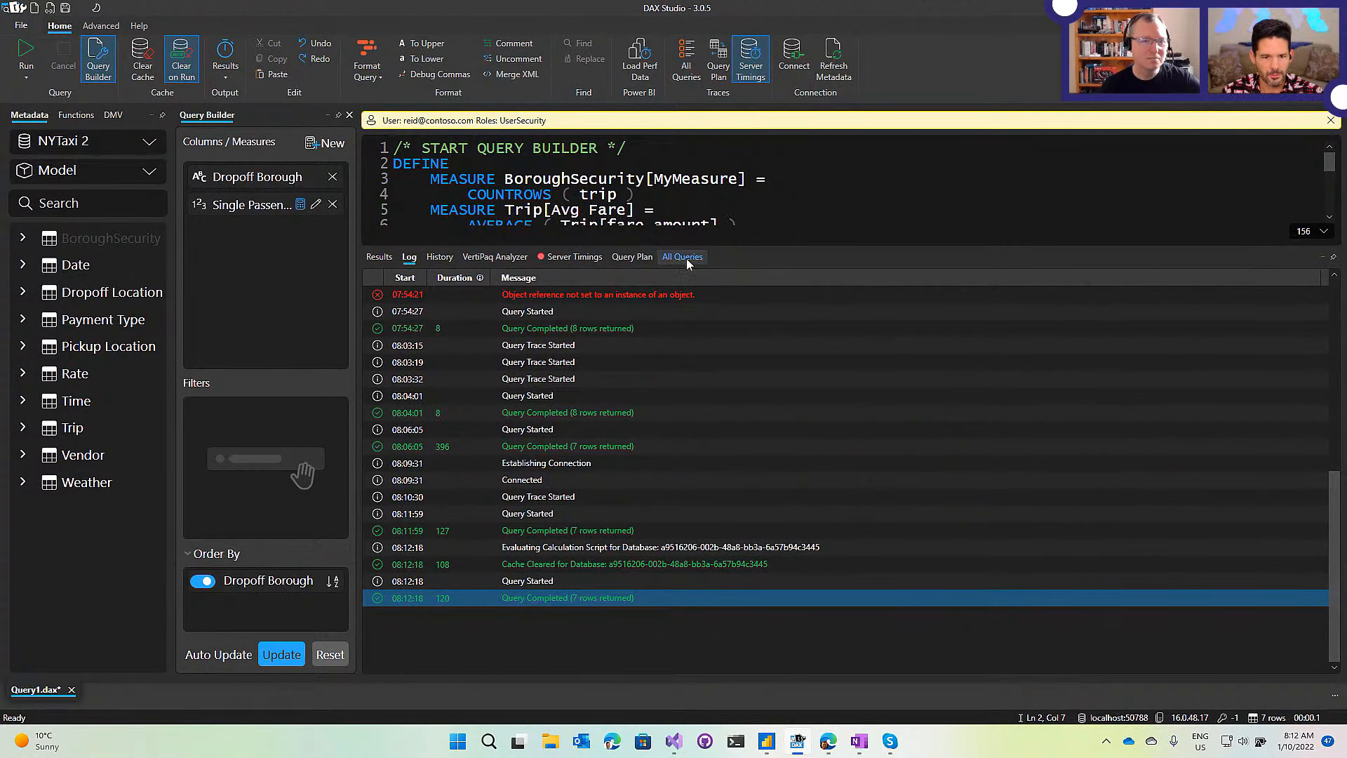
left_click(572, 258)
left_click(568, 195)
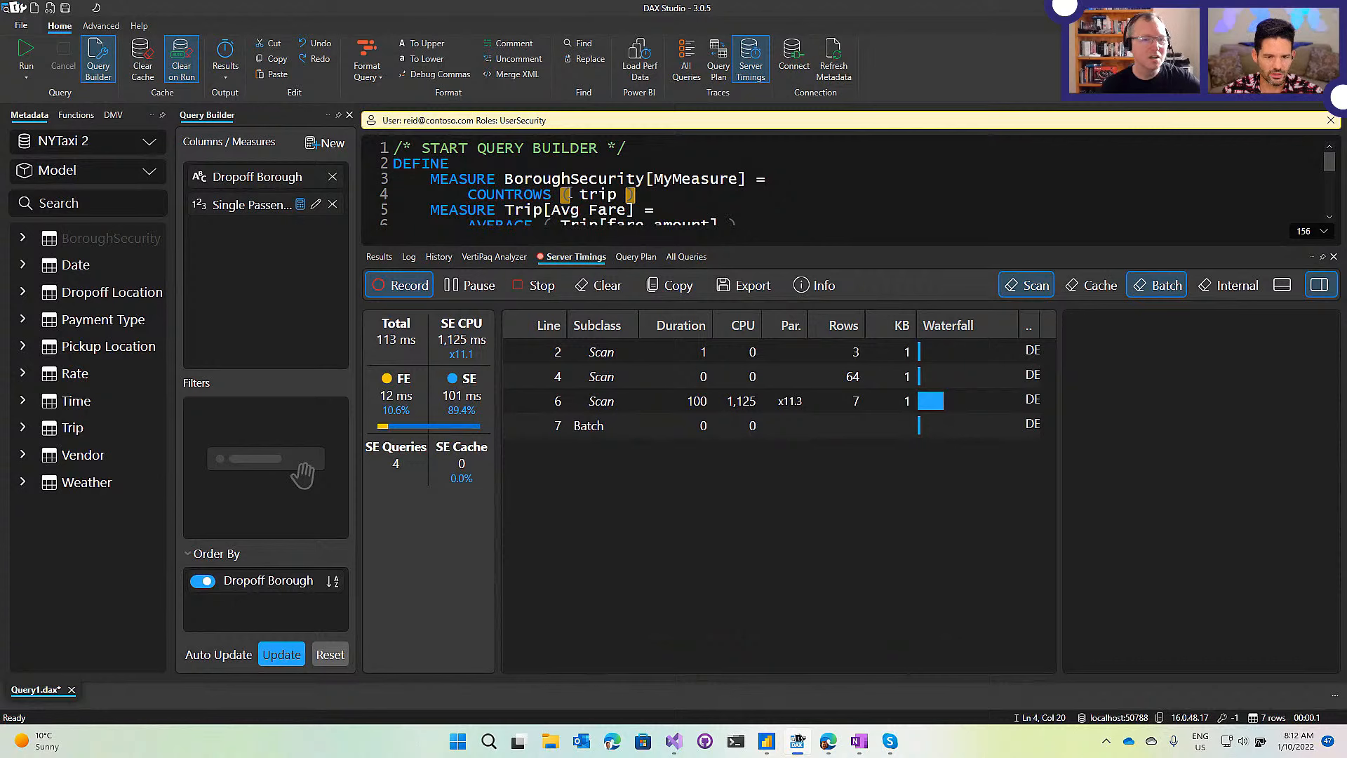
left_click_drag(749, 242, 749, 346)
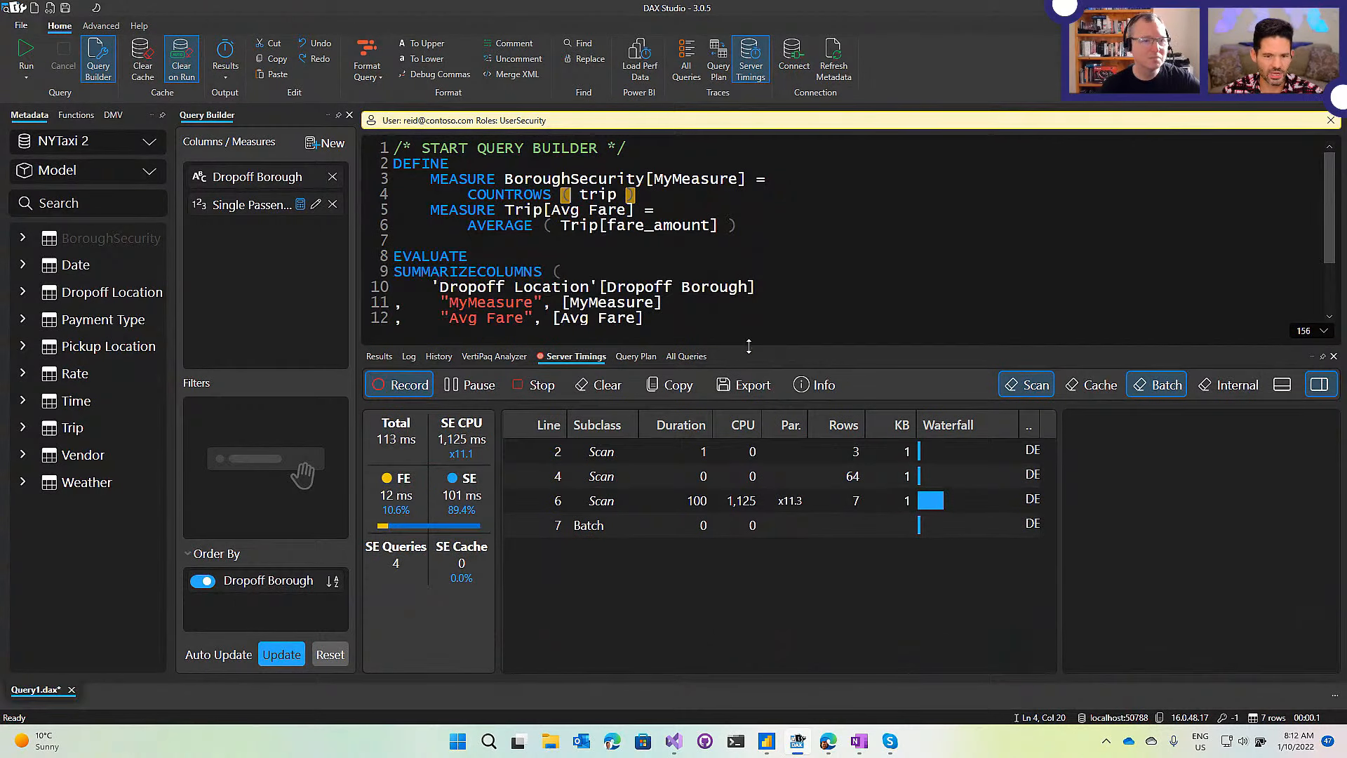
left_click(766, 244)
Delete the whole DAX query and set query output to Results Table.
key("ctrl+a")
key("Delete")
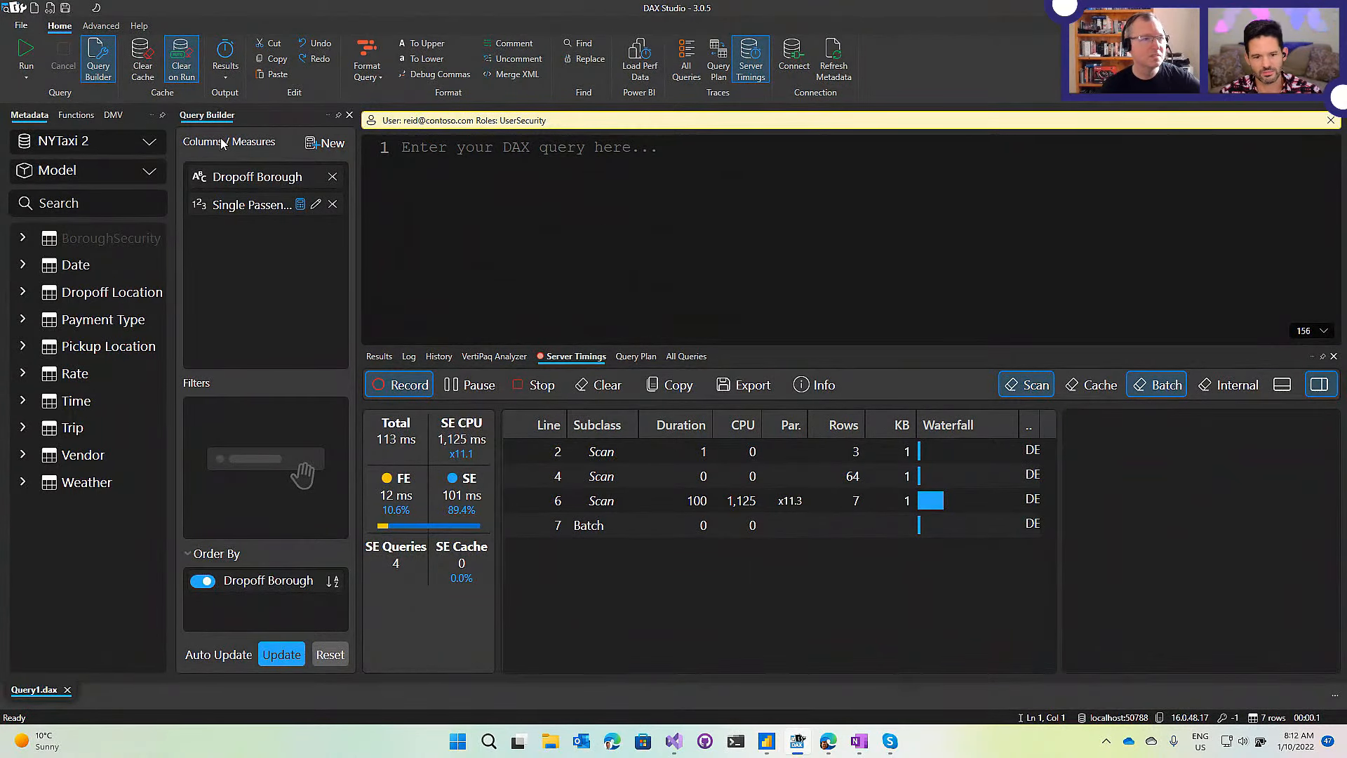
left_click(225, 69)
left_click(245, 100)
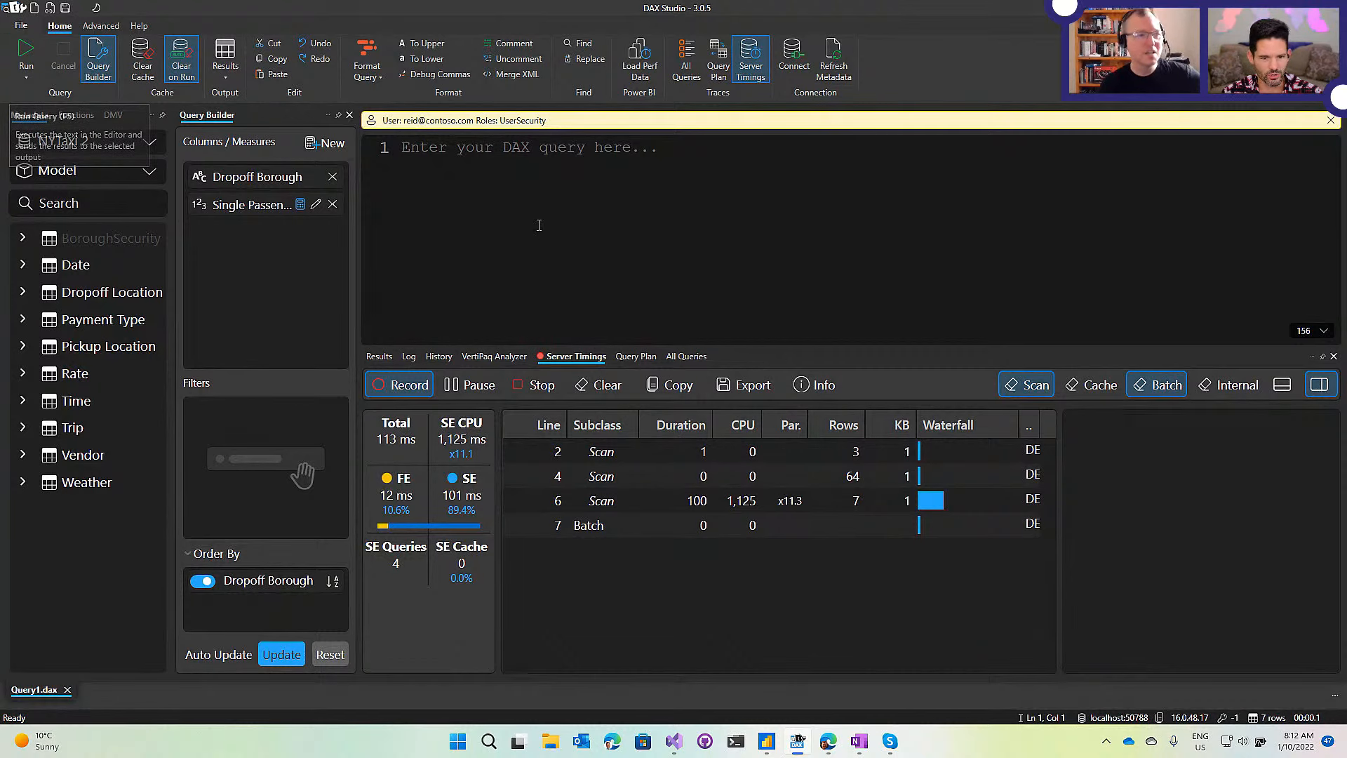
left_click(227, 59)
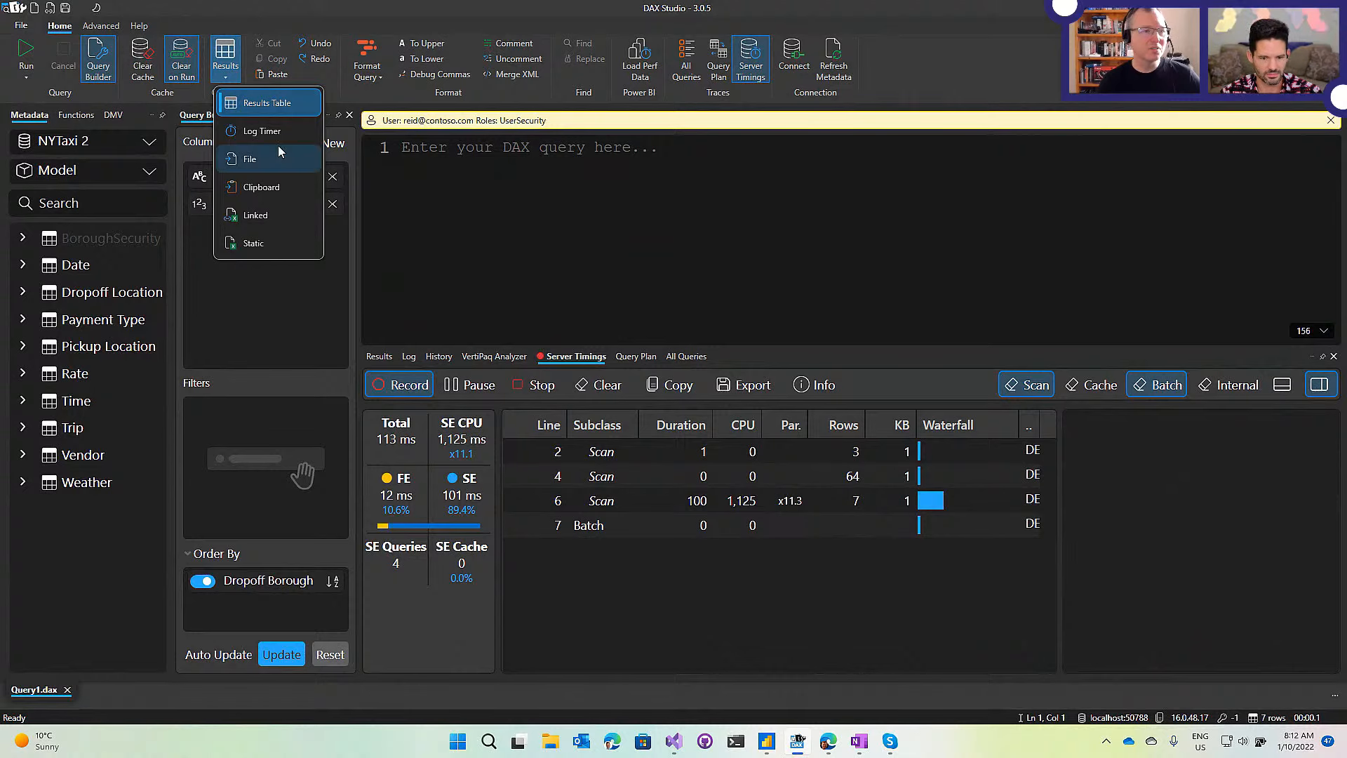
left_click(233, 16)
left_click(235, 79)
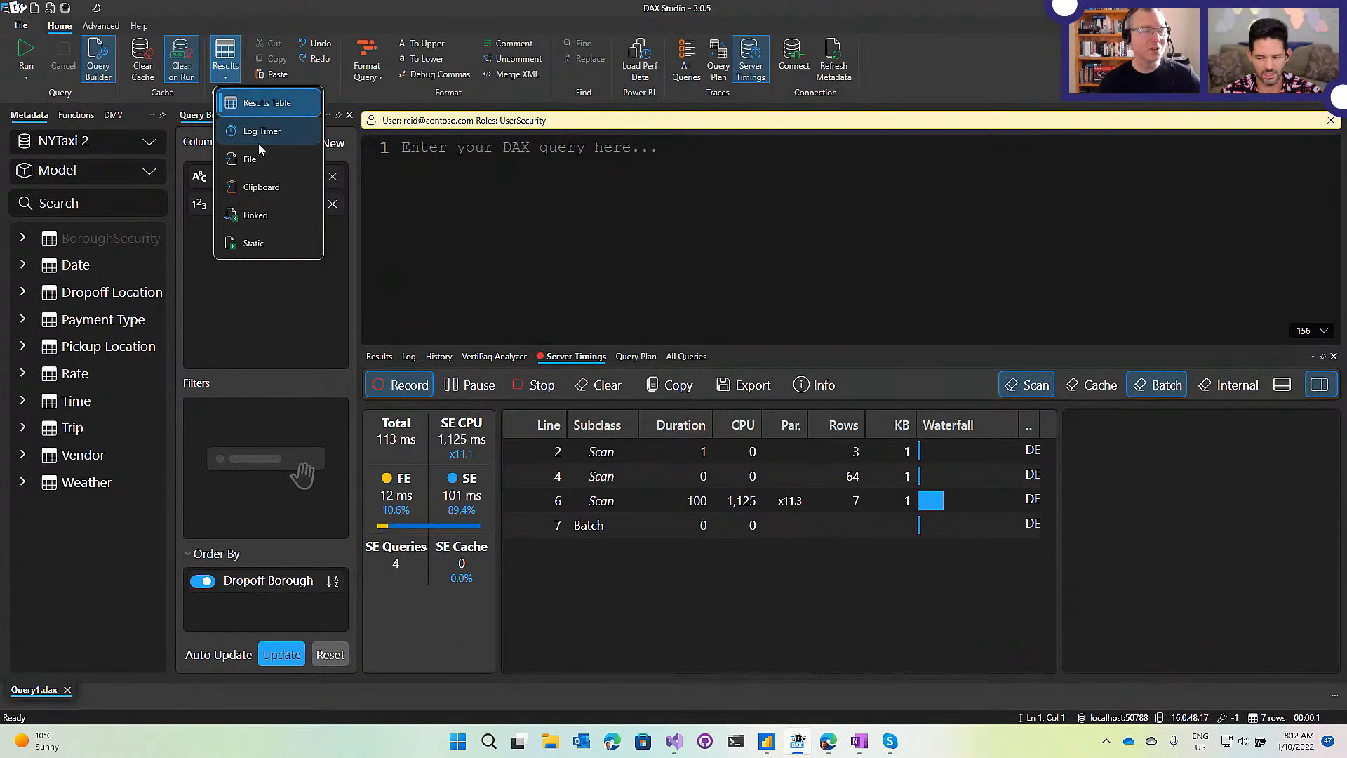
left_click(714, 219)
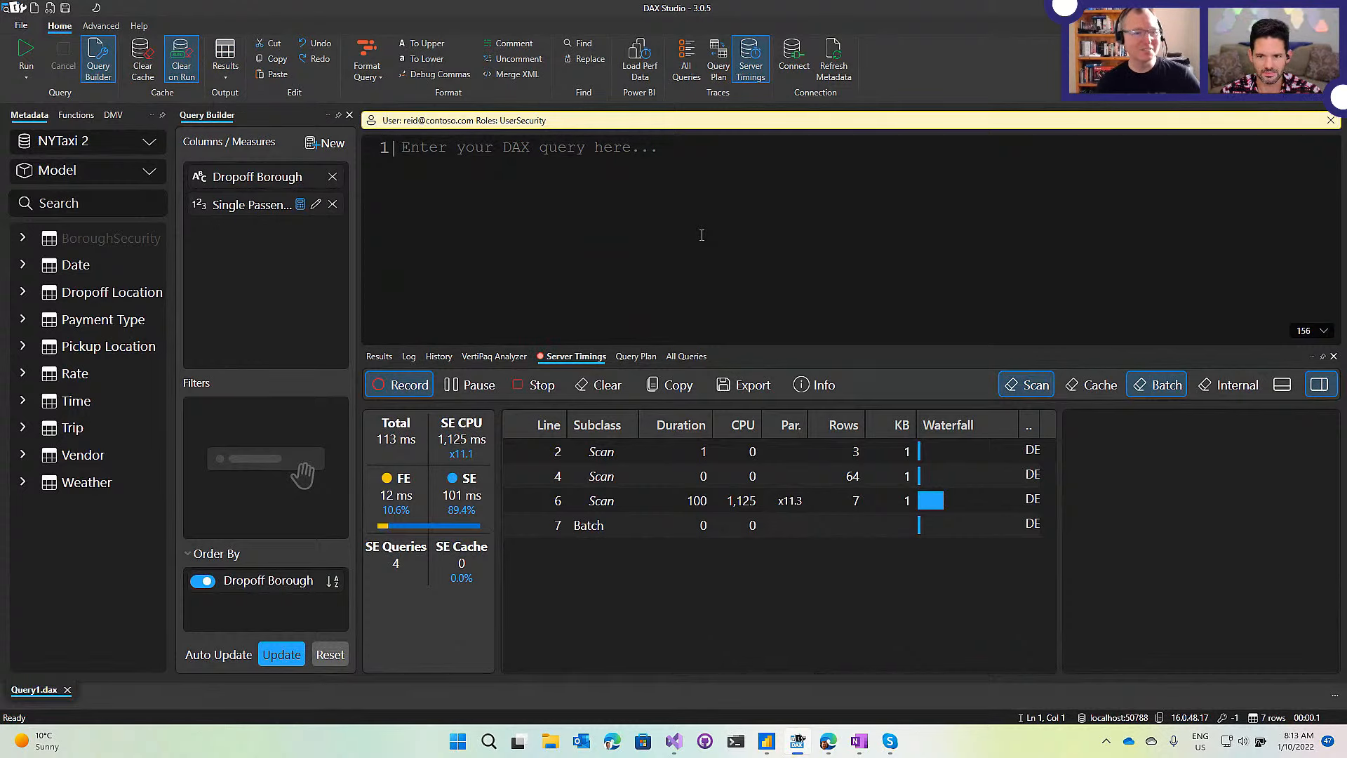
Run the query and read scan 13's SE query restricting Pickup Borough to Queens, Bronx, Brooklyn.
left_click(26, 54)
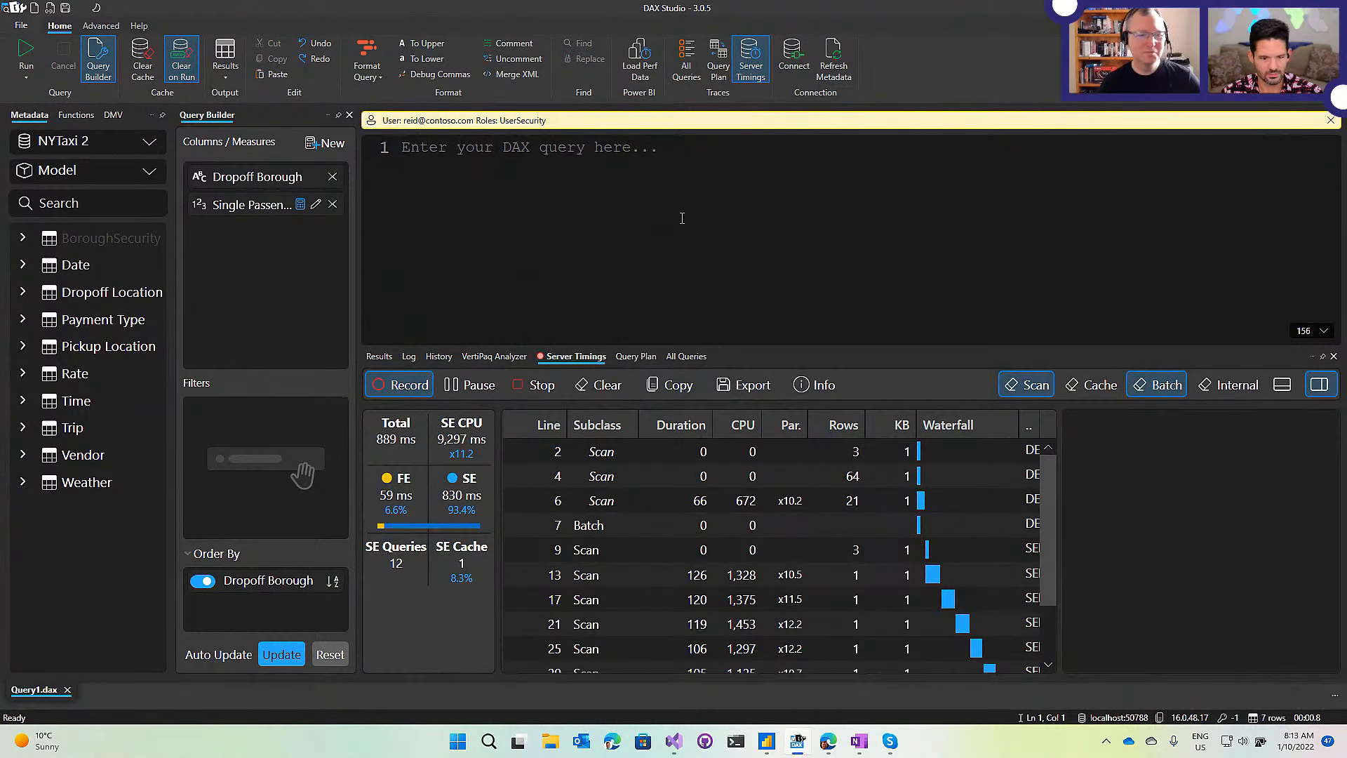
left_click_drag(880, 349, 872, 238)
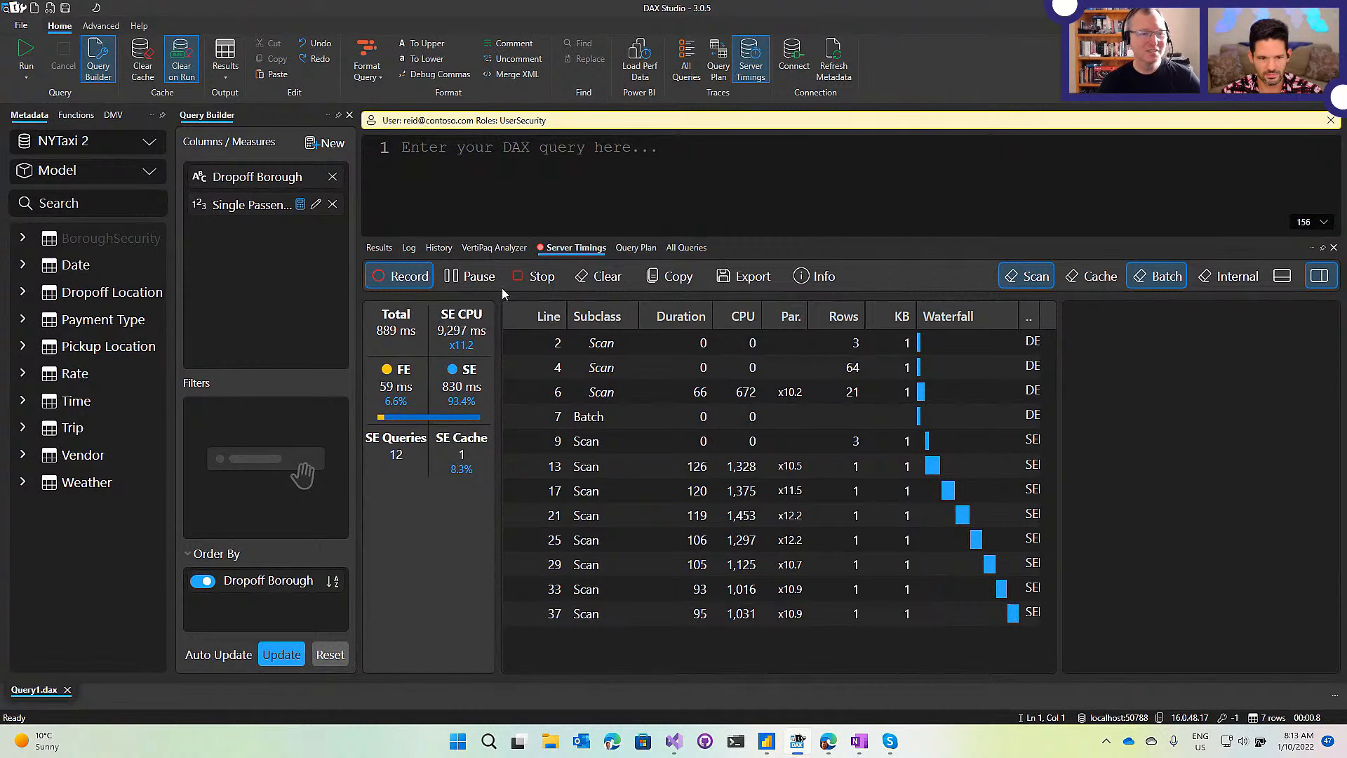
left_click(933, 468)
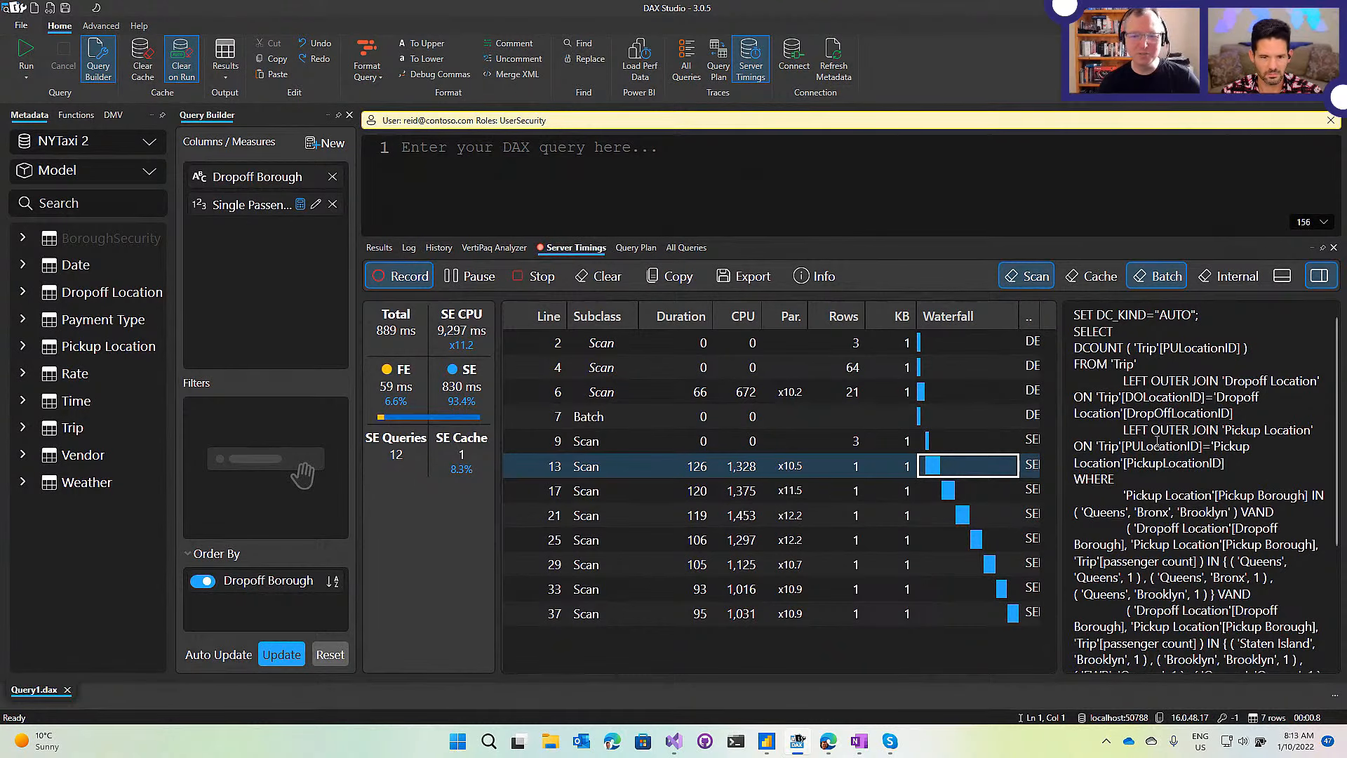
scroll(1154, 435, "down", 3)
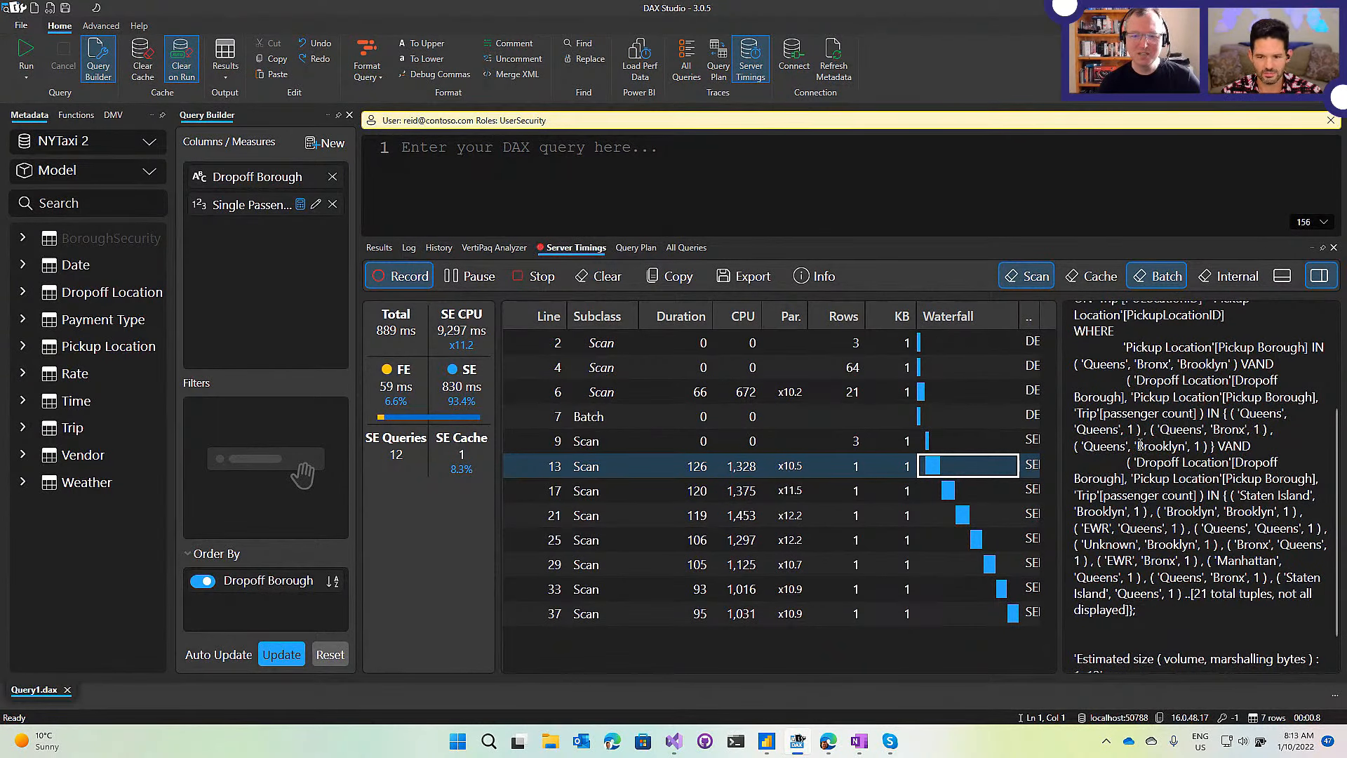
scroll(1154, 436, "up", 1)
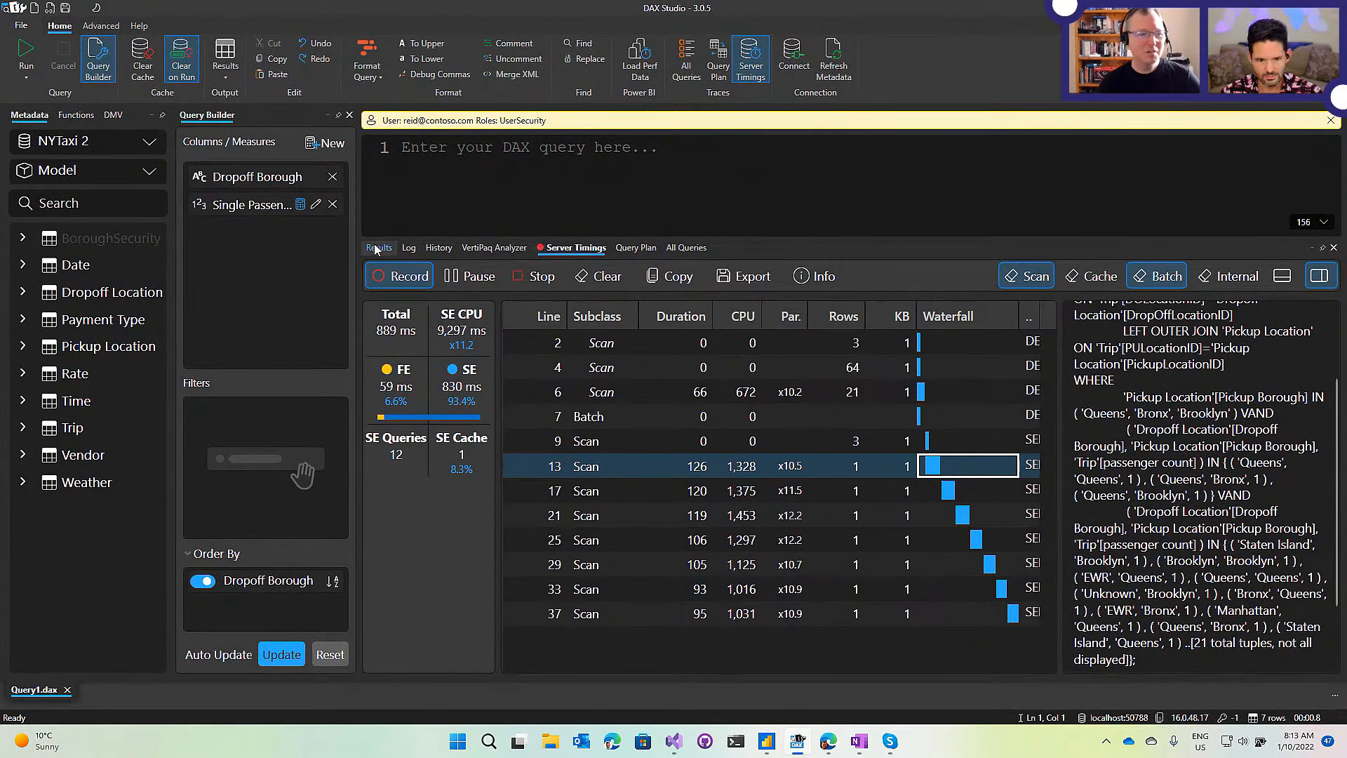